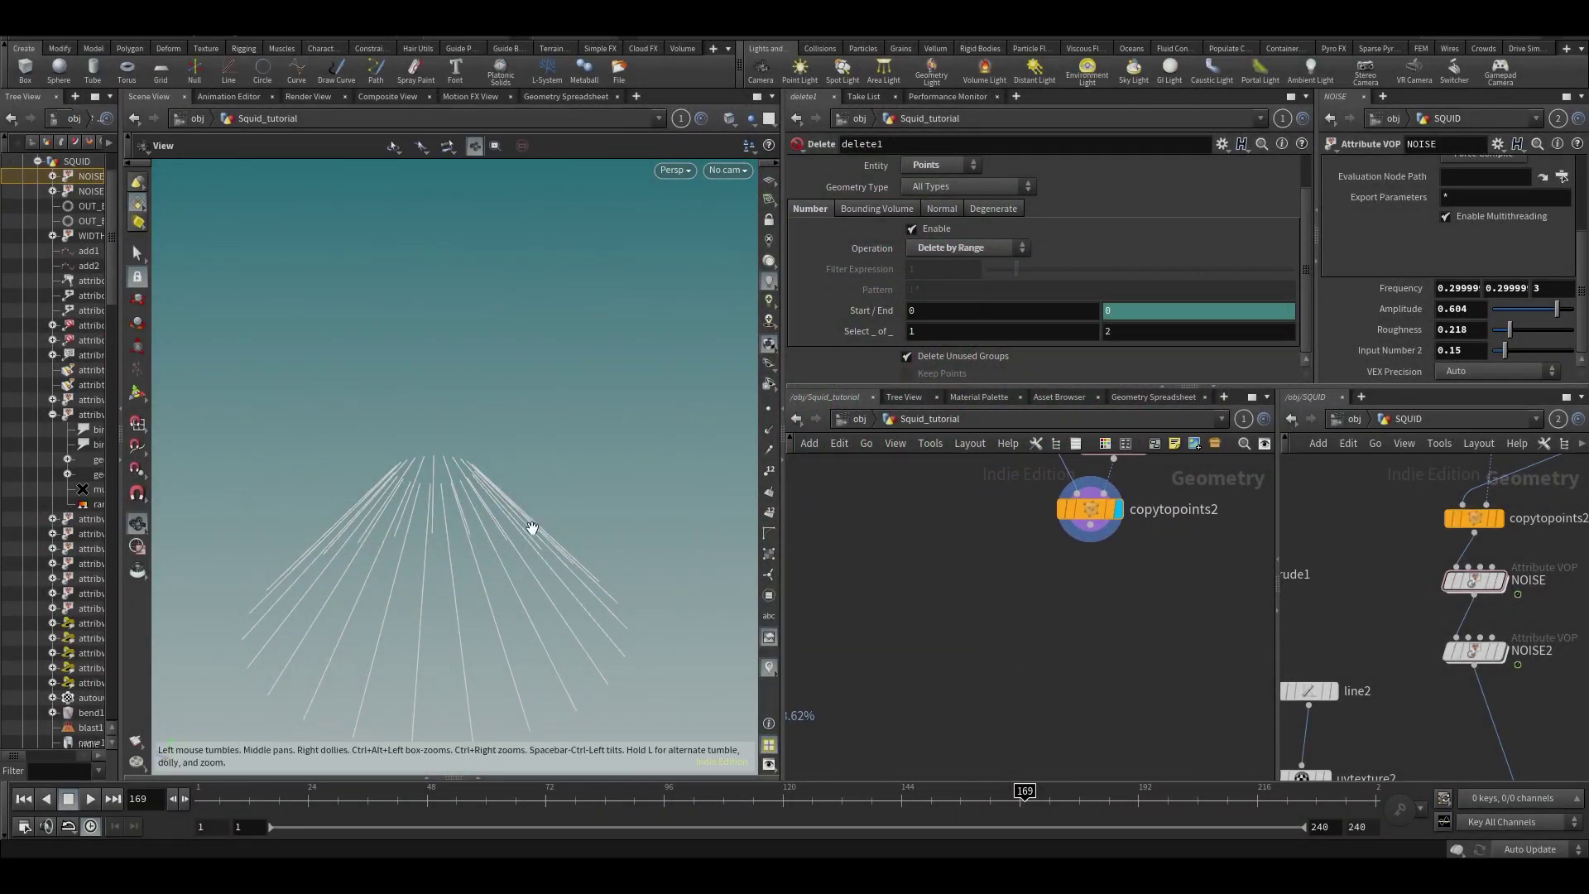
- Add a Line node below copytopoints2, display it, and set its number of points to 50
alt+drag(532, 528, 570, 488)
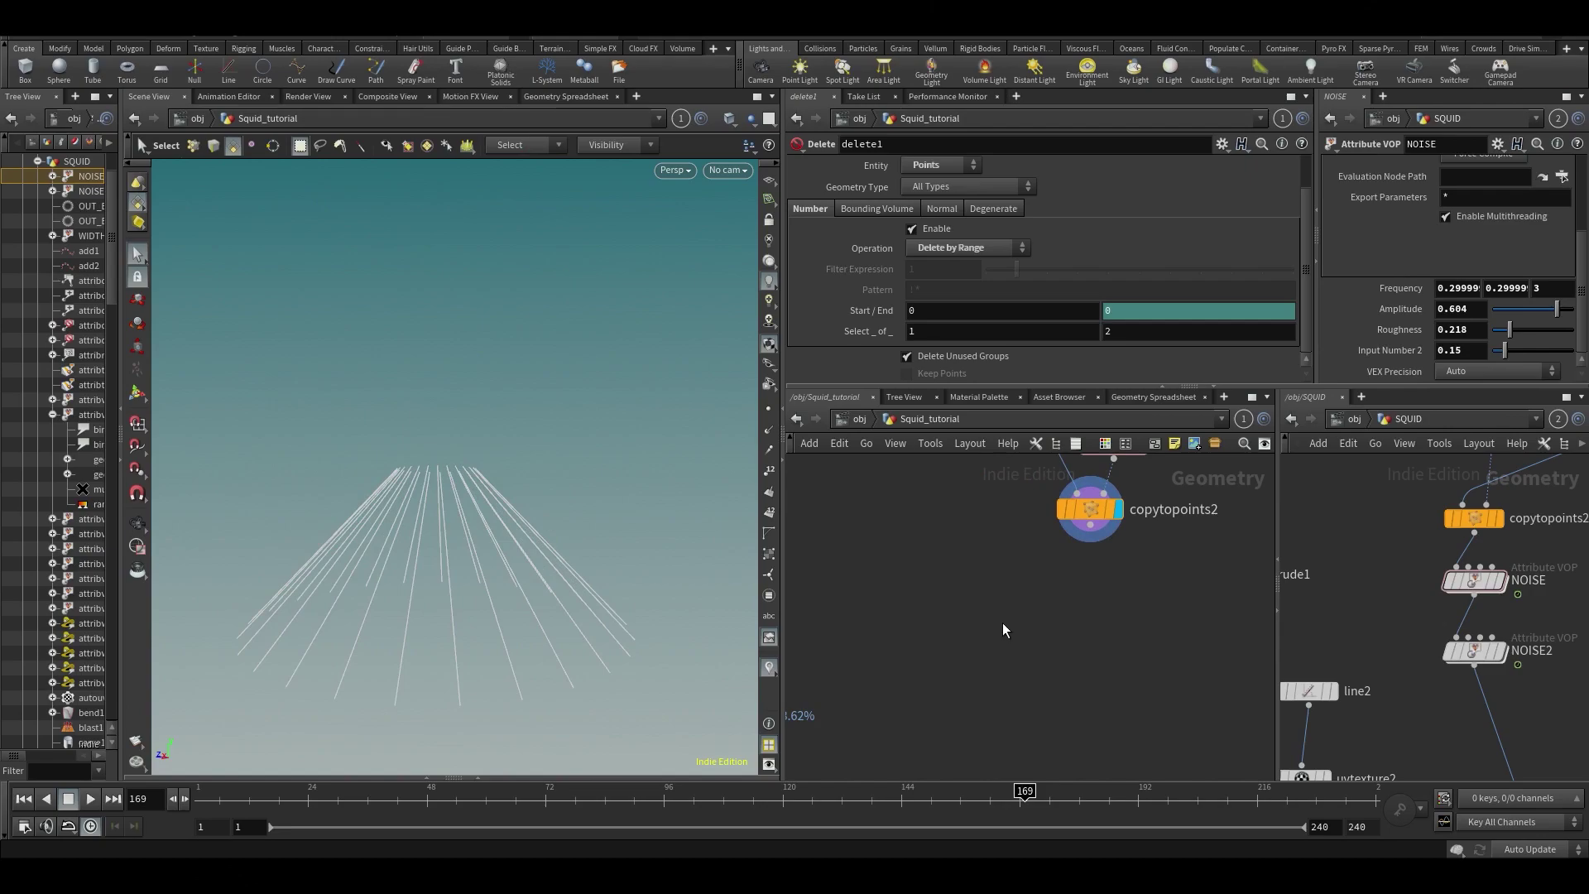
key(Tab)
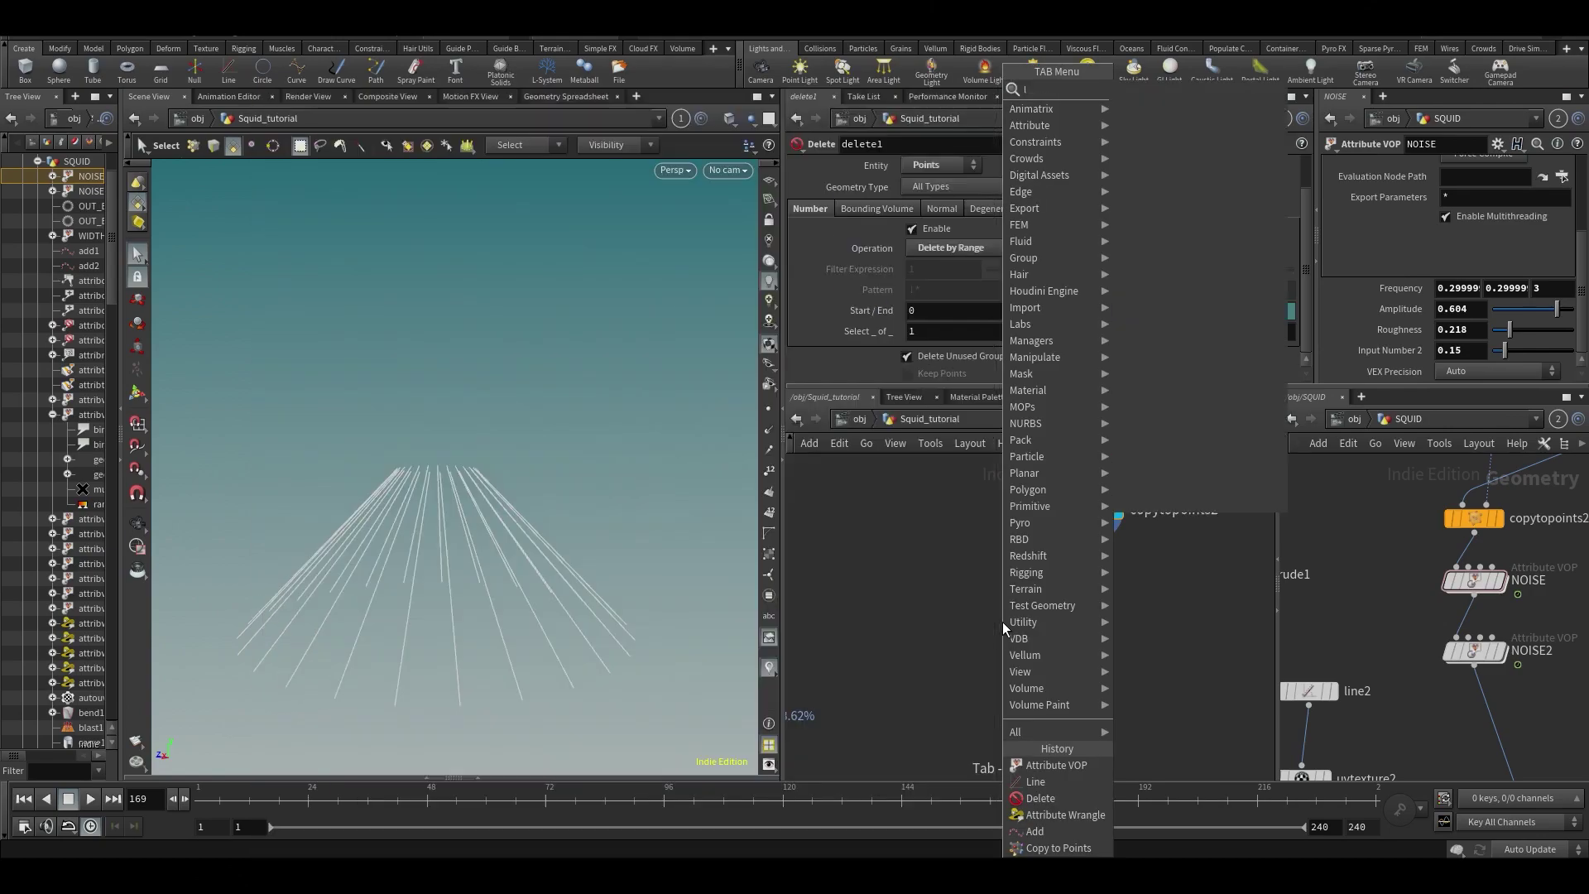
text(line)
key(Return)
click(973, 584)
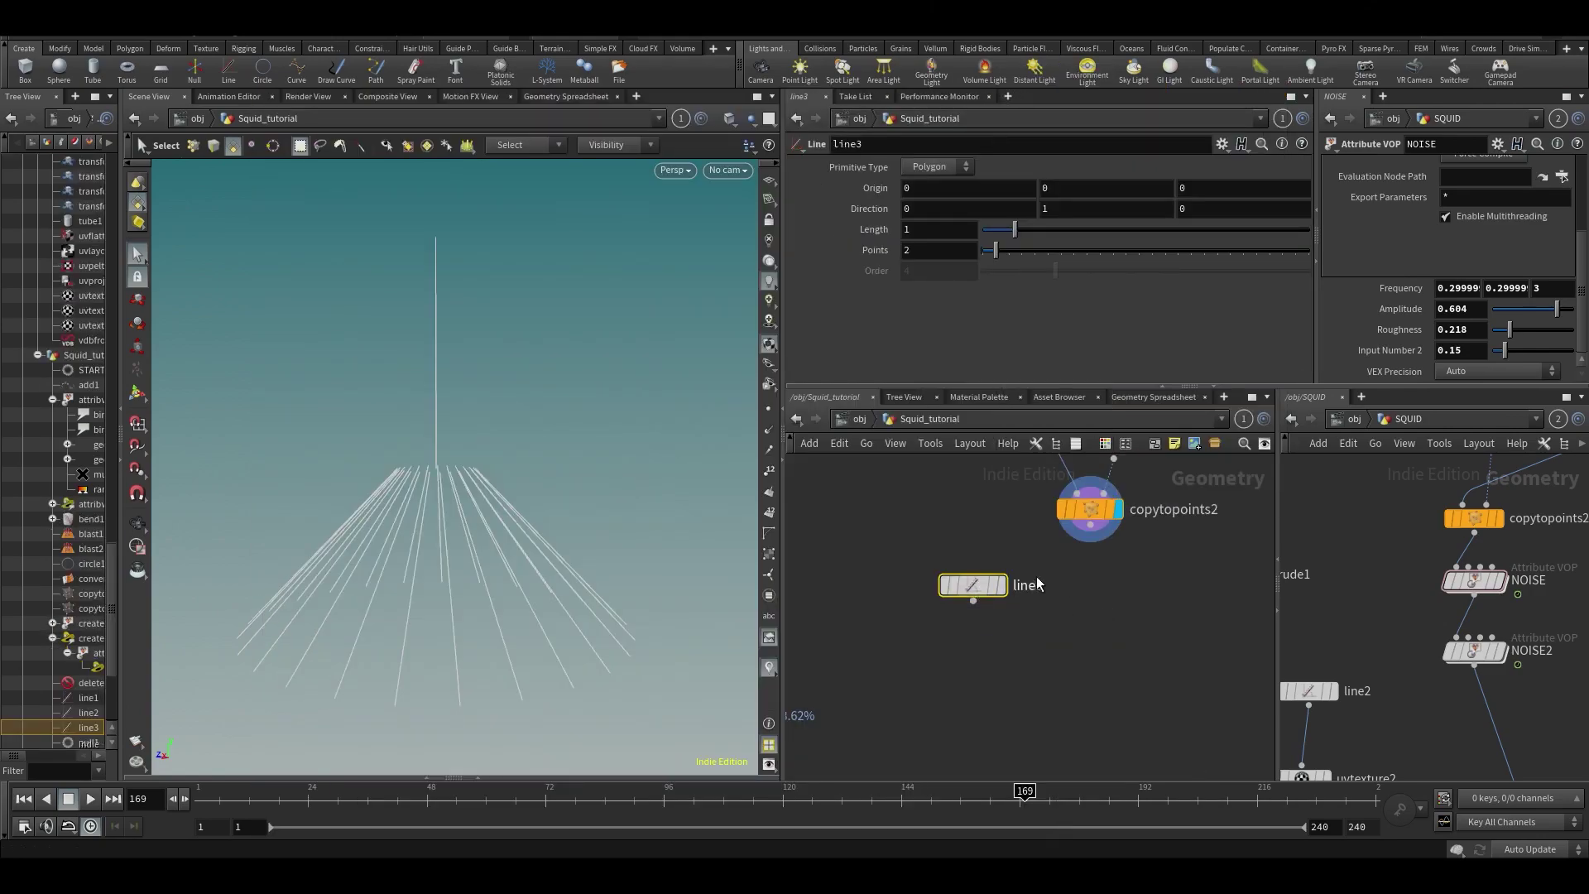
click(1002, 585)
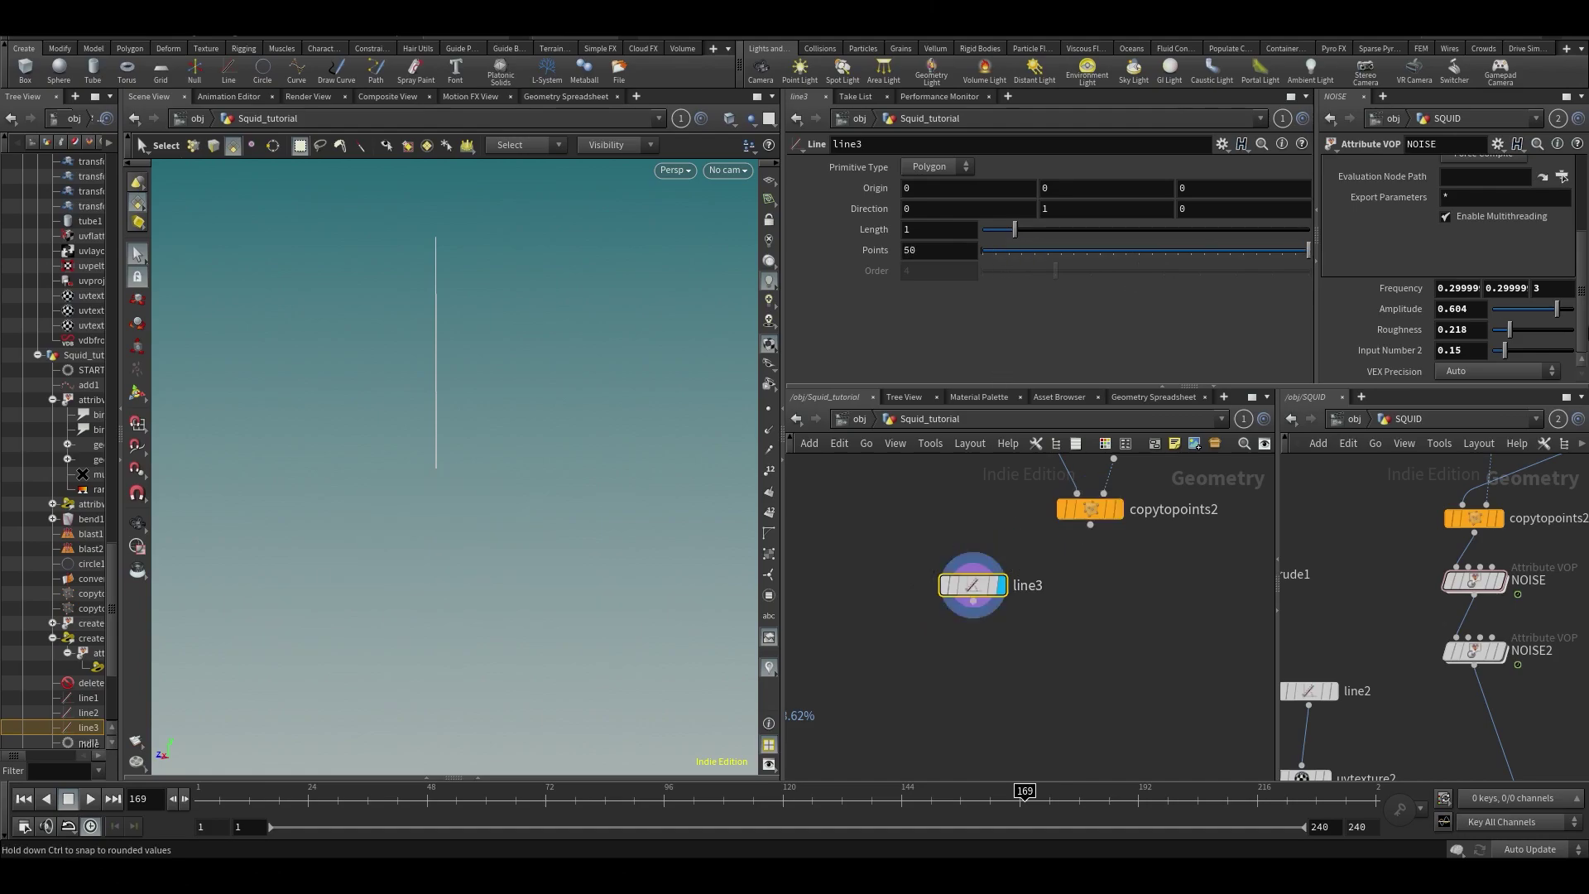
- Add an Attribute VOP node connected after the new line and display its output
middle_drag(1097, 693, 1082, 602)
key(Tab)
text(avop/)
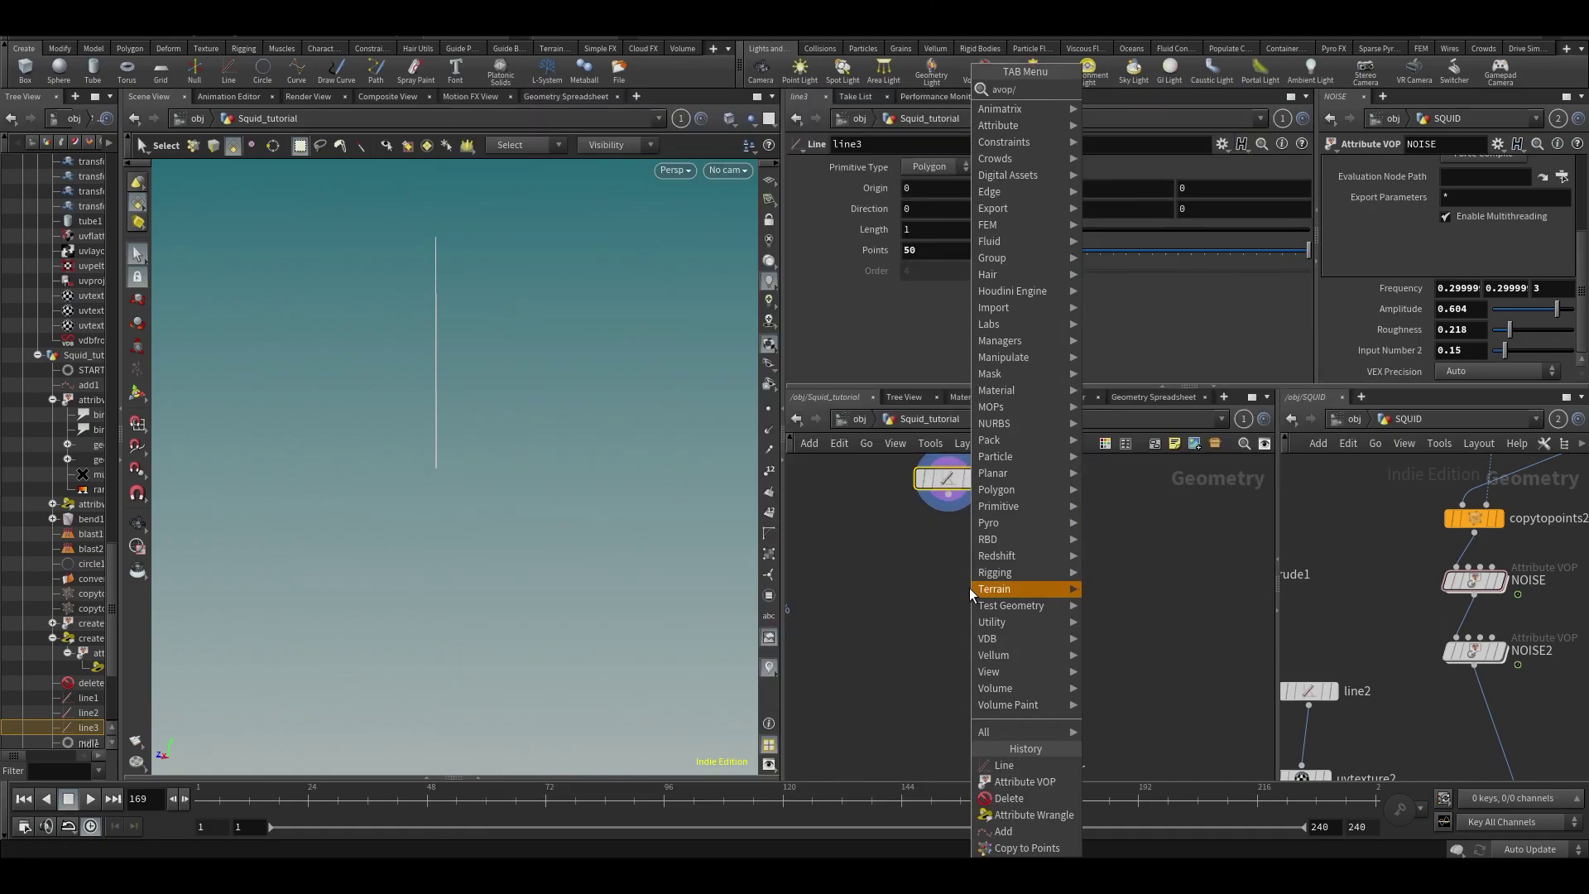
key(Return)
click(970, 588)
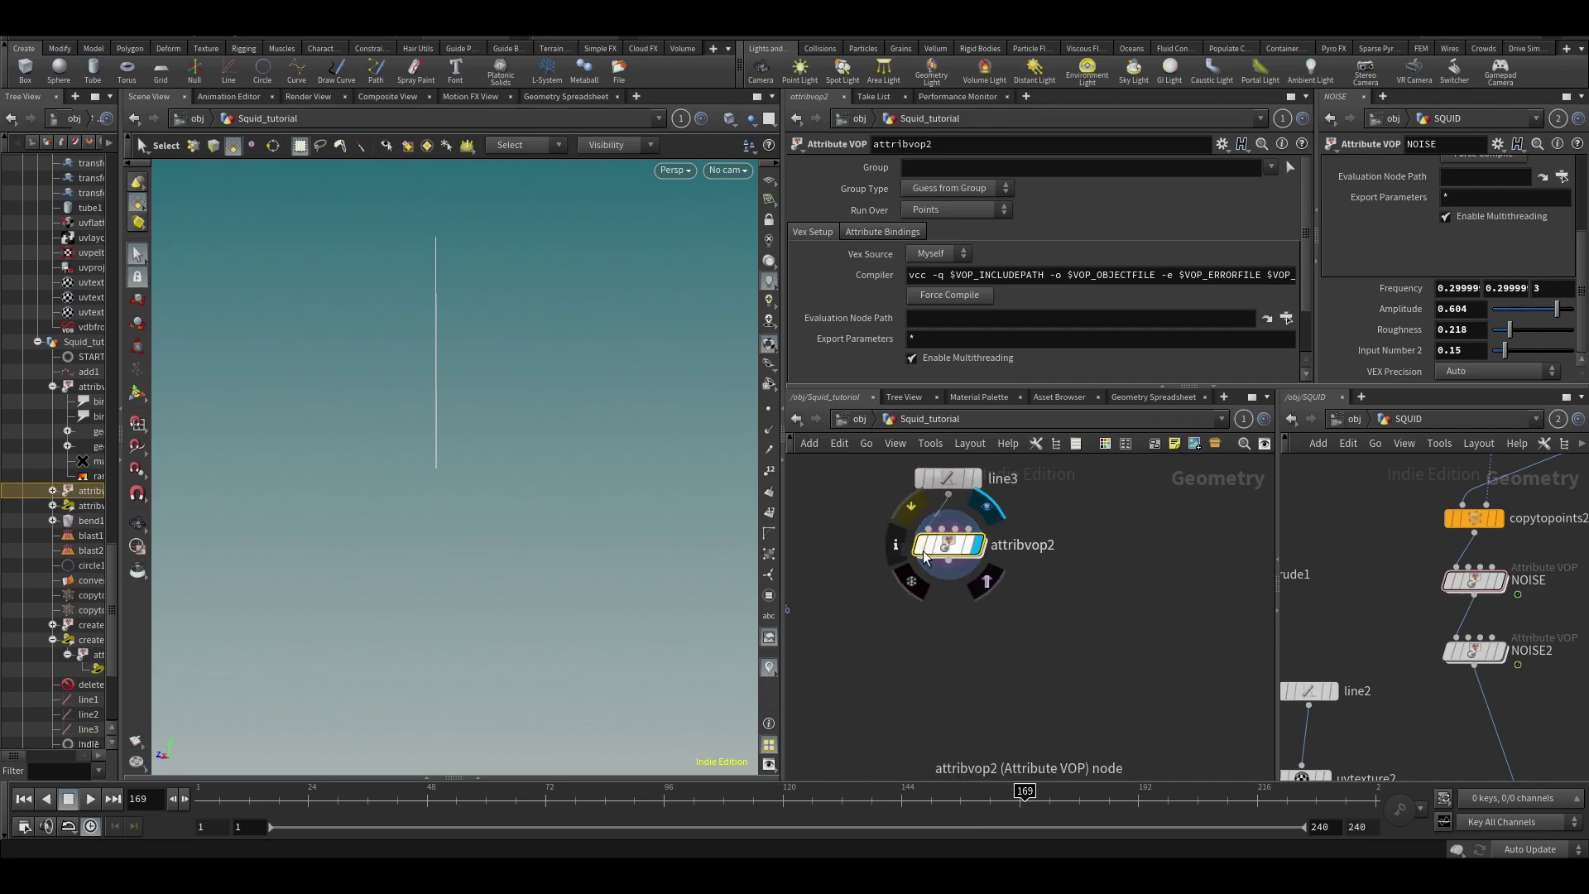
- Enter the Attribute VOP's network, enlarge and lay it out, and place an Add node between the global and output nodes
double_click(939, 556)
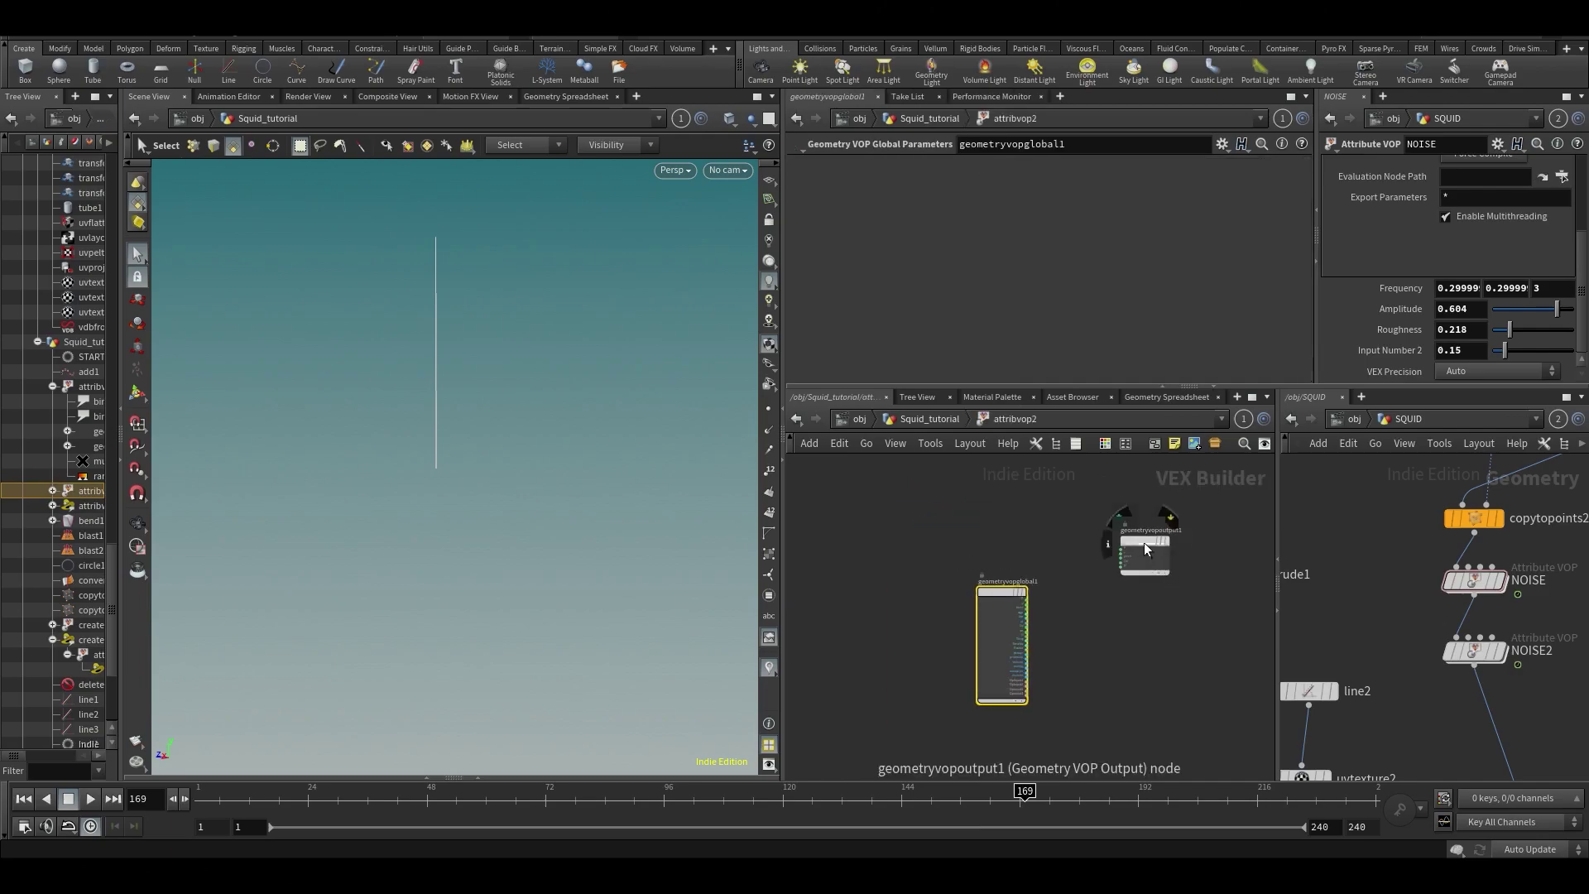
key(ctrl+b)
scroll(952, 497, up, 3)
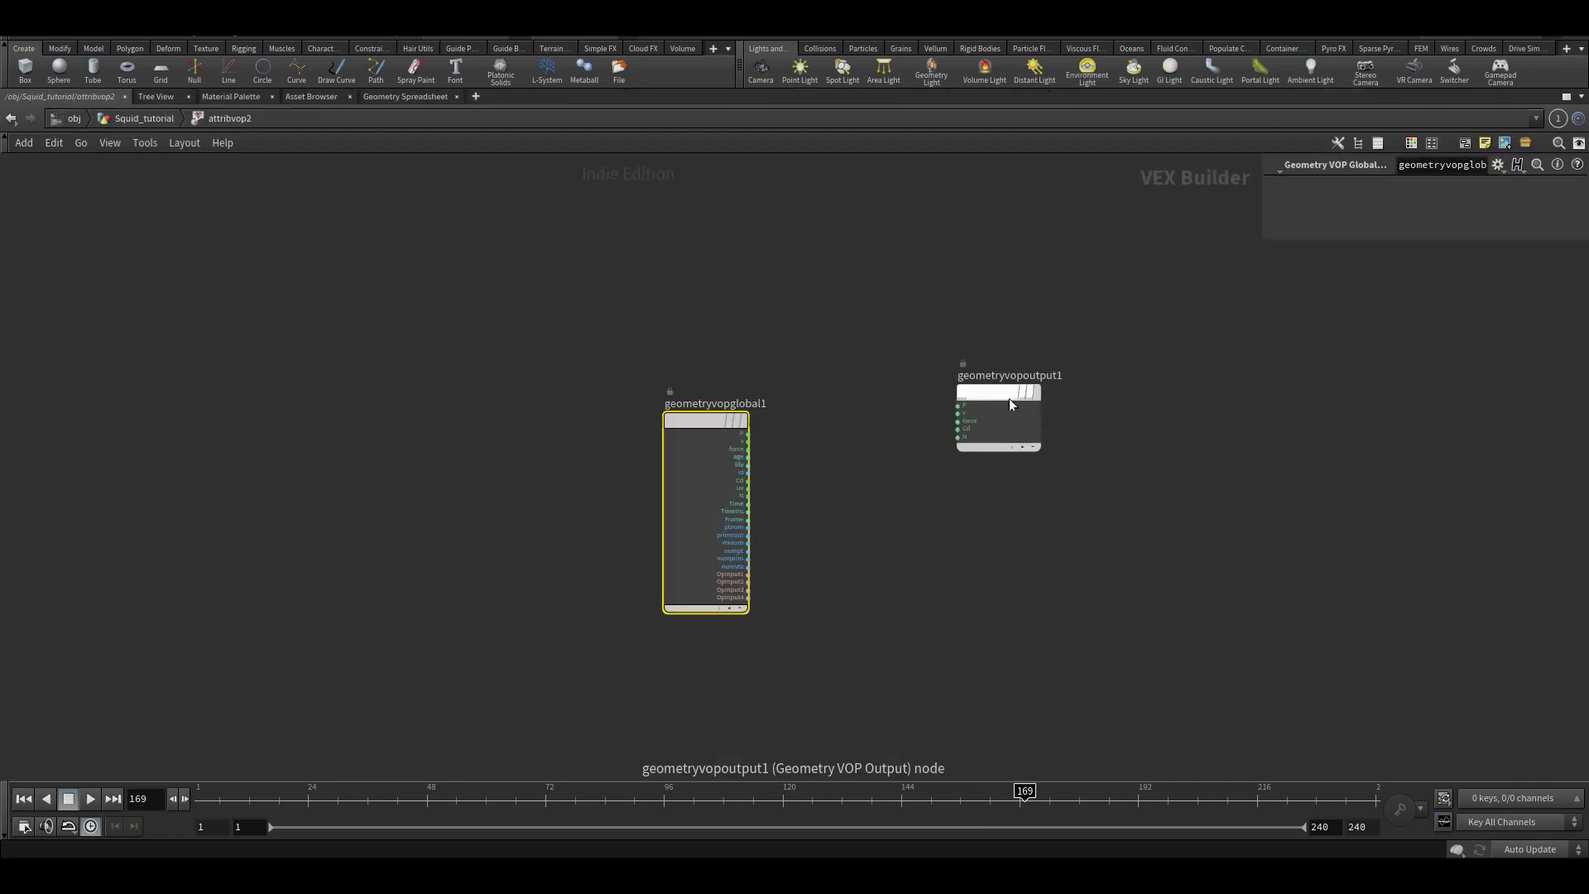
key(l)
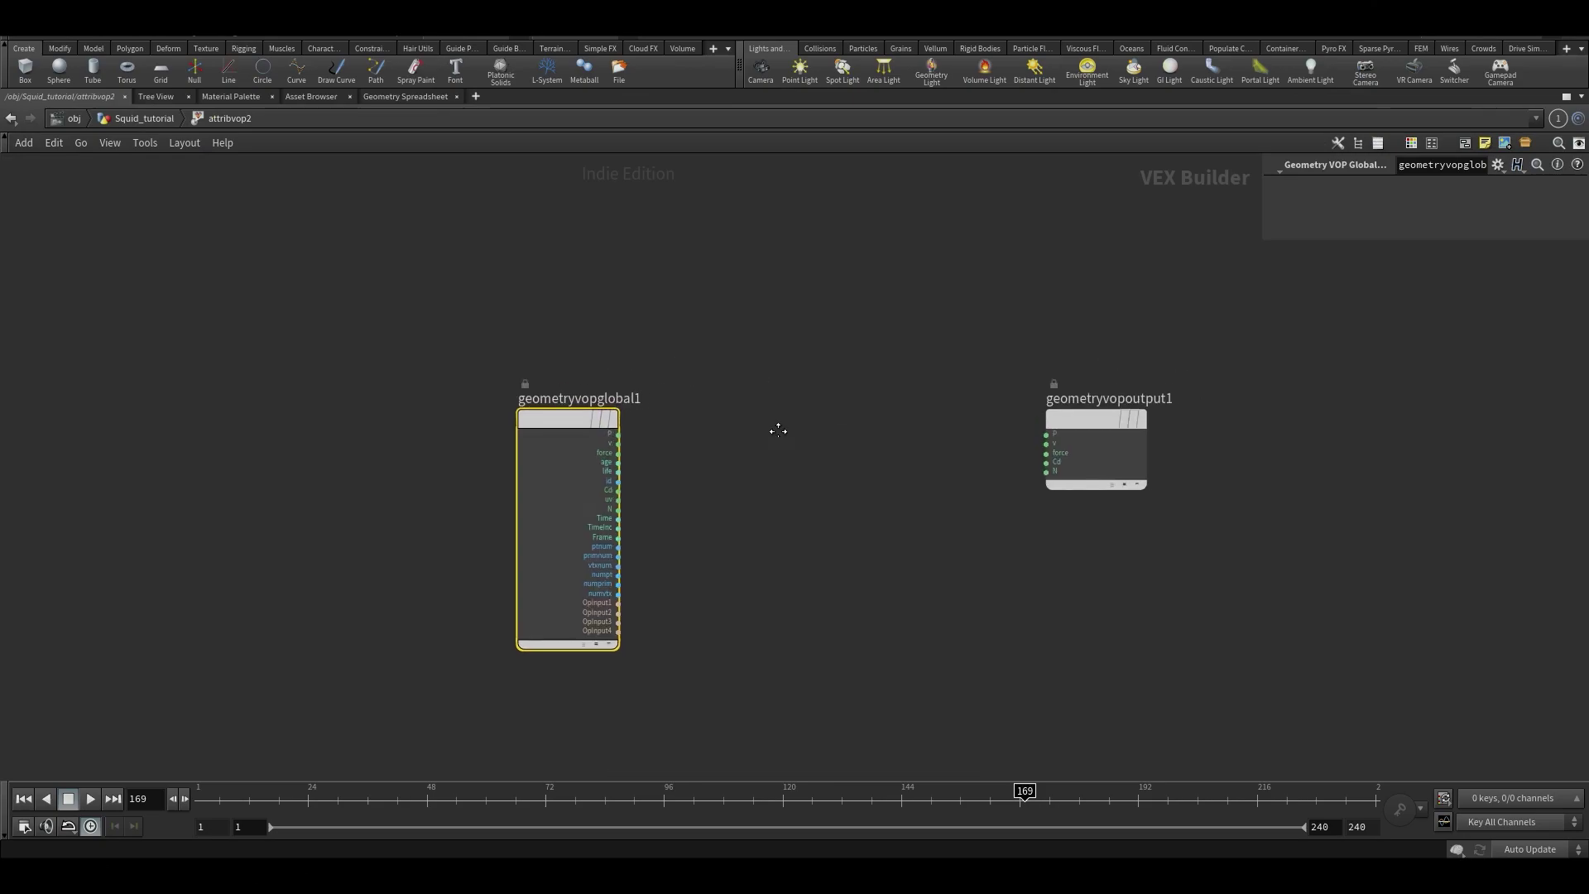
key(Tab)
text(add)
key(Return)
scroll(849, 246, up, 2)
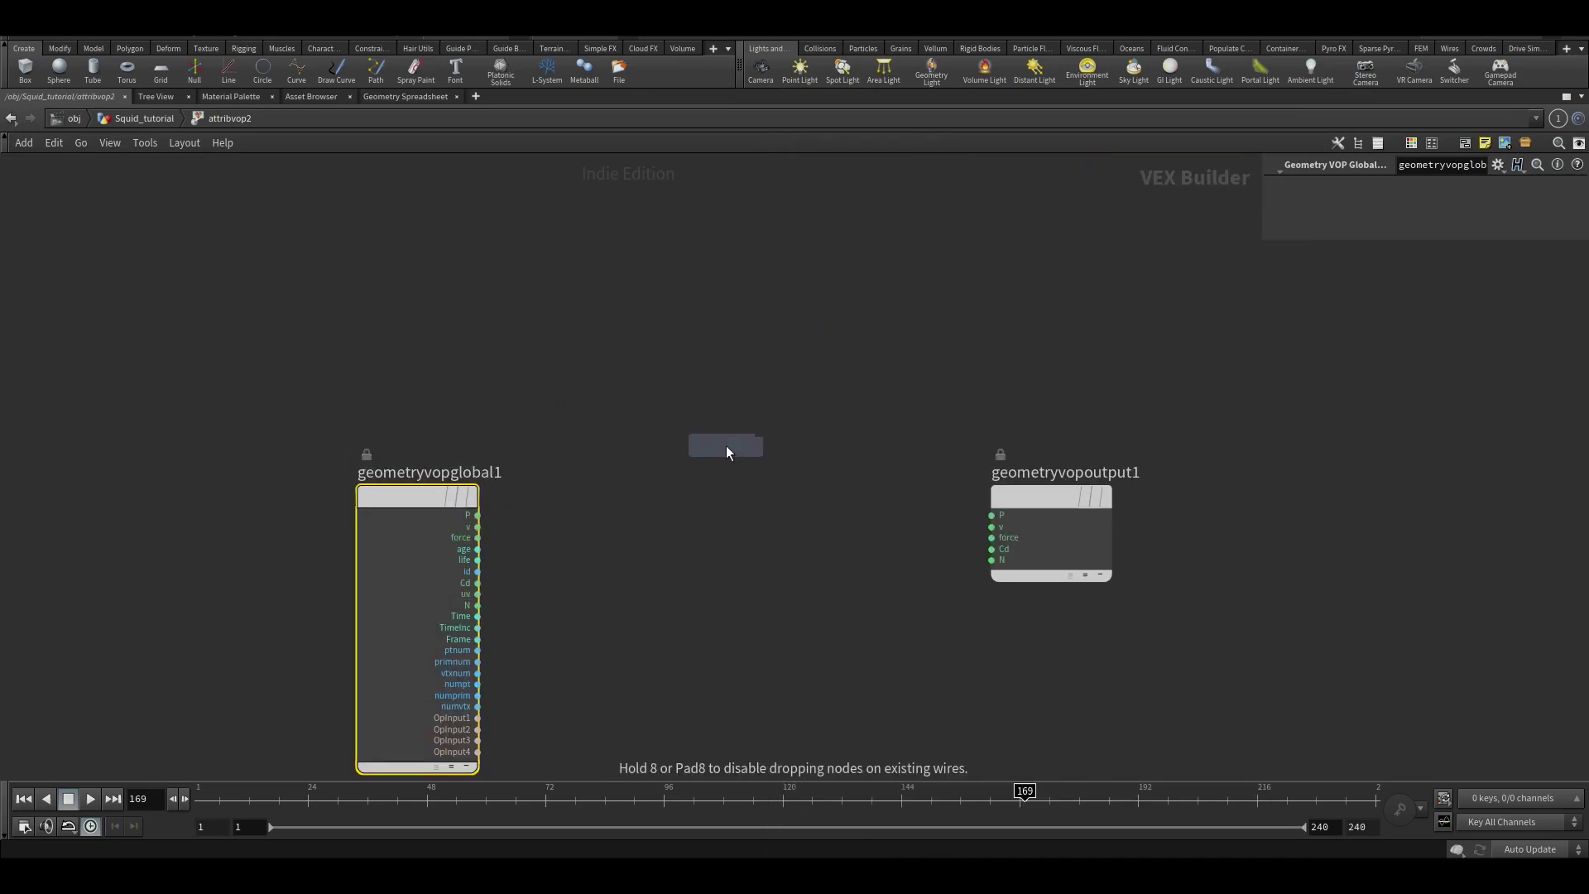
click(727, 447)
- Wire the global P into the Add node's first input and its sum into the P input of the geometry output
click(475, 516)
click(664, 464)
drag(687, 445, 720, 404)
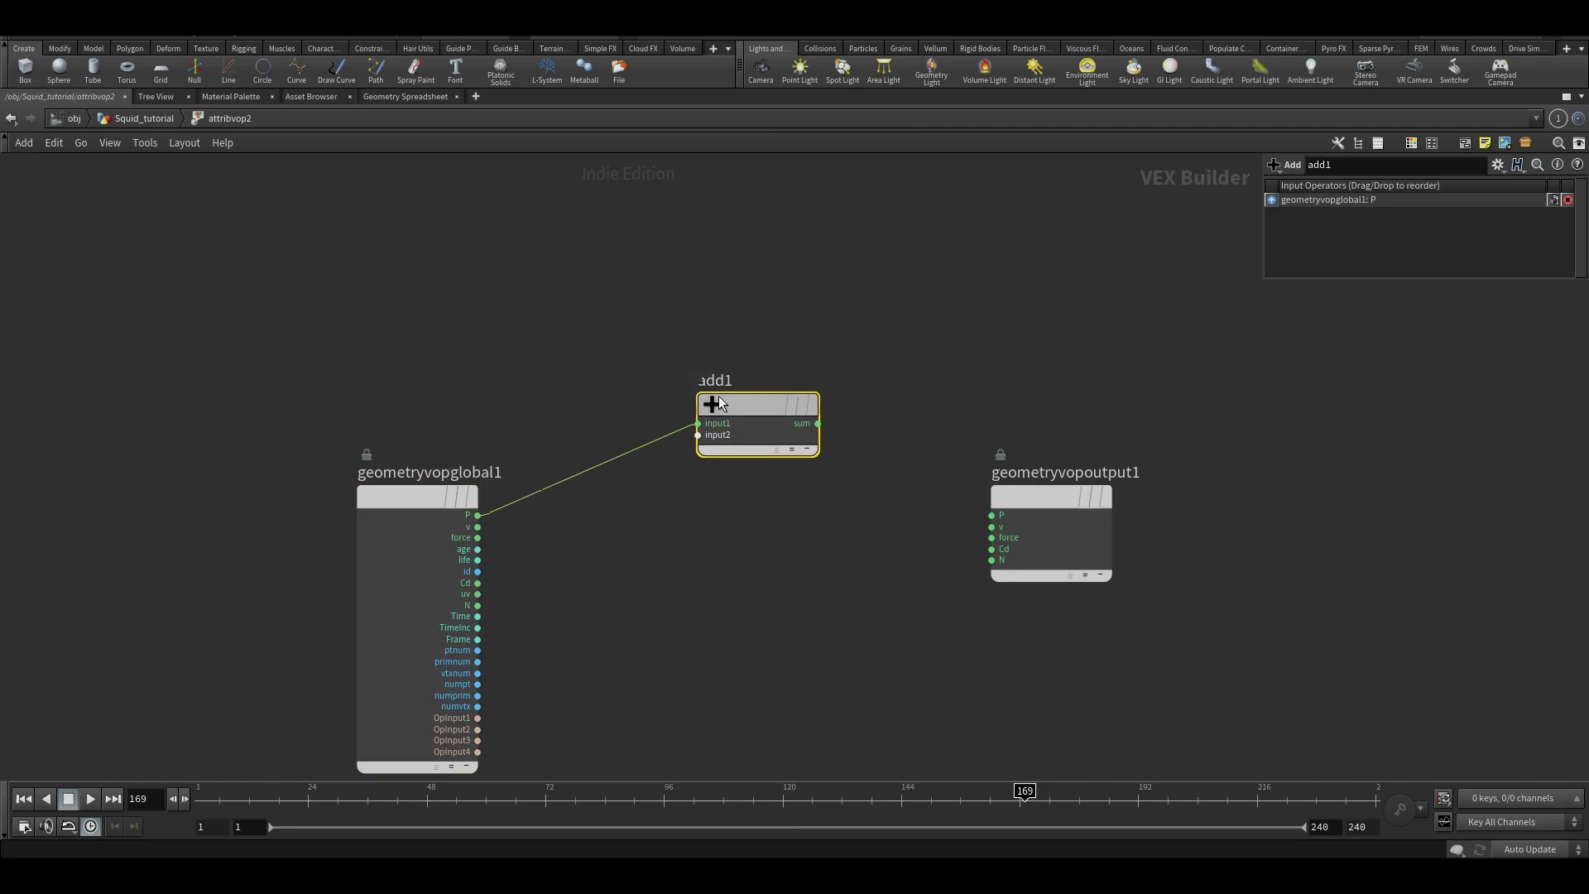
click(817, 423)
click(1046, 510)
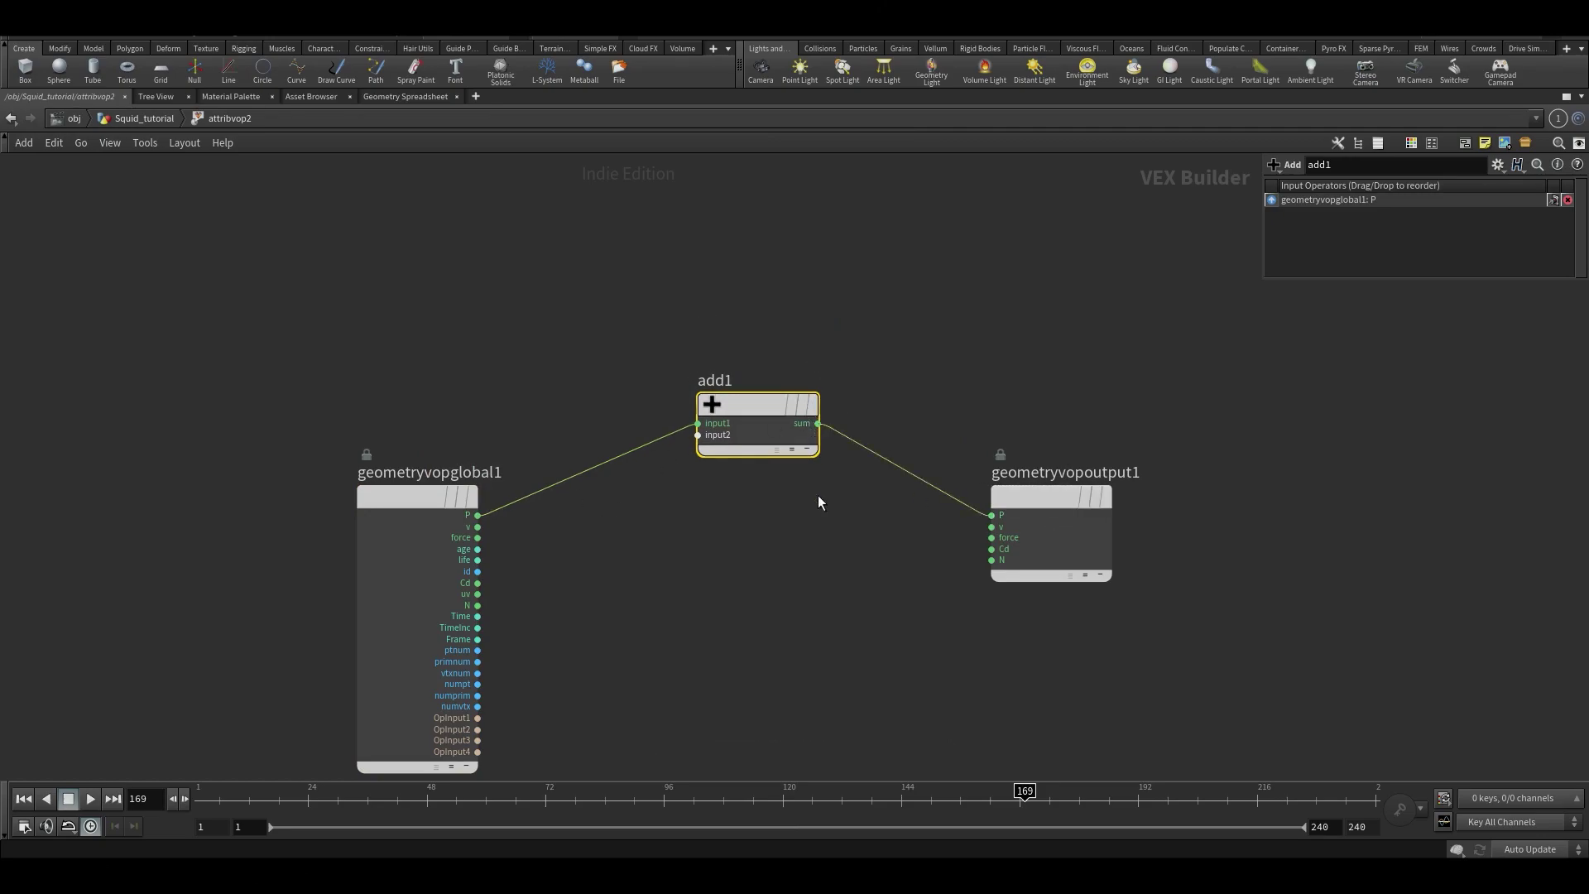
- Add an Anti-Aliased Flow Noise node below the Add node and feed the global P into its pos input
key(Tab)
text(aaf)
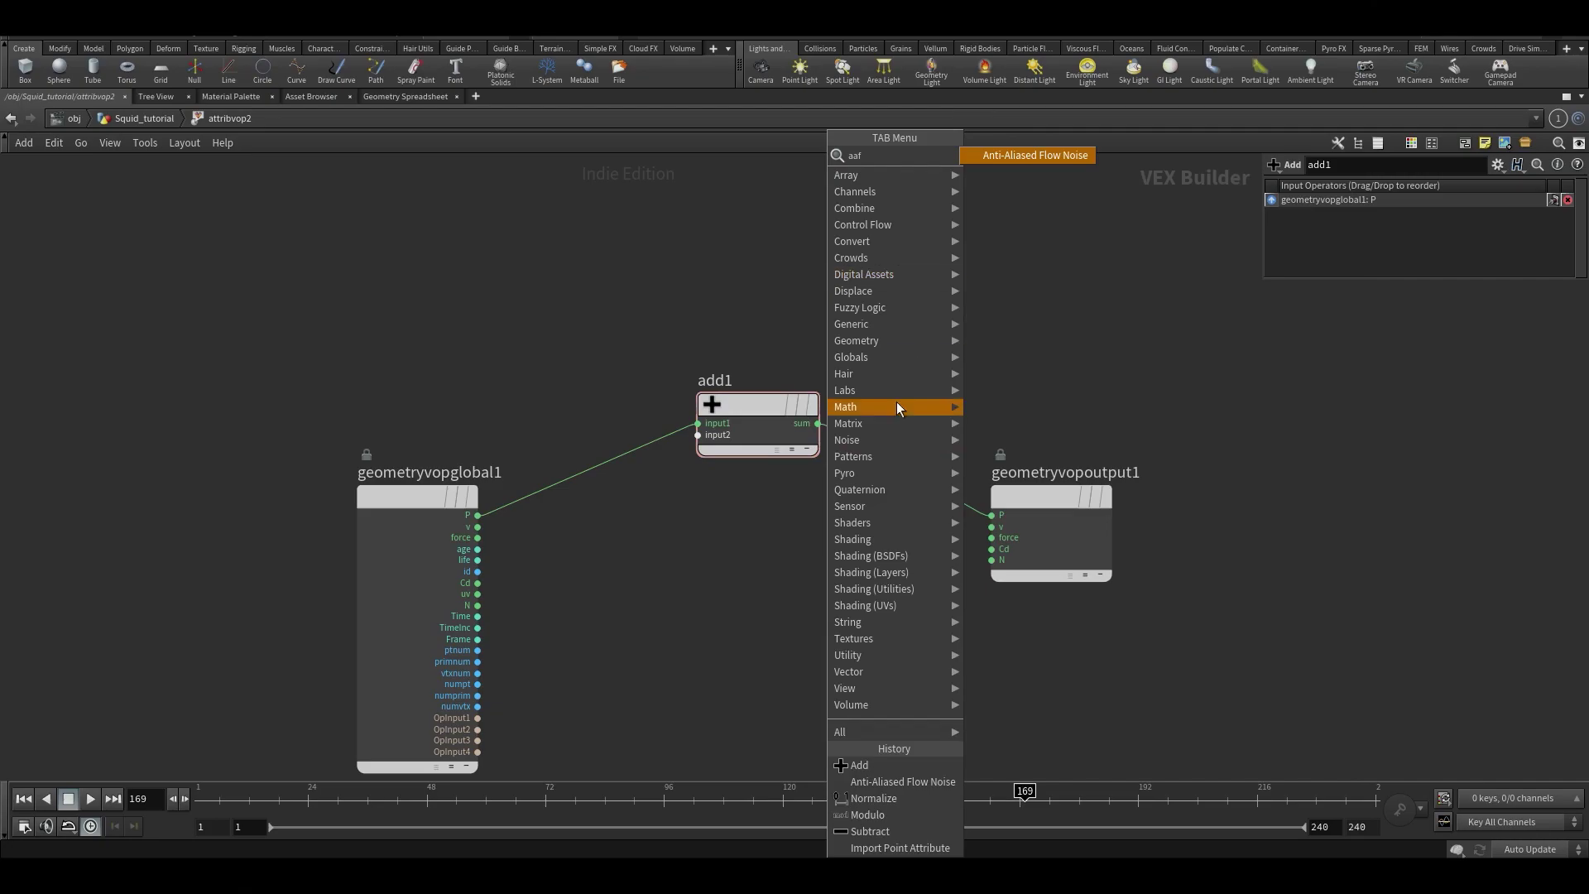
click(1025, 147)
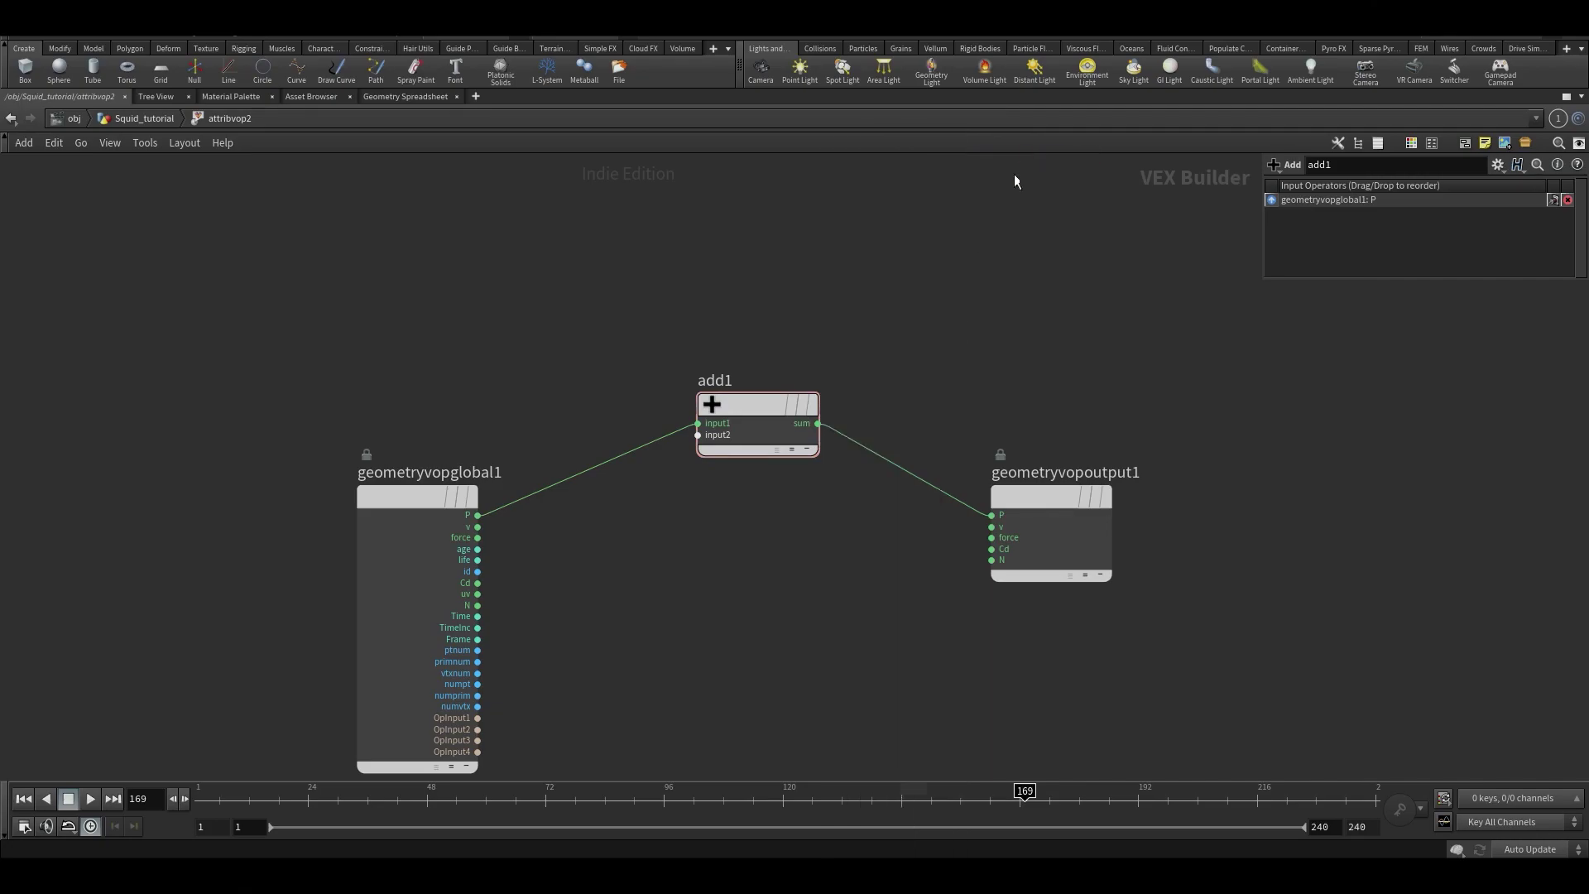
click(759, 640)
click(589, 386)
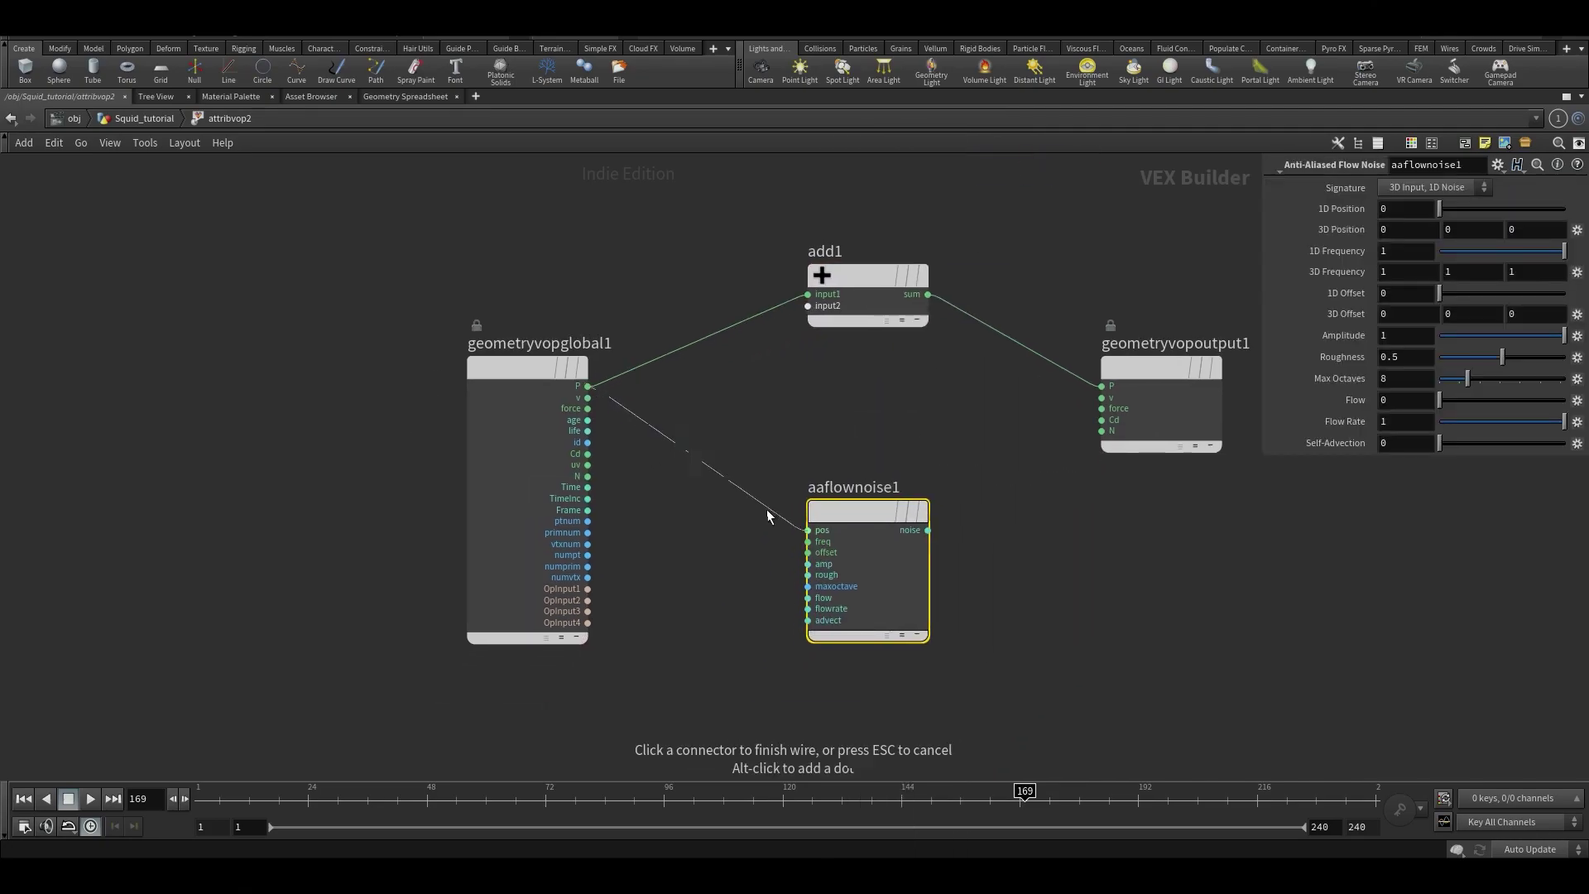
click(808, 529)
drag(851, 512, 811, 515)
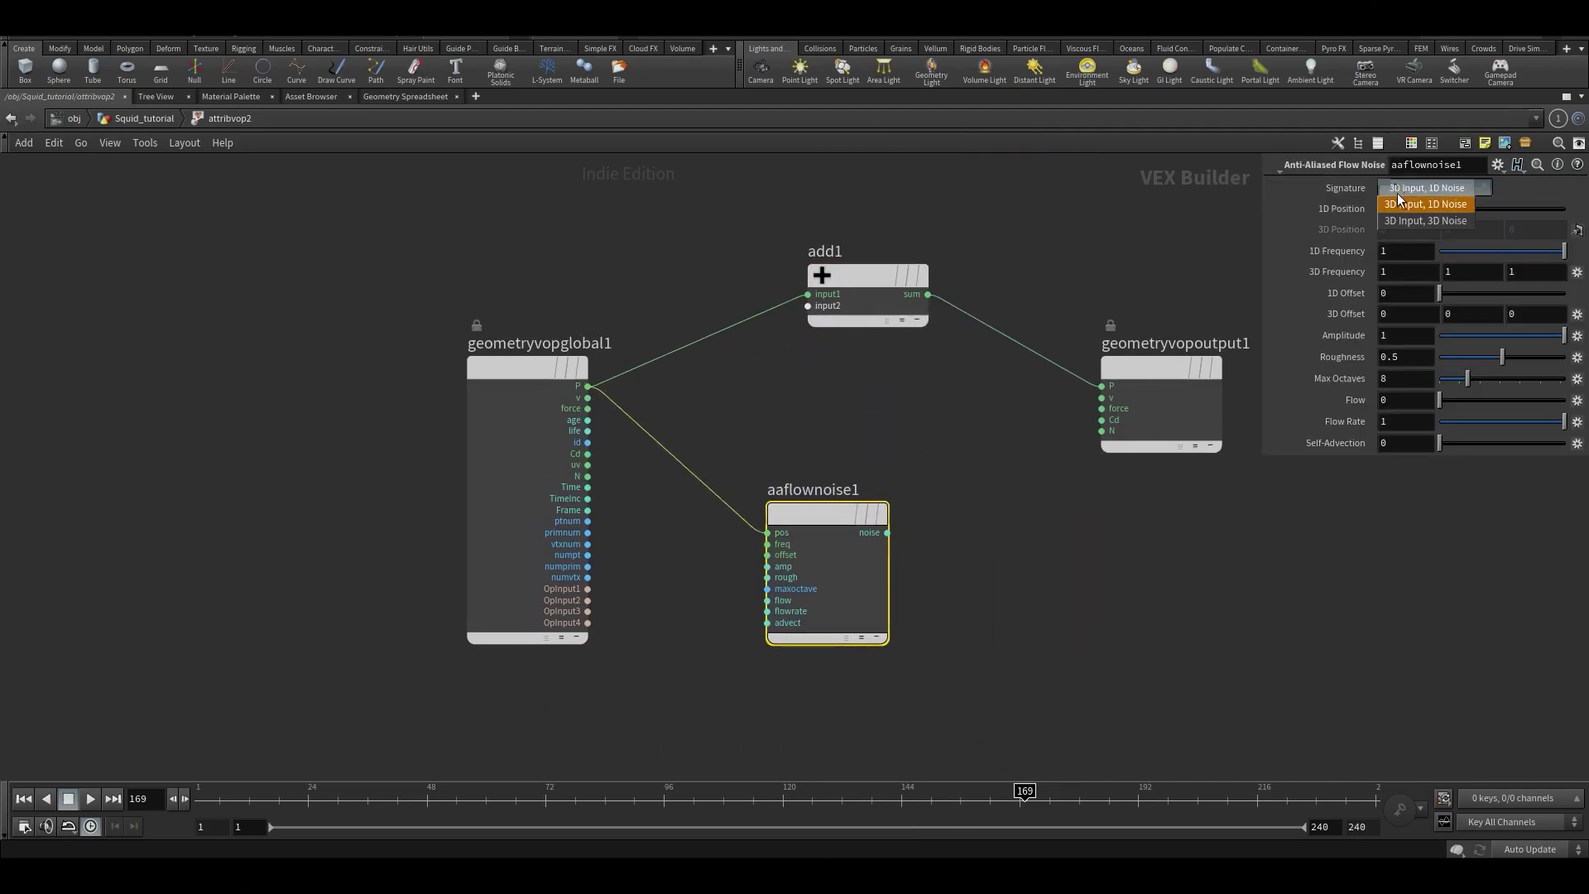
- Set the flow noise signature to 3D Input, 3D Noise and wire its noise output into the Add node's second input
click(1406, 221)
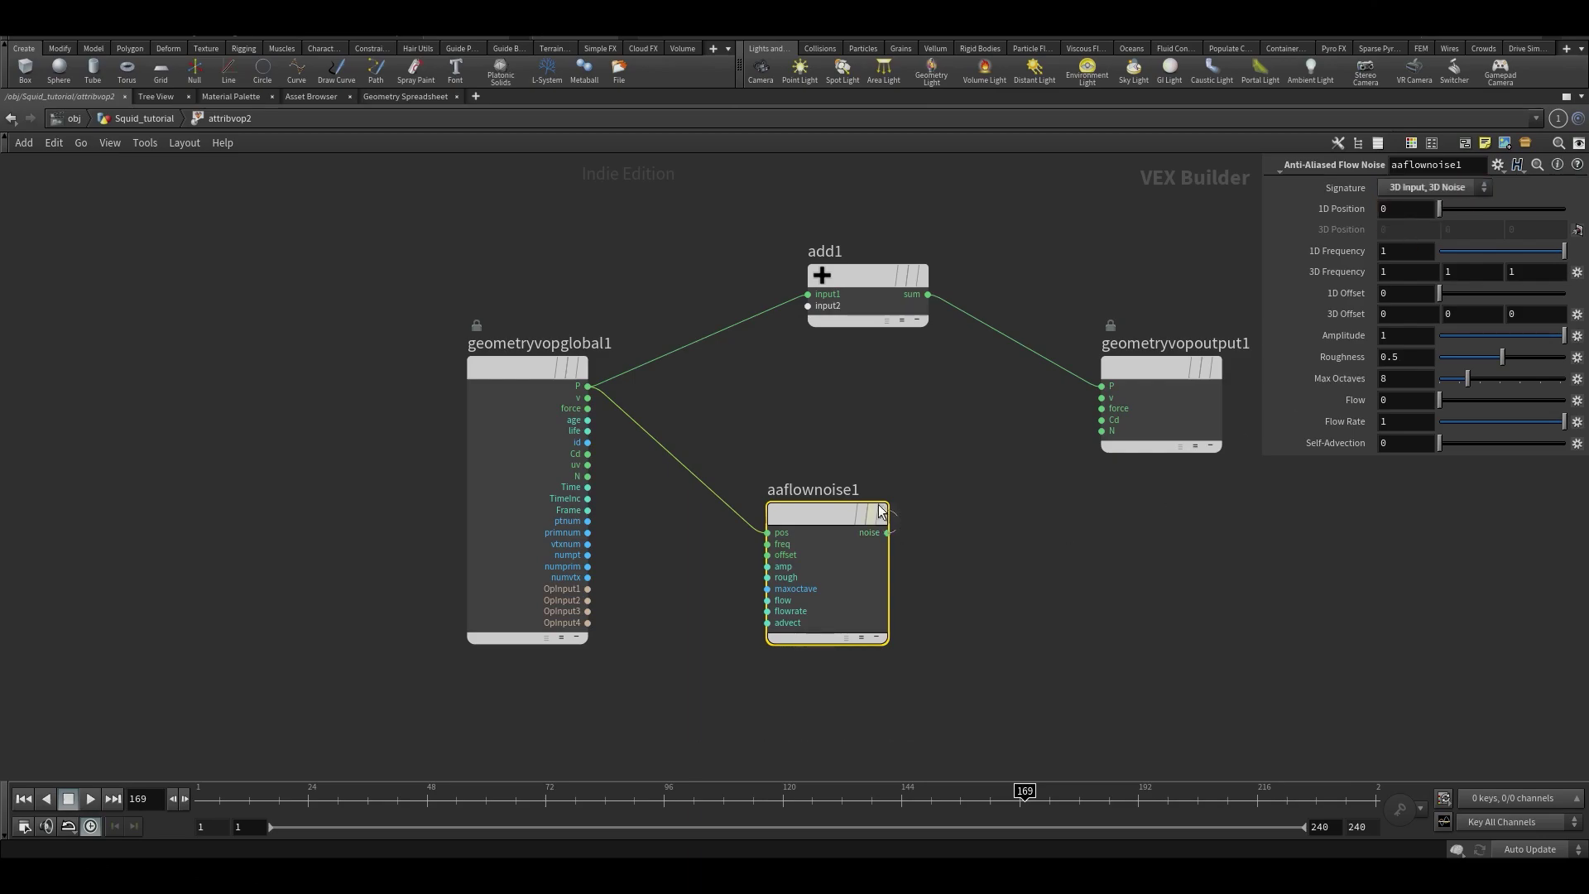
click(887, 532)
click(807, 305)
- Promote the flow noise's freq input to a parameter
scroll(808, 543, up, 2)
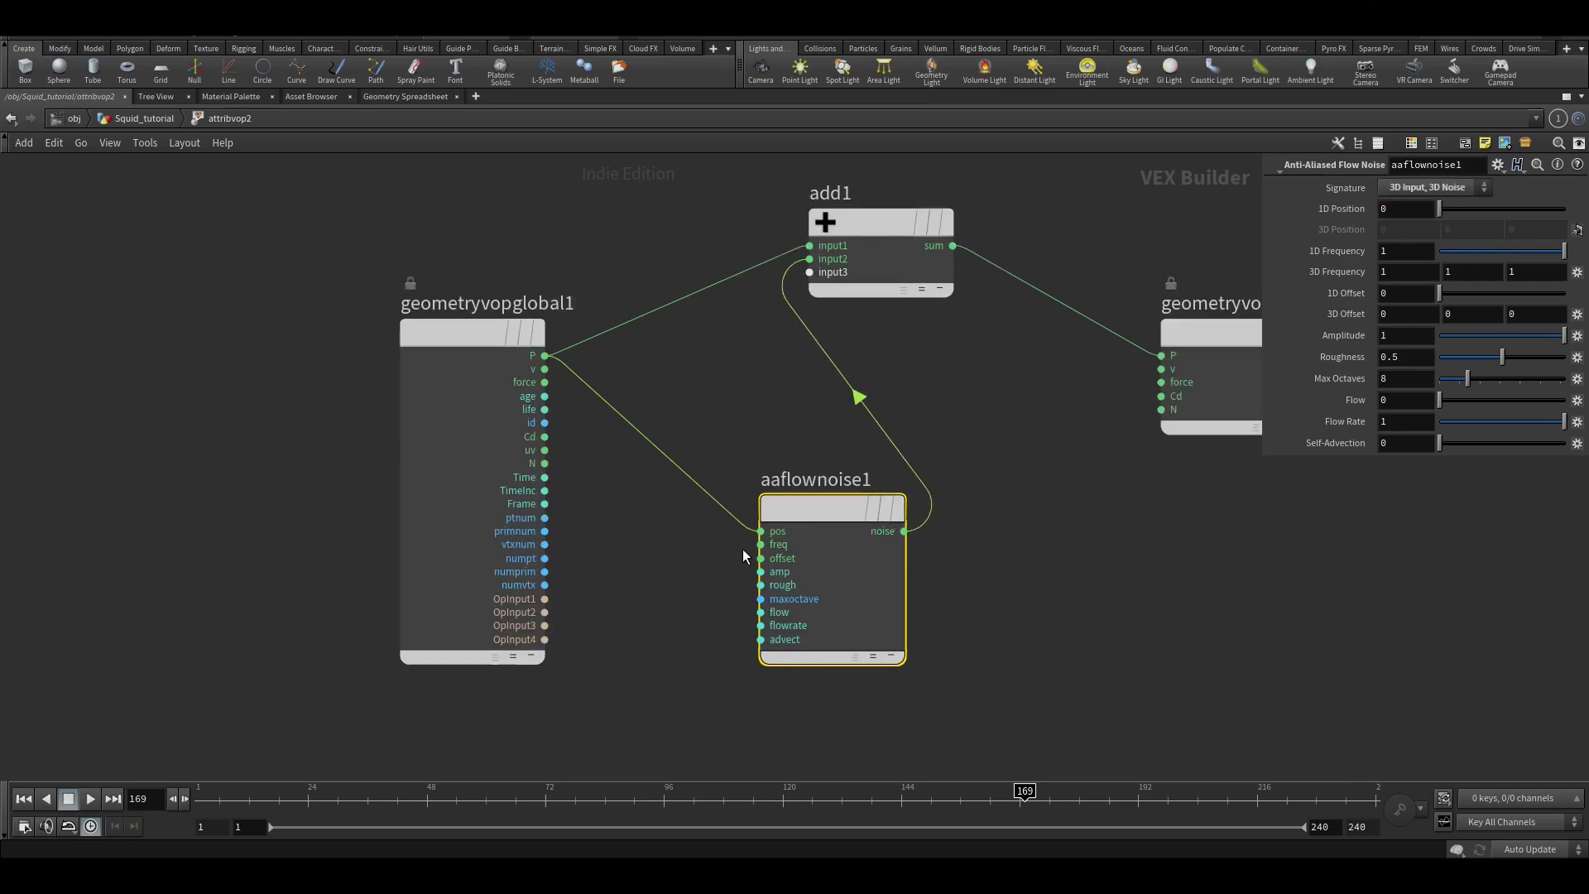
right_click(758, 543)
click(773, 555)
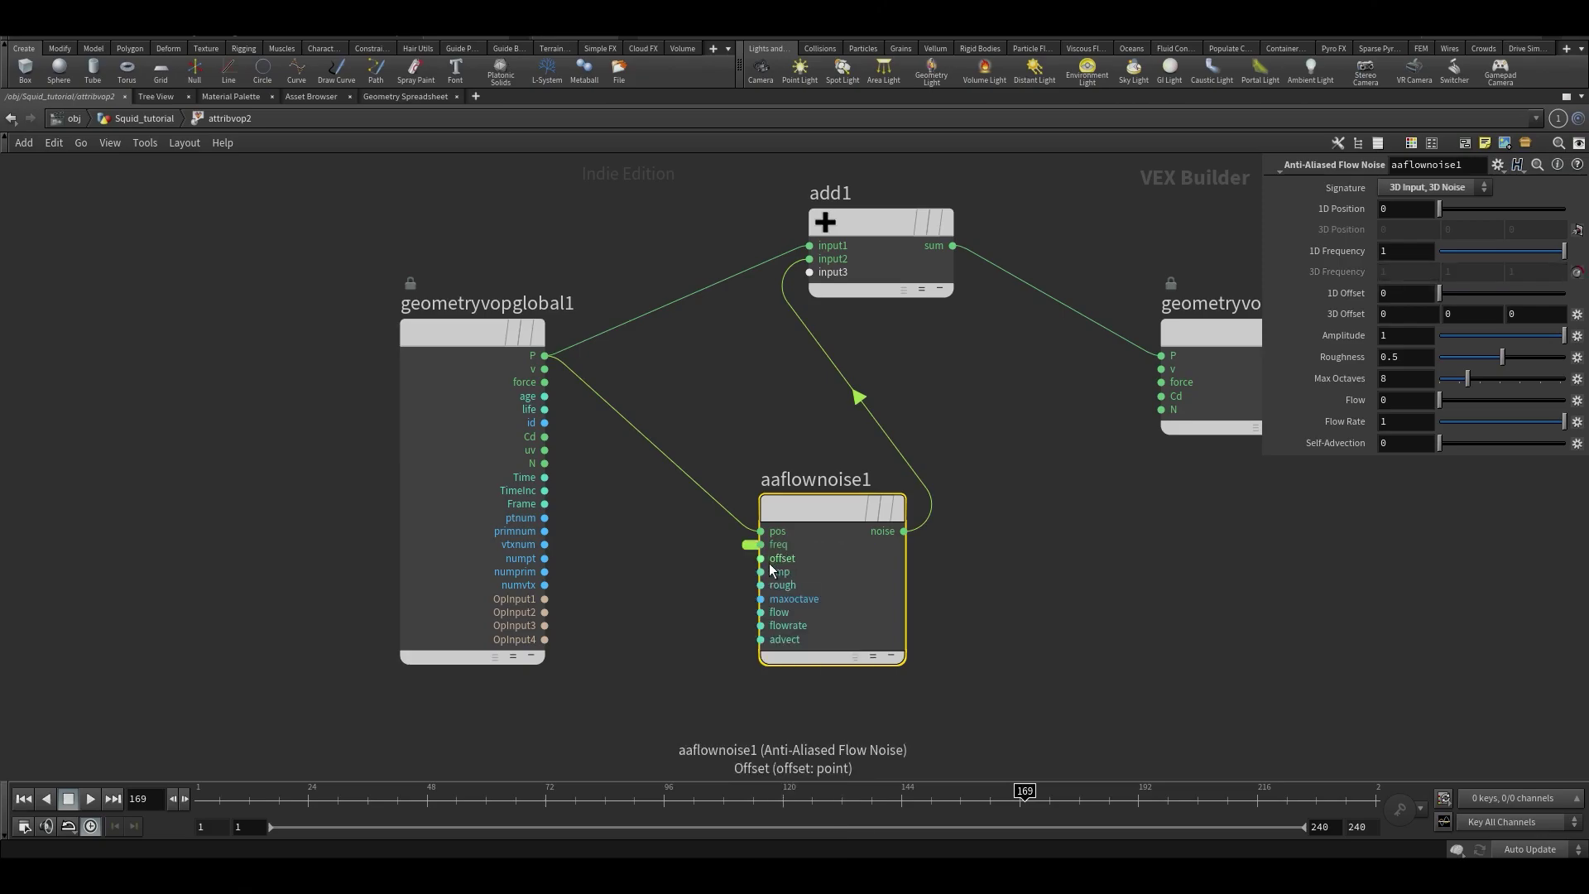
right_click(759, 559)
click(773, 569)
key(ctrl+z)
- Promote the flow noise's offset, amp and rough inputs to parameters
right_click(759, 558)
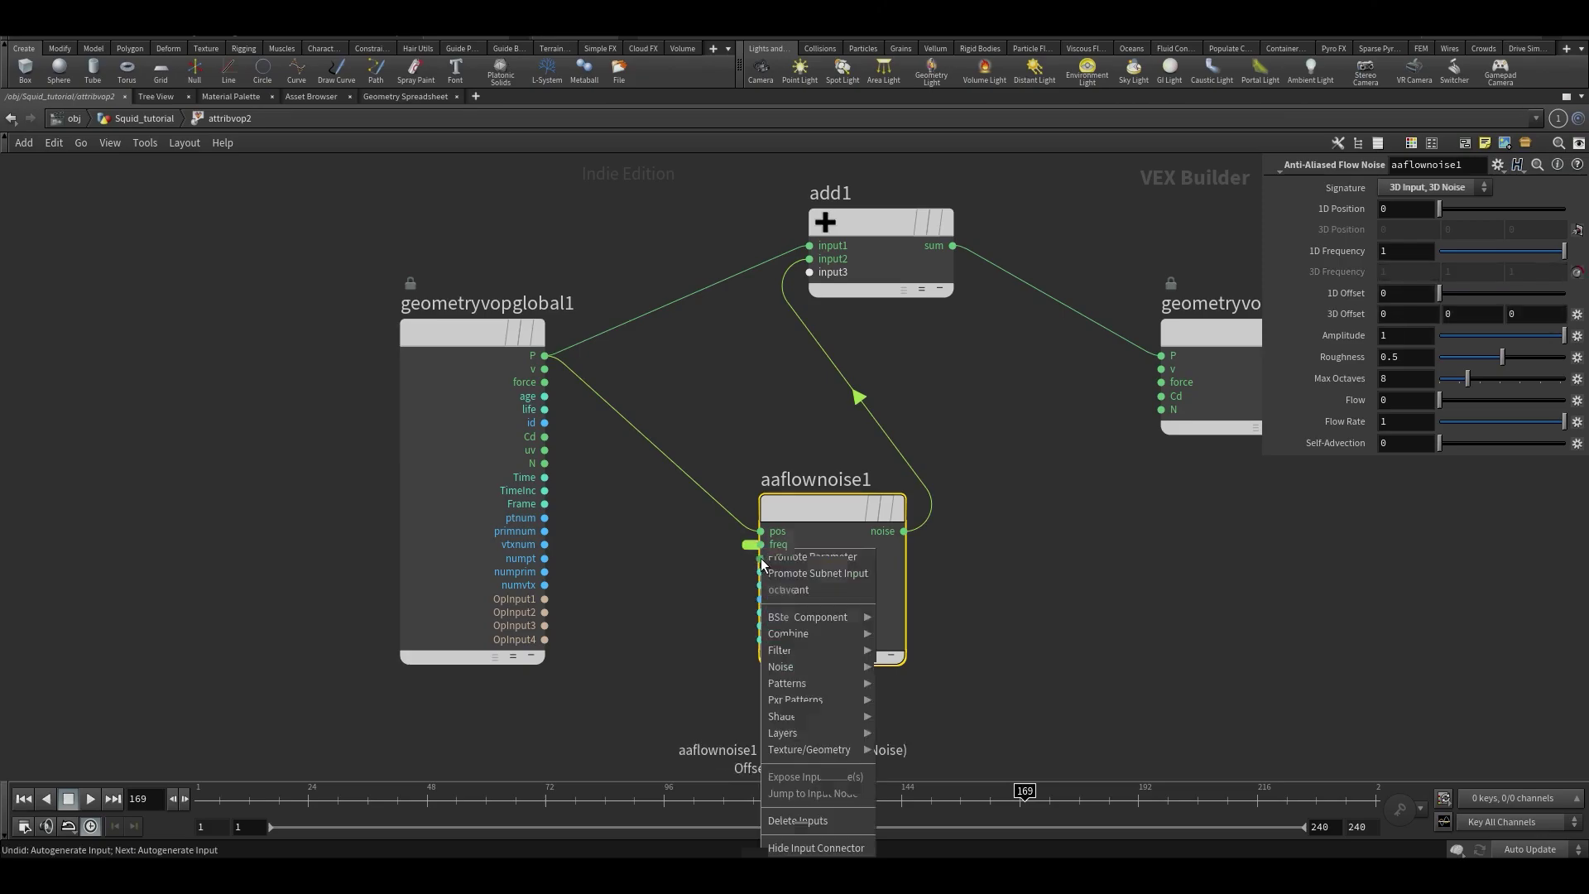
click(774, 559)
right_click(776, 571)
click(787, 555)
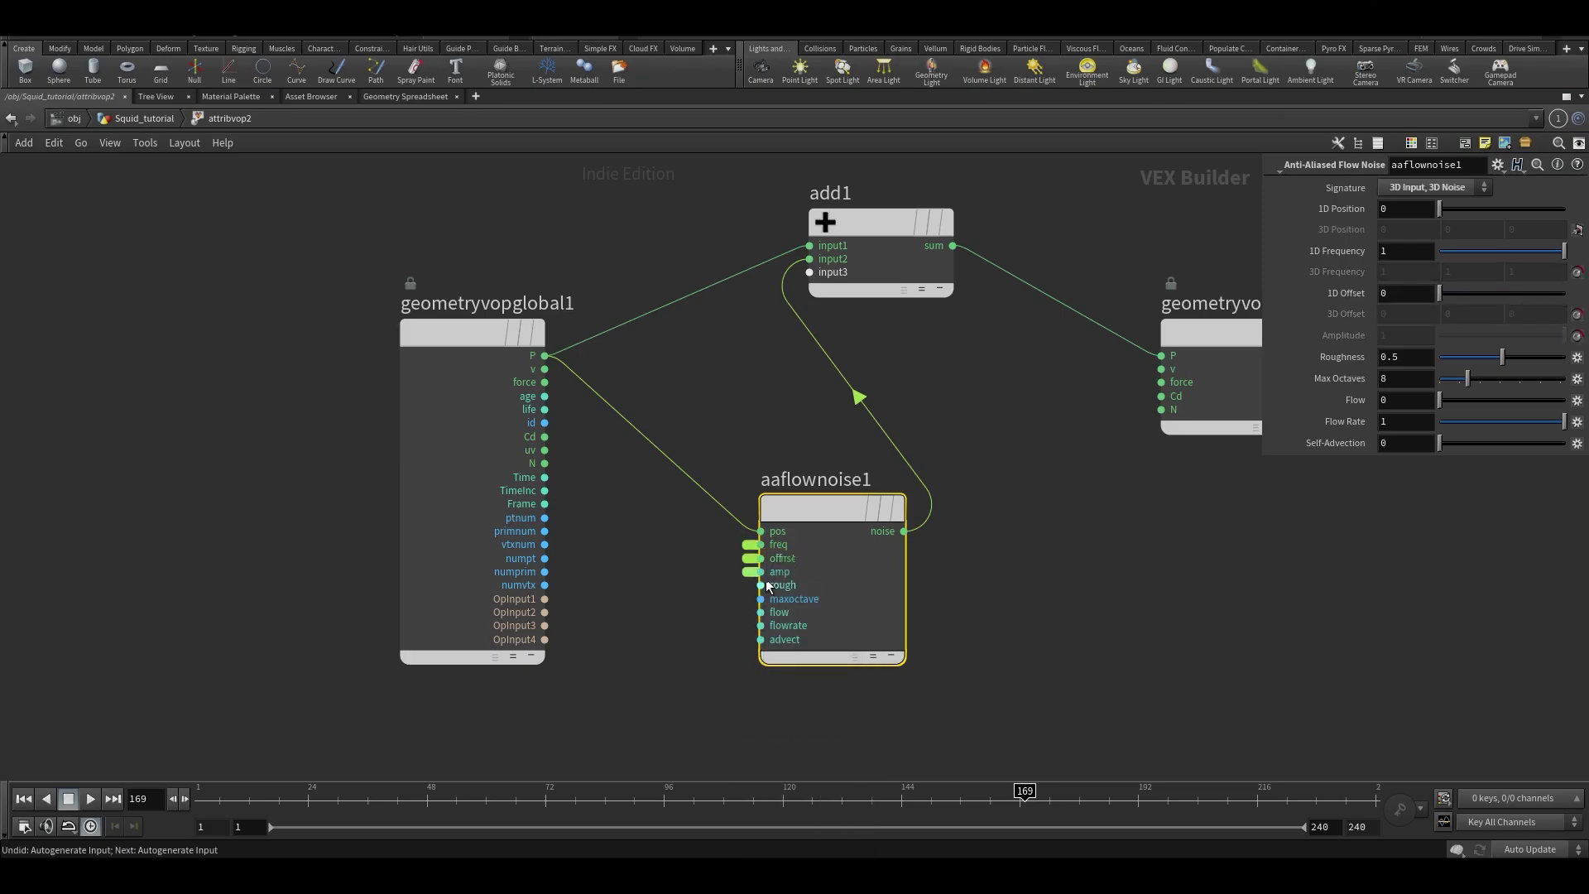
right_click(779, 584)
click(783, 556)
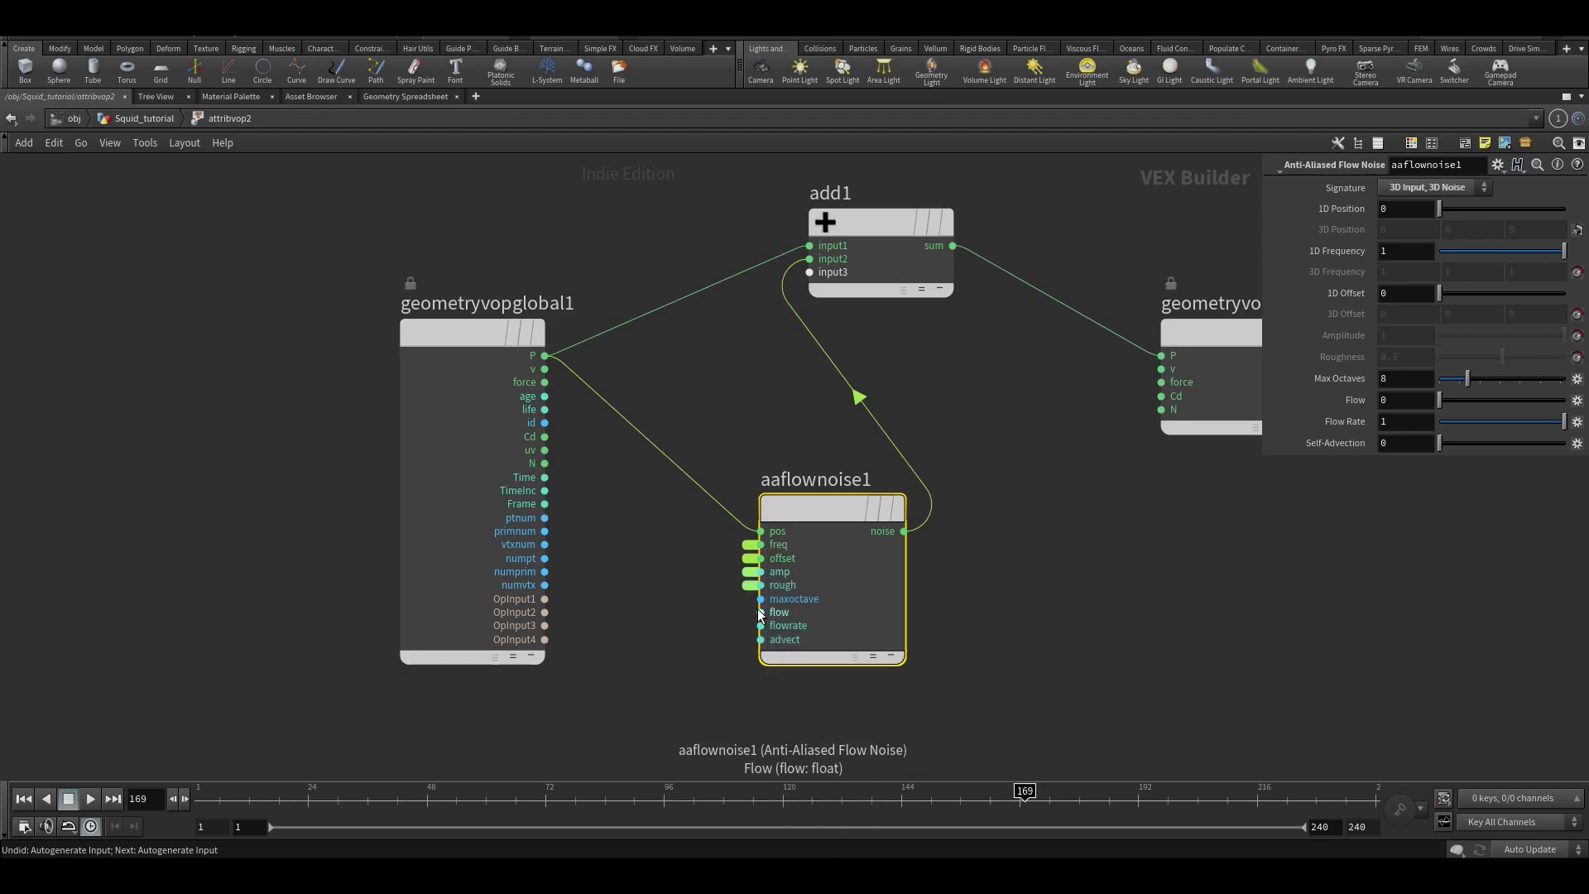
- Wire the global Time output into the flow input of the noise node and move the noise node slightly up
click(760, 611)
click(545, 478)
drag(861, 489, 842, 443)
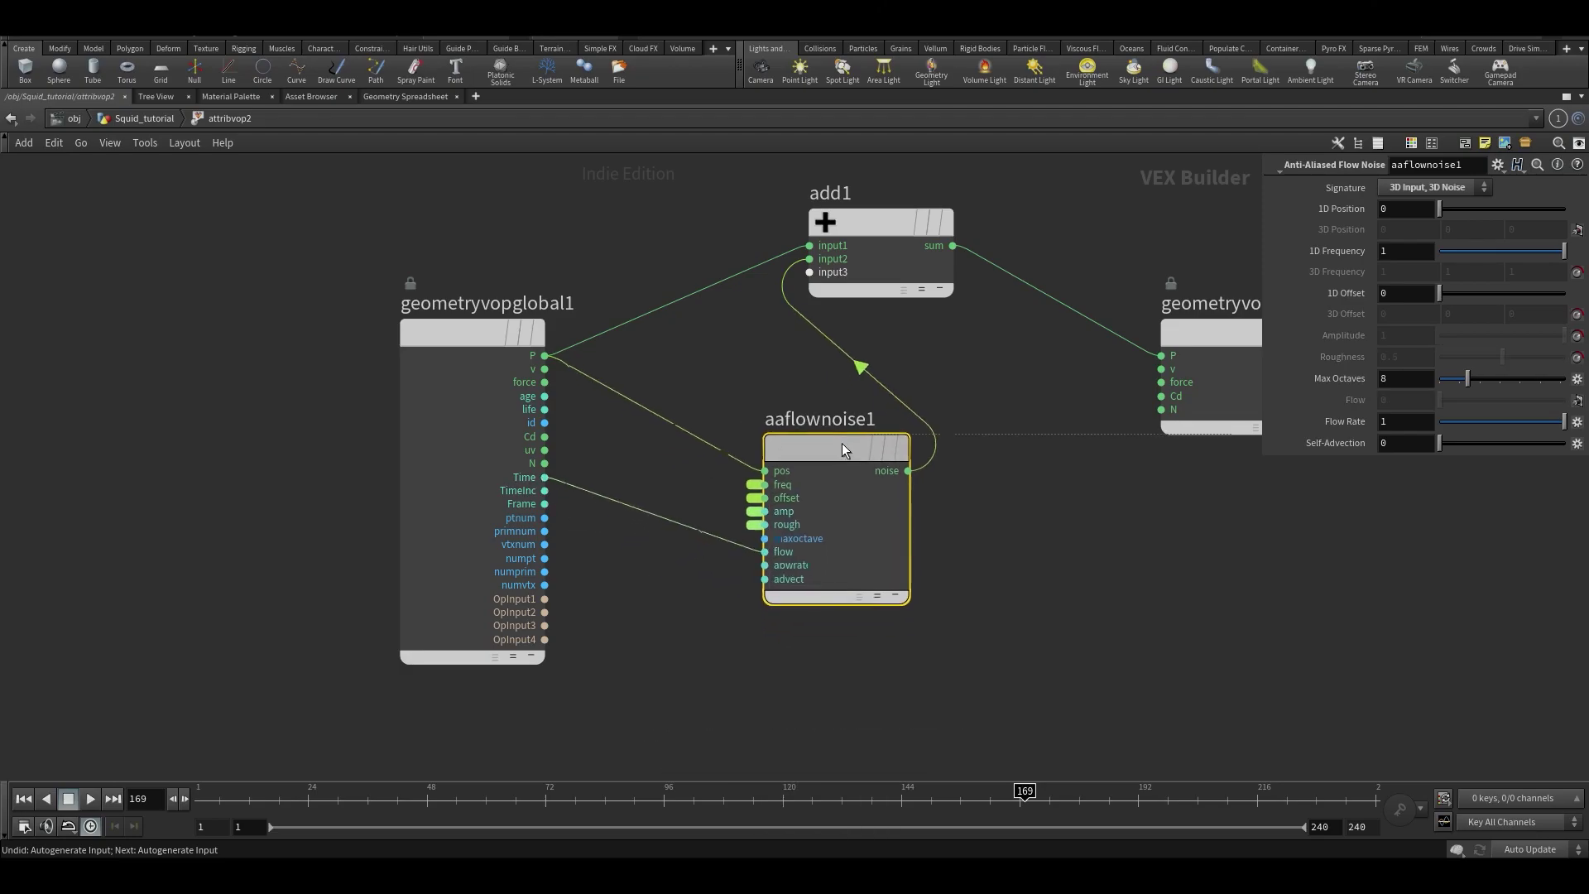
- Return to the Squid_tutorial network, restore the multi-pane layout, play back the deformed line and move to frame 41
key(u)
key(ctrl+b)
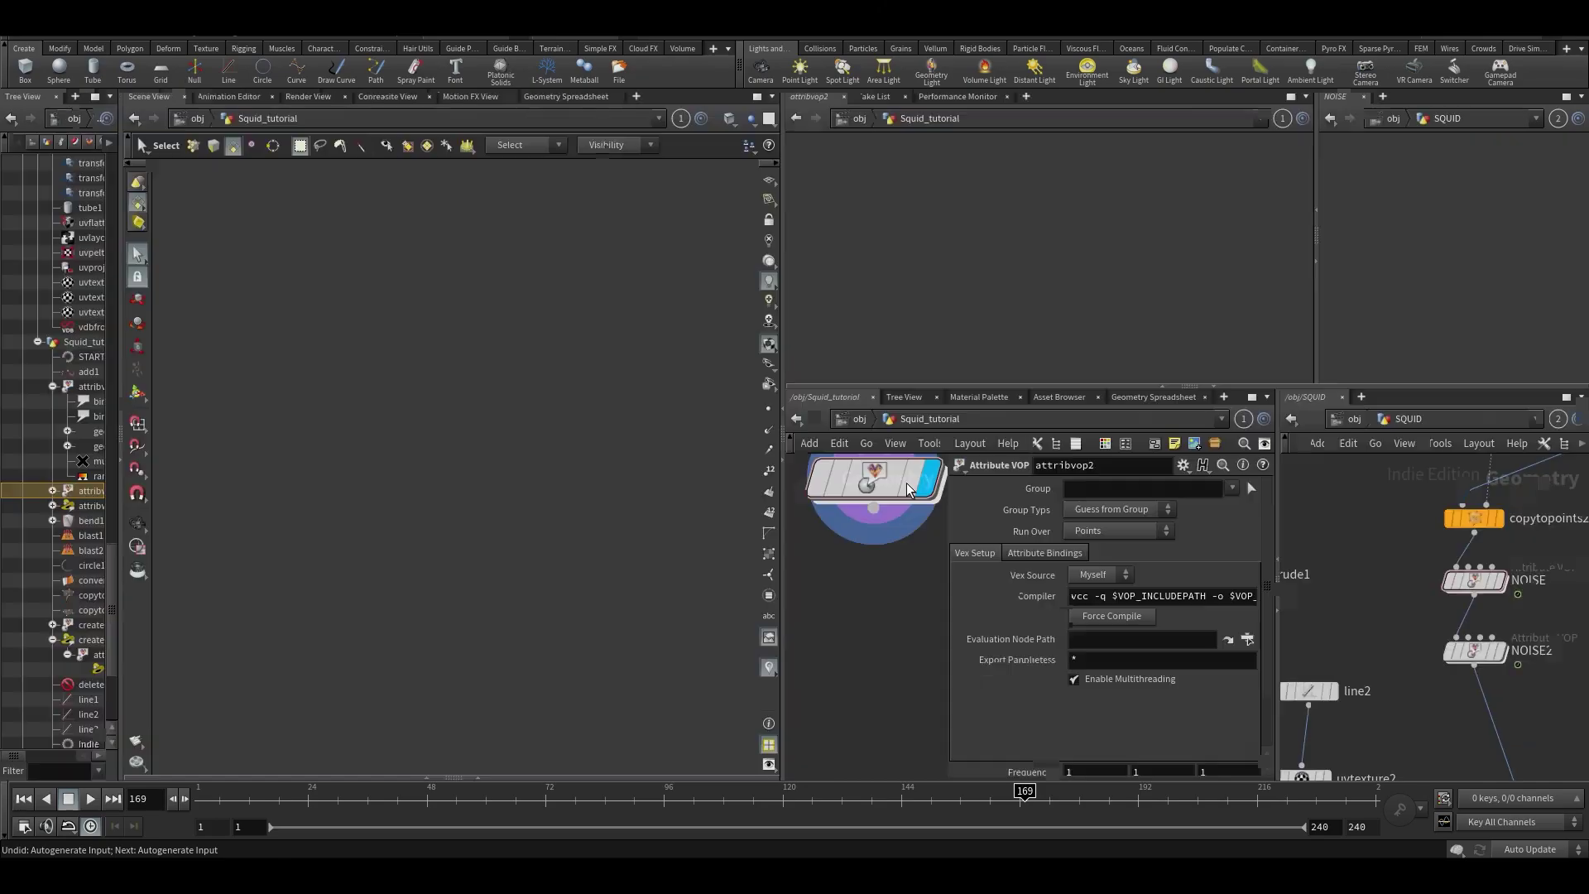
key(s)
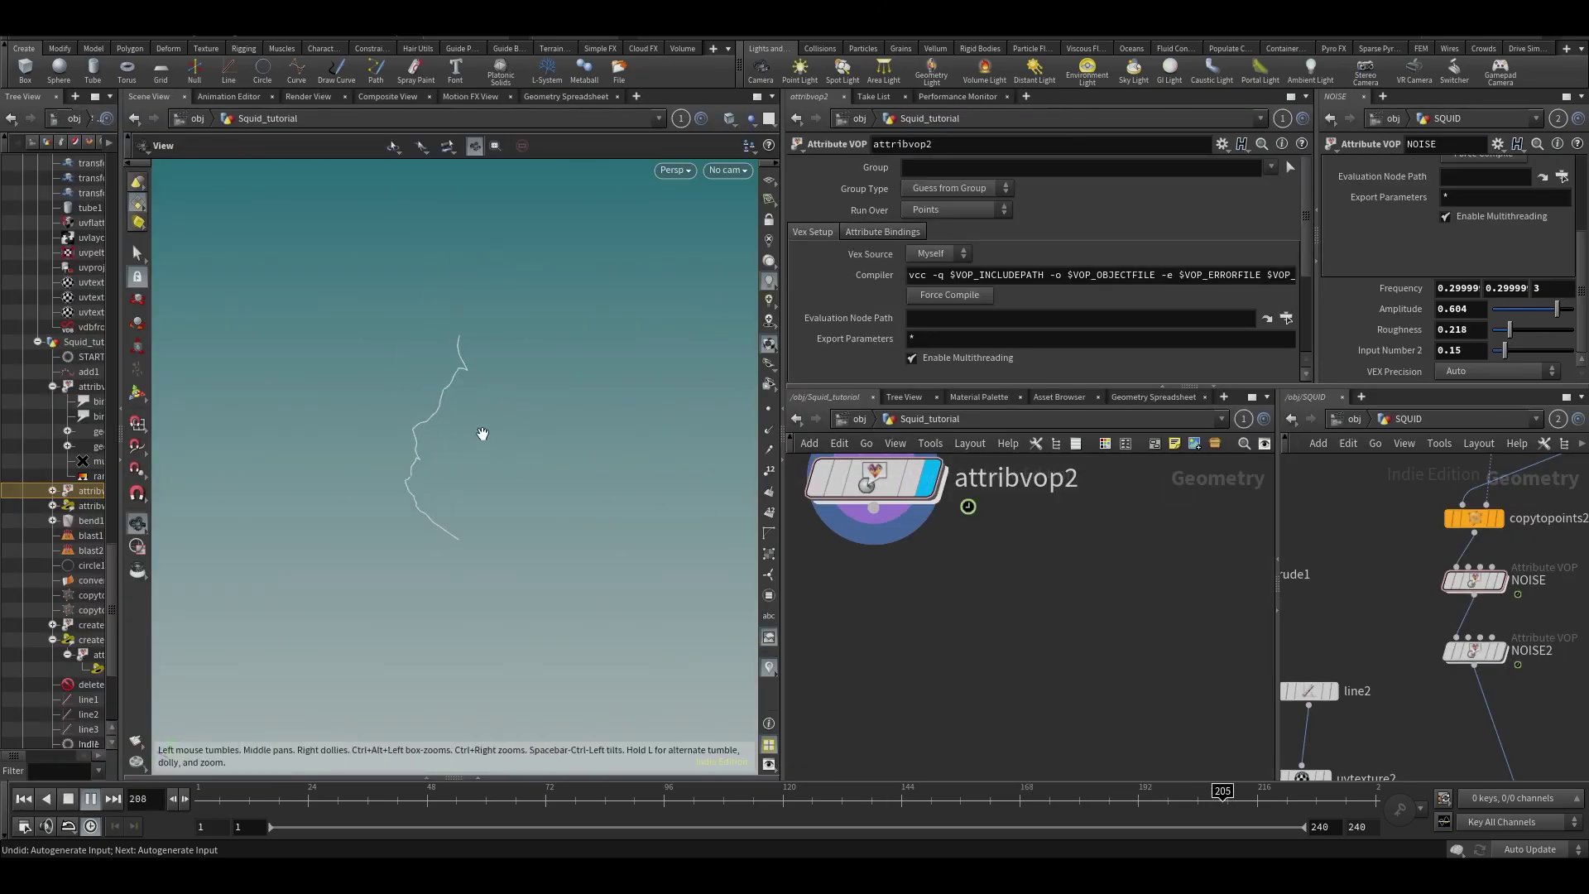
click(392, 791)
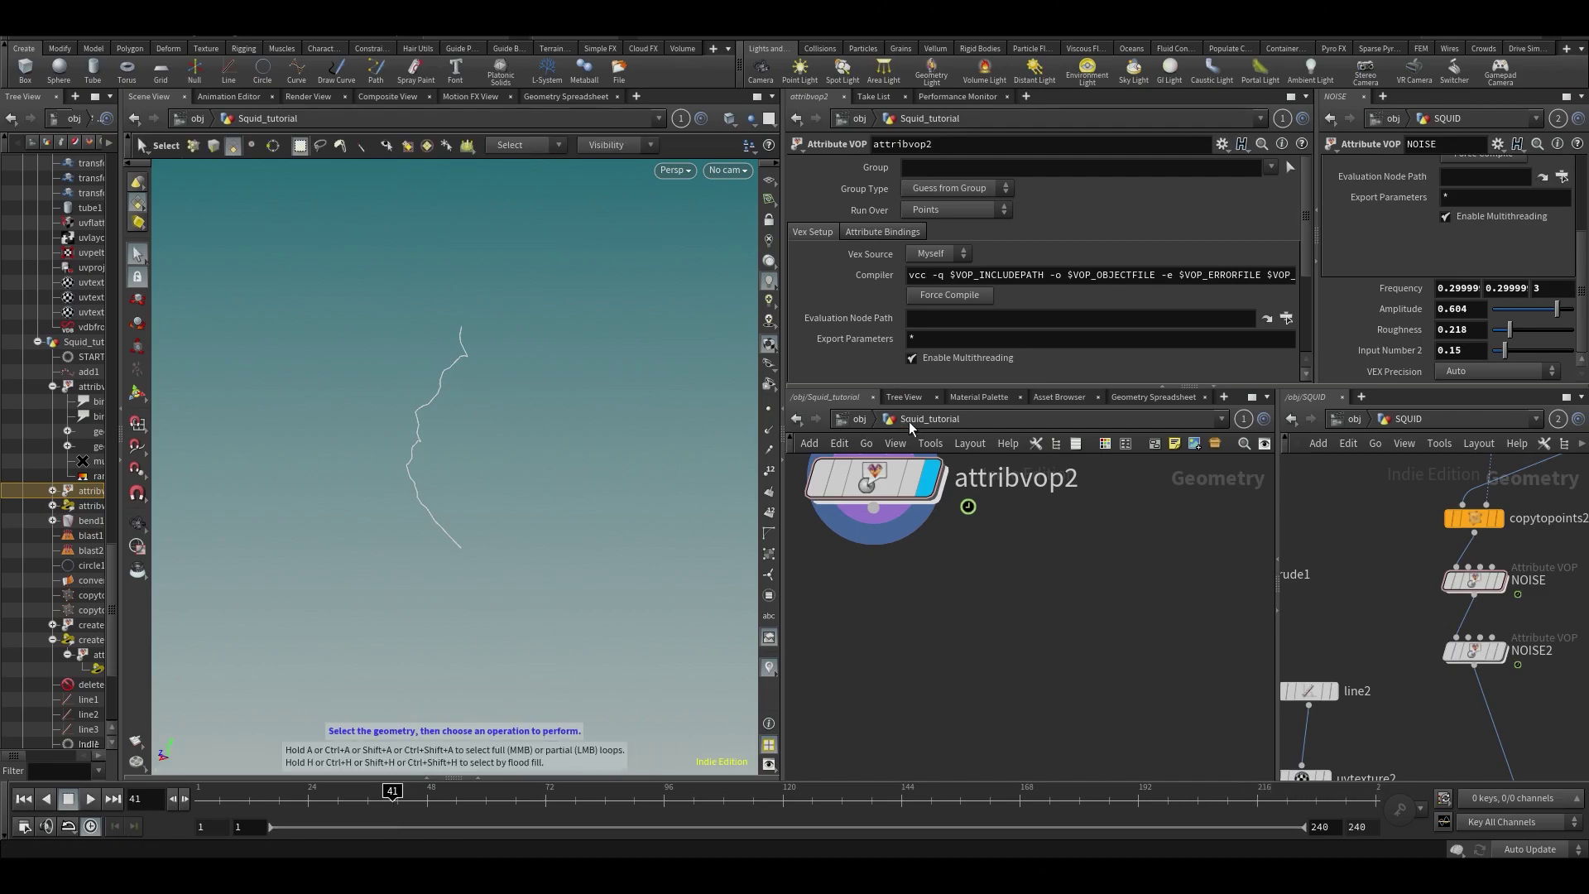
- Enlarge the parameter area of the Attribute VOP and set the noise Offset to 0.6, 0.7, 1
drag(935, 385, 931, 534)
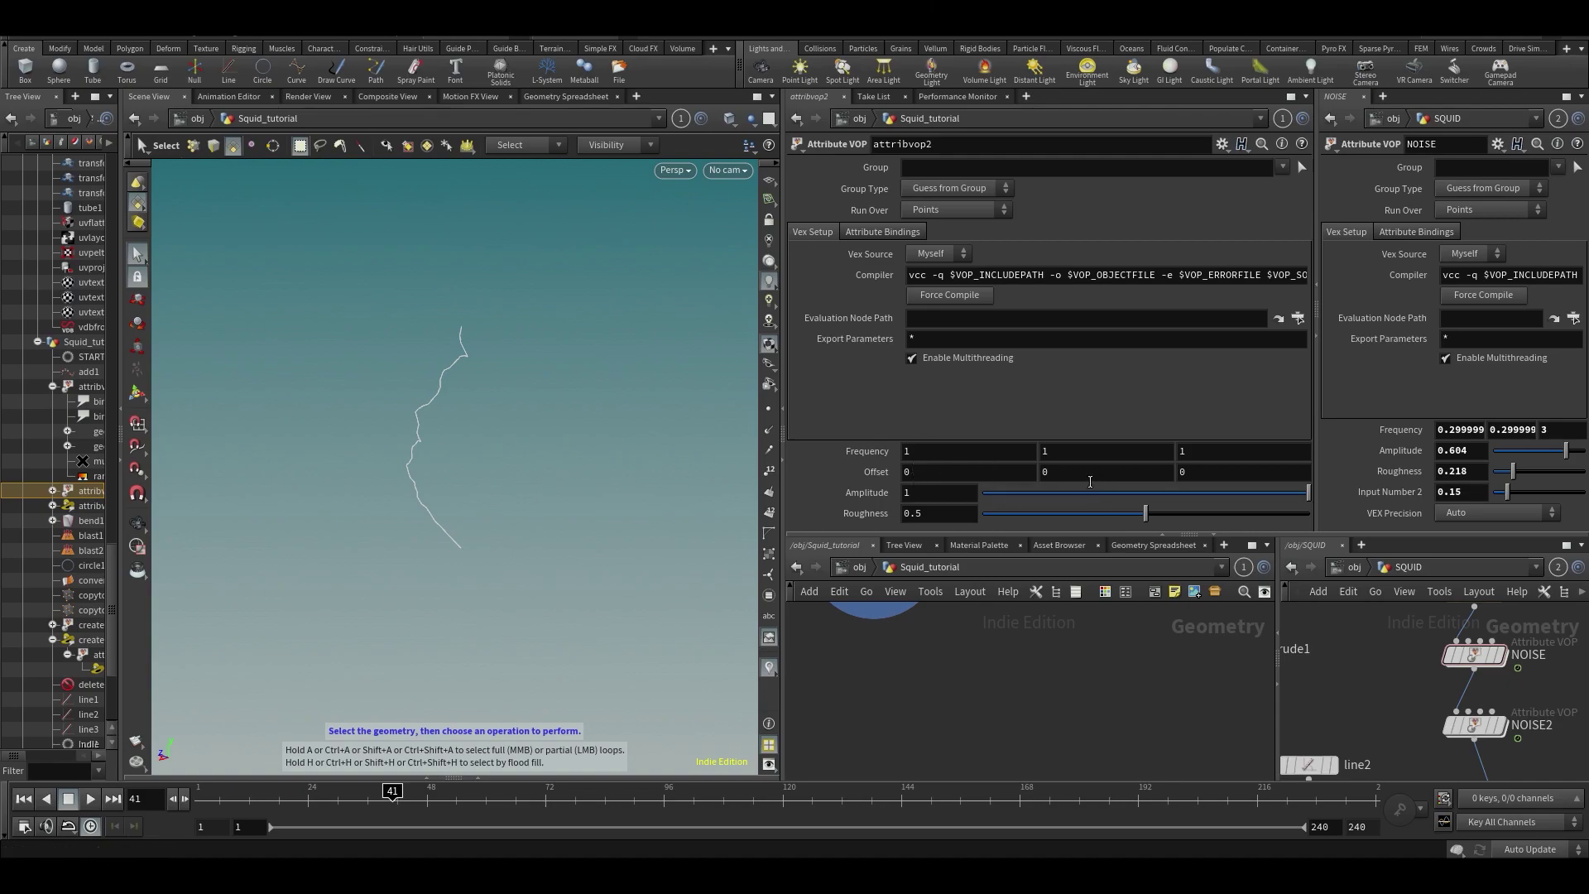
middle_drag(964, 478, 1009, 468)
middle_drag(1113, 472, 1274, 467)
- Play back the animation and examine the noisy line's motion from several angles
key(space)
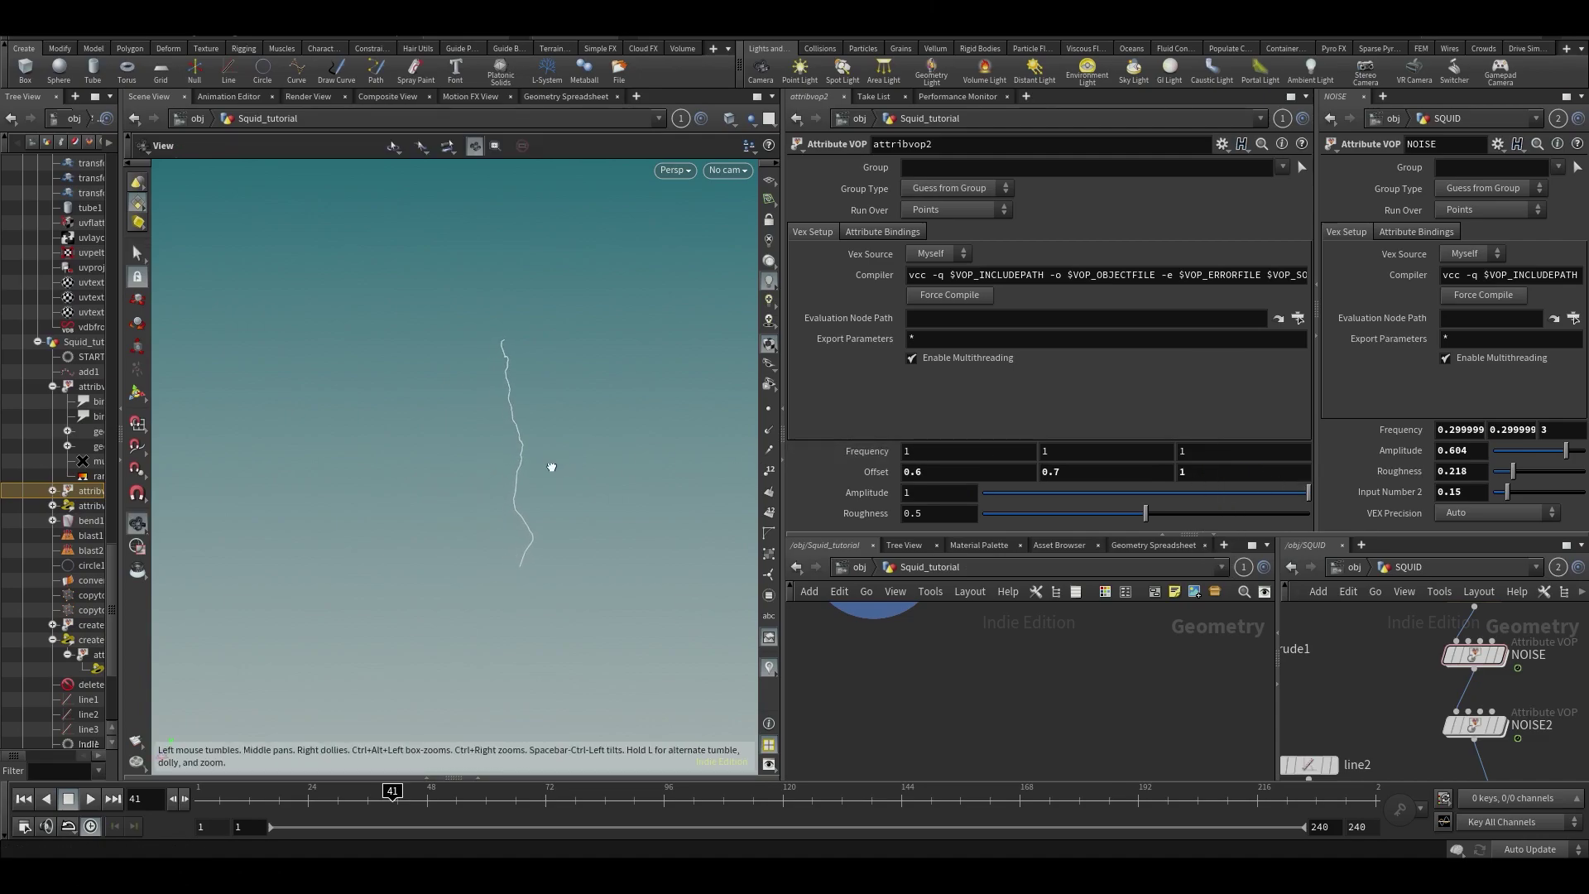
alt+drag(551, 468, 519, 402)
key(Up)
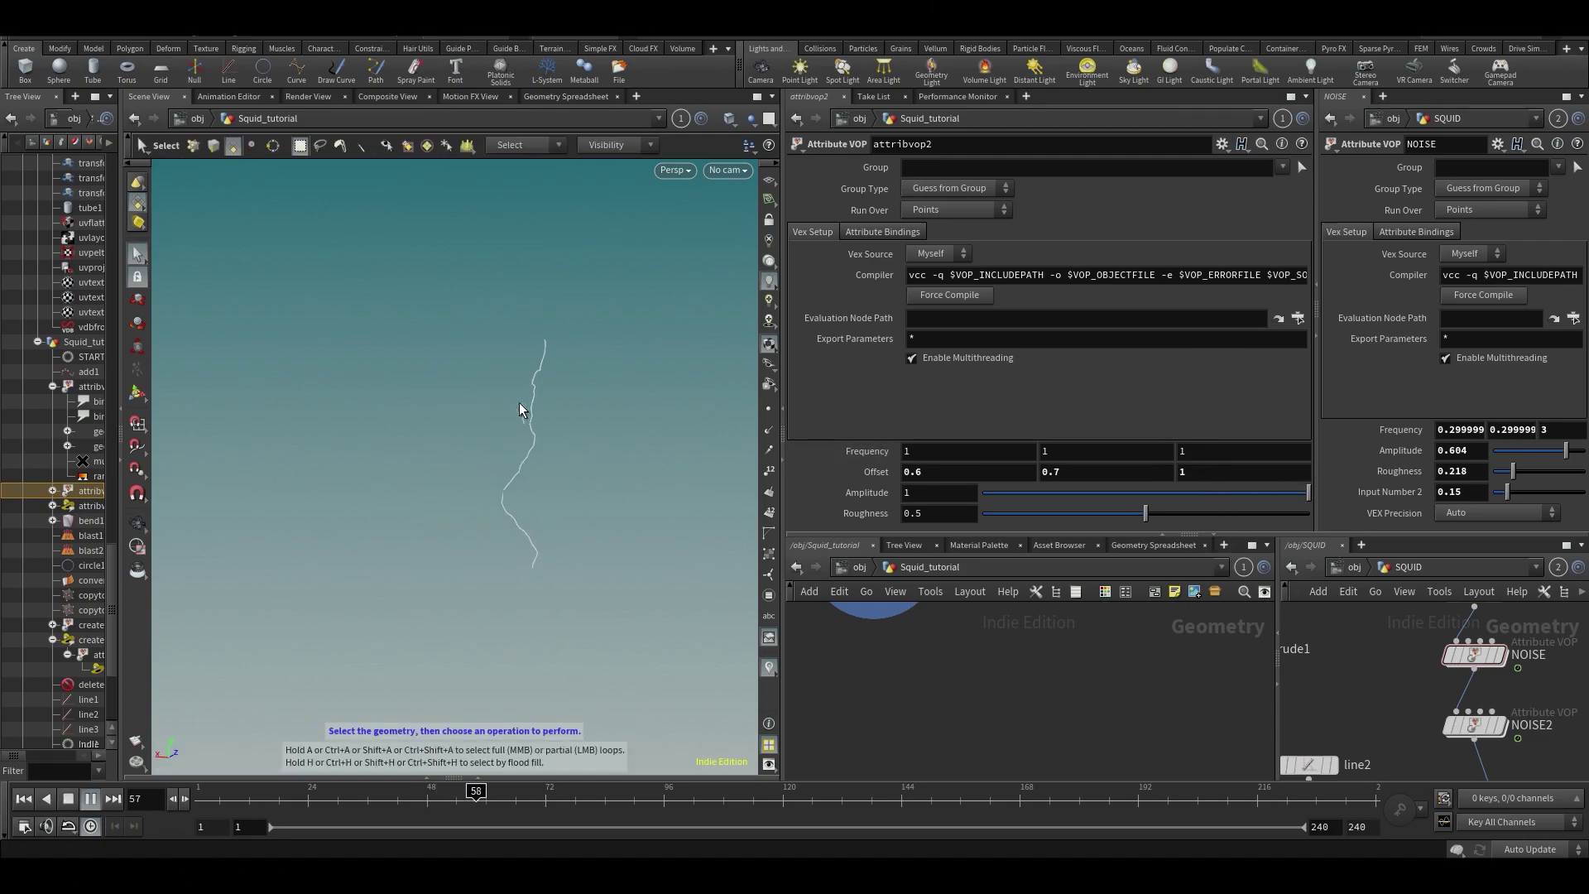
key(space)
scroll(547, 461, up, 5)
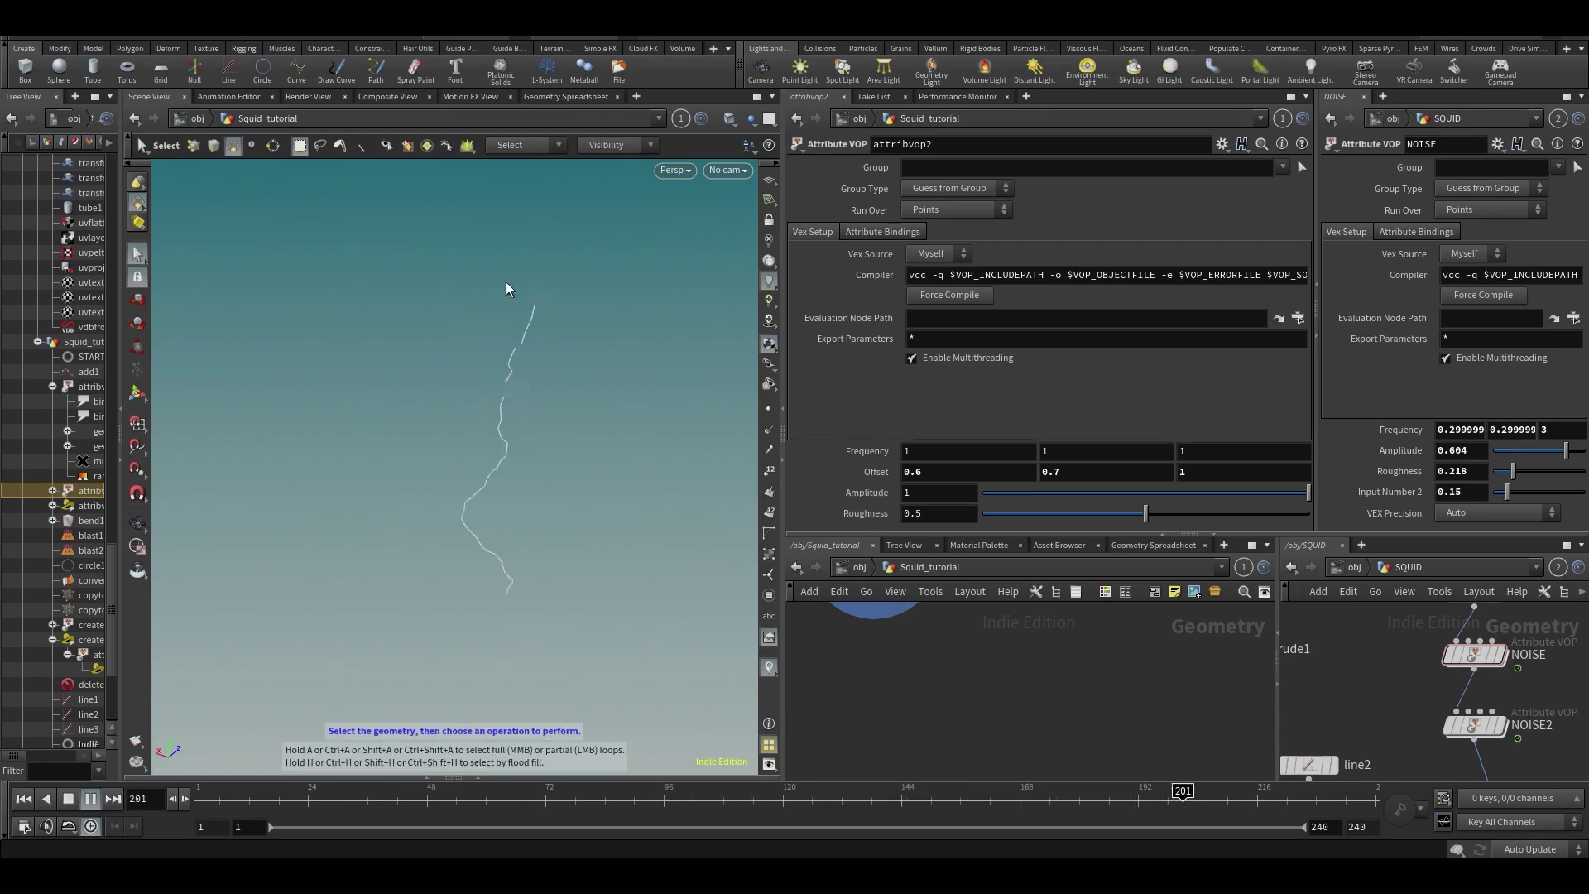
alt+drag(618, 394, 721, 417)
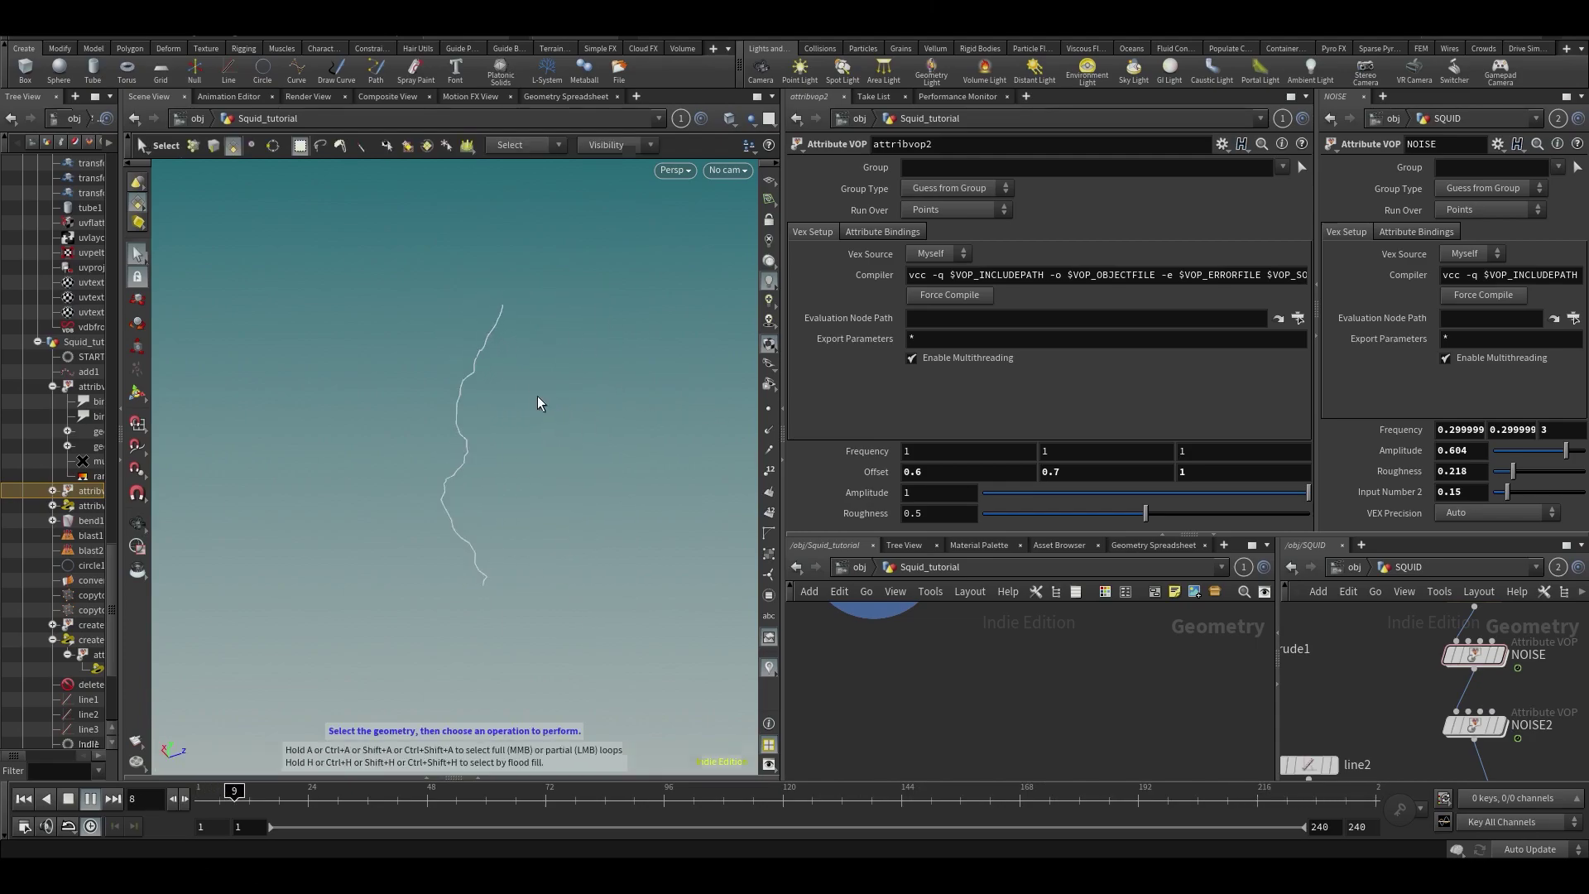
key(space)
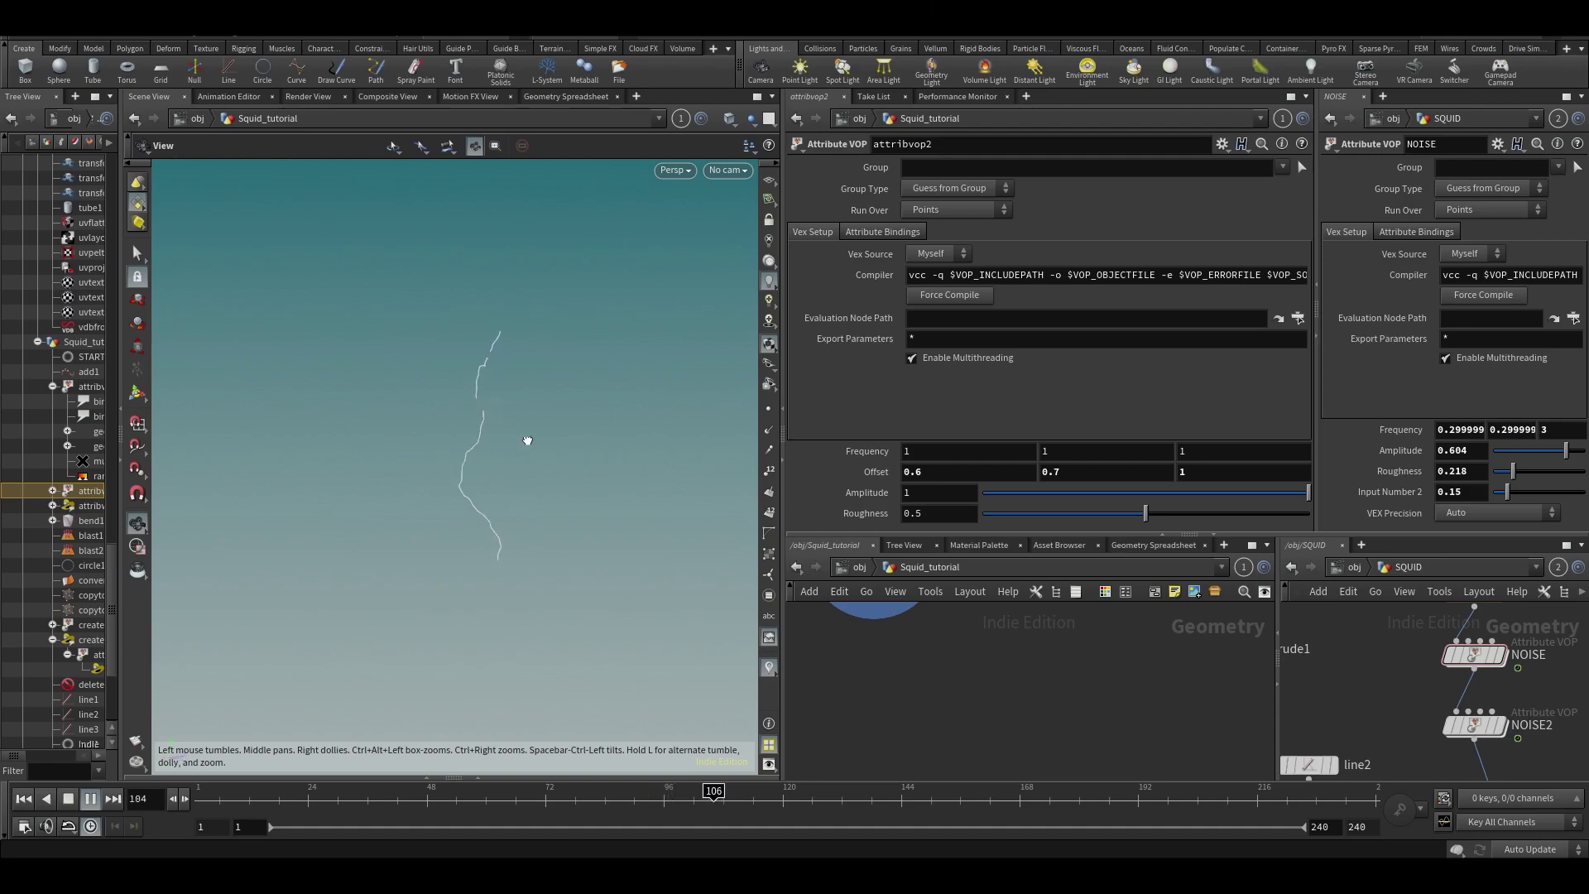
key(space)
drag(499, 469, 416, 440)
key(space)
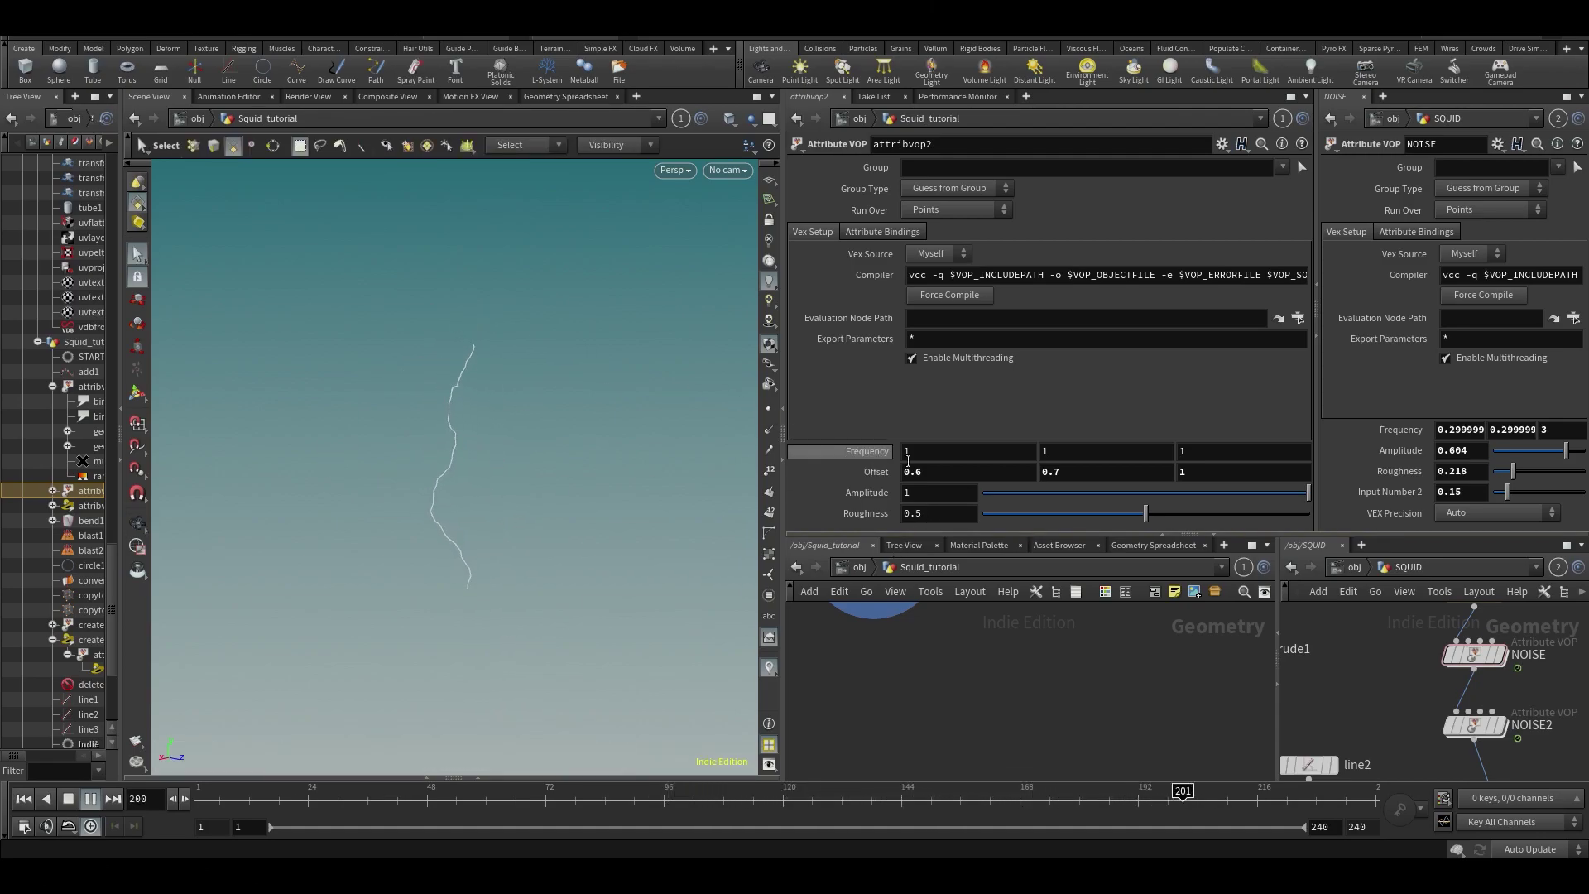
- Set the Y component of the noise Offset to the expression $T
drag(1063, 471, 962, 516)
text($T)
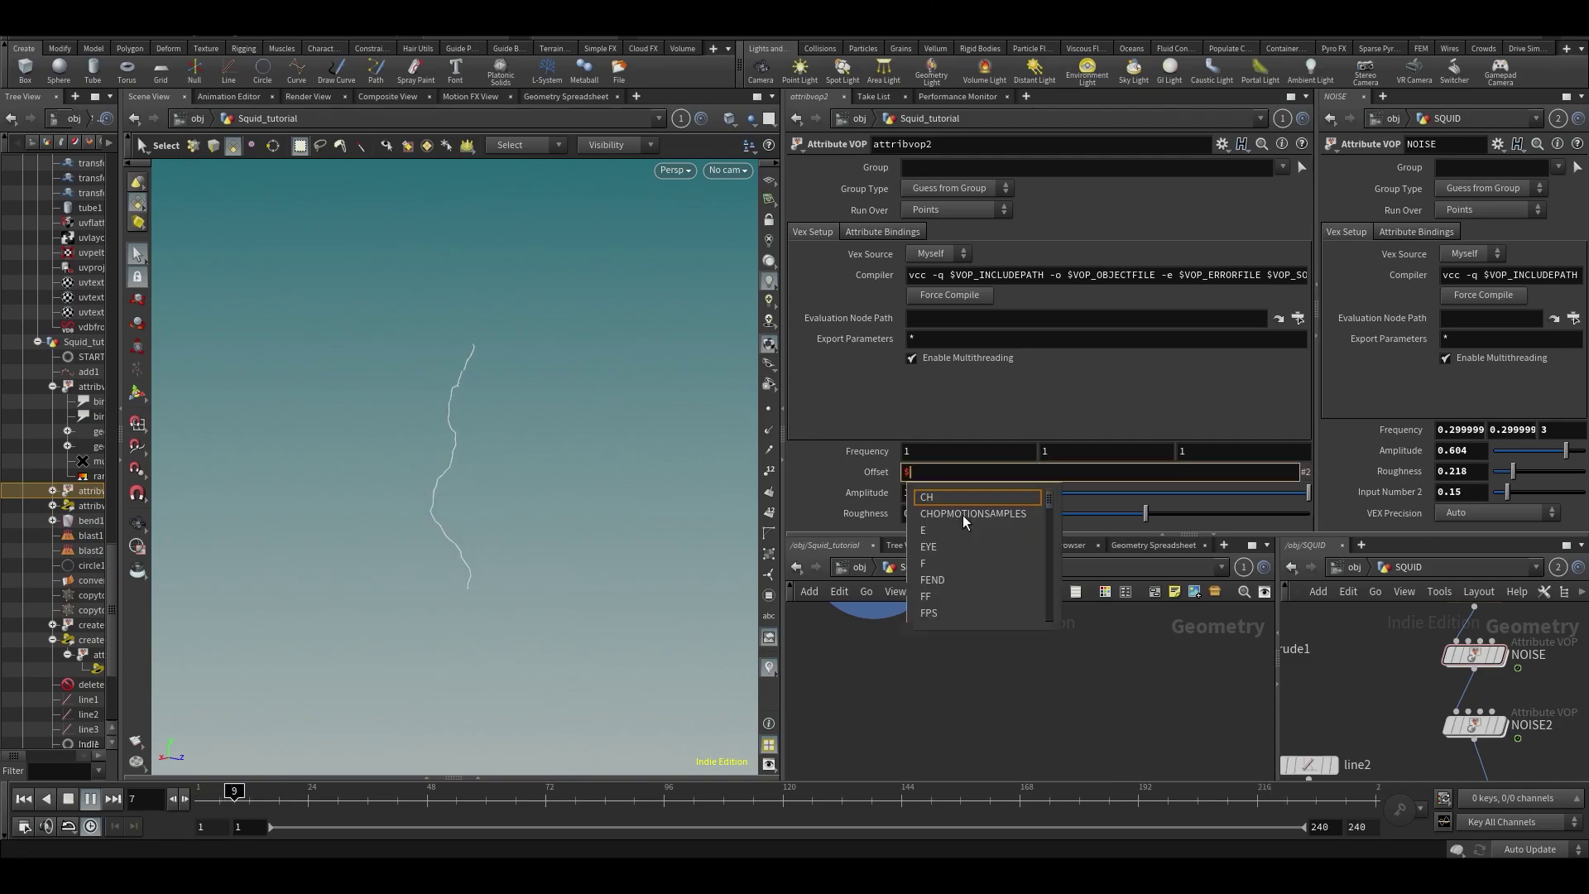
key(Return)
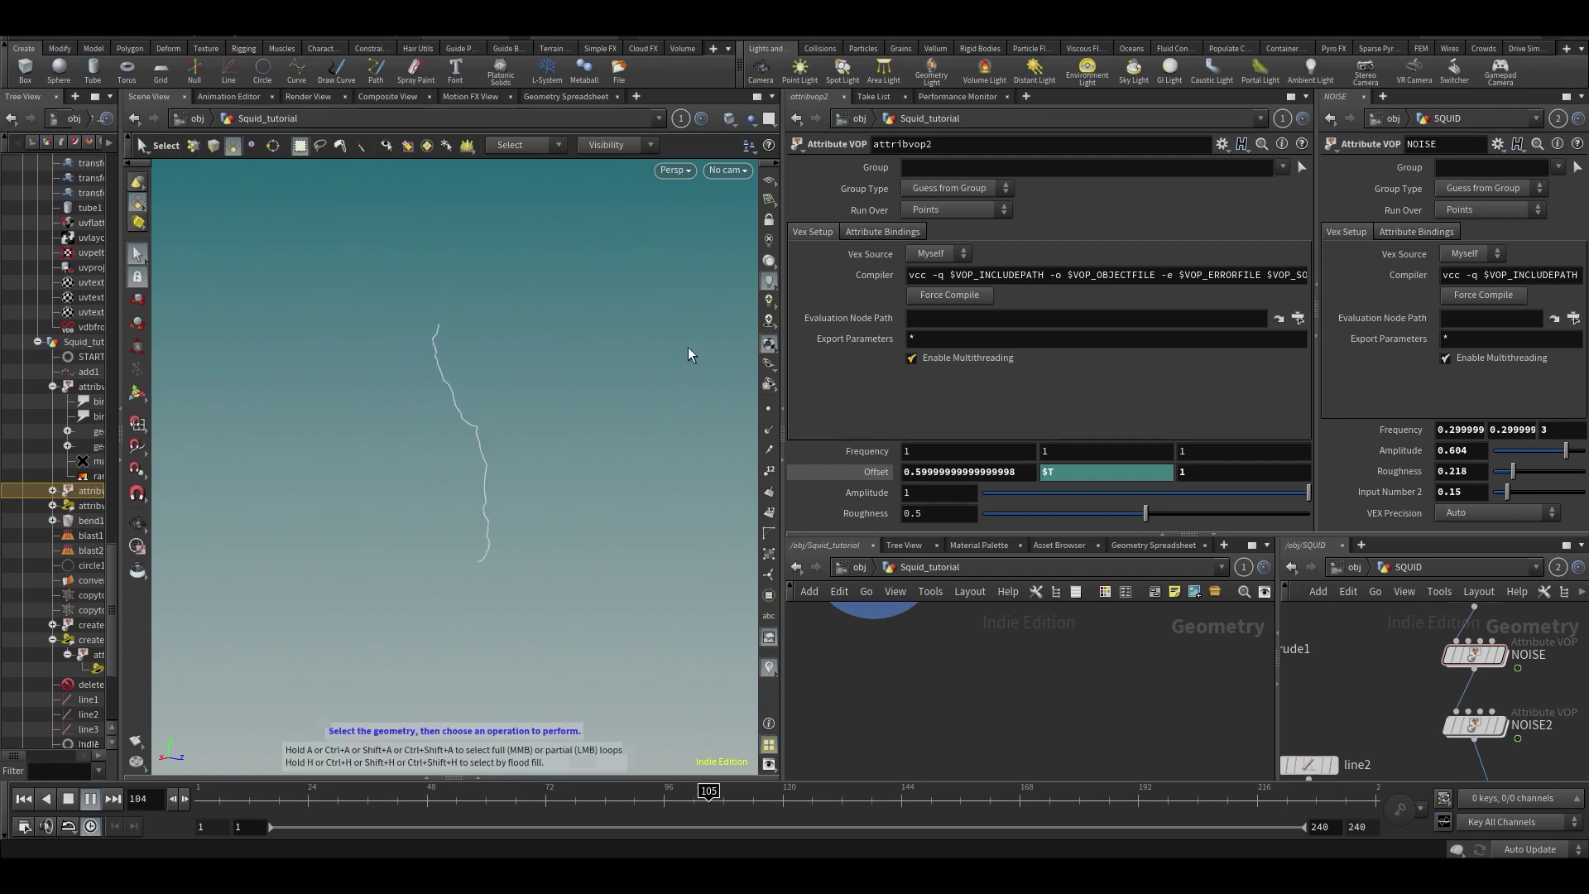
- Stop the playback at frame 109 and delete the test nodes line3 and attribvop2
click(728, 796)
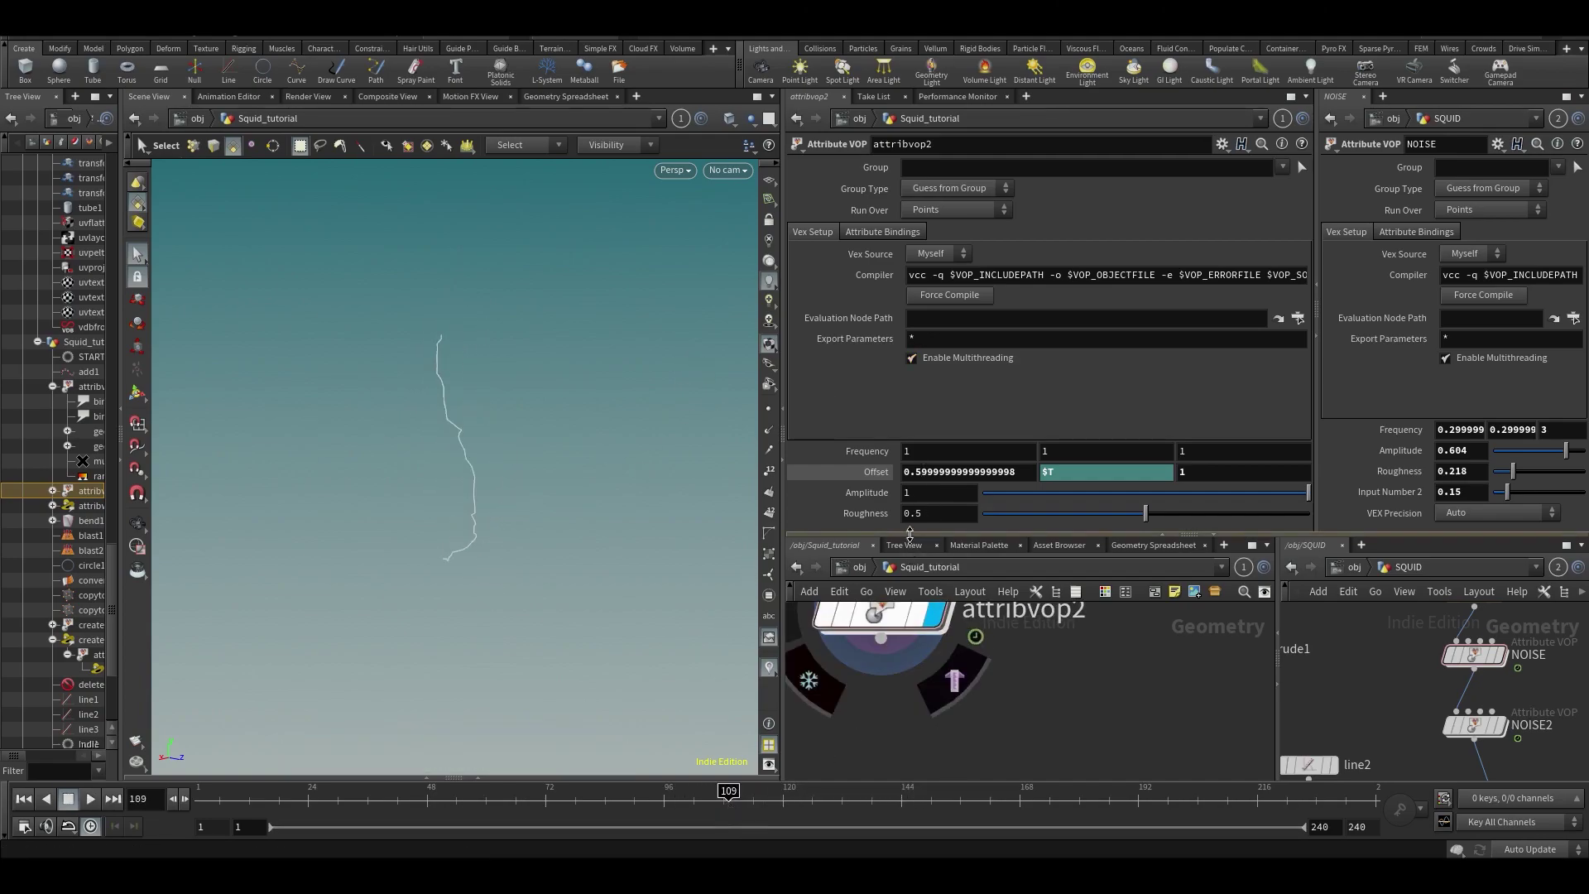
drag(909, 533, 910, 439)
scroll(982, 683, down, 4)
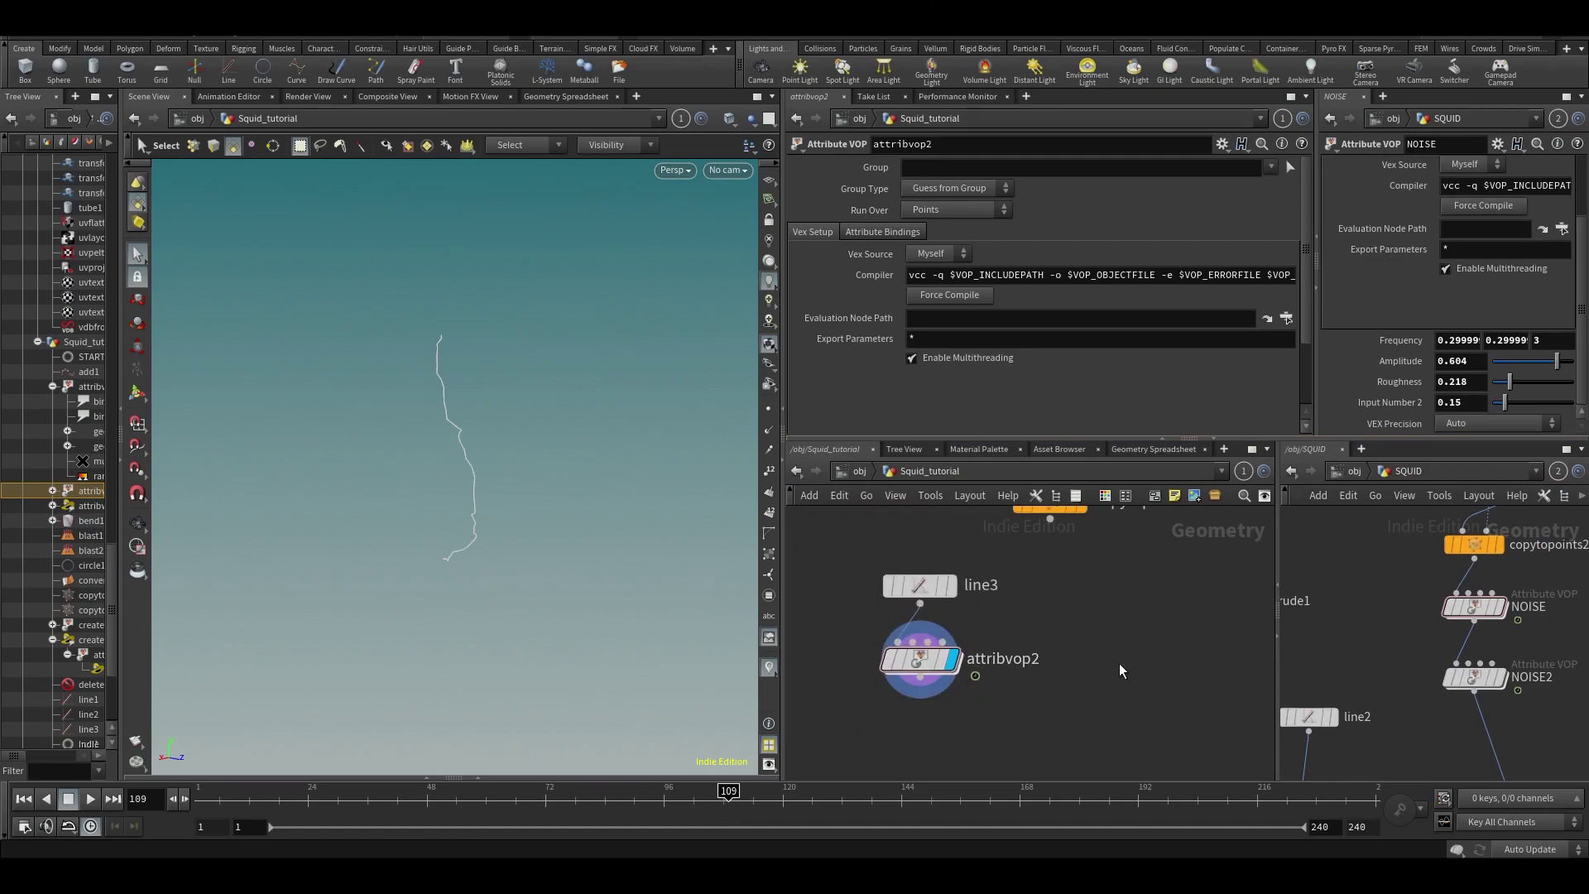
scroll(1119, 662, down, 3)
drag(889, 569, 972, 727)
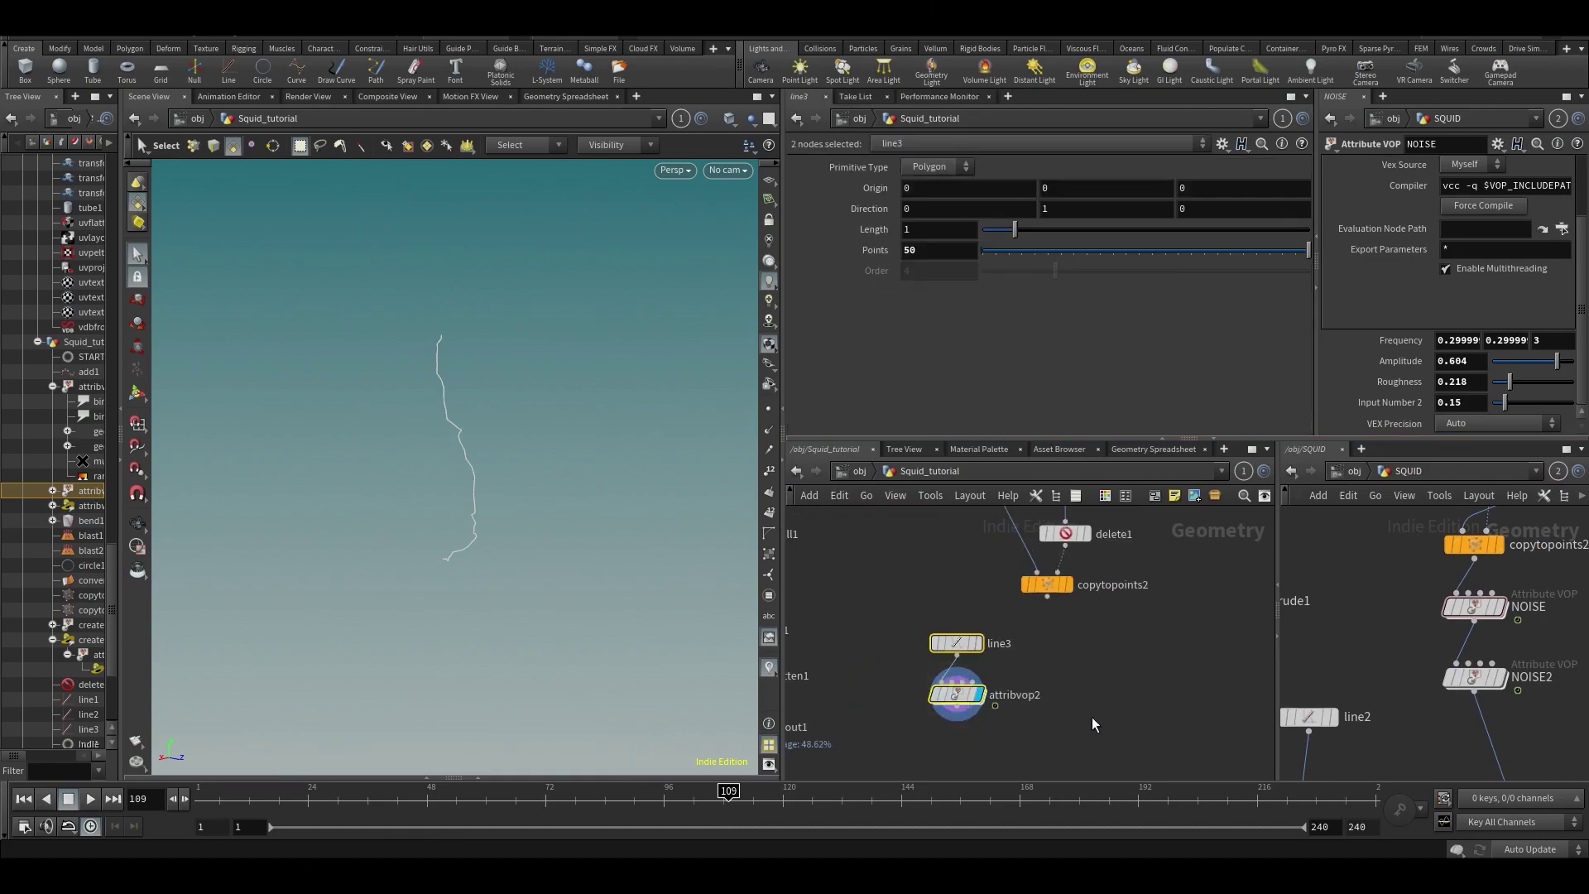
key(Delete)
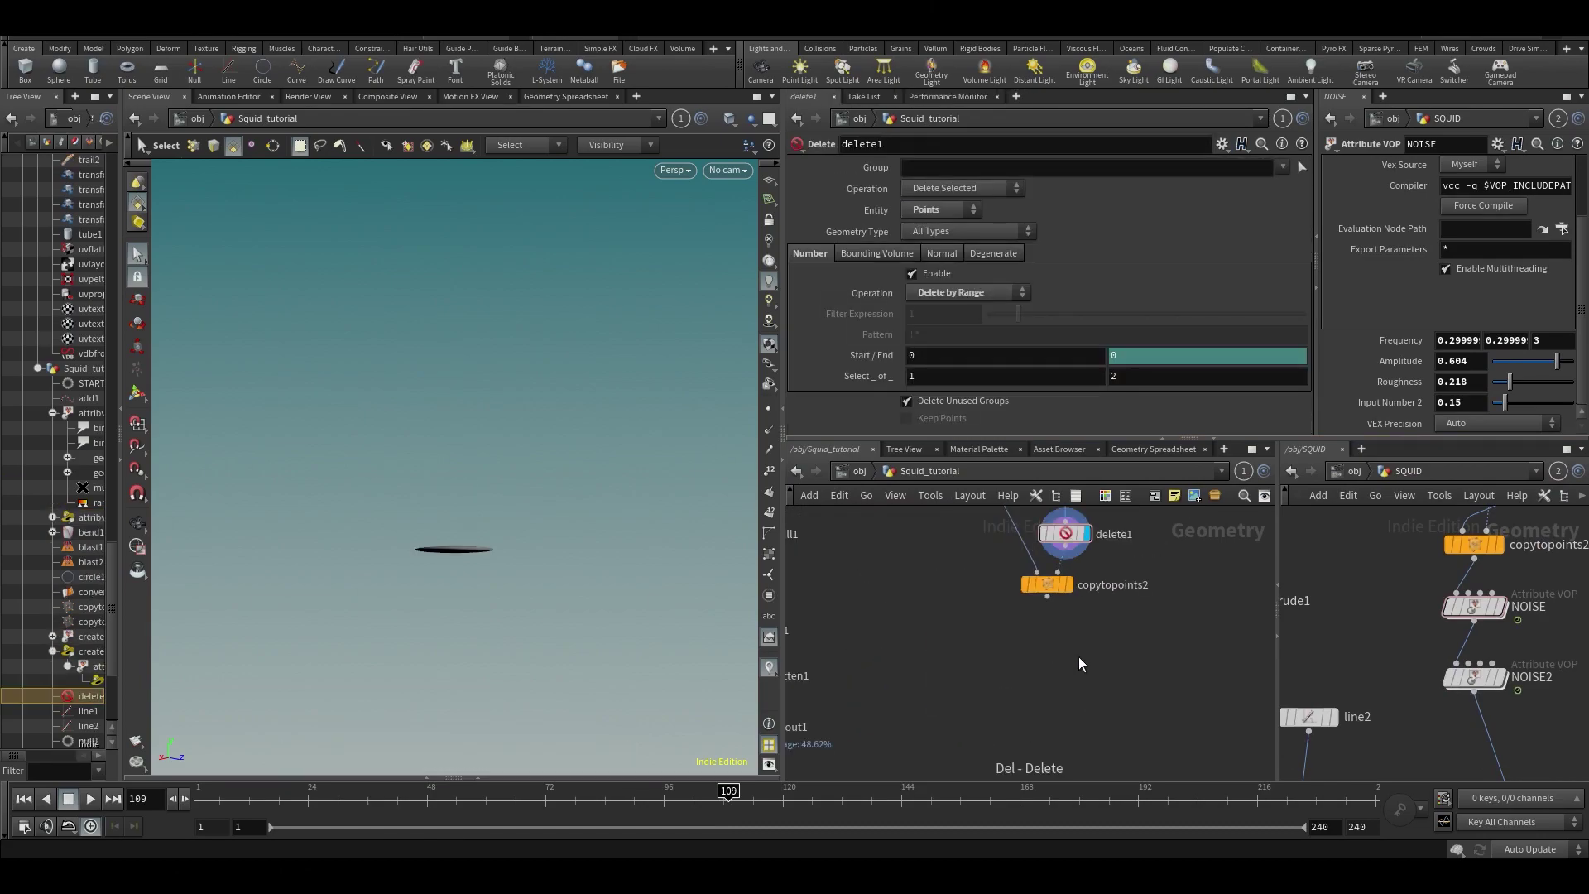
- Display copytopoints2 and append a new Attribute VOP directly below it
click(1065, 546)
click(1055, 583)
click(1069, 561)
click(1043, 584)
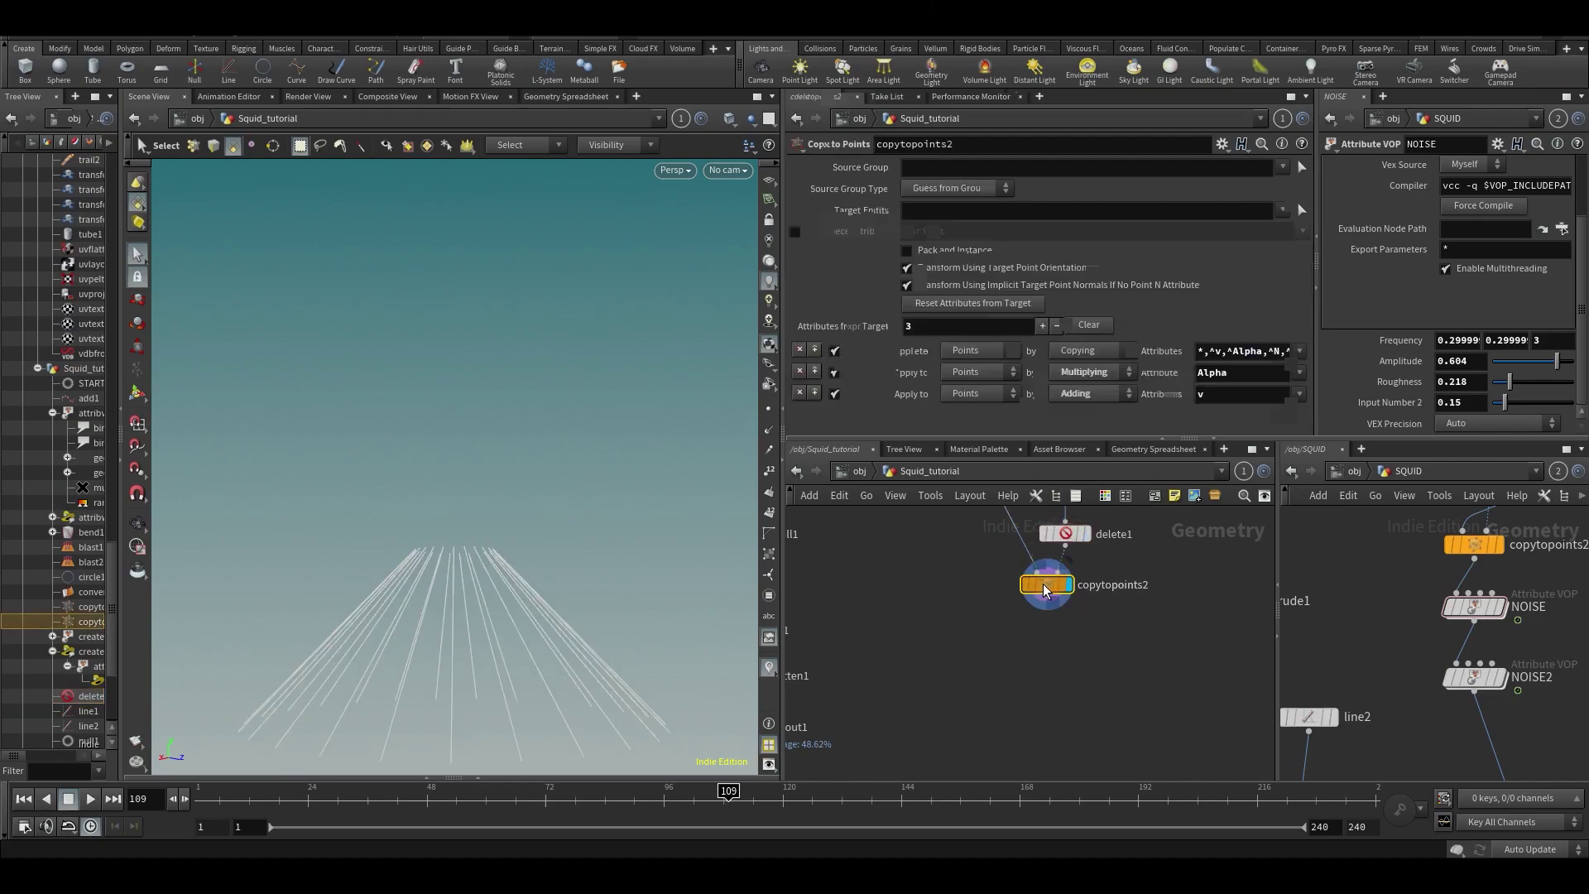
middle_drag(1053, 658, 1009, 653)
key(Tab)
text(avop)
key(shift+Return)
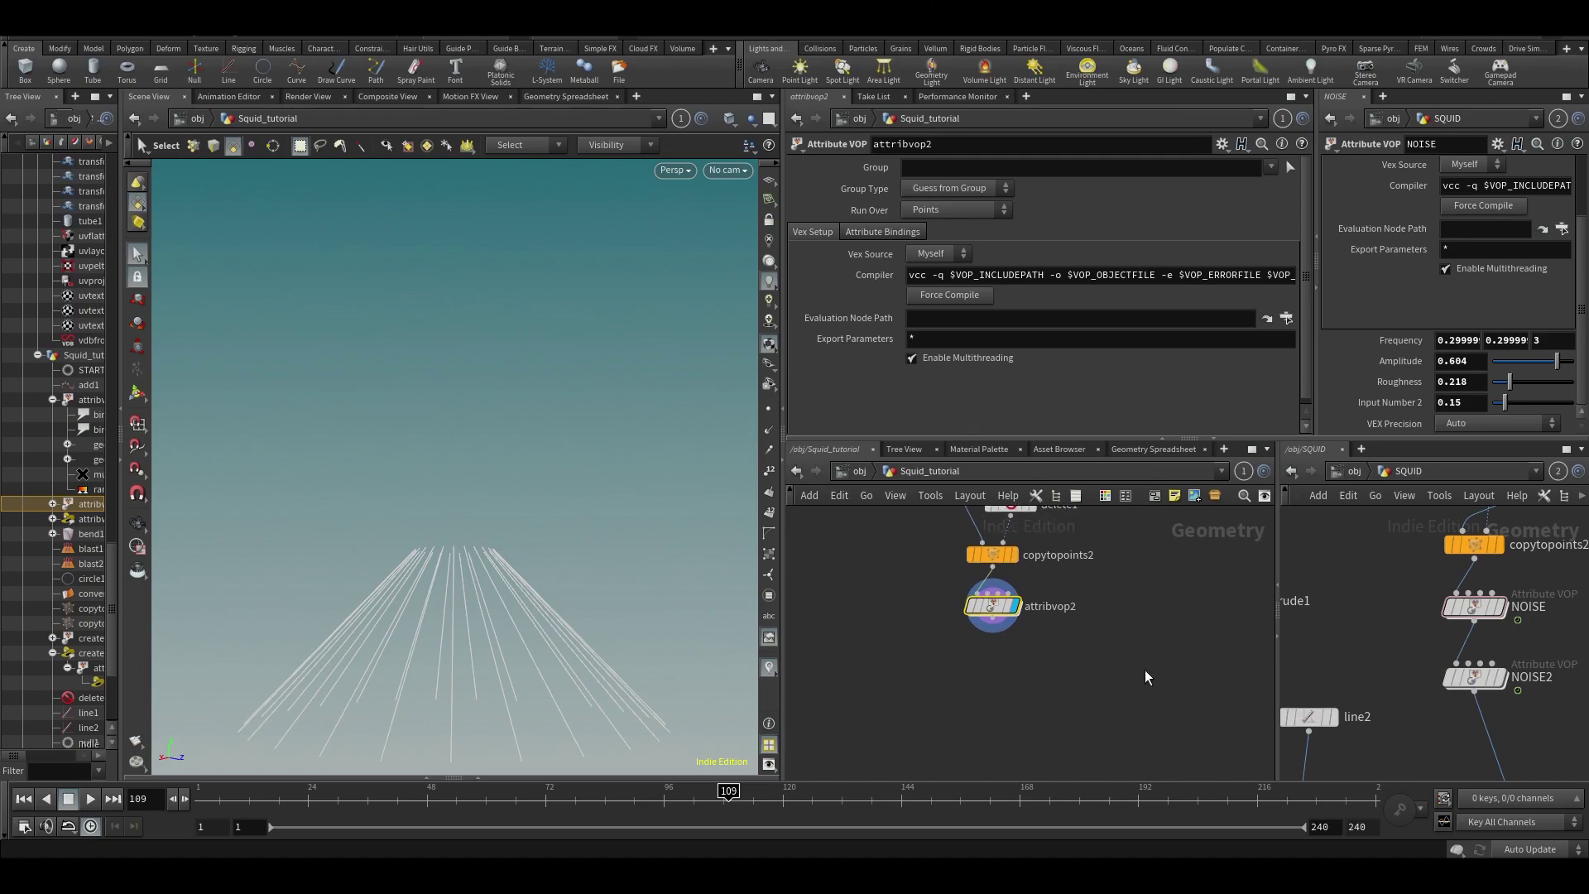
- Open the new Attribute VOP's network, enlarge the network editor and space the global and output nodes farther apart
double_click(992, 608)
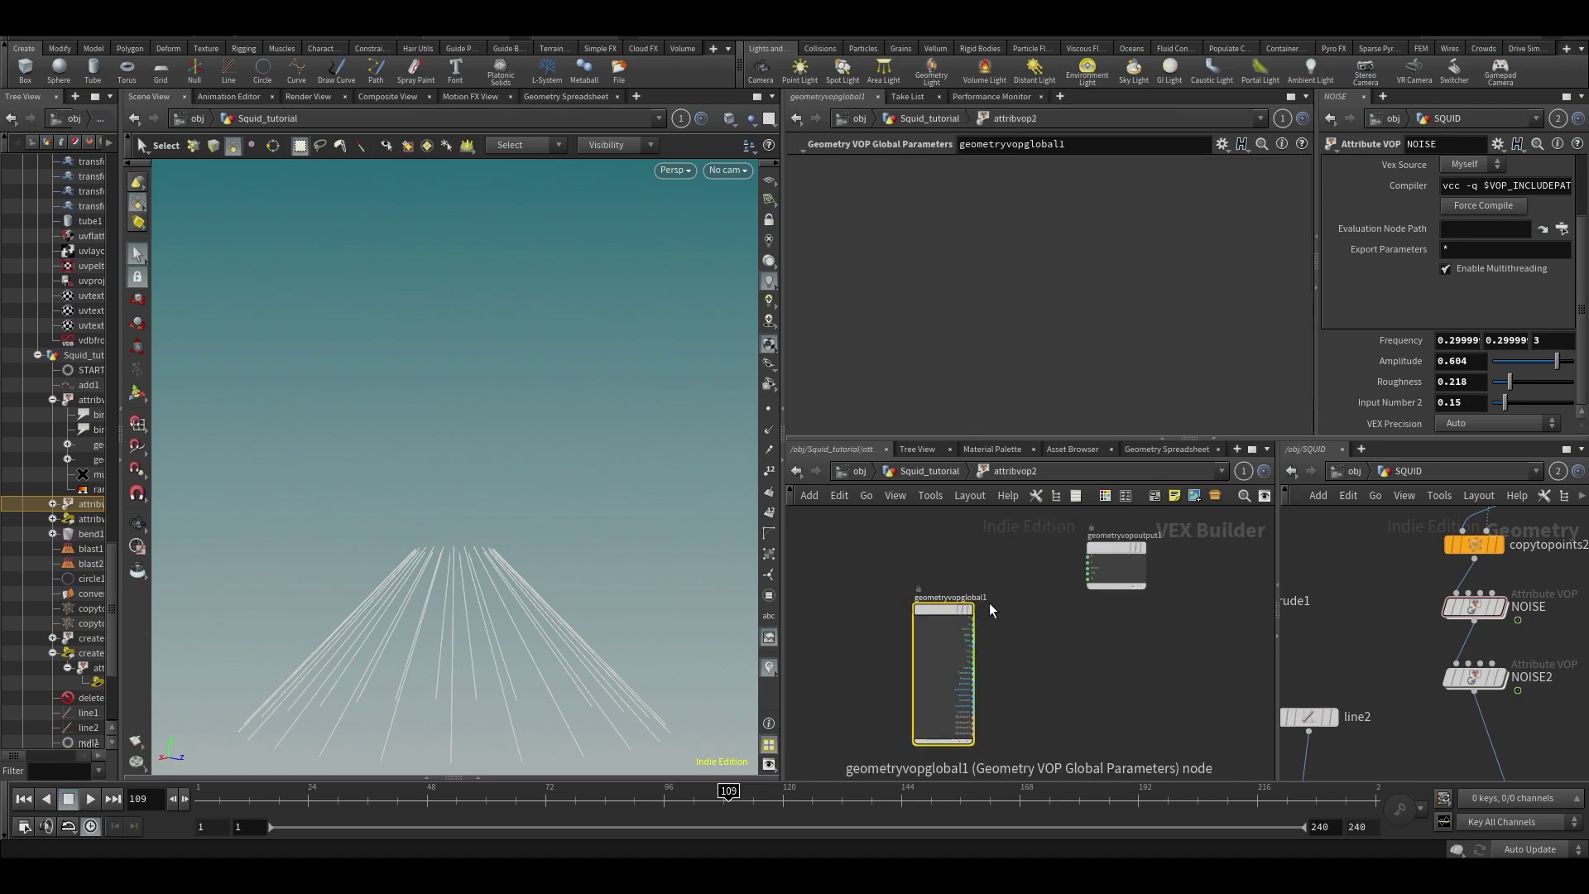
click(1314, 289)
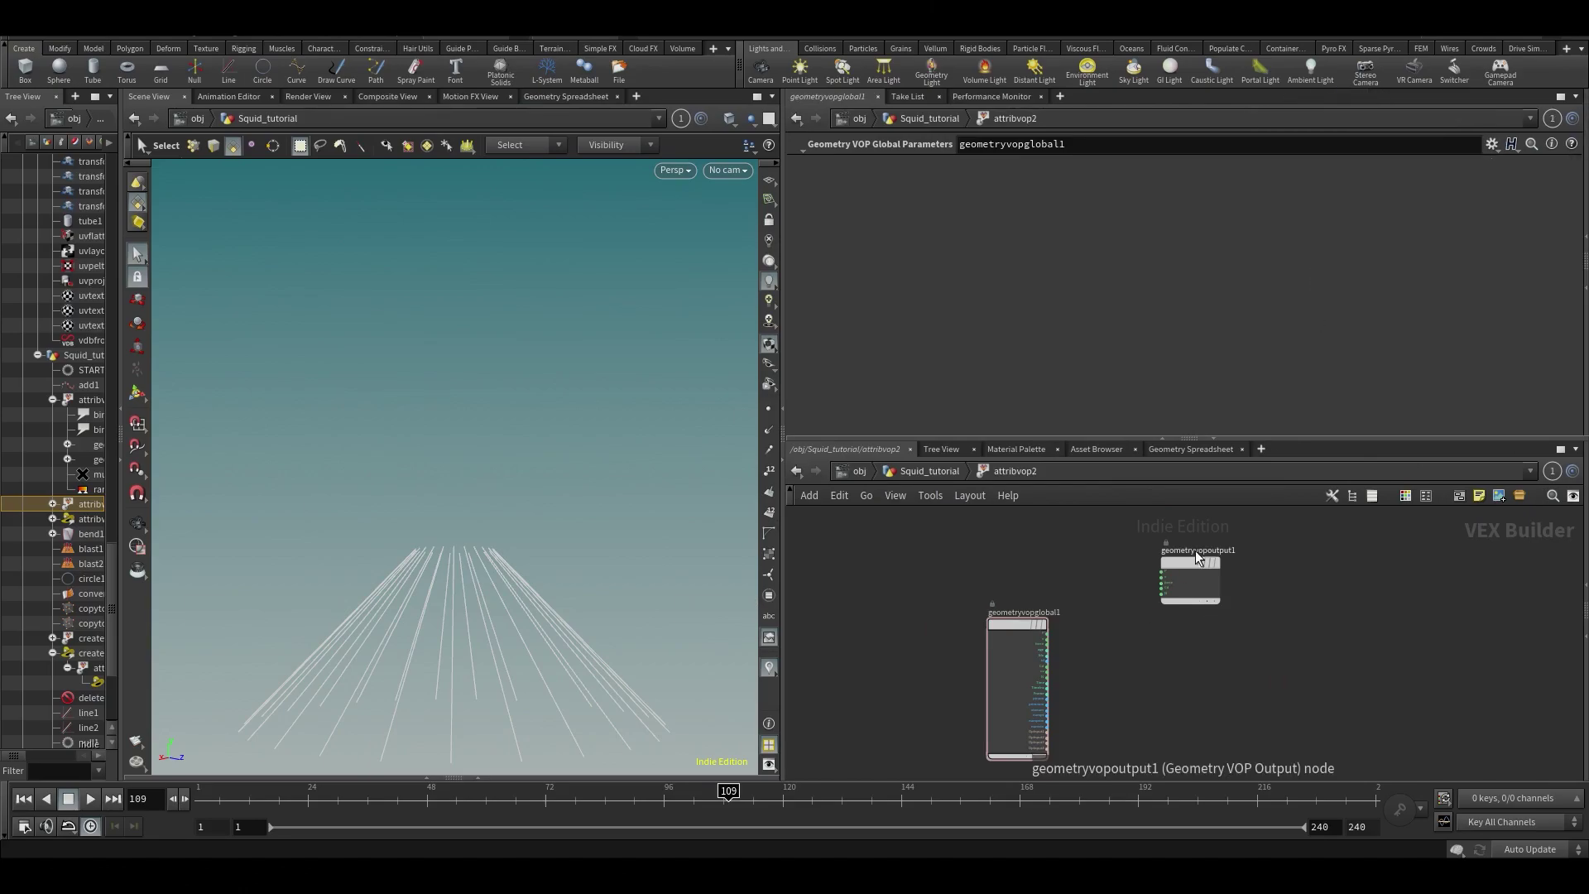
drag(1180, 569, 1336, 628)
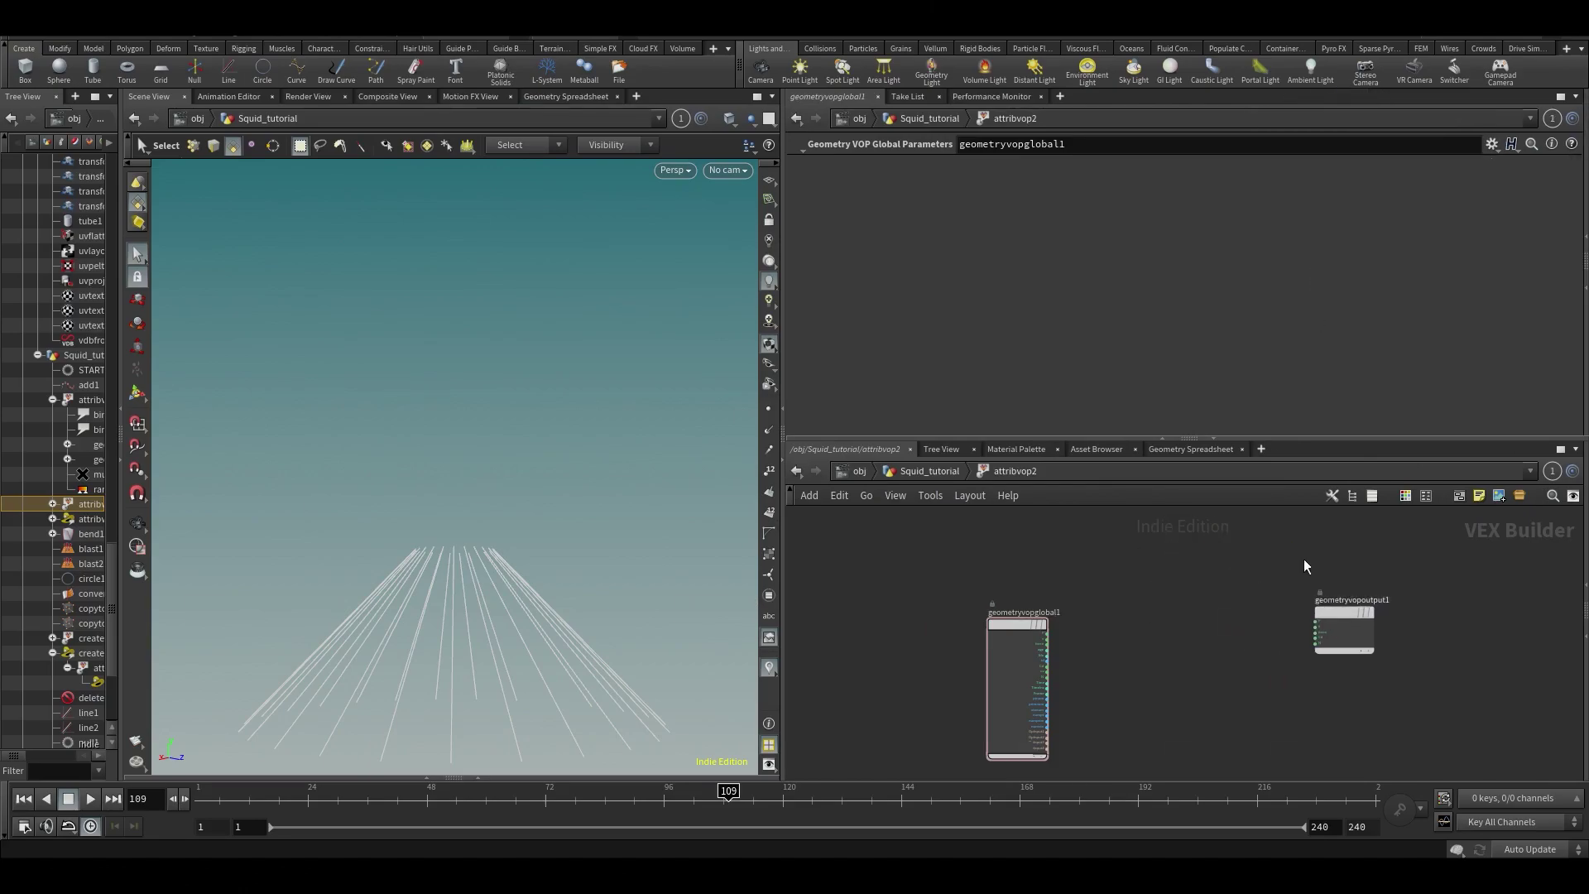
click(1162, 434)
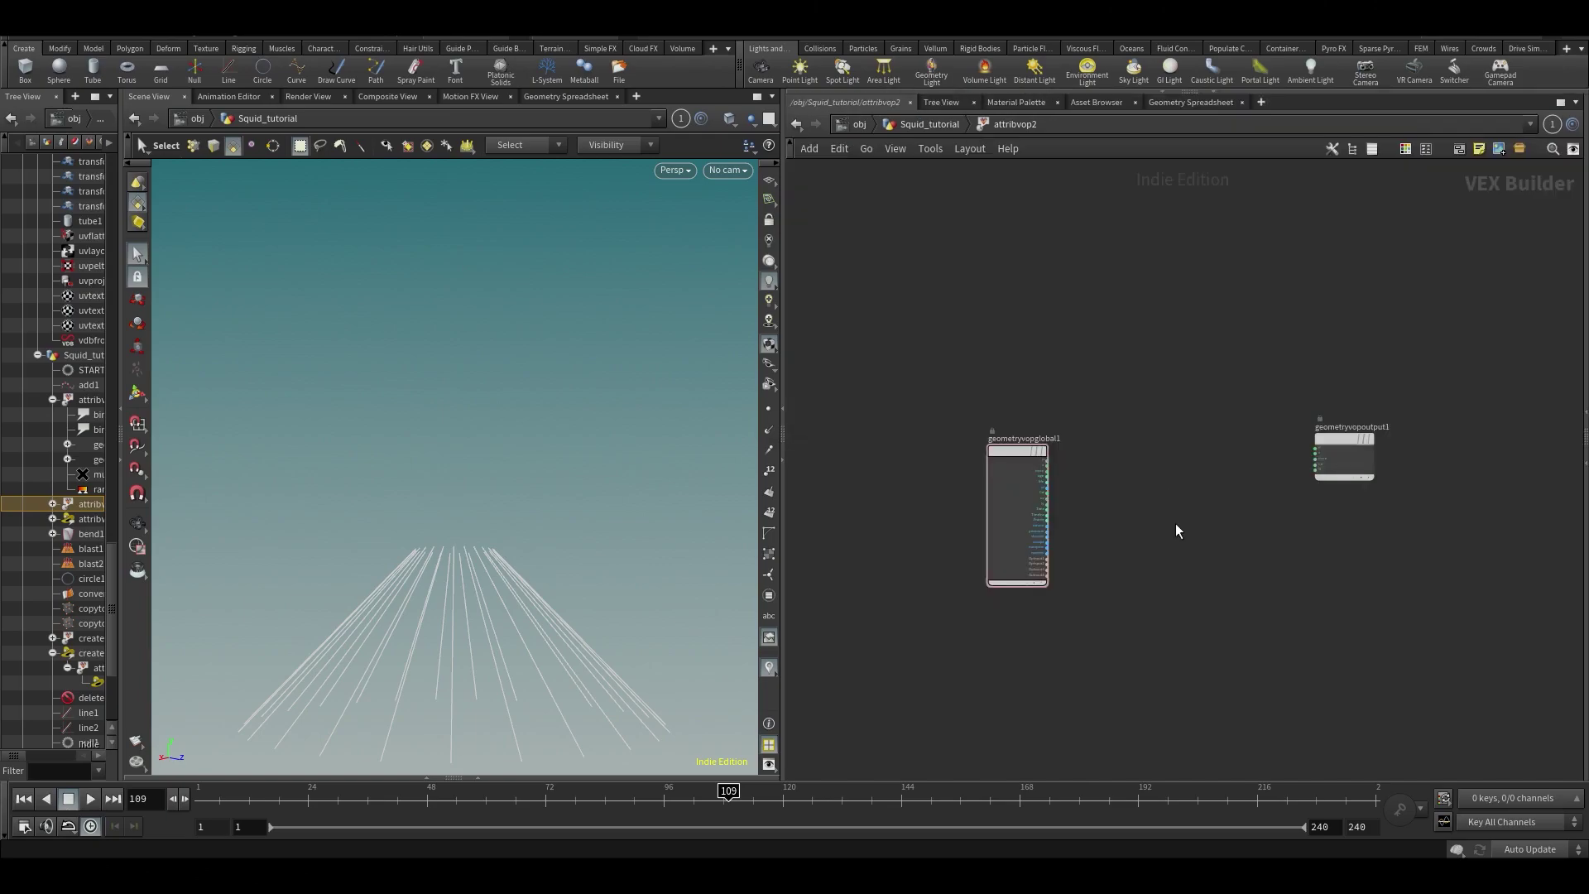
scroll(1079, 530, up, 2)
drag(959, 403, 885, 354)
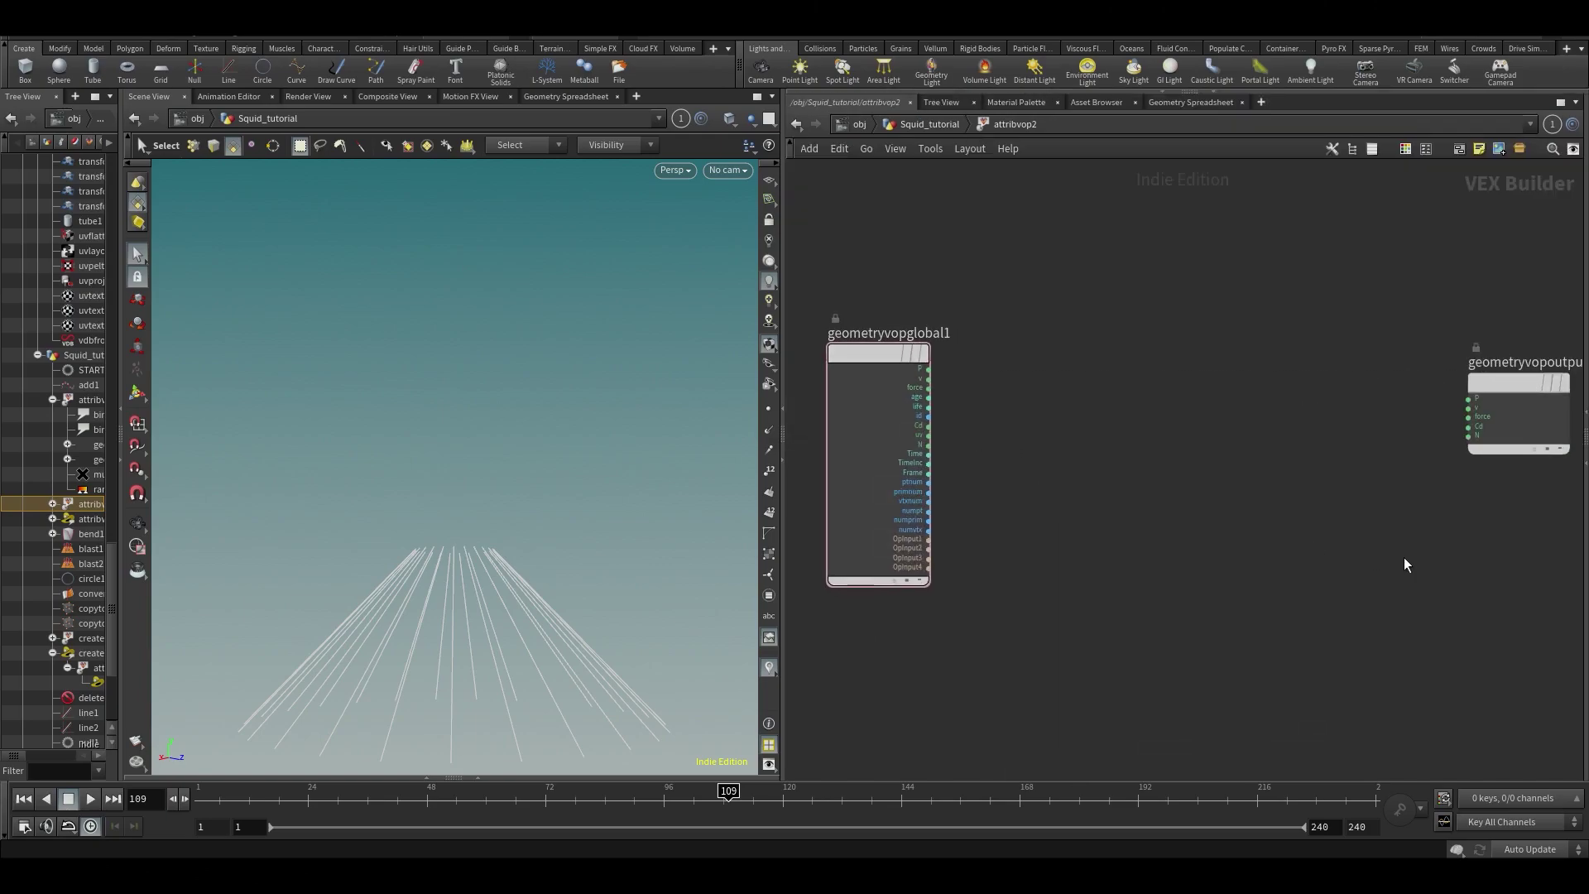
middle_drag(1403, 558, 1332, 577)
drag(1426, 396, 1474, 369)
middle_drag(934, 328, 913, 444)
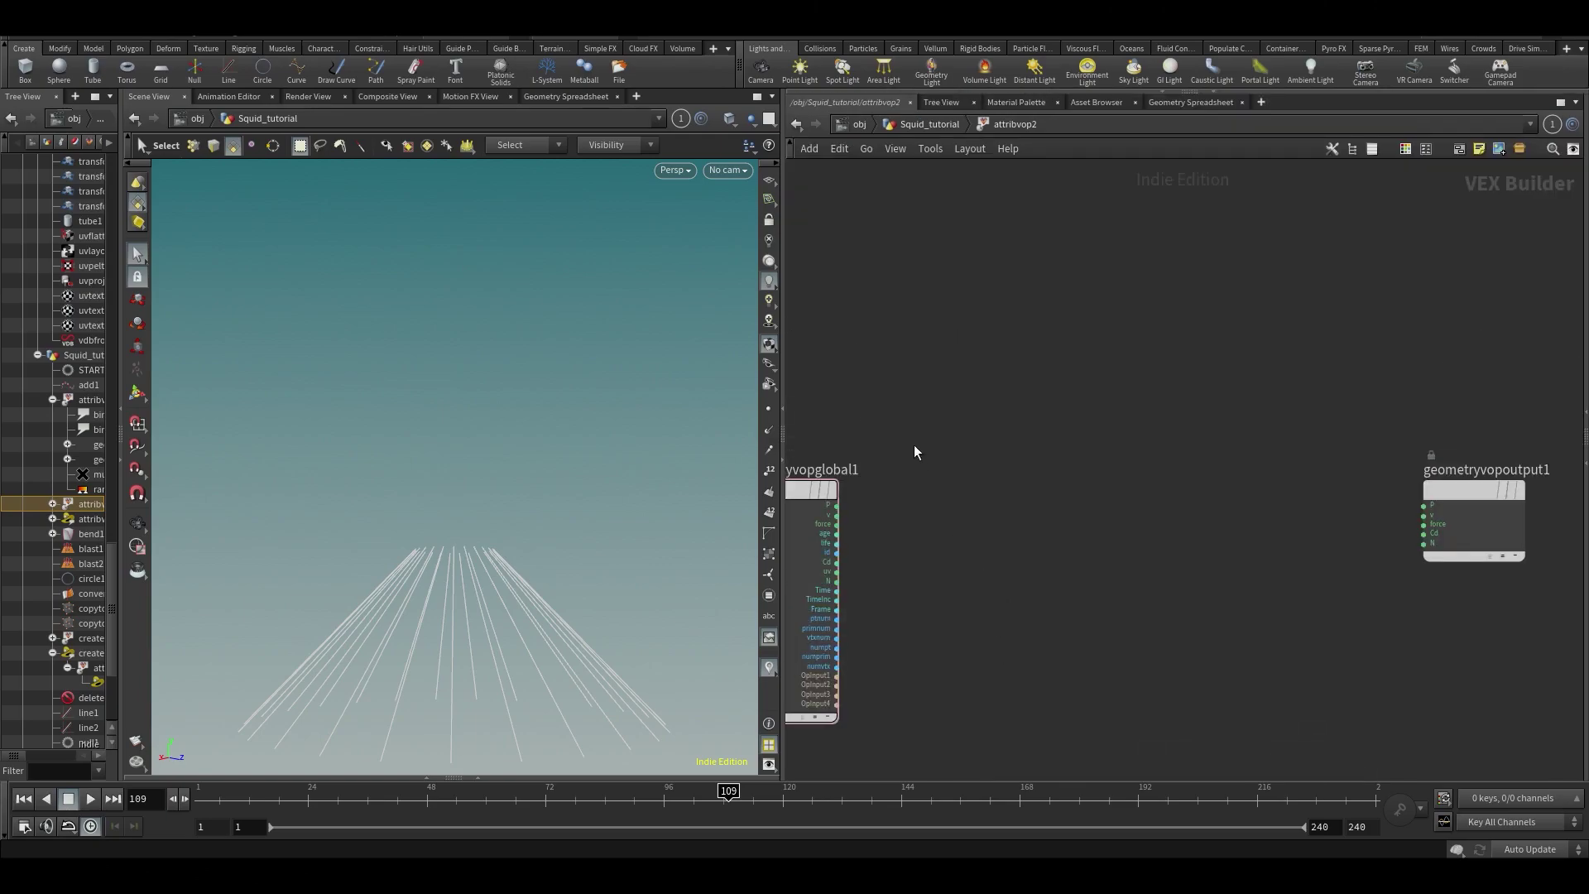
drag(781, 534, 702, 603)
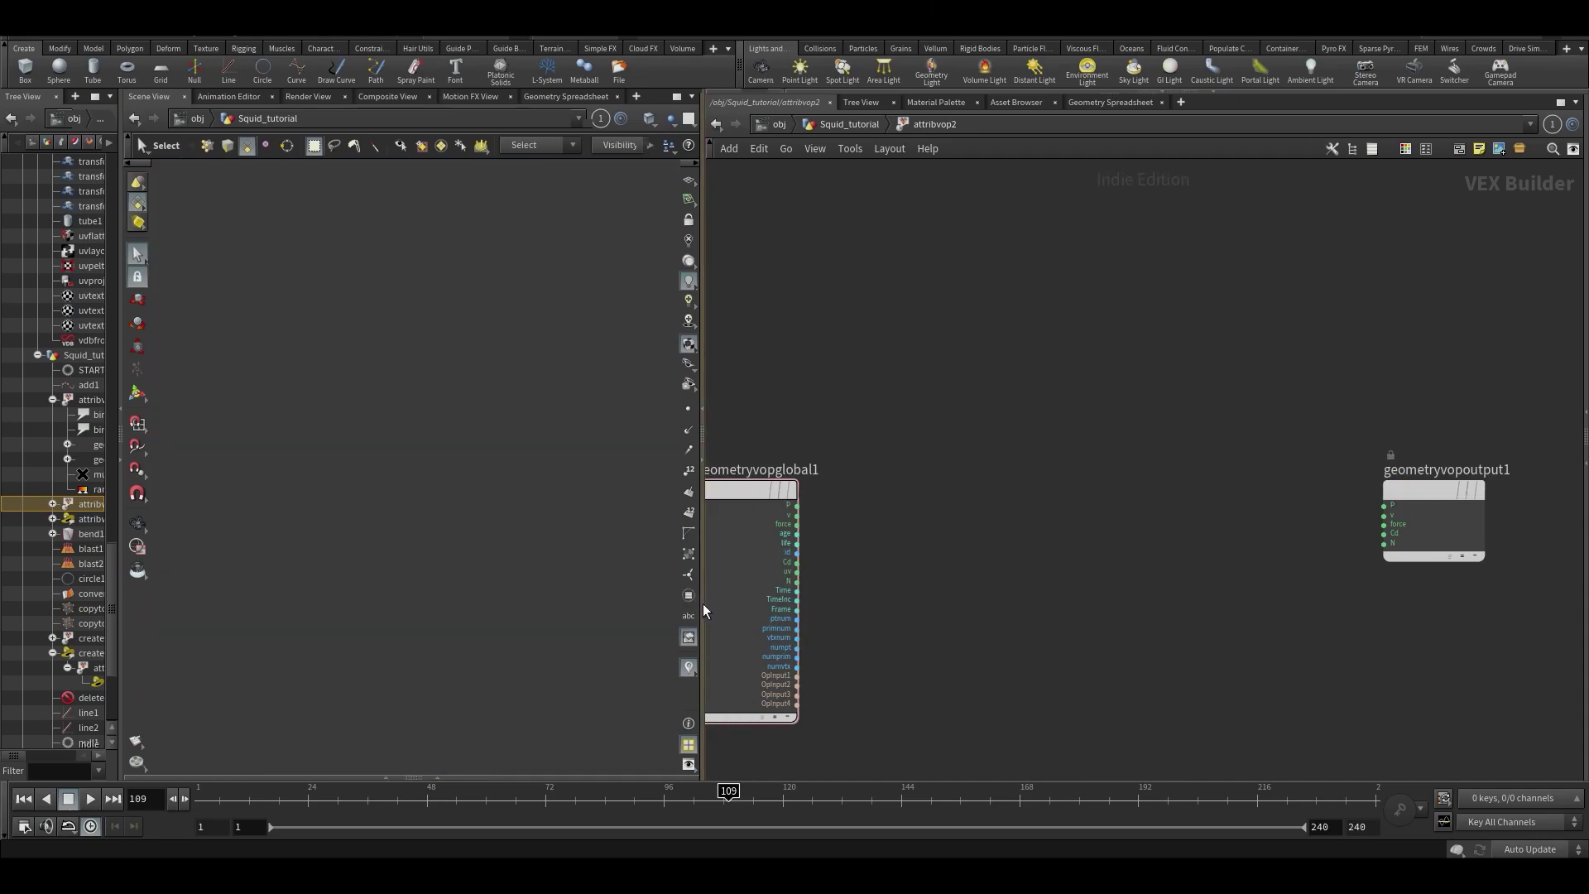
mouse_move(1452, 479)
drag(1436, 469, 1515, 438)
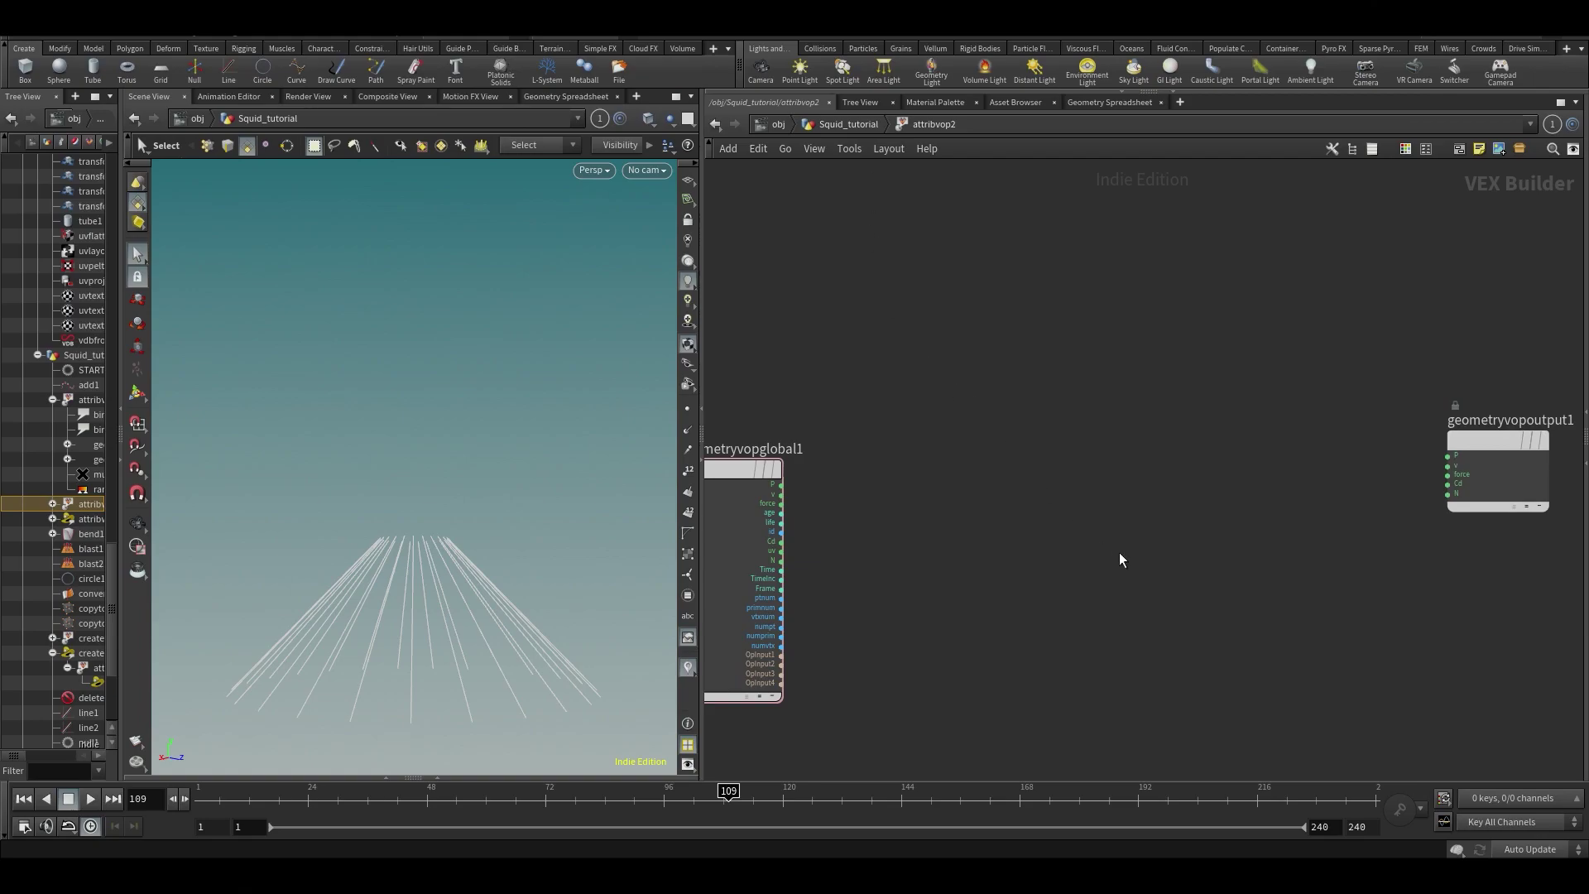
- Add an Add node between the global and output nodes, with the global P output wired into its first input
key(Tab)
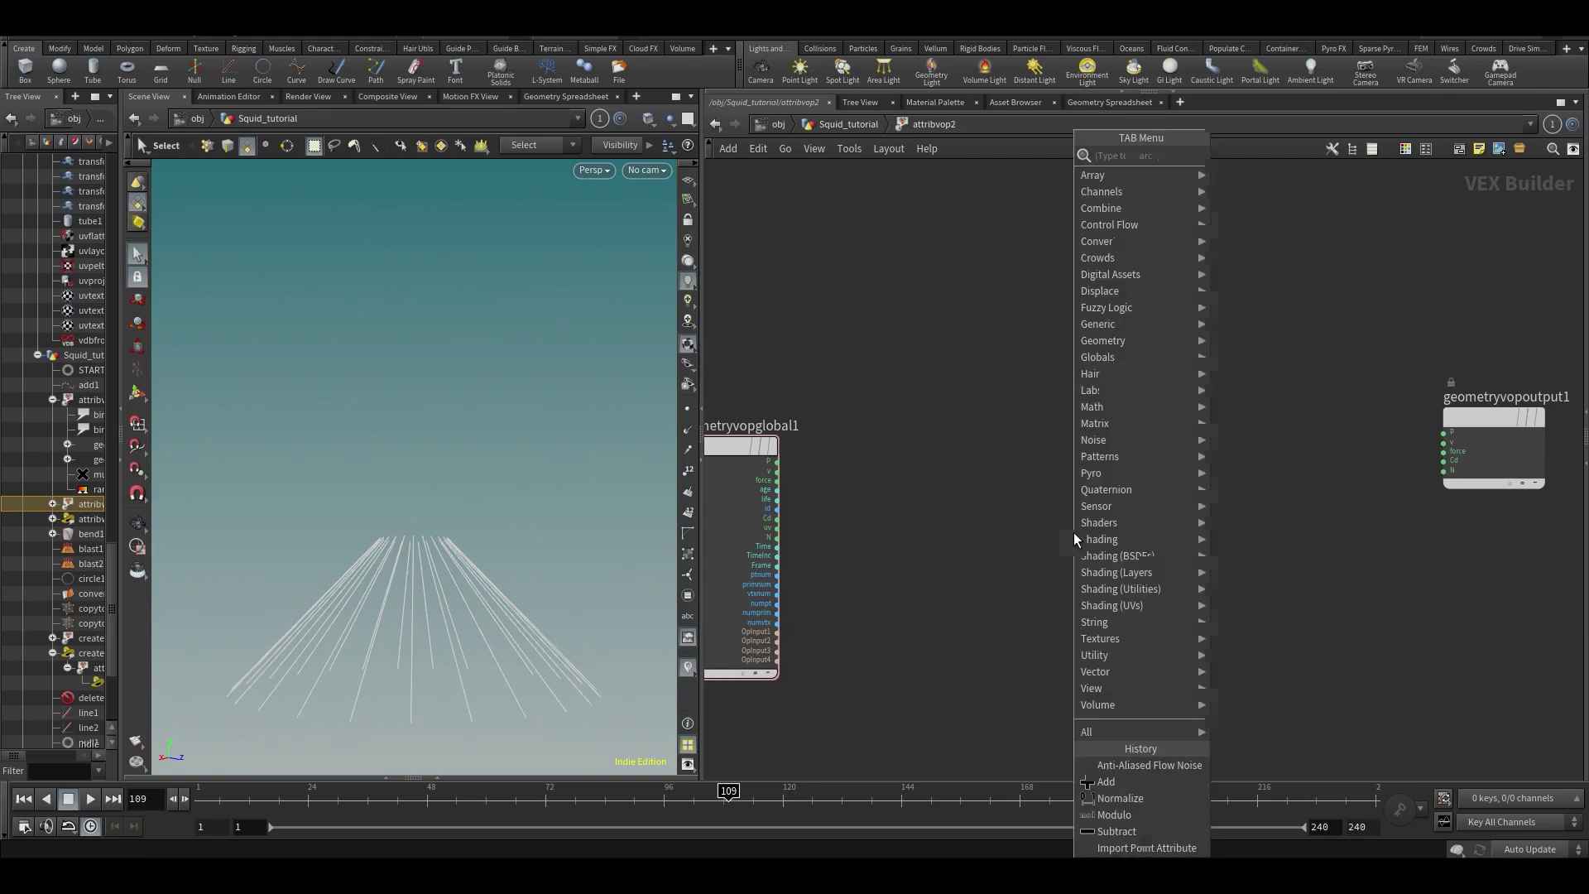
text(add)
key(Return)
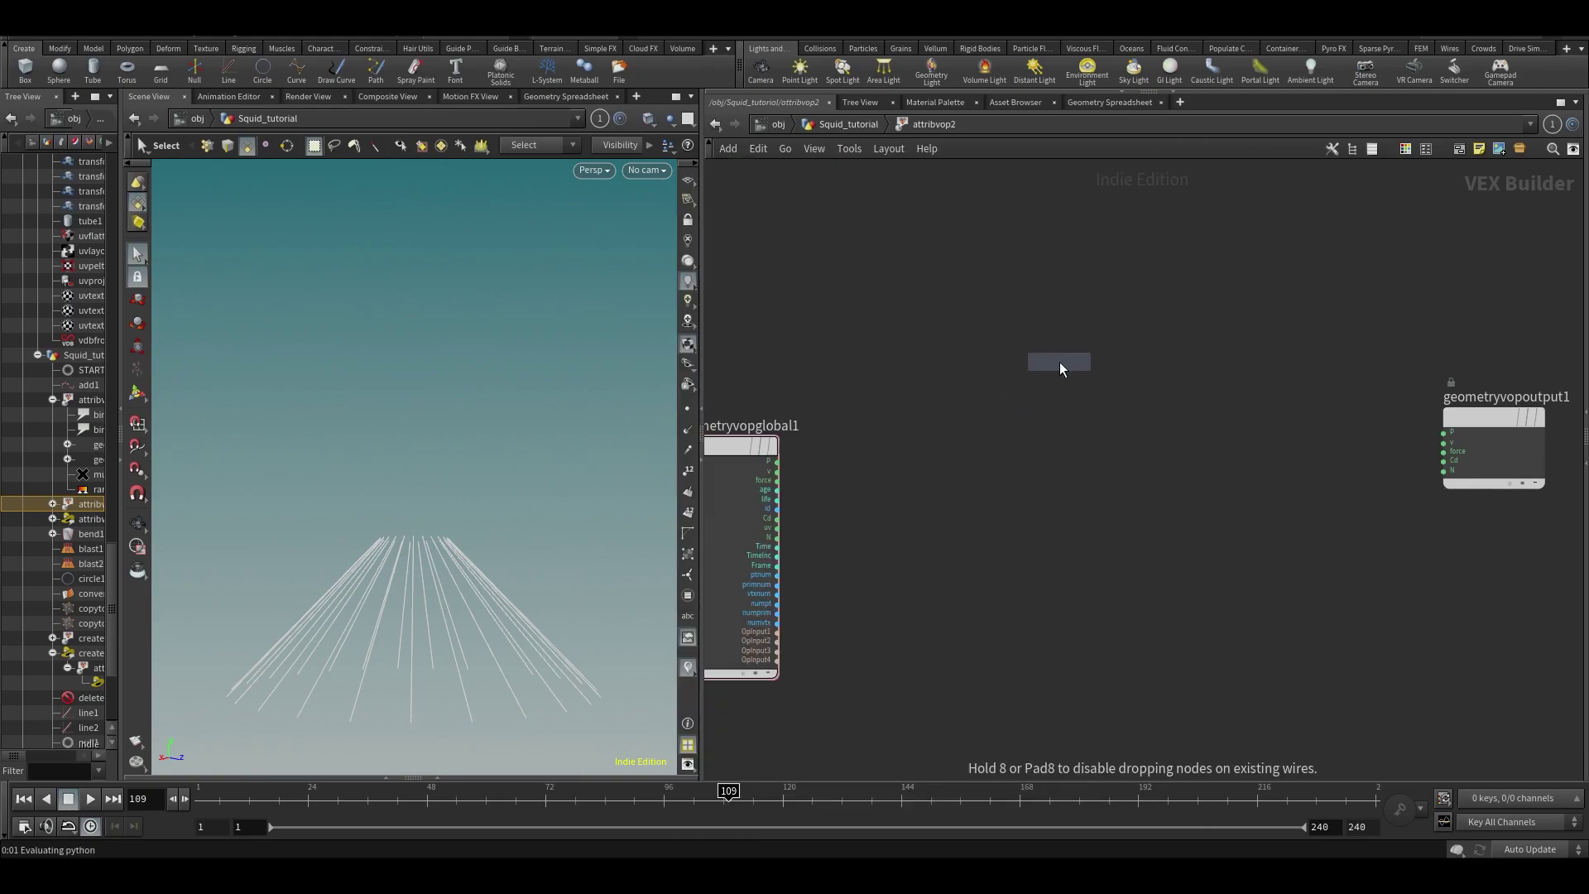
click(1061, 364)
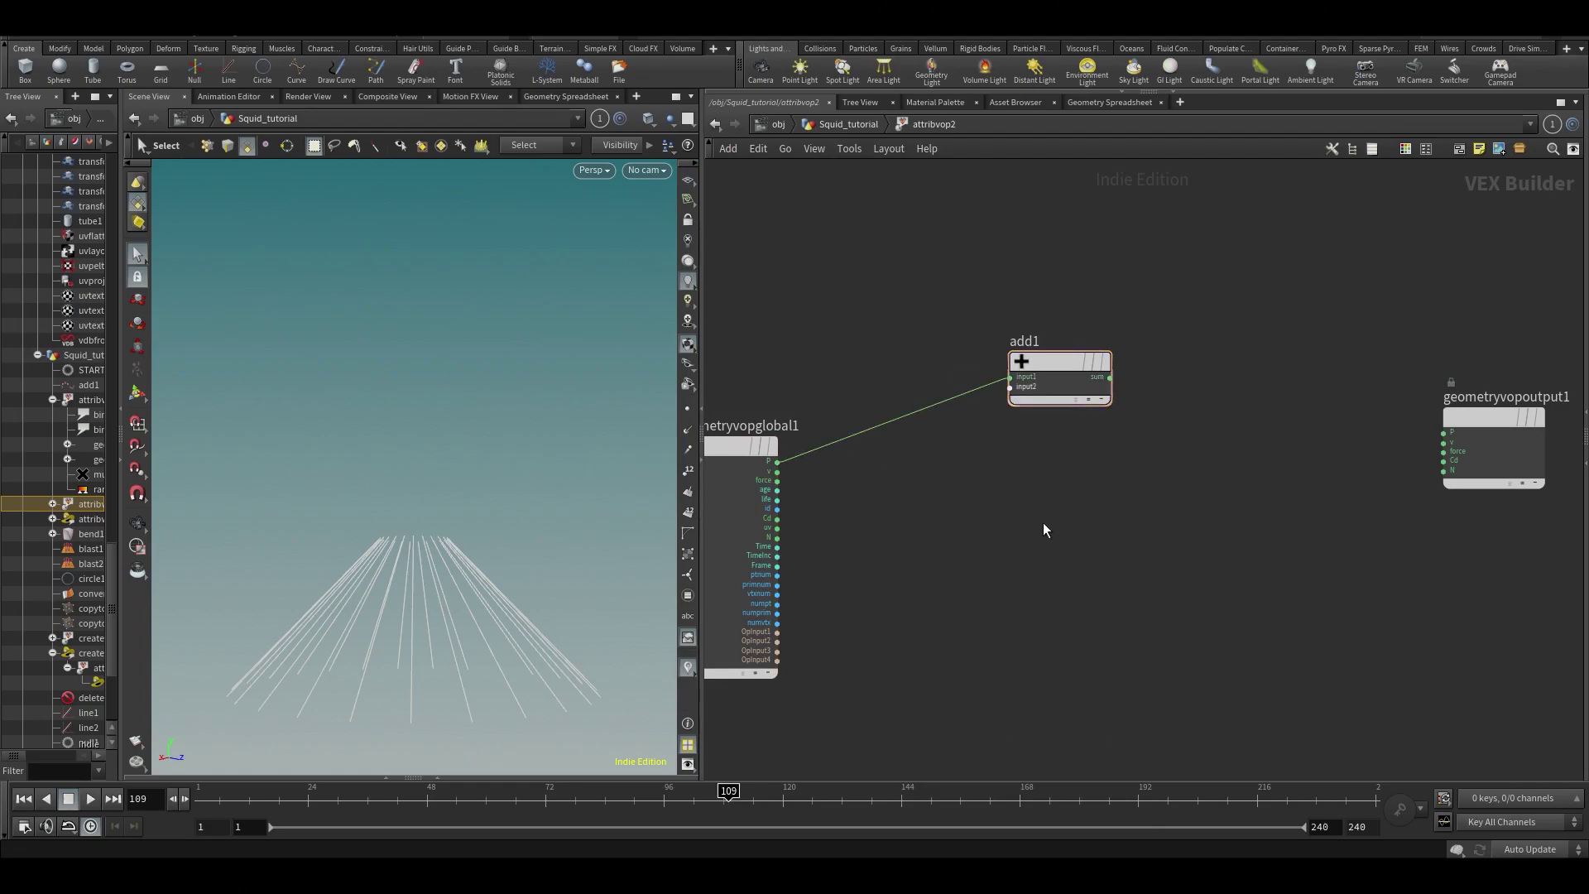
- Add an Anti-Aliased Flow Noise node, connect global P to its pos input and set its signature to 3D Input, 3D Noise
key(Tab)
text(aafl)
key(Return)
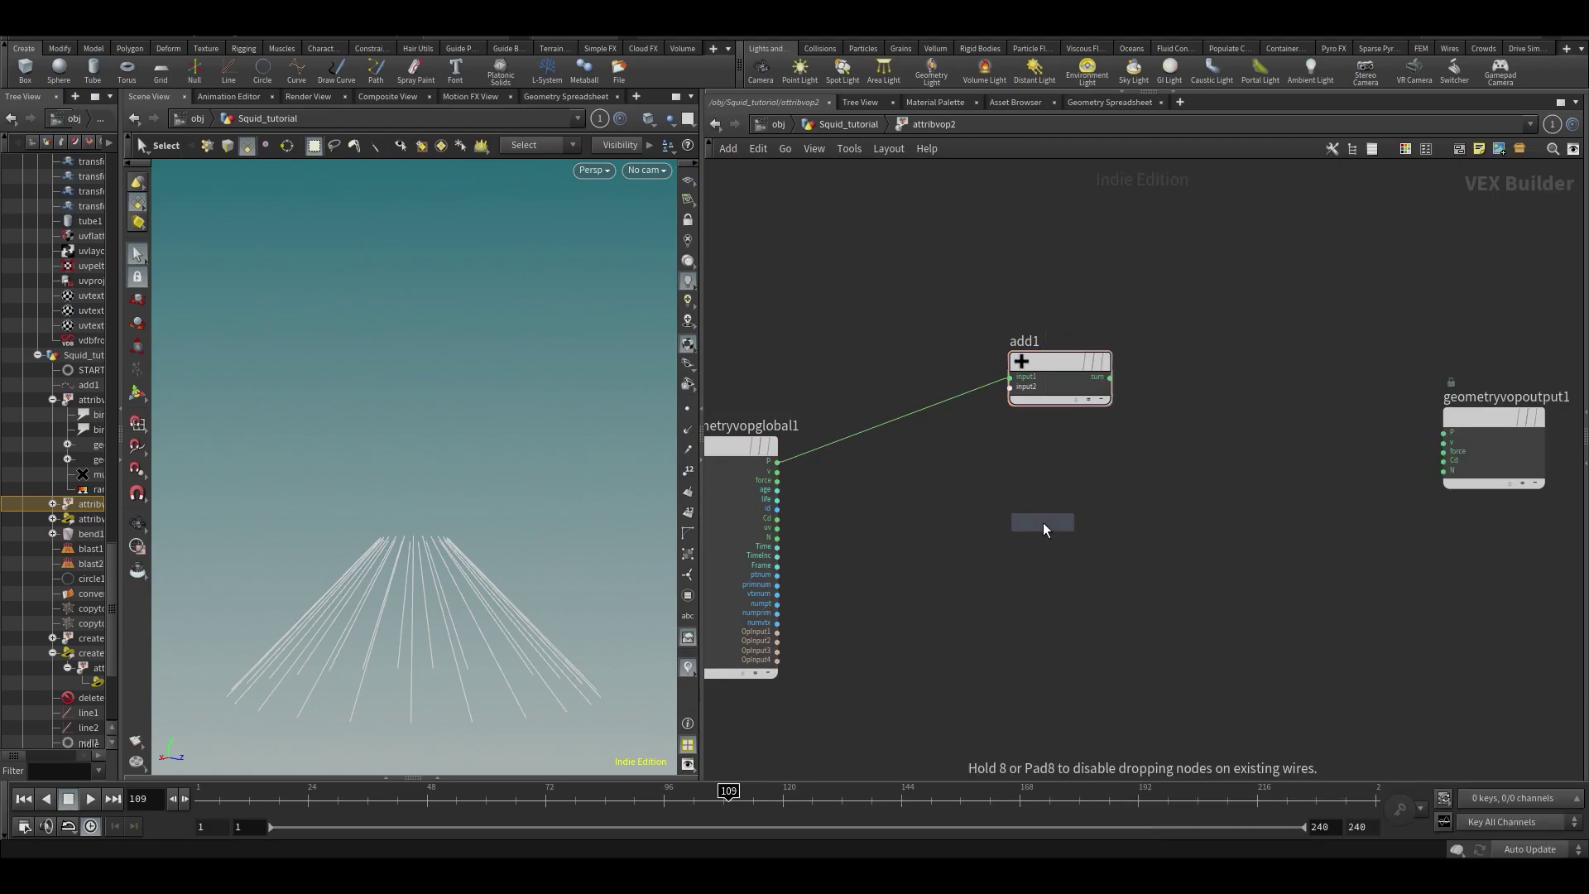
click(1030, 562)
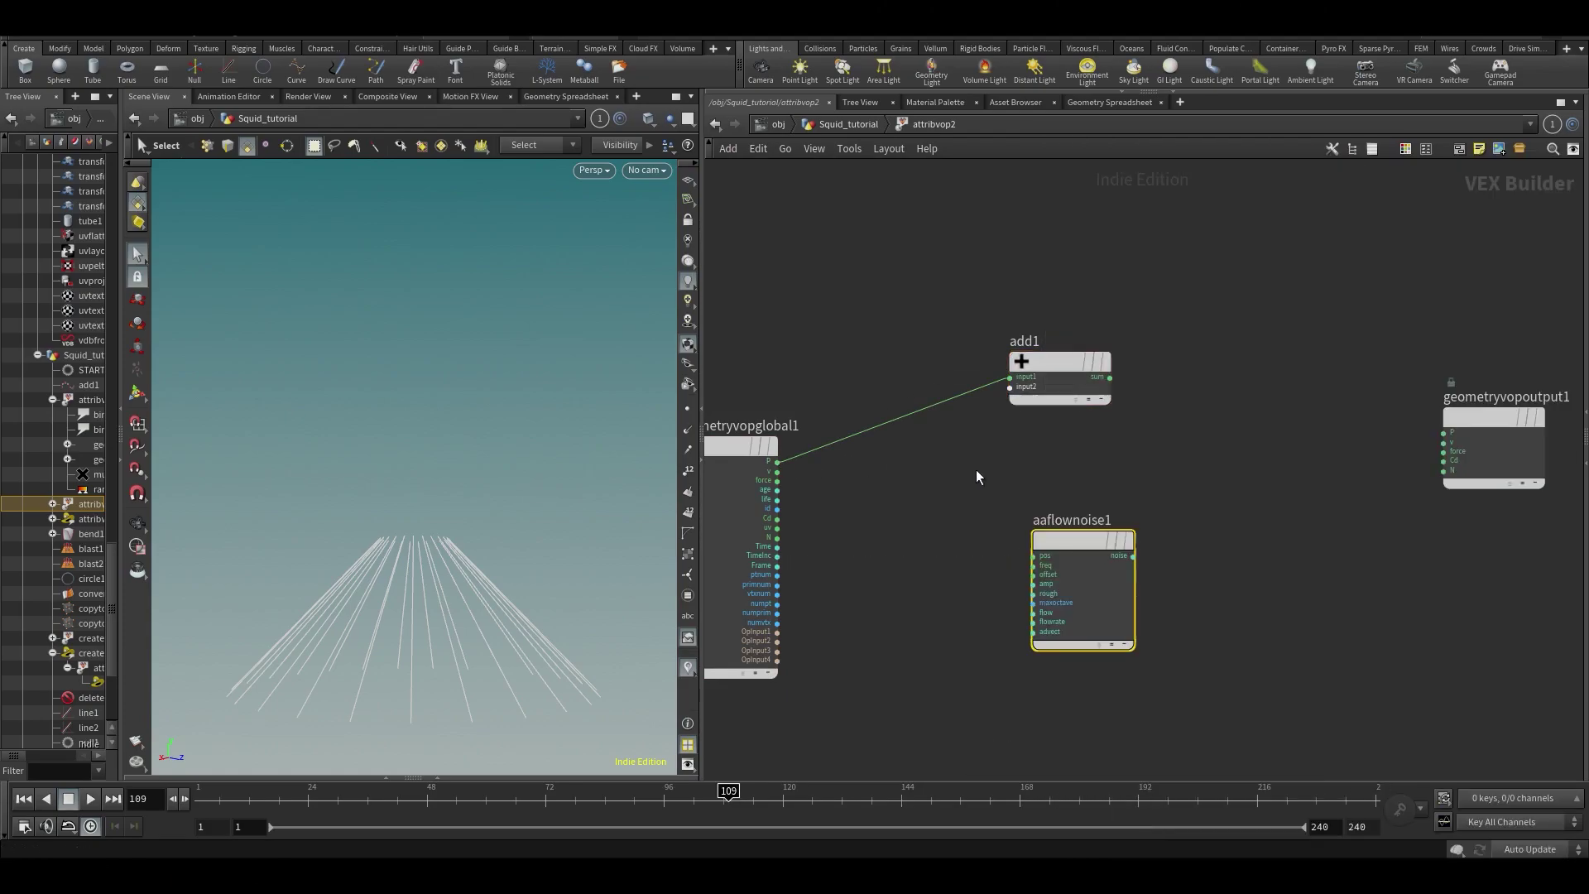
click(776, 463)
click(1031, 556)
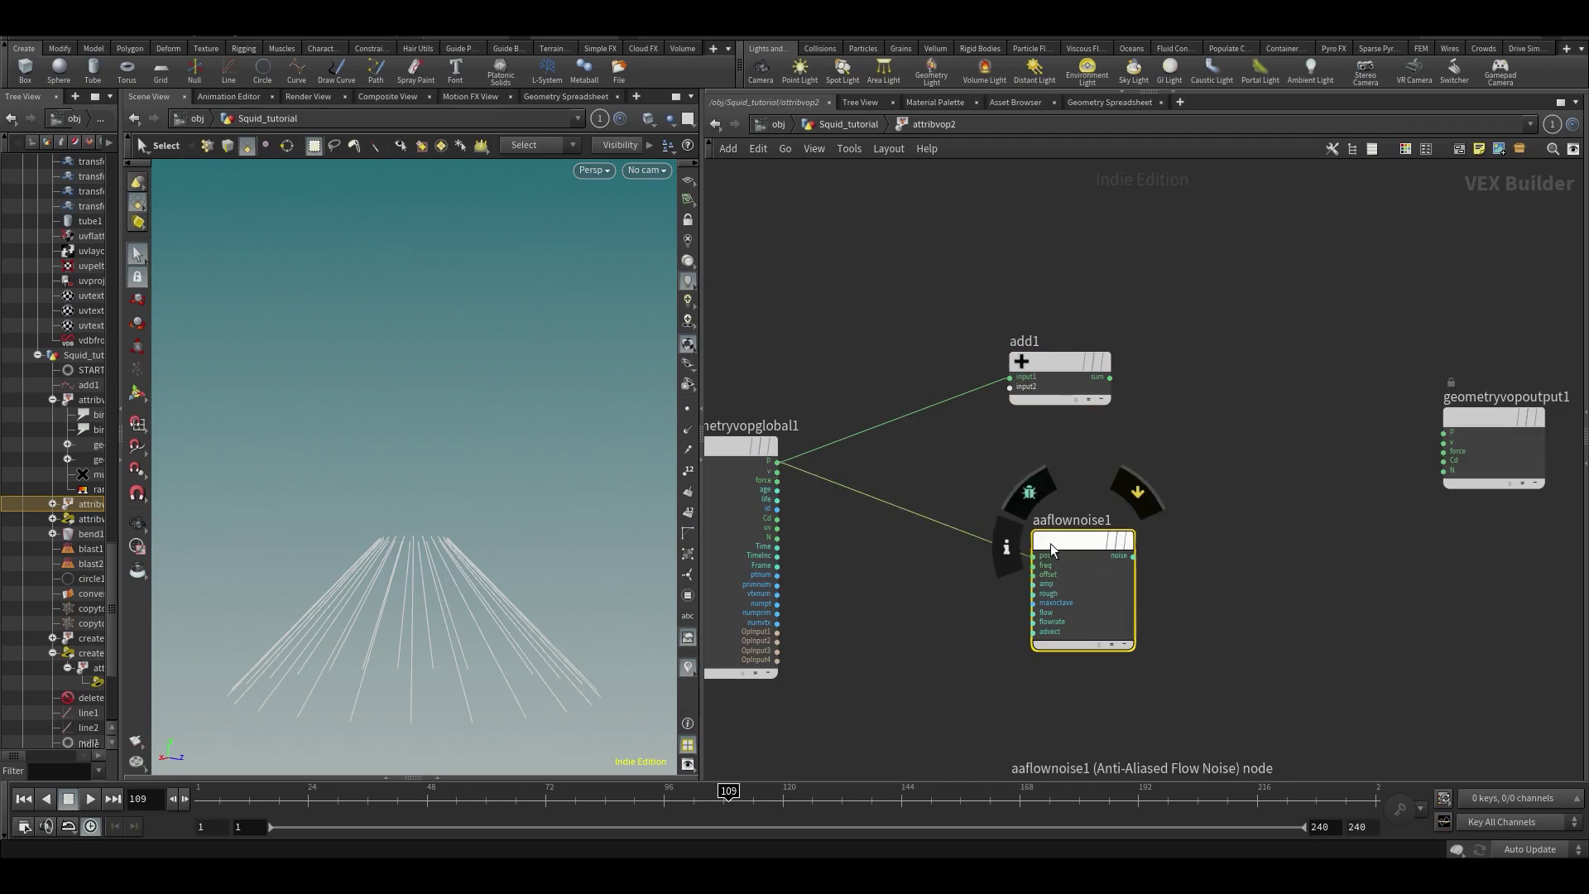
key(p)
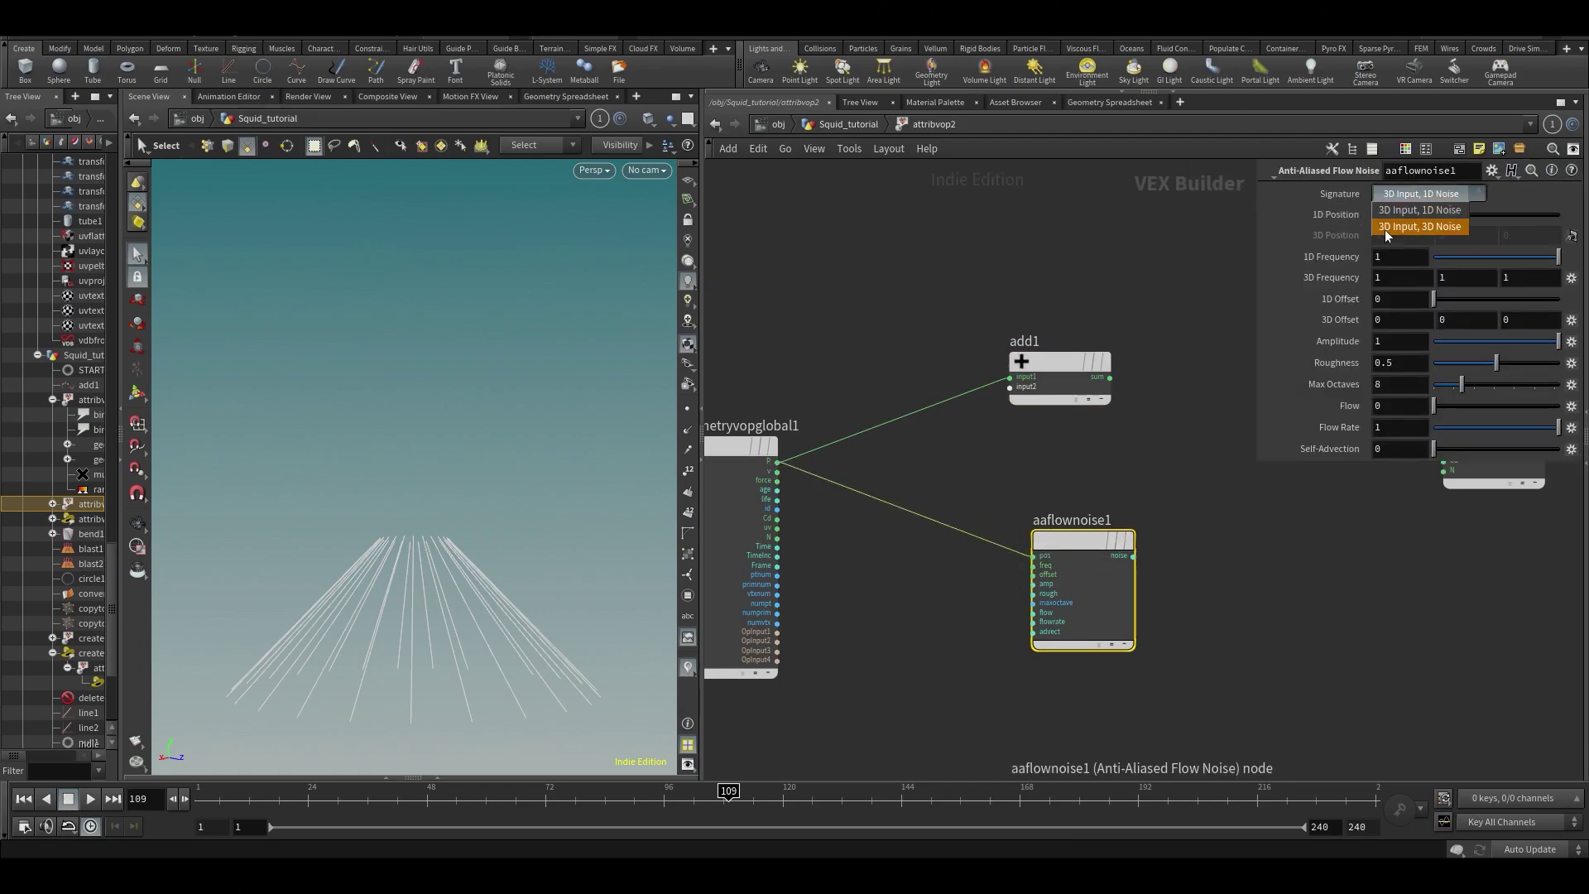
click(1384, 230)
drag(1125, 579, 1034, 595)
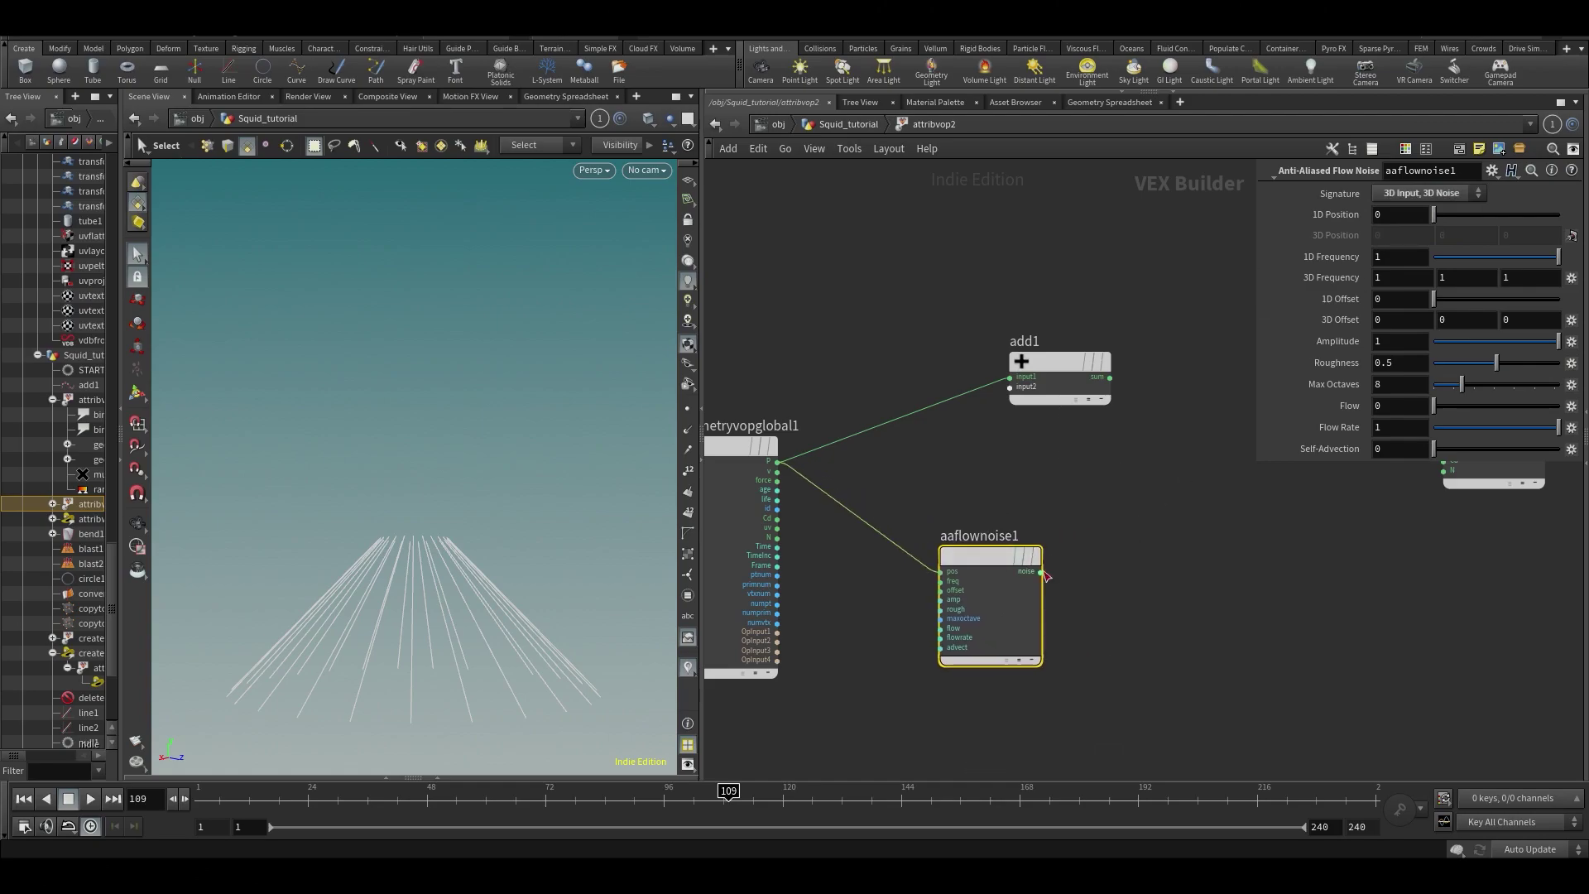
- Connect the flow noise to the Add node's second input and the sum to the P input of the output node
click(1041, 571)
click(1024, 415)
middle_drag(1117, 455, 697, 564)
click(995, 380)
click(1018, 582)
middle_drag(741, 698, 1046, 531)
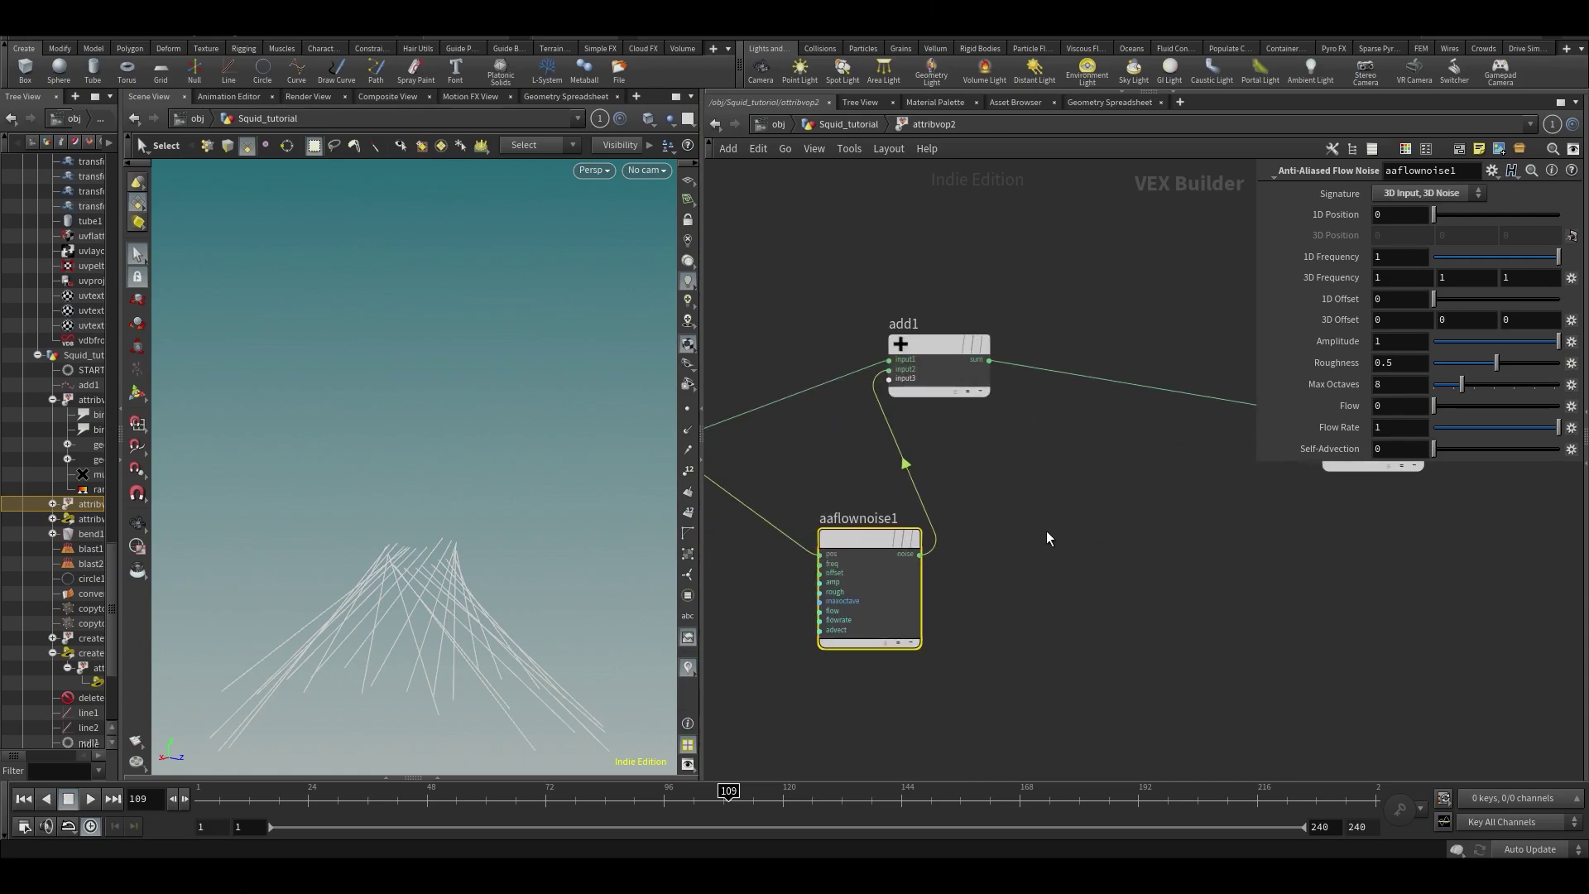
drag(983, 347, 1177, 304)
- Return to the Squid_tutorial network and set the Points of line2 to 50
key(u)
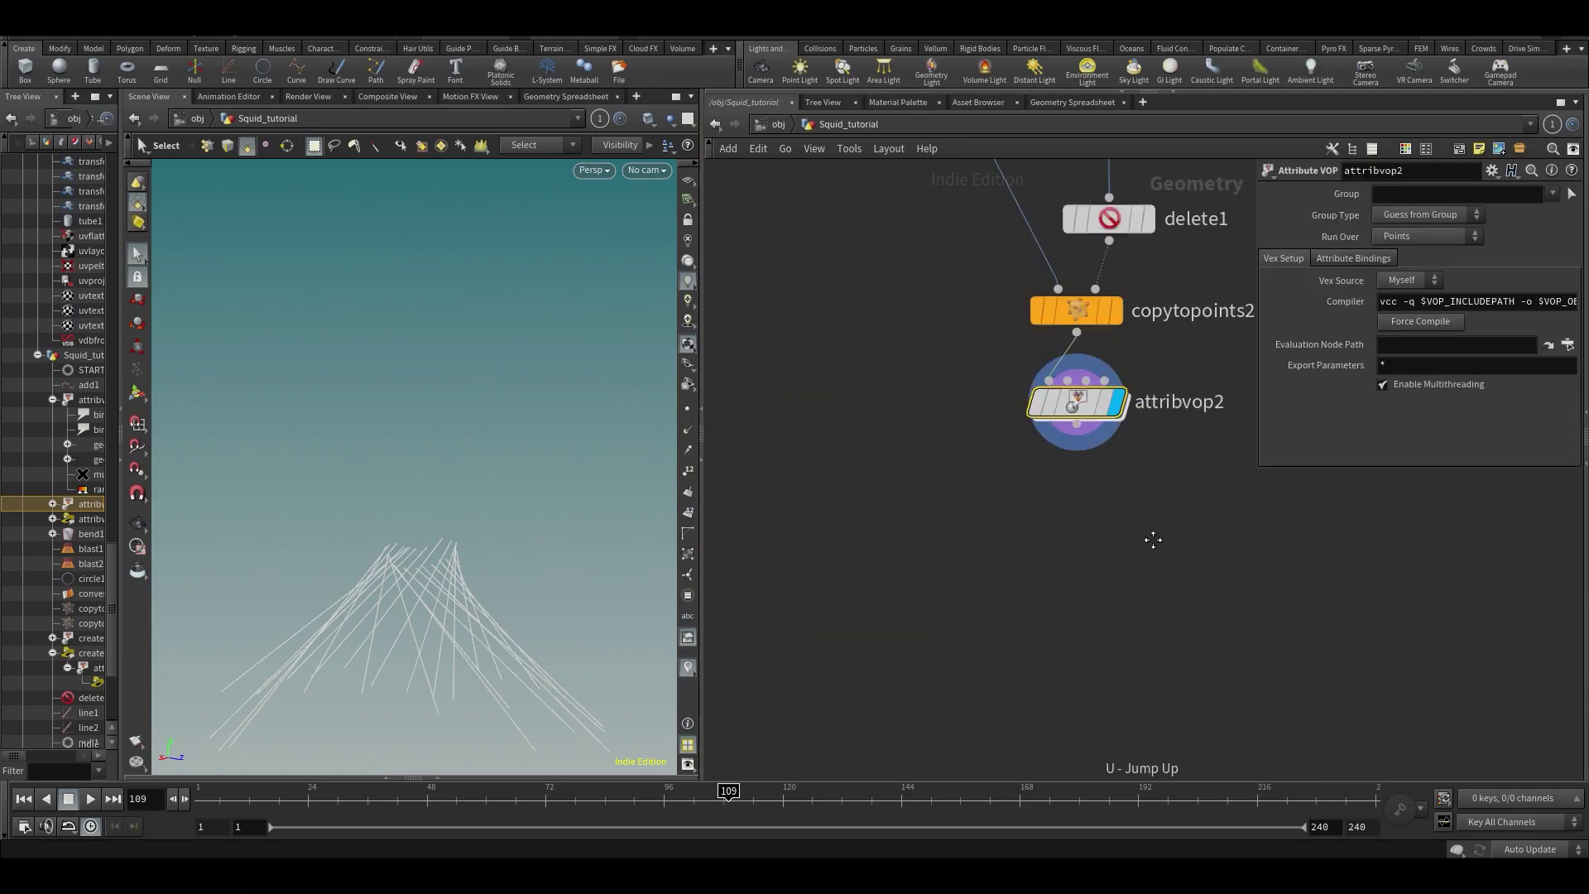
click(891, 371)
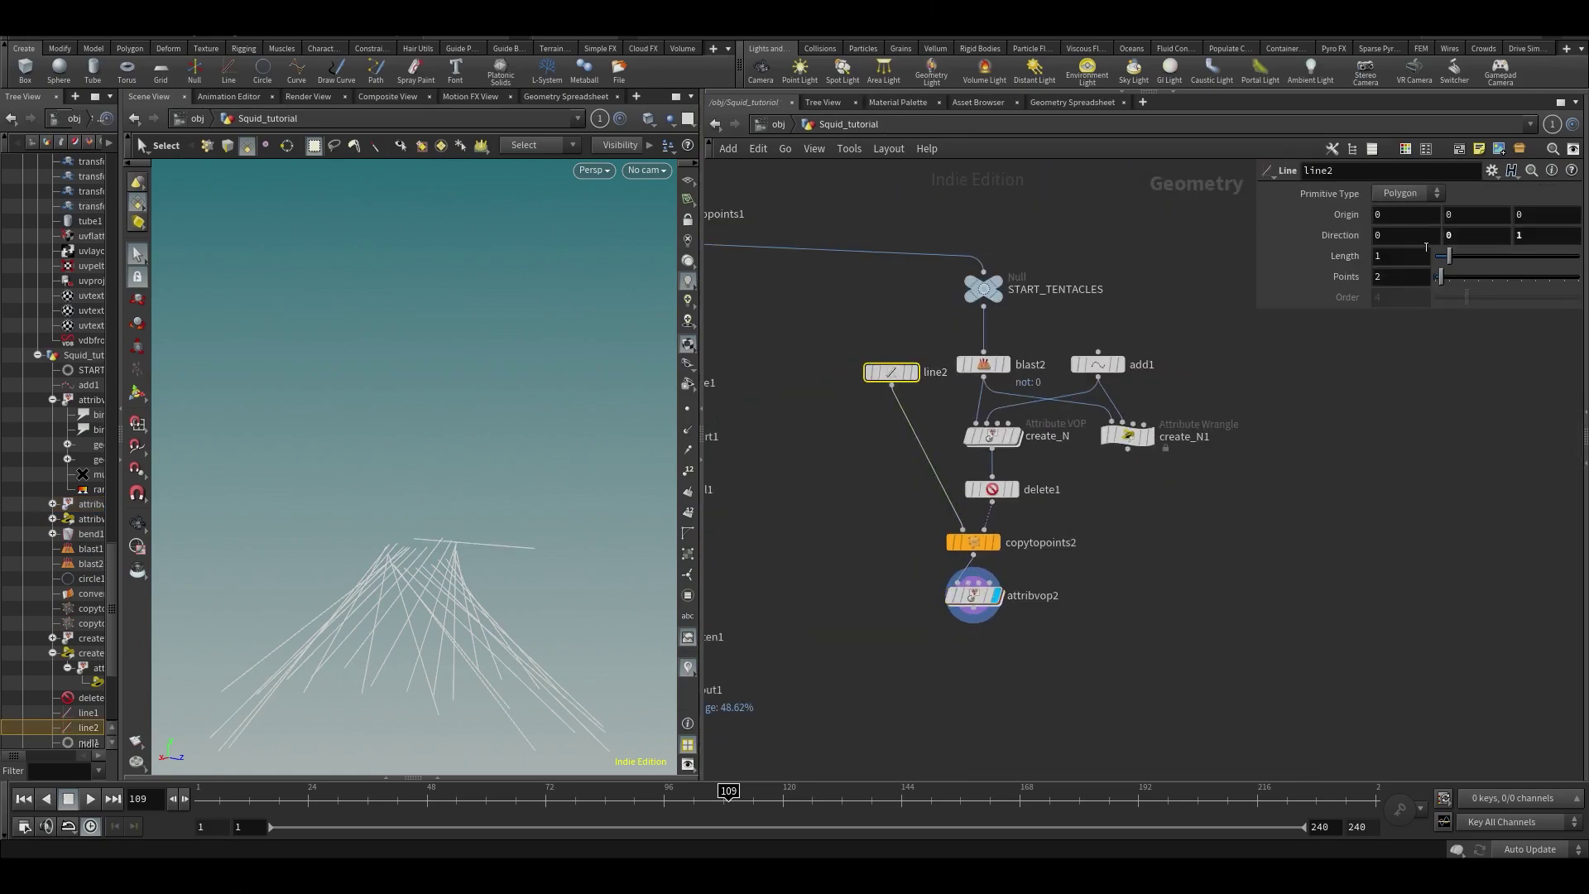
drag(1447, 281, 1577, 278)
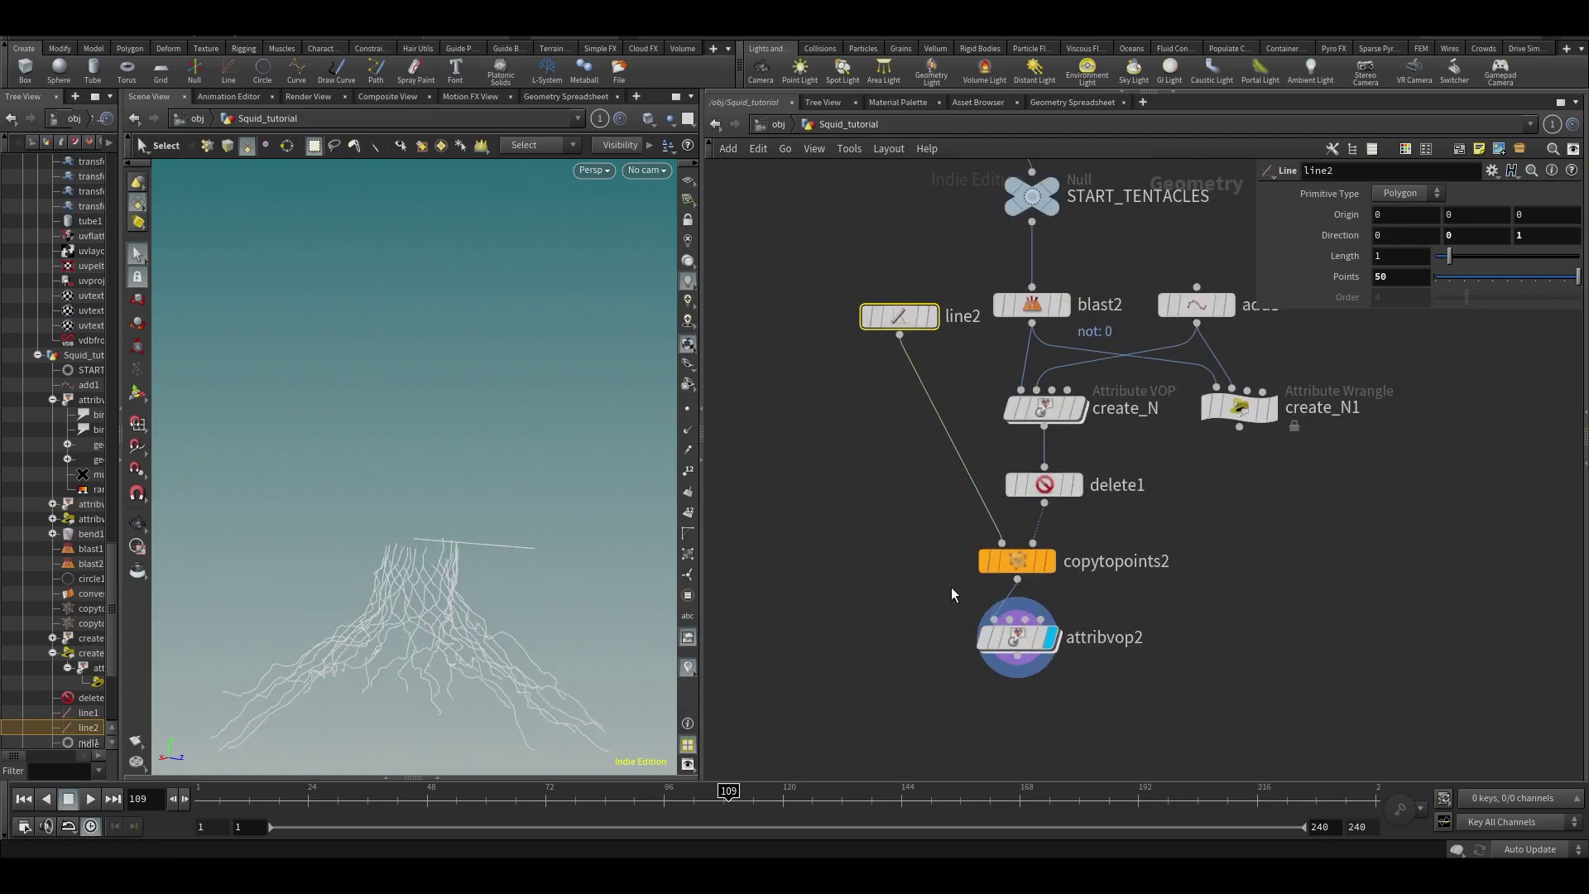
- Reopen the Attribute VOP's network, scrub the timeline to frame 75 and try a flow noise Amplitude of 25.9
double_click(974, 596)
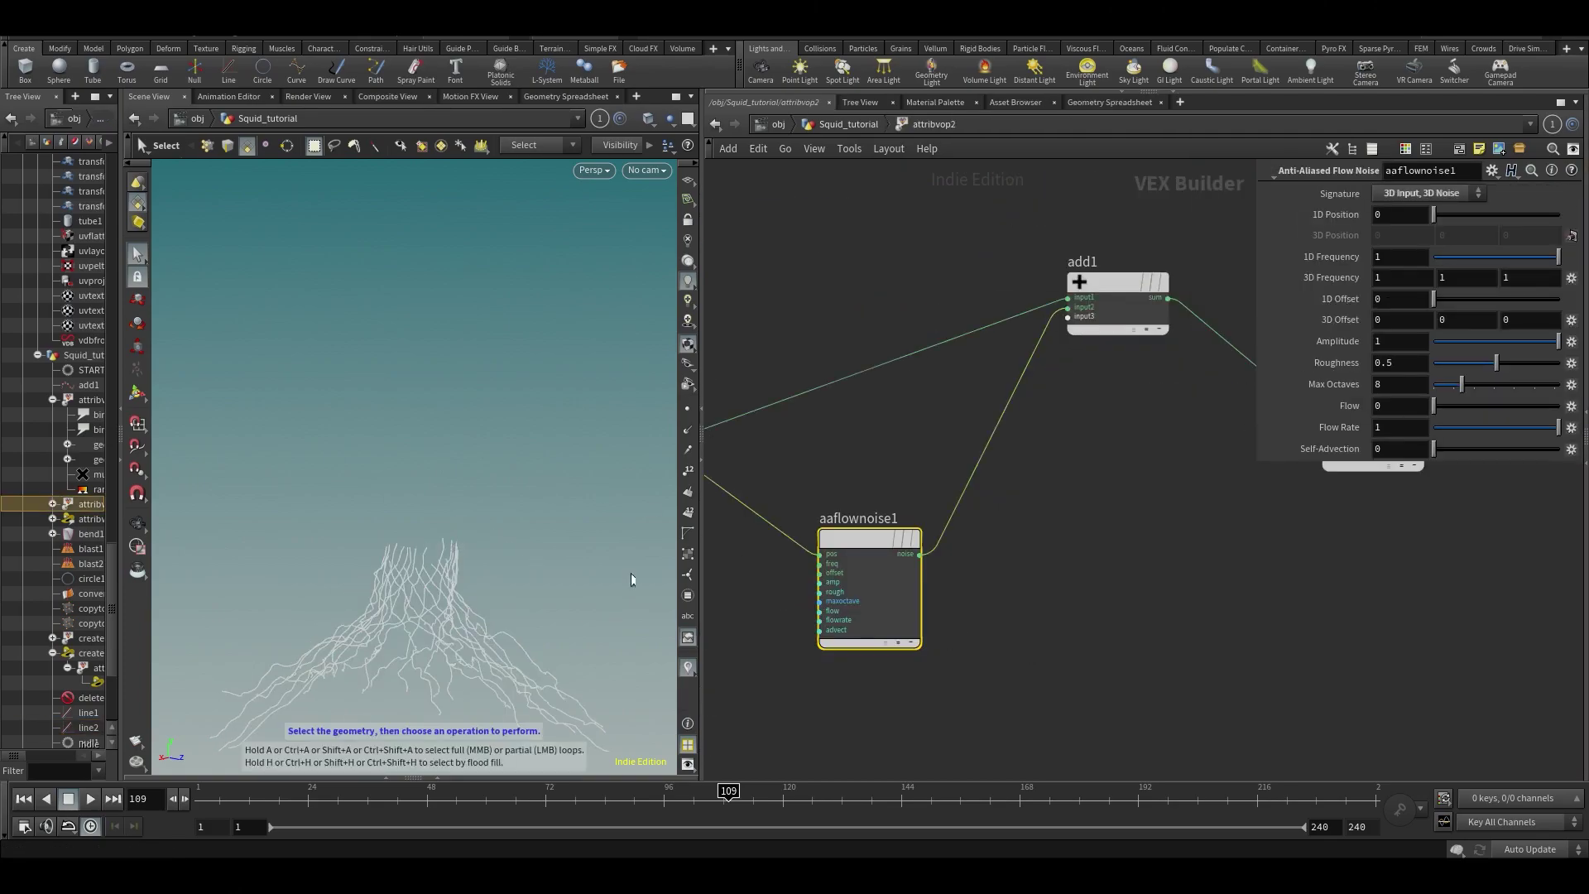
middle_drag(1009, 710, 1152, 597)
drag(495, 792, 560, 792)
middle_drag(1044, 574, 1070, 650)
scroll(922, 543, up, 3)
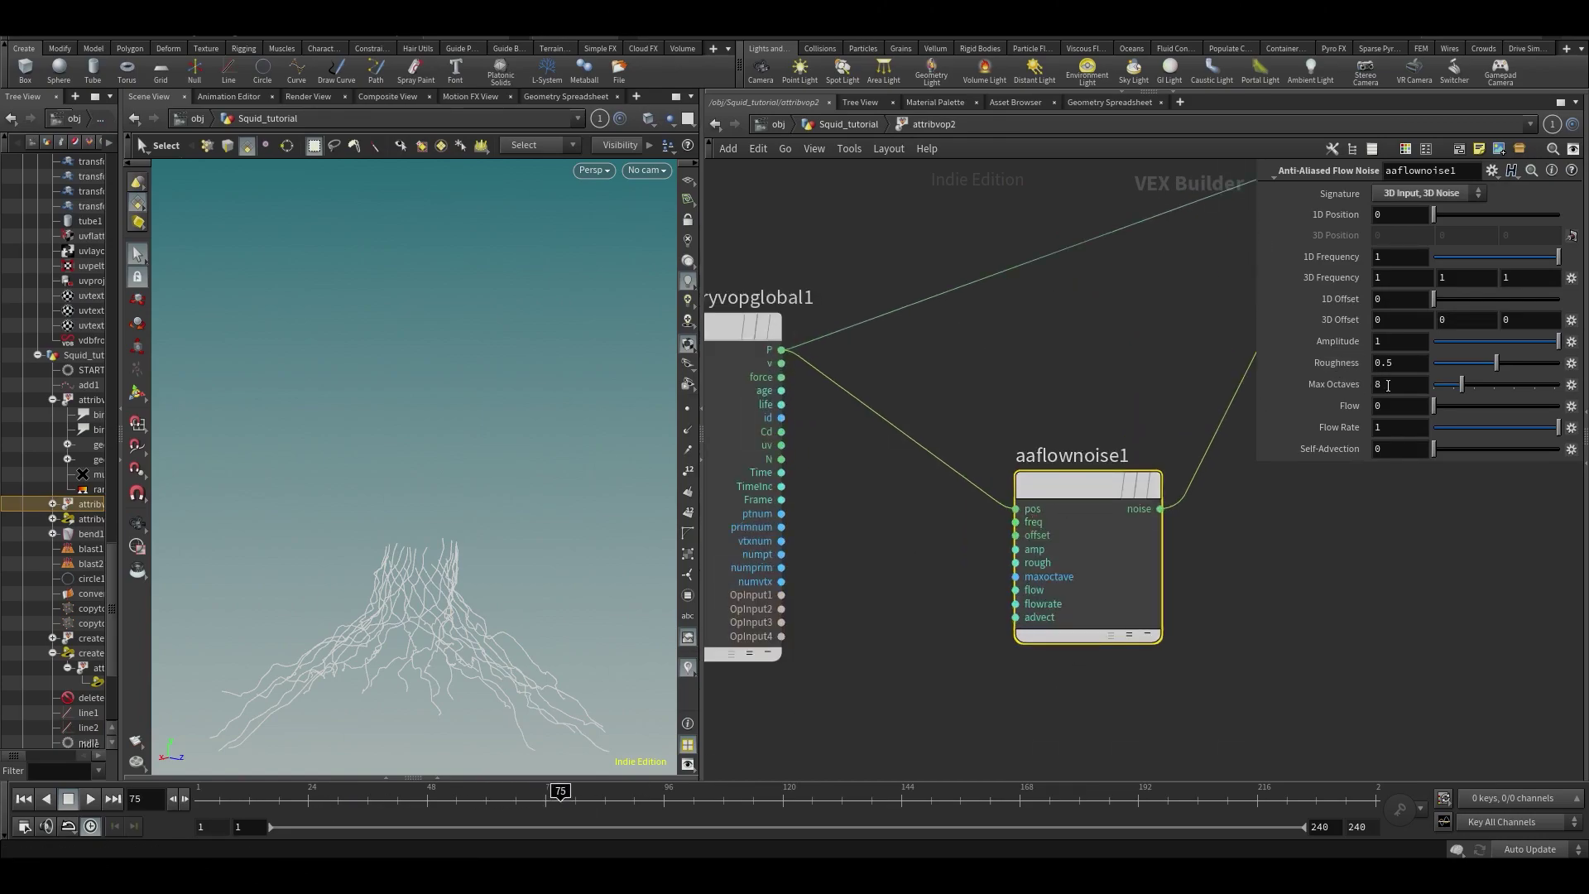
middle_drag(1407, 341, 1583, 428)
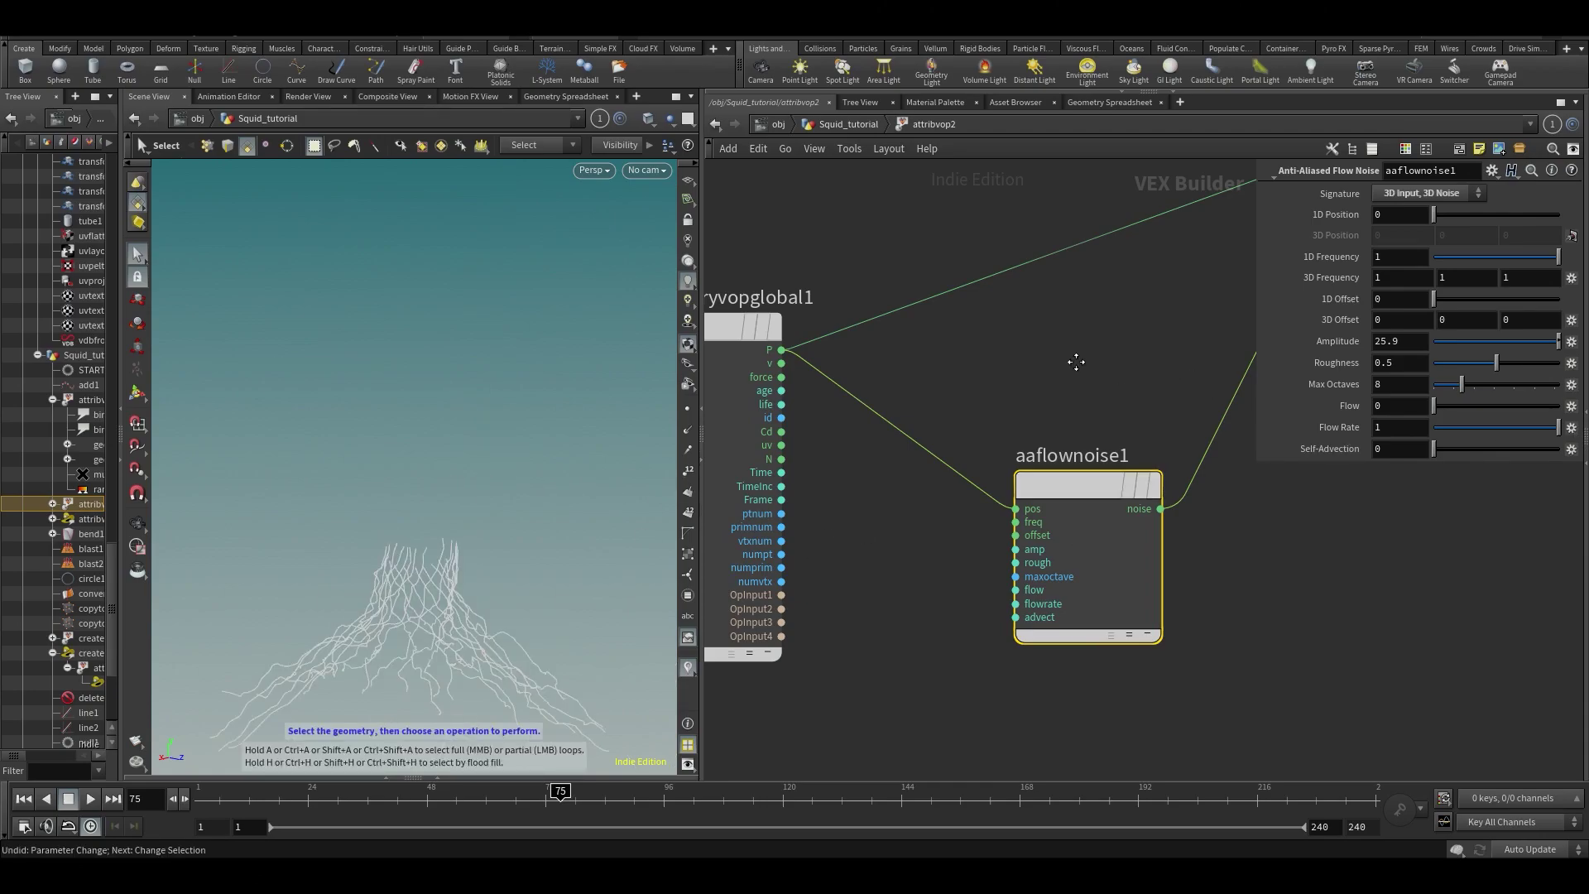
- Promote the flow noise's Frequency, Amplitude and Roughness inputs to parameters of the Attribute VOP
scroll(1075, 362, down, 3)
drag(927, 361, 829, 414)
scroll(1158, 509, up, 2)
right_click(1115, 486)
click(1125, 491)
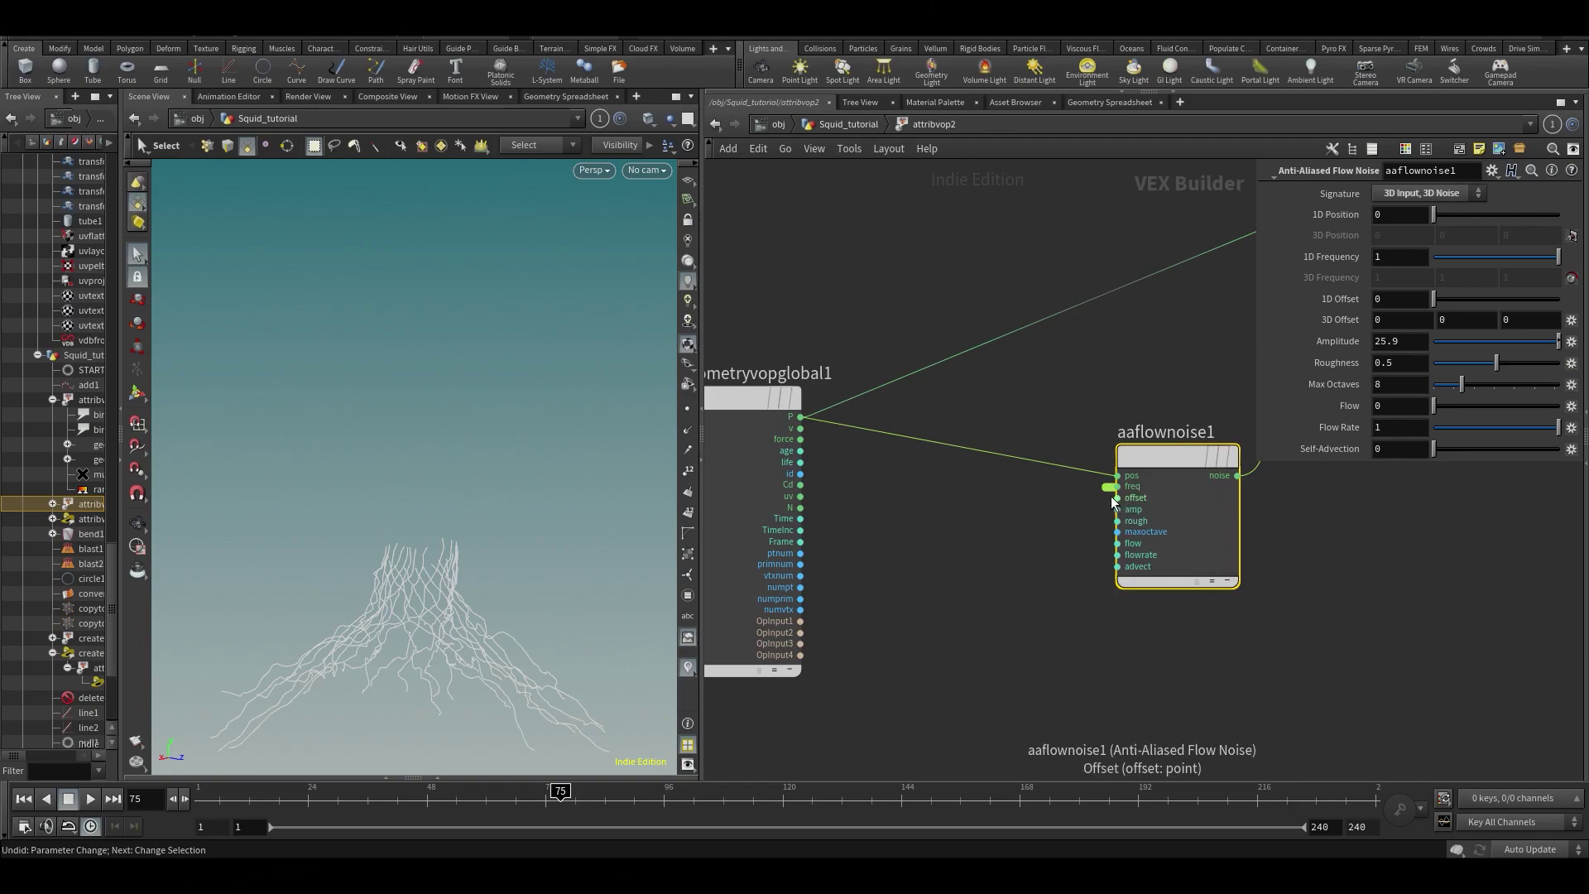
right_click(1111, 496)
click(1032, 528)
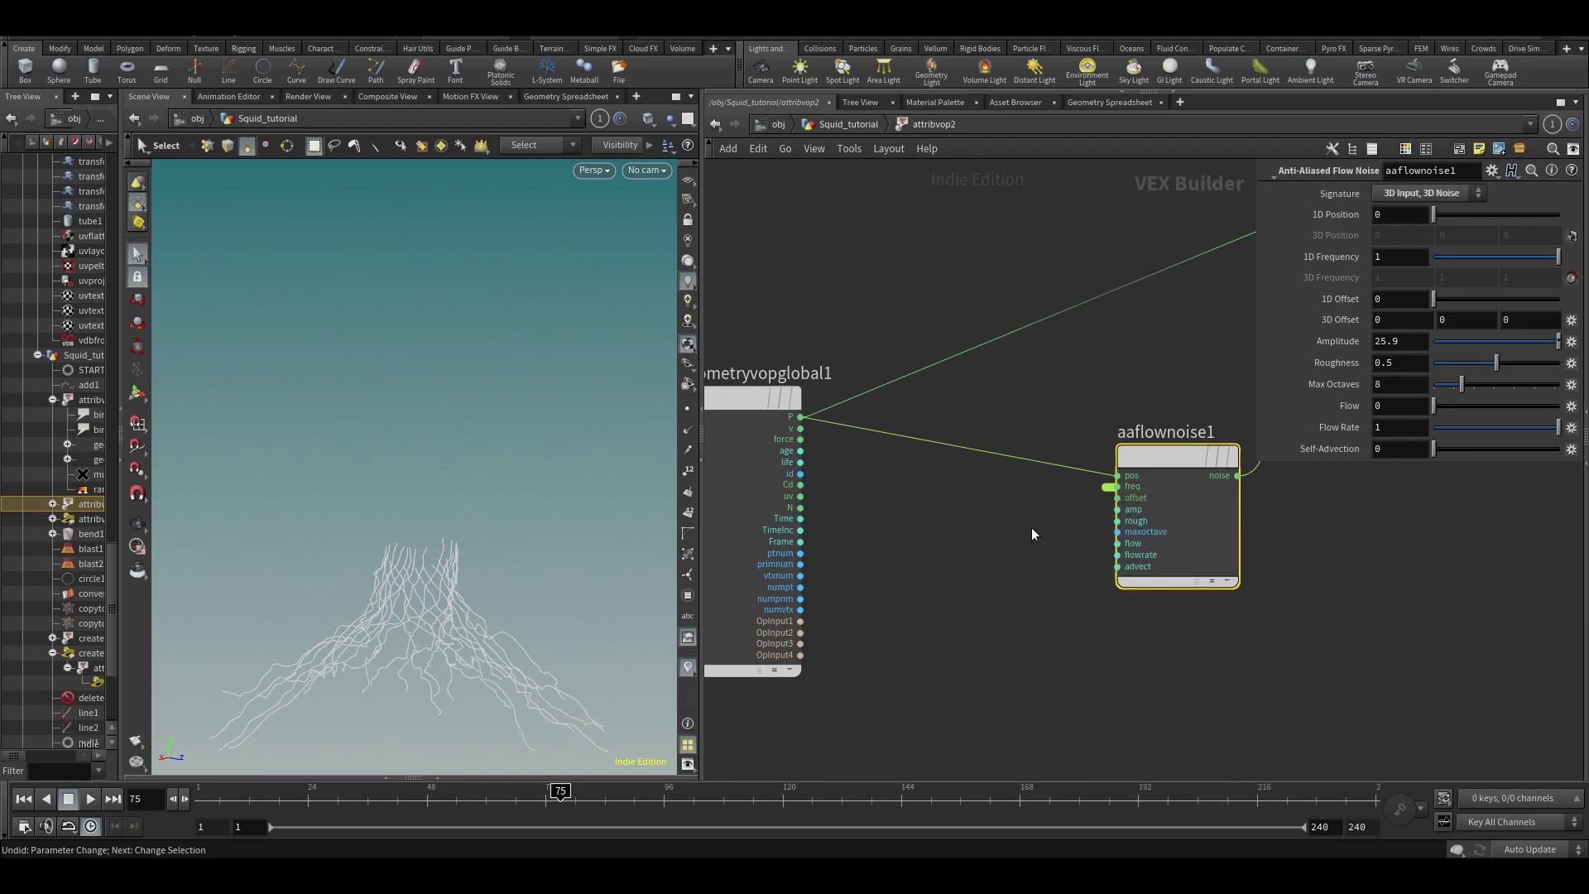
right_click(1109, 512)
click(1122, 521)
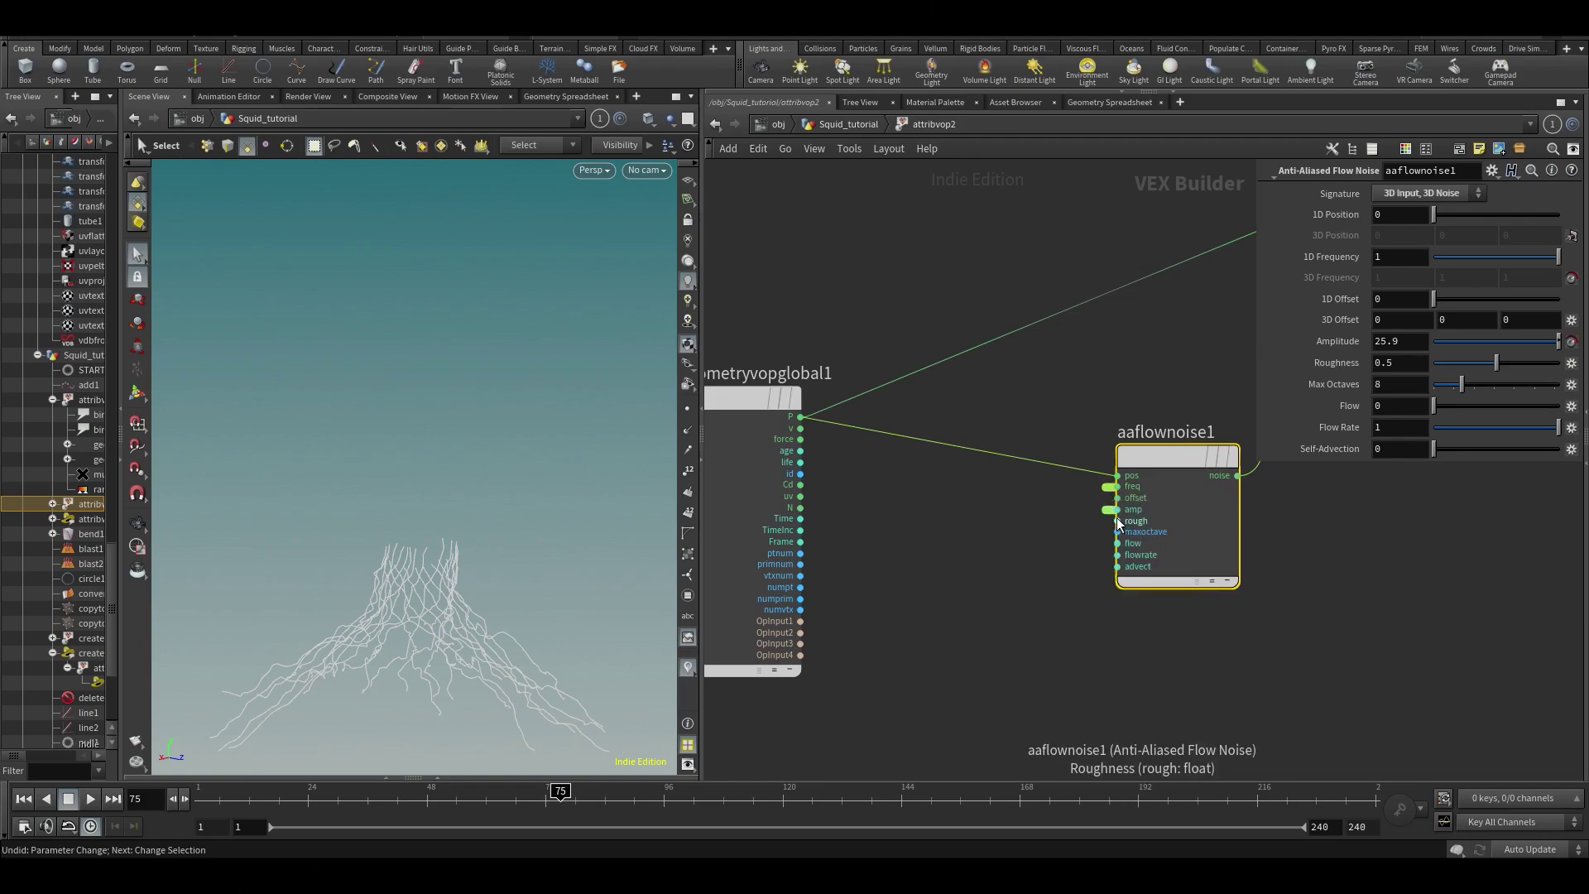
right_click(1115, 518)
click(1125, 527)
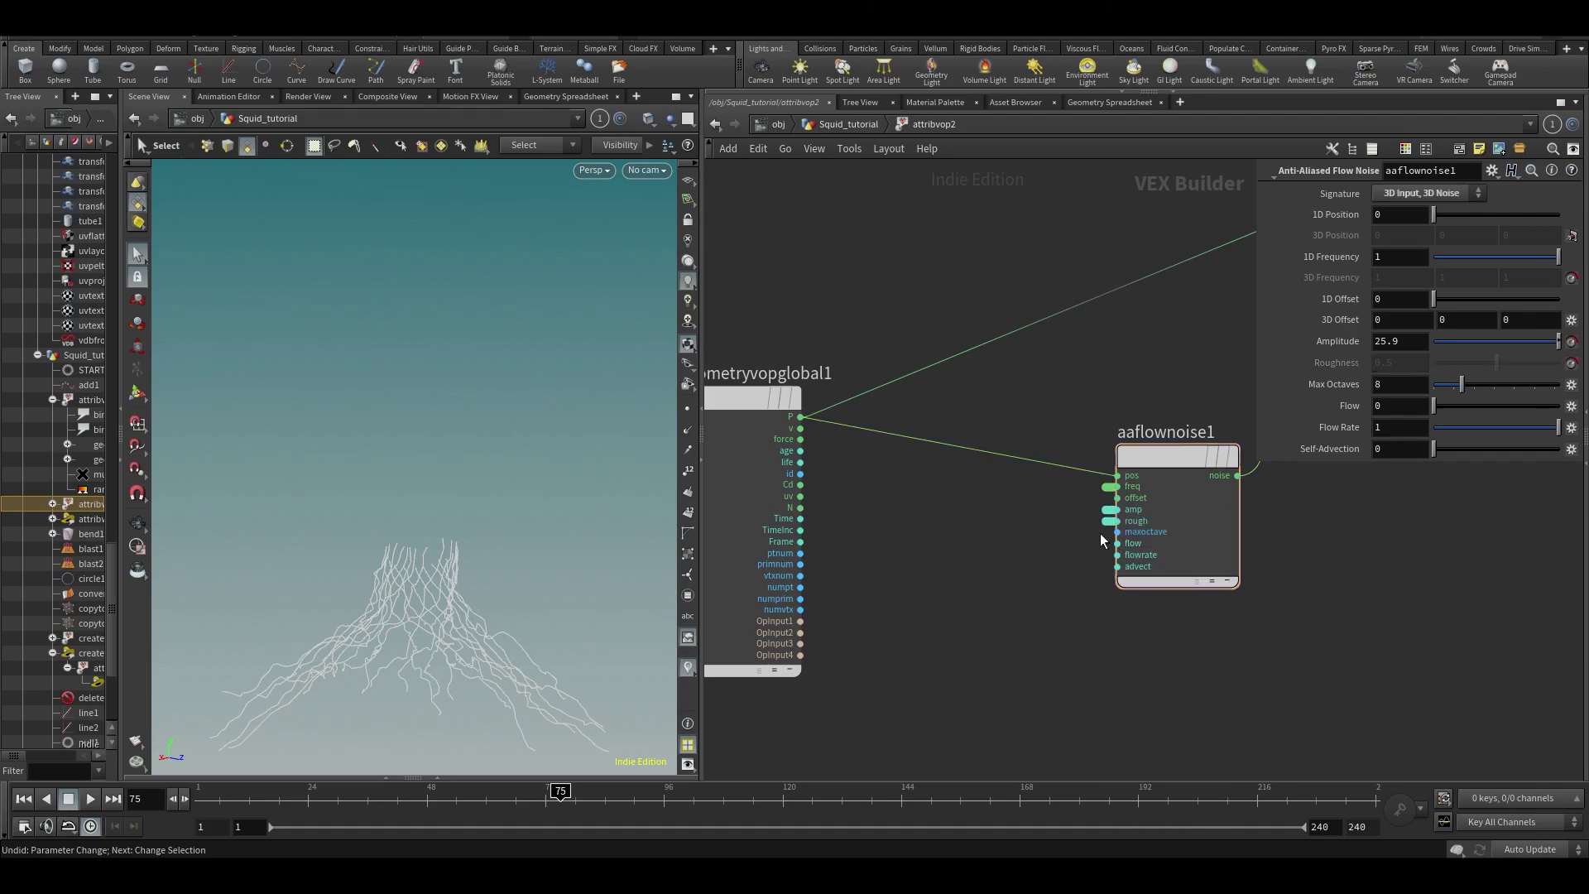
- Connect the global Time output to the flow input of the Anti-Aliased Flow Noise node
click(1117, 543)
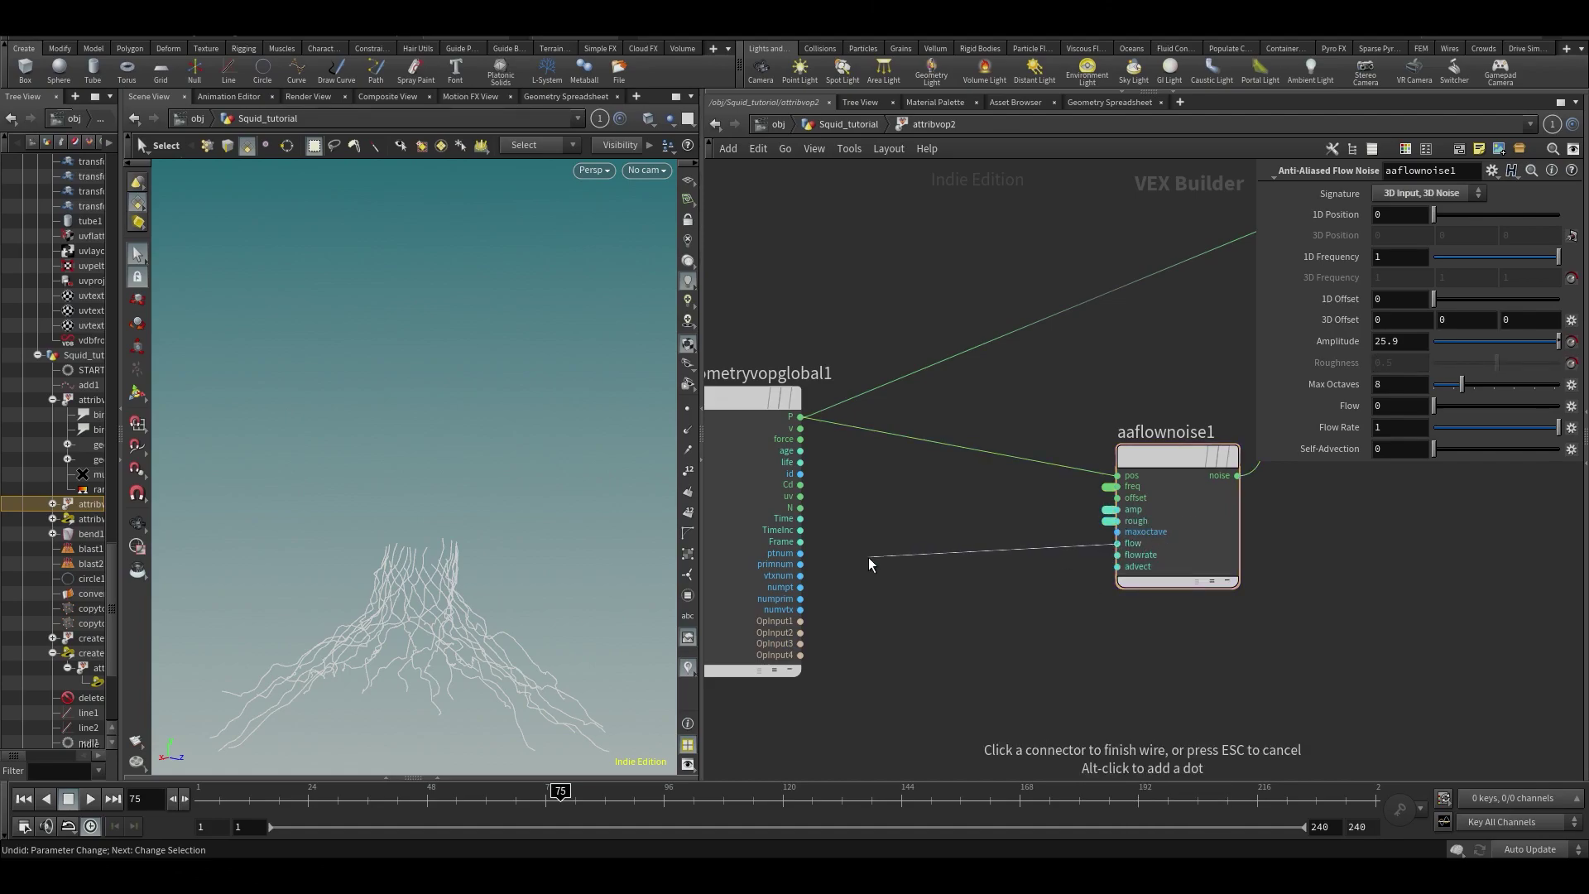
click(813, 523)
scroll(927, 609, up, 1)
middle_drag(1071, 583, 1020, 598)
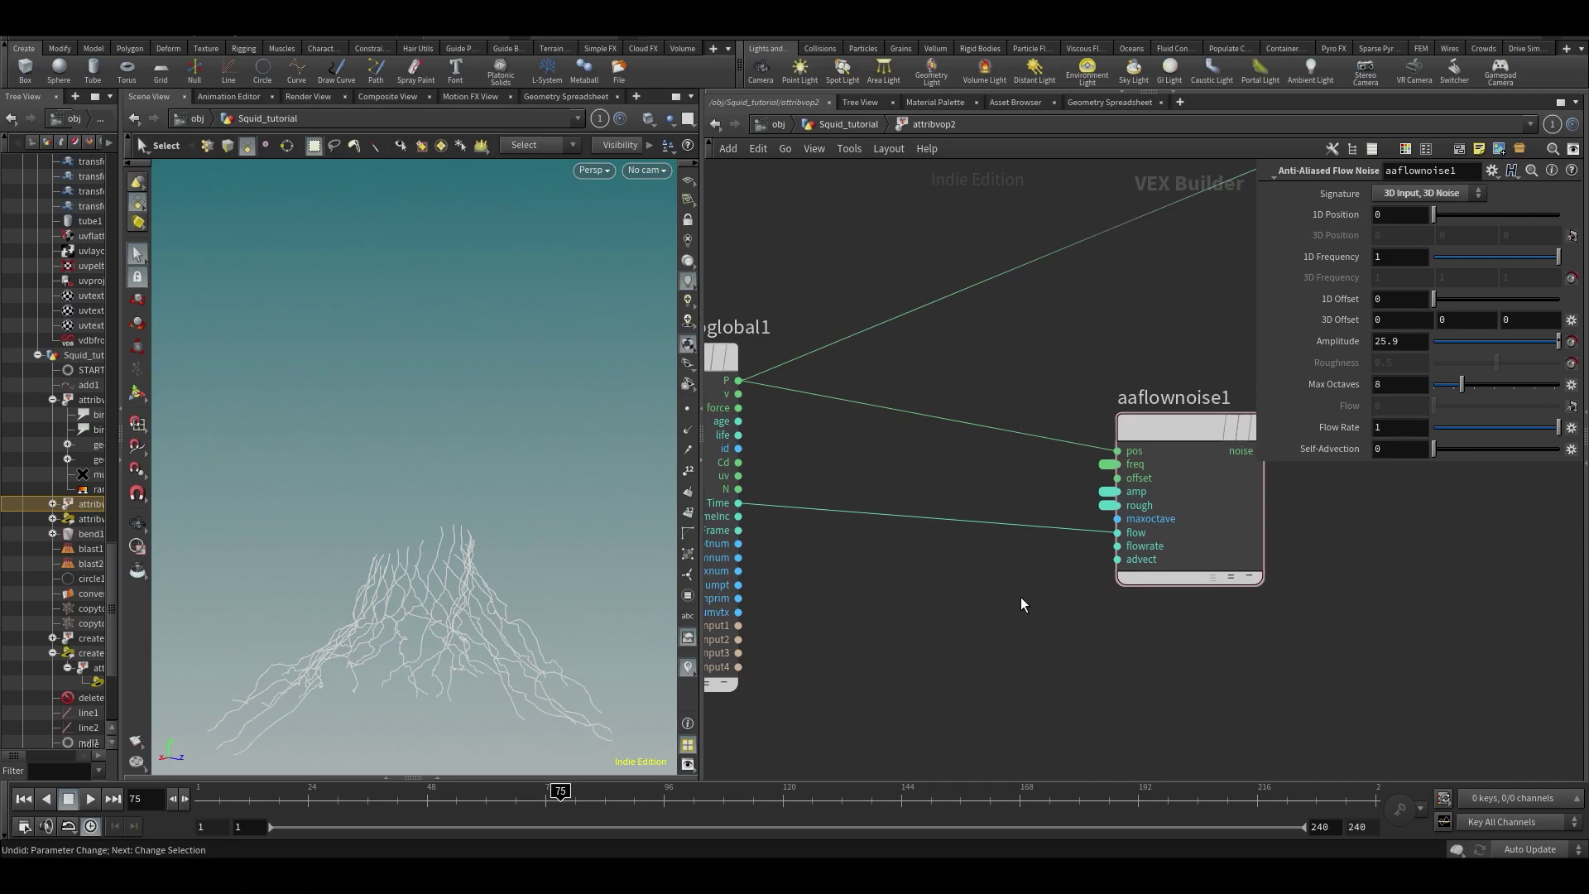
- Insert a Multiply node on the wire between the global Time output and the flow noise node's flow input
key(Tab)
text(mul)
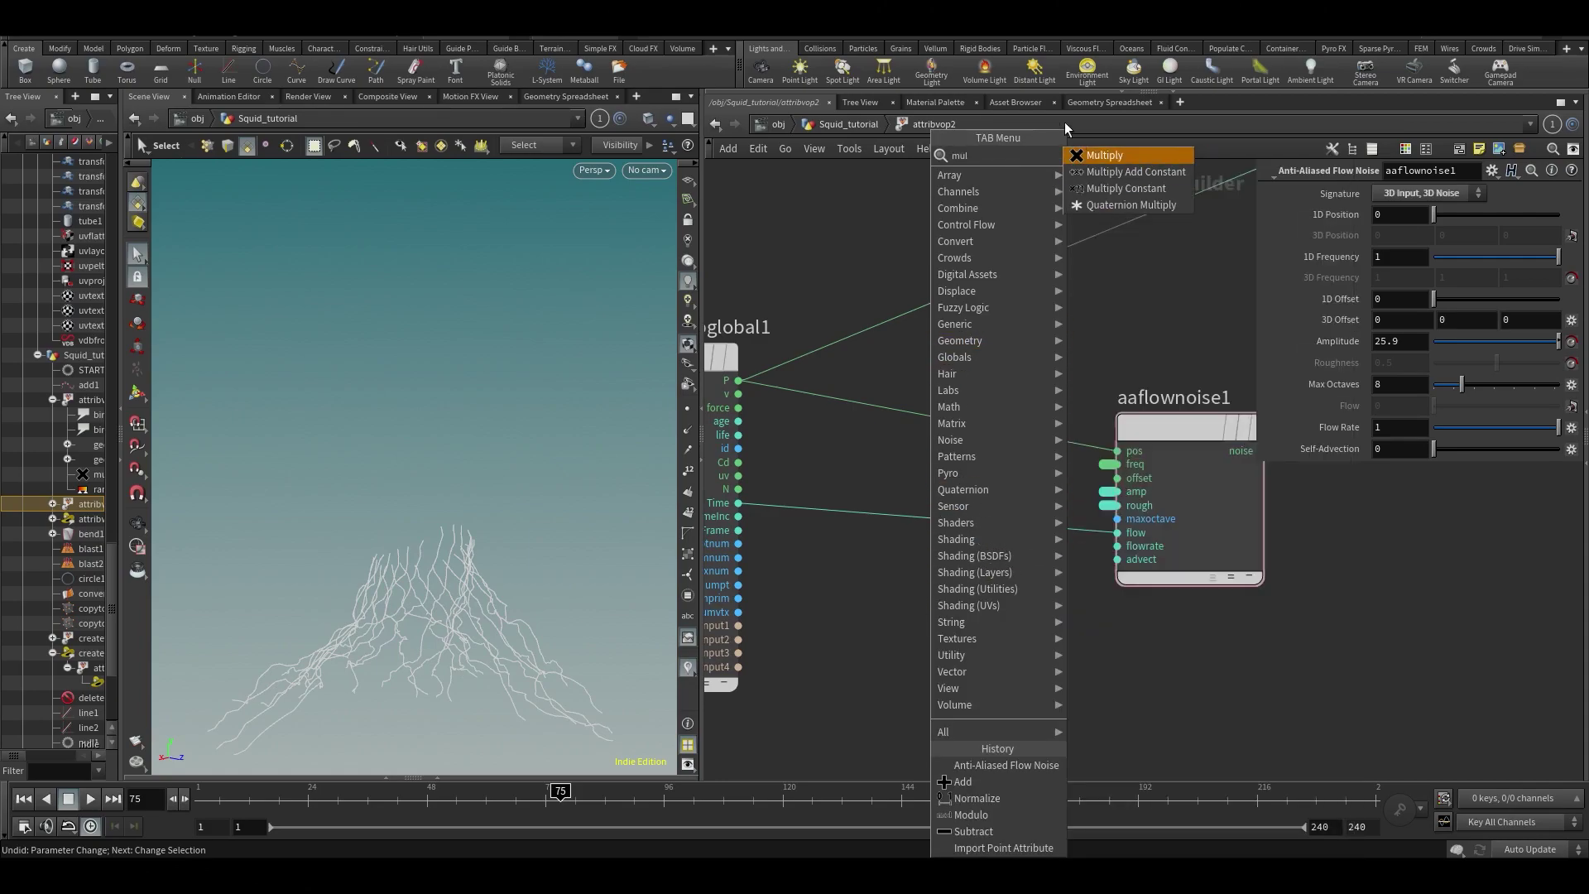
click(1084, 158)
click(874, 569)
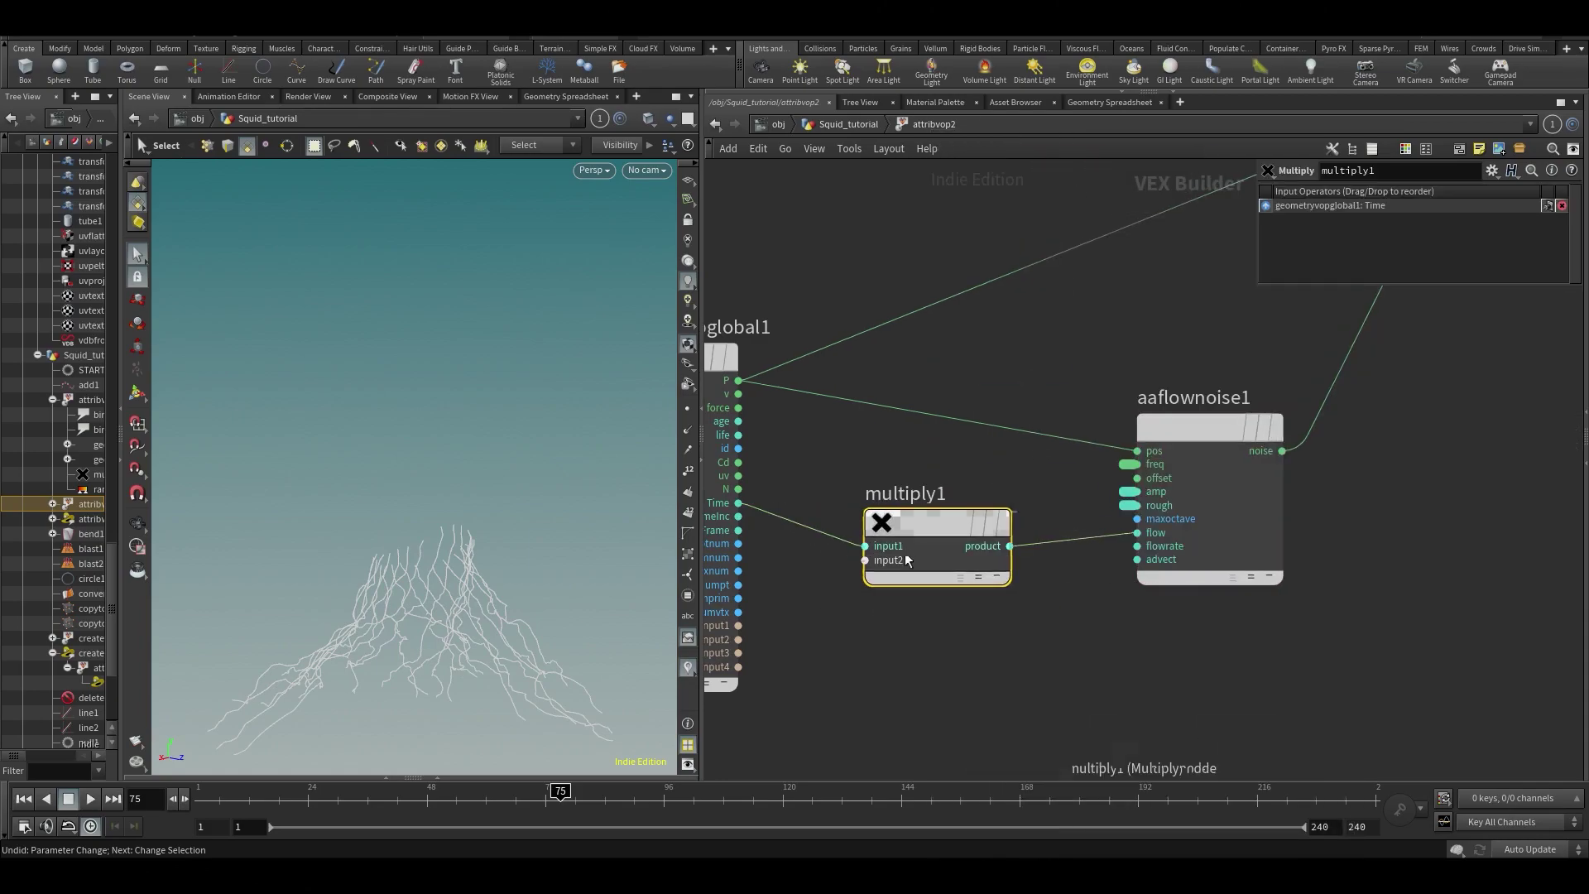
middle_click(867, 562)
click(879, 572)
key(ctrl+z)
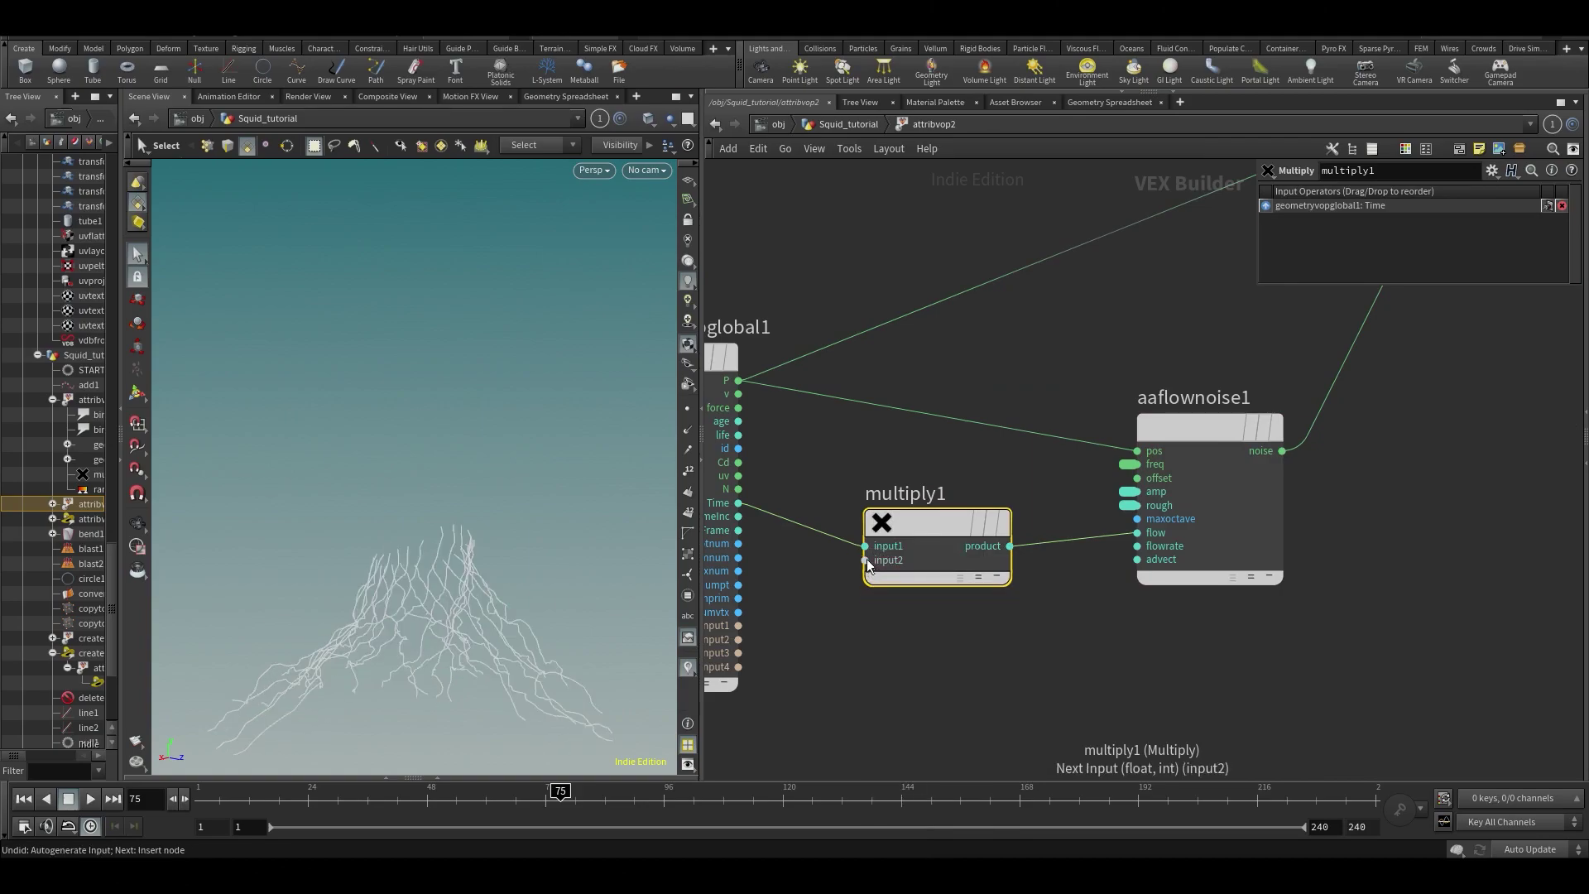
- Promote the second input of the Multiply node to a parameter of the Attribute VOP
middle_click(868, 561)
click(875, 560)
click(863, 562)
click(846, 564)
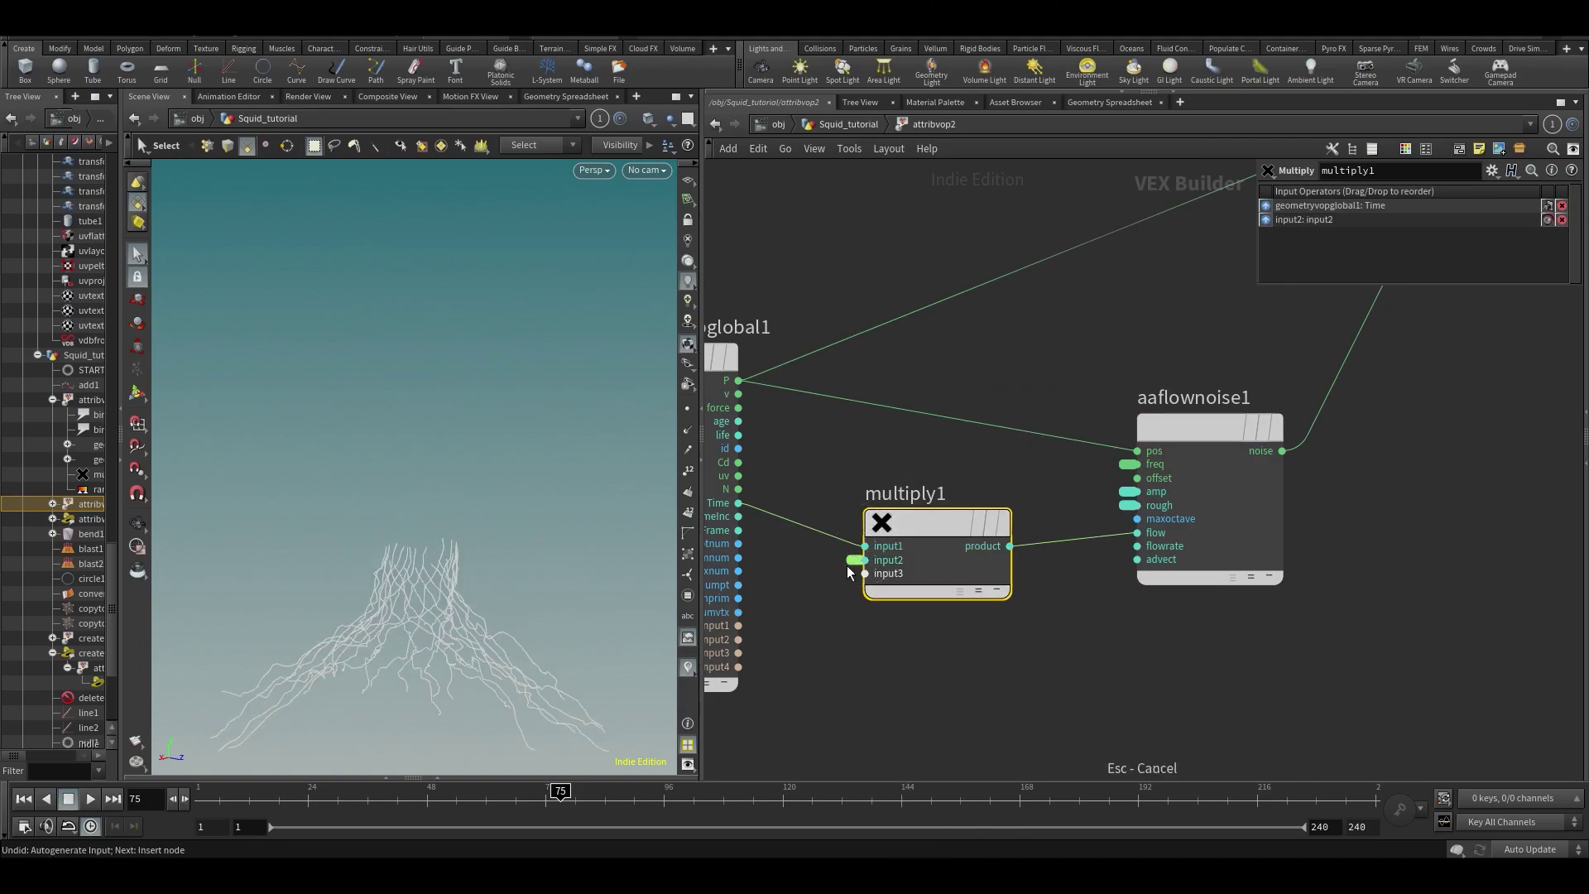
- Set both the name and the label of the Multiply node's promoted parameter to speed, and return to the Squid_tutorial network
click(856, 560)
double_click(1426, 198)
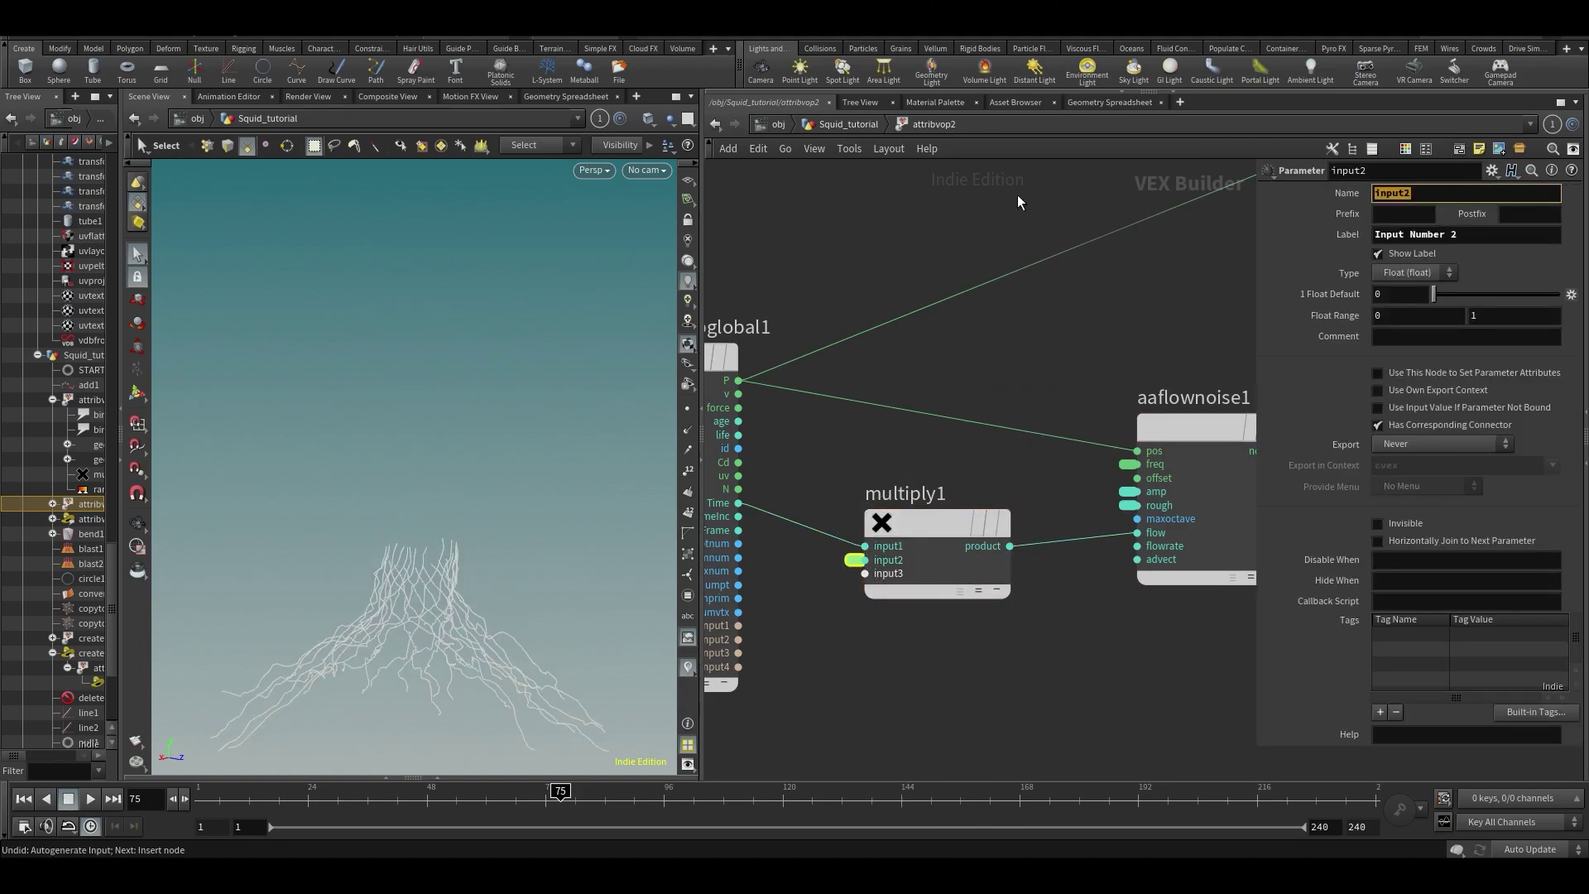
key(Tab)
text(s)
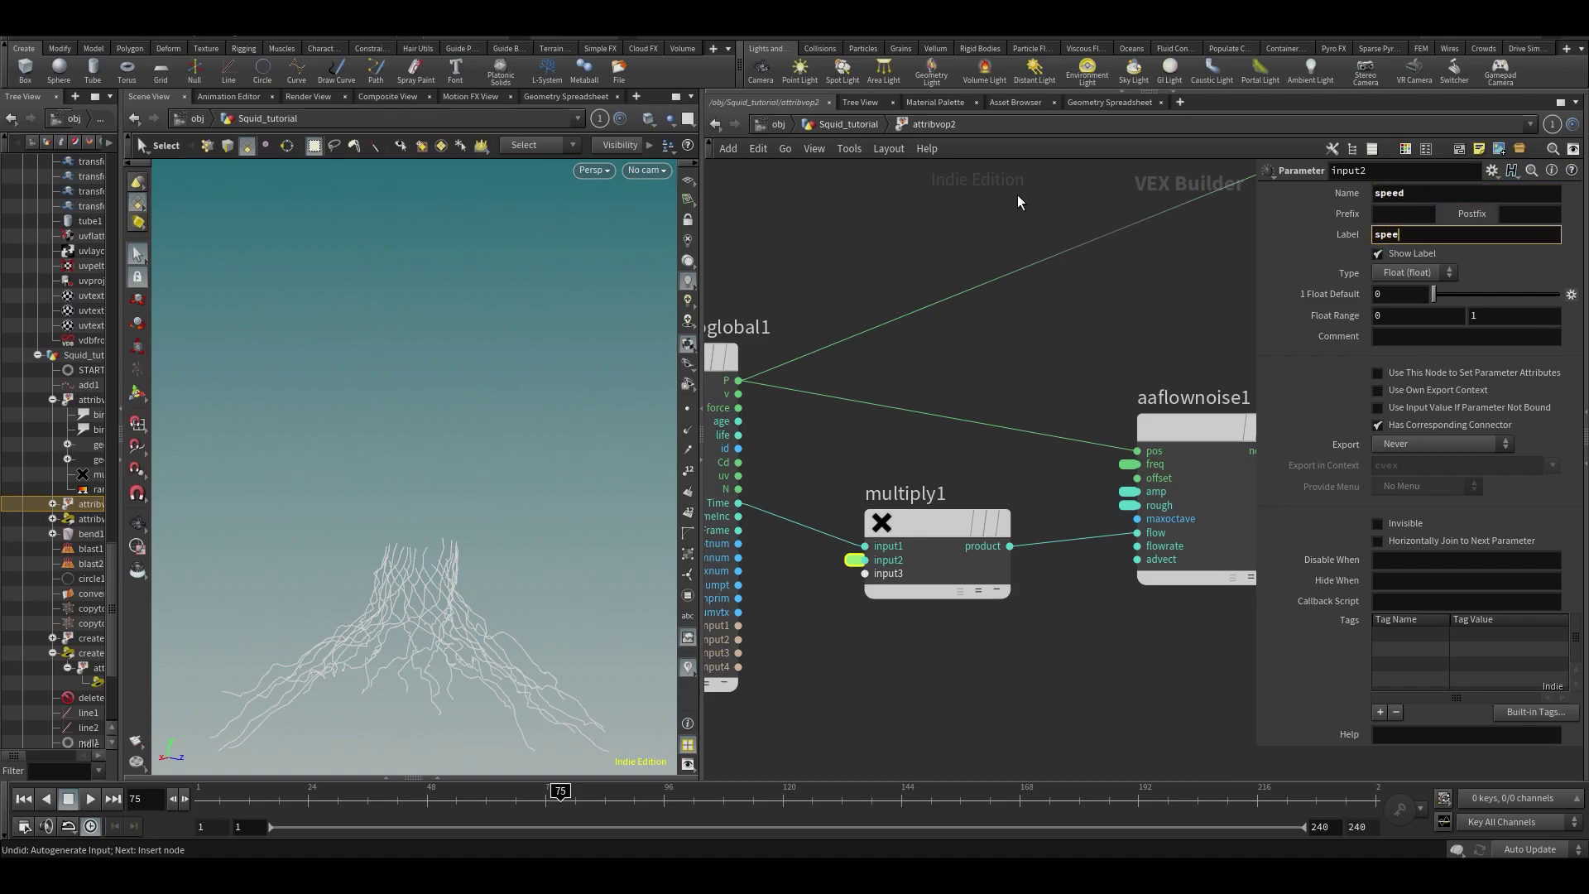
text(u)
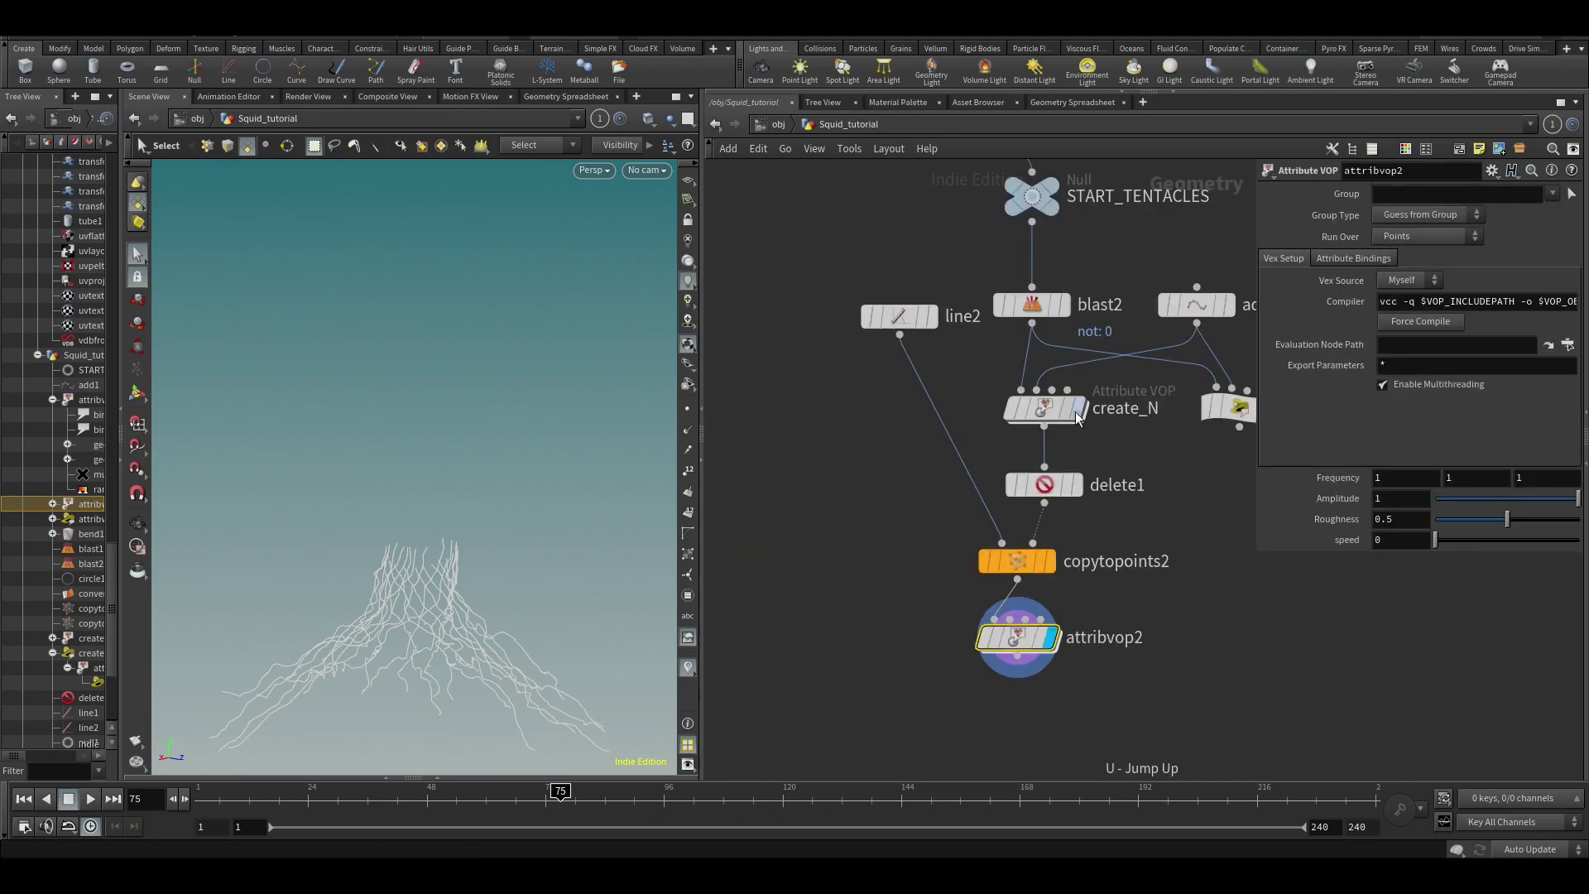
- Try a speed of 0.243 on attribvop2 during playback and look into its network
drag(1443, 538, 1468, 544)
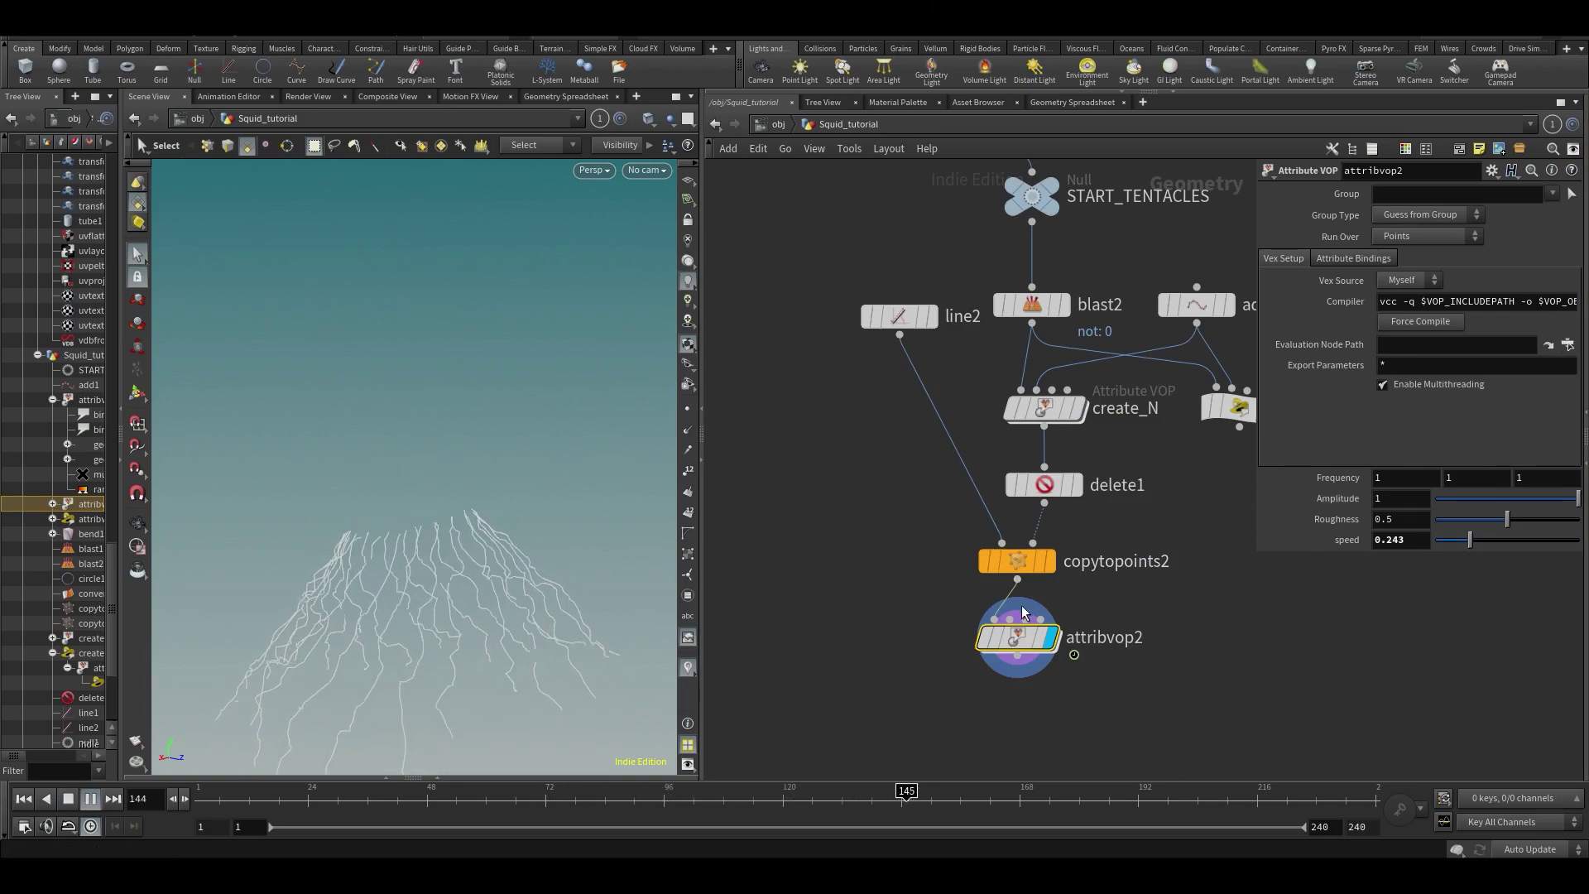
double_click(1020, 634)
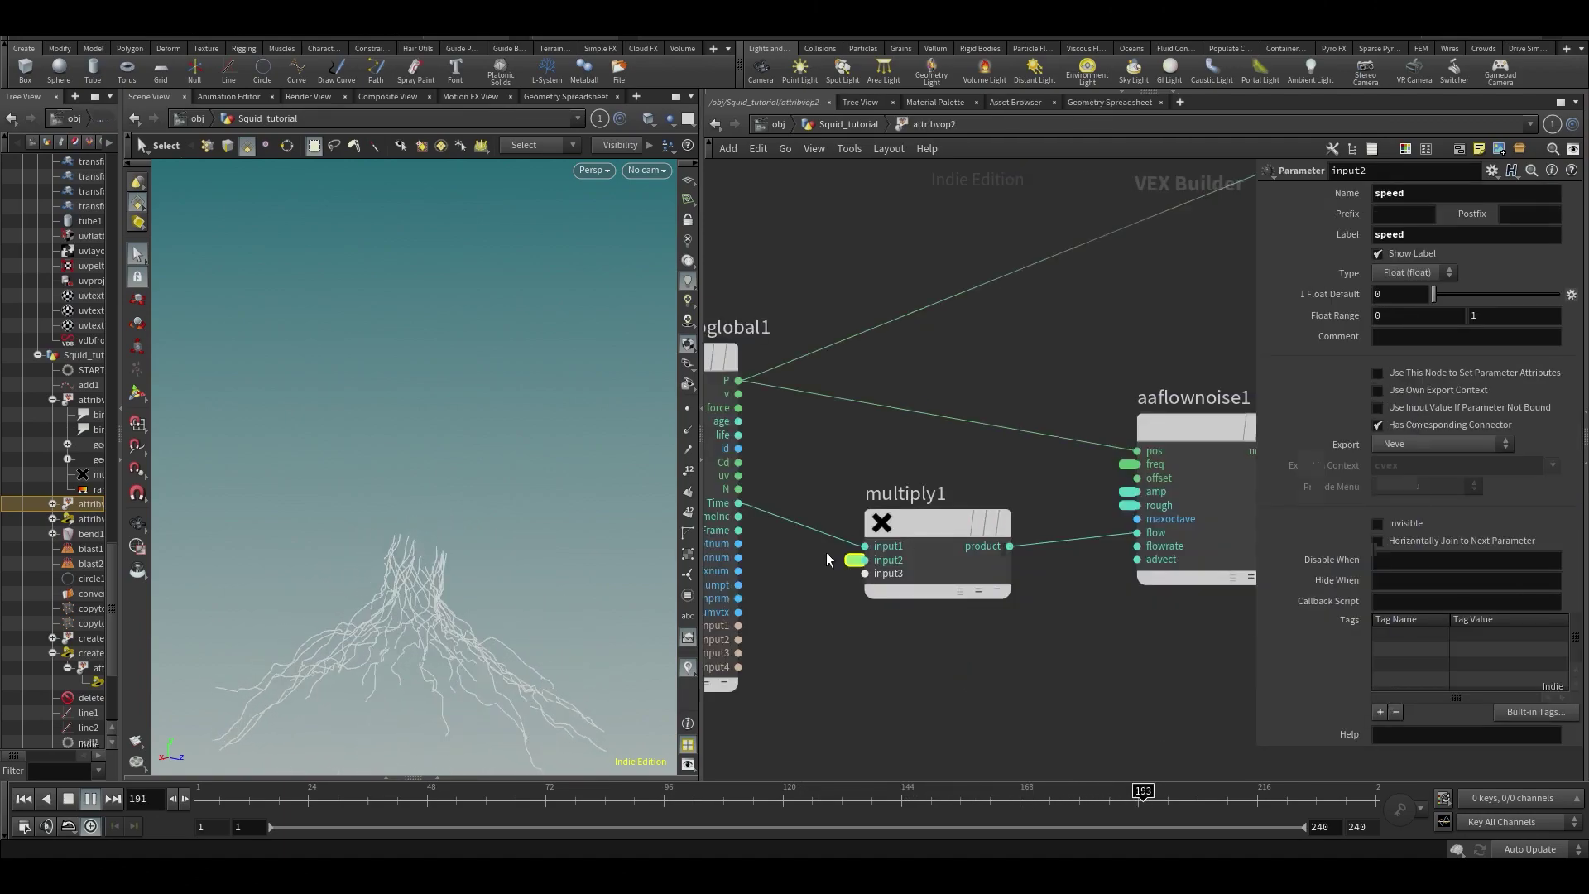
key(u)
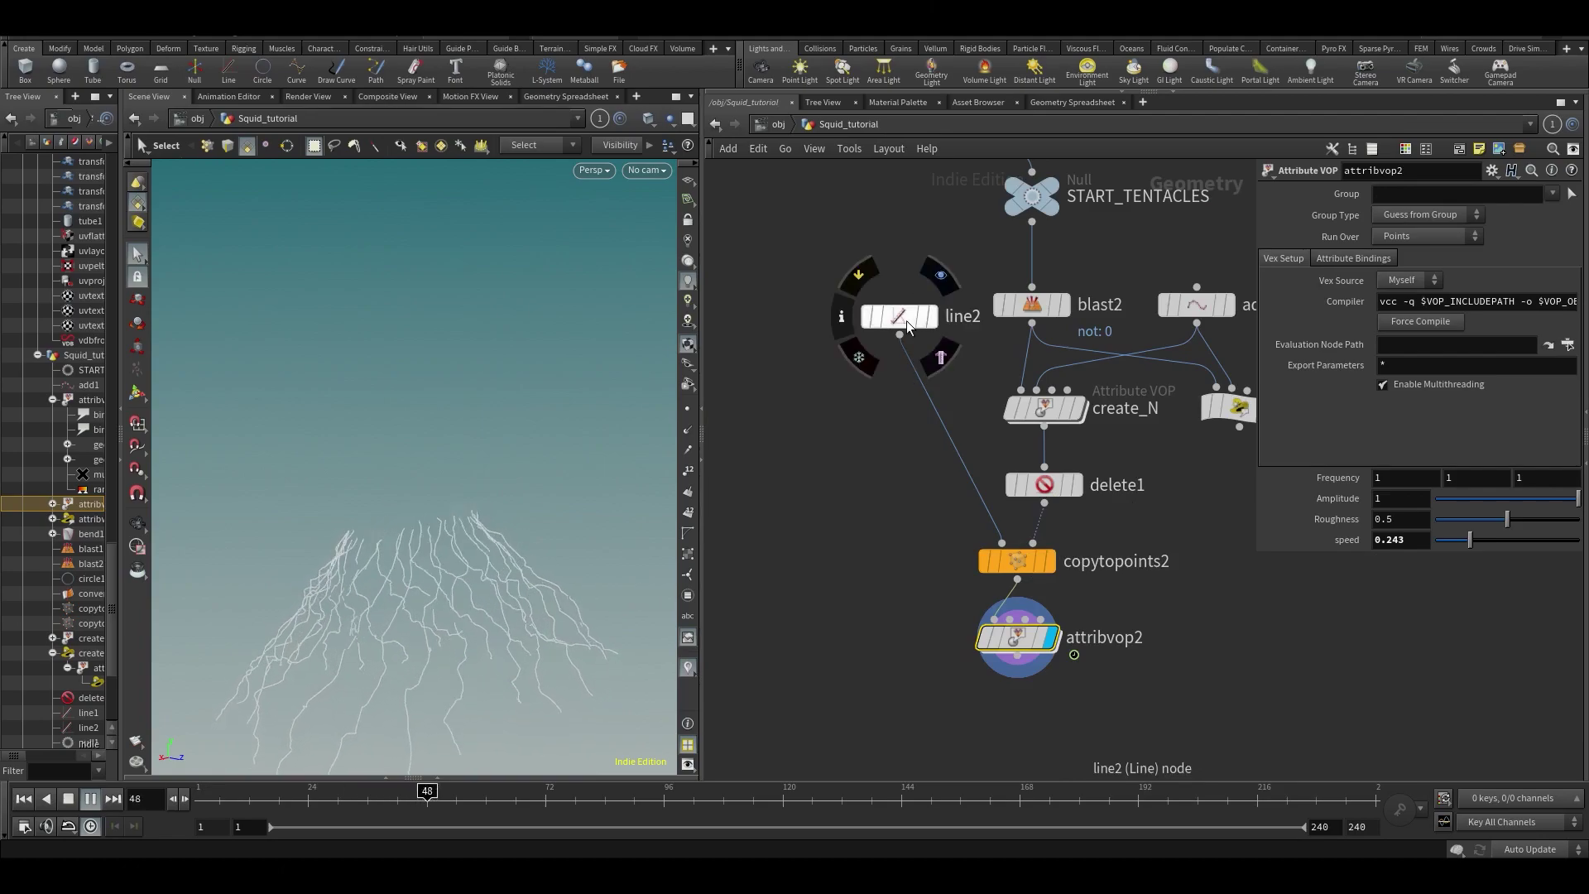
- Try the noise on a single line: connect a new Line node with 21 points to attribvop2
click(1008, 406)
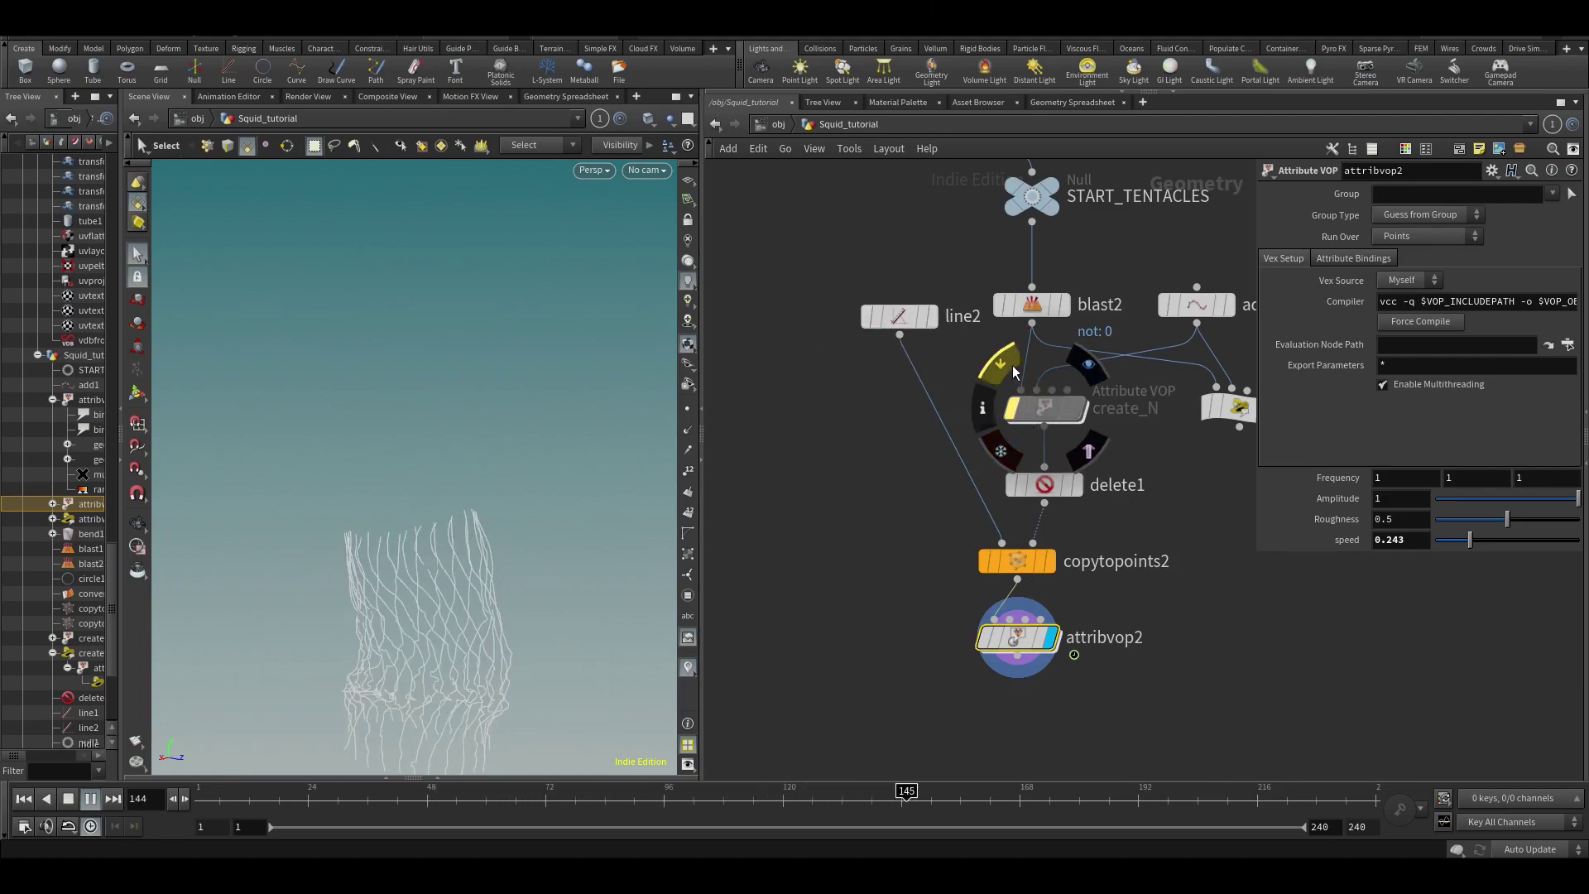
click(1007, 405)
drag(1017, 637, 943, 683)
key(Tab)
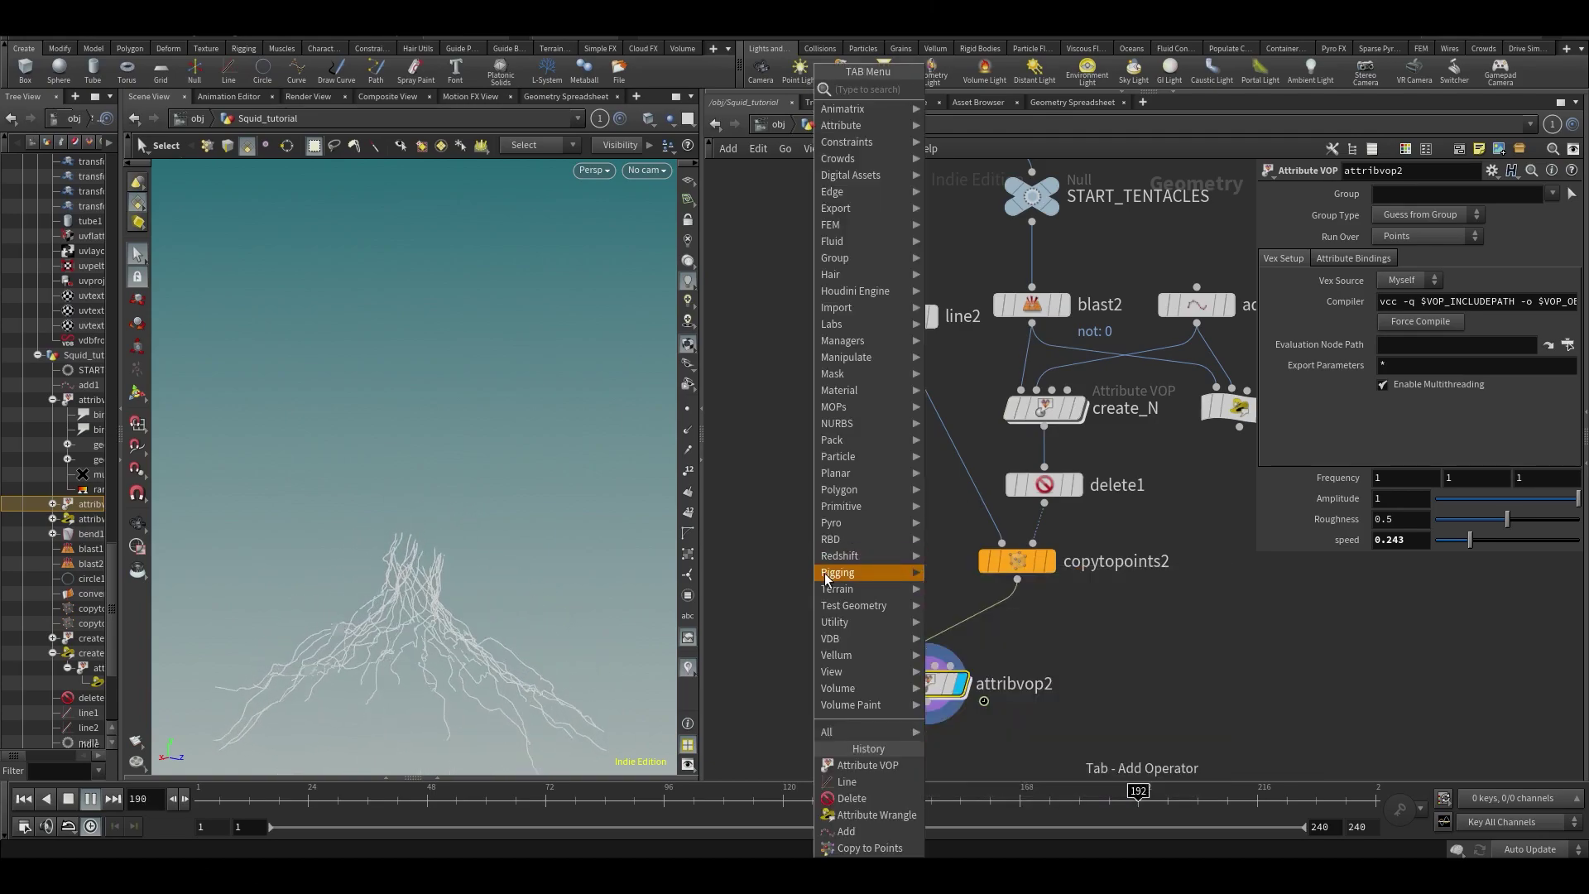
text(lin)
click(953, 88)
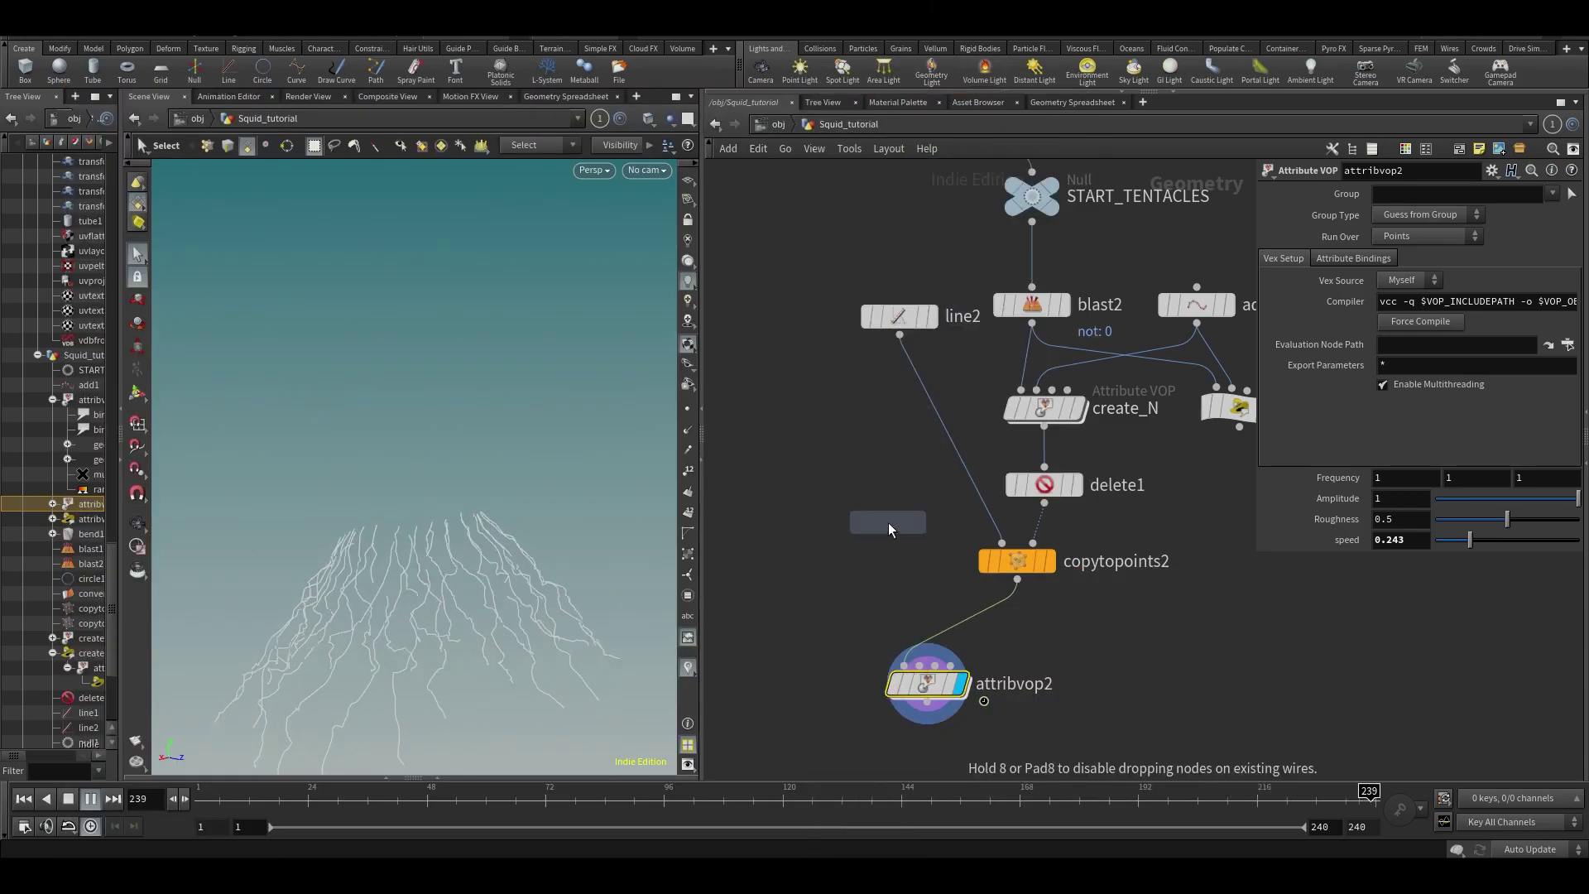
click(887, 522)
click(887, 541)
click(926, 664)
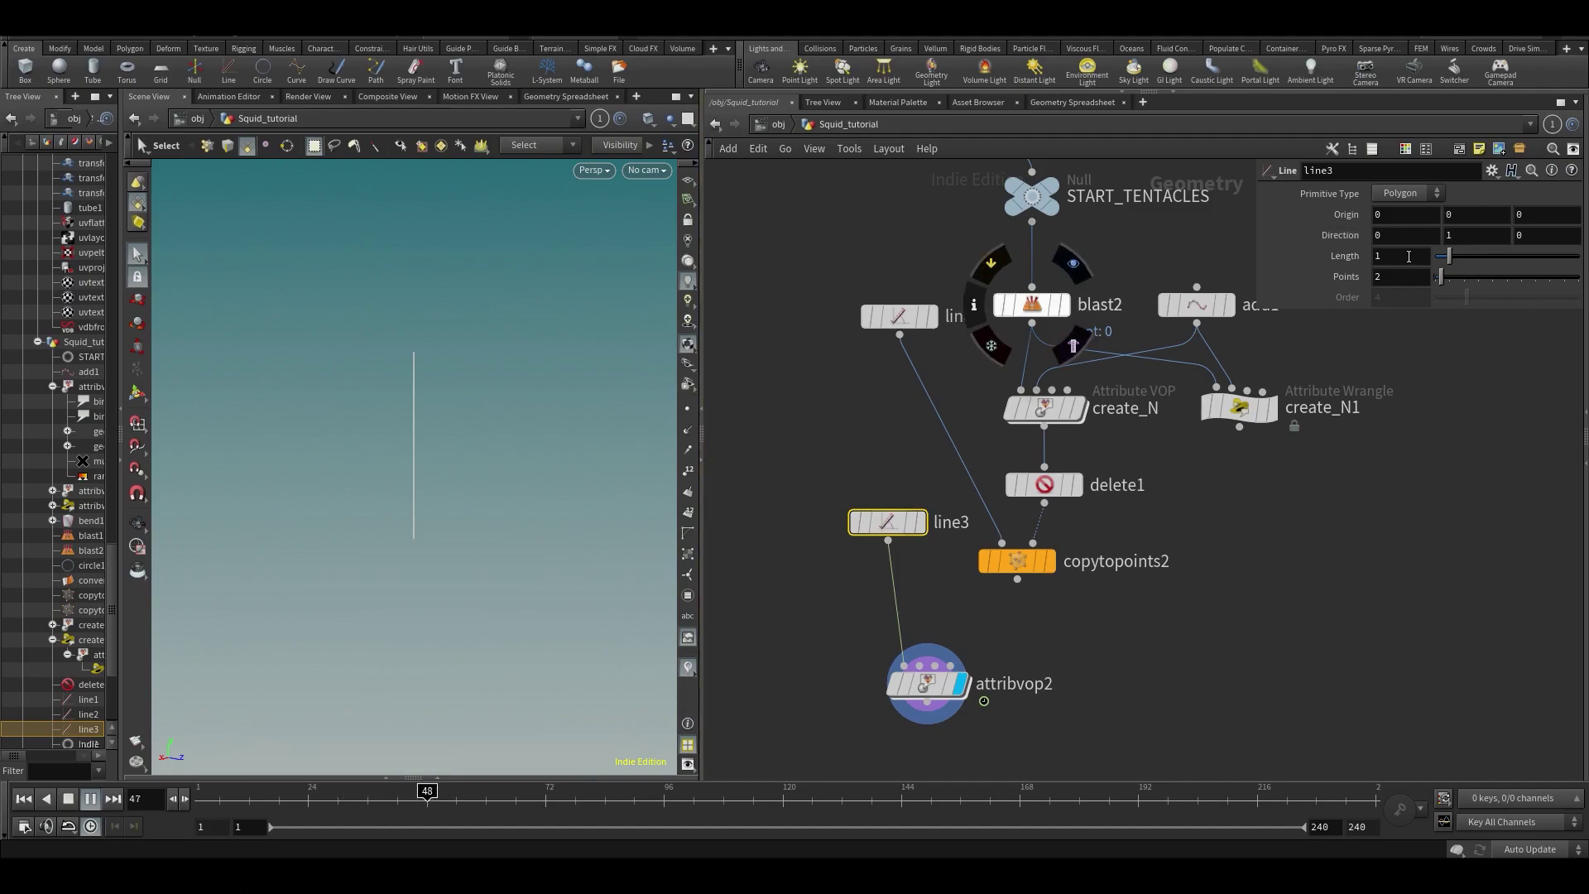
drag(1479, 288, 1496, 285)
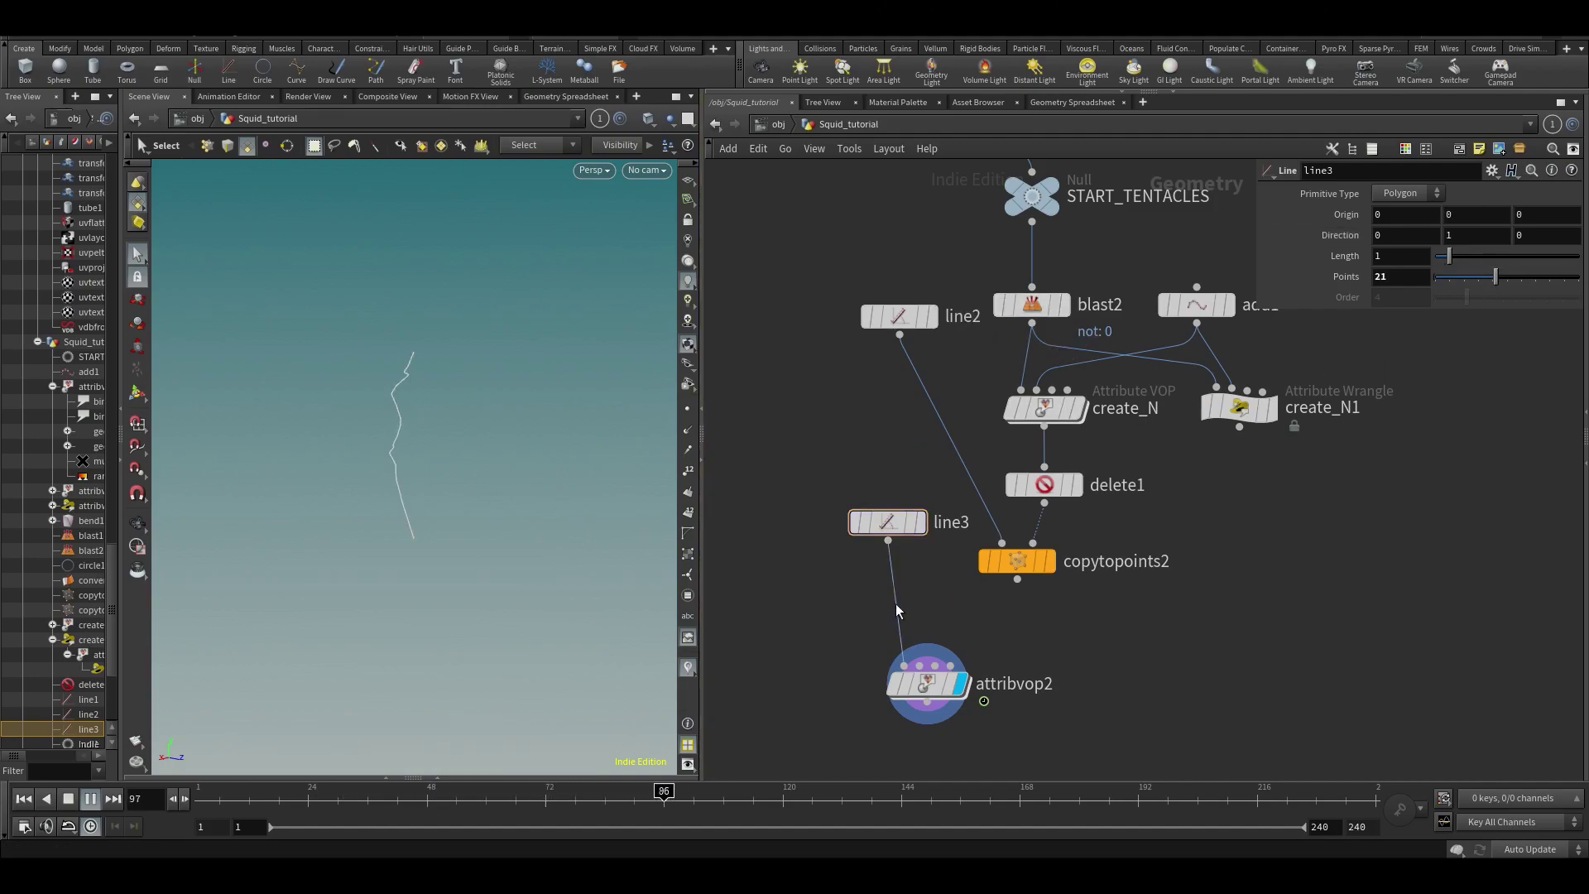
- Delete the test line and feed attribvop2 from copytopoints2 again
drag(891, 583, 882, 584)
key(Delete)
drag(930, 686, 994, 688)
click(995, 652)
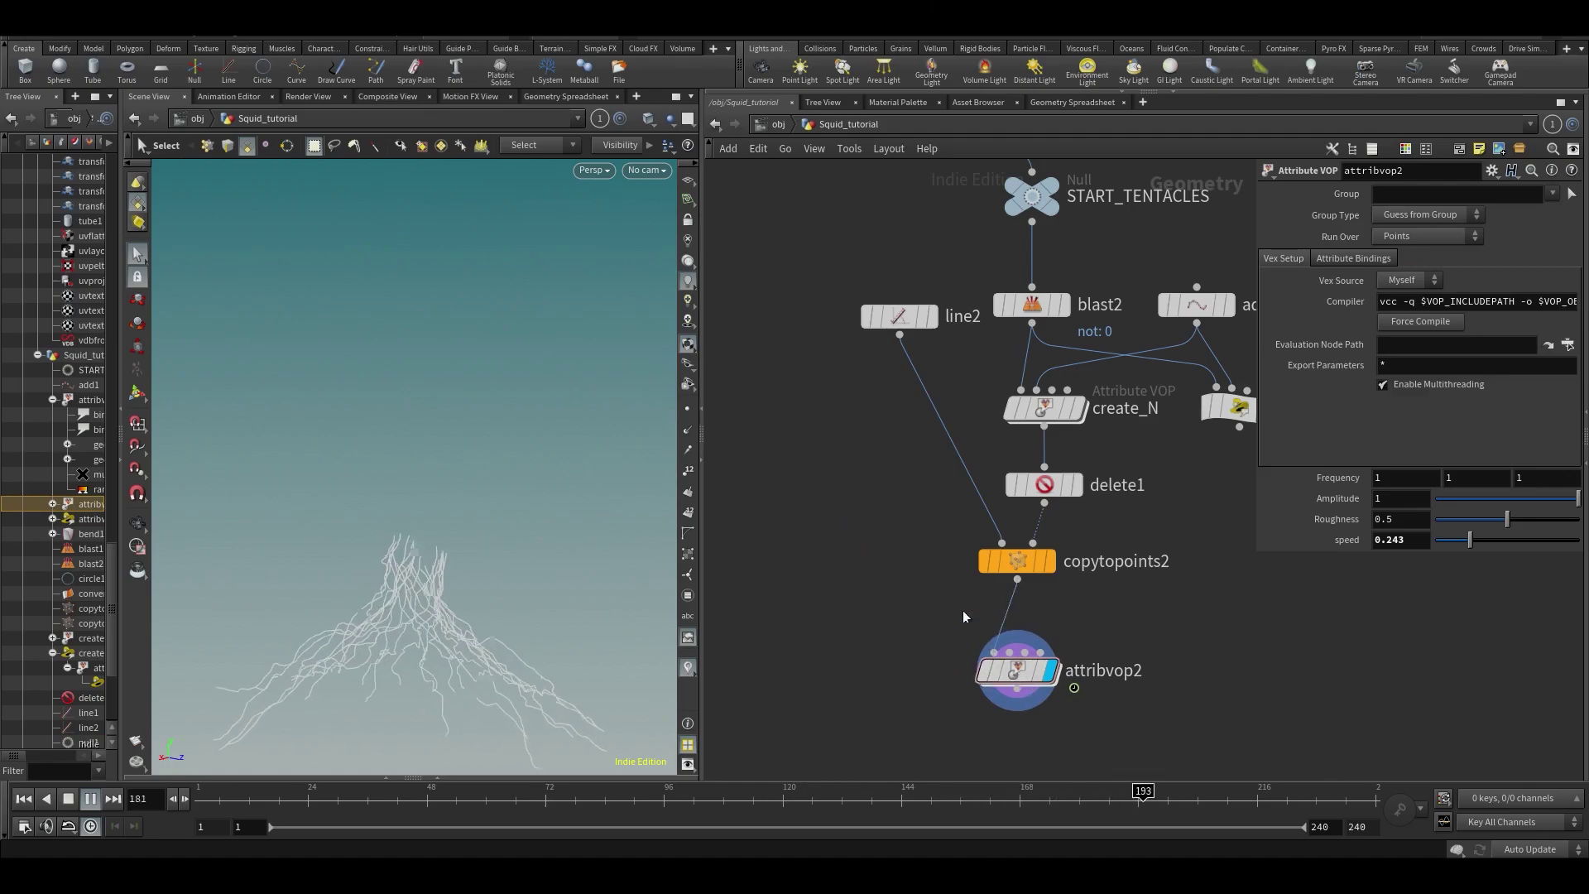
- Set attribvop2's speed to 0.214 and its Roughness to 0.139 for smoother tentacle motion
mouse_move(434, 453)
alt+mouse_down()
mouse_move(489, 301)
mouse_move(482, 414)
mouse_move(503, 342)
mouse_move(446, 474)
mouse_move(442, 447)
alt+mouse_up()
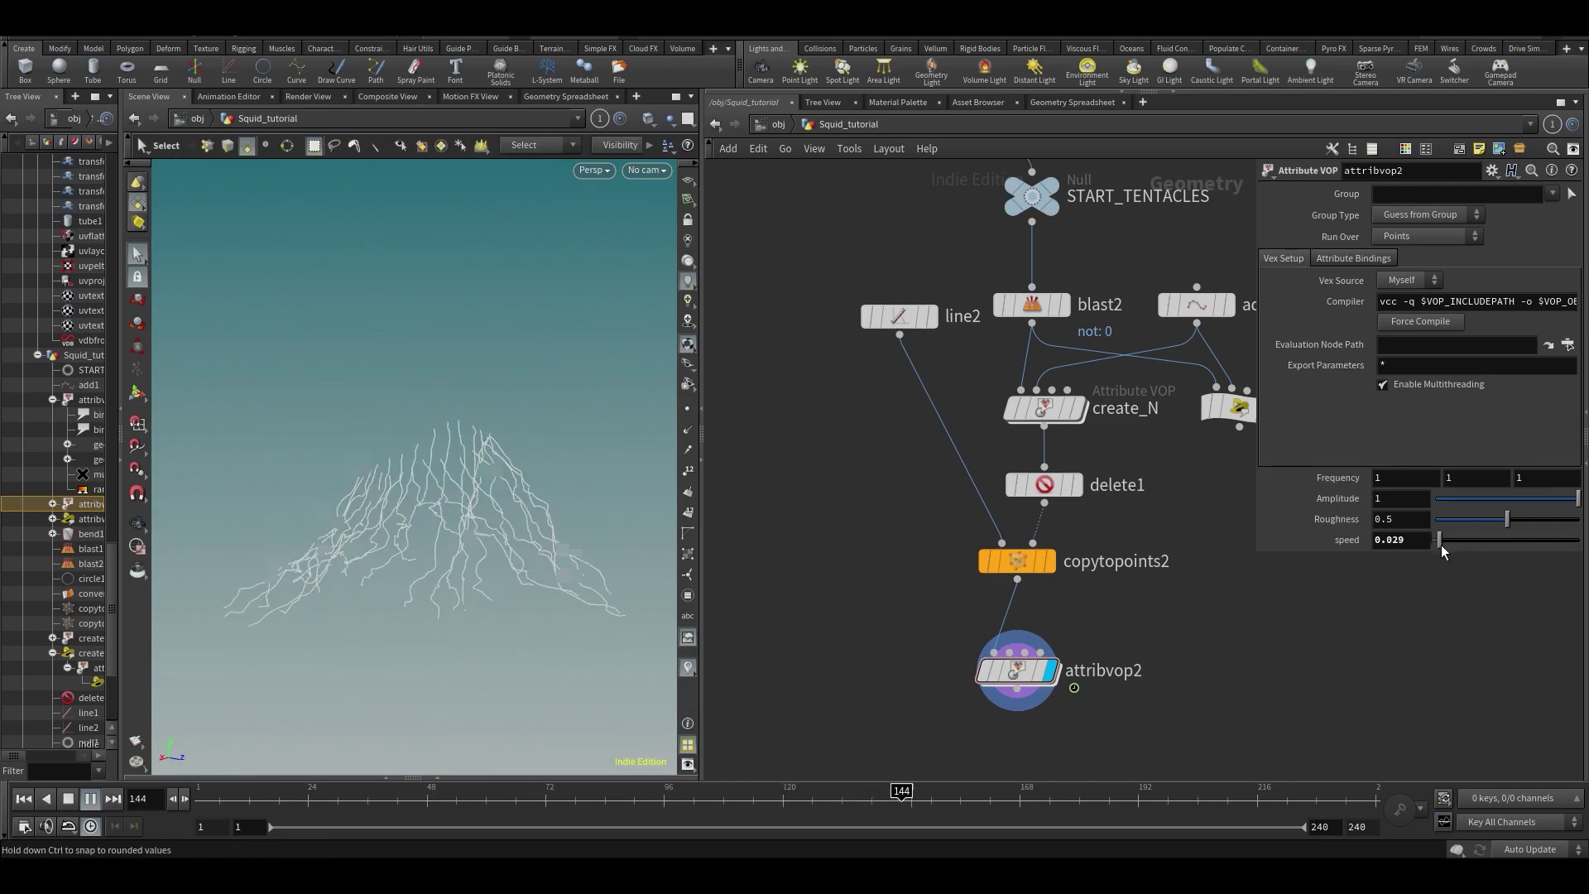
mouse_move(1447, 546)
mouse_down()
mouse_move(1465, 548)
mouse_move(1455, 527)
mouse_up()
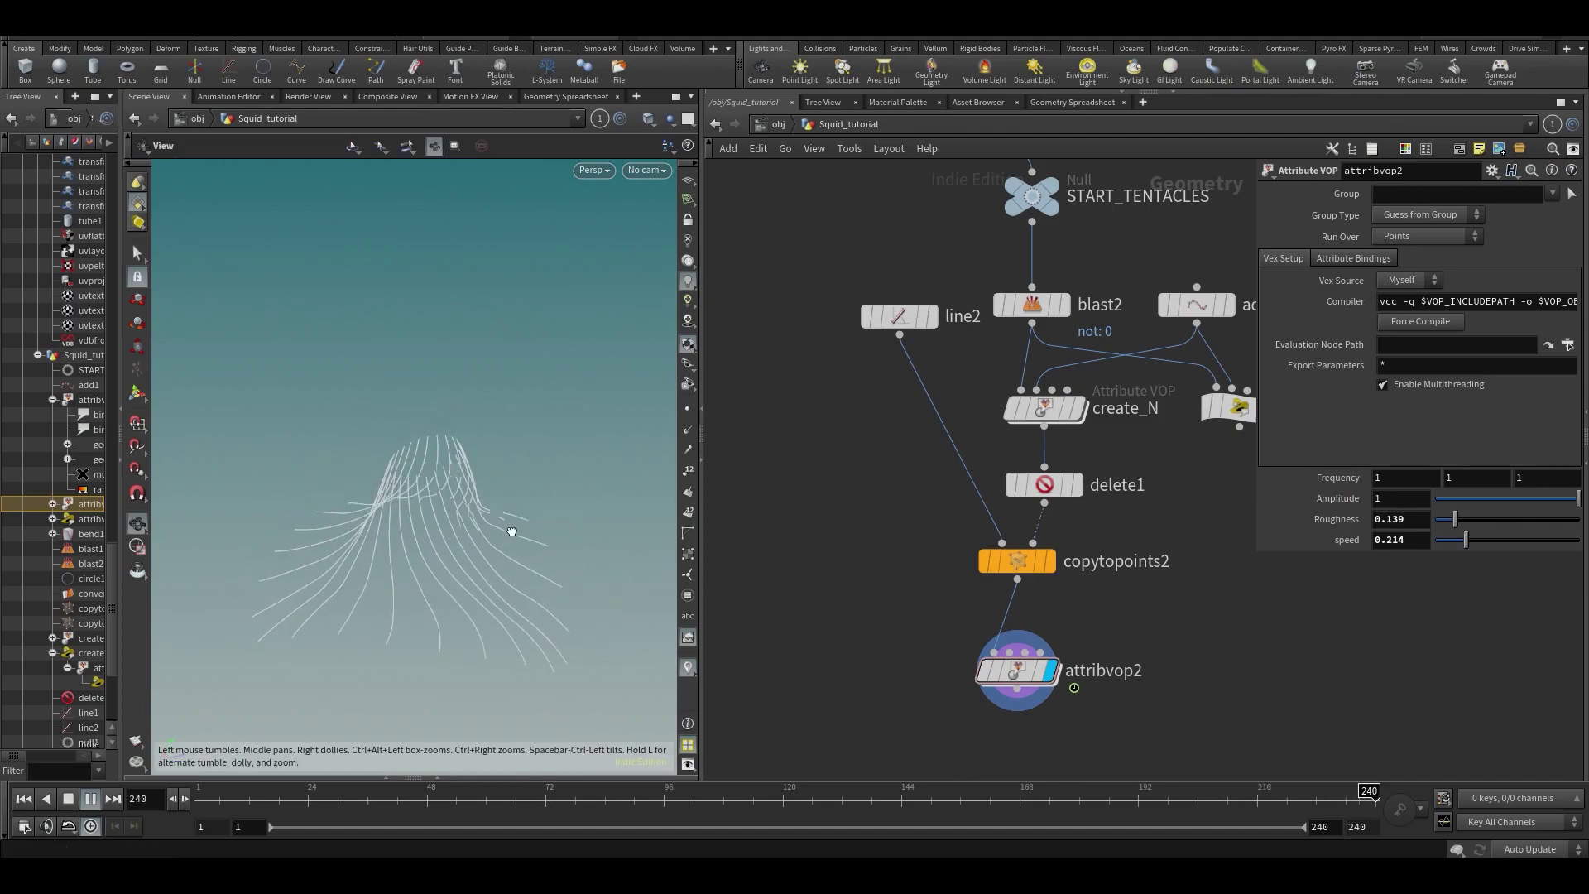
key(s)
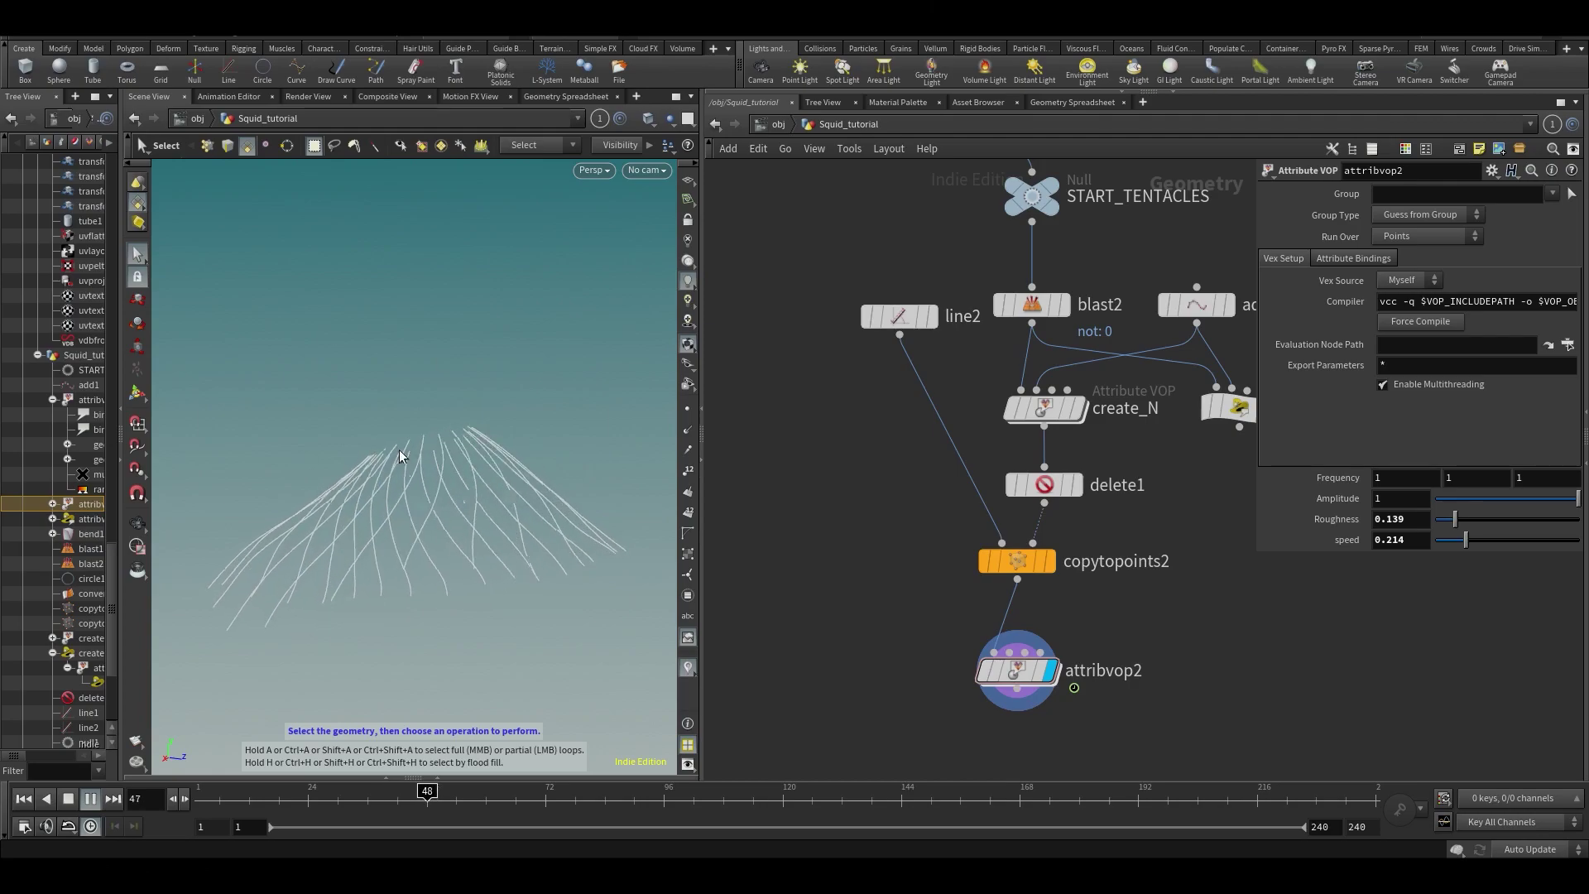
key(Escape)
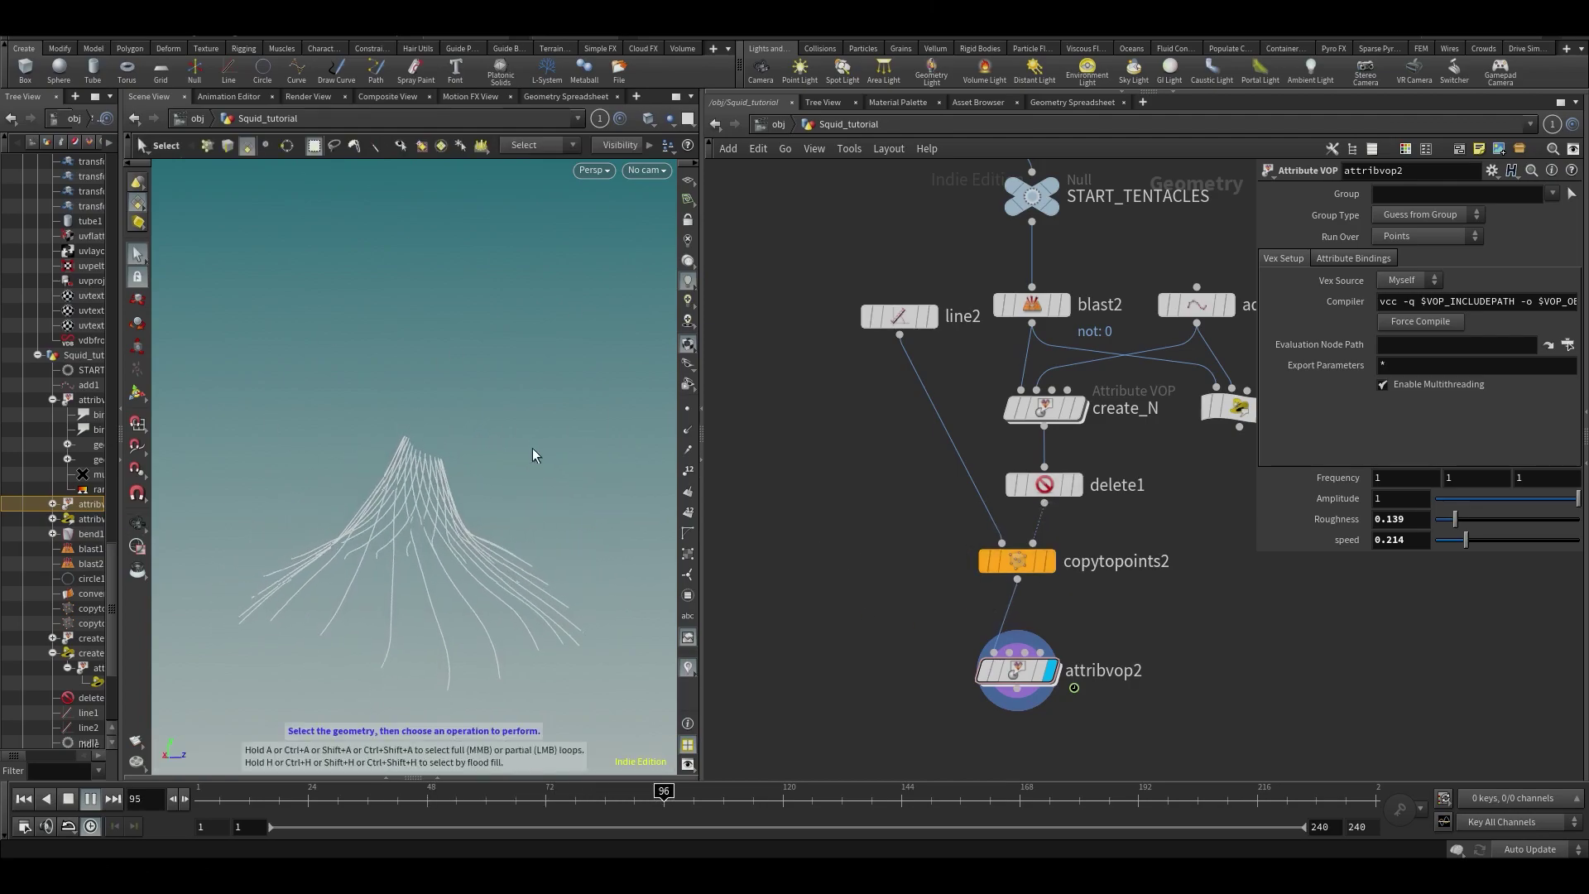
key(s)
- Show bend1 as a template so the squid body appears together with the tentacles
middle_drag(846, 364, 834, 683)
scroll(857, 509, down, 3)
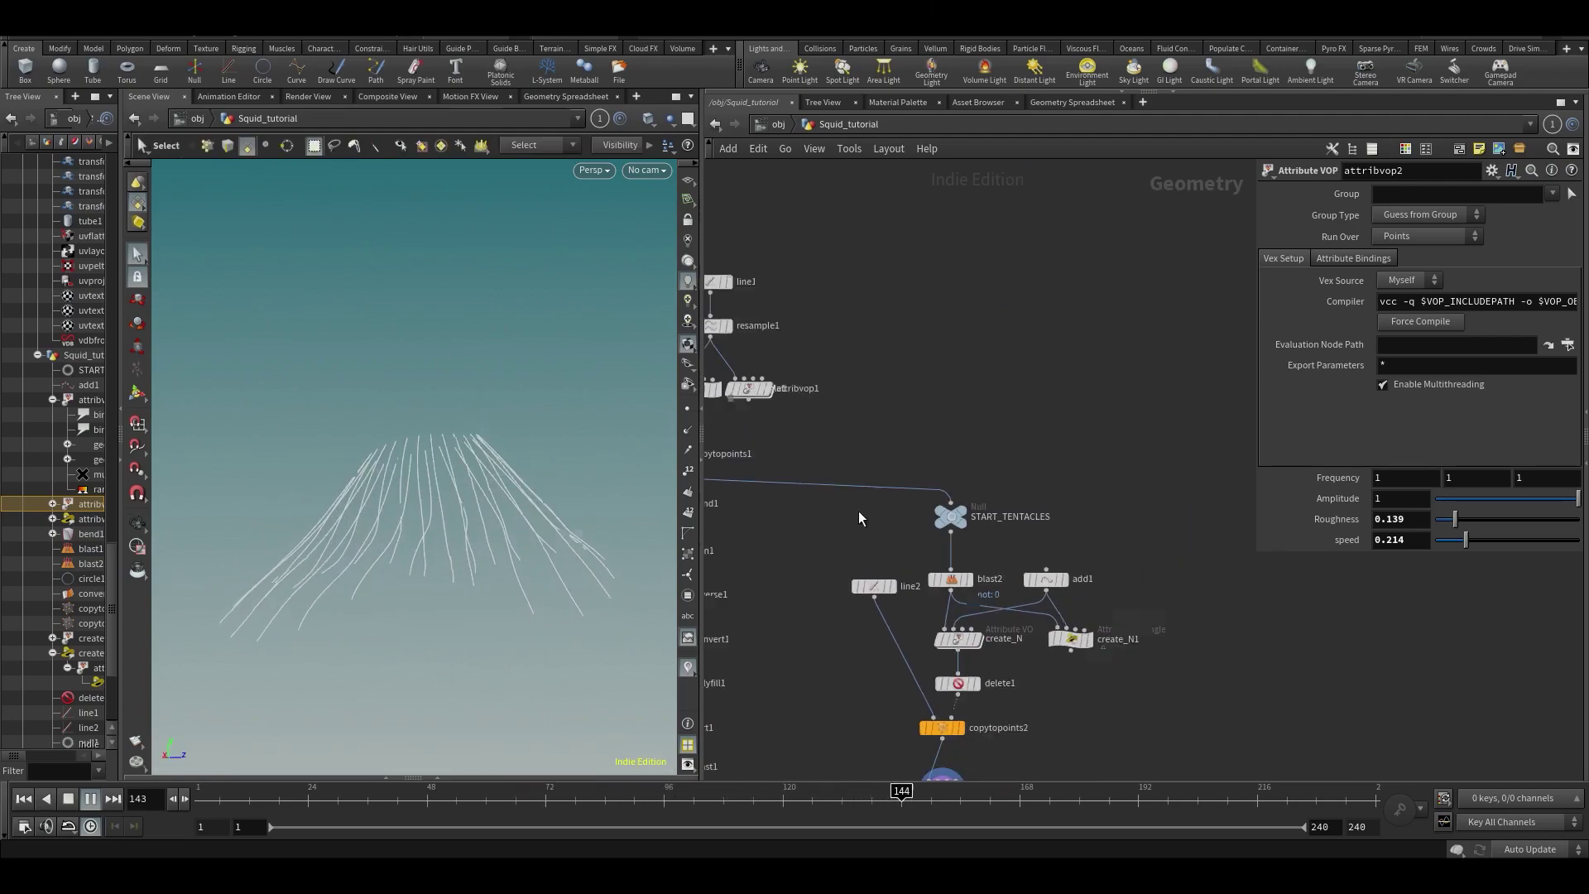
middle_drag(857, 509, 1013, 499)
click(837, 492)
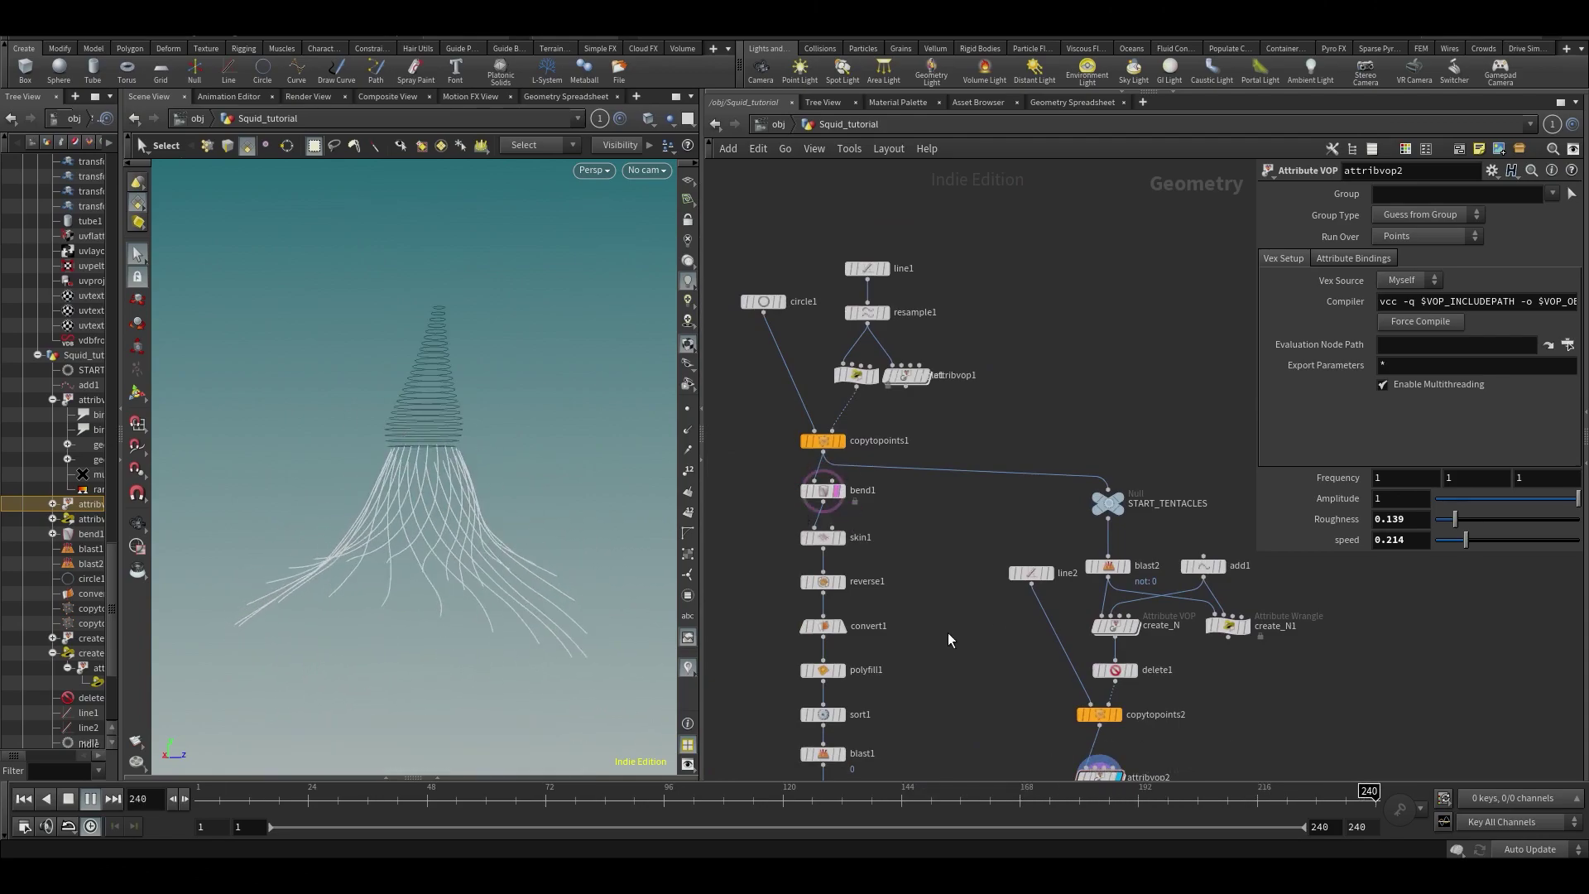
- Reopen attribvop2's network in a maximized pane and stop the playback at frame 113
middle_drag(997, 692, 912, 525)
scroll(1065, 614, up, 3)
double_click(977, 606)
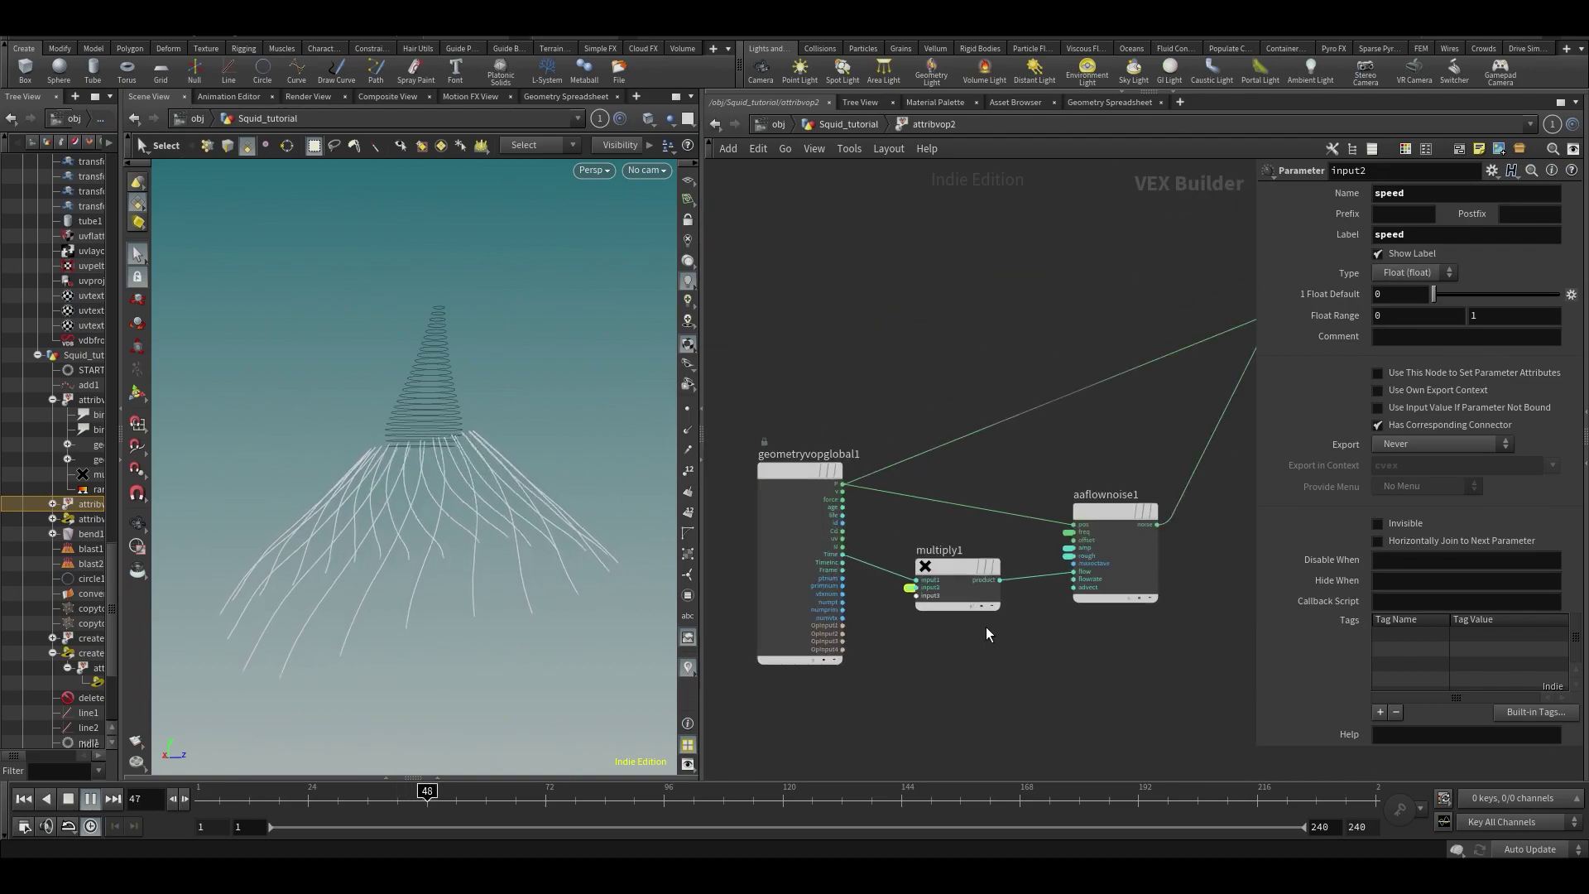
key(ctrl+b)
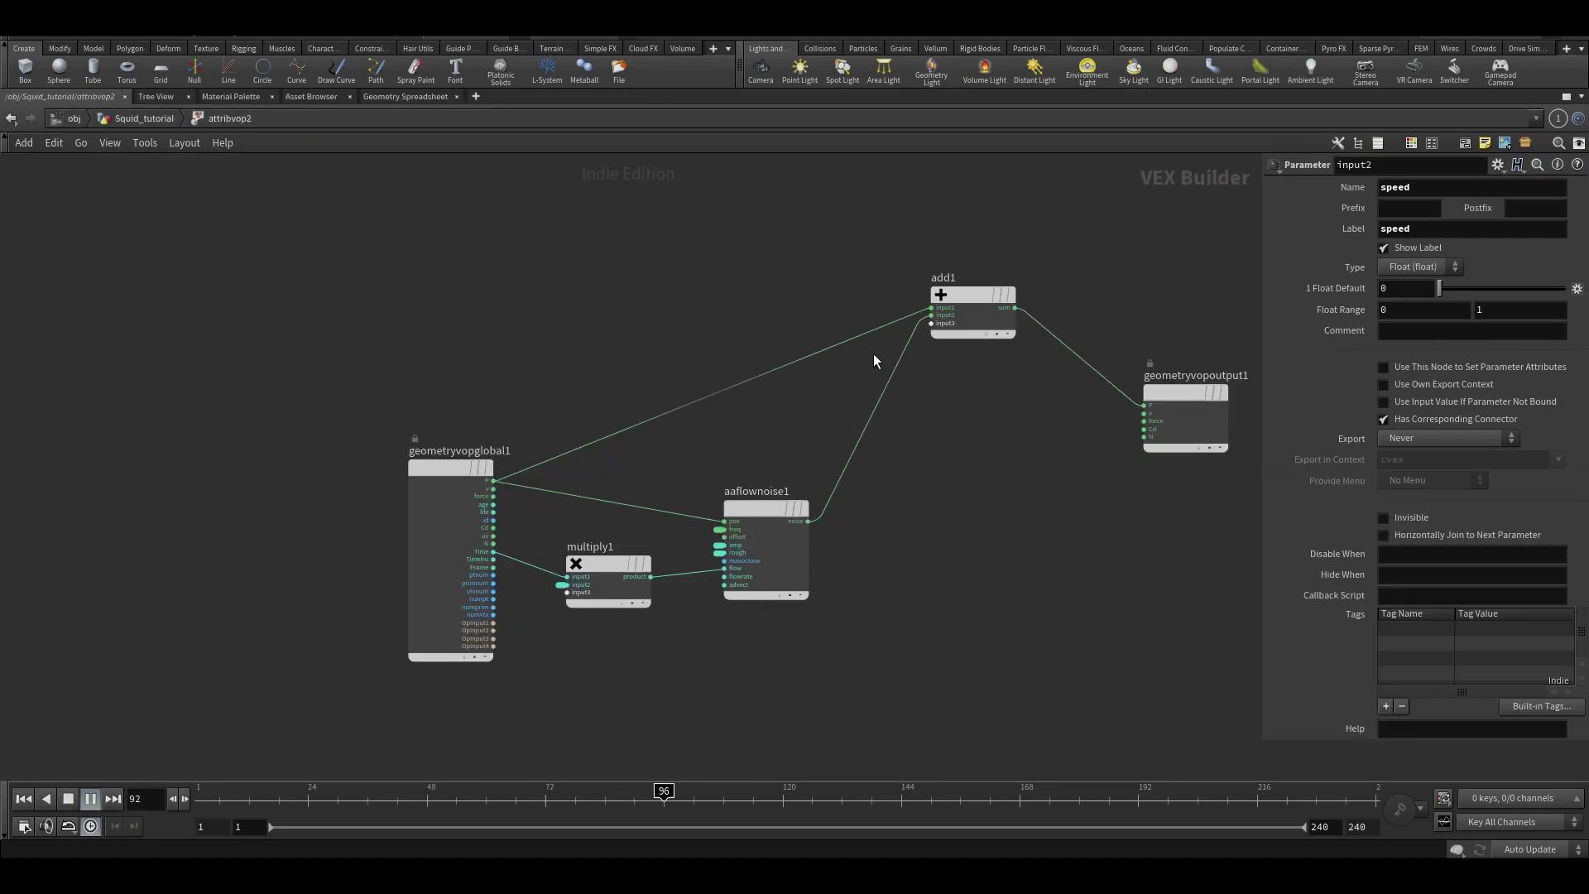
click(746, 792)
scroll(761, 527, up, 3)
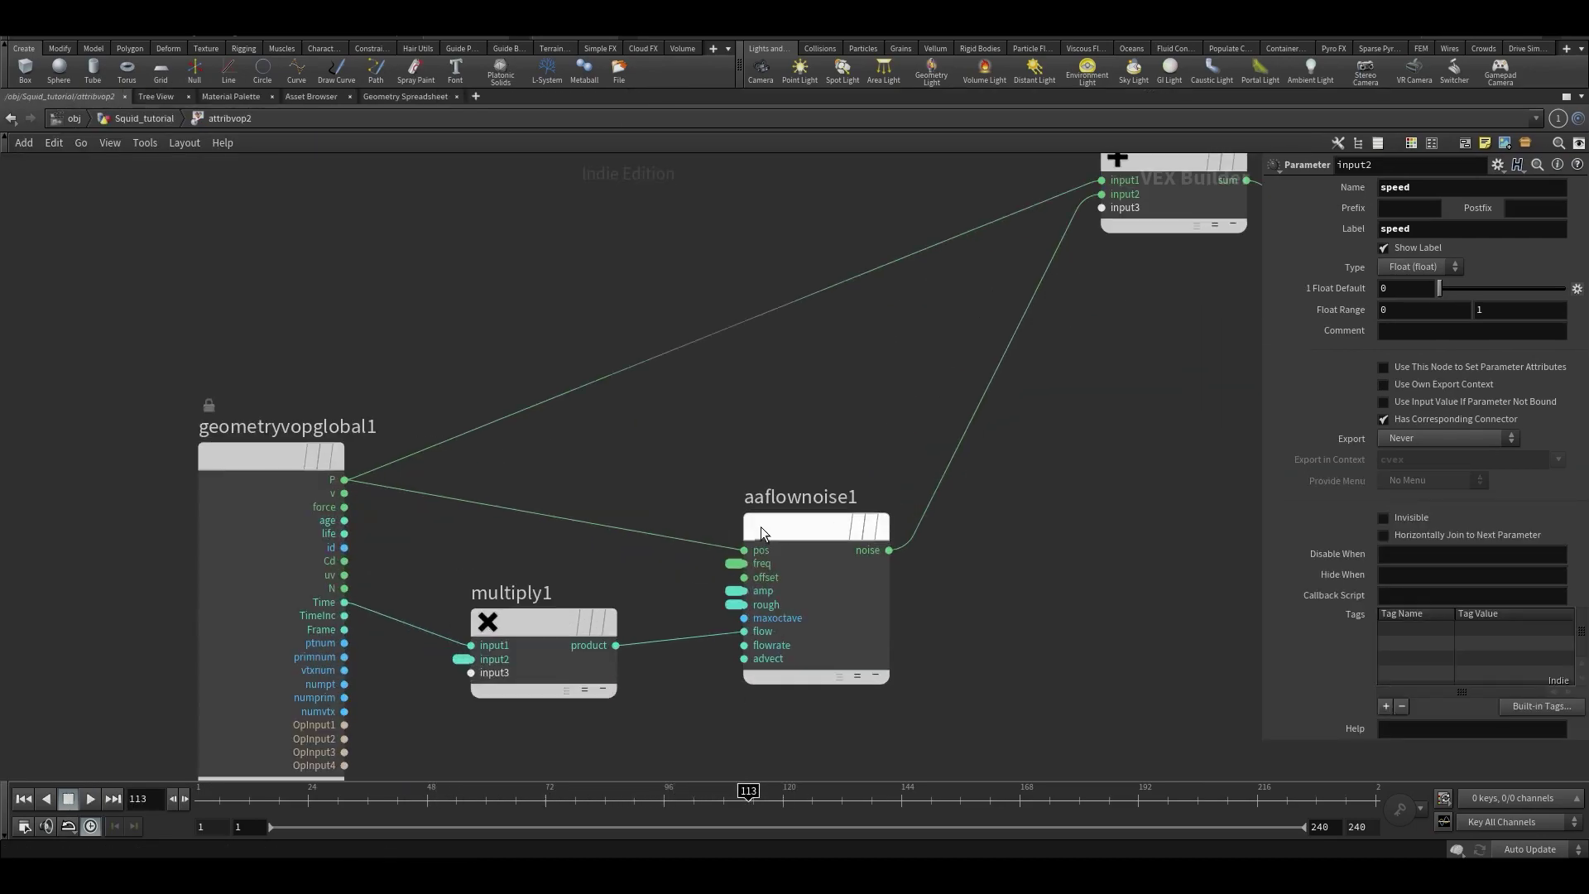
- Expand the flow noise's Amplitude parameter into its own node, place it above the network and shift the global node aside
double_click(725, 590)
middle_drag(760, 452, 887, 634)
scroll(918, 609, down, 3)
drag(796, 612, 703, 343)
drag(671, 626, 493, 634)
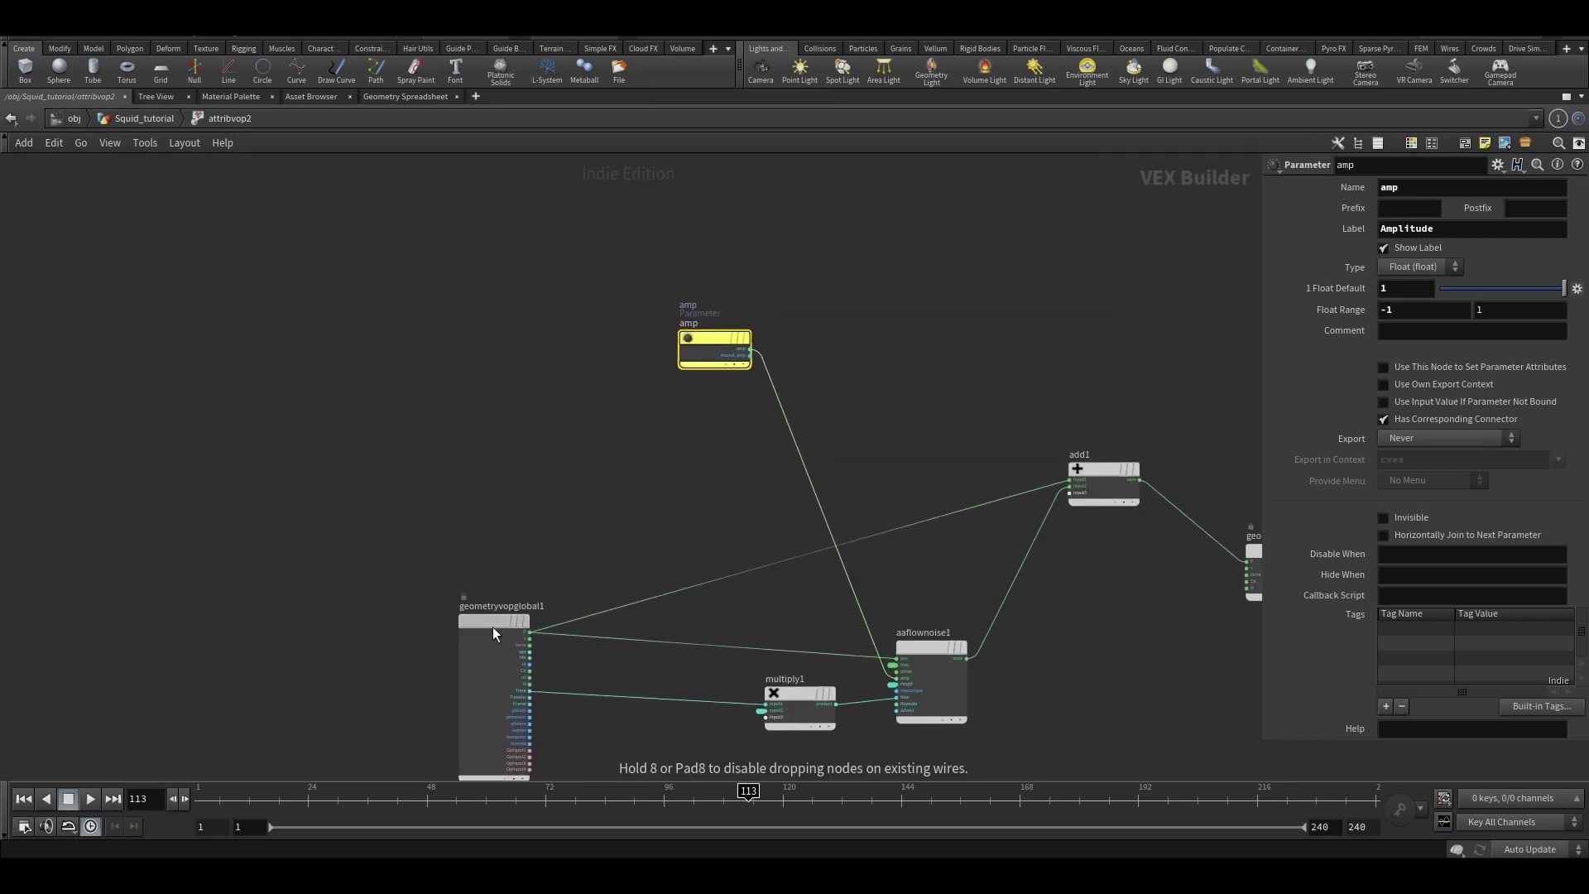
- Add a Bind node above the global node and set its Name to curveu
key(Tab)
text(bind)
key(Return)
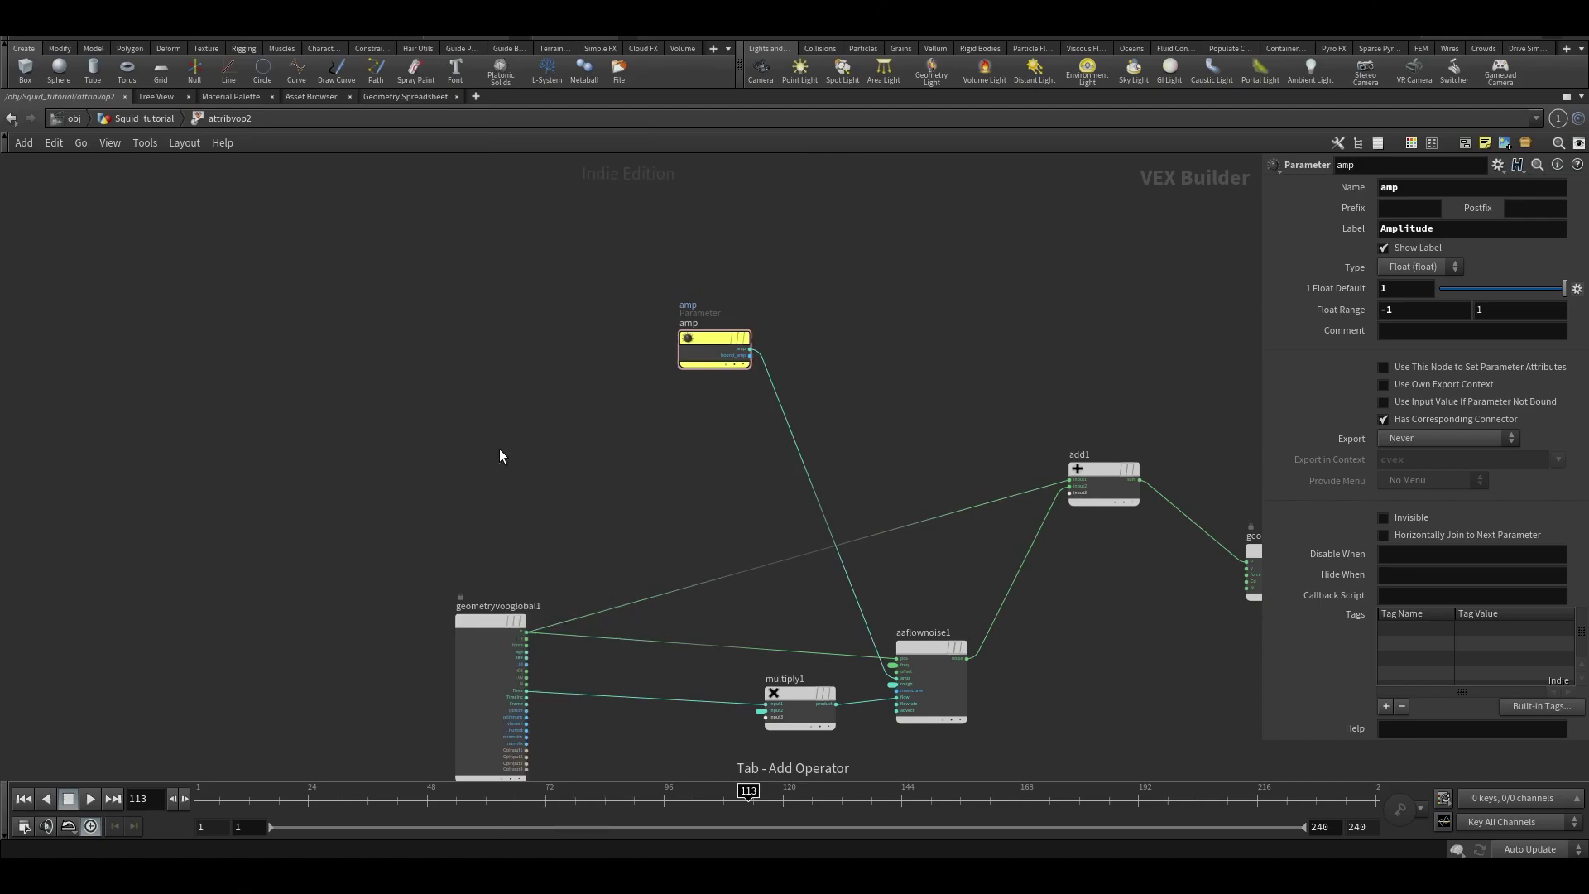
click(500, 455)
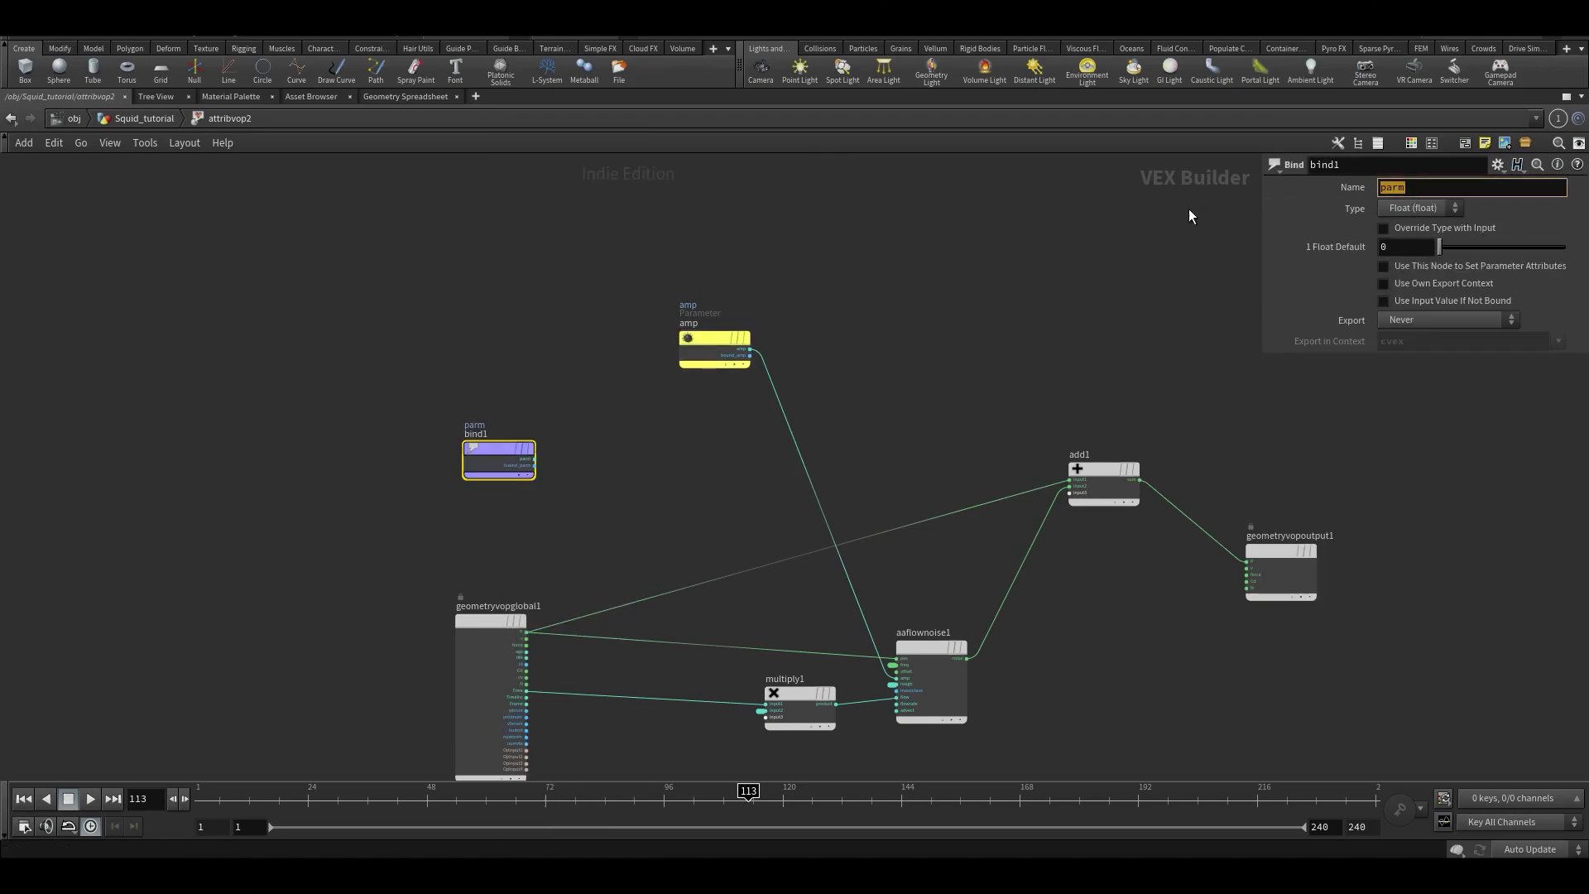
text(curveu)
key(Return)
- Inspect the tentacle points' curveu values in the Geometry Spreadsheet and return to the VOP network
click(392, 98)
click(315, 162)
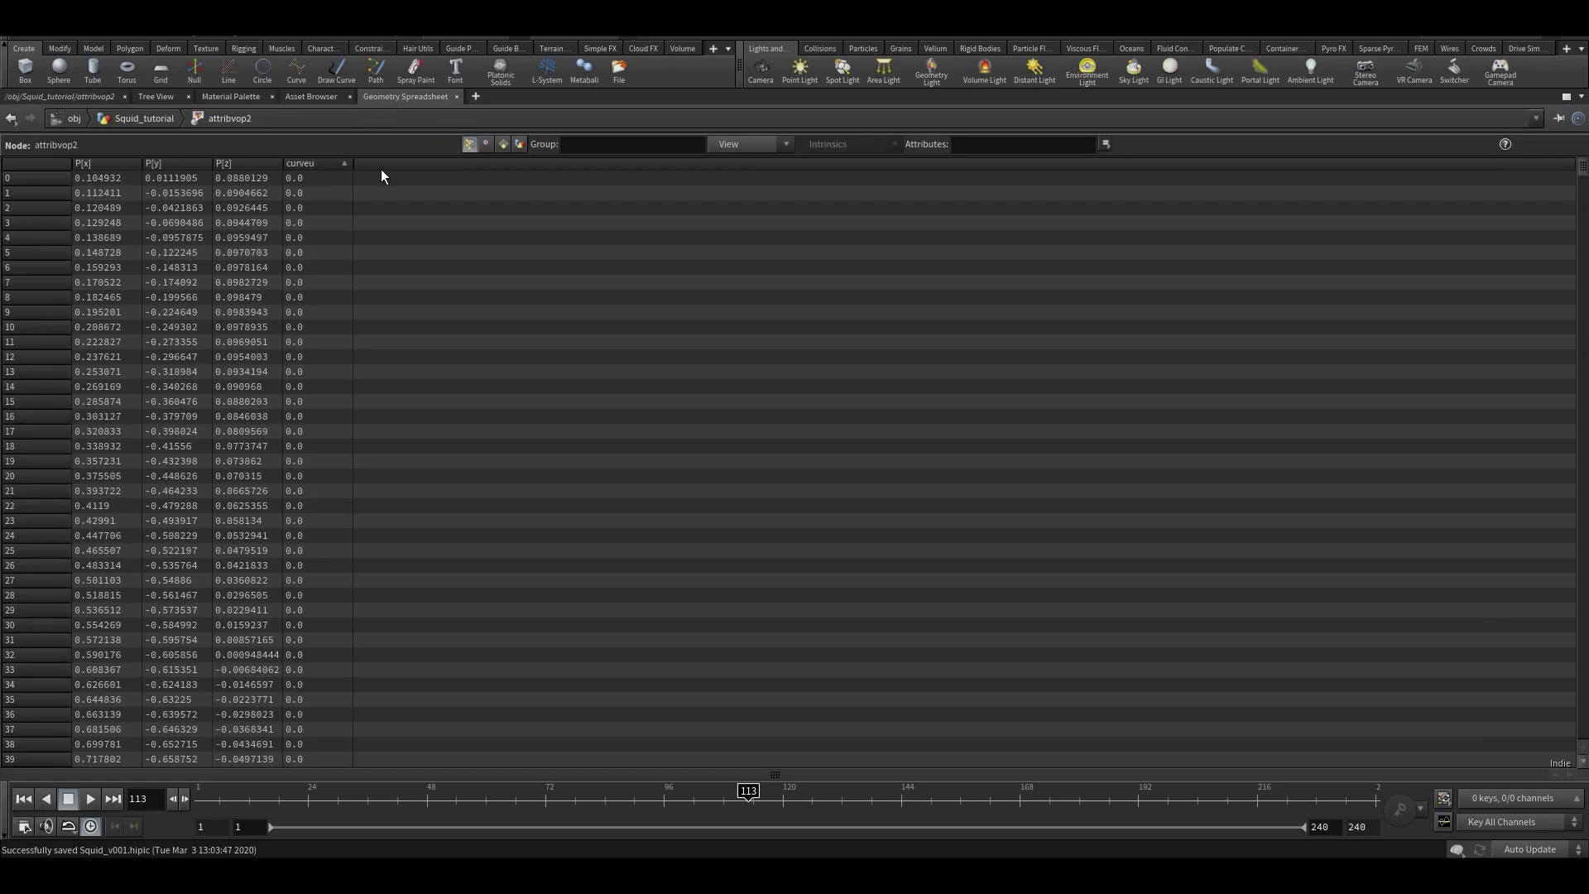
drag(1583, 169, 1577, 350)
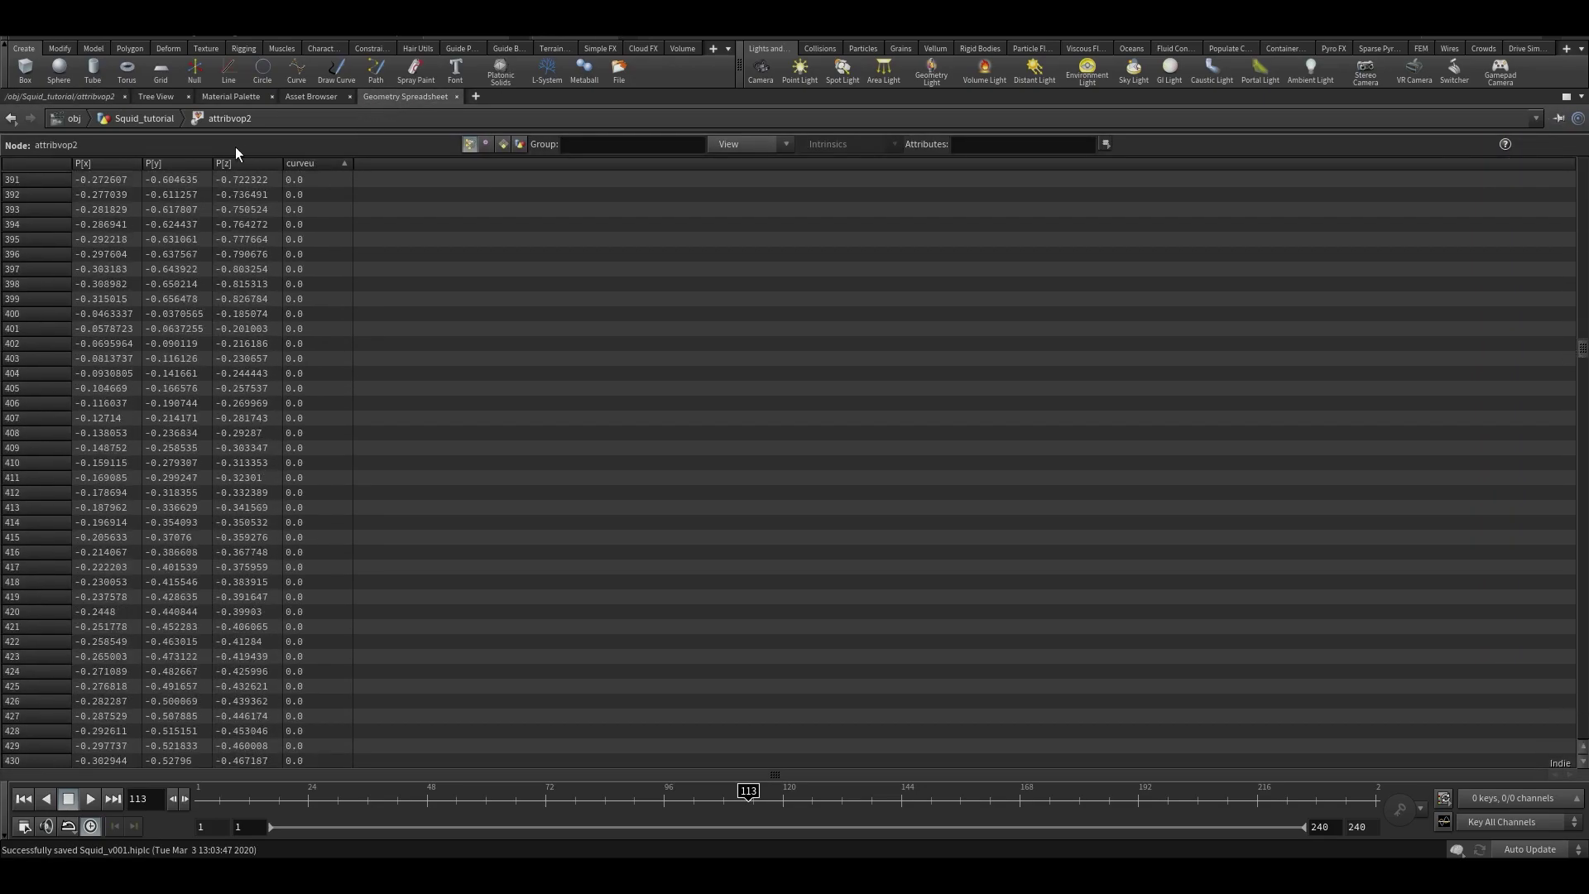
click(27, 101)
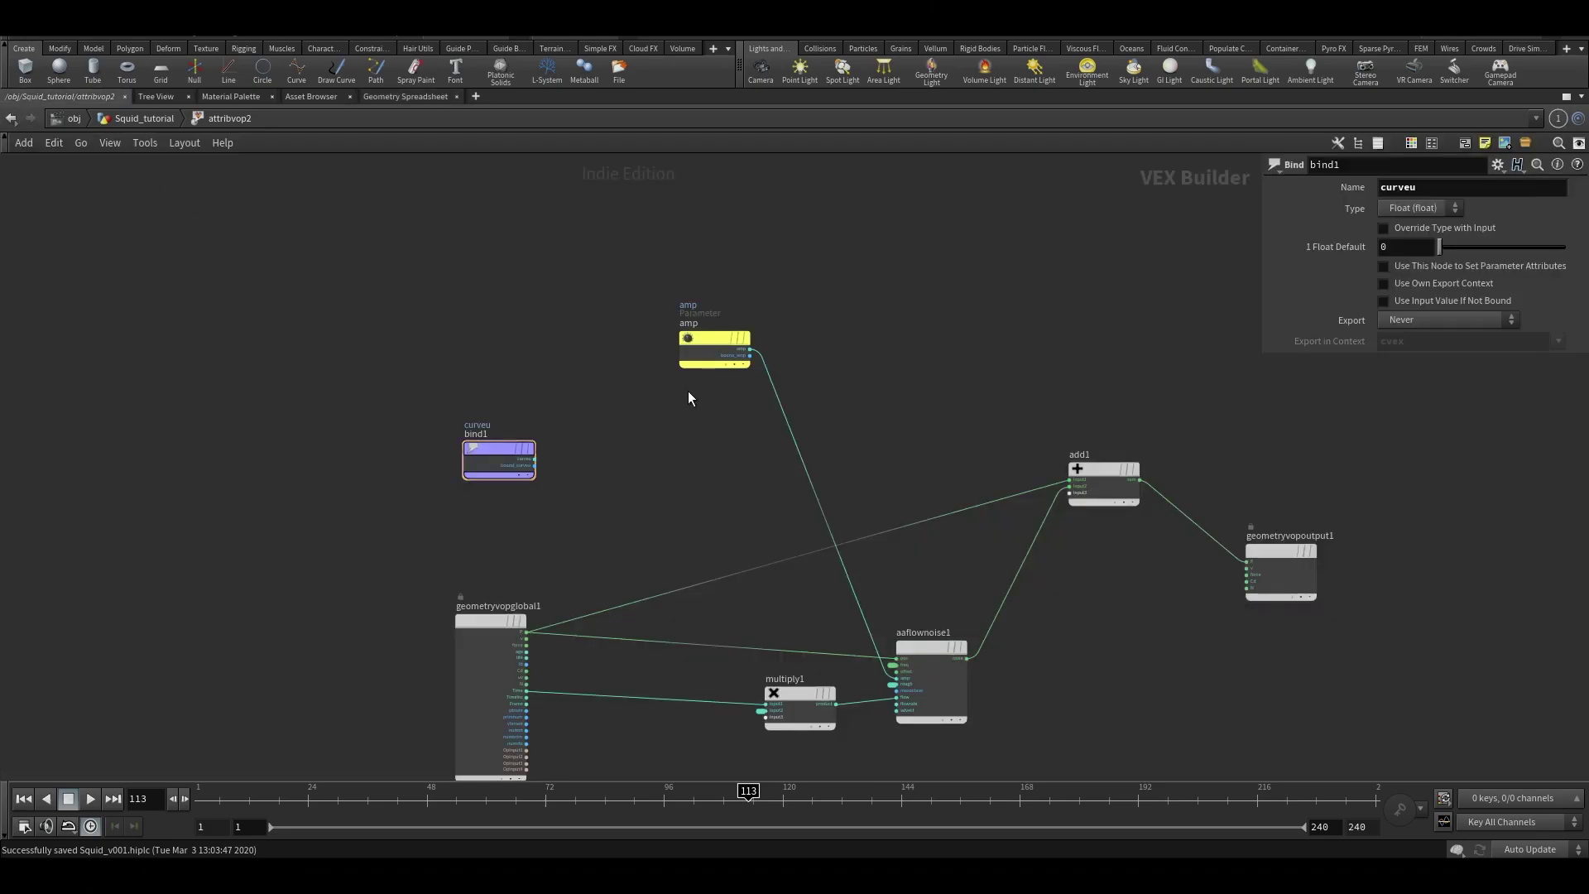
- Return to the Squid_tutorial network, insert a Resample node between line2 and copytopoints2 and display it
key(ctrl+b)
key(u)
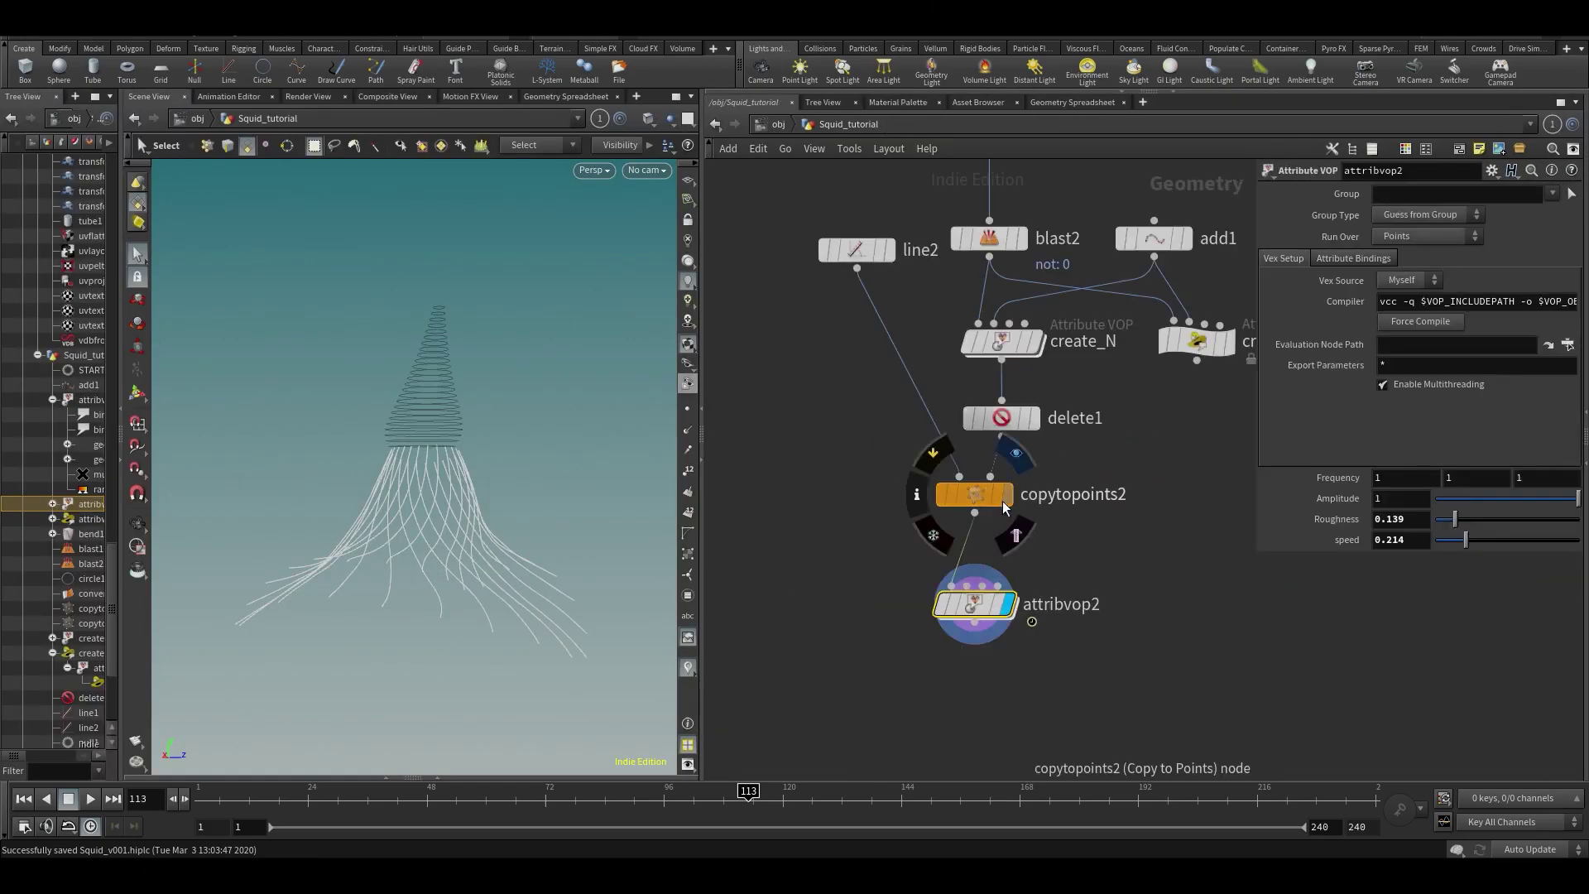
key(Tab)
text(resa)
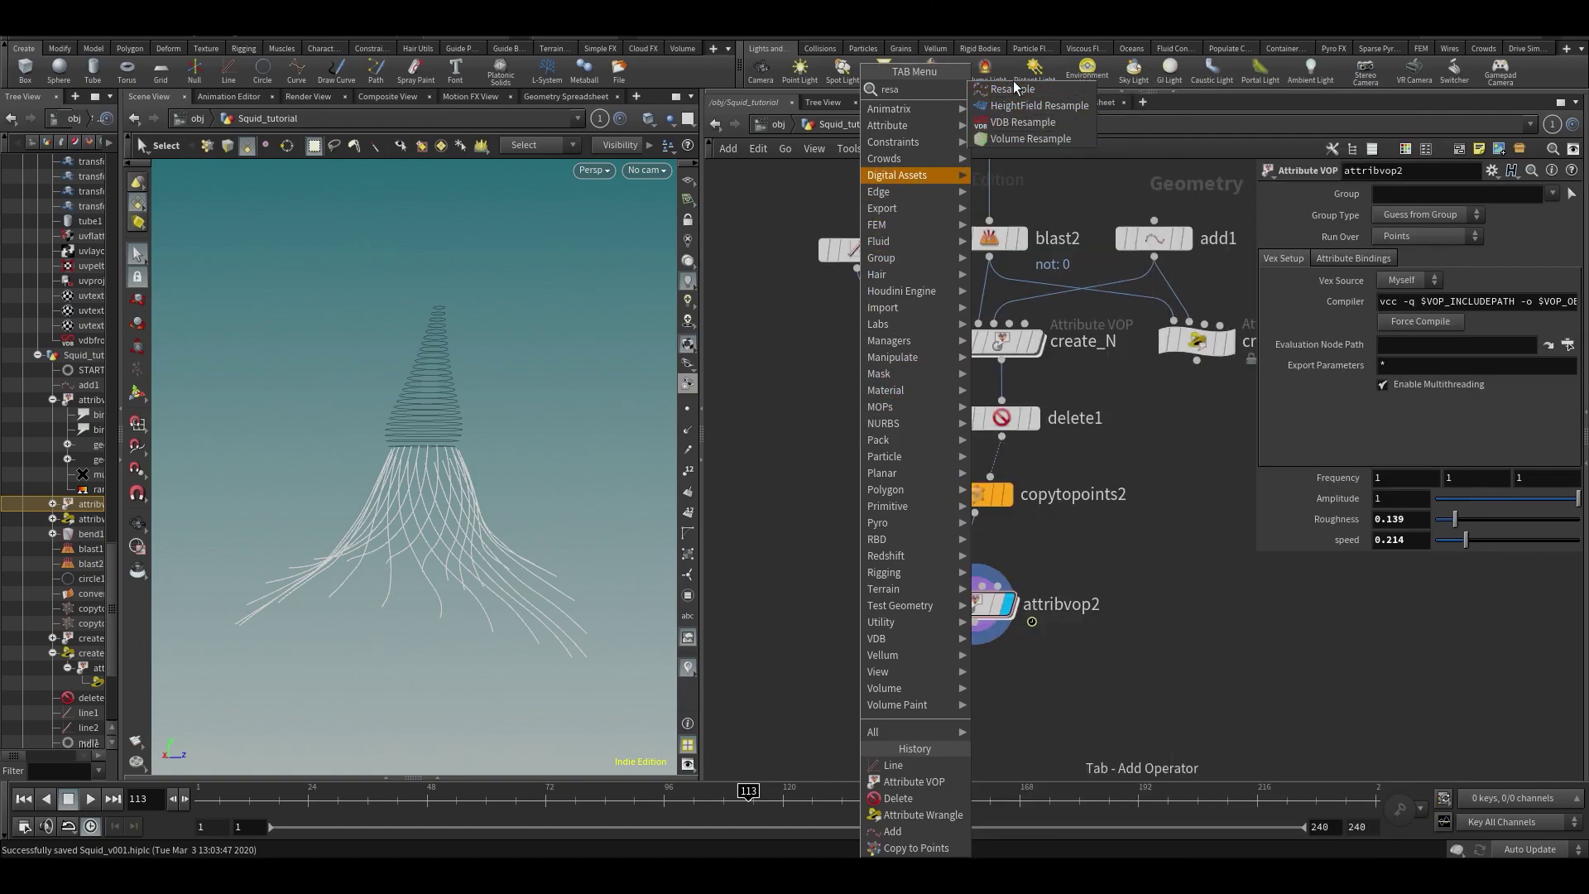
click(1014, 88)
click(876, 401)
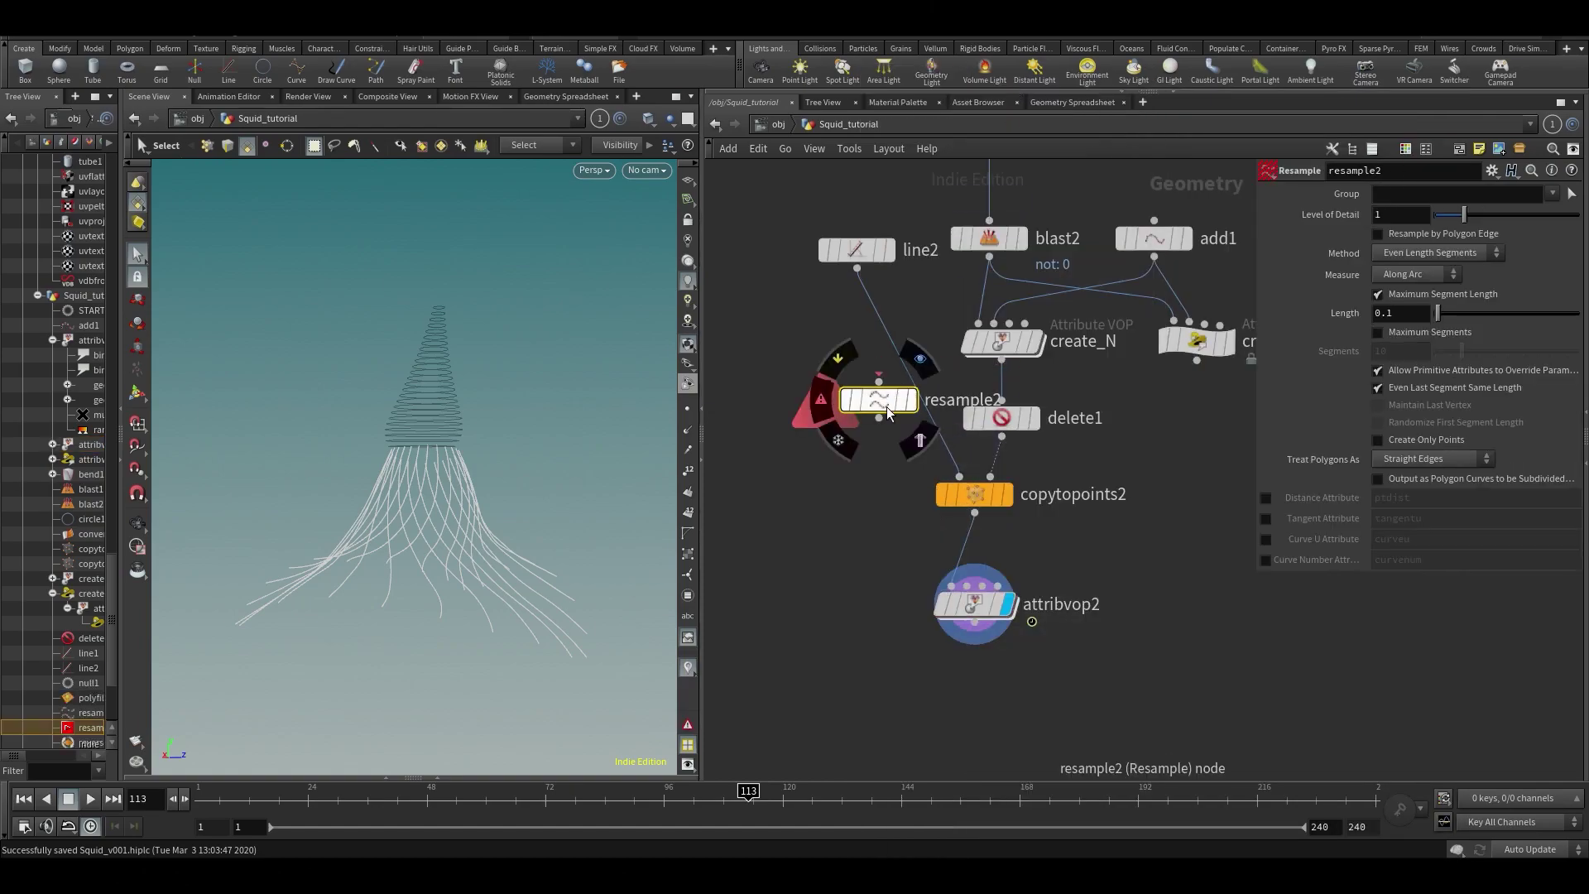
drag(880, 409, 896, 377)
click(908, 356)
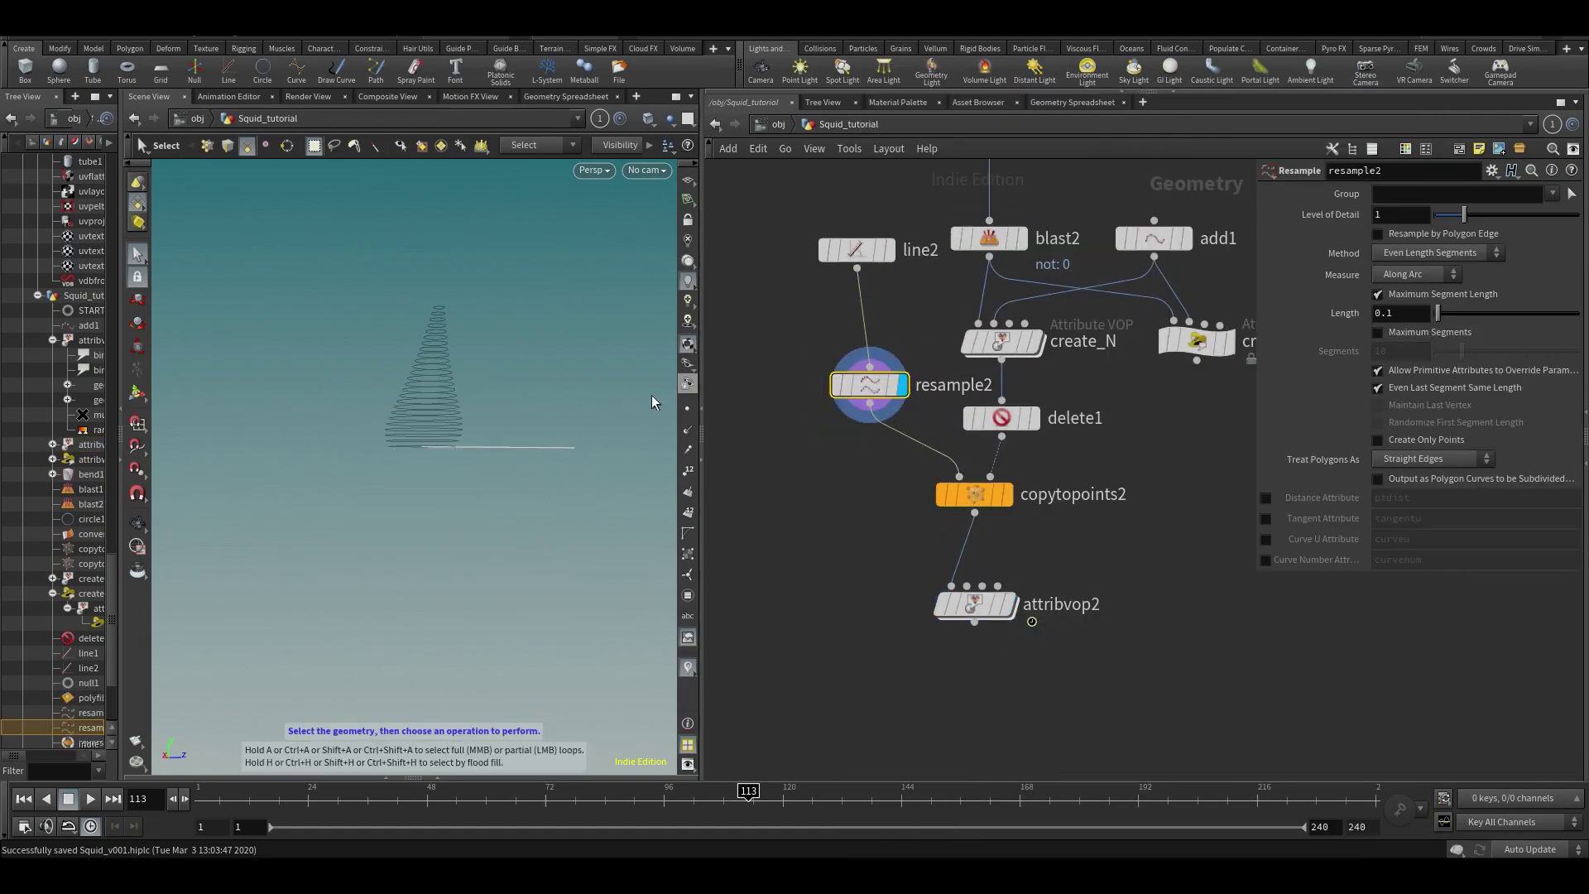
- Enable resample2's curveu Curve U Attribute and resample by 50 maximum segments instead of segment length, checking the values in the Geometry Spreadsheet
click(1263, 537)
alt+drag(473, 463, 426, 524)
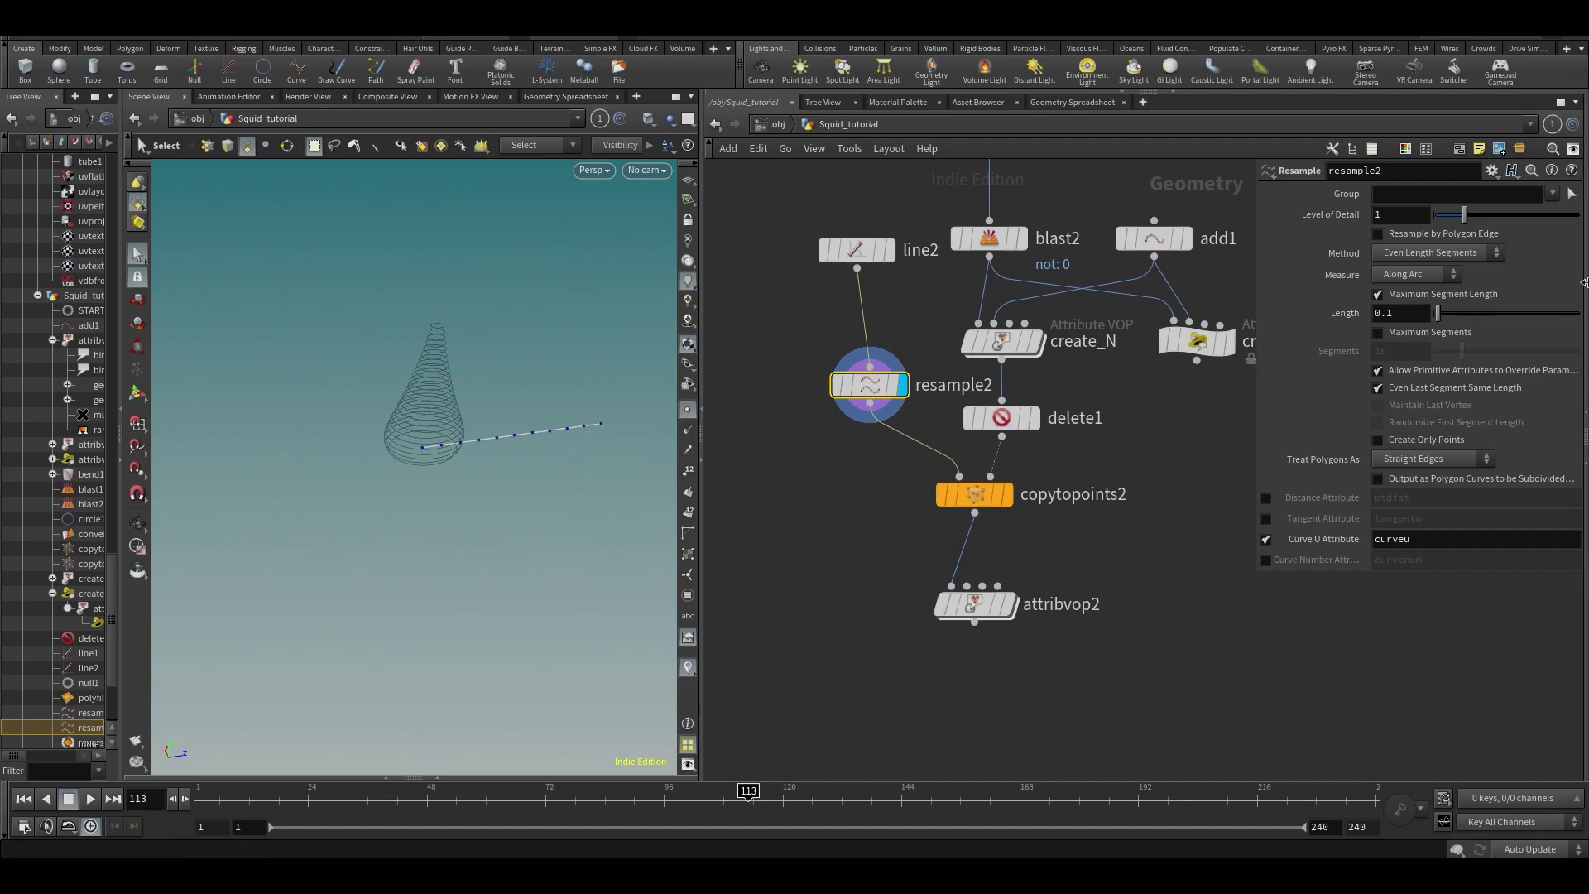
click(1411, 331)
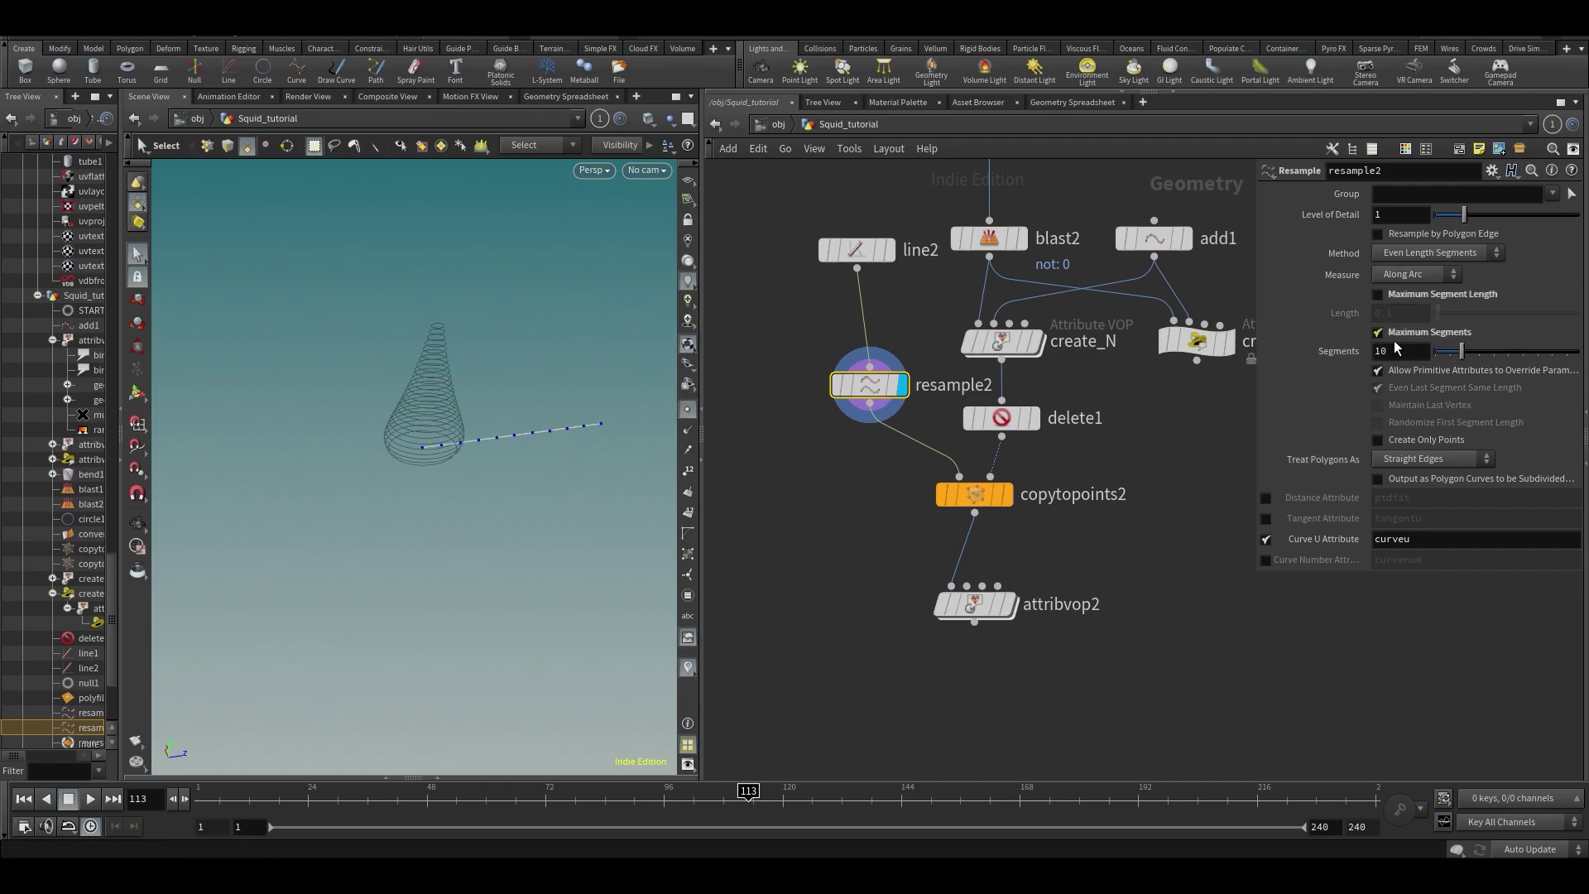
text(50)
key(Return)
click(545, 96)
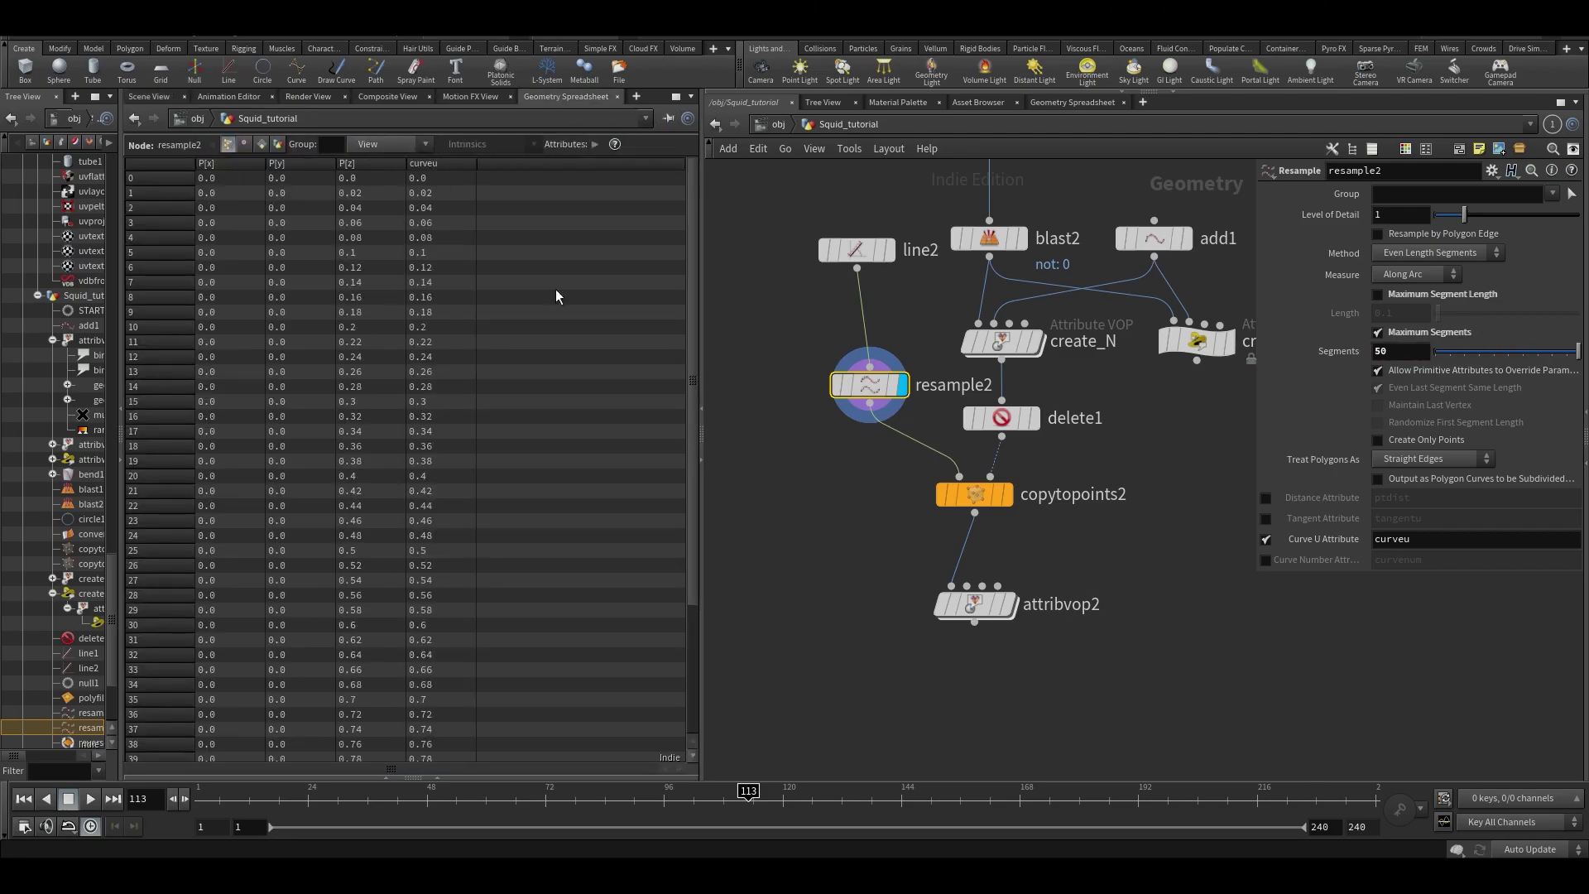
- Display attribvop2 and, inside it, insert a Multiply node between amp and the flow noise with bind1's curveu as second input
click(1029, 580)
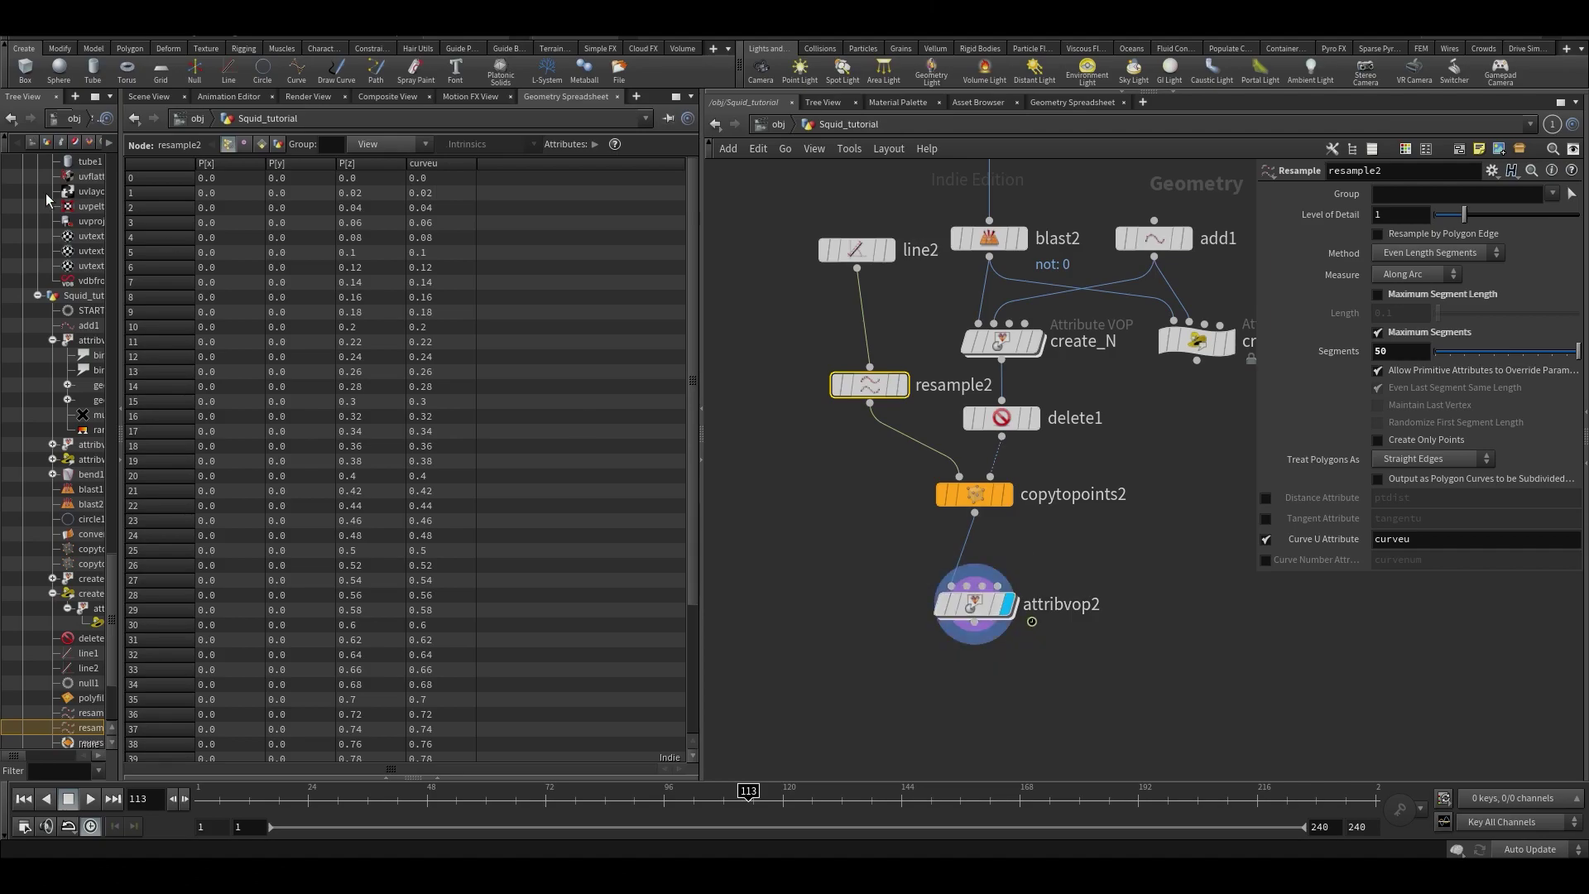
click(150, 97)
double_click(974, 598)
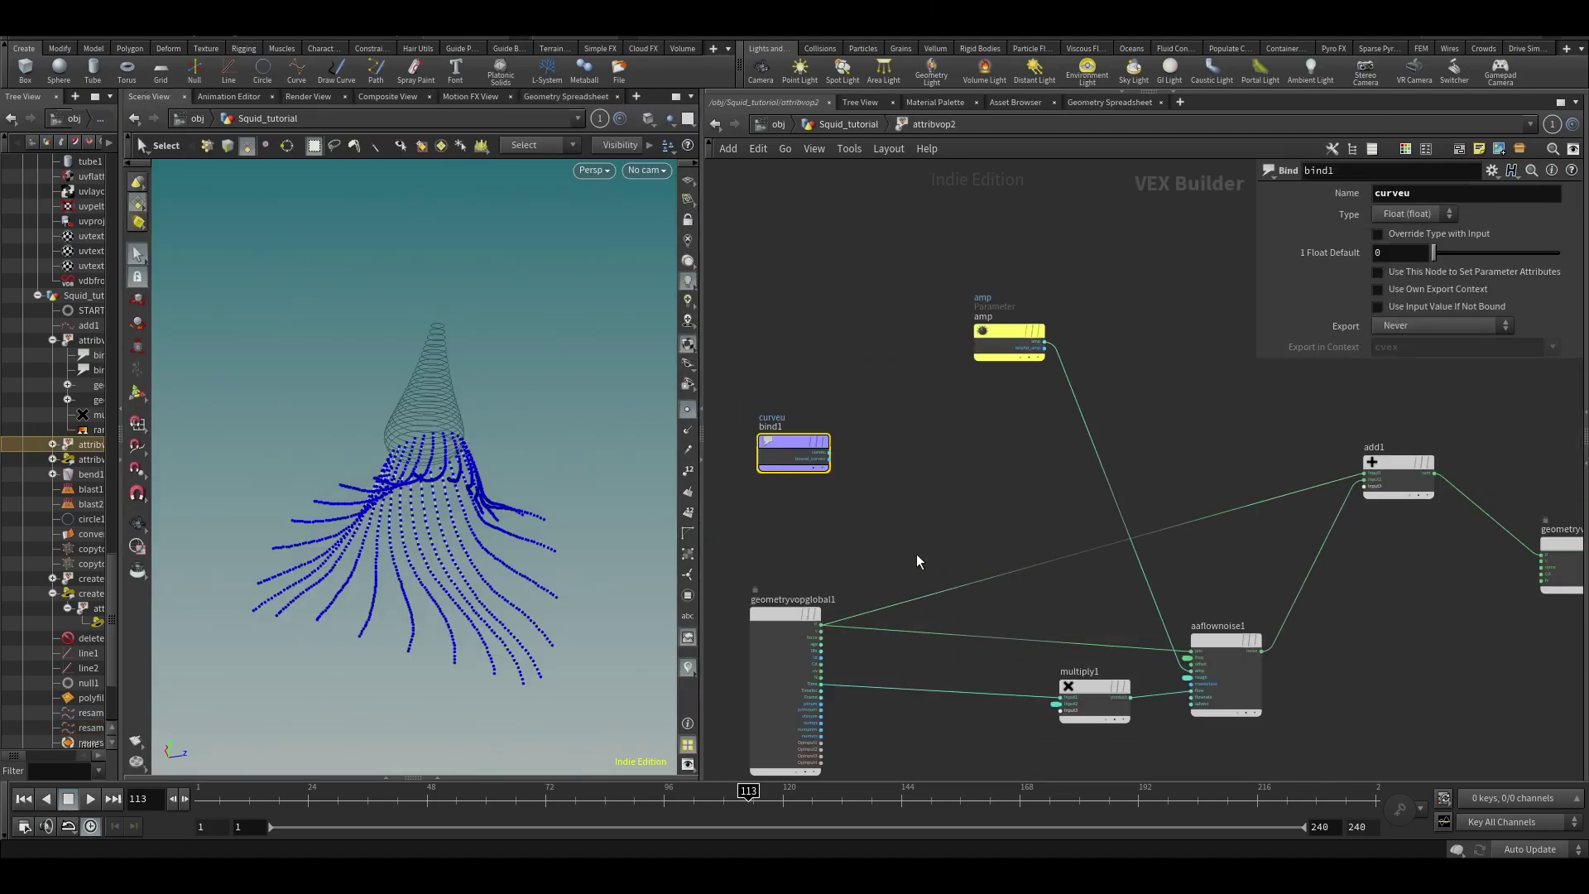
scroll(893, 434, up, 2)
key(Tab)
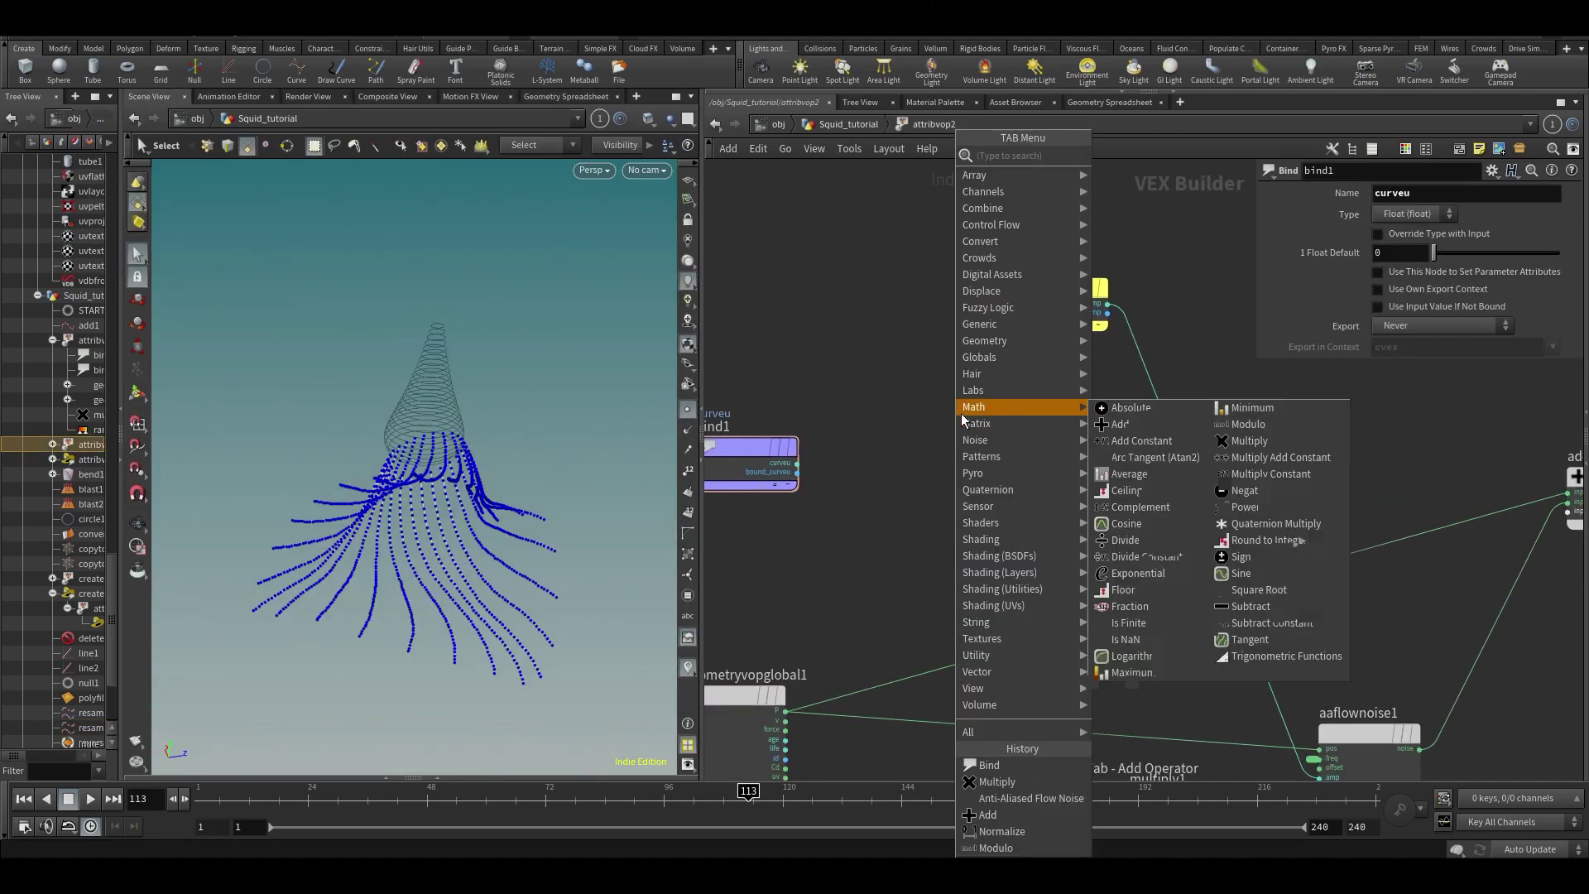
text(mul)
click(1153, 156)
click(1183, 498)
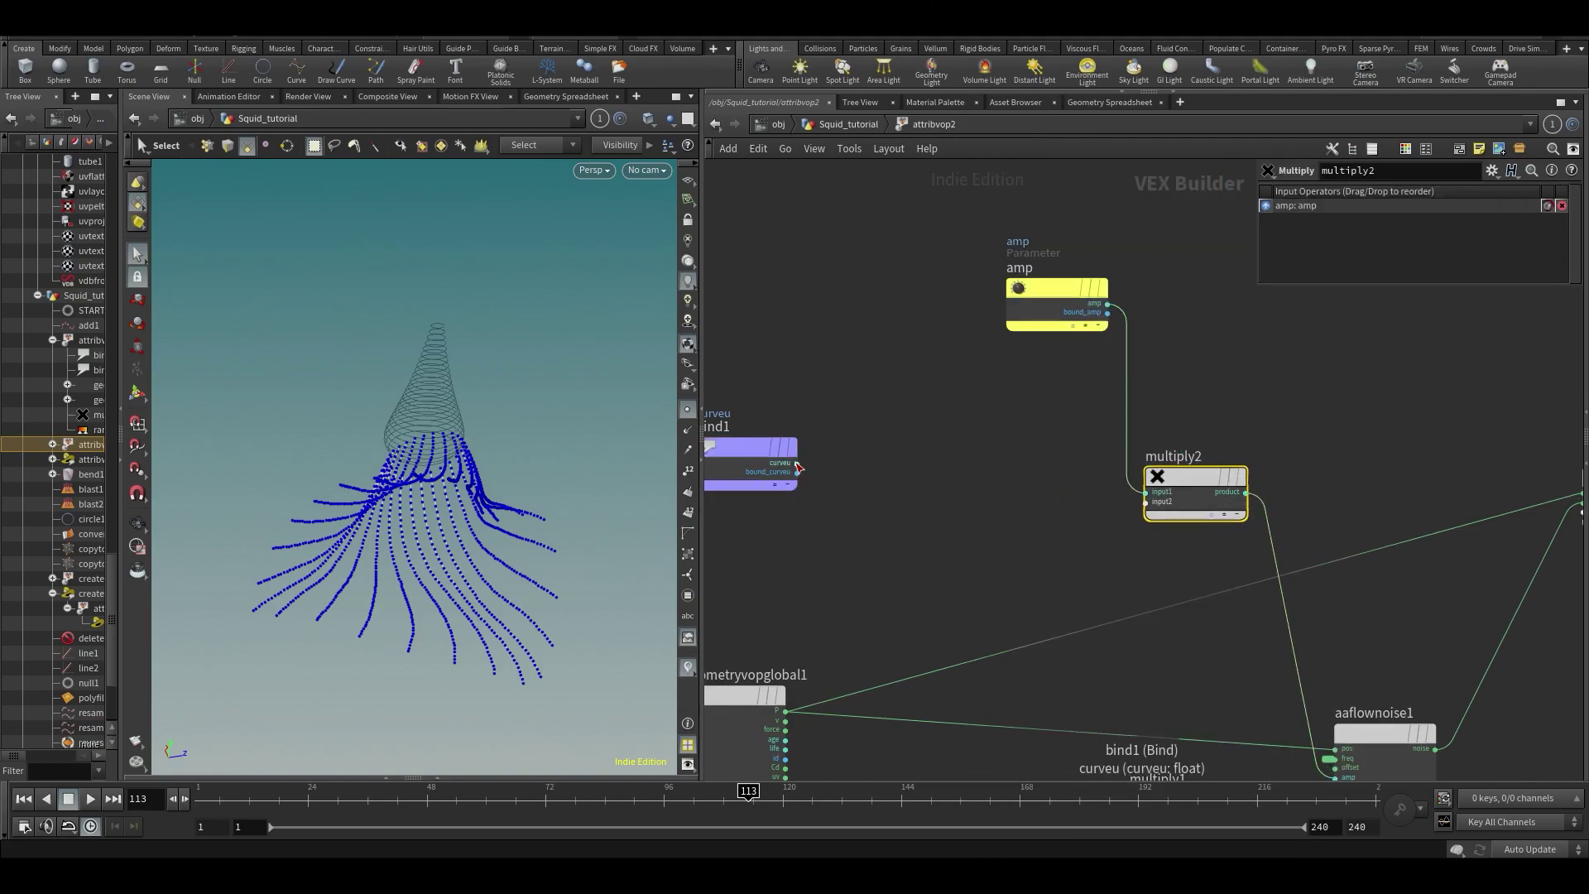
click(1145, 501)
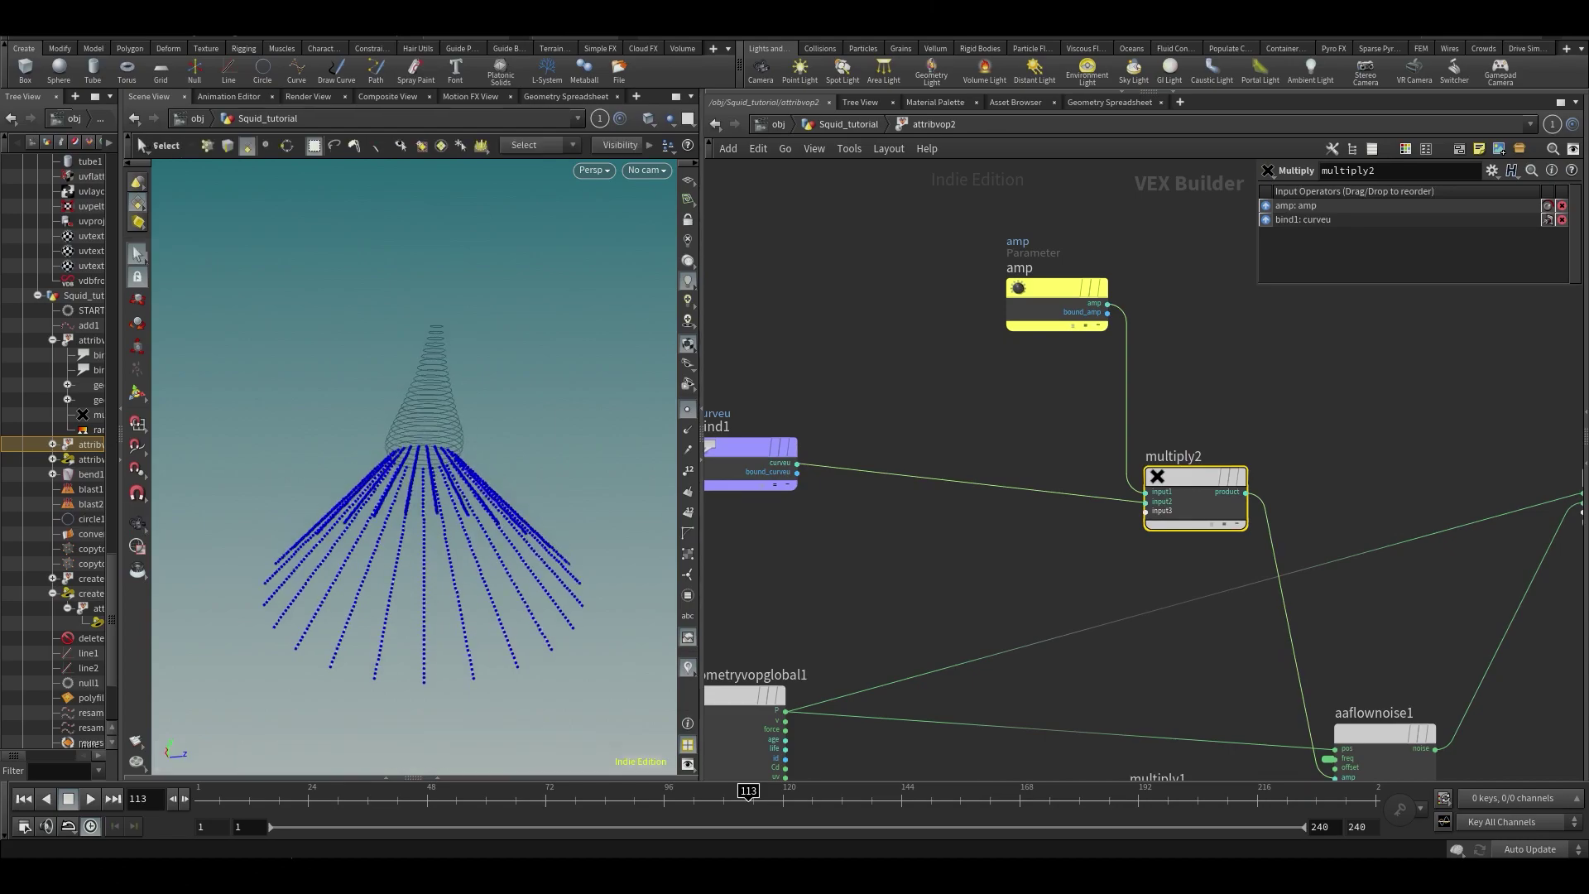
- Inspect attribvop2's curveu values in the Geometry Spreadsheet and return to the Squid_tutorial network
click(999, 522)
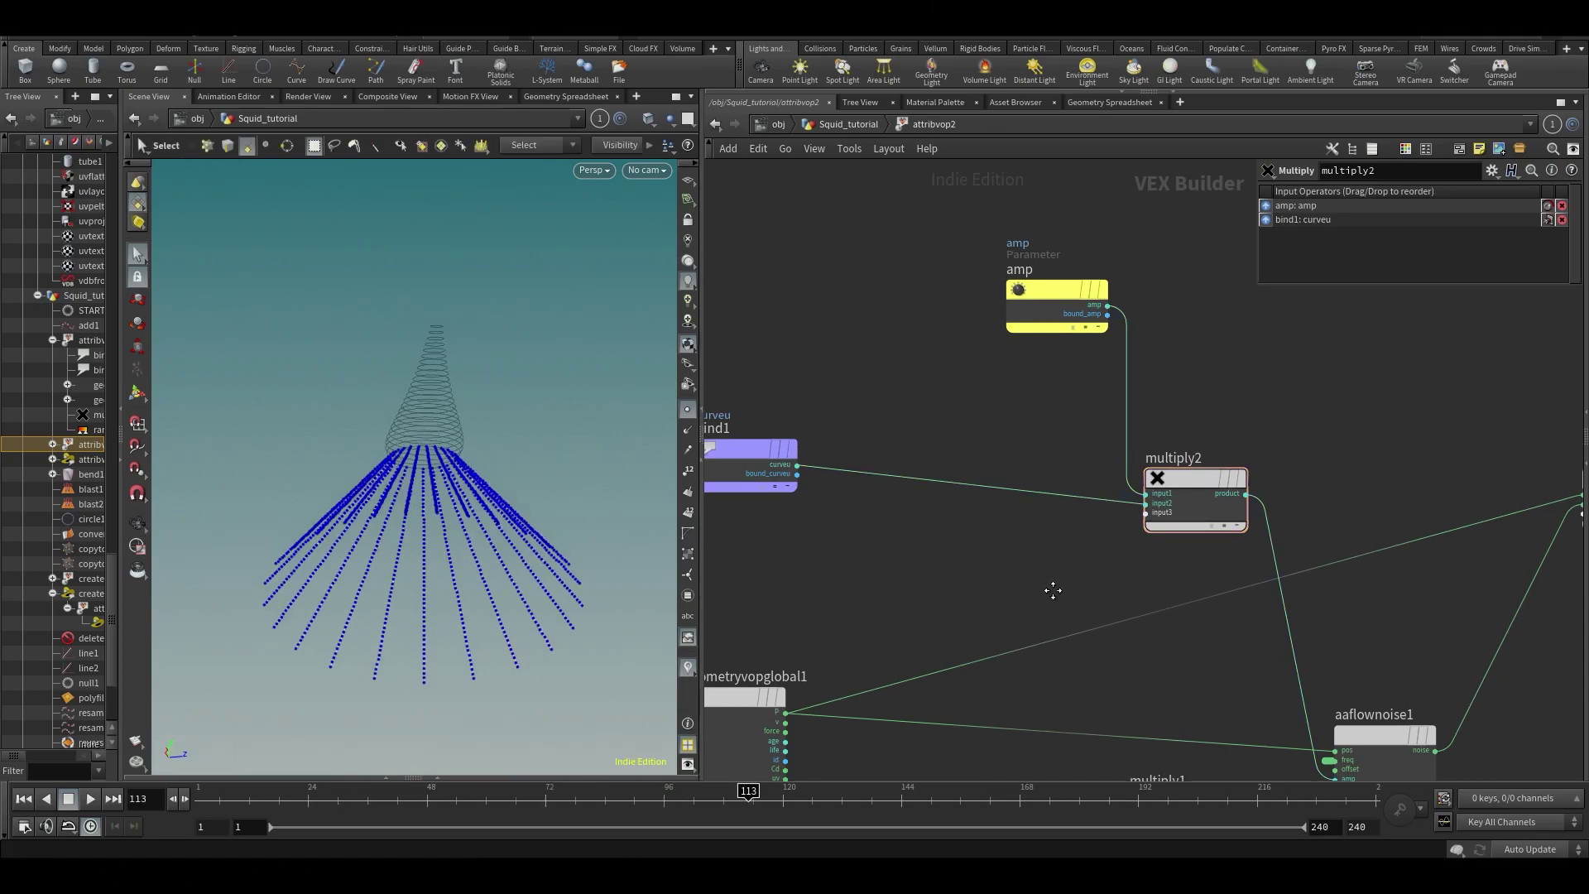
scroll(1017, 543, down, 2)
scroll(940, 439, up, 2)
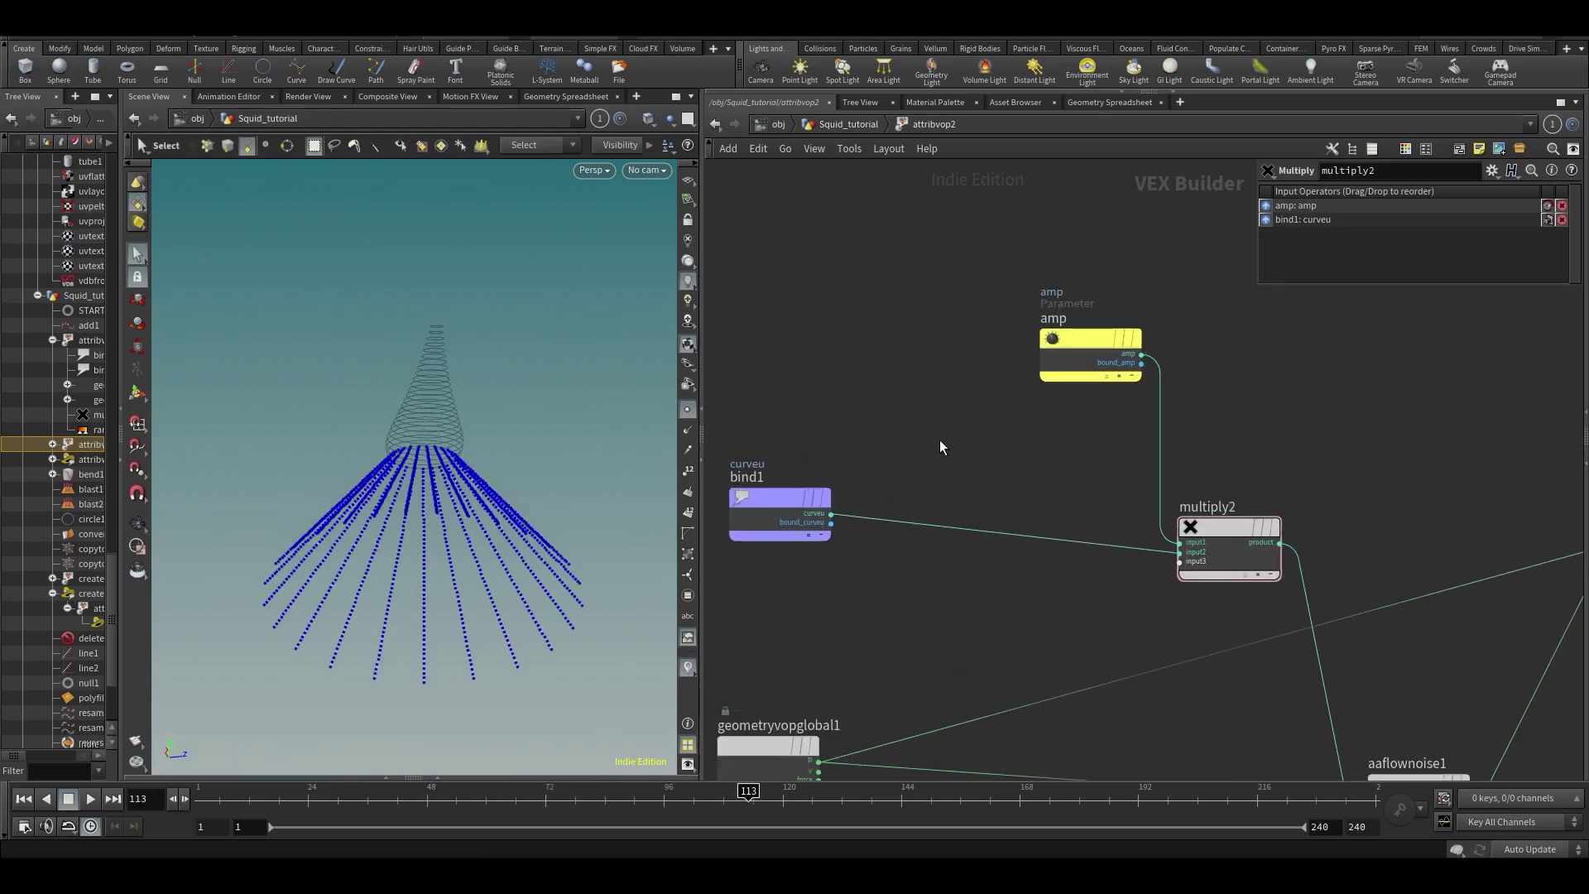
click(558, 97)
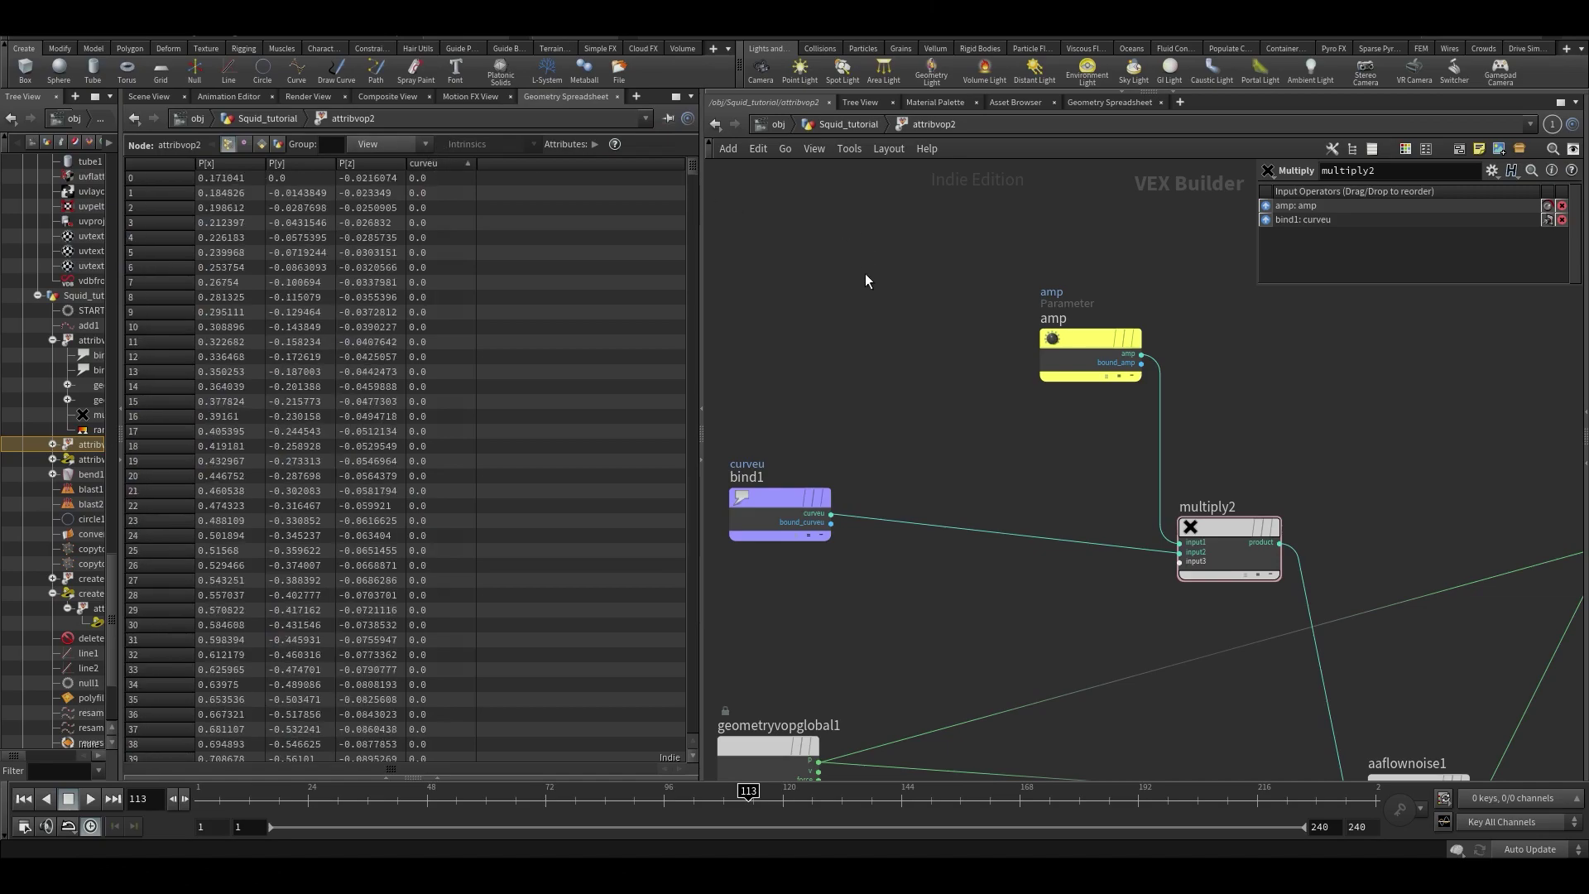
key(u)
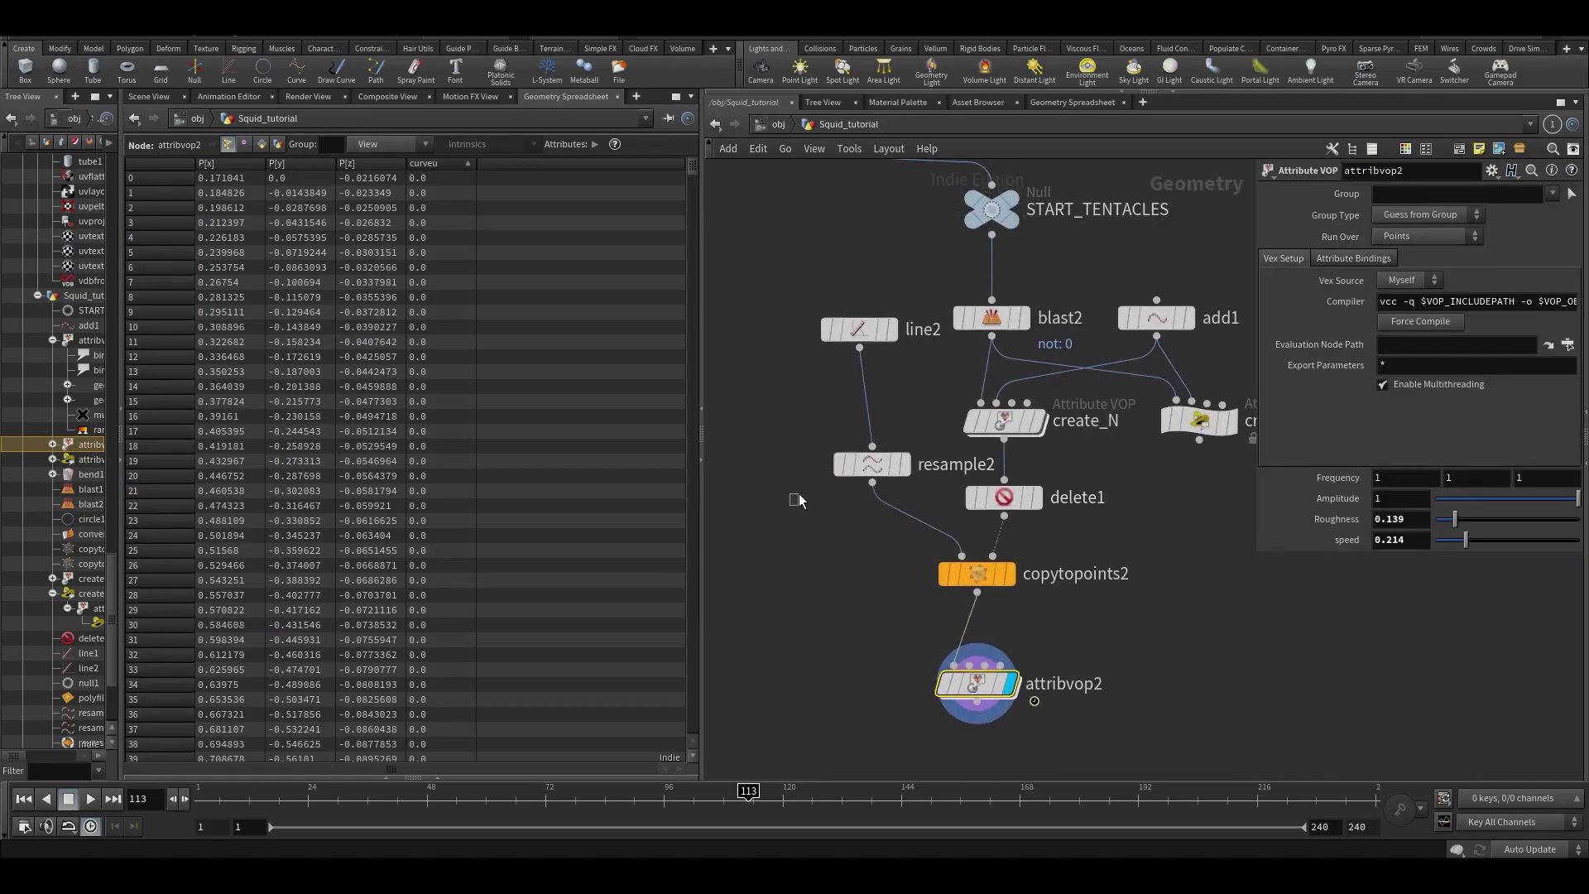
- Move the resample2 node from below line2 to between copytopoints2 and attribvop2
drag(797, 494, 898, 454)
key(ctrl+x)
middle_drag(787, 590, 788, 525)
drag(980, 610, 980, 652)
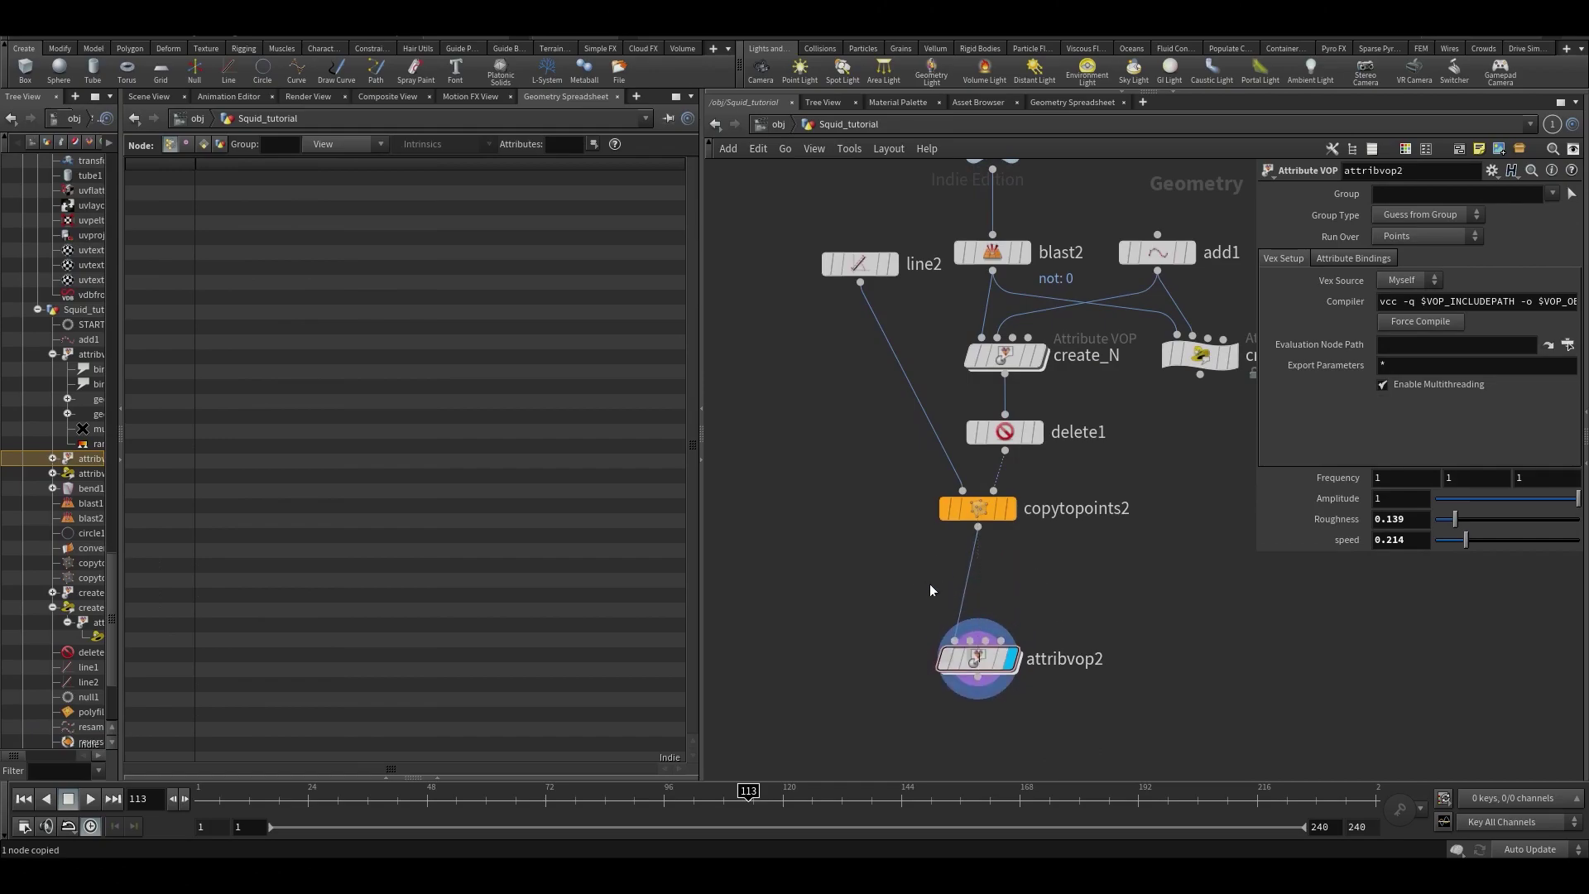
key(ctrl+v)
- Examine the Copy to Points attribute settings, compare its curveu values with those of resample2, and return to the scene view
click(982, 509)
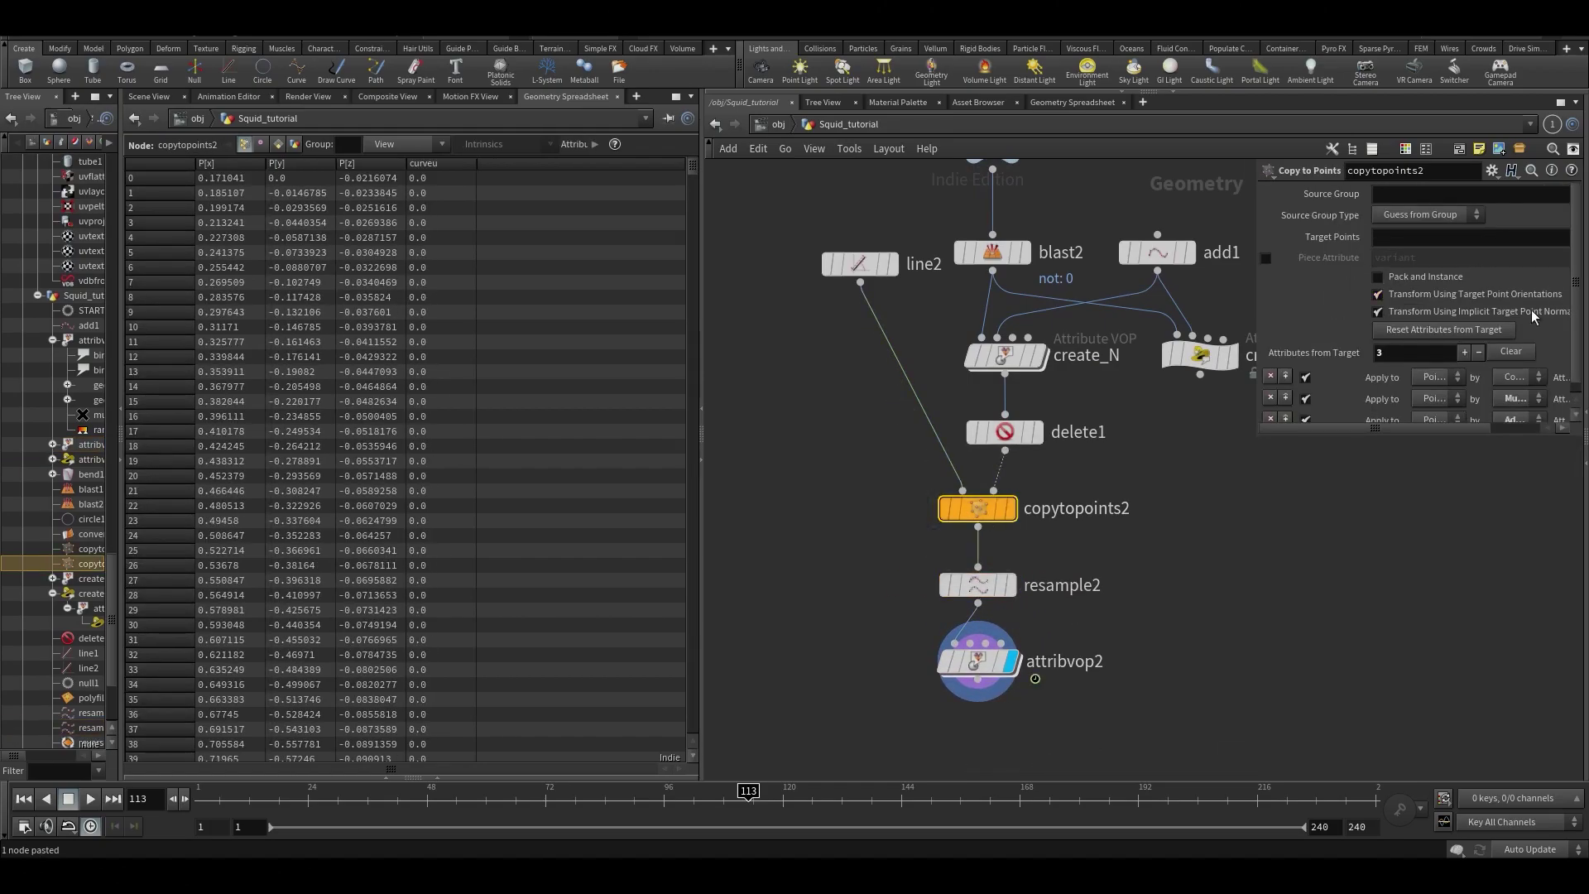
drag(1260, 438, 925, 550)
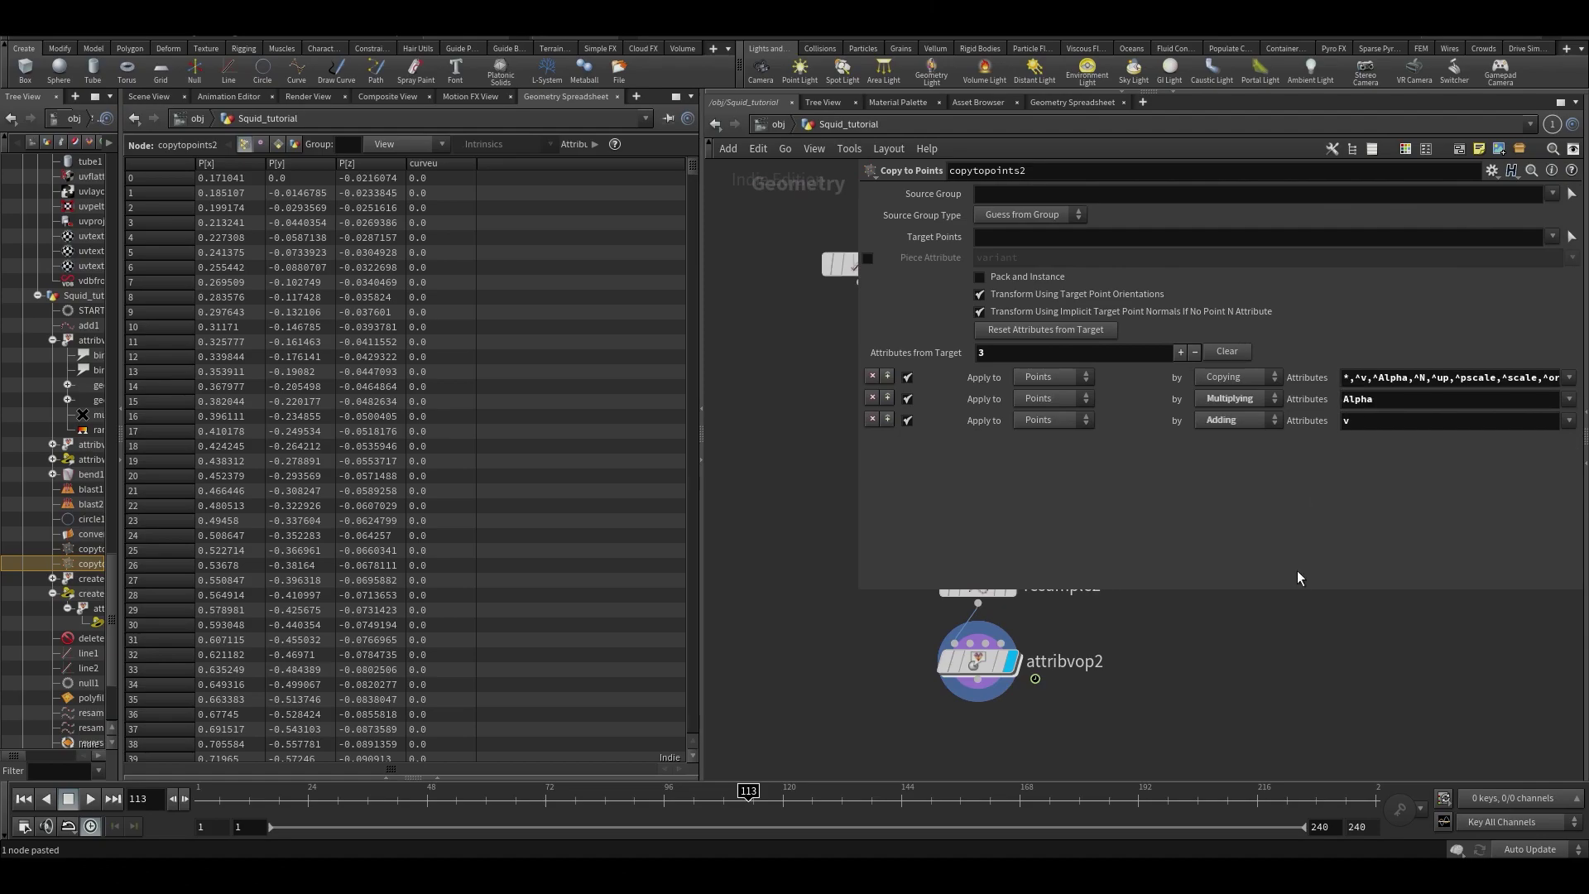
key(p)
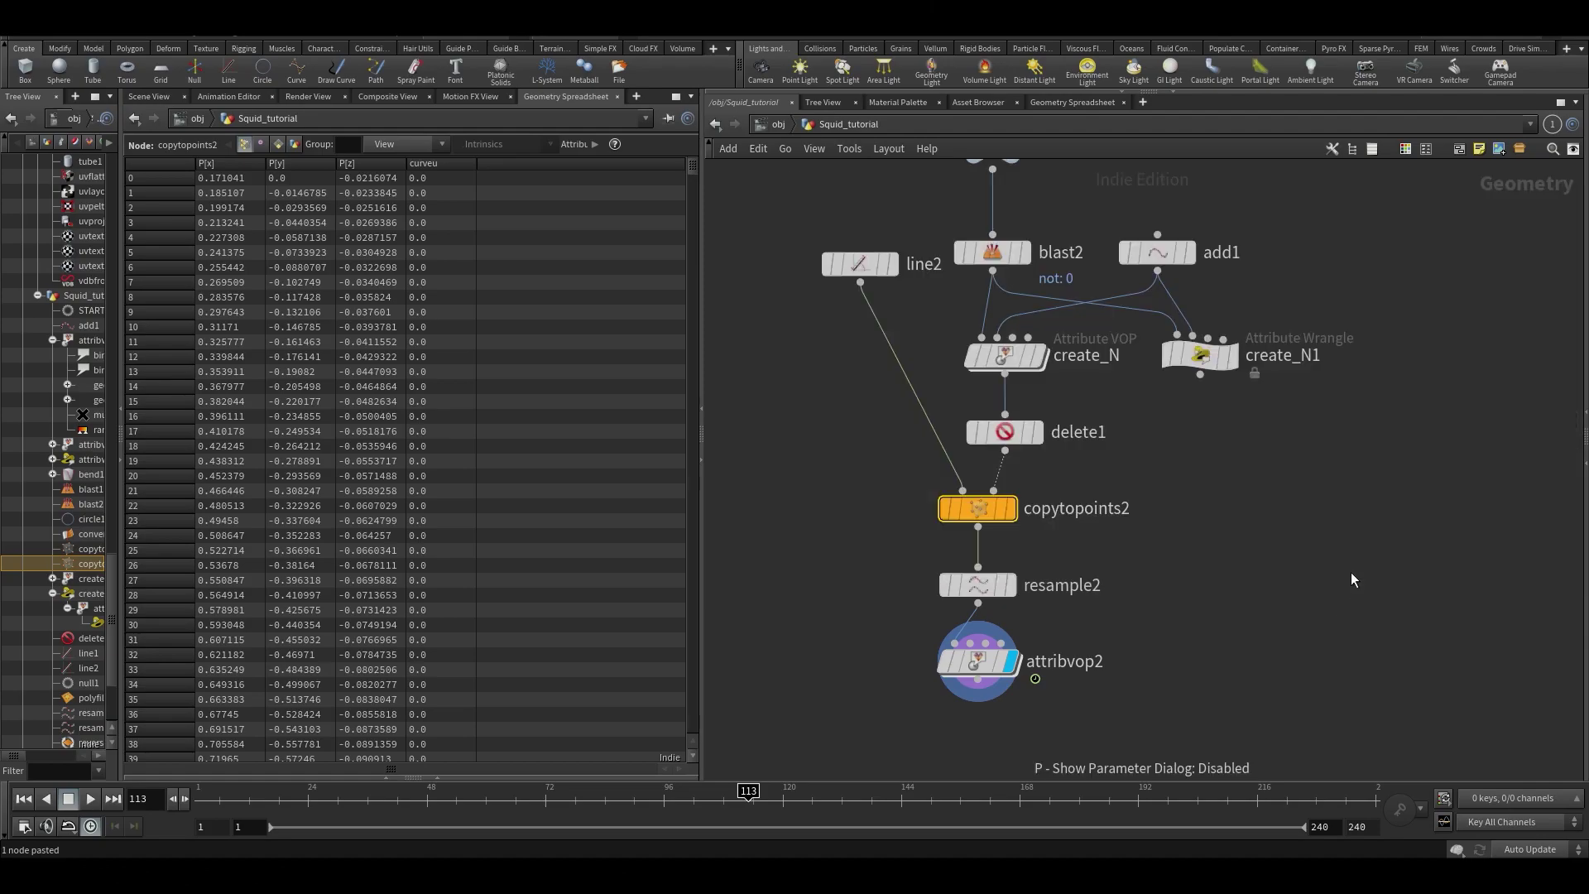
click(985, 584)
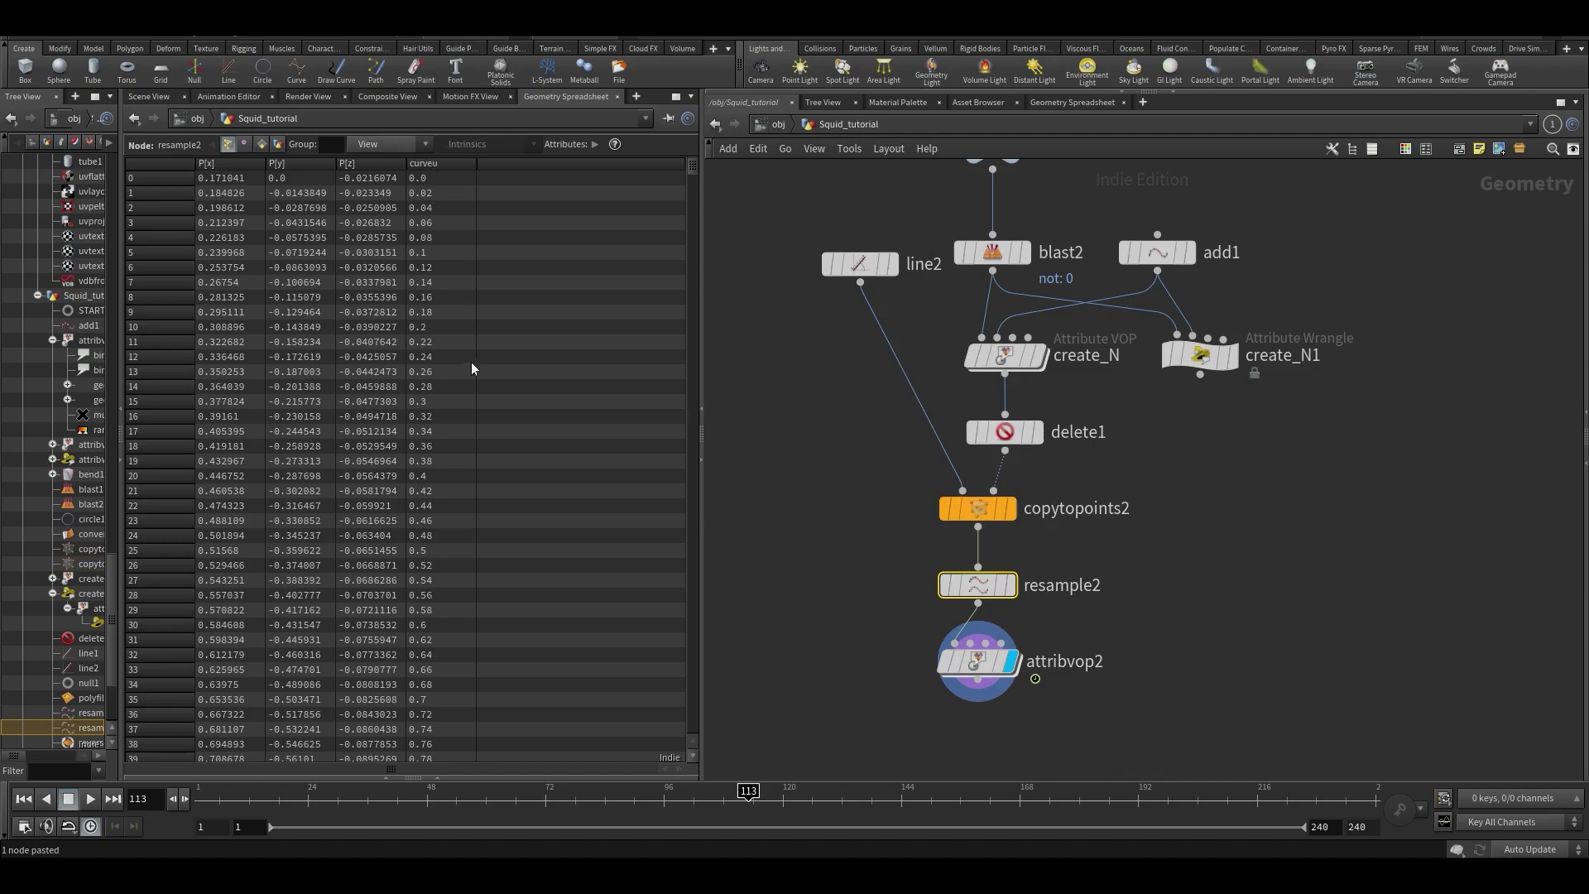
click(134, 97)
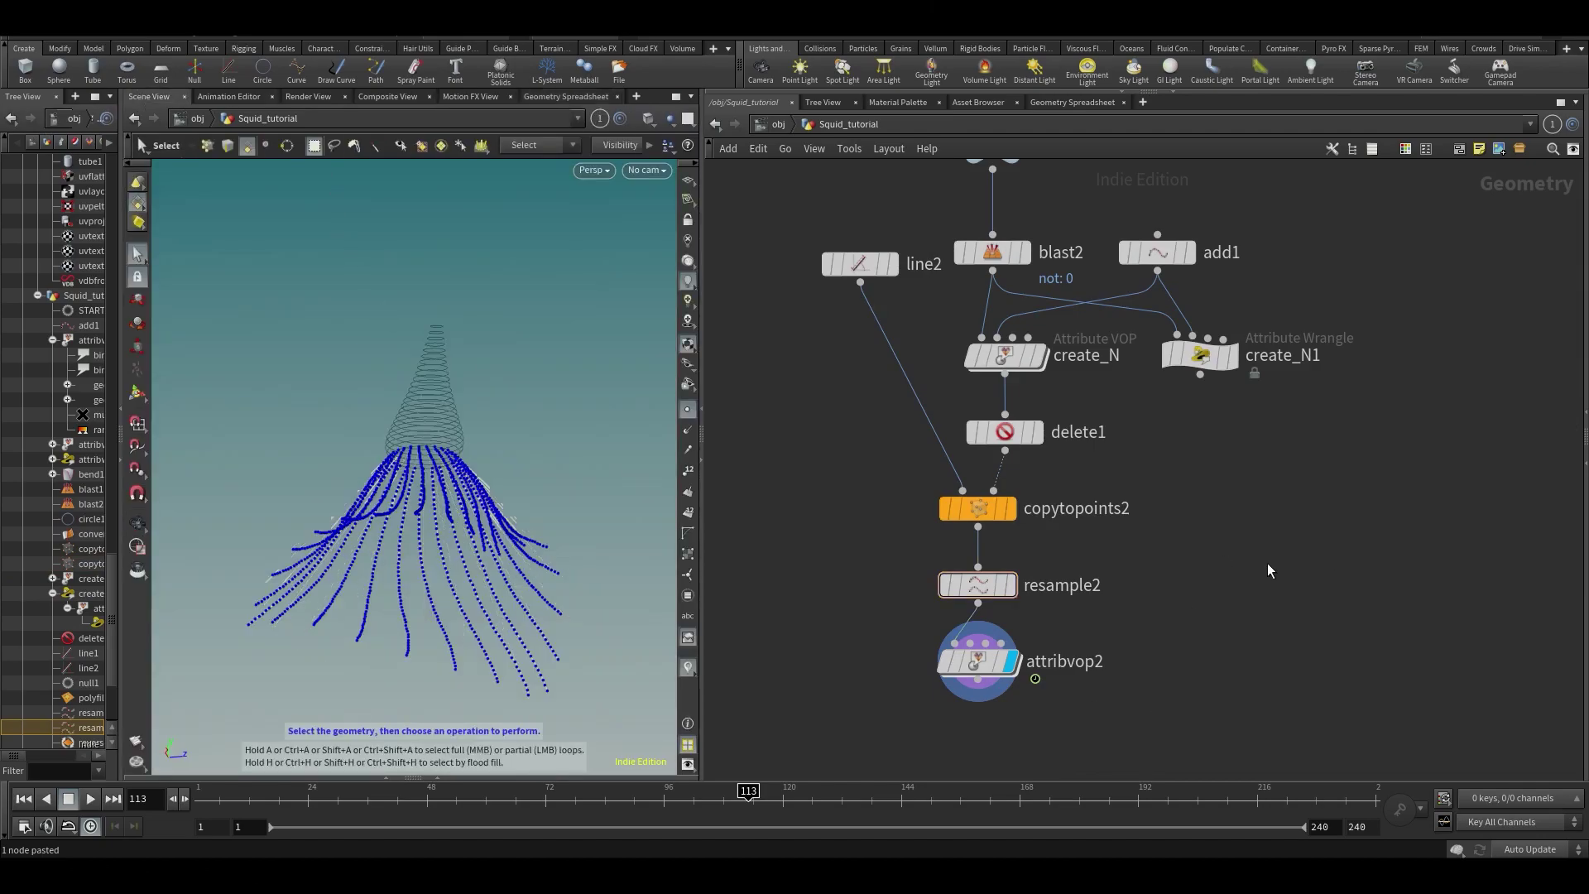
- Turn off the point display in the viewport and play the tentacle animation
click(1013, 654)
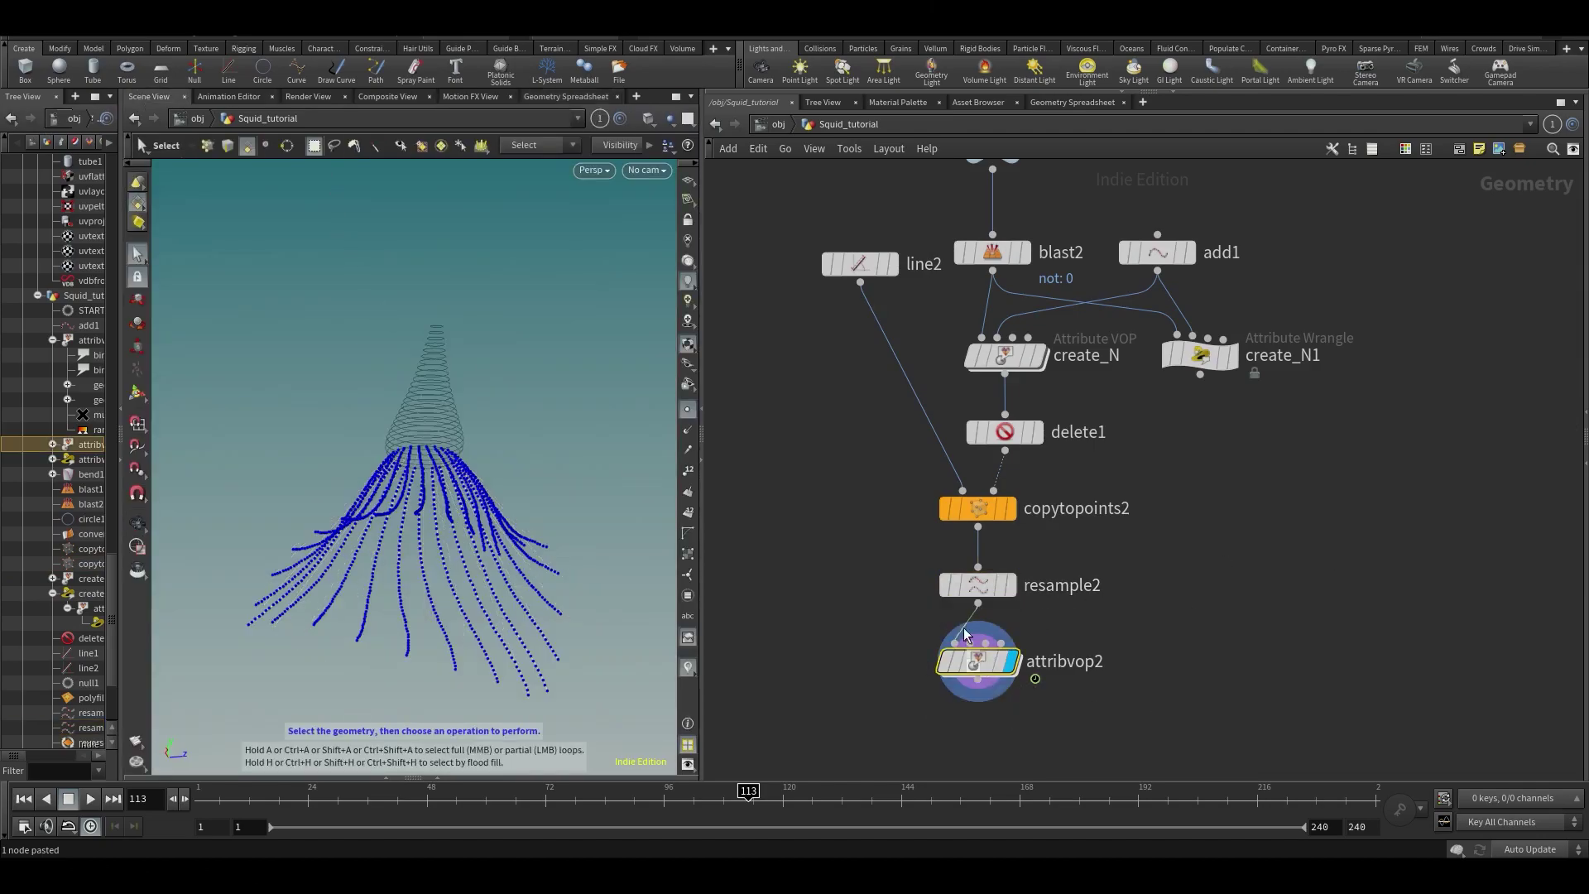
click(686, 412)
alt+middle_drag(408, 584, 382, 540)
alt+drag(414, 453, 425, 435)
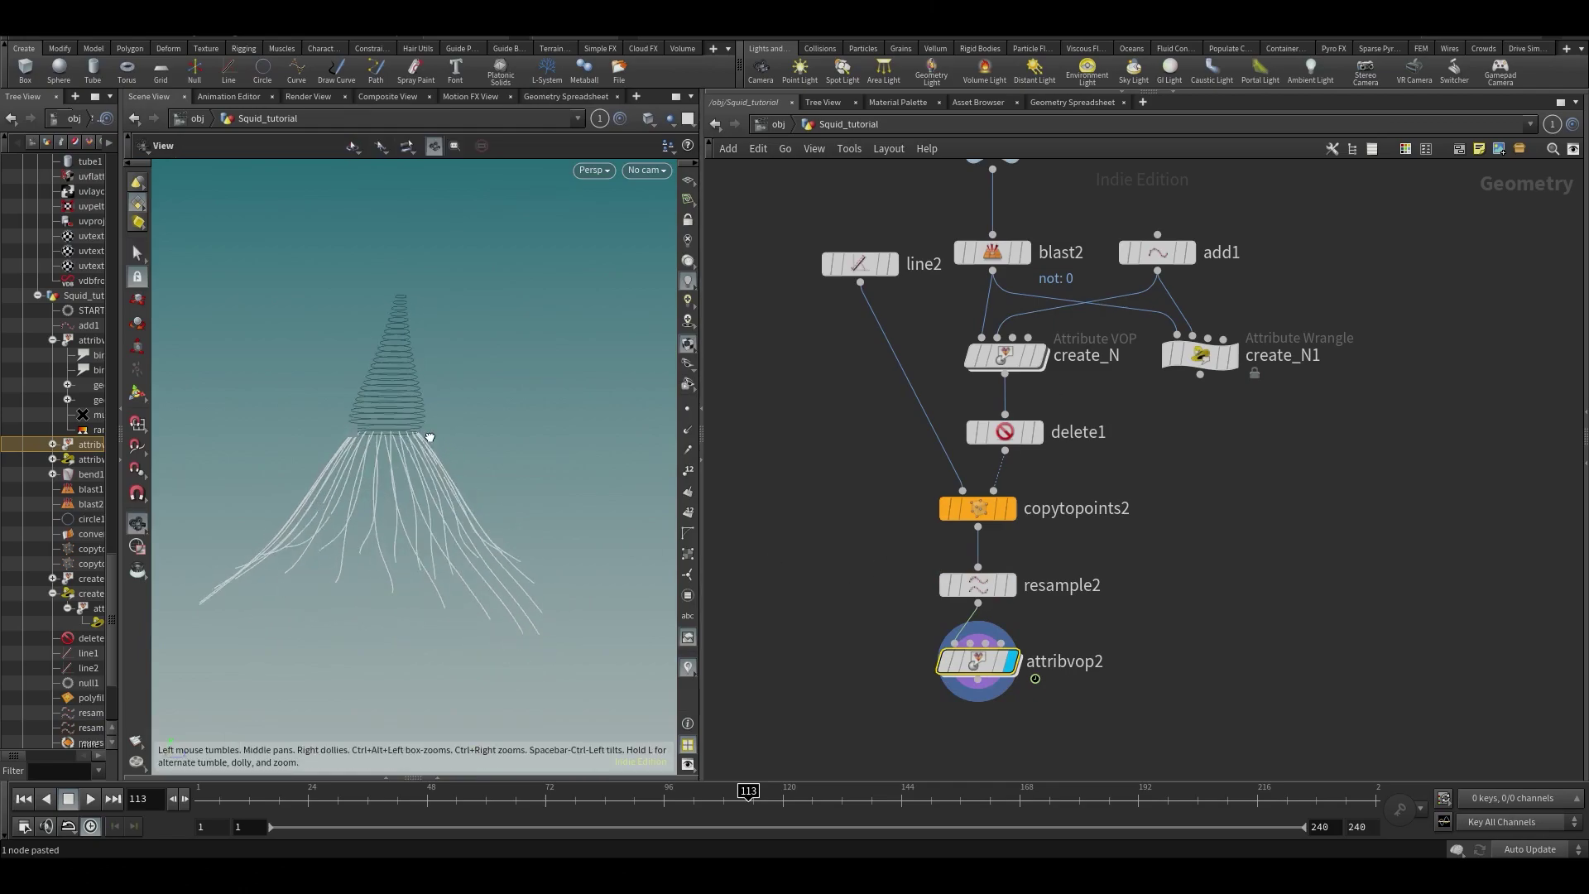
alt+middle_drag(418, 447, 425, 468)
key(Up)
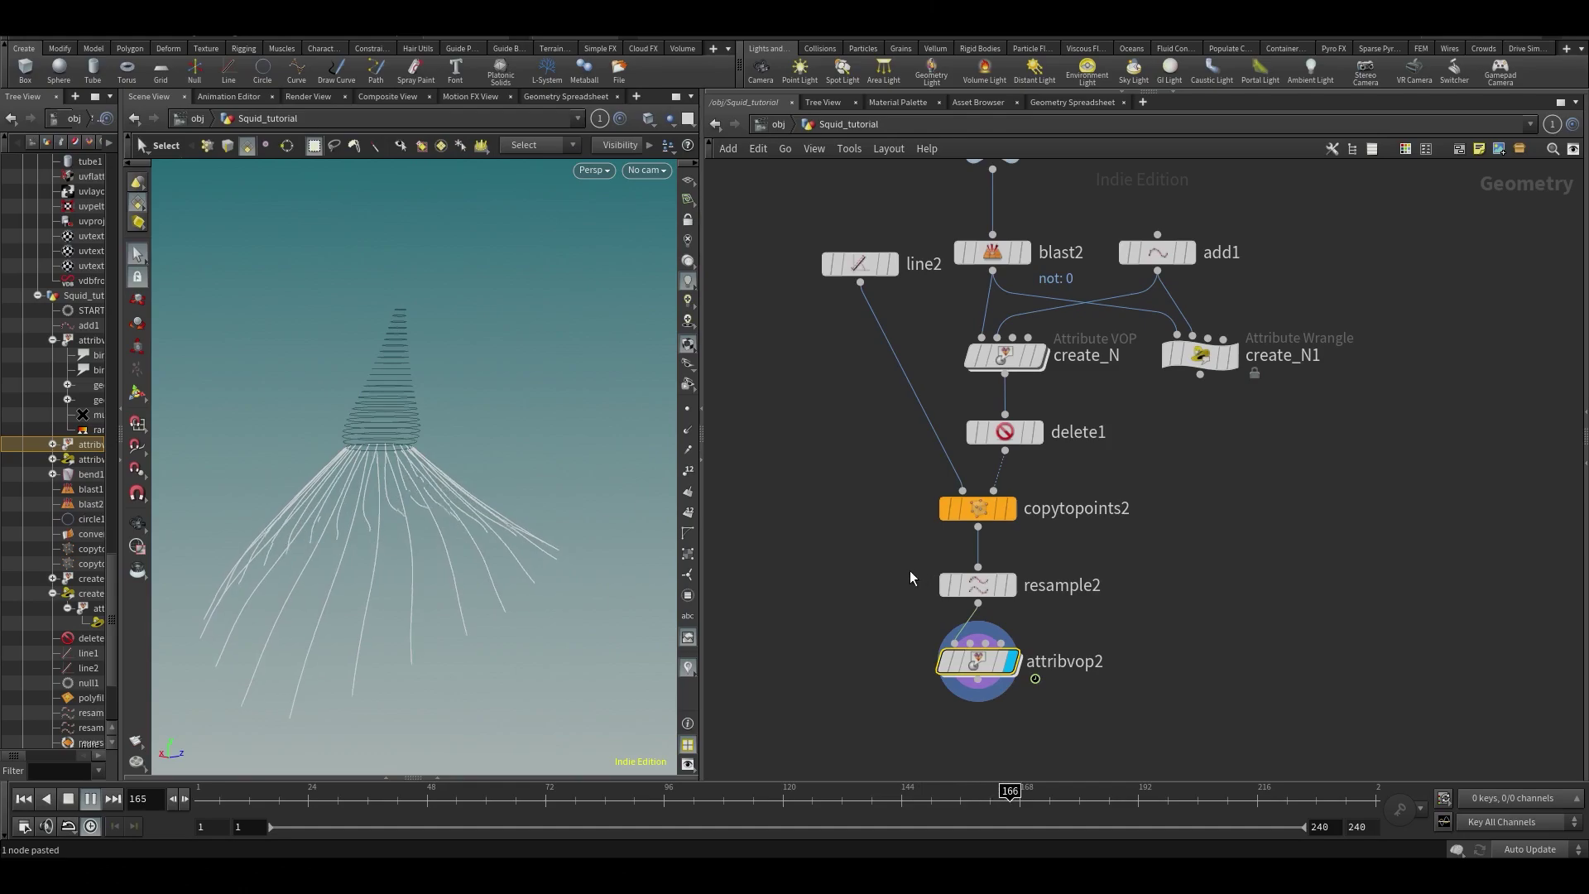
- Inside attribvop2, insert a Ramp Parameter node on the wire between bind1 and multiply2
double_click(985, 663)
key(Tab)
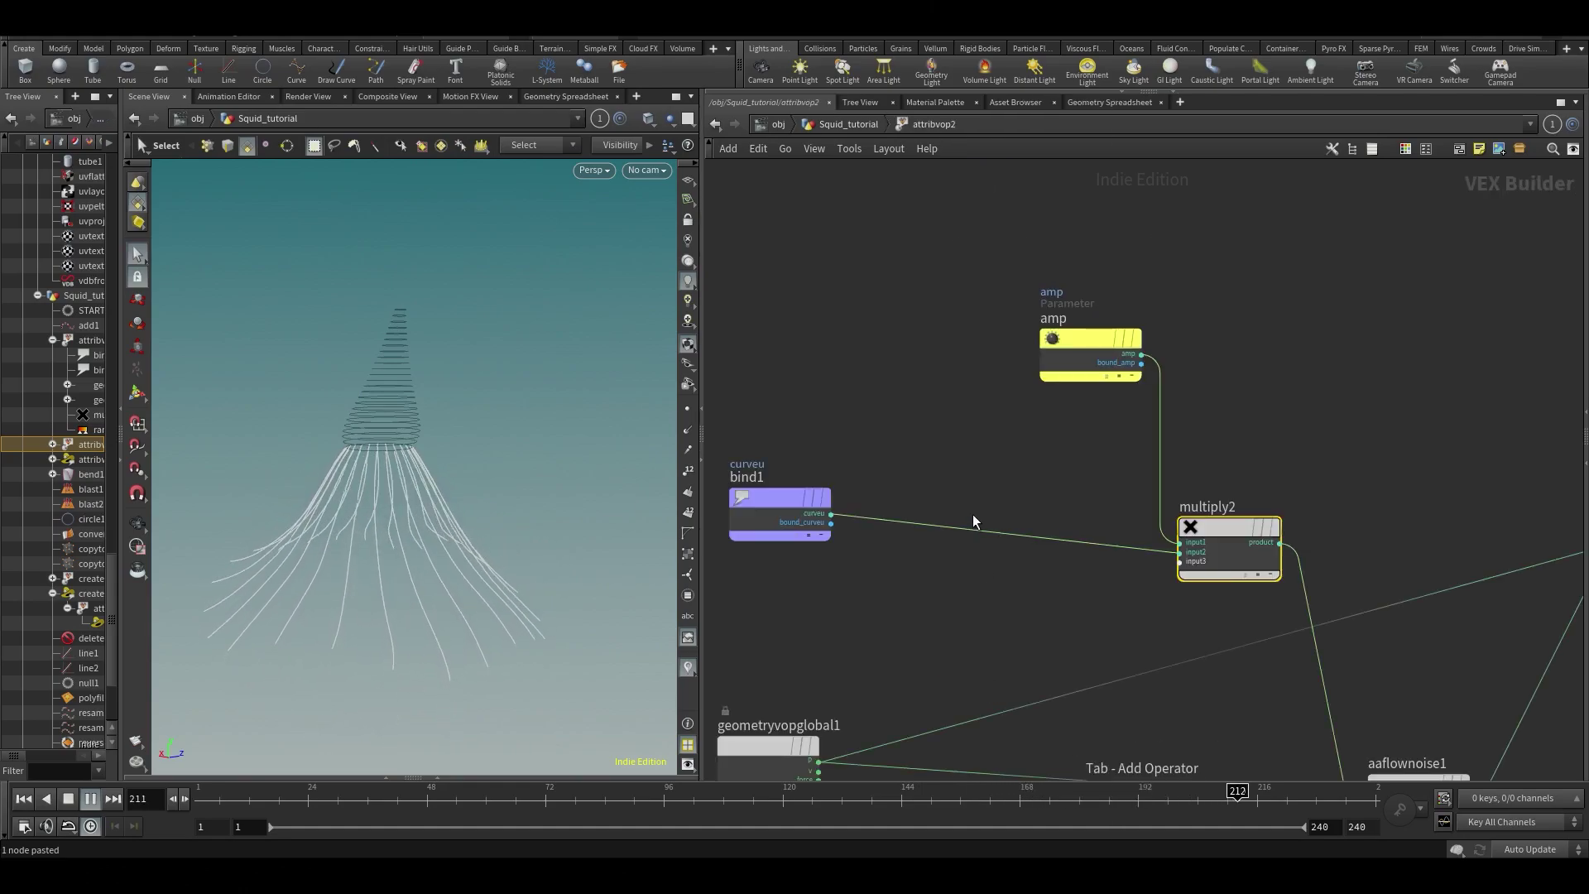
text(ram)
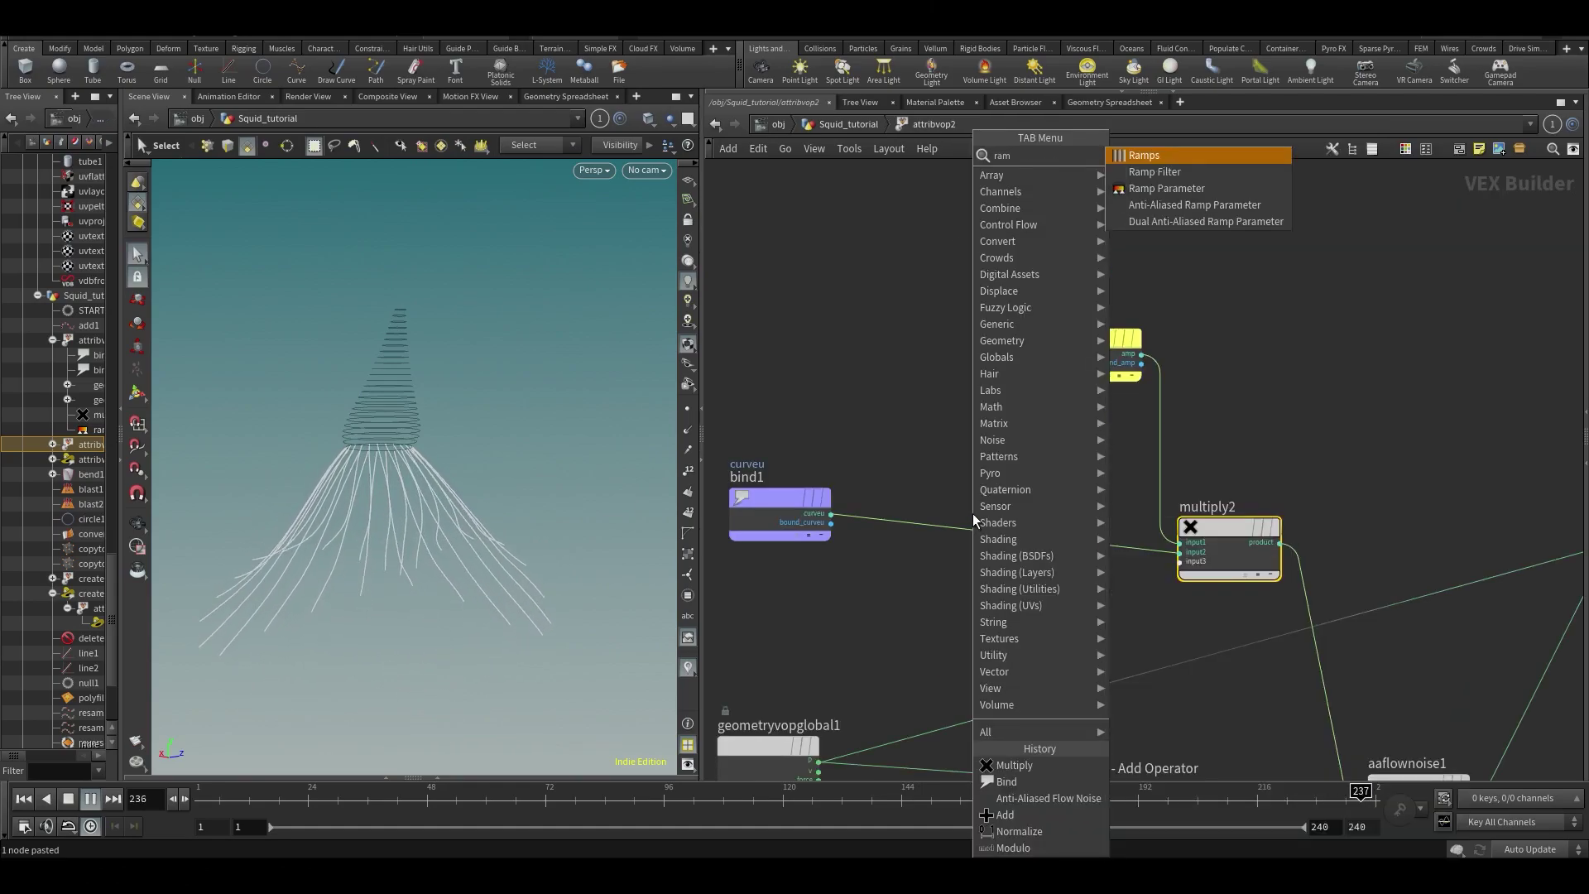
click(1174, 207)
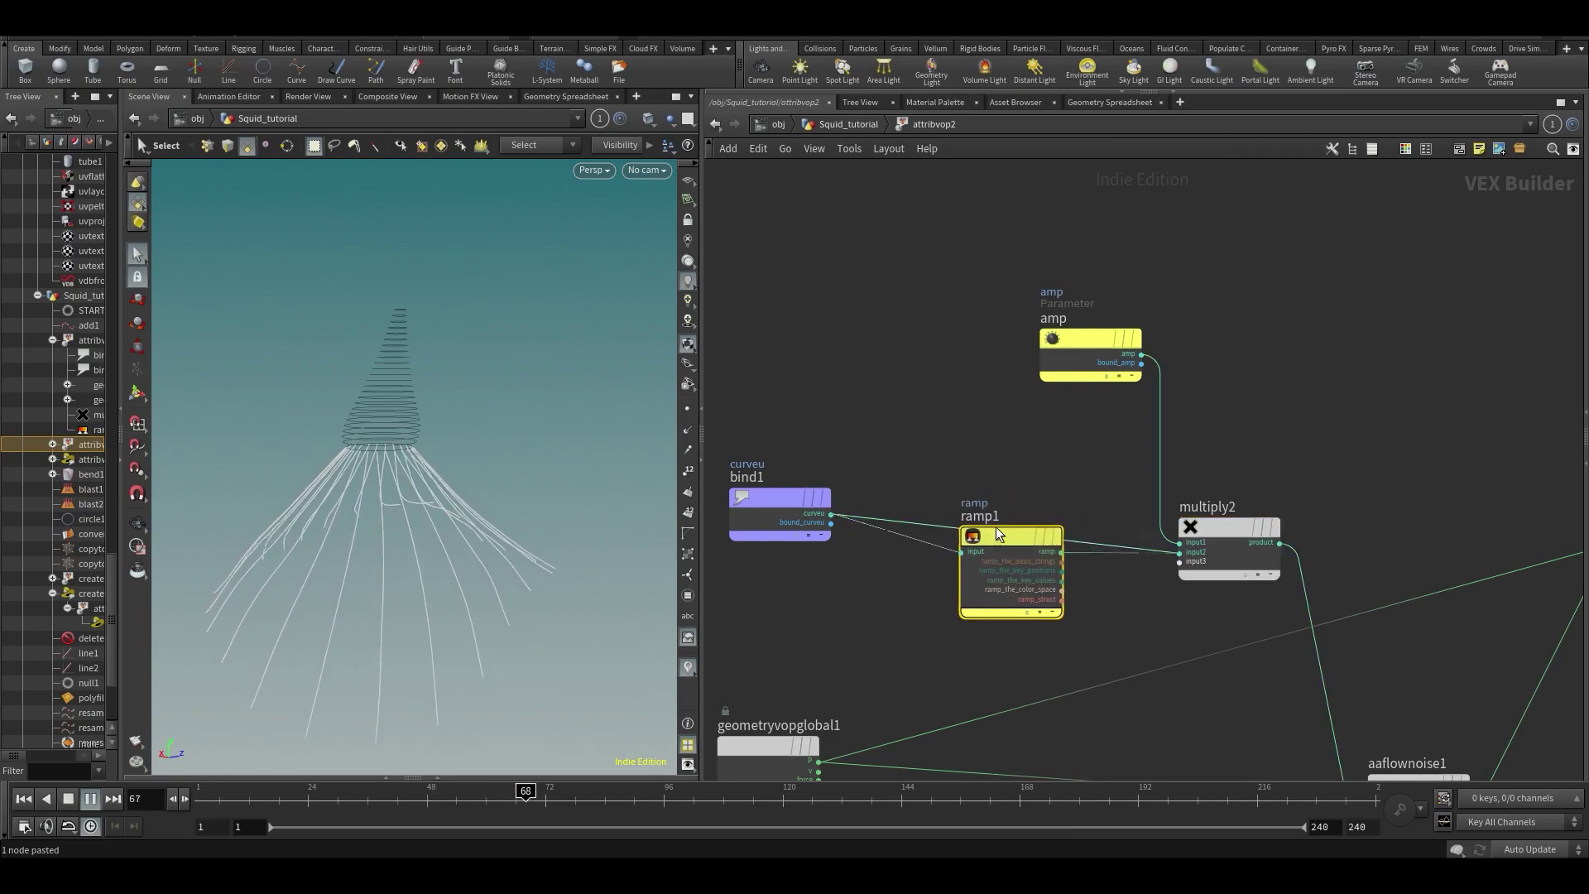
click(995, 514)
- Show the ramp node's parameters and set its Ramp Type to Spline Ramp (float)
key(p)
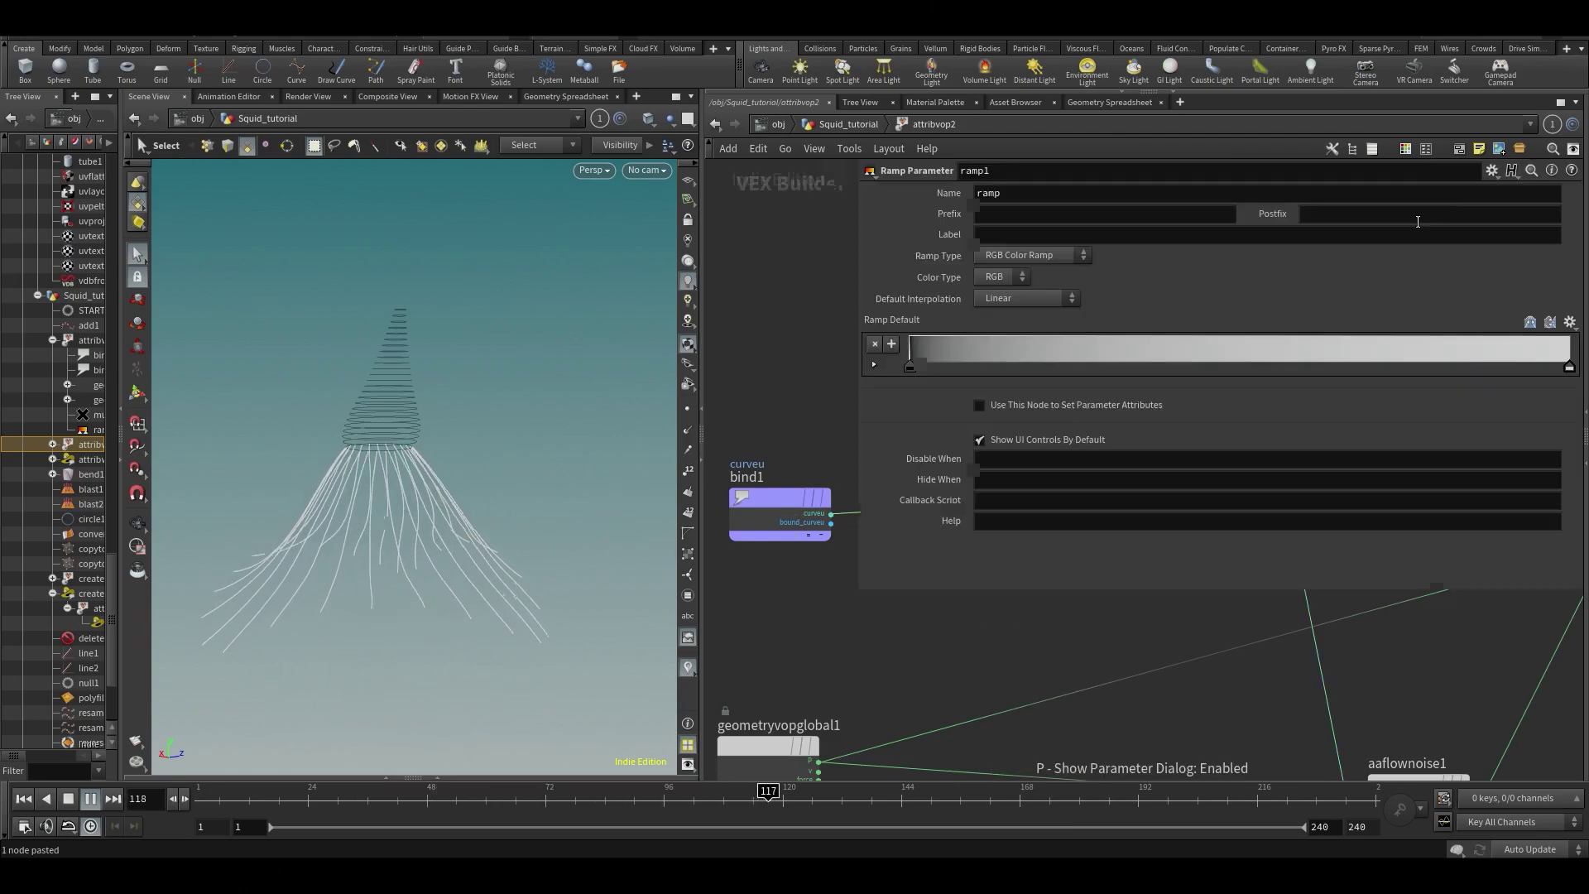
click(1035, 256)
click(1024, 291)
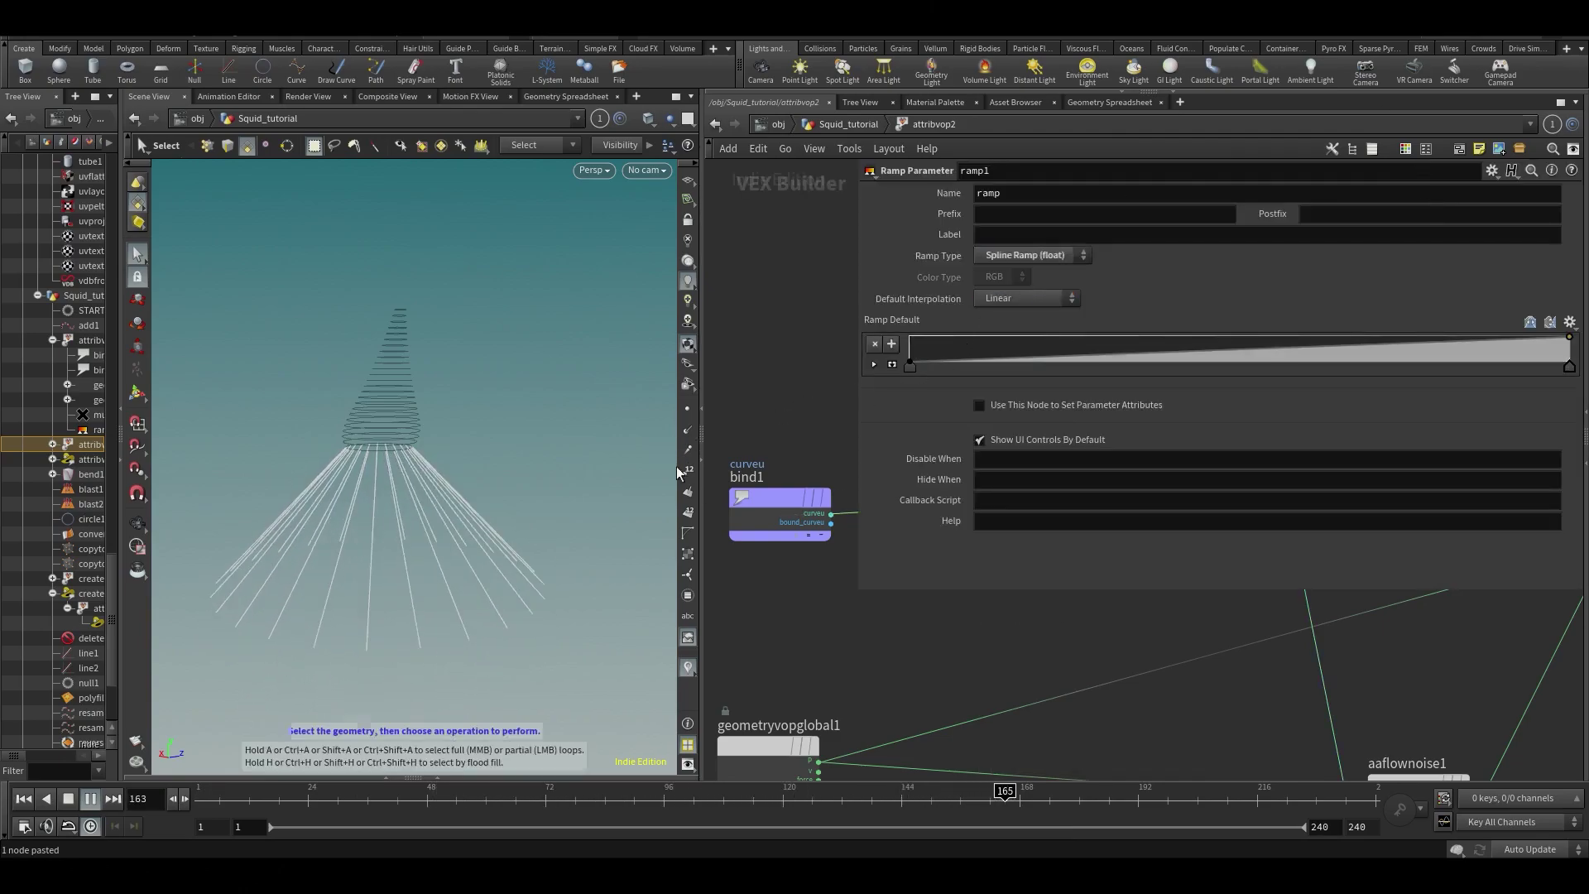
- Return to attribvop2's parameters, stop playback at frame 107, save the scene and raise the ramp's end point value to 1
key(u)
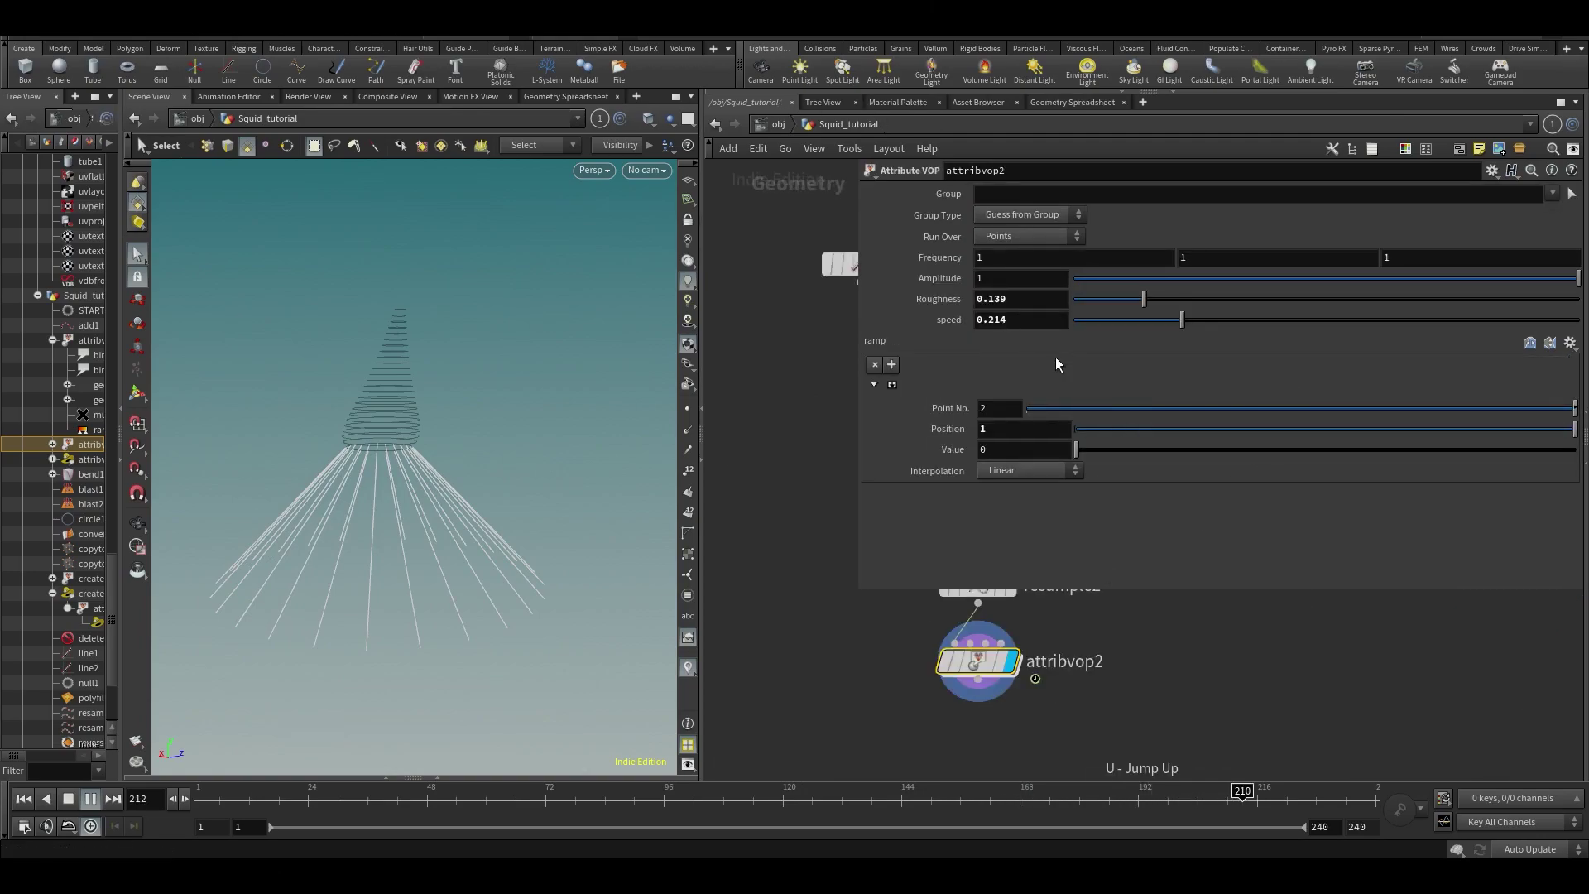
click(718, 794)
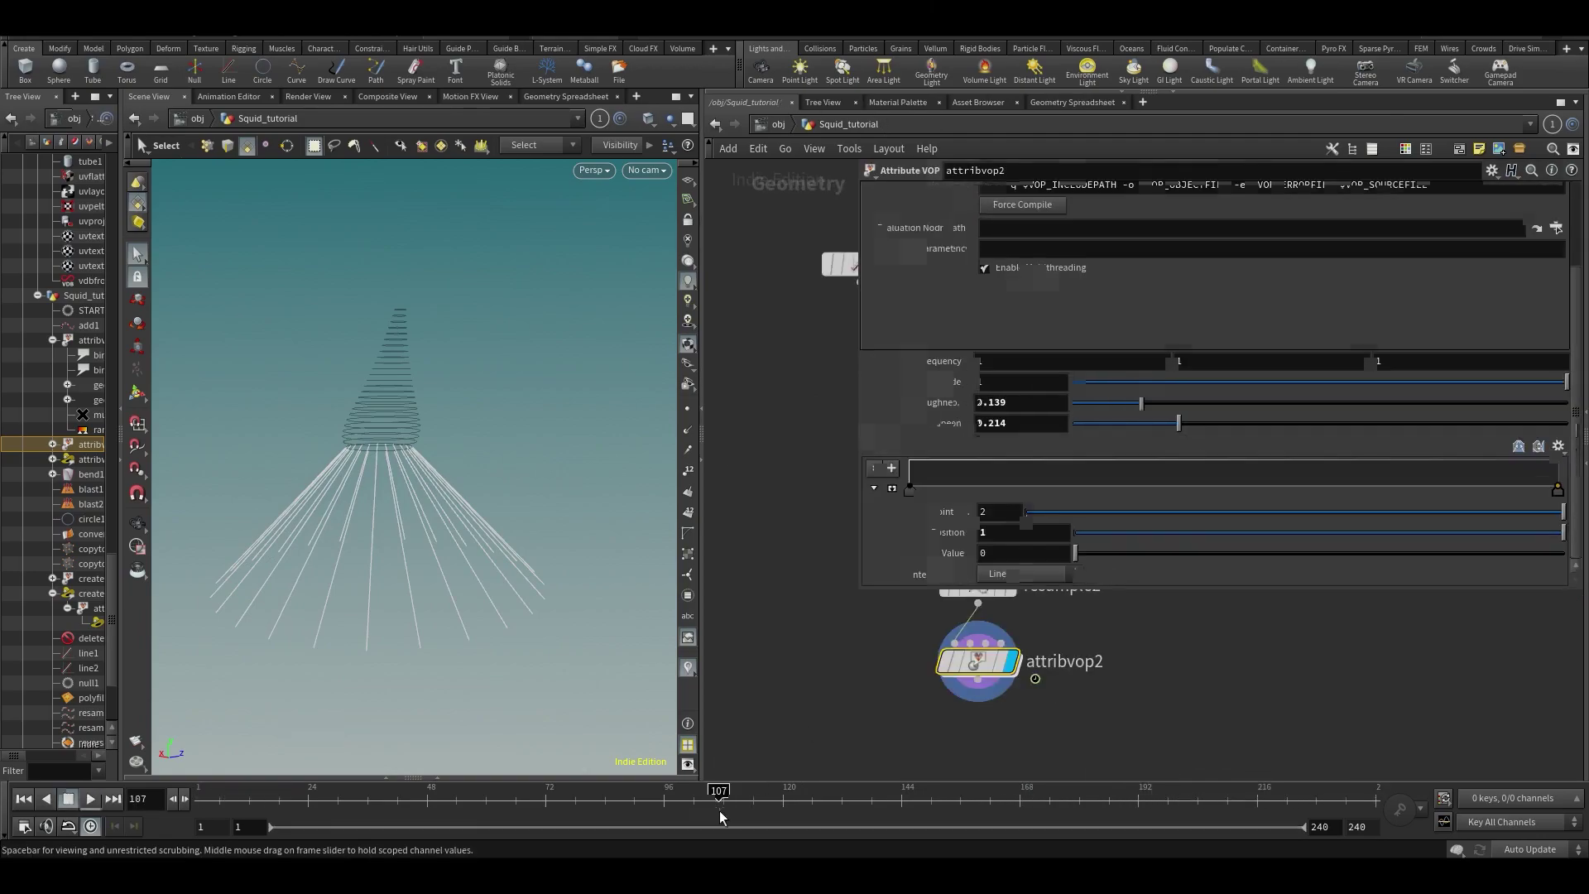
key(ctrl+s)
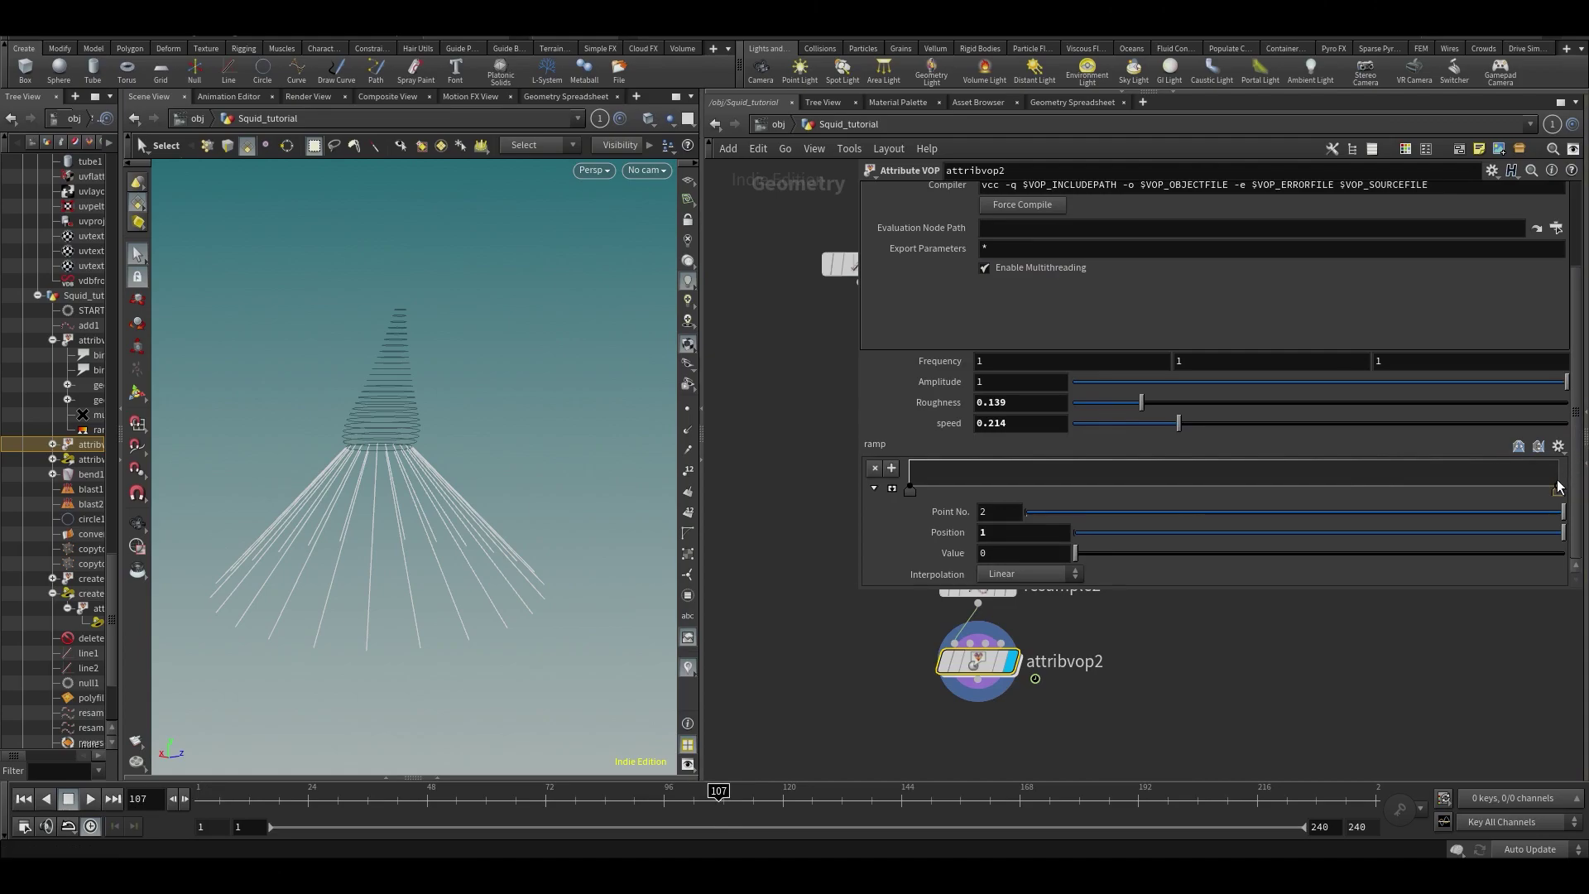
mouse_move(1557, 486)
mouse_down()
mouse_move(1575, 450)
mouse_move(1547, 475)
mouse_move(1564, 468)
mouse_up()
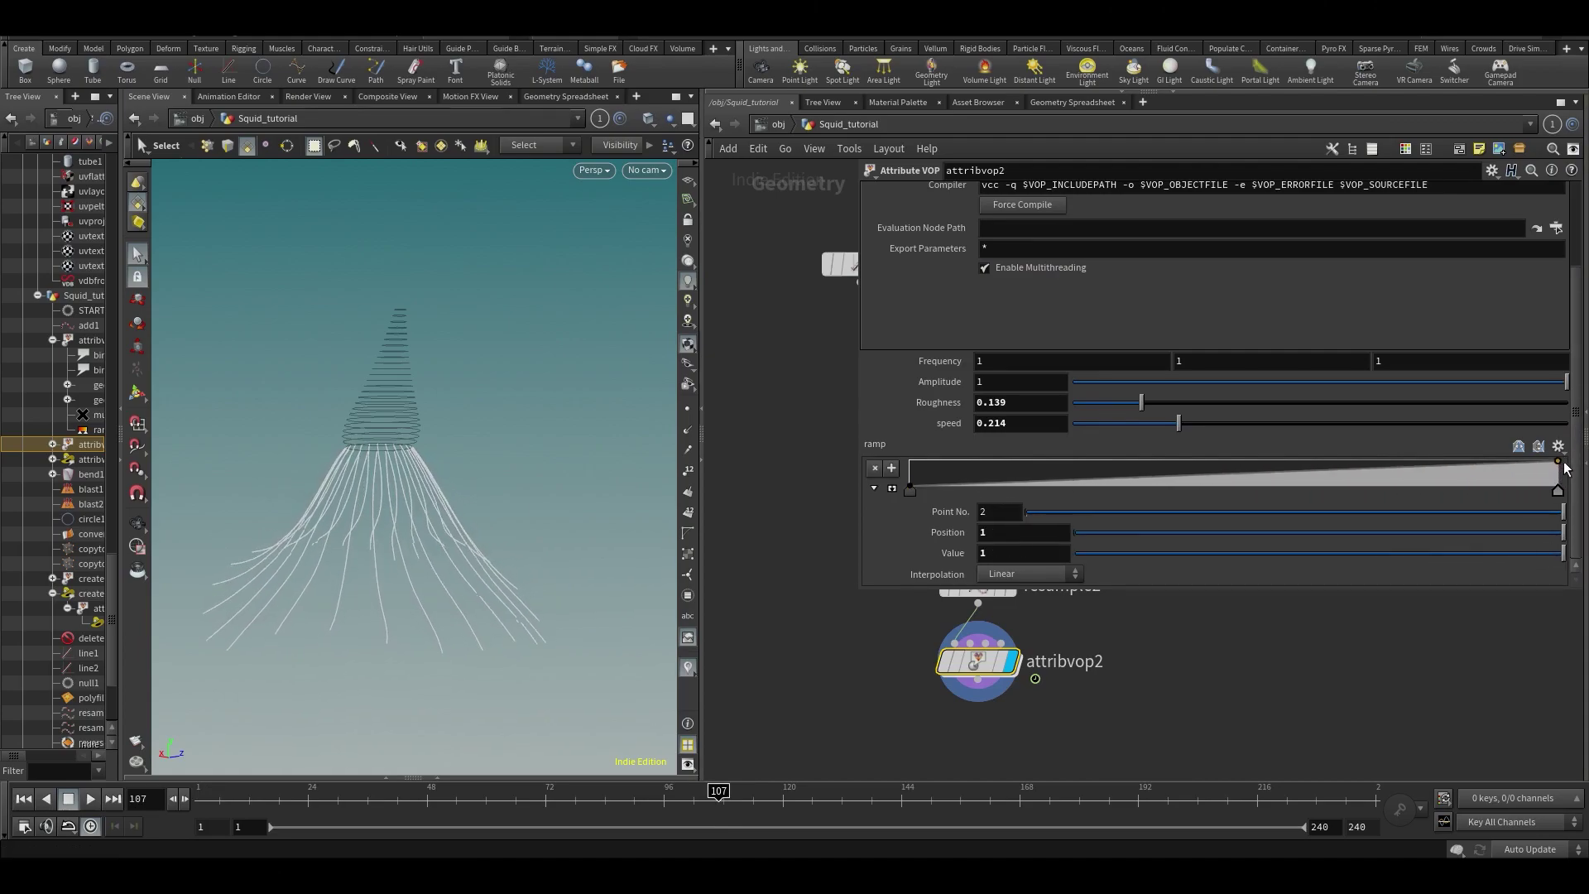
drag(1054, 479, 1035, 469)
key(ctrl+z)
key(ctrl+z)
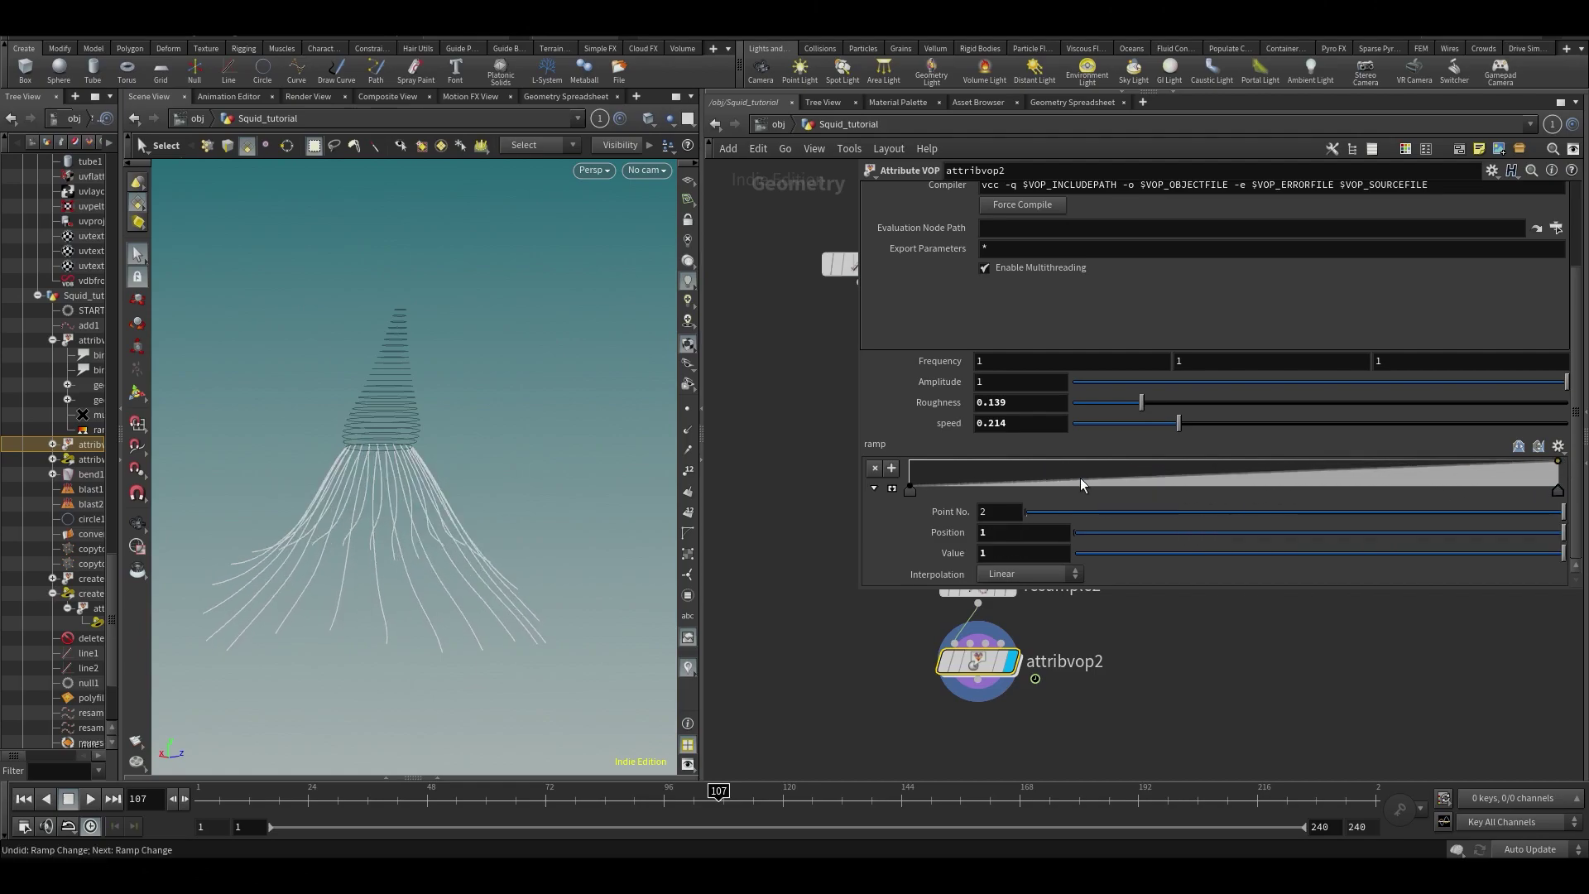
- Add a ramp point at position 0.482759 with value 0.466667, and set Frequency to 1.3 on all axes and Amplitude to 2.4
drag(1359, 474, 1223, 474)
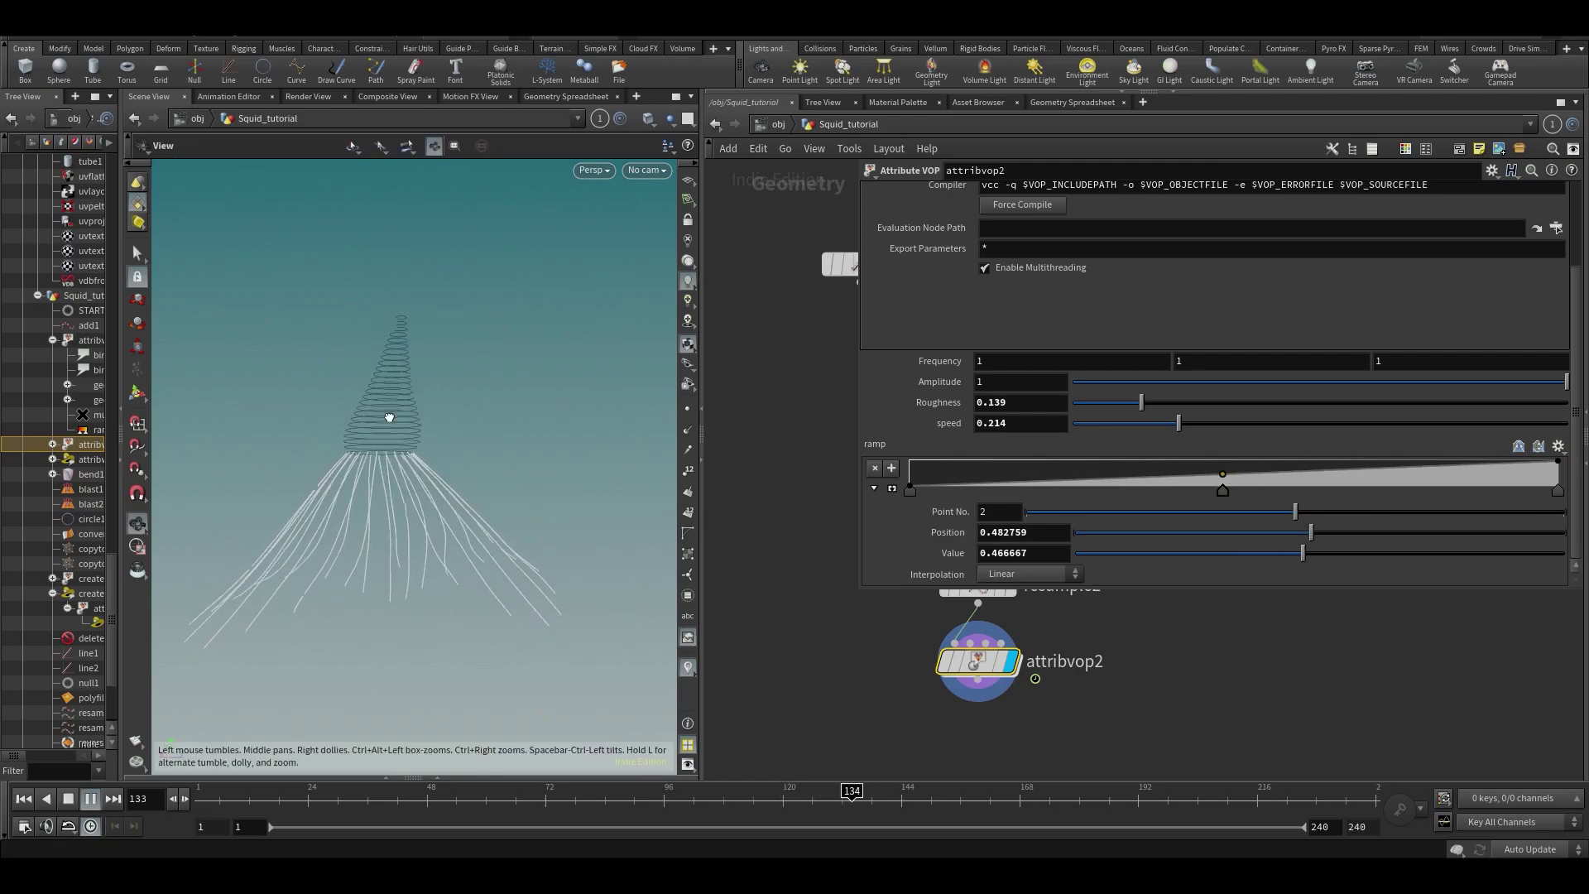
middle_drag(926, 383, 1038, 401)
middle_drag(939, 361, 984, 361)
key(Escape)
key(s)
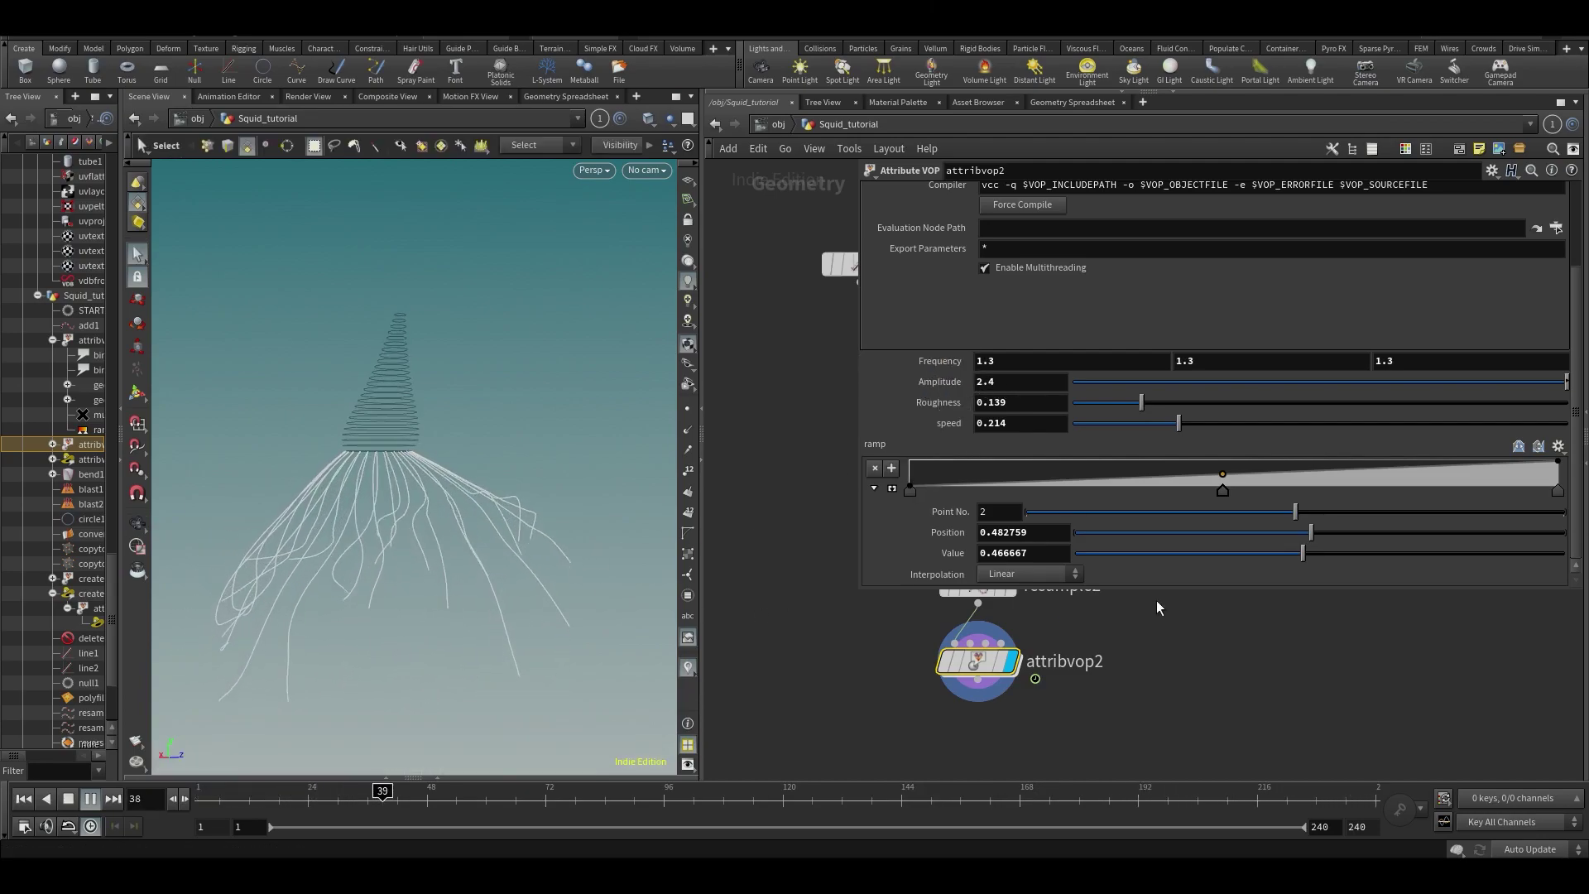
- Review the playing tentacles from another angle, stop playback at frame 63 and save the scene
key(Escape)
drag(397, 538, 436, 543)
scroll(436, 543, down, 3)
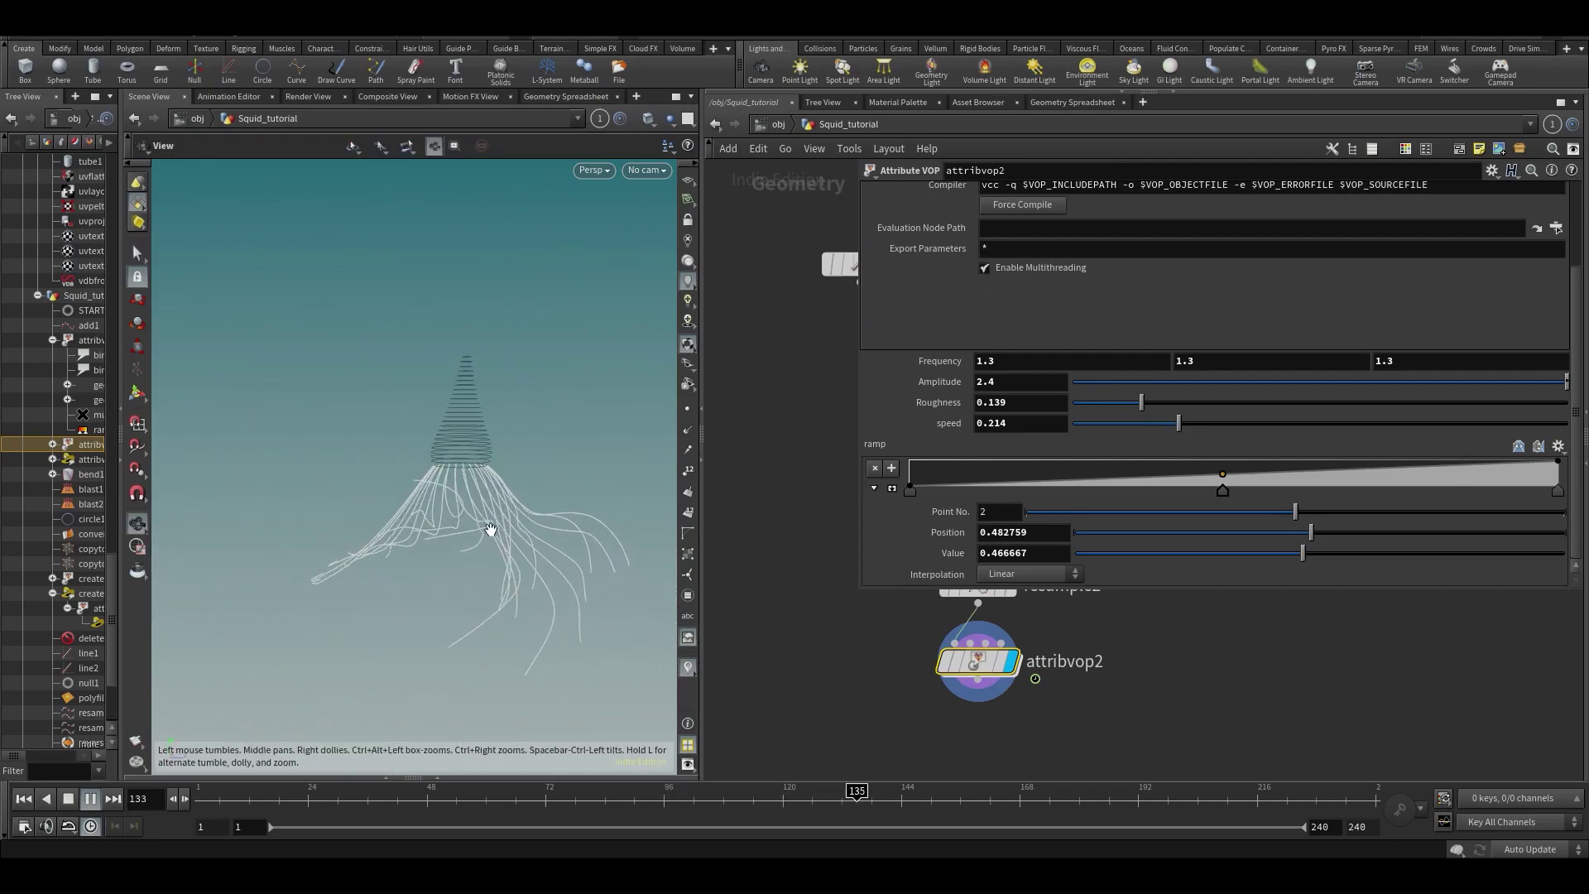
key(s)
click(501, 800)
key(ctrl+s)
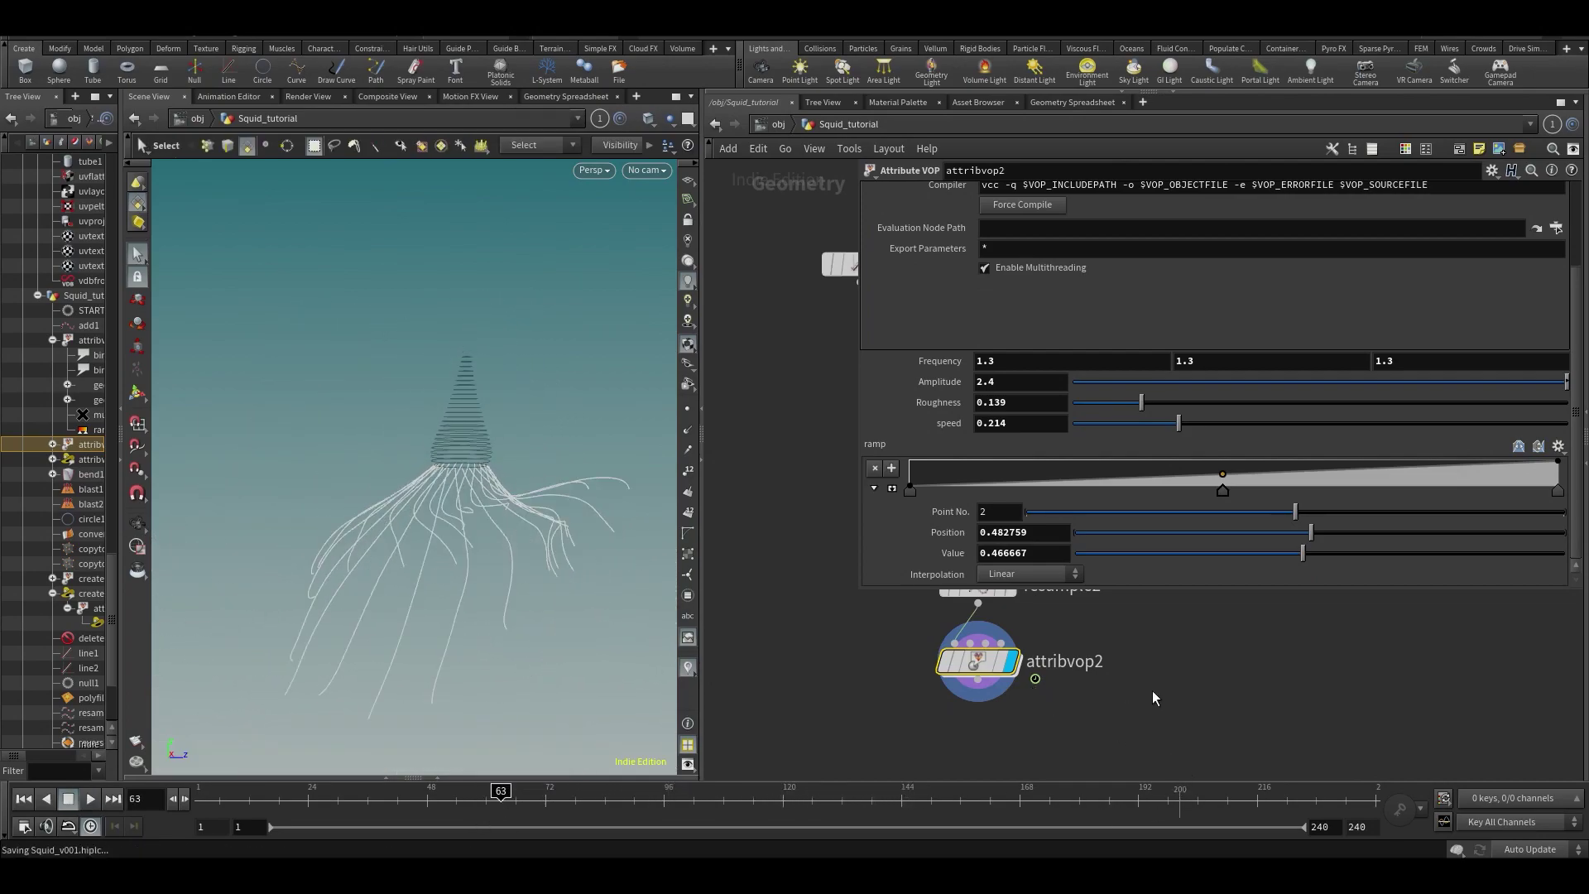
- Hide attribvop2's parameters, play and scrub the tentacle animation from several angles, and stop at frame 83
key(p)
key(Escape)
drag(435, 432, 464, 429)
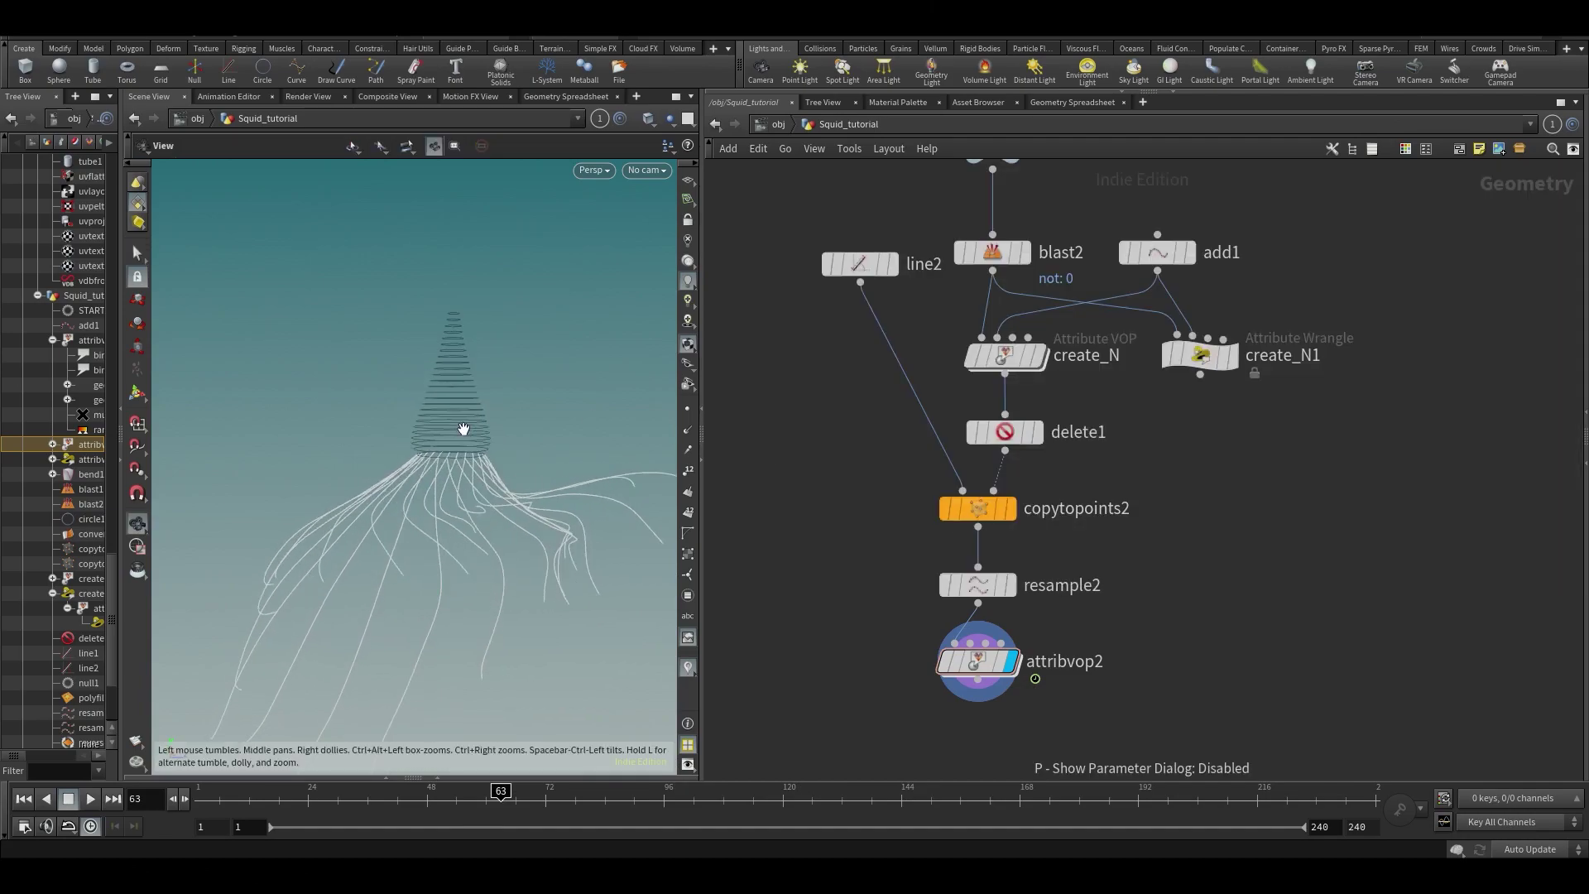
key(Up)
alt+middle_drag(475, 518, 439, 408)
mouse_move(439, 408)
alt+mouse_down()
mouse_move(452, 388)
mouse_move(532, 475)
mouse_move(436, 266)
mouse_move(374, 440)
mouse_move(354, 425)
mouse_move(439, 440)
mouse_move(454, 426)
mouse_move(435, 405)
alt+mouse_up()
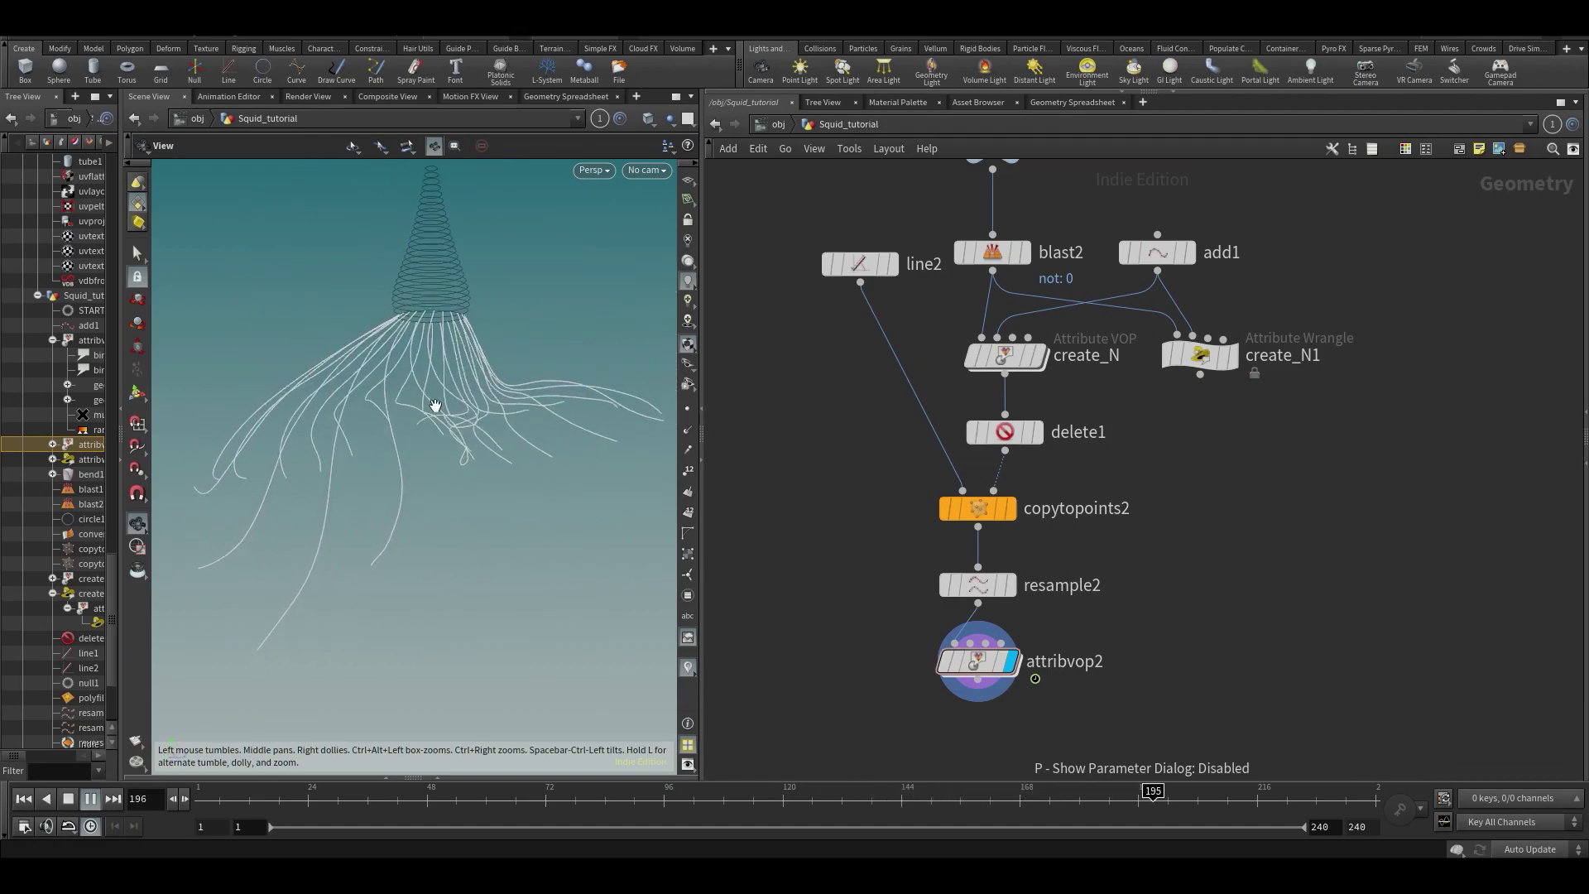
click(486, 792)
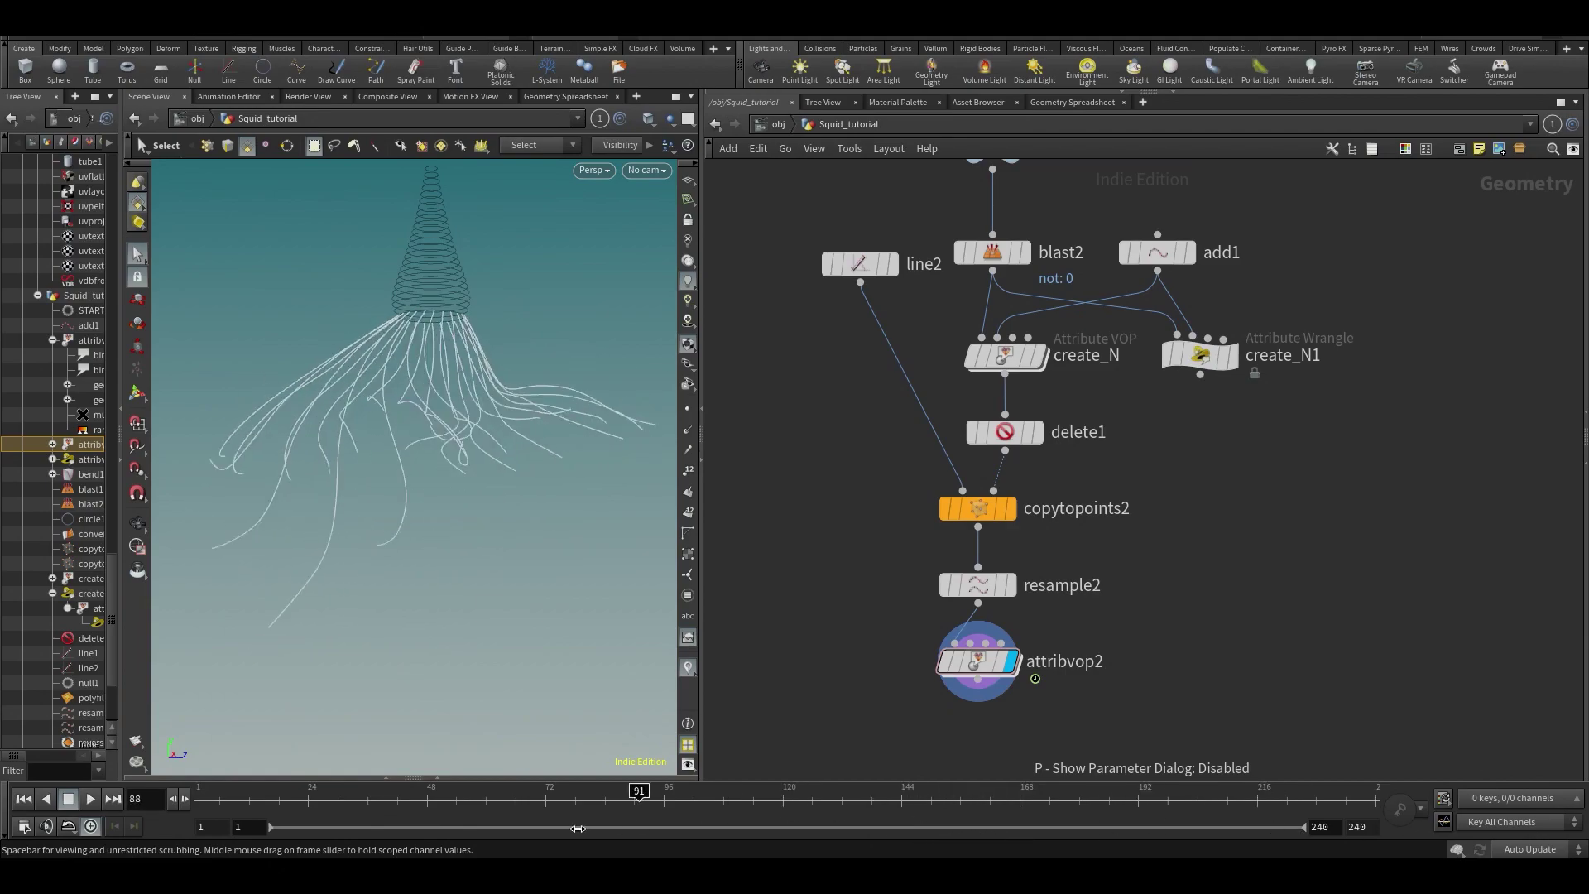
drag(578, 828, 496, 809)
alt+drag(478, 440, 455, 519)
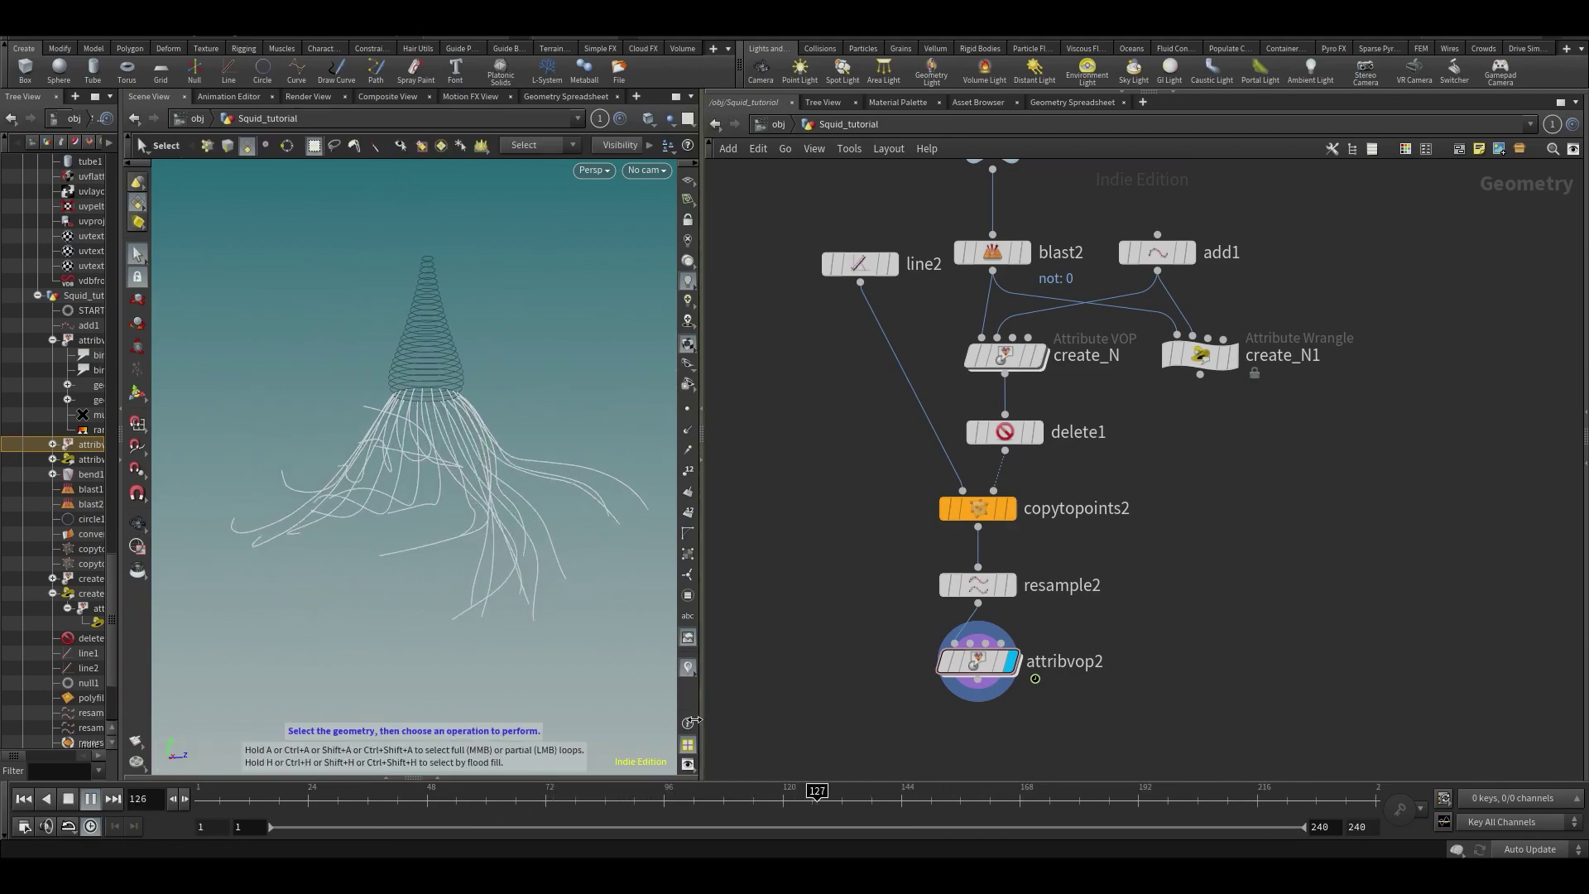
click(598, 800)
- Enter attribvop2's network and add a Random node below multiply1
double_click(977, 660)
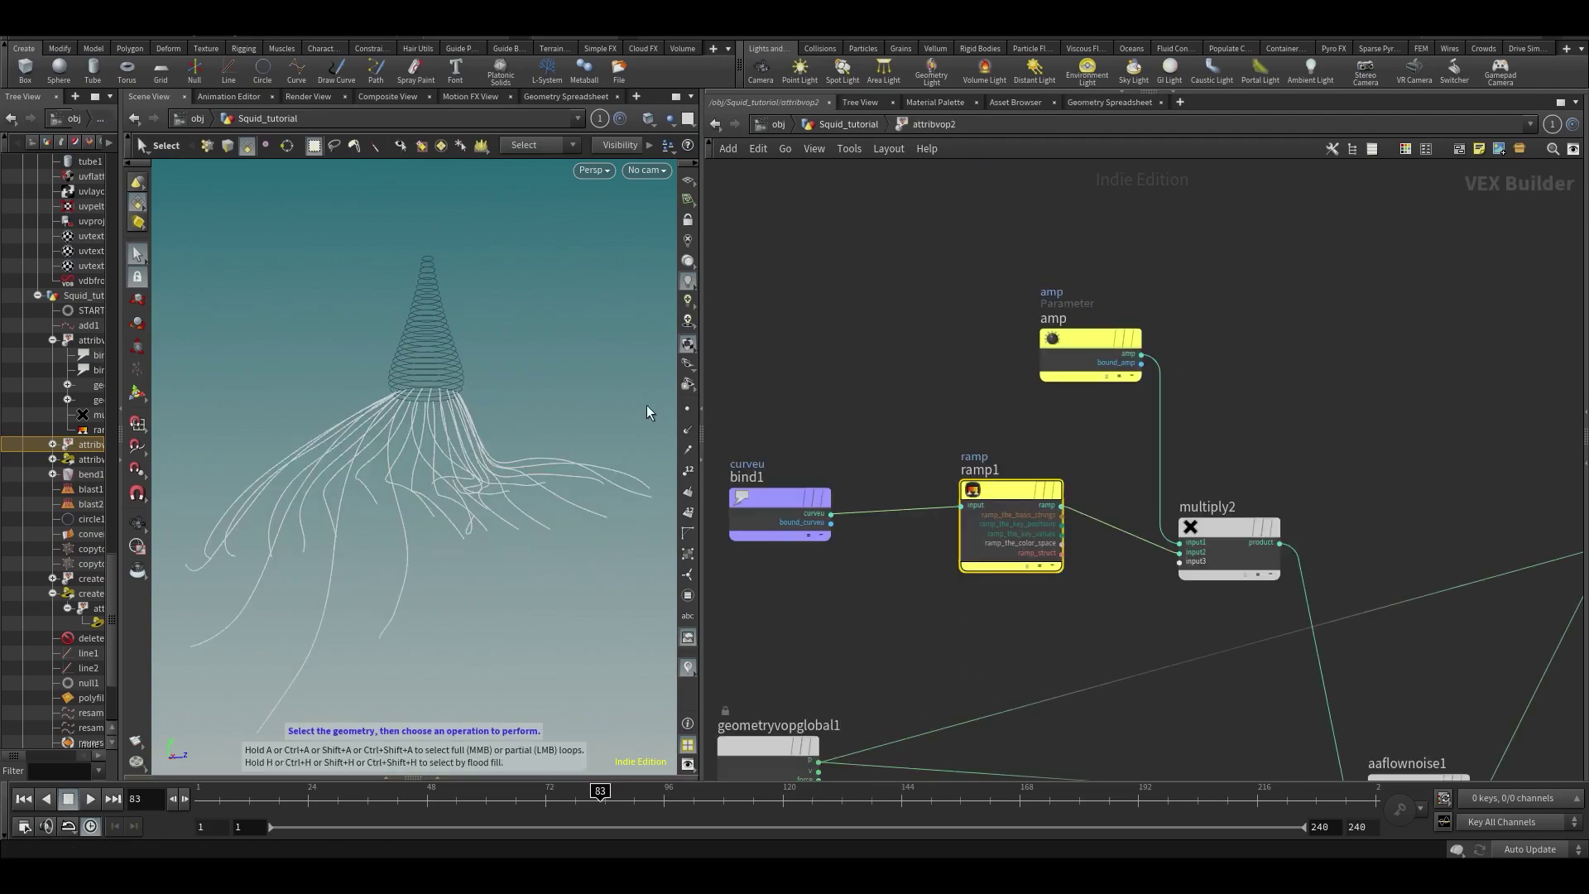
middle_drag(821, 714, 848, 433)
middle_drag(929, 596, 962, 511)
scroll(961, 510, down, 3)
middle_drag(1043, 571, 1025, 531)
scroll(1159, 524, up, 3)
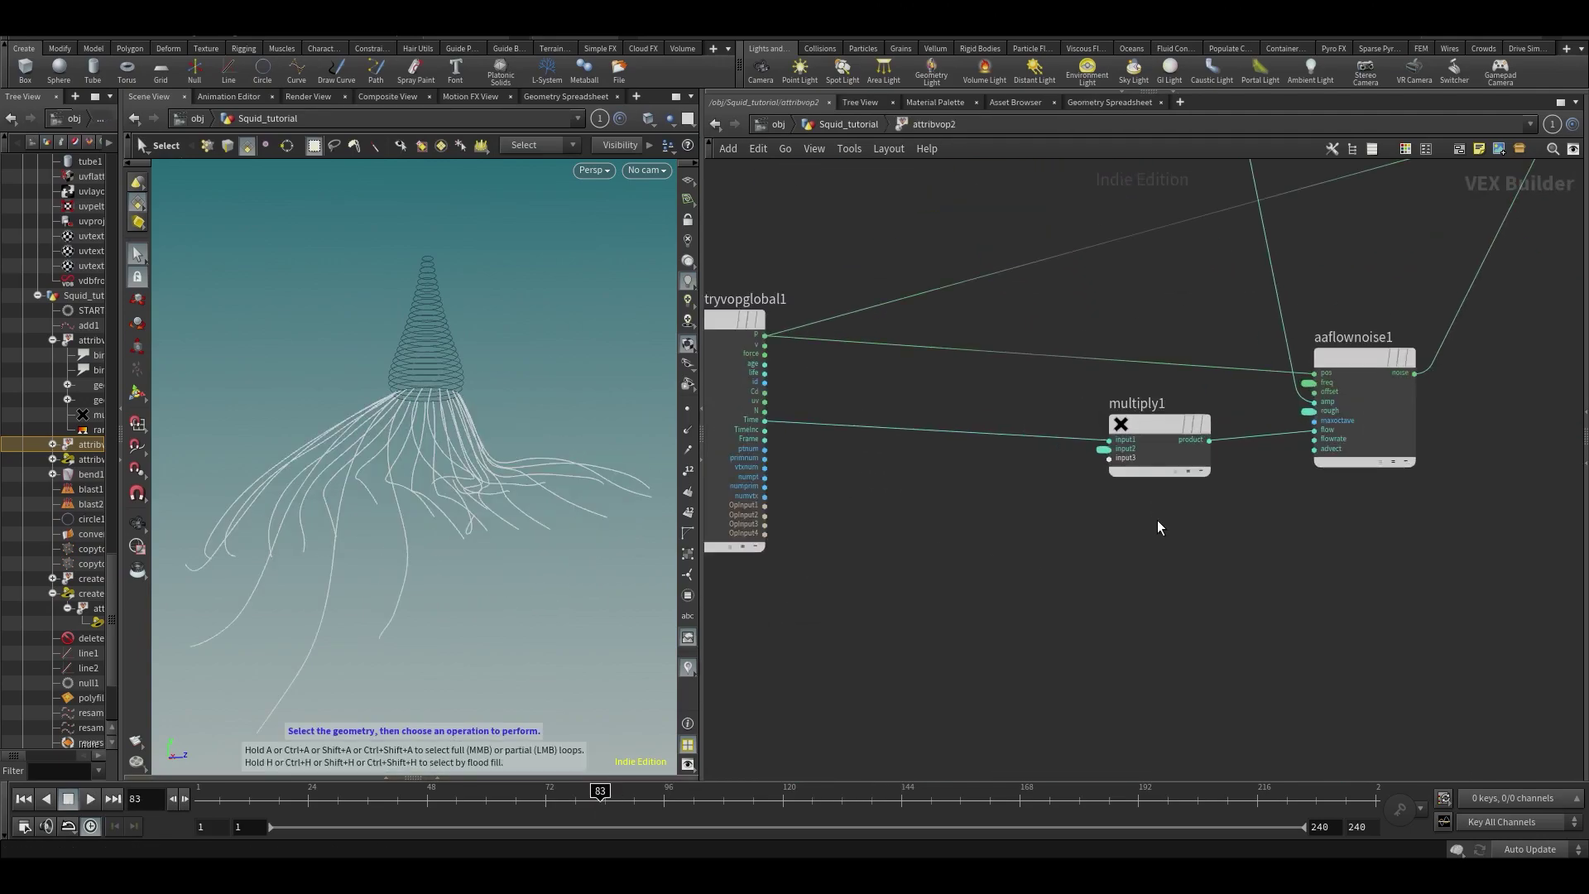
key(Tab)
mouse_move(1100, 356)
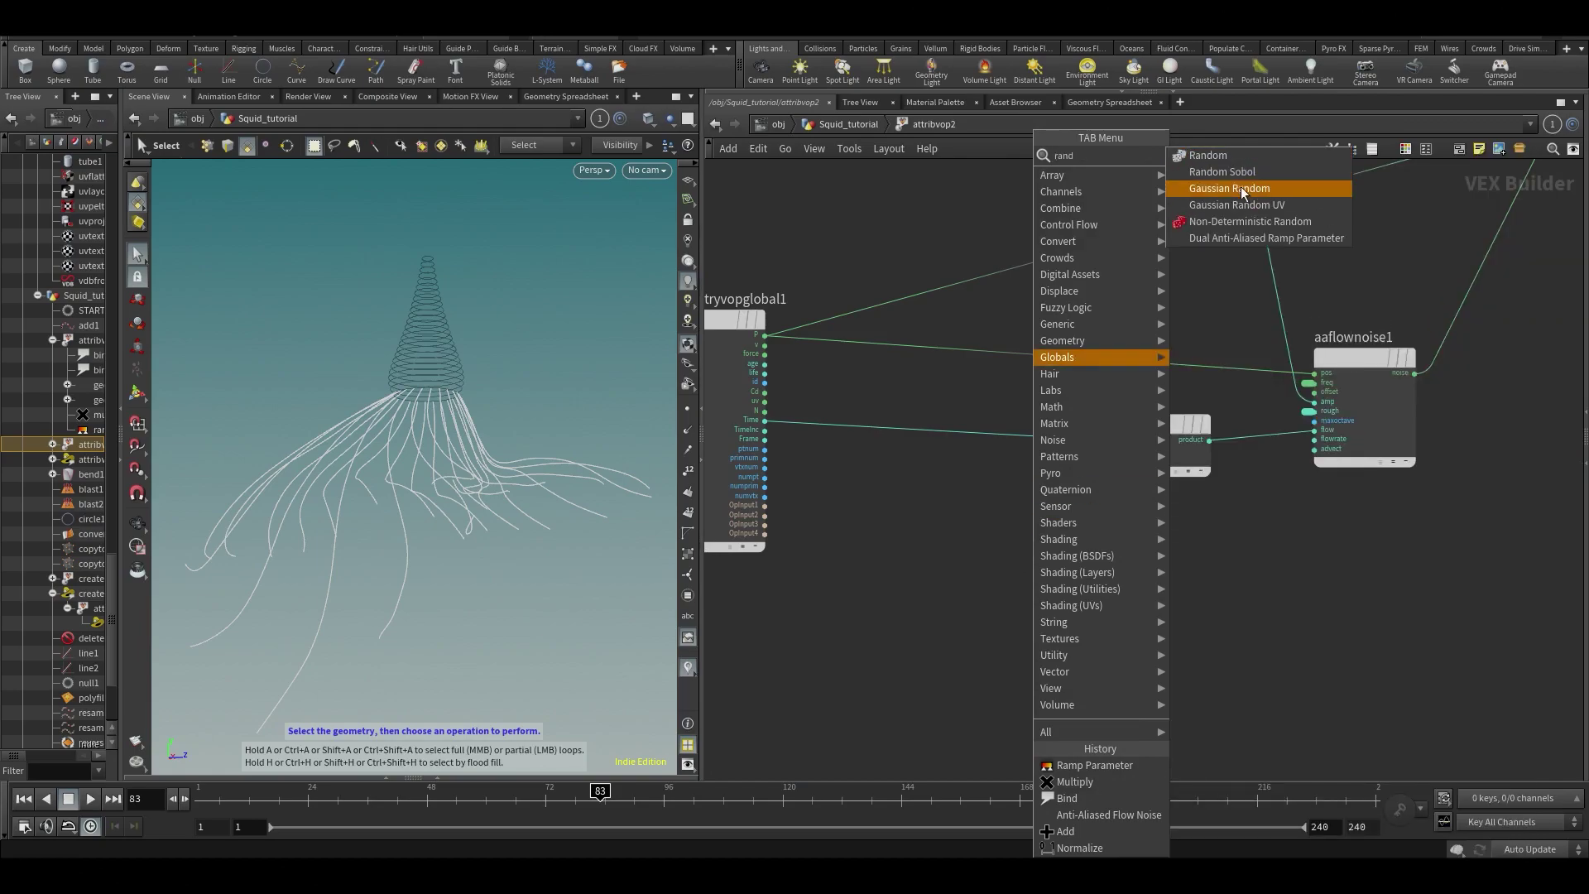
click(1217, 182)
click(1127, 579)
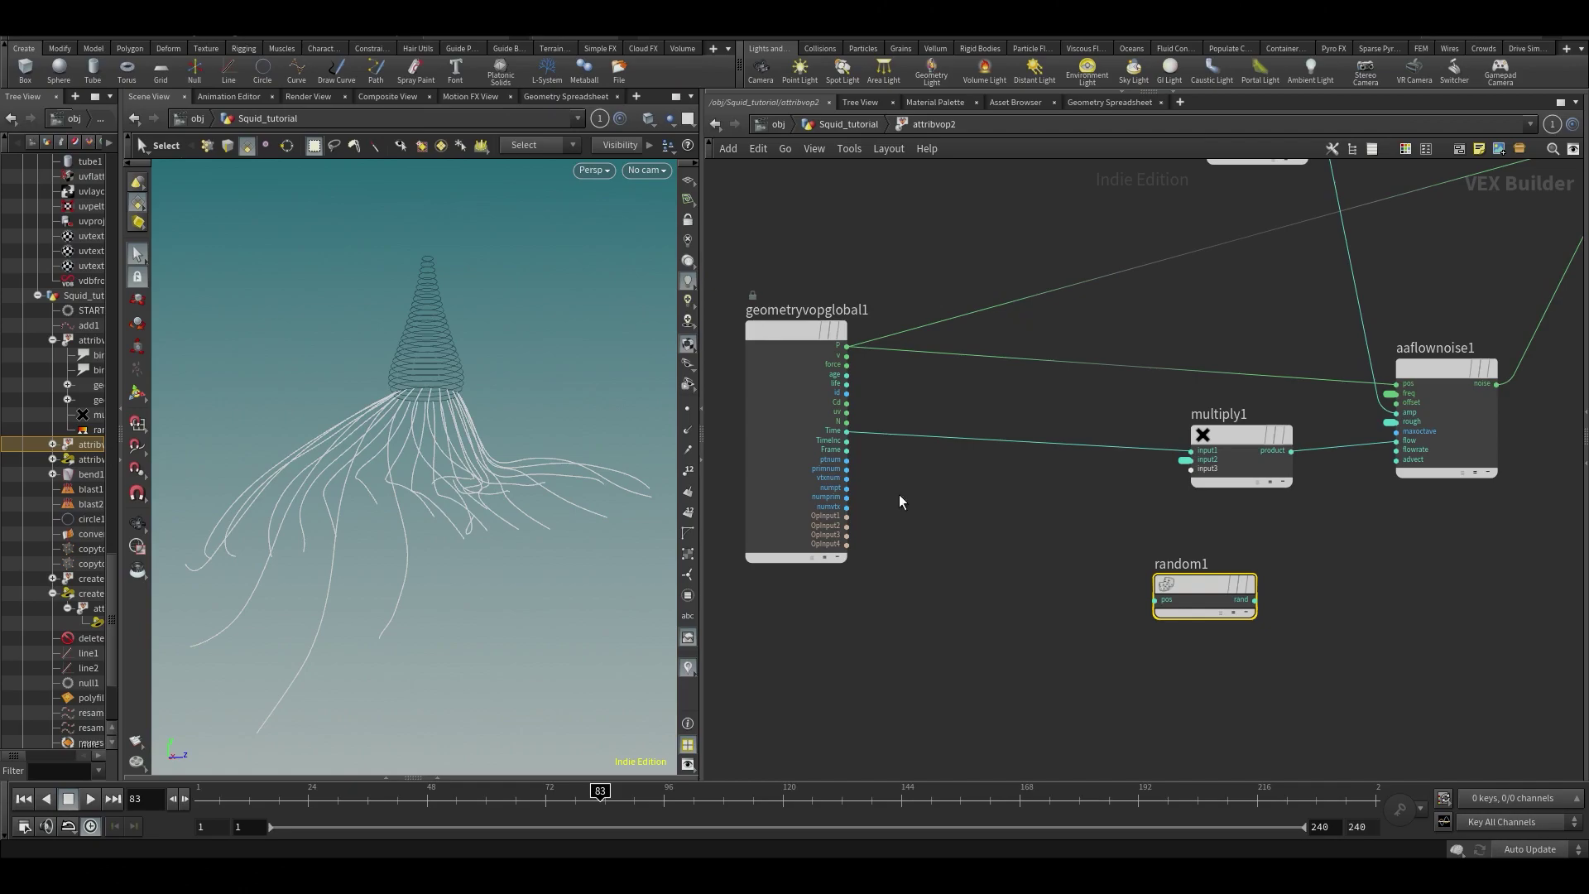
- Connect geometryvopglobal1's primnum output to random1's pos input, moving random1 slightly closer to multiply1
scroll(900, 501, up, 3)
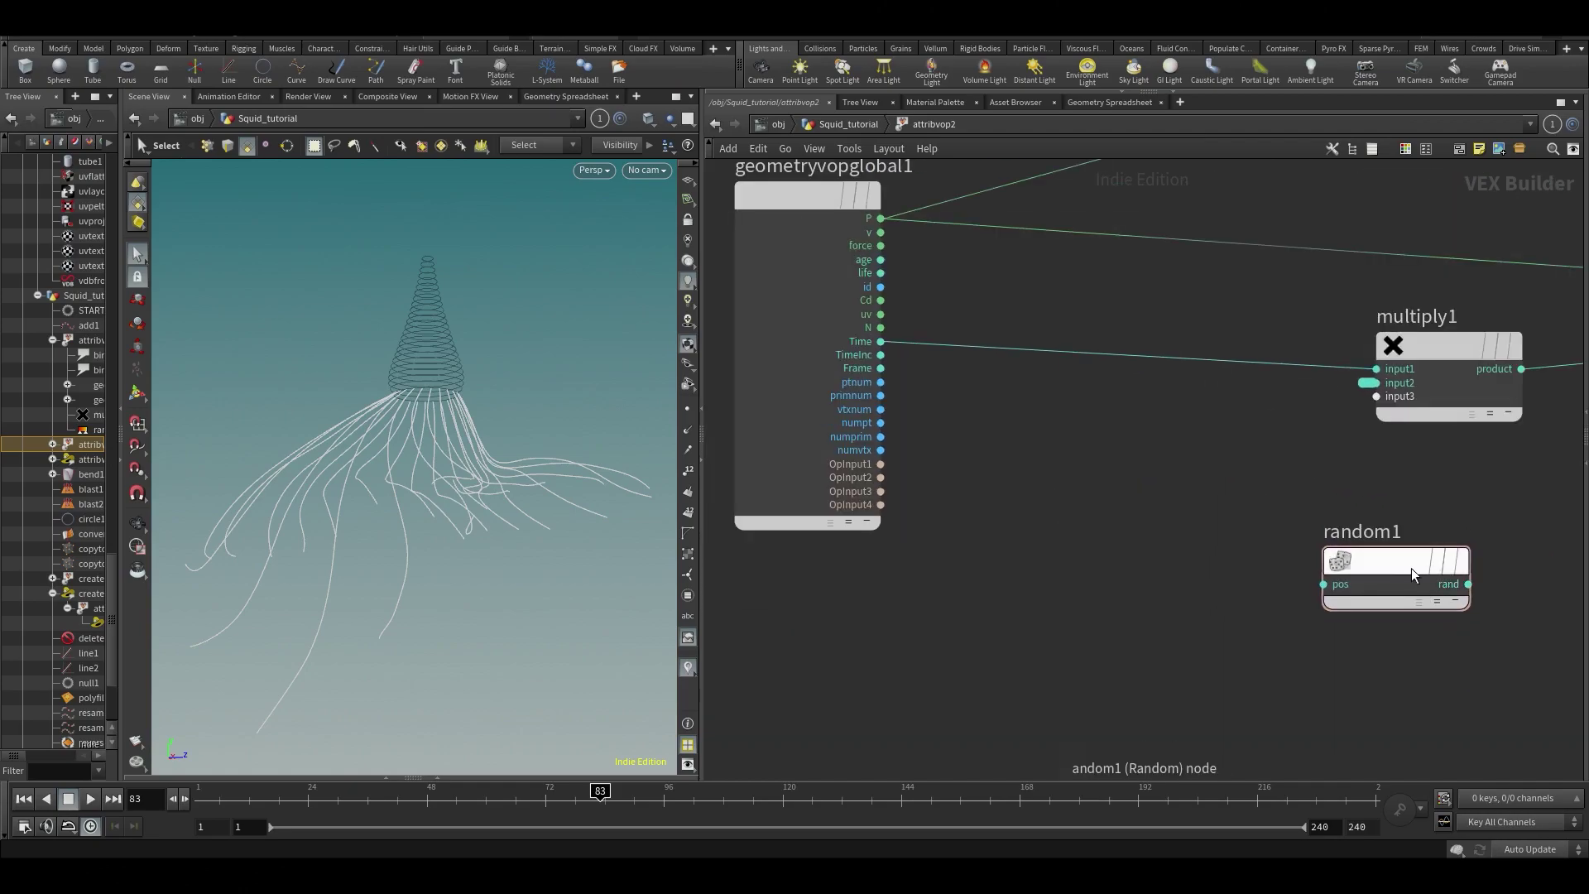
drag(1413, 572, 1446, 555)
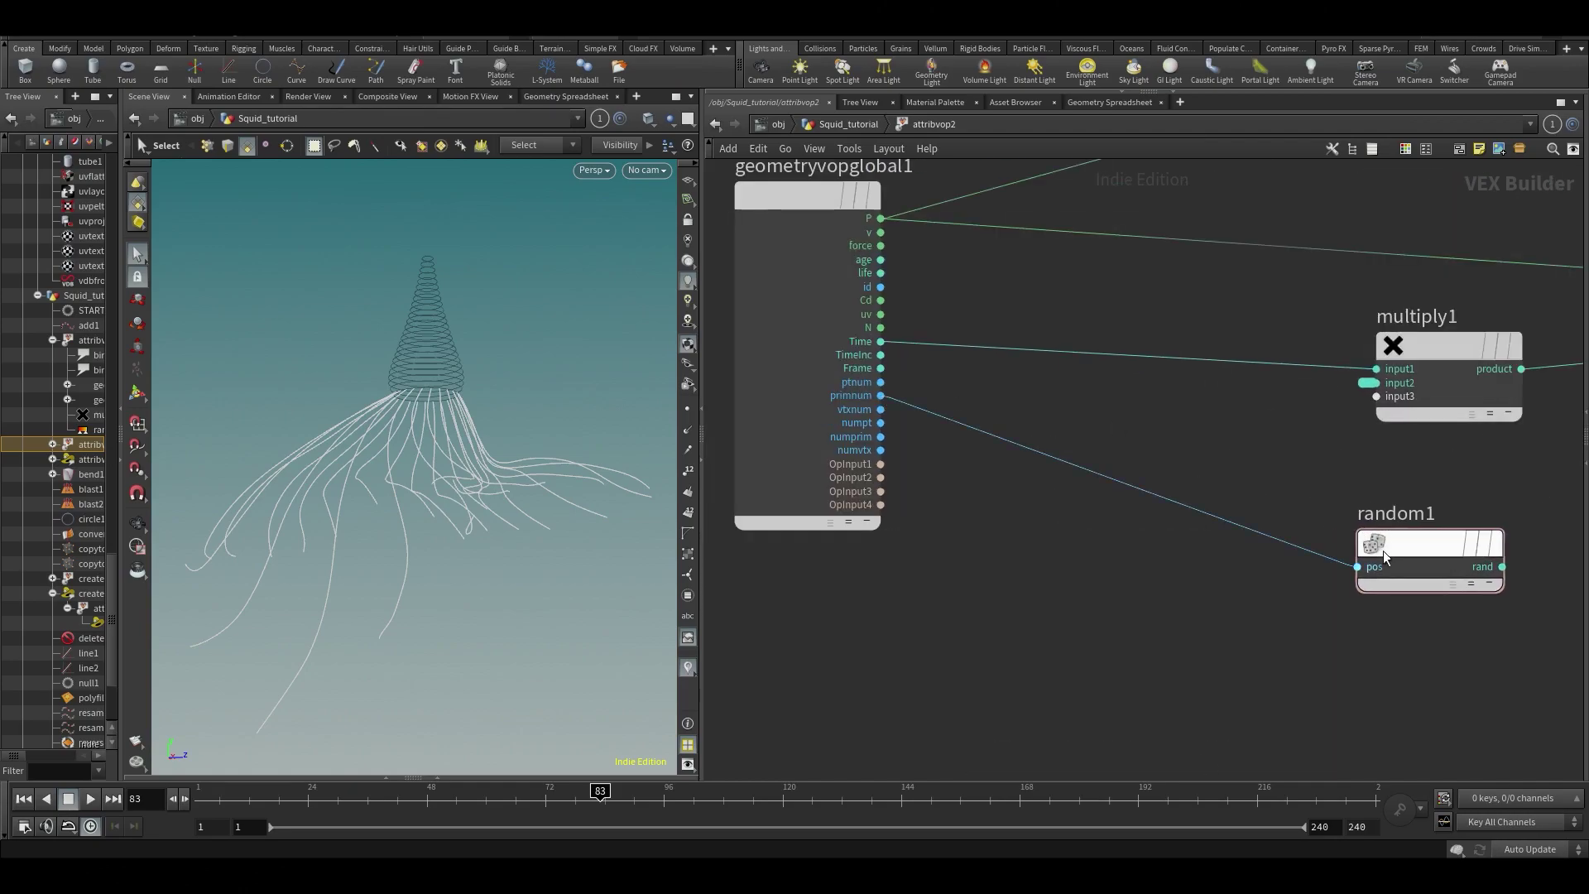
middle_drag(1381, 490, 1110, 521)
scroll(1110, 520, down, 3)
middle_drag(1354, 510, 1152, 603)
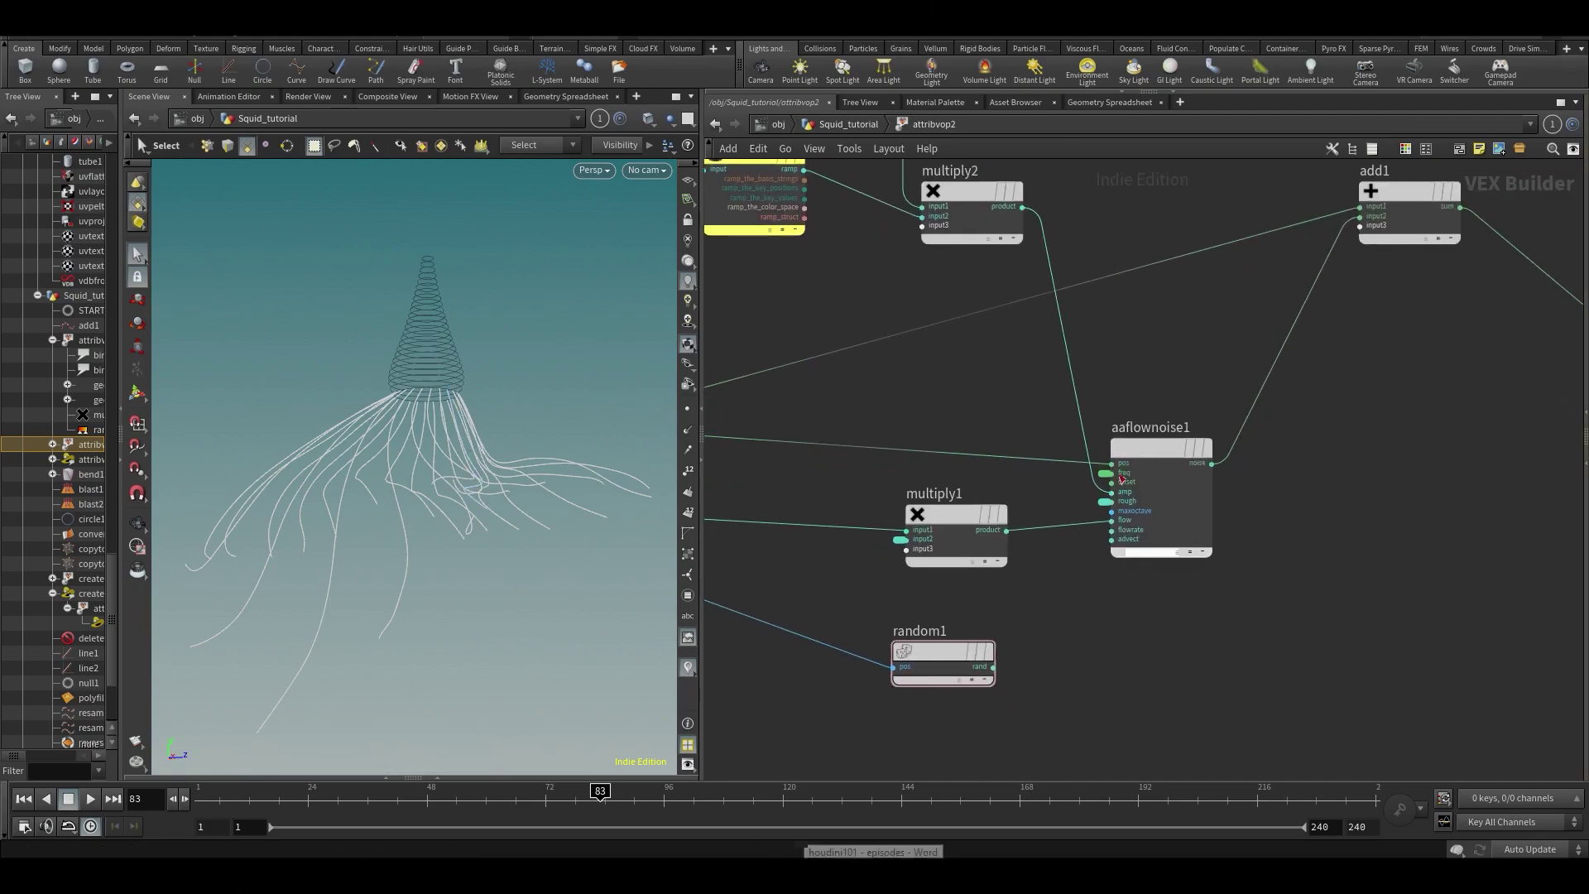
- Move the aaflownoise1 node slightly up in the network
drag(1261, 519, 1048, 570)
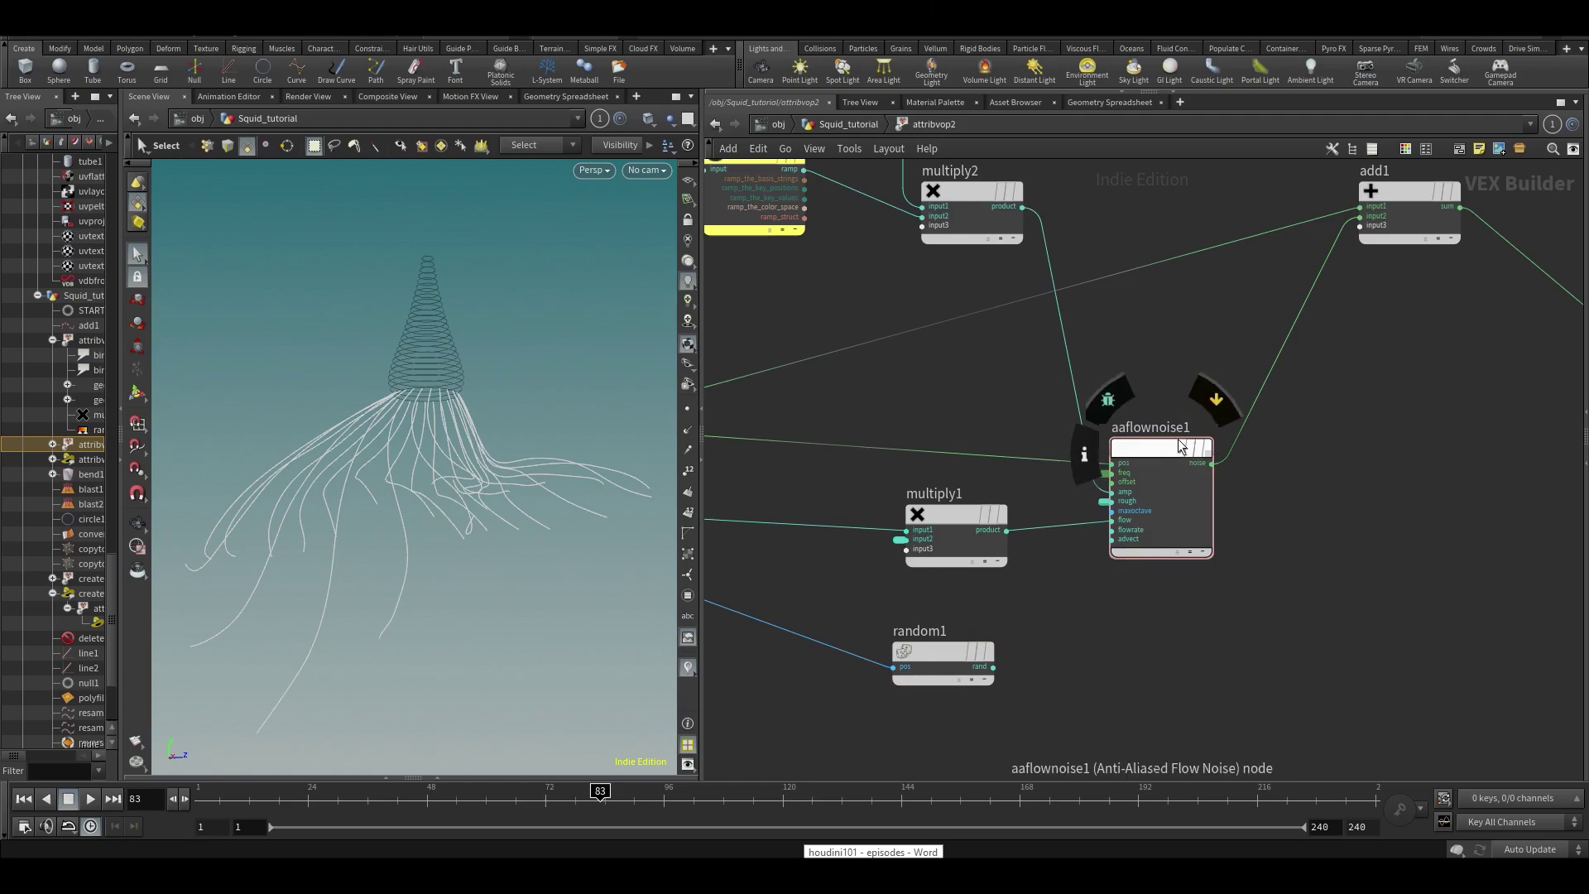
drag(1182, 446, 1135, 429)
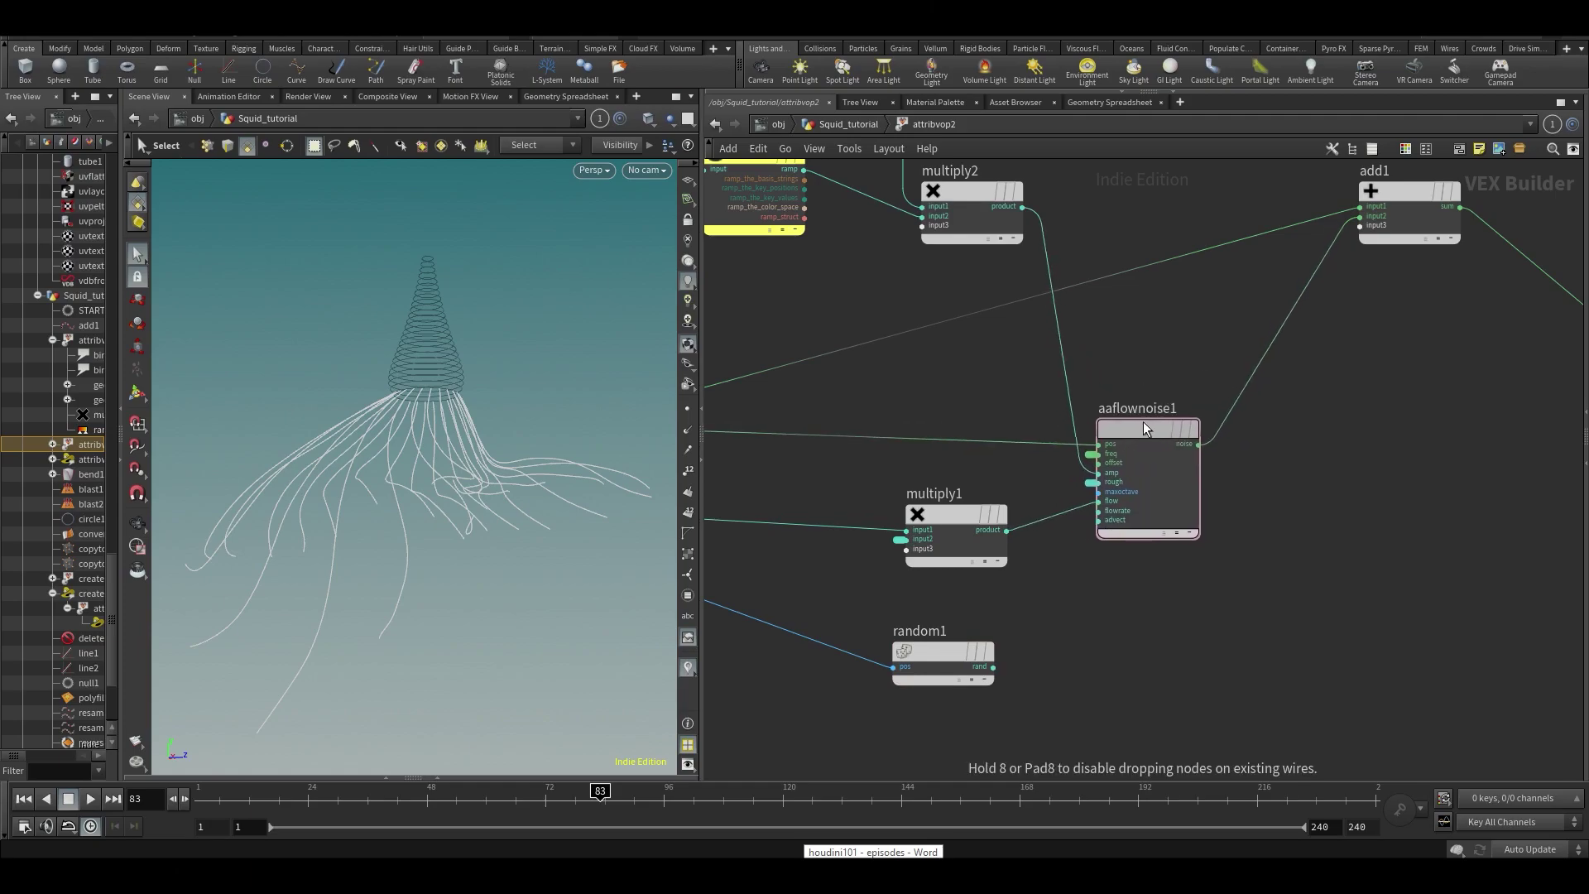
scroll(1103, 355, up, 5)
mouse_move(1070, 431)
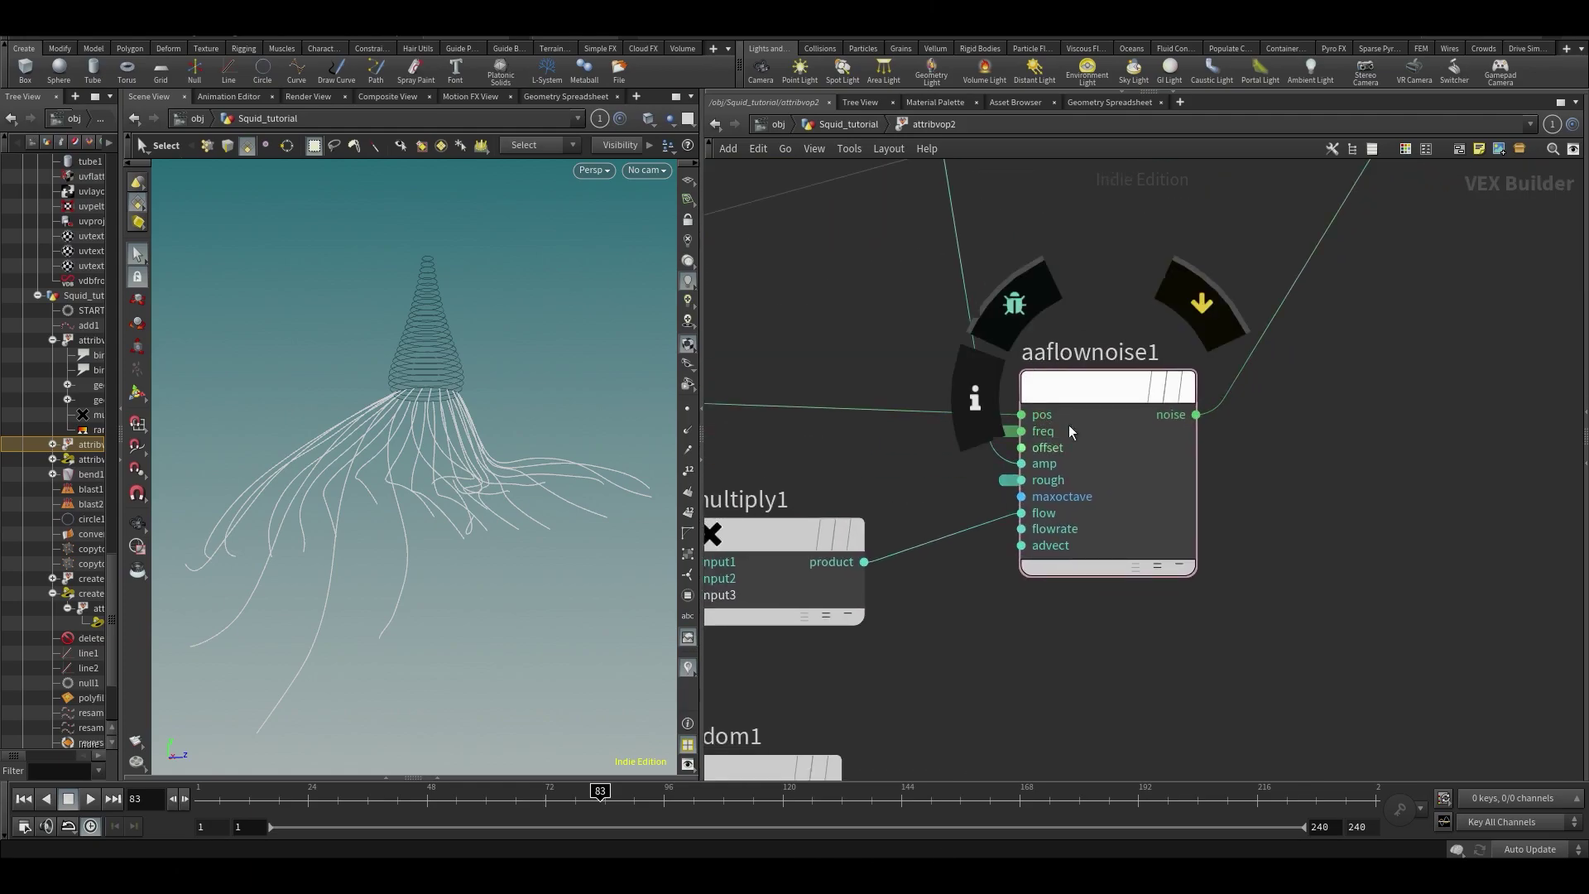
drag(1094, 408, 1102, 379)
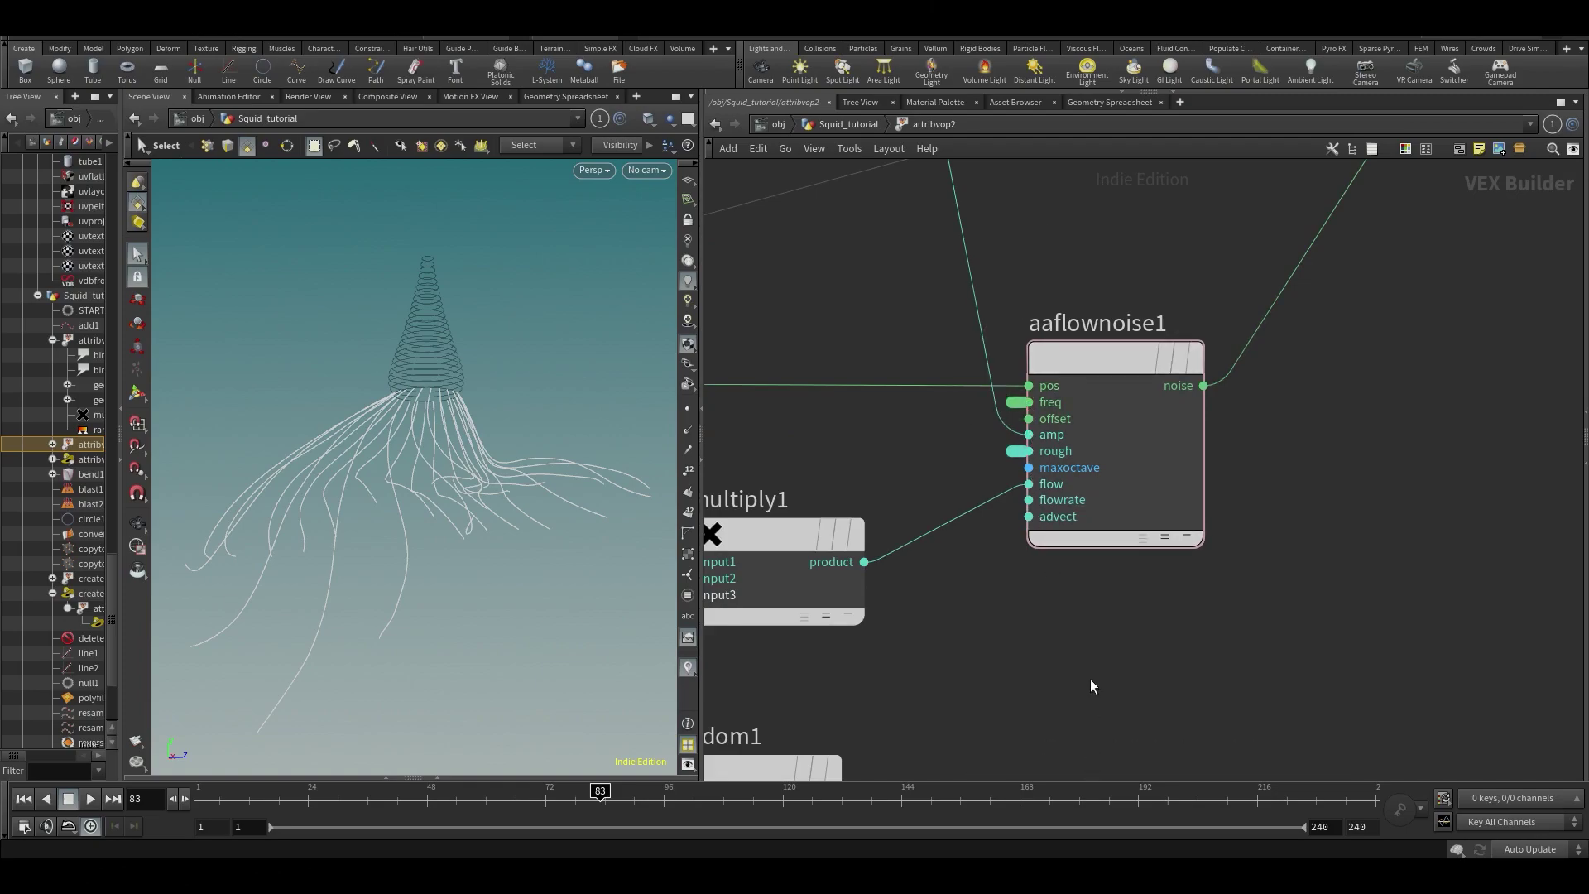
middle_drag(1052, 719, 1234, 496)
scroll(1240, 489, down, 2)
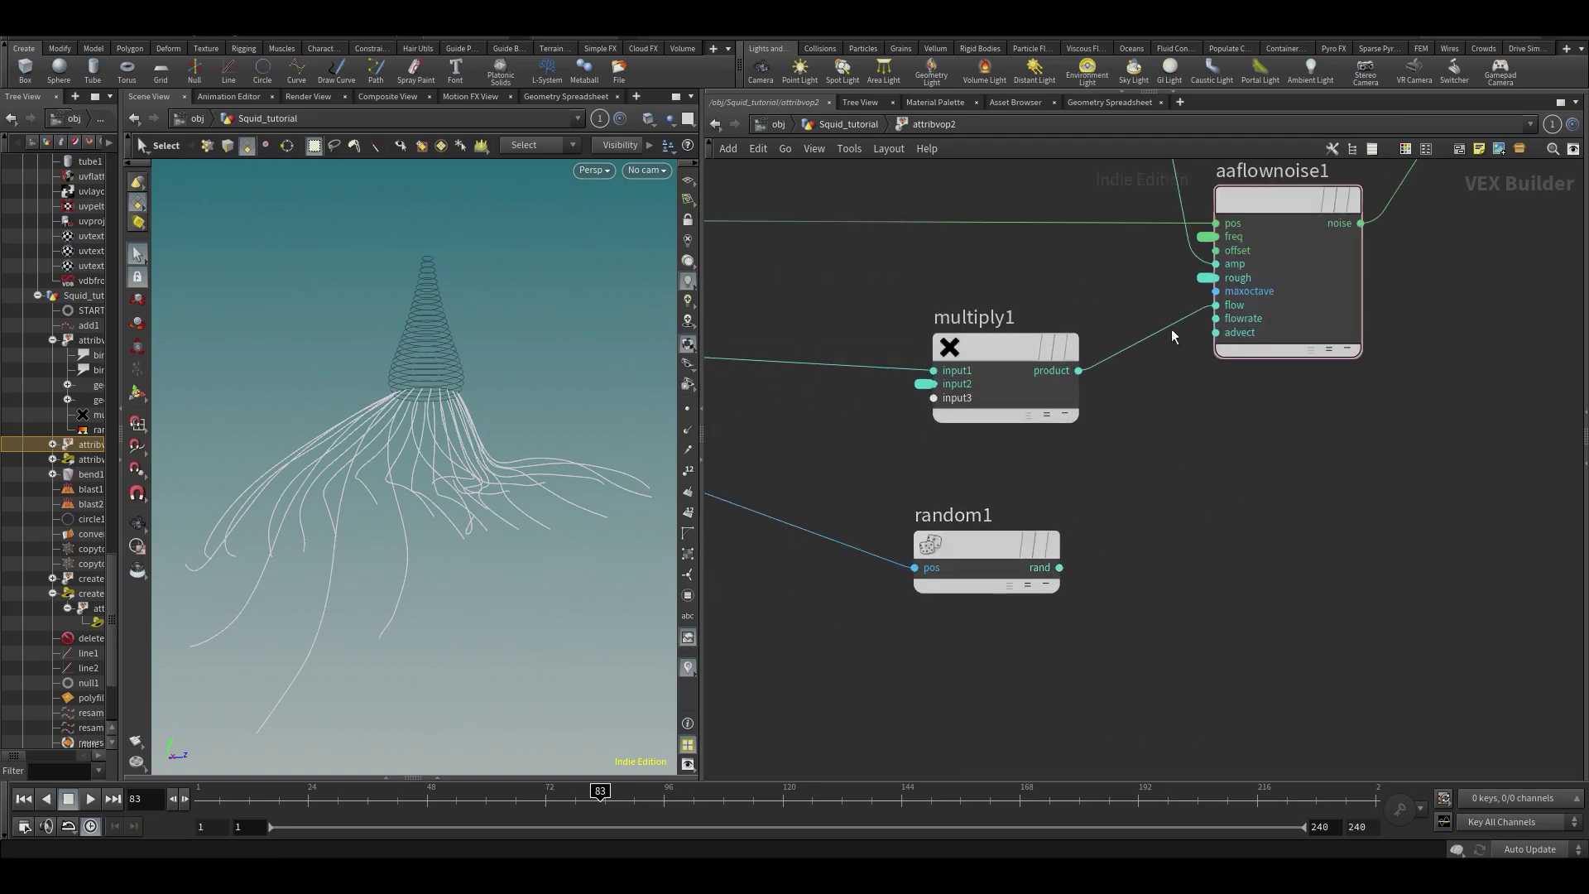
middle_drag(1172, 335, 1144, 550)
scroll(1190, 592, down, 1)
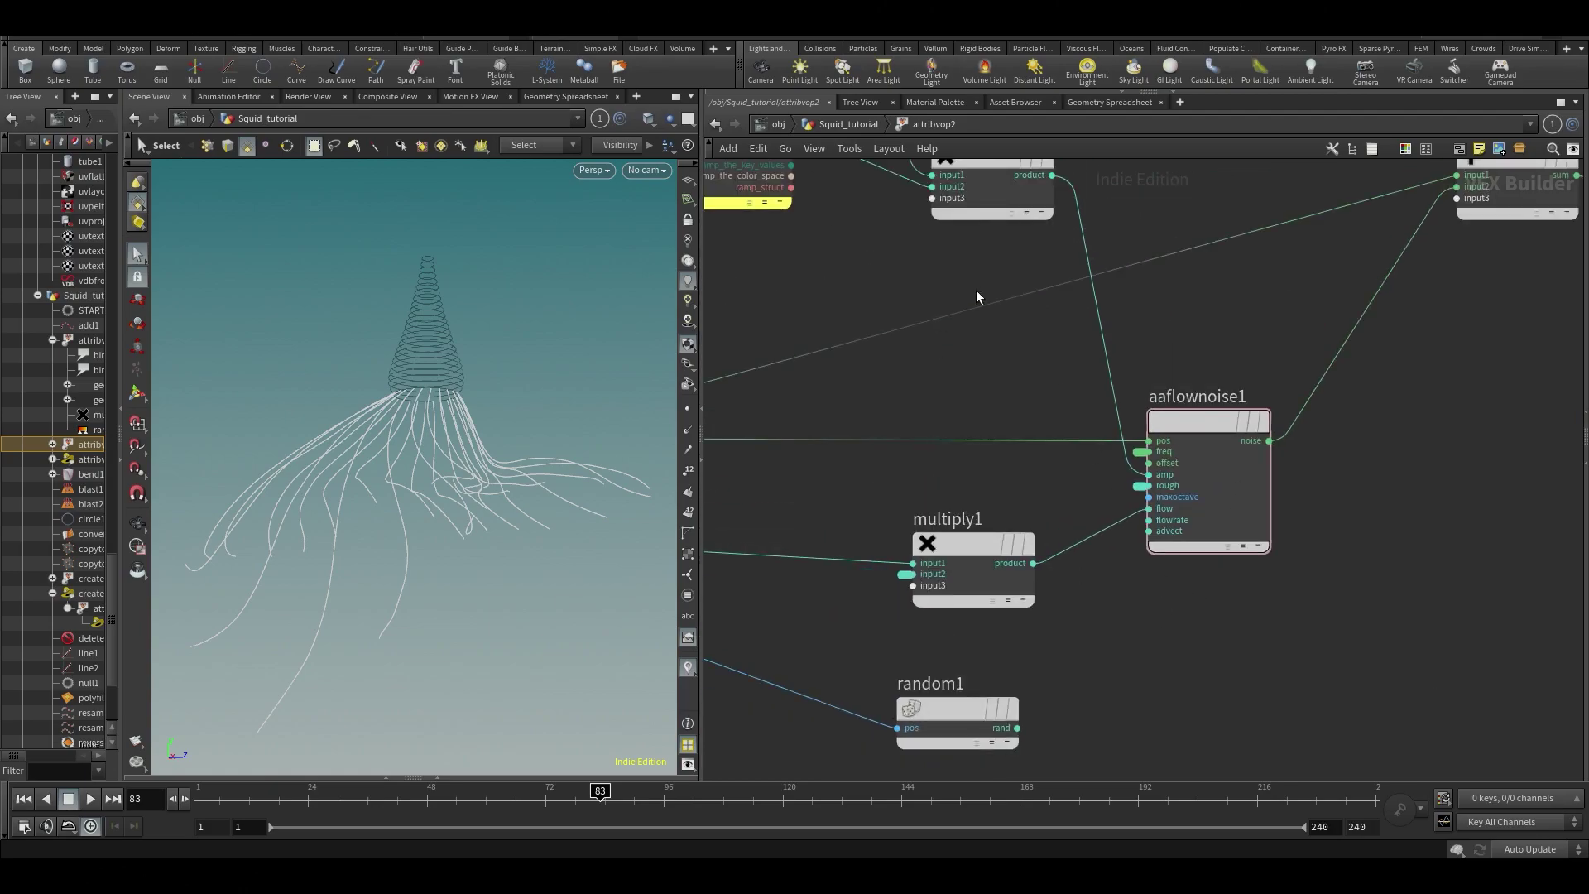
- Display primitive numbers on the tentacle curves and inspect them from another angle, alongside the primnum connection to random1
click(951, 709)
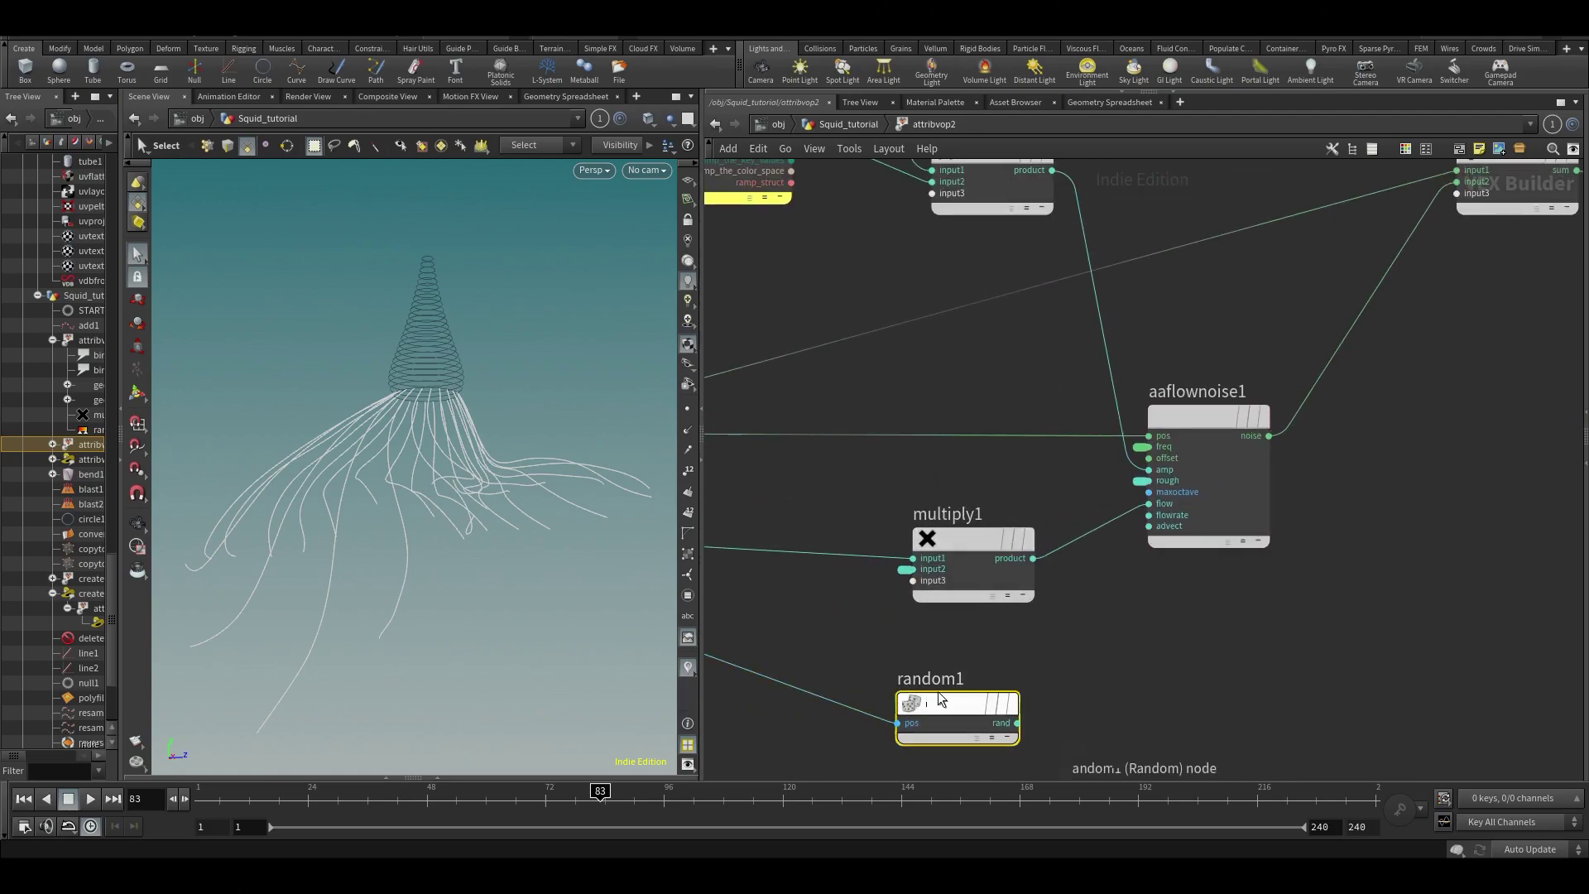
middle_drag(1220, 642, 1210, 599)
scroll(1210, 599, down, 1)
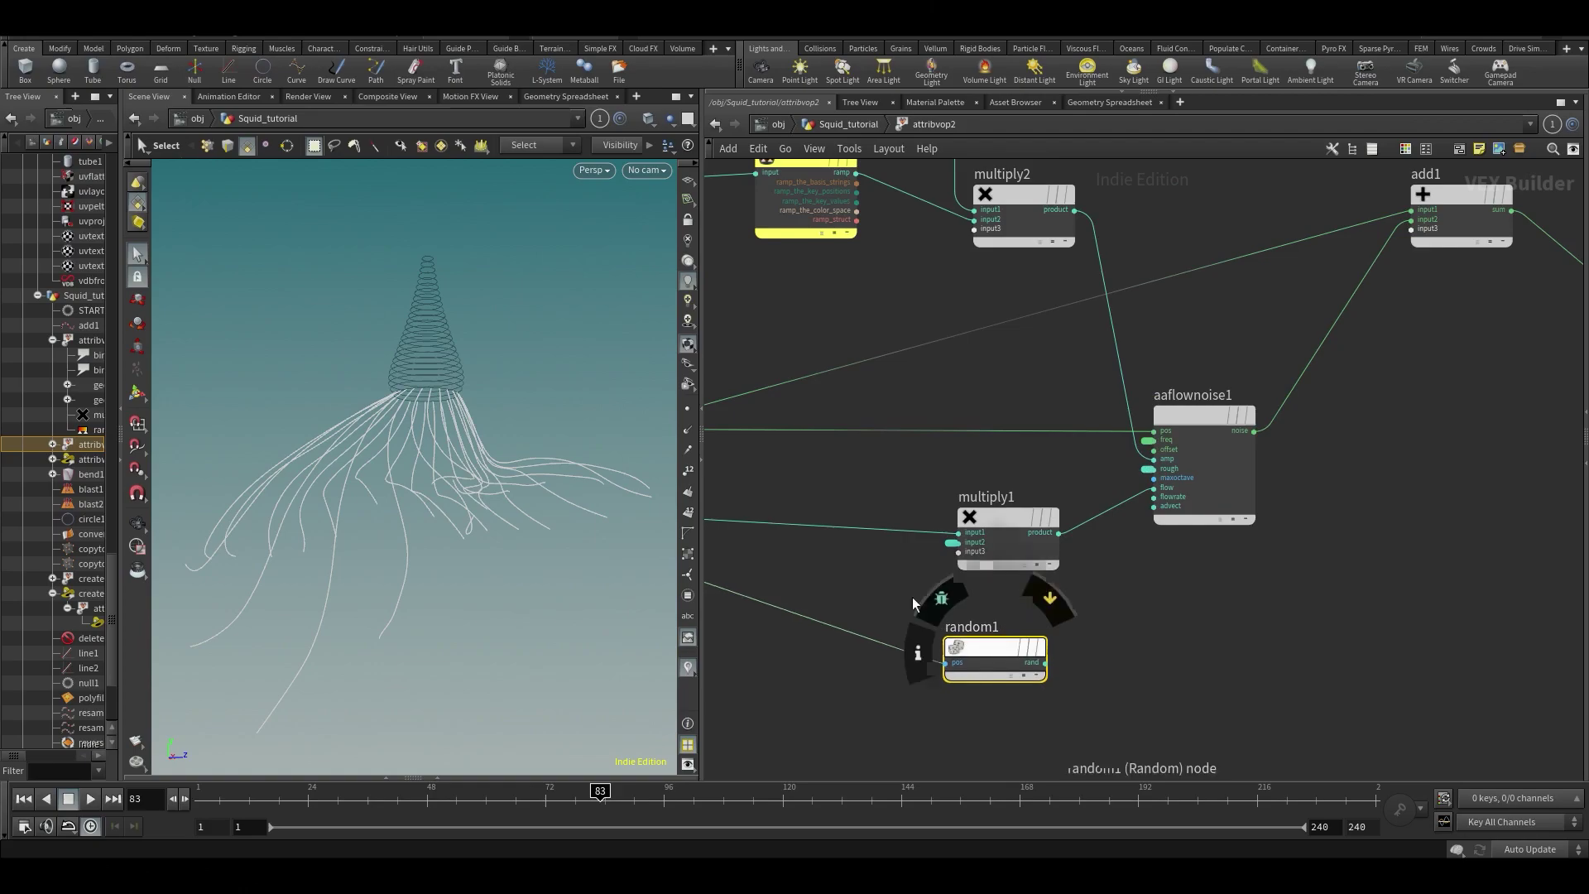
middle_drag(713, 557, 914, 574)
scroll(850, 551, up, 2)
alt+middle_drag(636, 586, 647, 563)
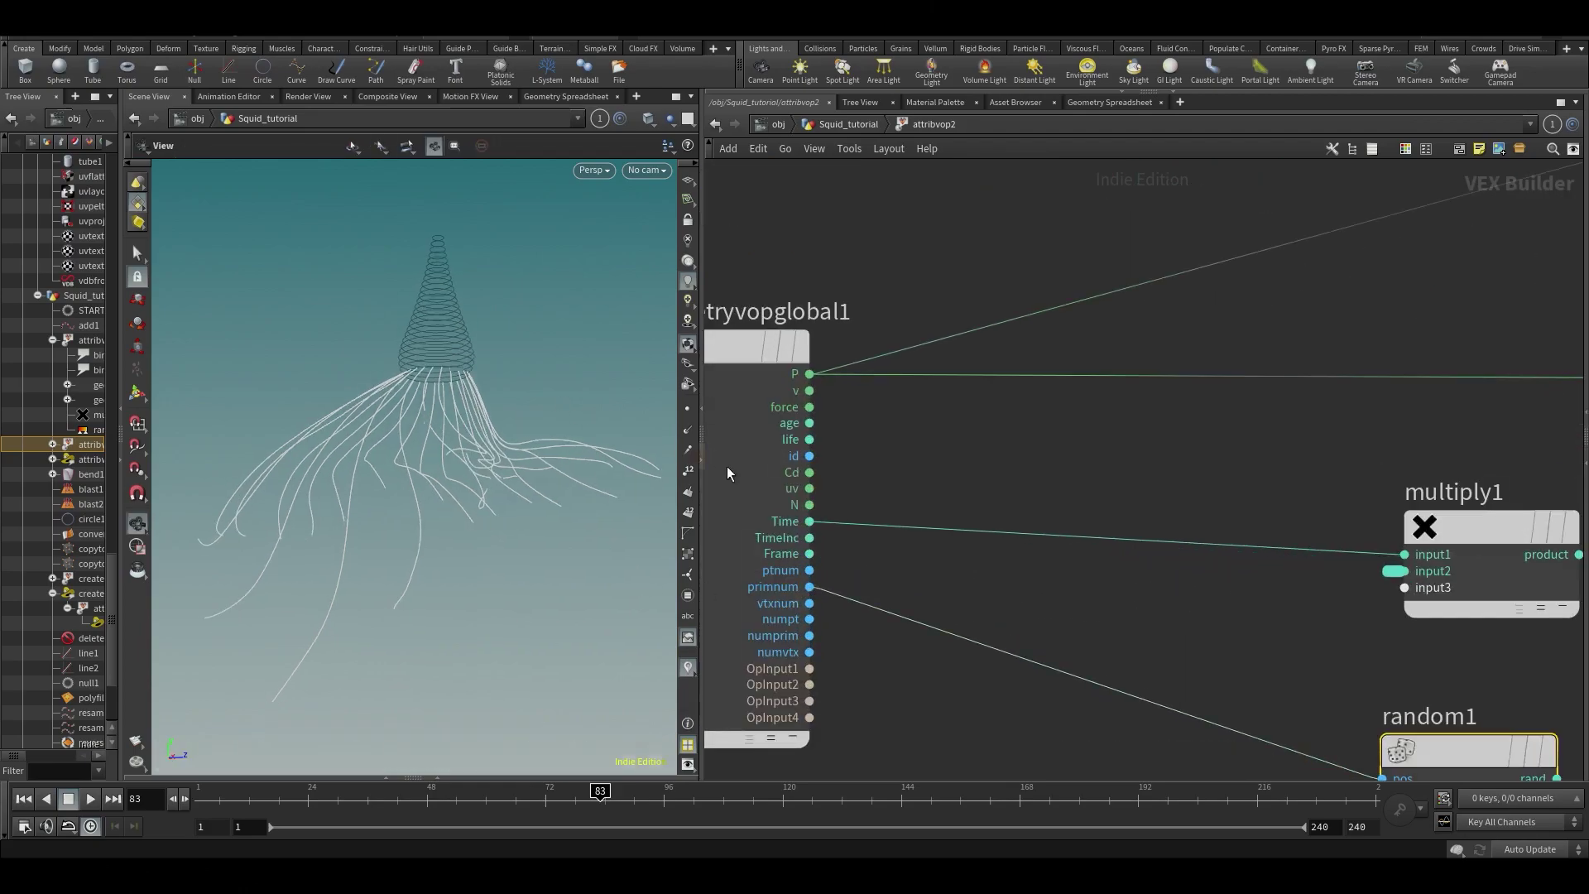
click(690, 514)
scroll(486, 439, up, 2)
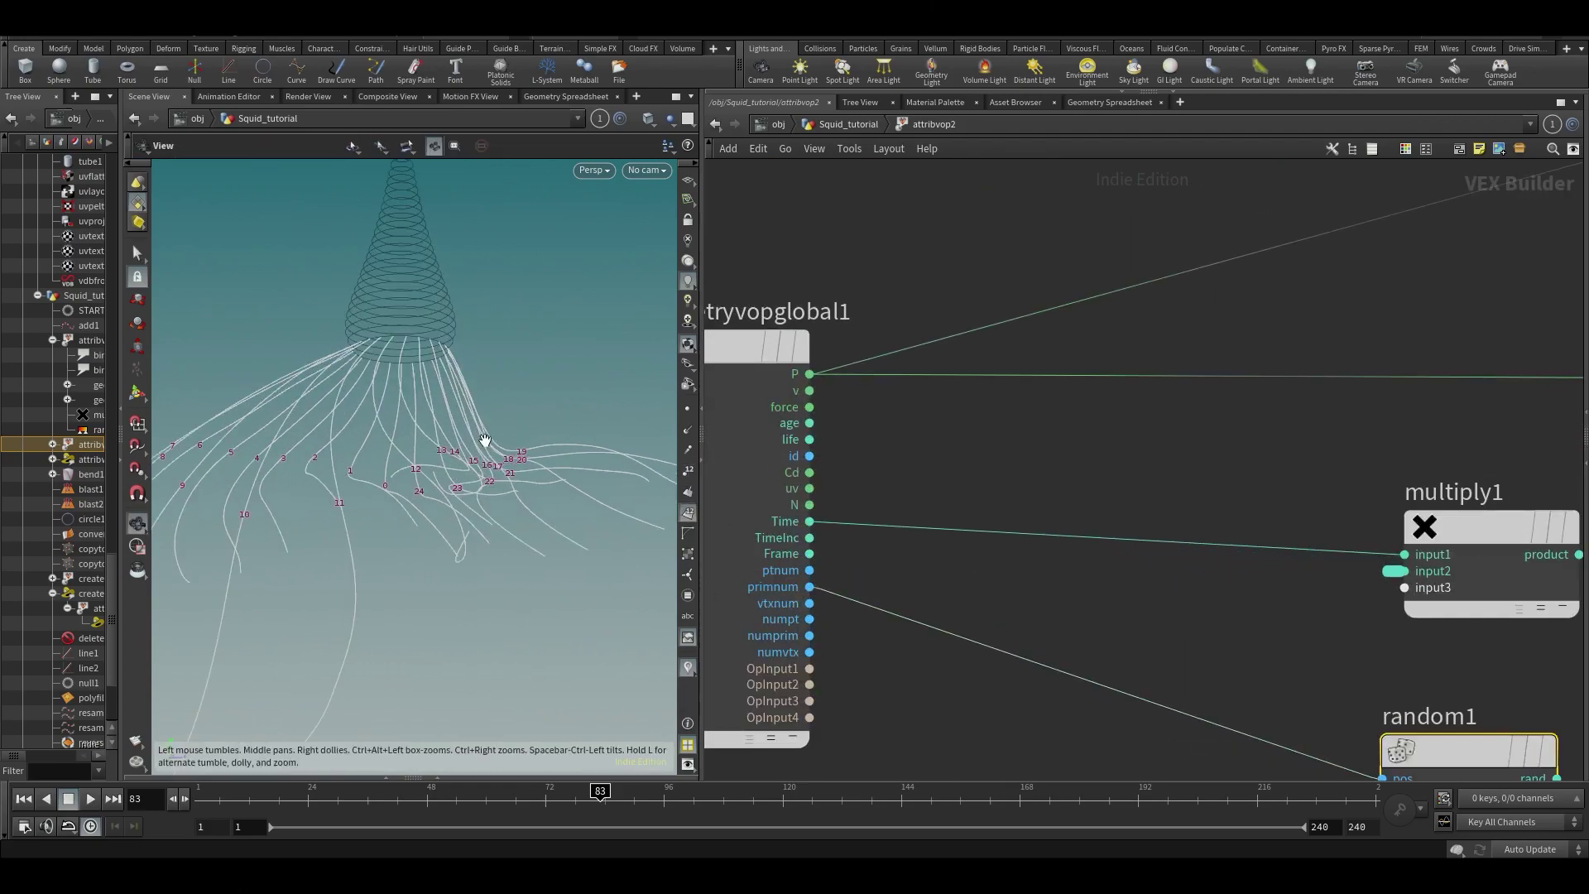
alt+drag(427, 457, 362, 475)
alt+right_drag(362, 476, 341, 369)
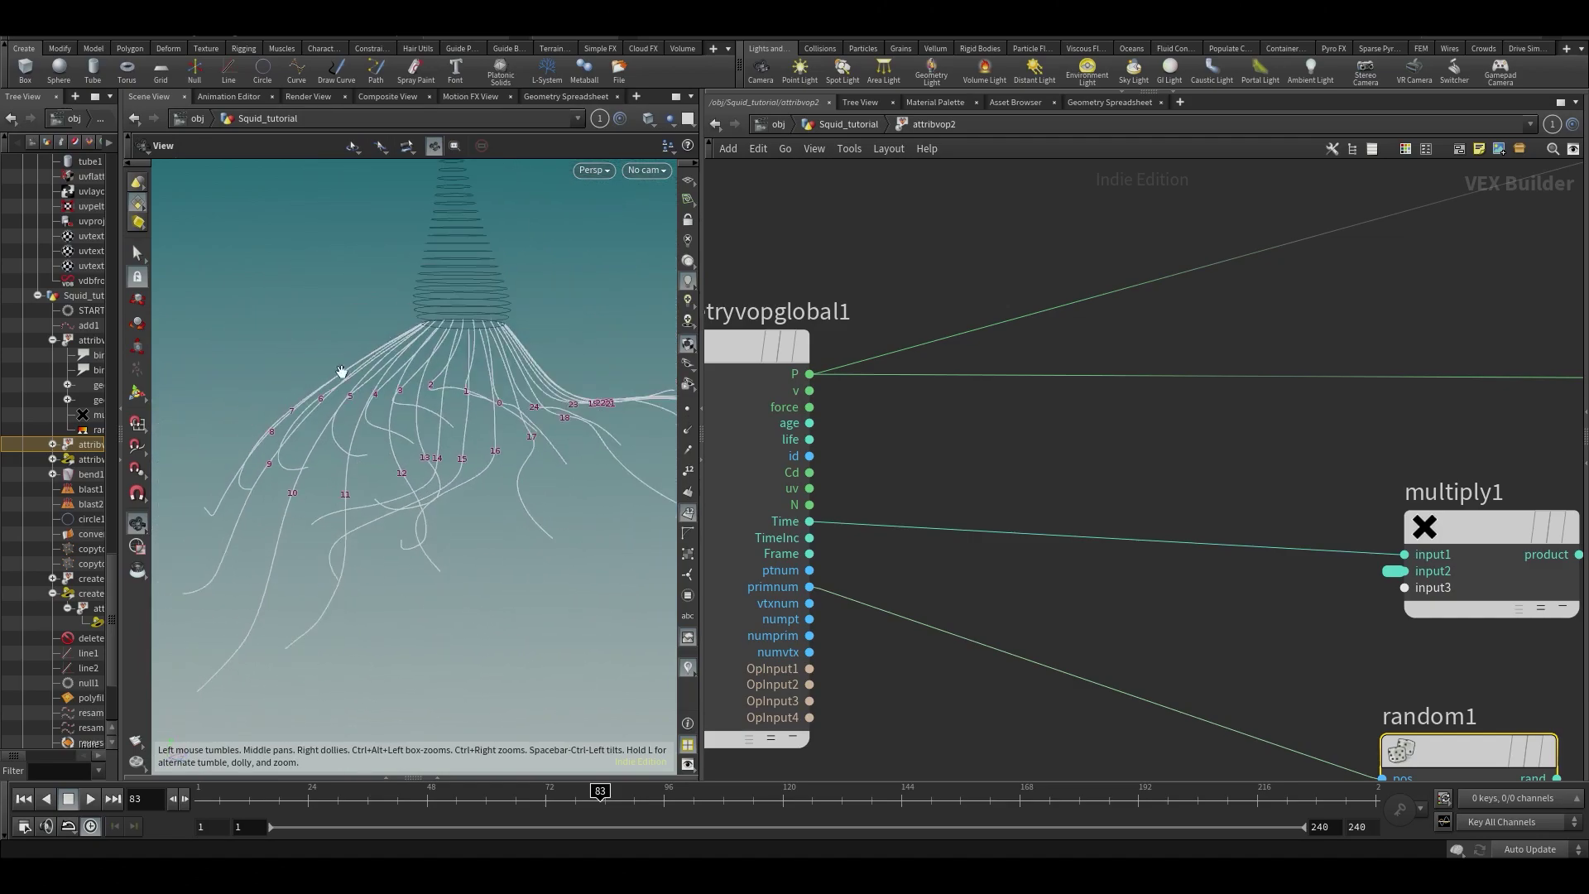
alt+middle_drag(521, 517, 473, 506)
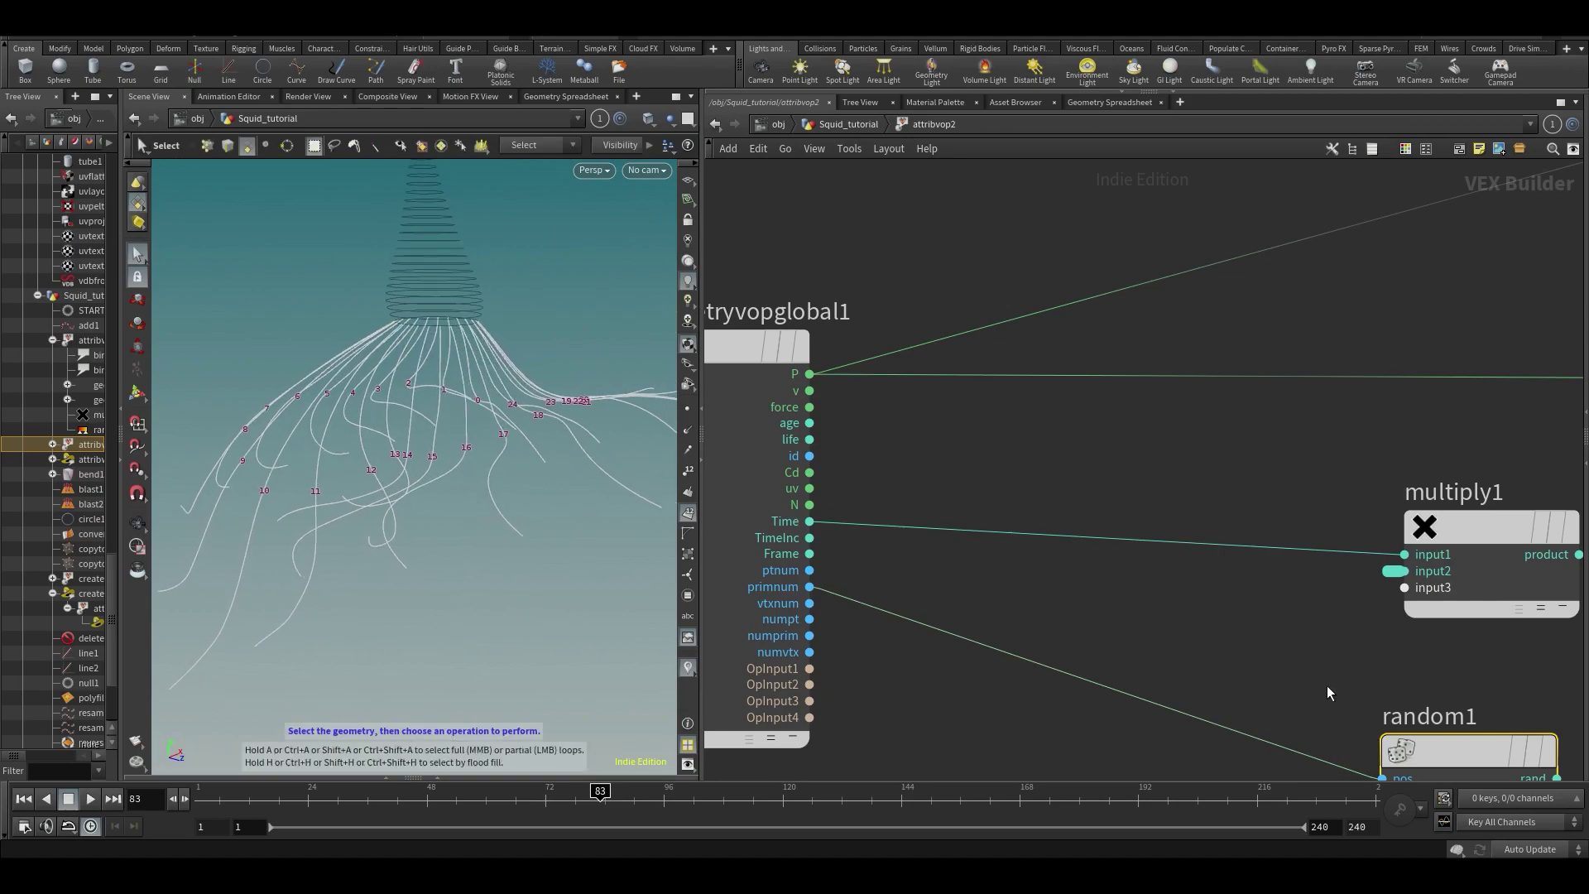
- Move random1 away from multiply1 towards geometryvopglobal1, leaving room for another node after it
middle_drag(1327, 685, 1289, 632)
drag(1431, 694, 1256, 666)
middle_drag(1458, 668, 1335, 654)
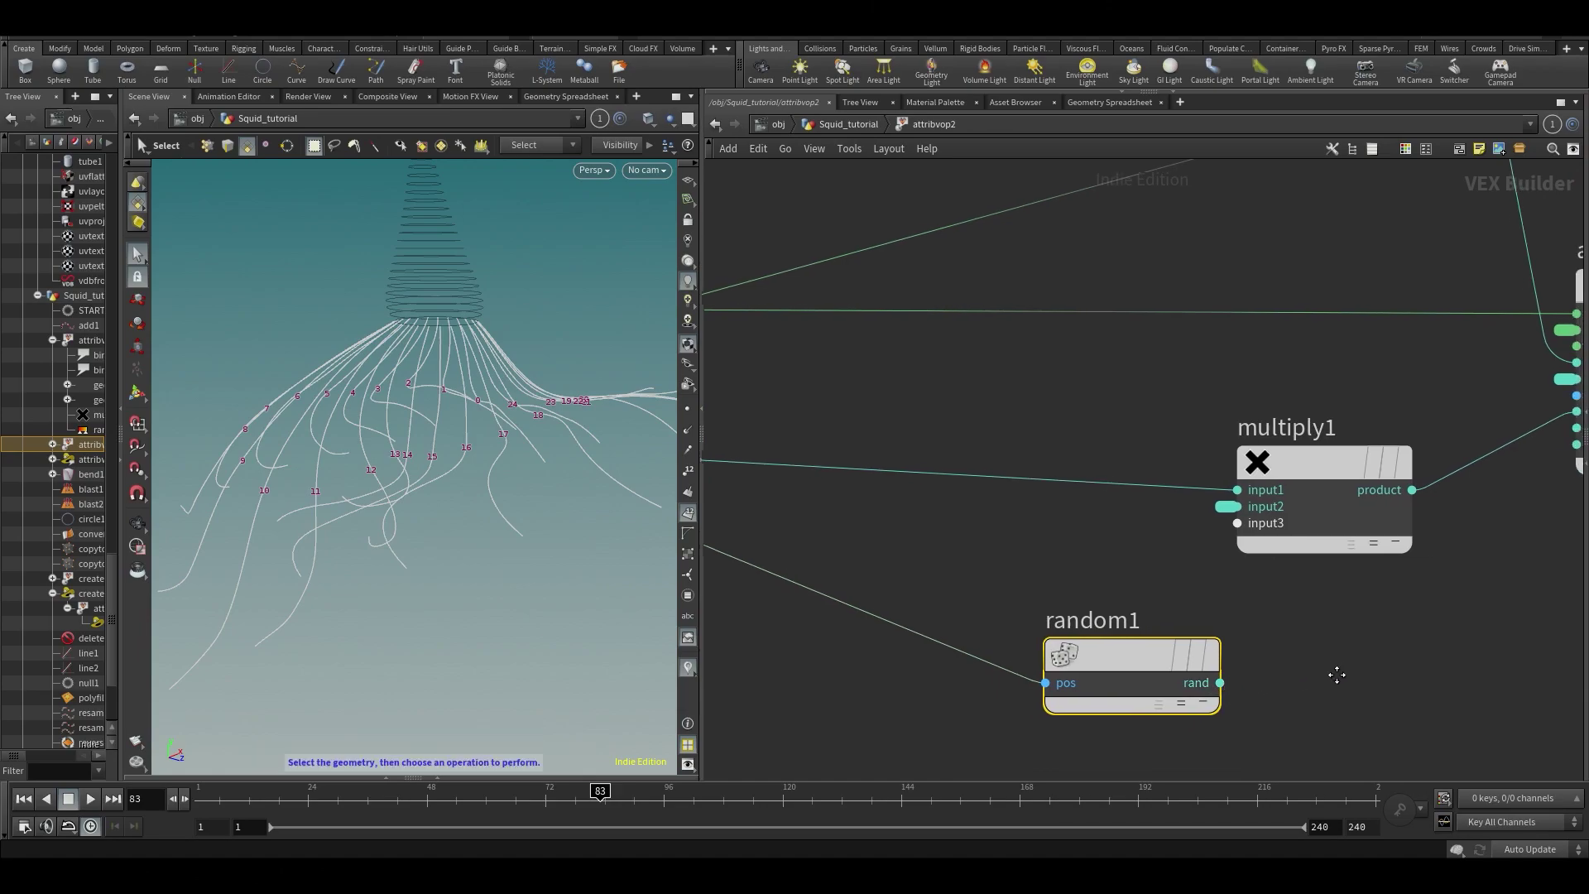
middle_drag(1337, 670, 1299, 671)
key(Escape)
mouse_move(412, 461)
mouse_down()
mouse_move(434, 488)
mouse_move(355, 464)
mouse_move(418, 464)
mouse_up()
key(s)
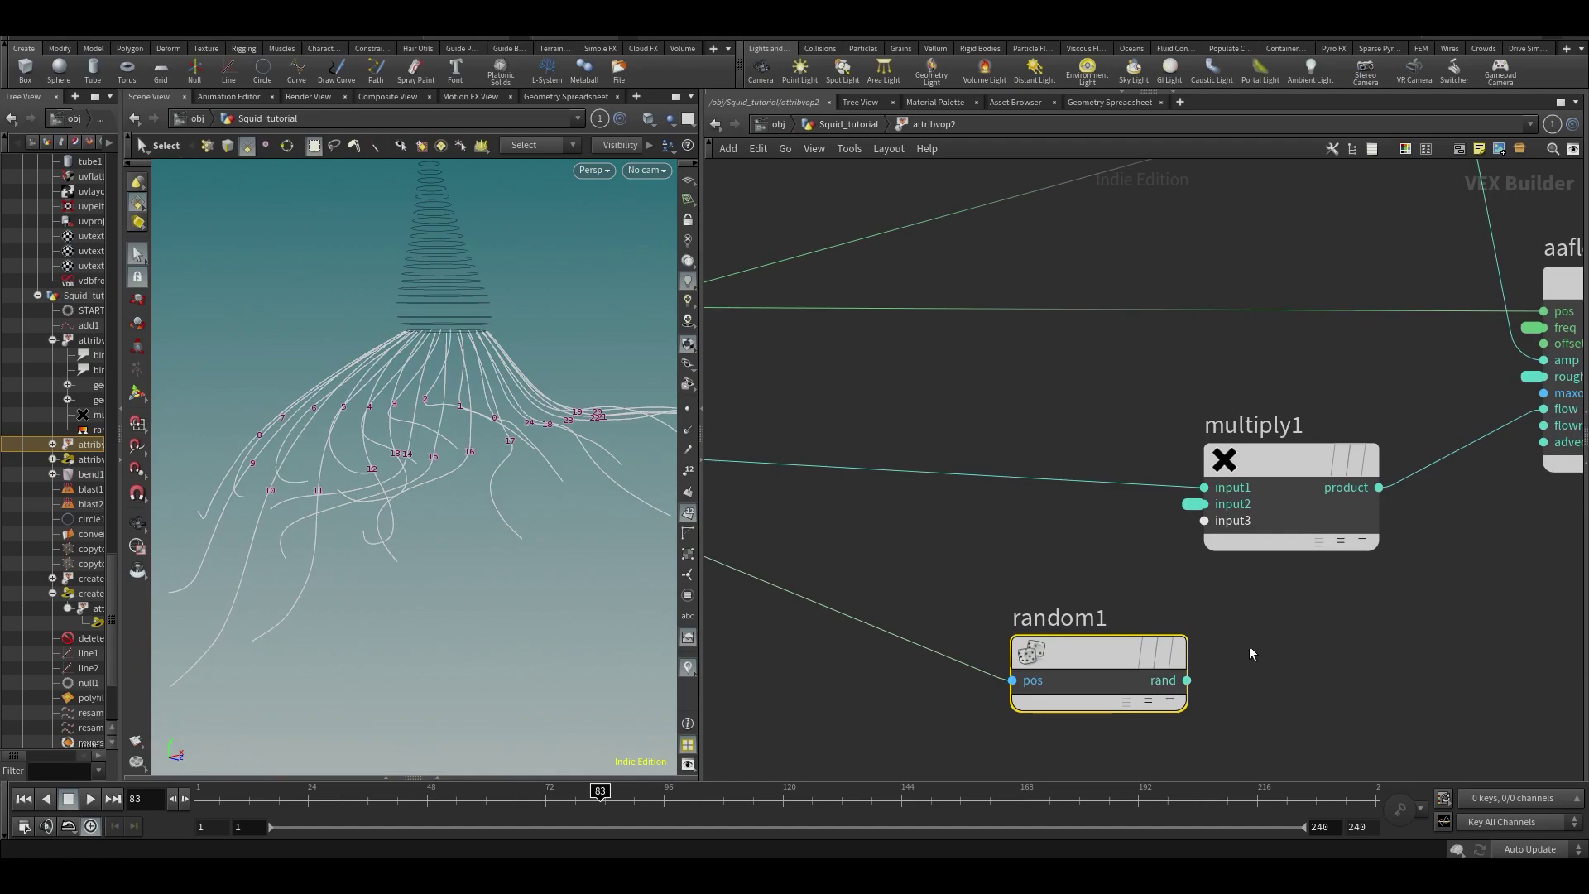
drag(1065, 653, 851, 660)
middle_drag(1239, 667, 1192, 642)
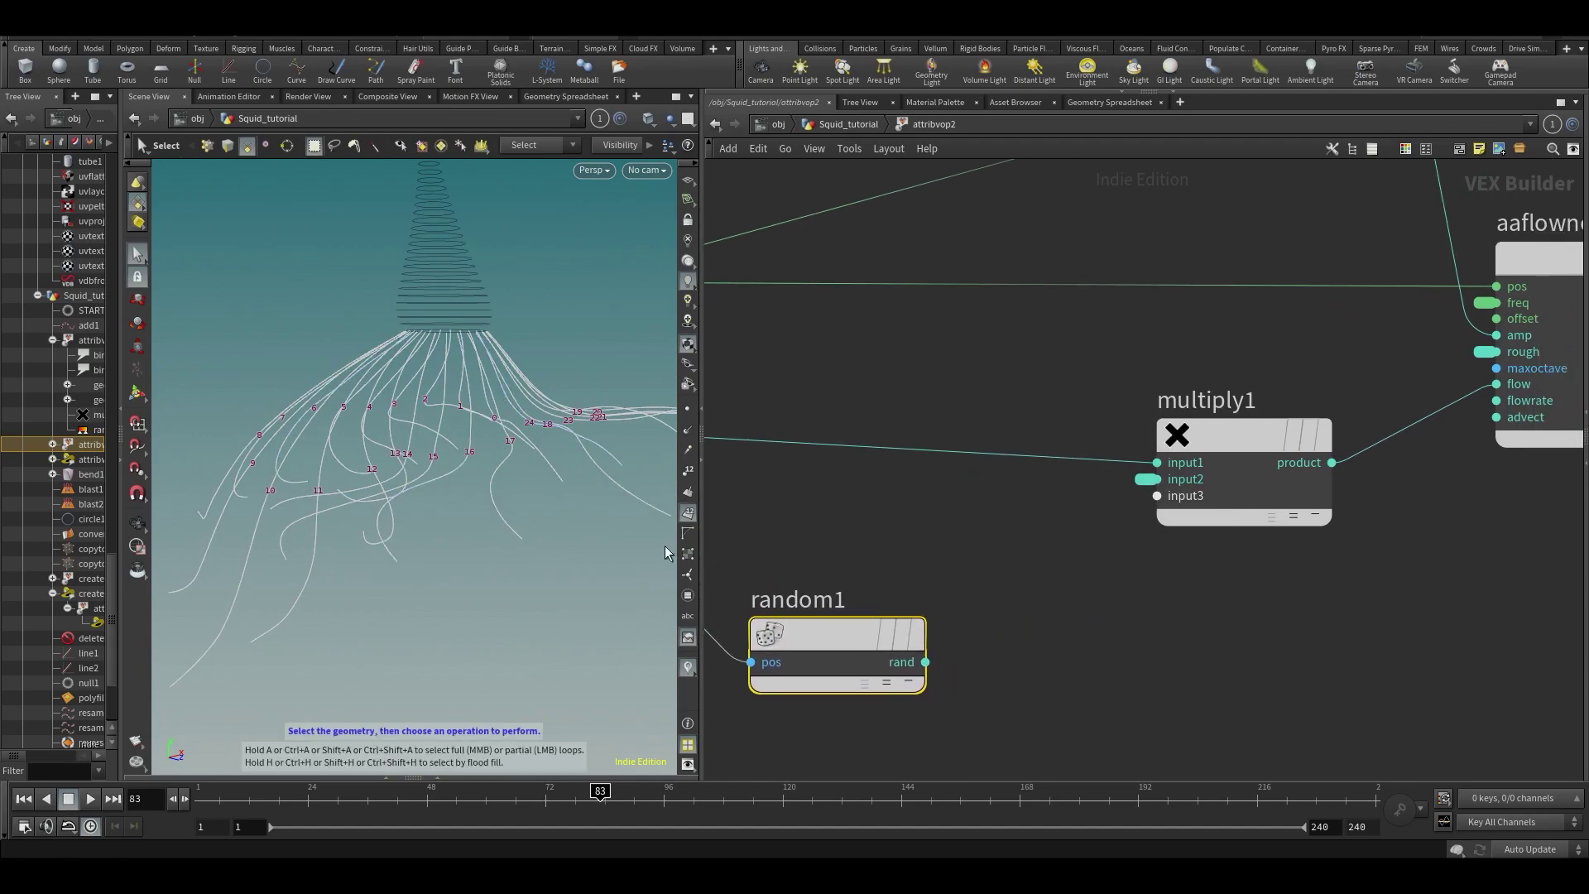
- Set random1's Signature to 1D Integer Input, 3D Vector, and close its parameters
scroll(1043, 599, down, 3)
key(p)
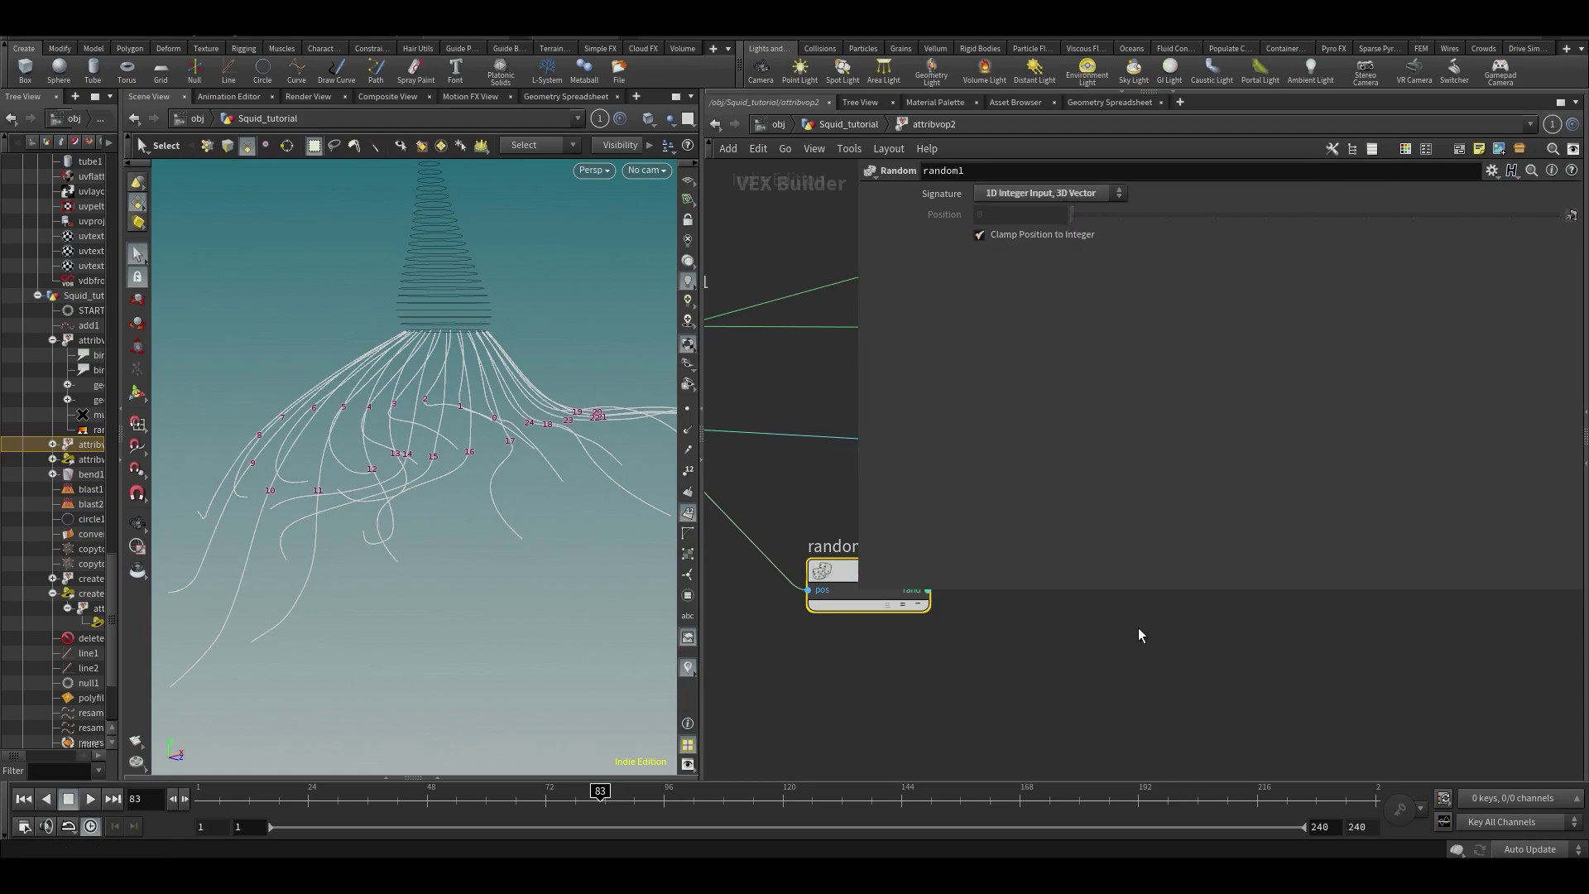
middle_drag(1139, 635, 818, 822)
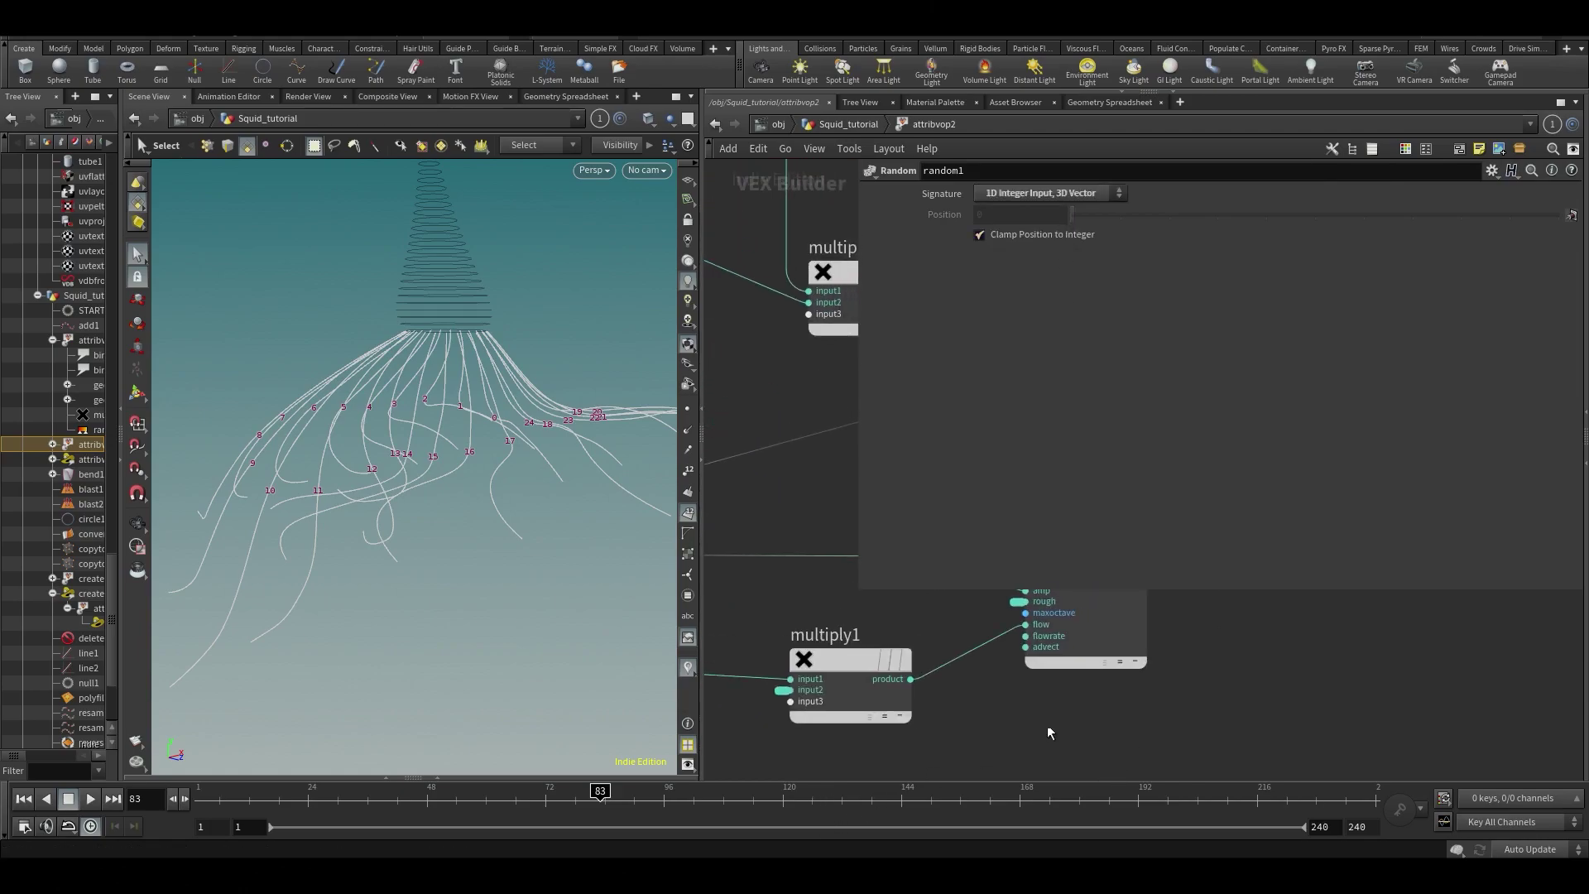
middle_drag(1047, 727, 993, 762)
middle_drag(940, 708, 1065, 546)
key(p)
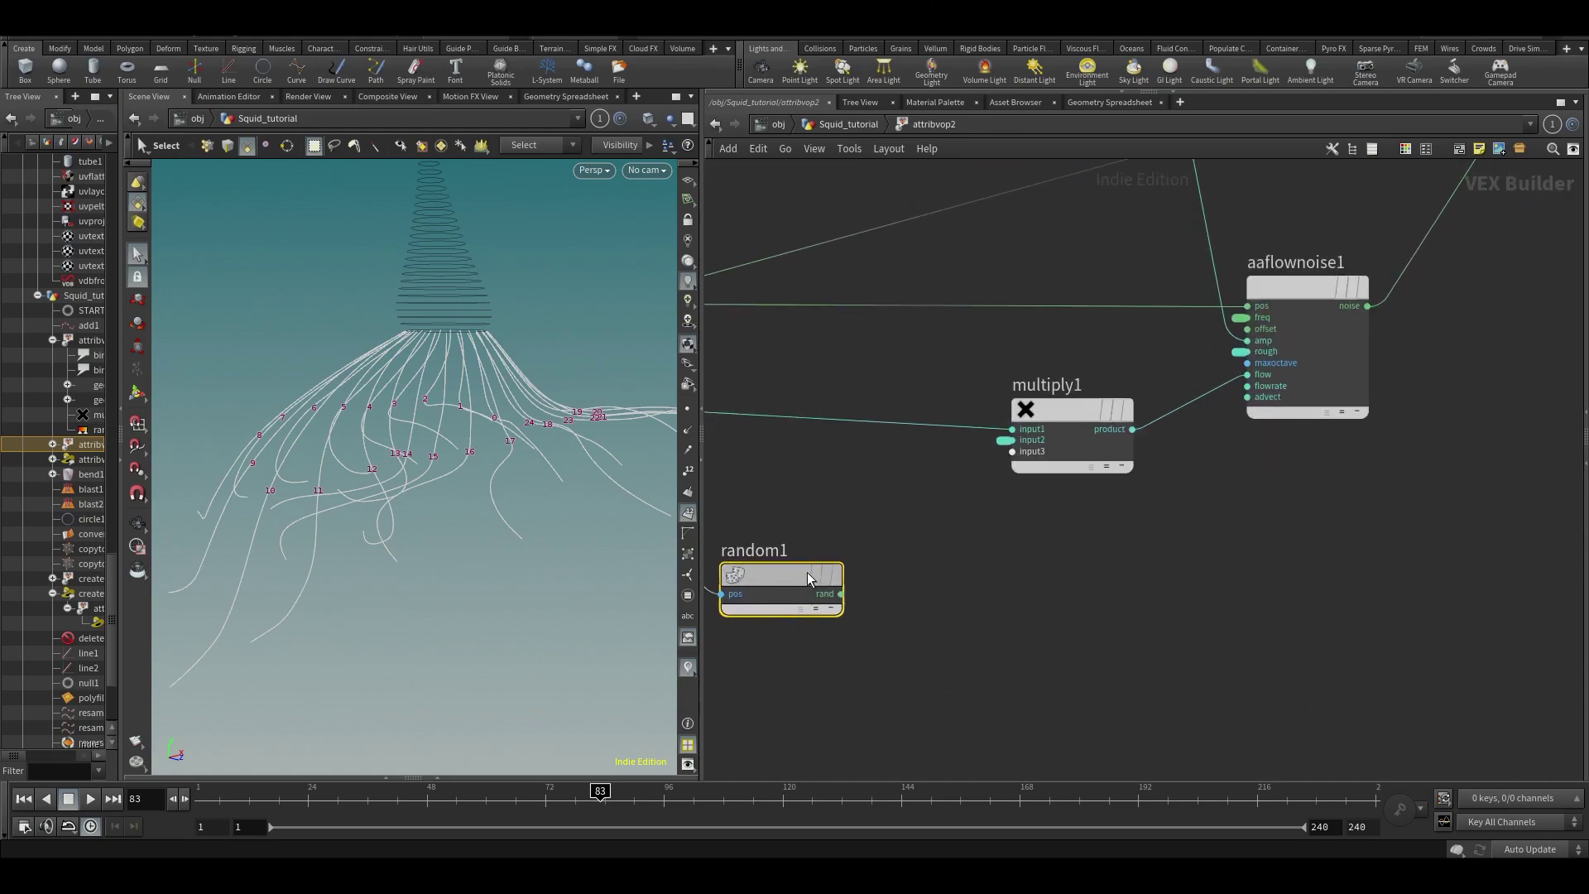
- Add a Fit Range node to the right of random1, below multiply1
scroll(997, 597, up, 2)
key(Tab)
text(fit r)
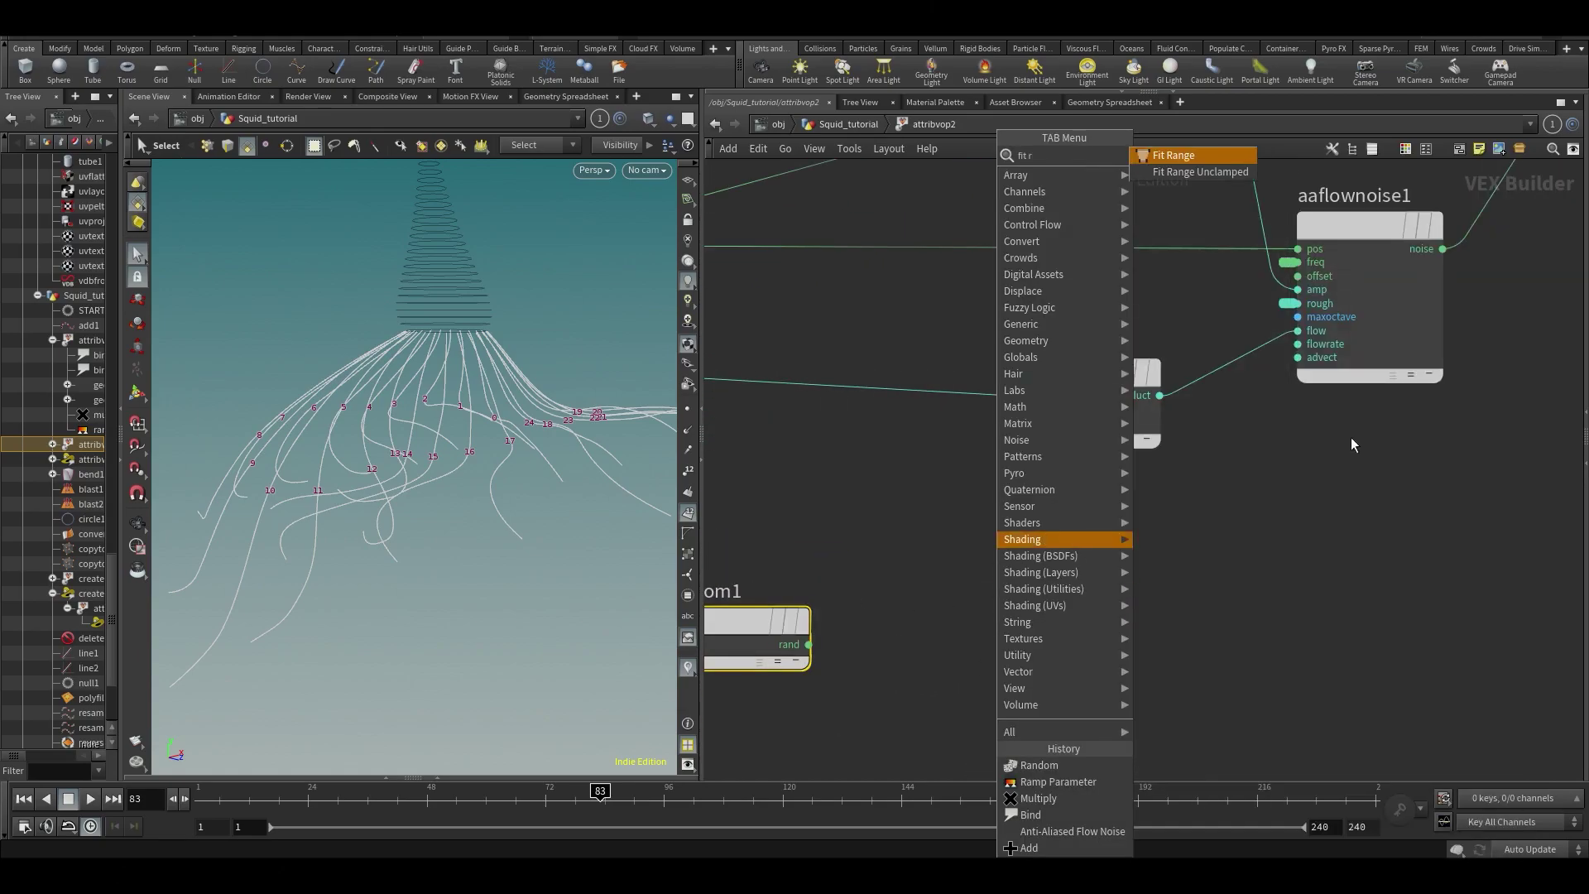
key(Down)
key(Return)
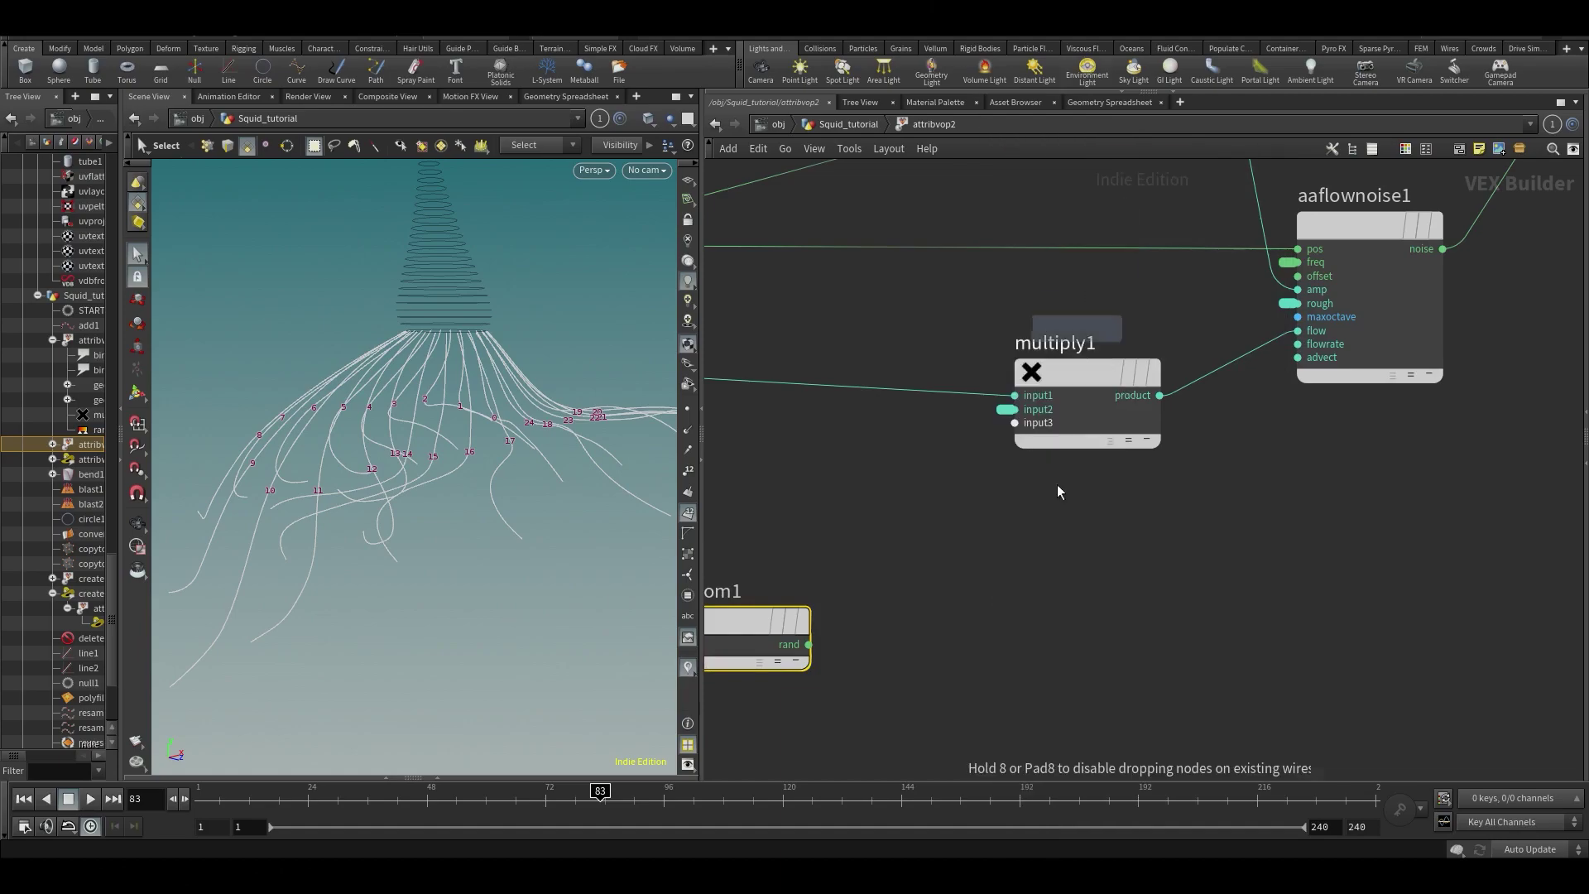
click(1045, 603)
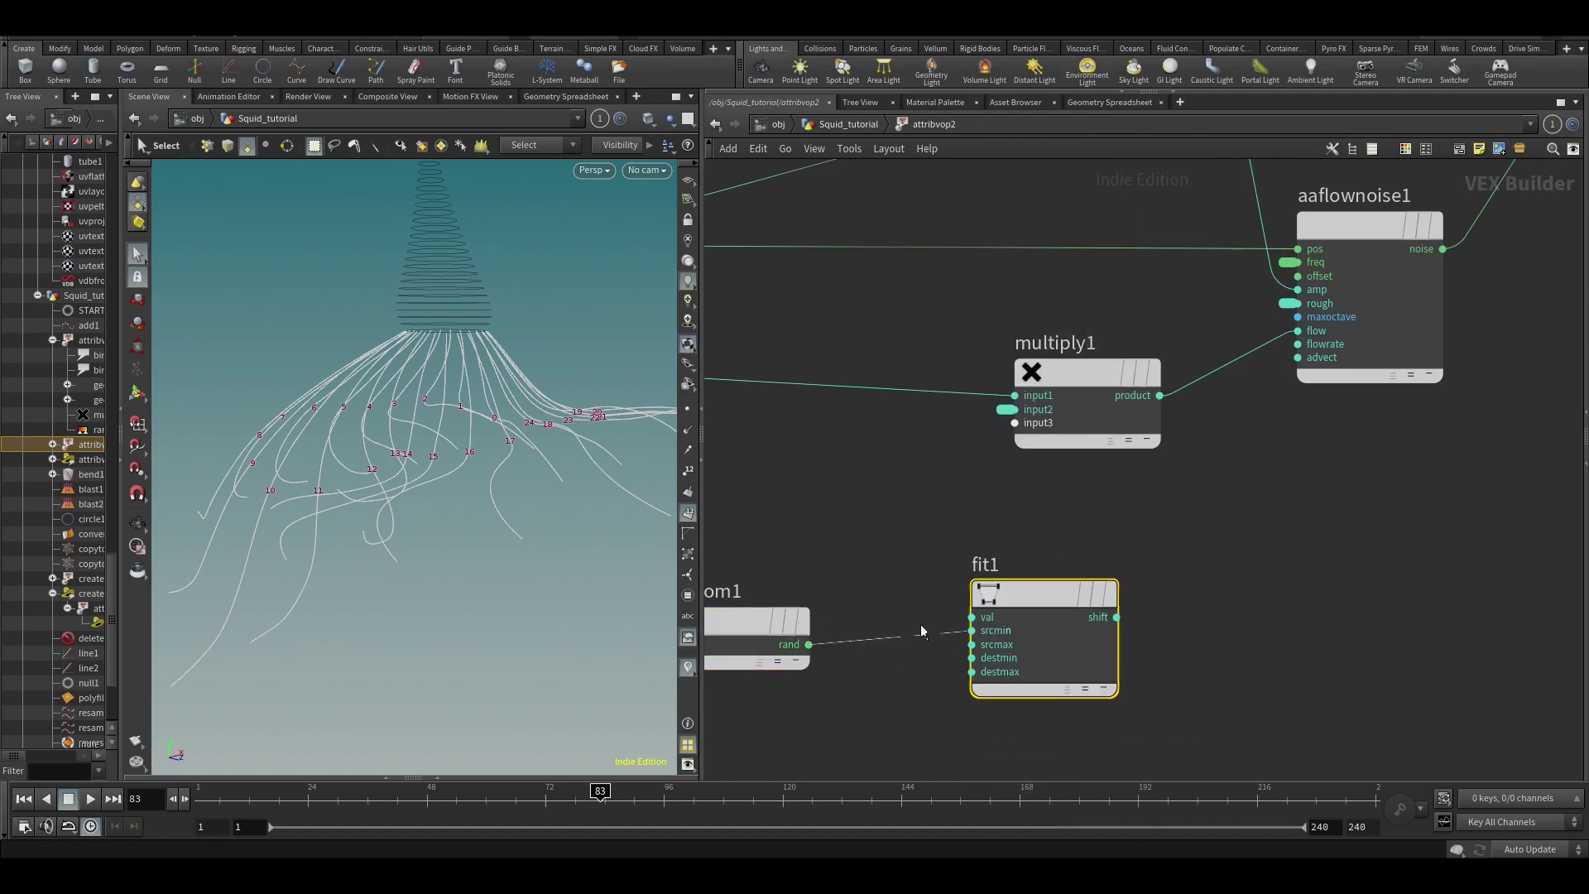
- Undo the connection into fit1's srcmin, connect random1's rand output to val, and line fit1 up with random1
key(ctrl+z)
mouse_move(968, 629)
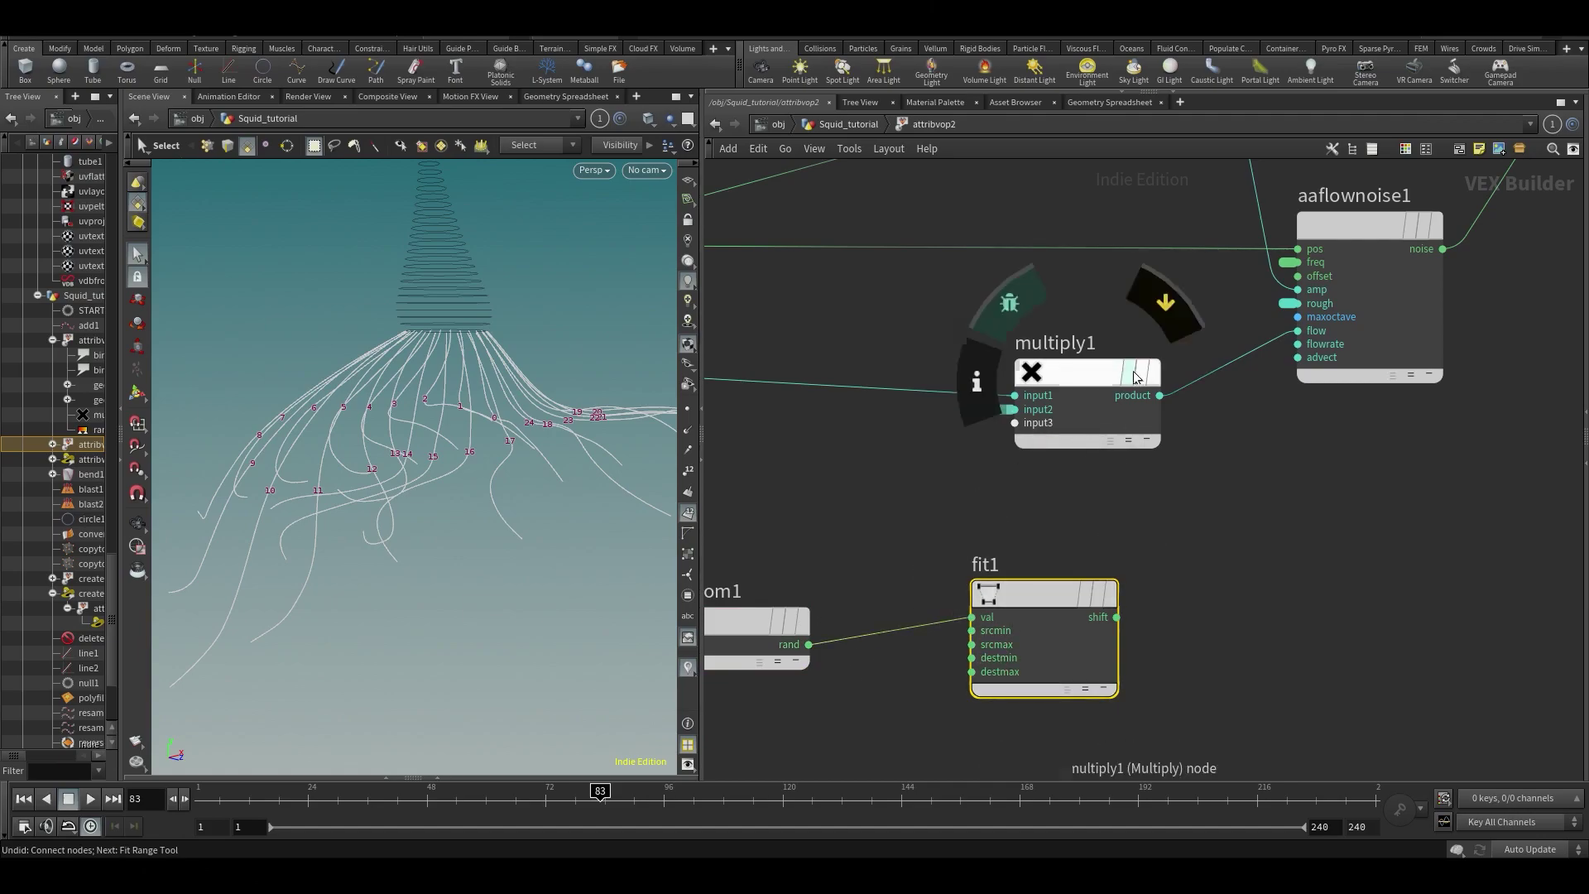
drag(1029, 596, 1024, 624)
mouse_move(956, 672)
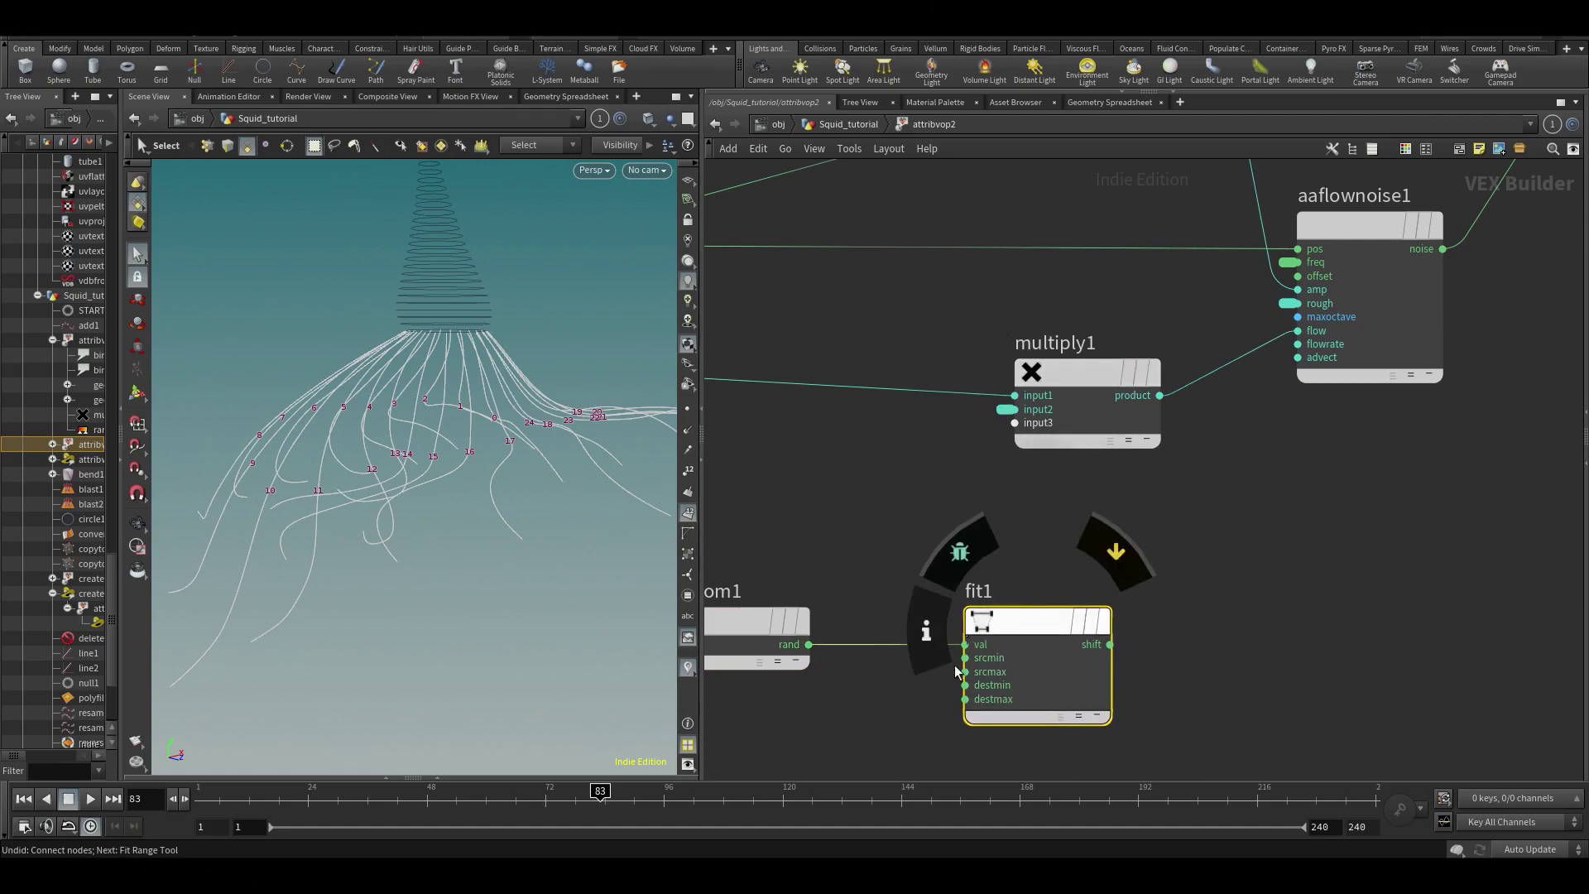
- Set fit1's Destination Max to 95, 96, 96 and connect its shift output to aaflownoise1's offset input
key(p)
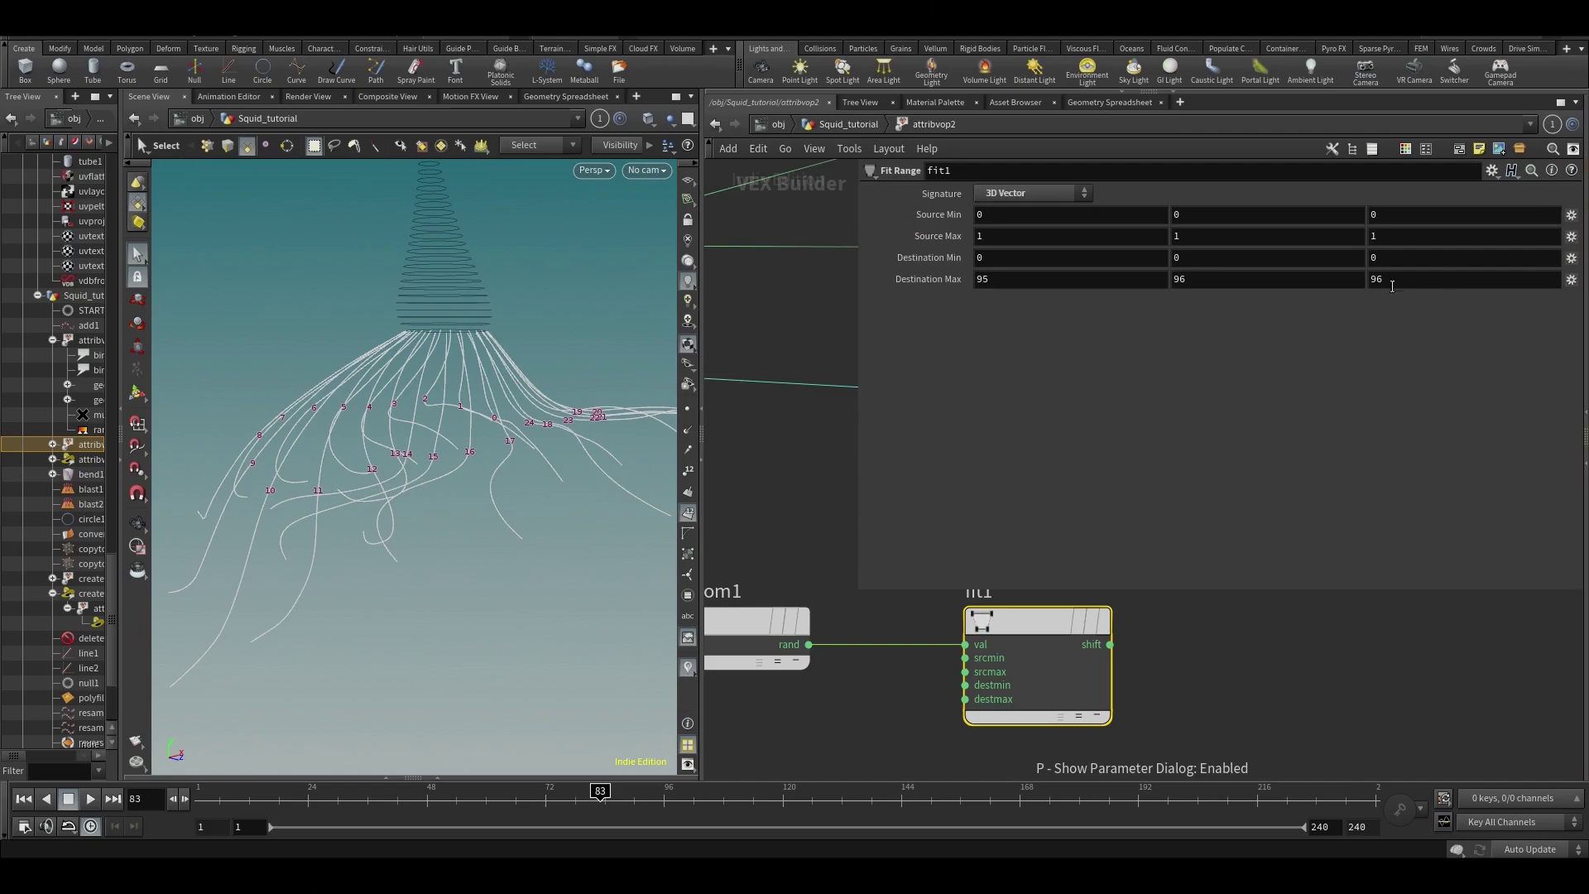
key(p)
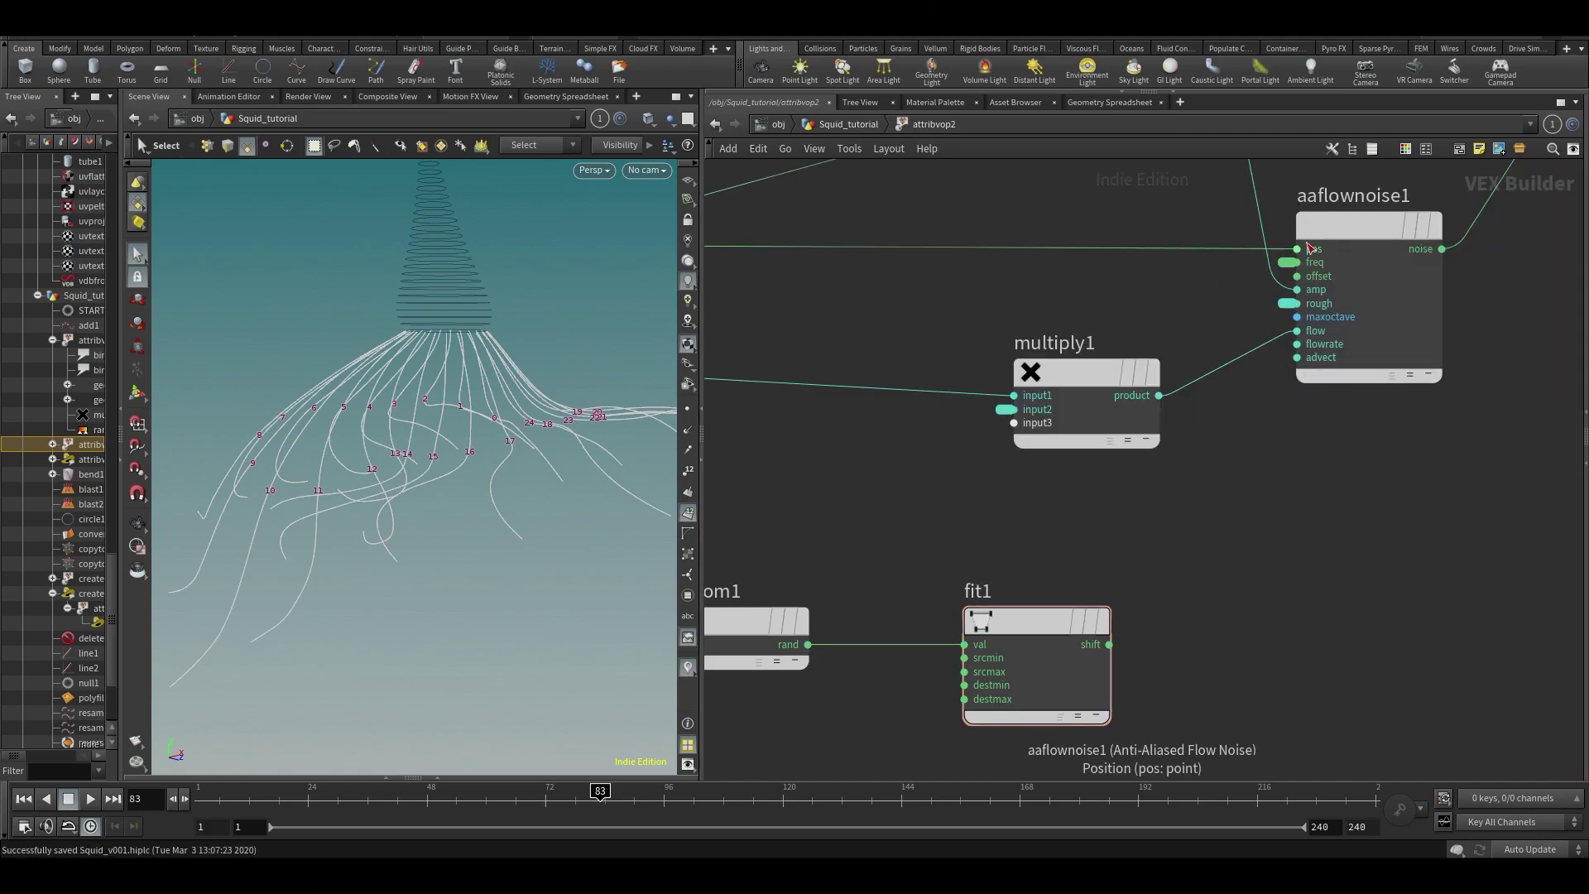
click(1151, 633)
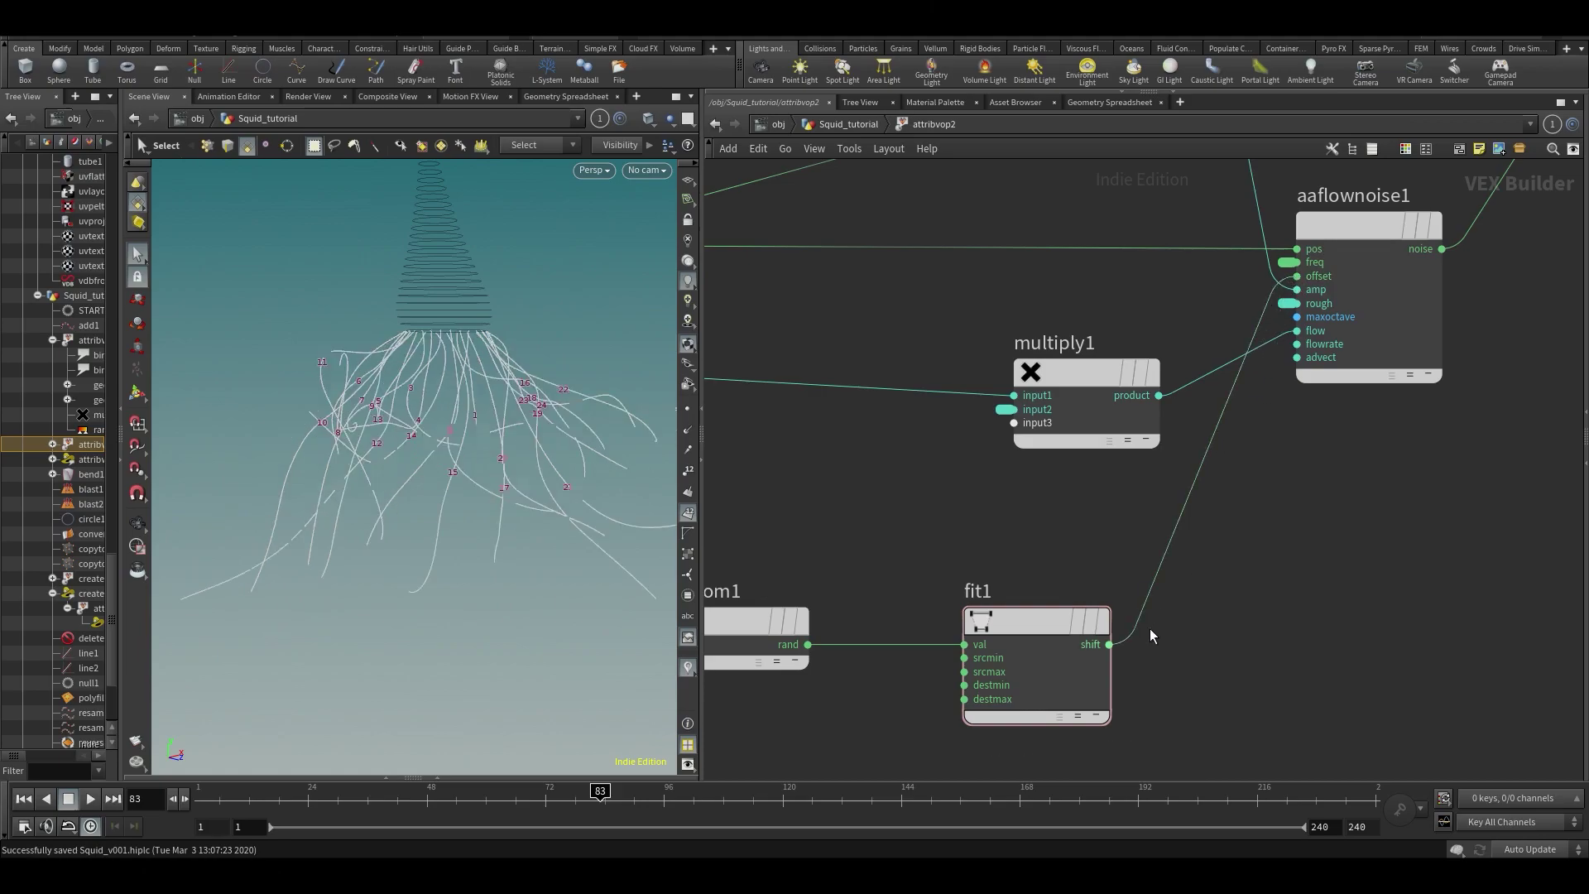
- Play the animation and compare the tentacle motion with fit1's shift cut from and reconnected to aaflownoise1's offset
key(Up)
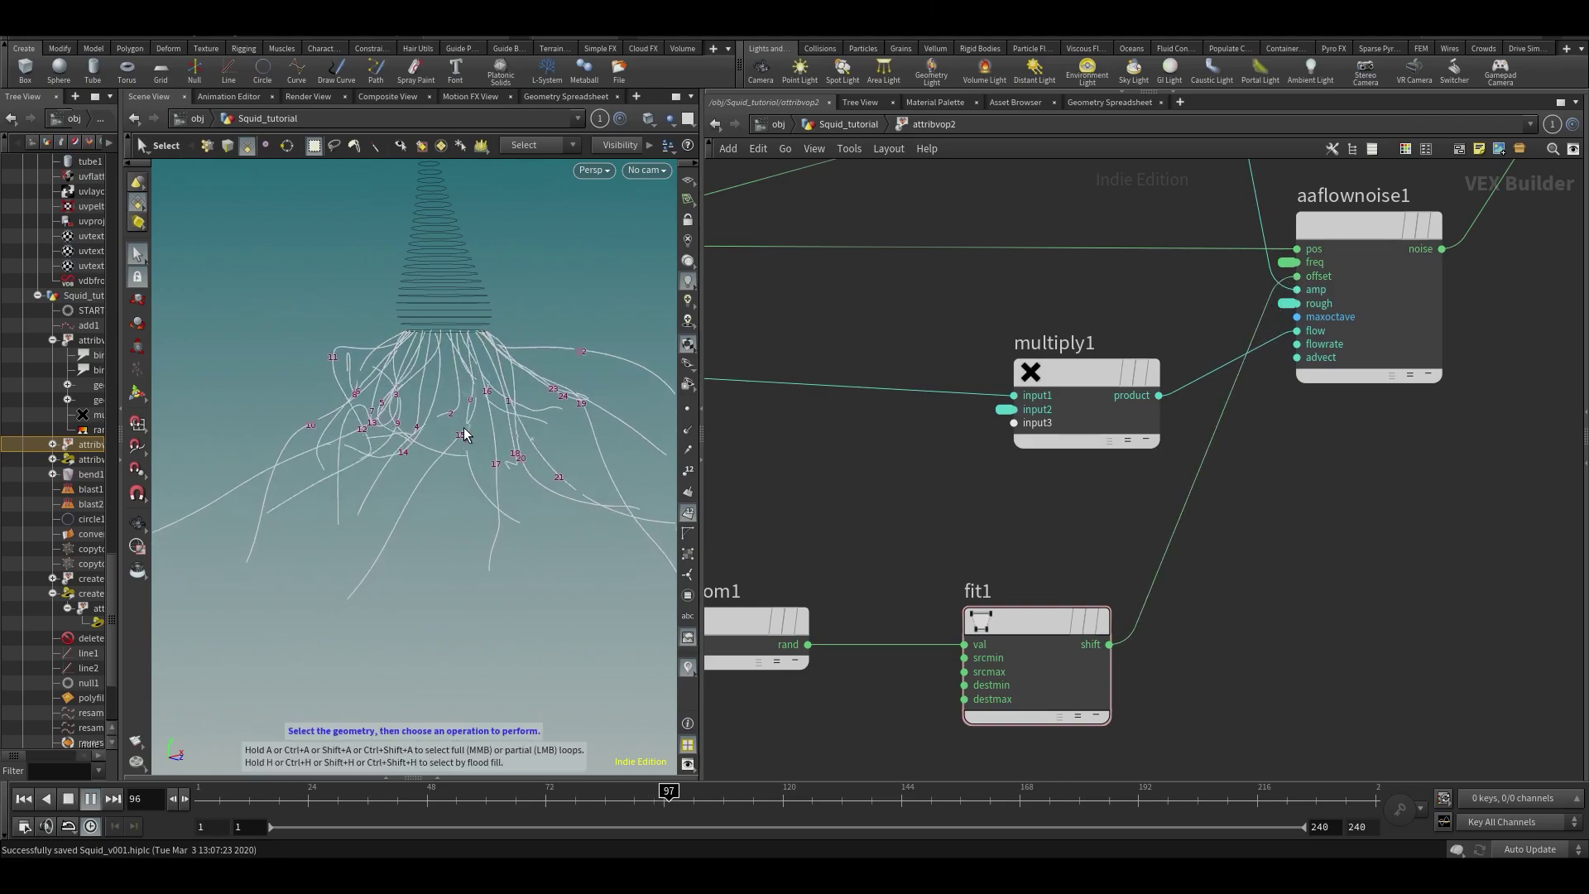
alt+drag(404, 446, 424, 518)
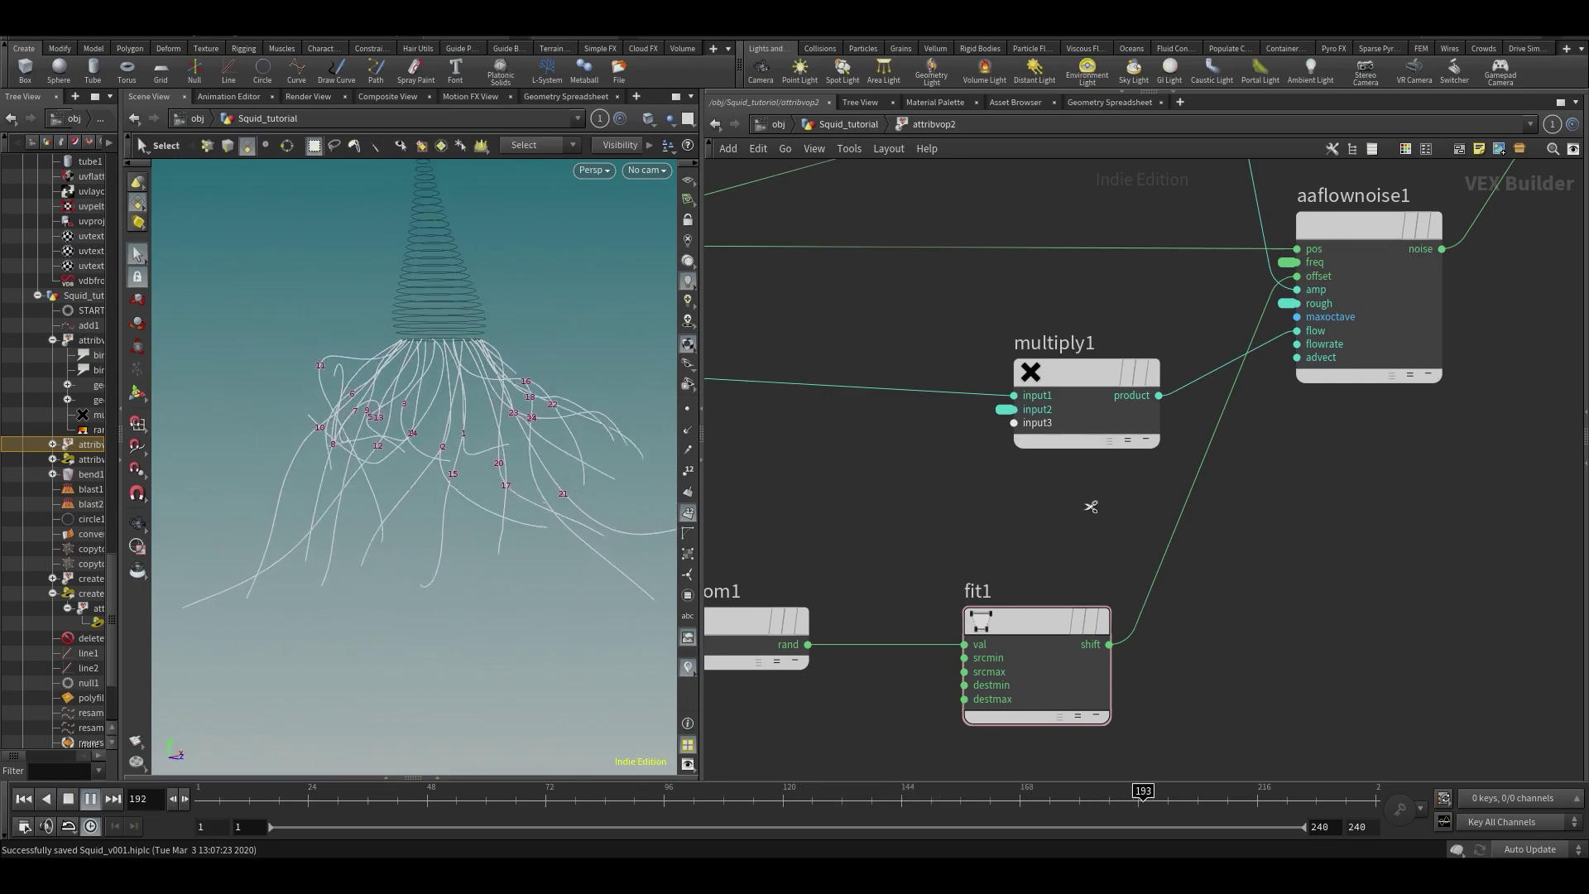
key(y)
drag(1083, 506, 1257, 642)
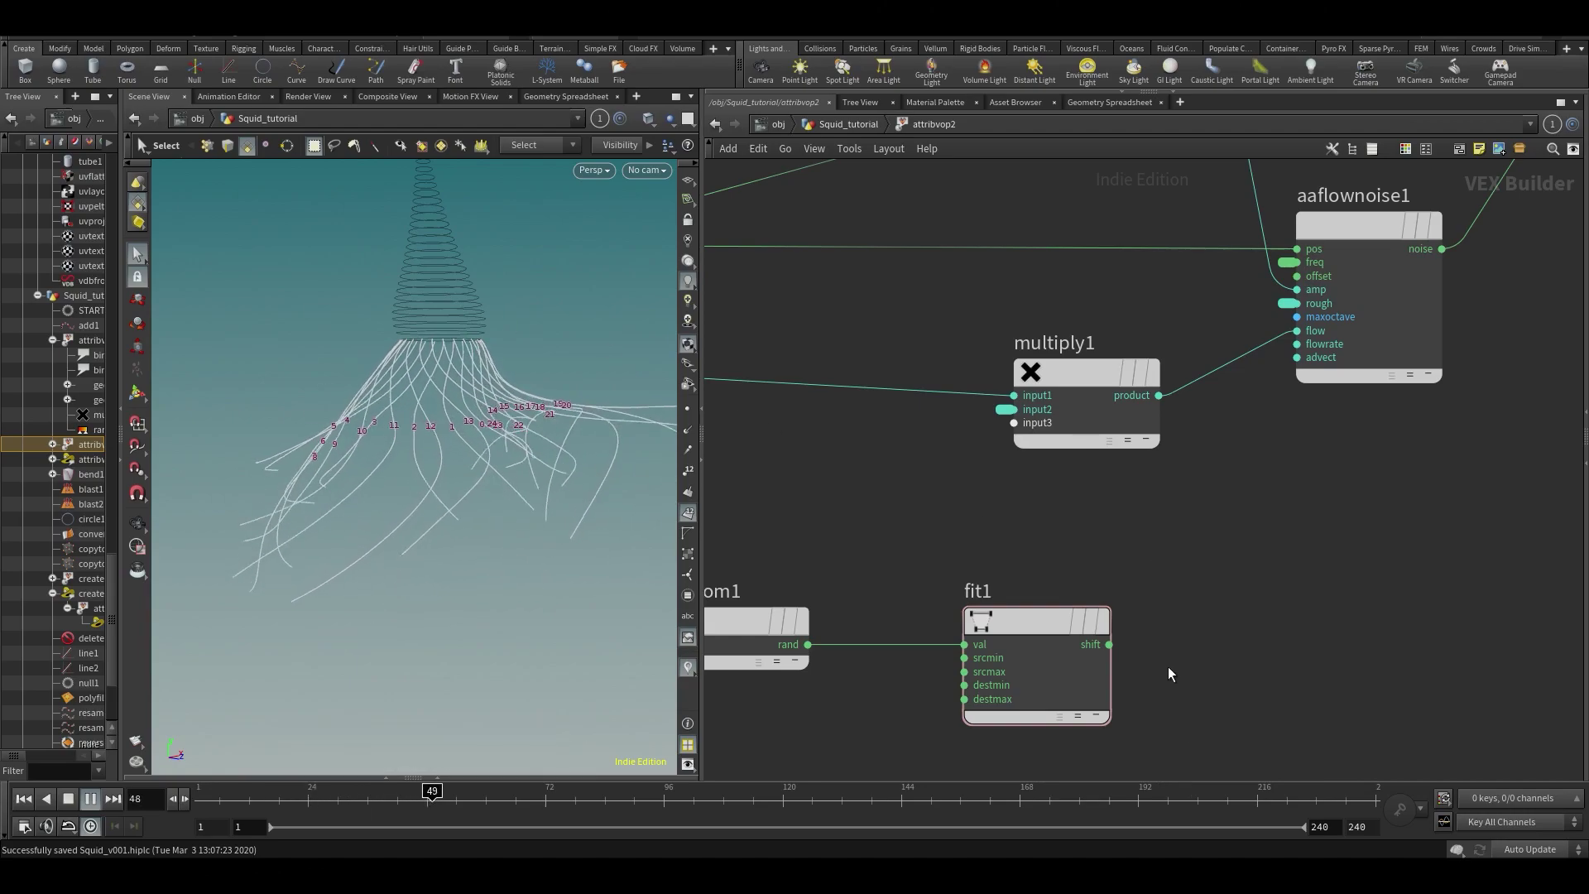
click(1109, 645)
click(1297, 289)
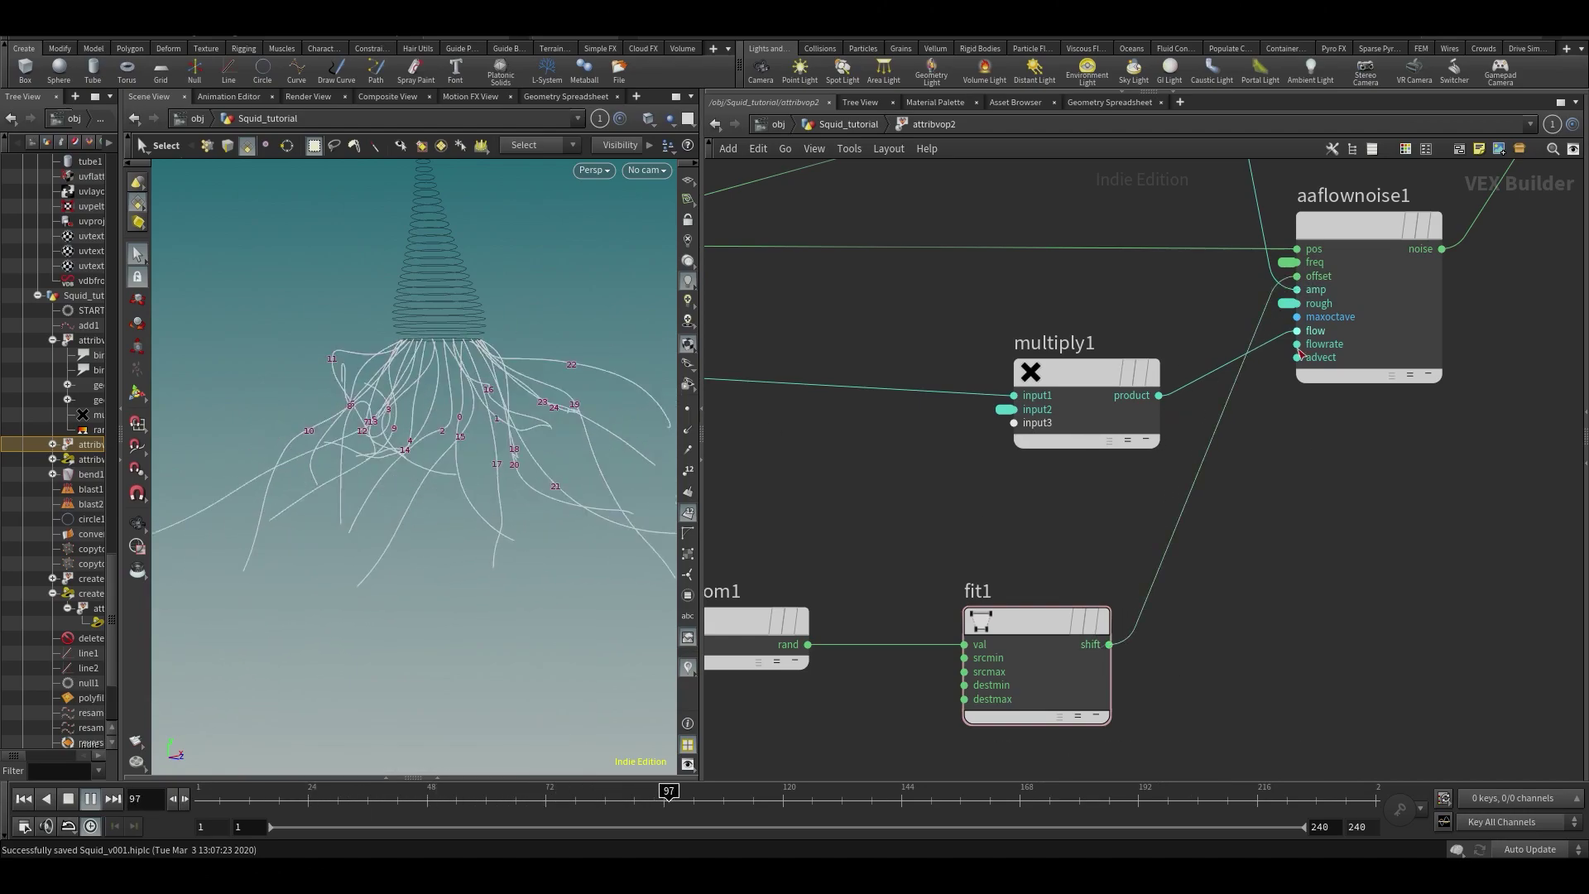
- Add a Mix node to the network between multiply1 and fit1
drag(1027, 620, 1040, 635)
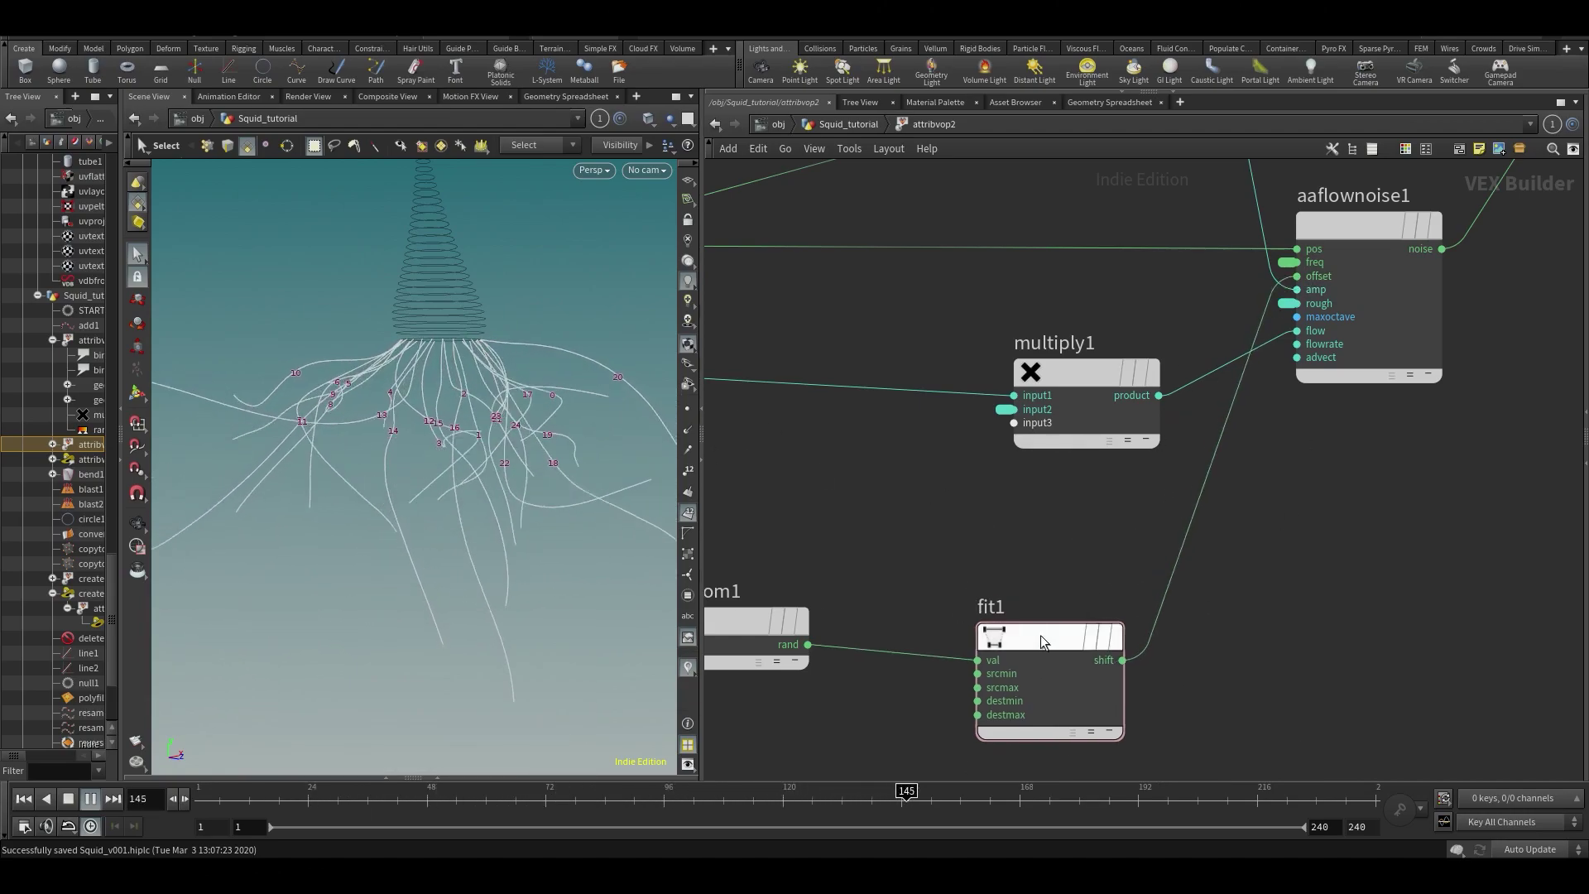
middle_drag(944, 518, 996, 491)
key(Tab)
text(mix)
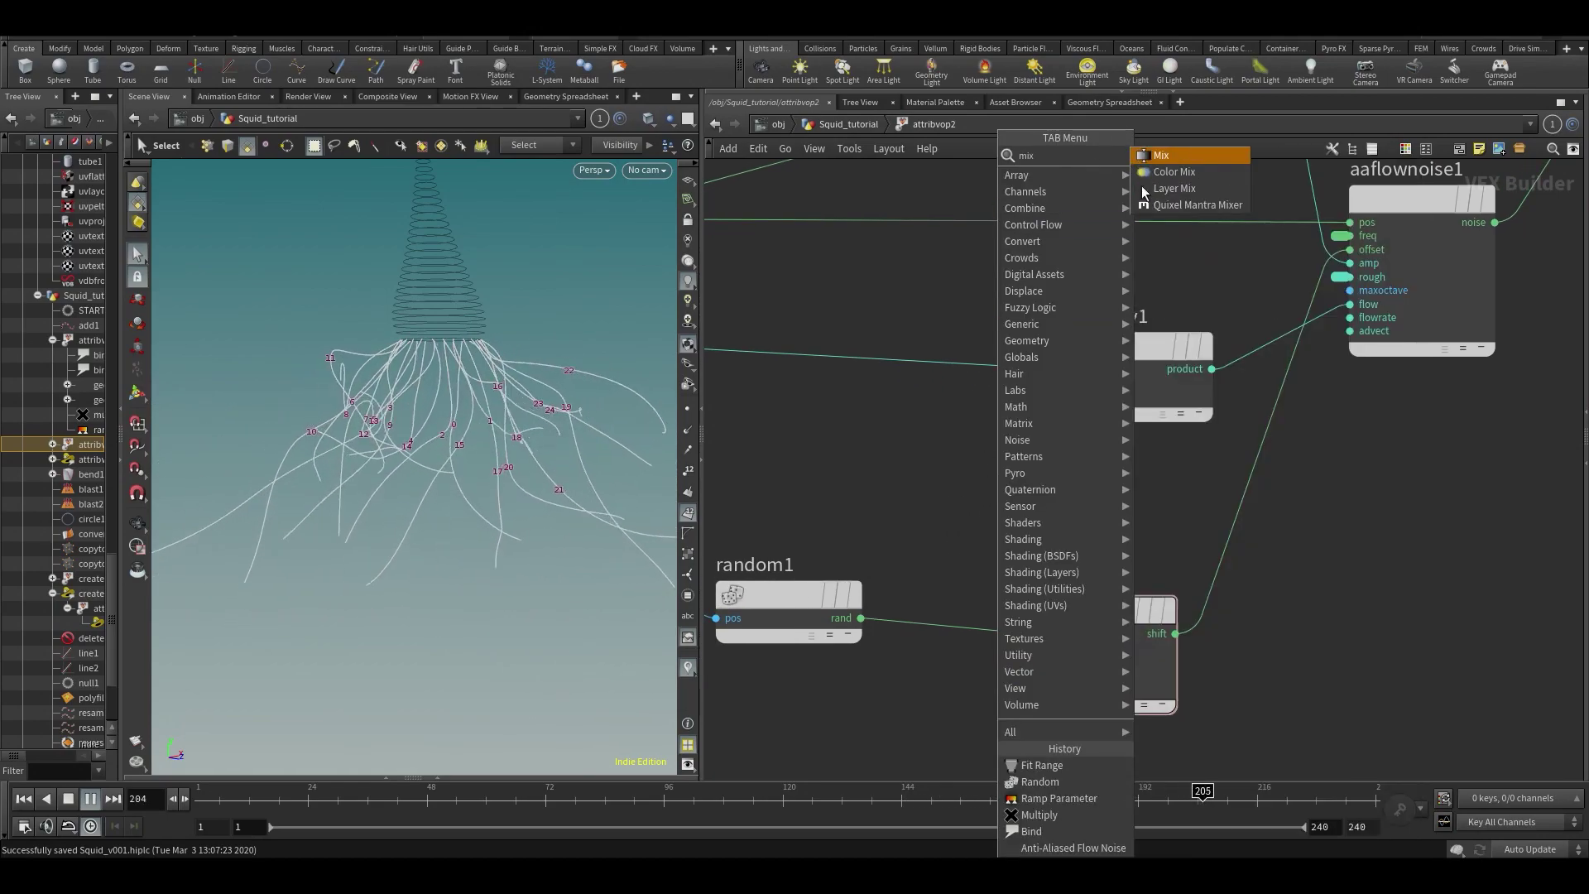
click(1205, 154)
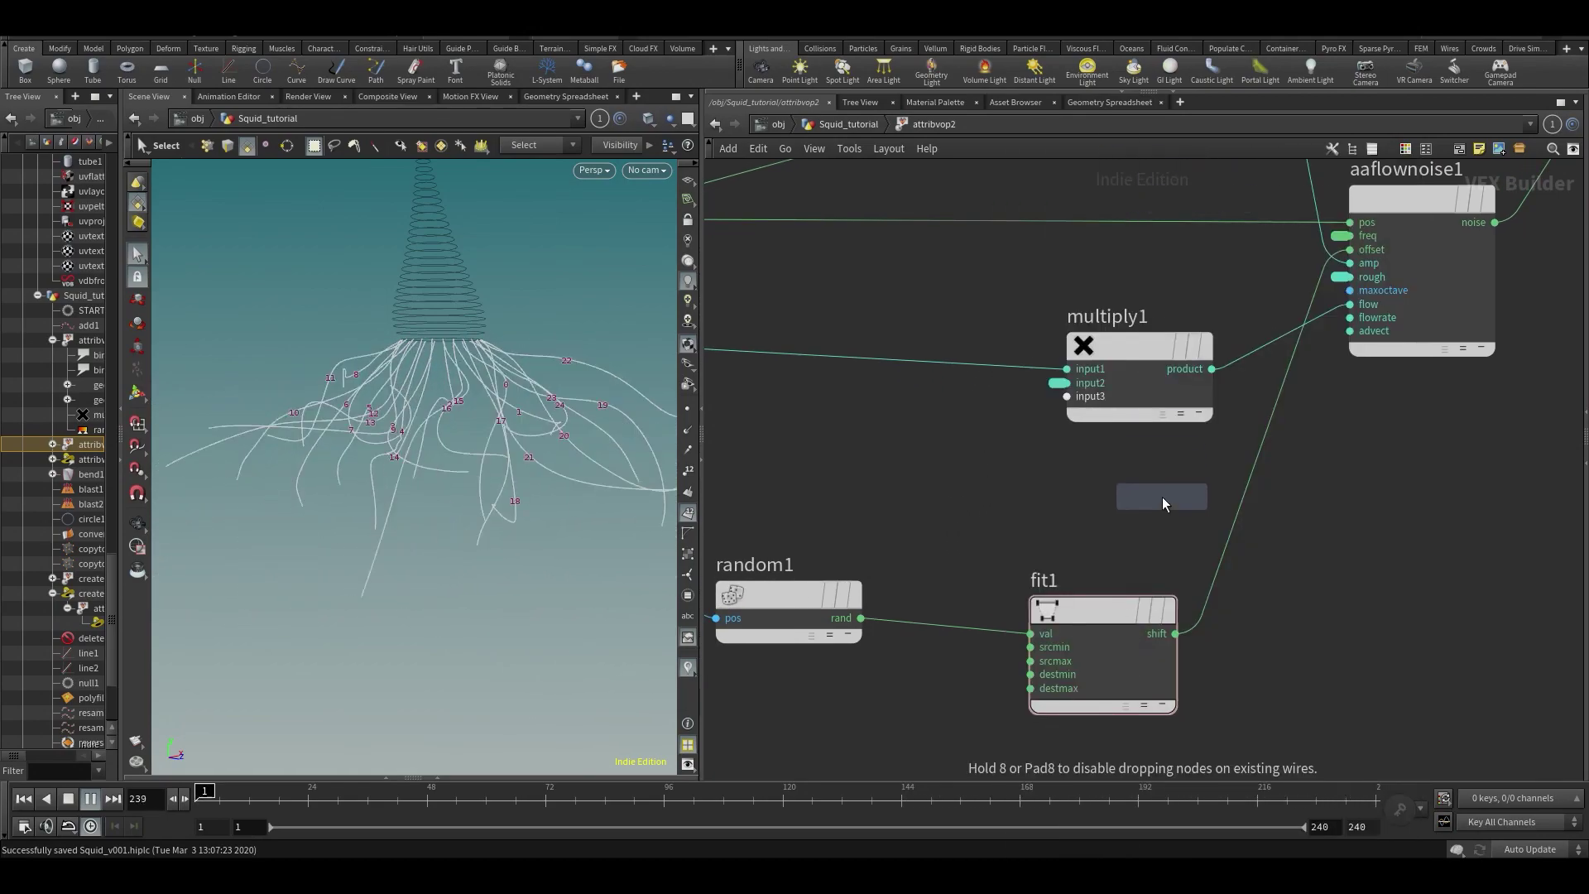
click(1162, 496)
- Align random1 and fit1 in a row, shift multiply1 above fit1, and move mix1 closer to aaflownoise1
scroll(1120, 464, down, 2)
drag(891, 588, 883, 631)
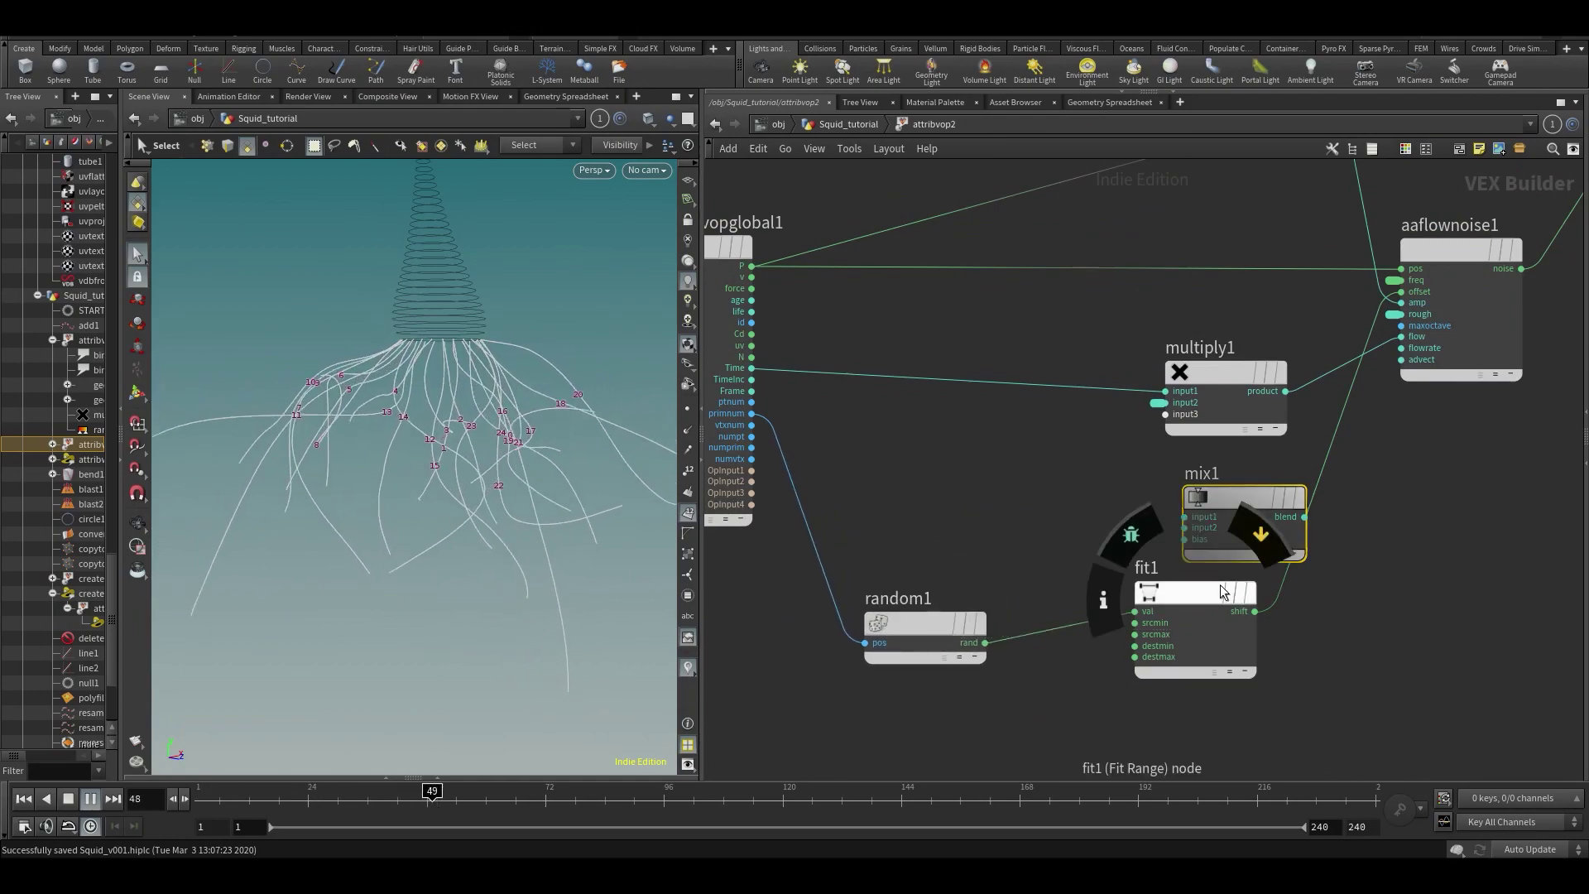
drag(1212, 596, 1137, 626)
middle_drag(1117, 518, 1095, 523)
drag(1175, 374, 1070, 367)
drag(1214, 491, 1383, 517)
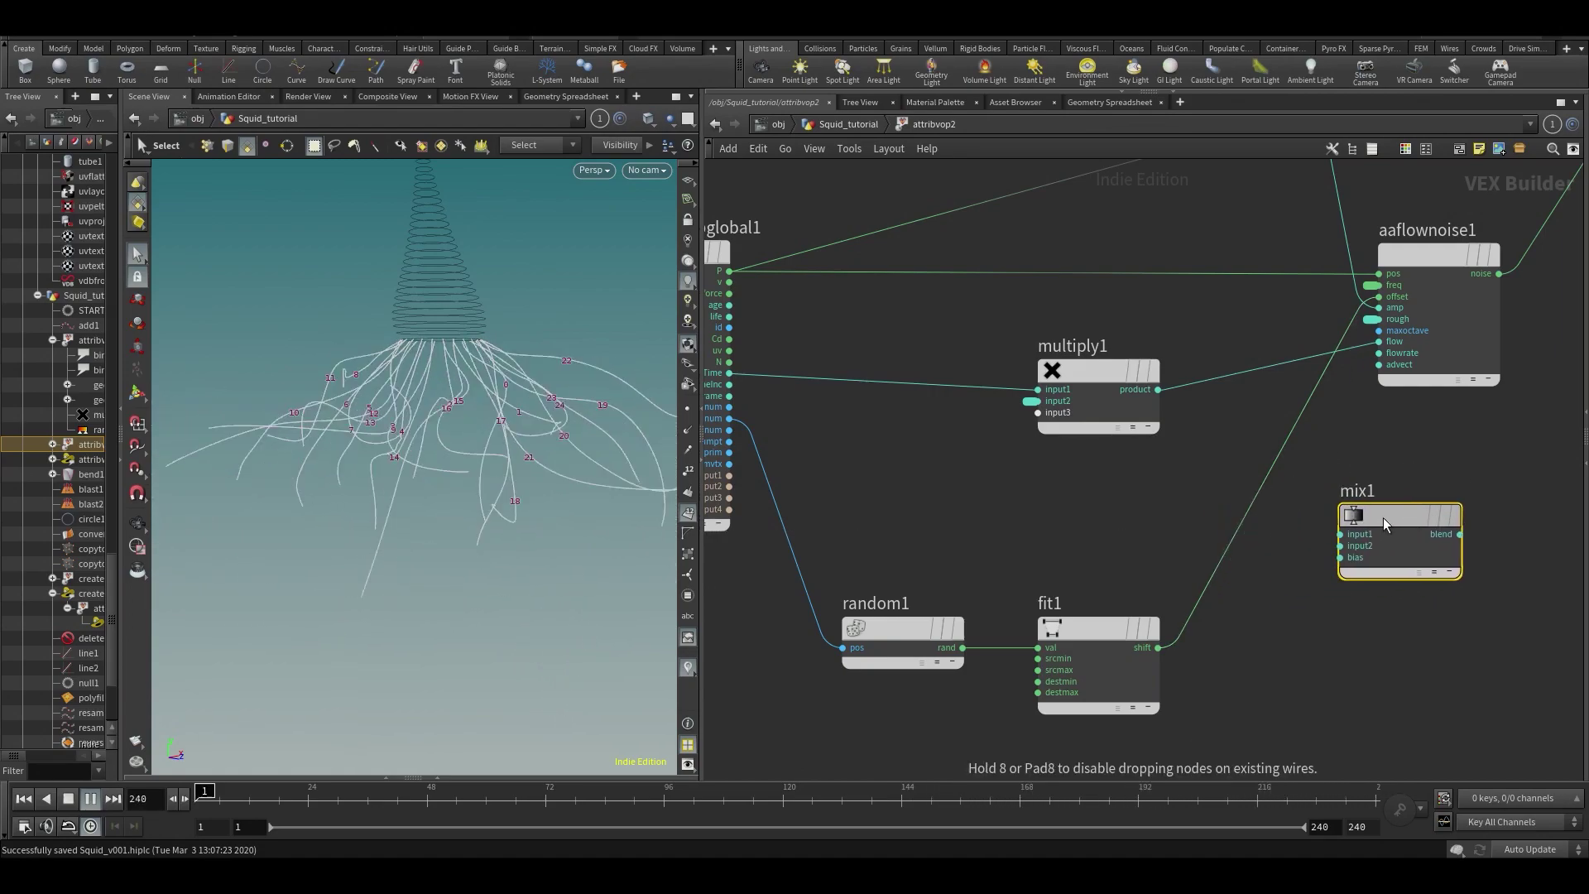
- Connect fit1's shift output to mix1's input2 and mix1's blend output to aaflownoise1's offset
drag(1281, 448, 1340, 504)
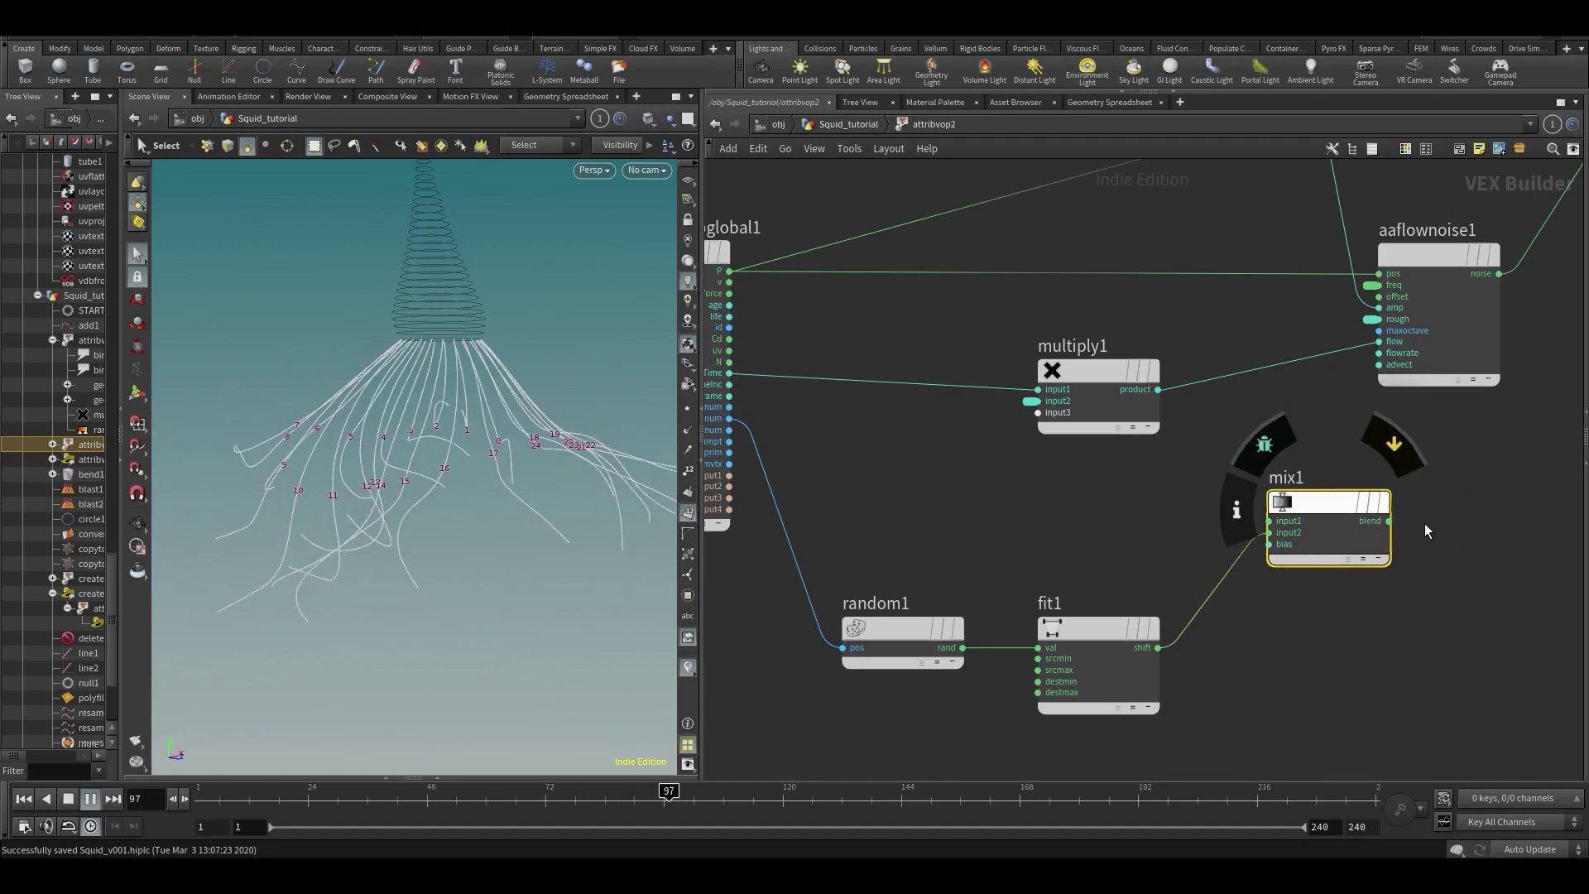
click(1378, 298)
click(1391, 520)
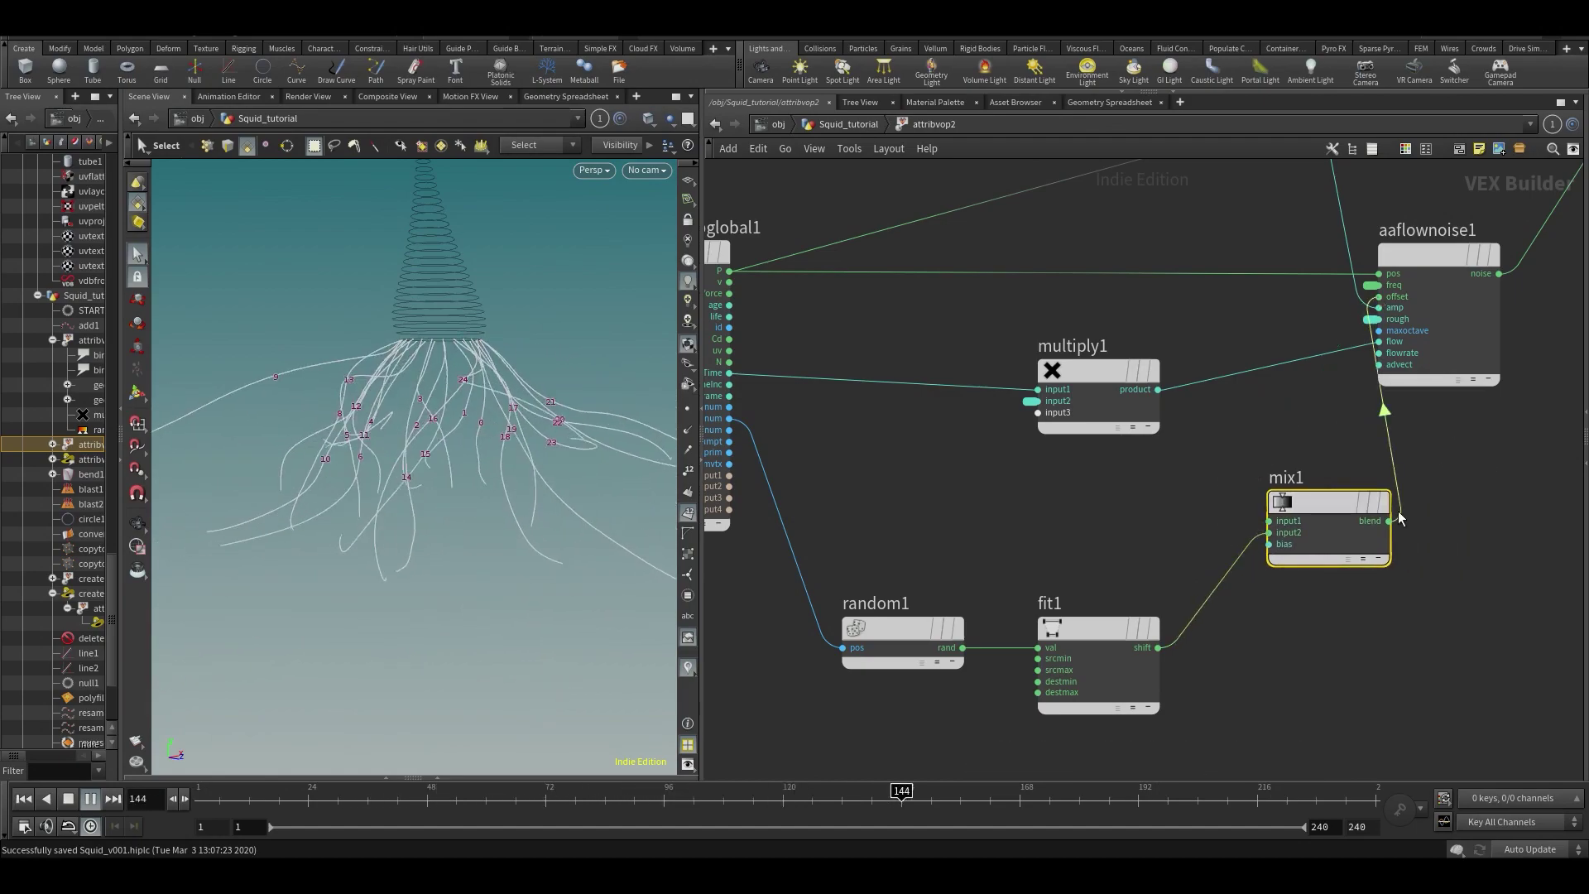
- Try mix1's Bias at 0 and 0.446 while watching the tentacles play, and close its parameters
middle_drag(1398, 535, 1323, 589)
key(p)
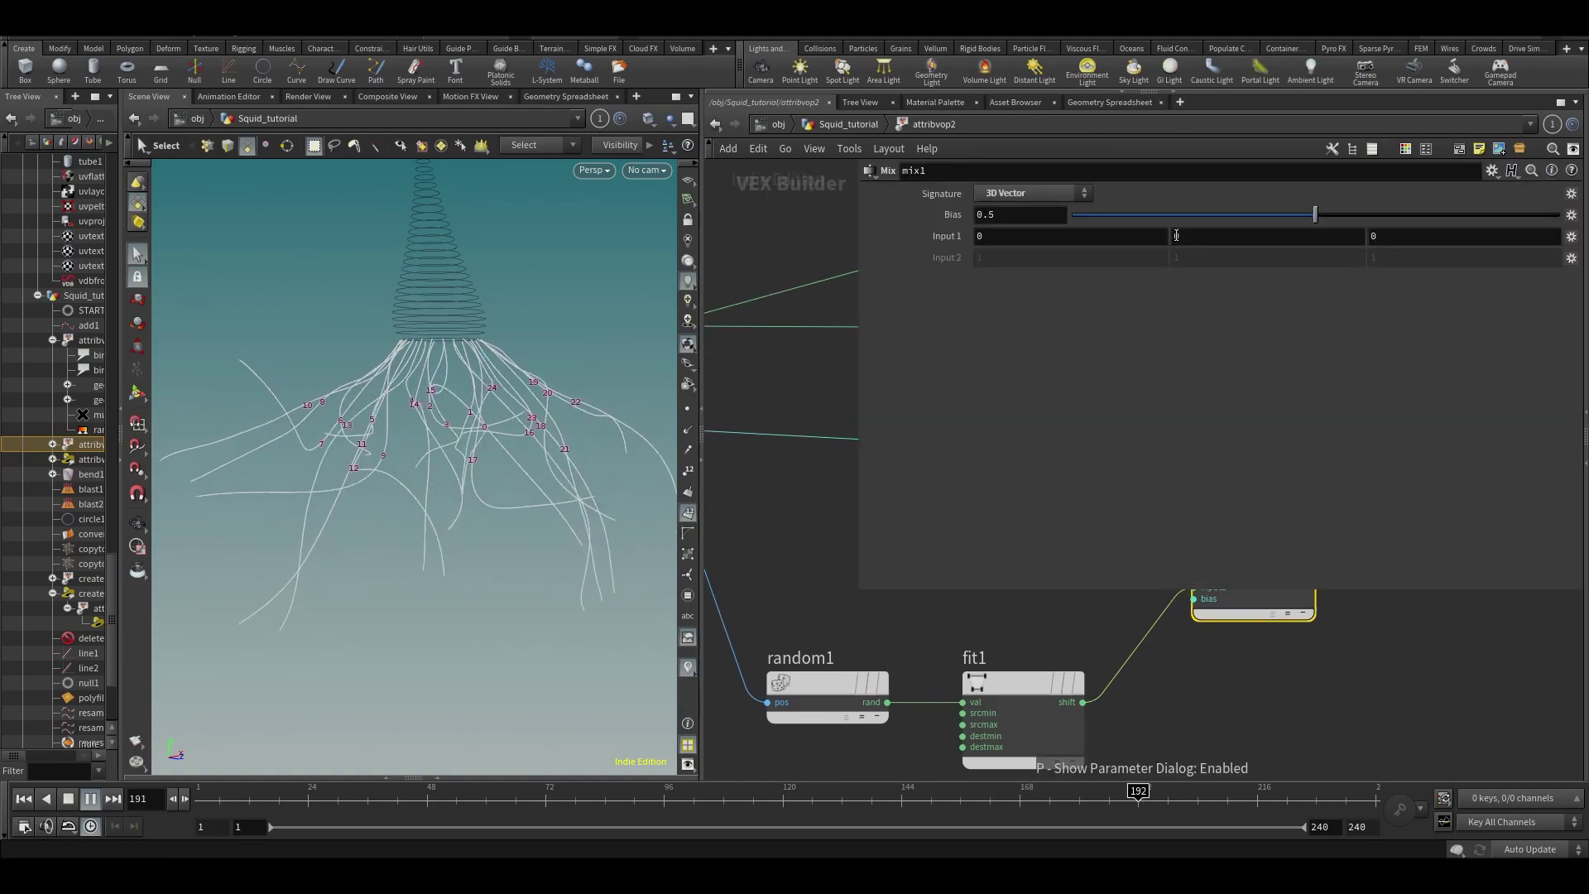
drag(1314, 215, 814, 256)
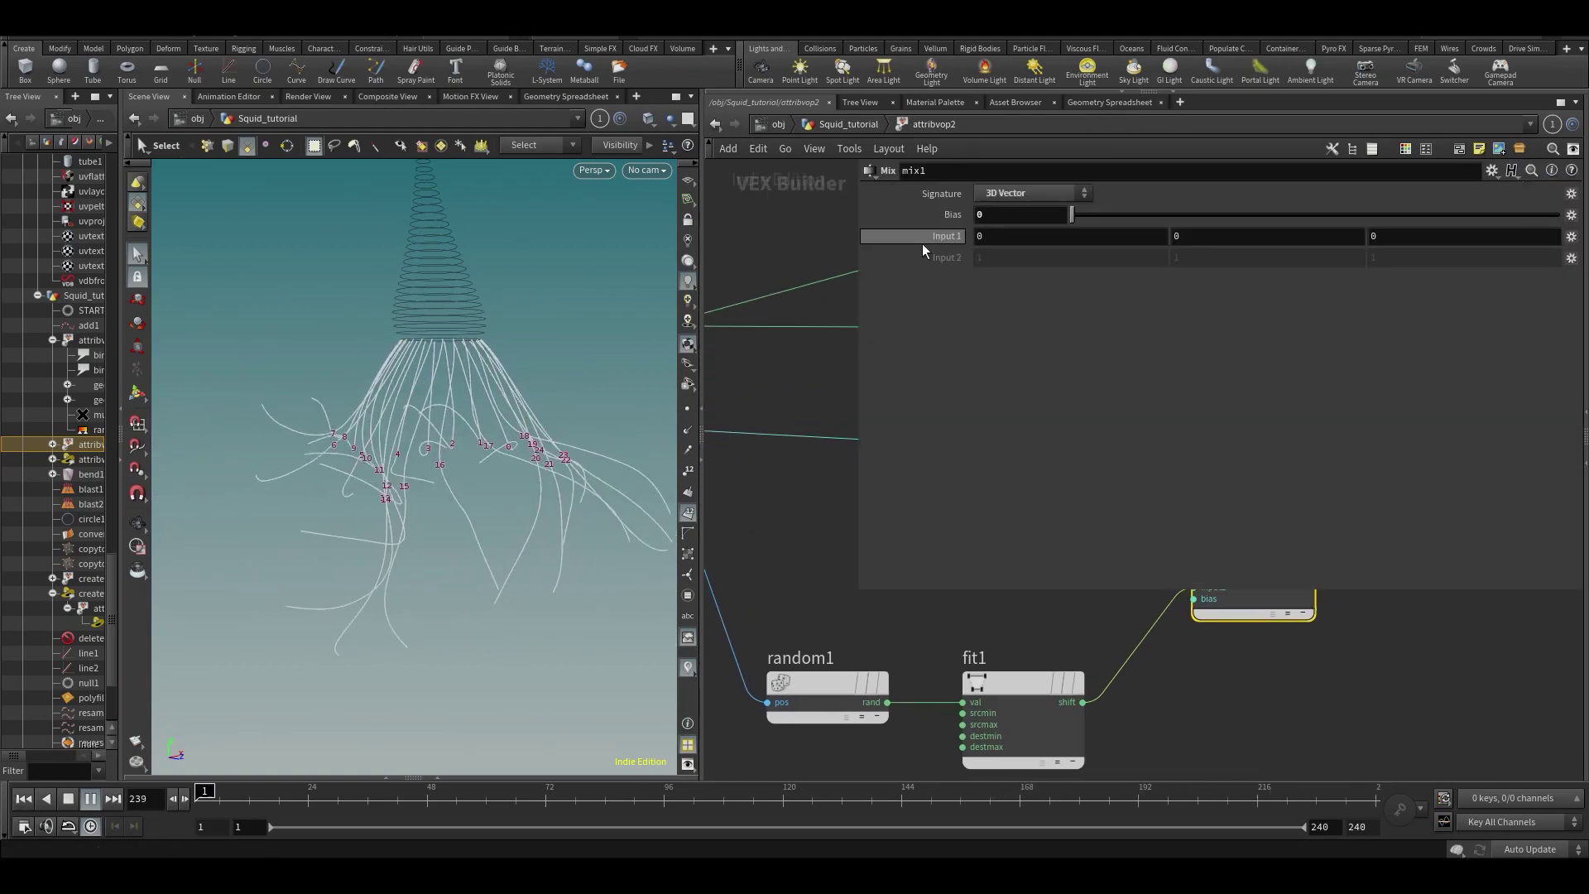
mouse_move(1073, 215)
mouse_down()
mouse_move(1153, 216)
mouse_move(1076, 230)
mouse_up()
middle_drag(1045, 219, 1069, 278)
drag(1073, 216, 1289, 213)
alt+drag(390, 444, 322, 497)
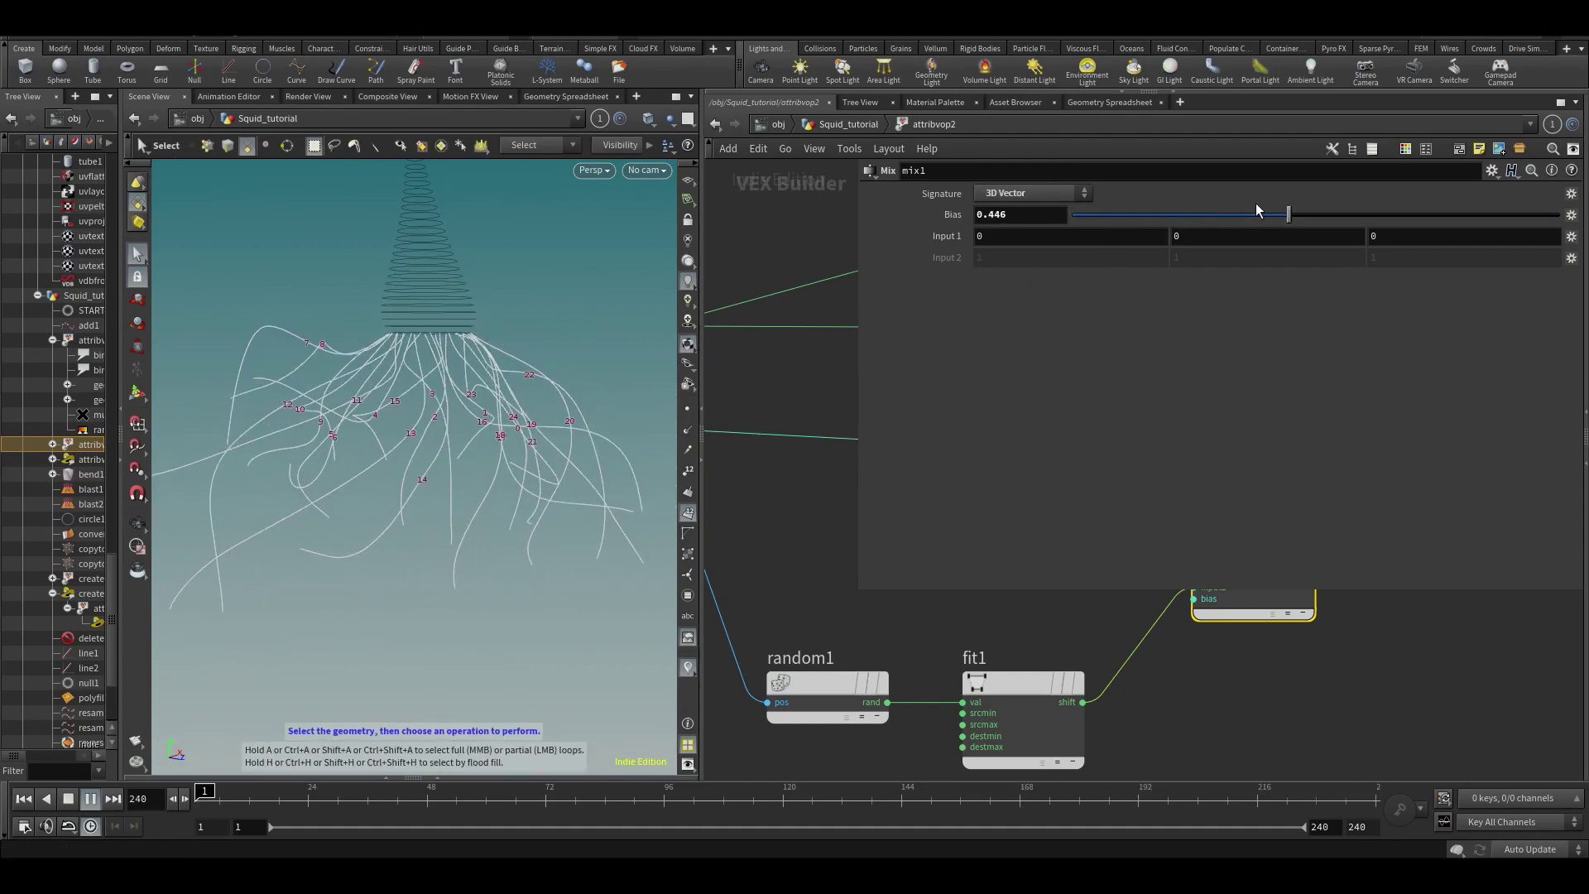
drag(1279, 214, 1297, 212)
middle_drag(1376, 607, 1382, 524)
key(p)
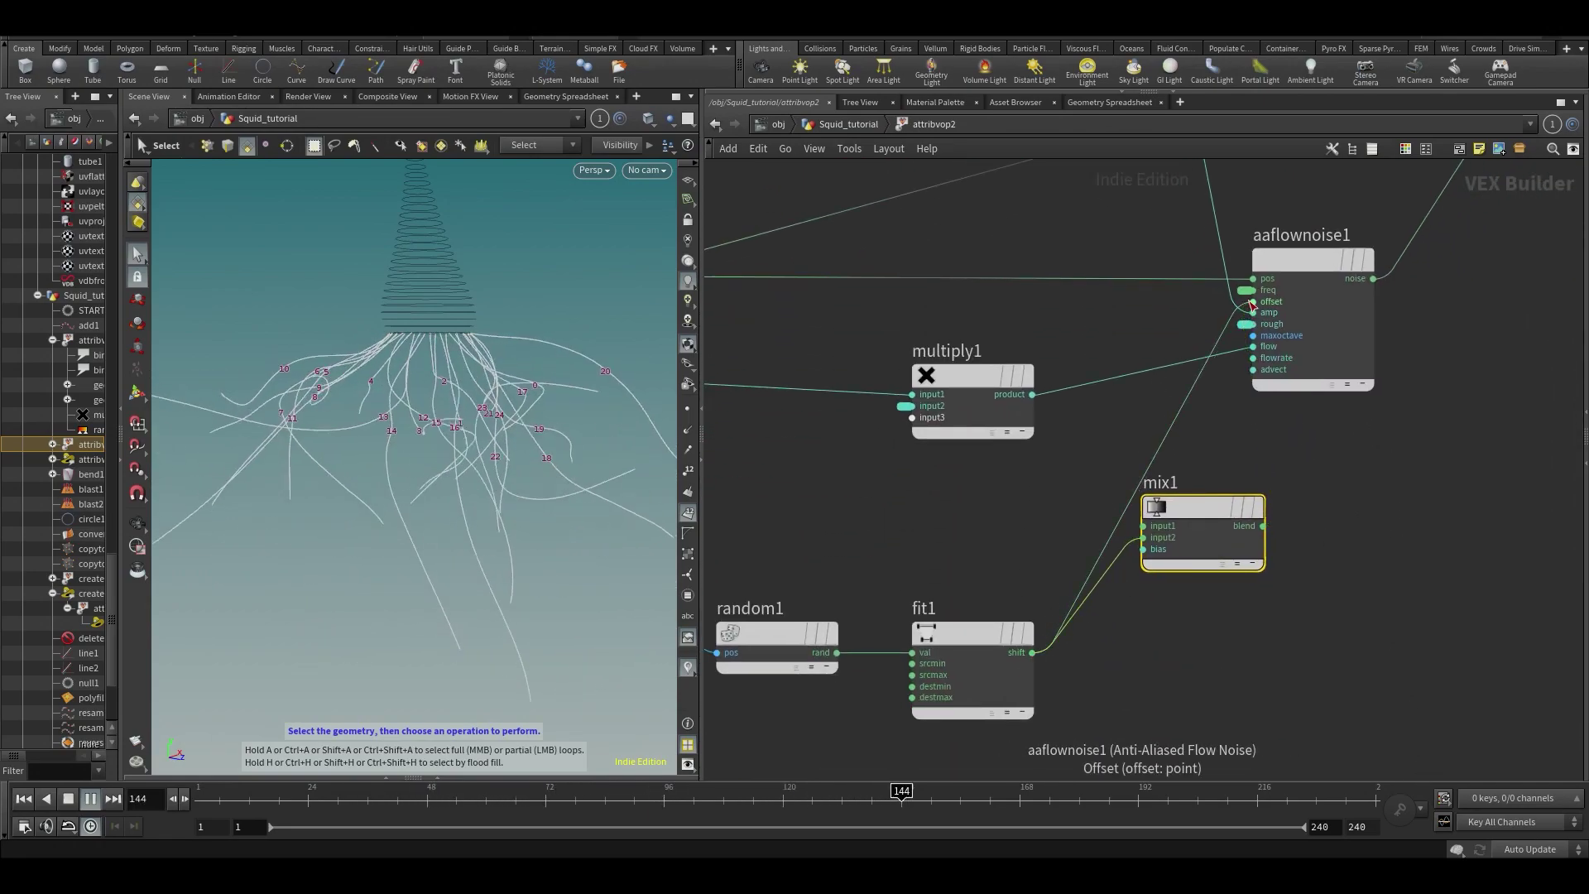
- Delete mix1 so that fit1's shift output feeds aaflownoise1's offset directly
drag(1426, 592, 1247, 525)
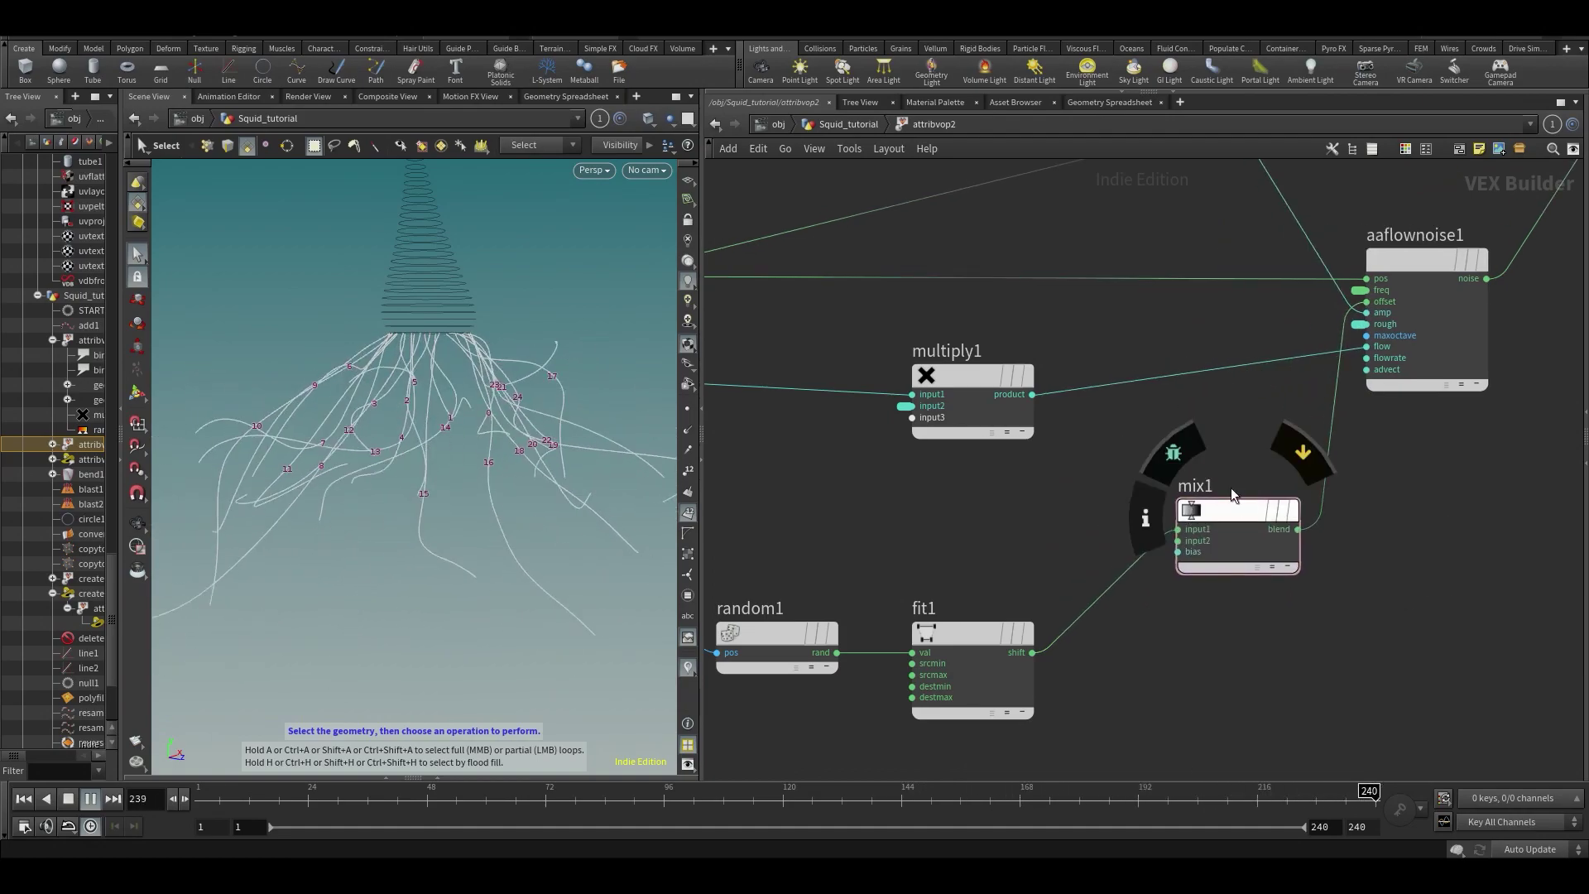
drag(1342, 594, 1185, 460)
key(Delete)
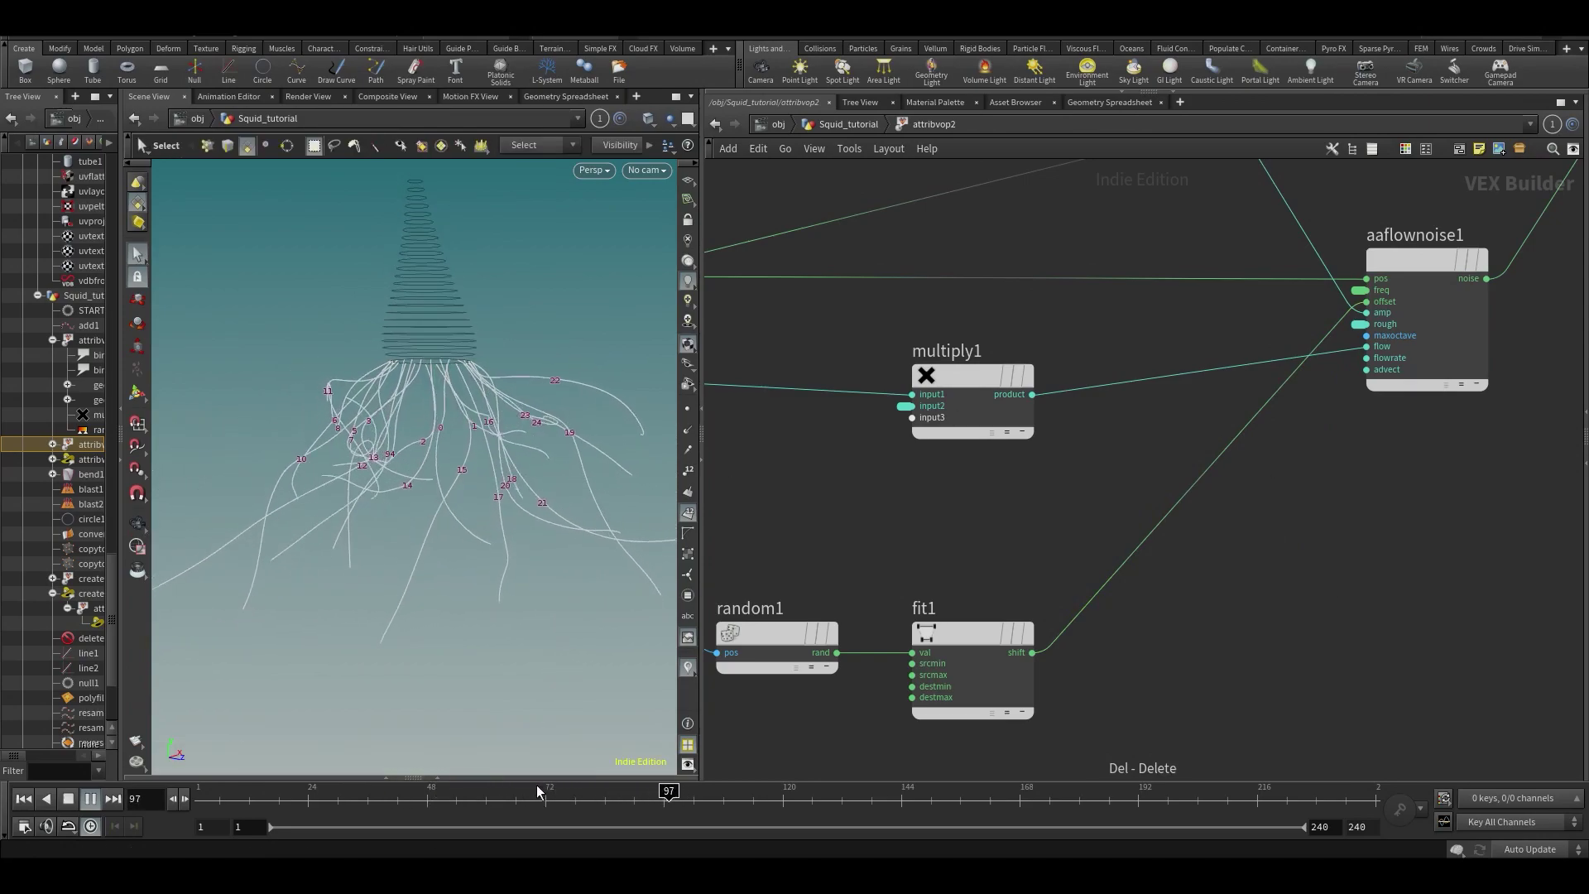
- Stop playback, move the timeline to frame 118 and save the scene
click(728, 796)
drag(728, 798, 772, 795)
key(ctrl+s)
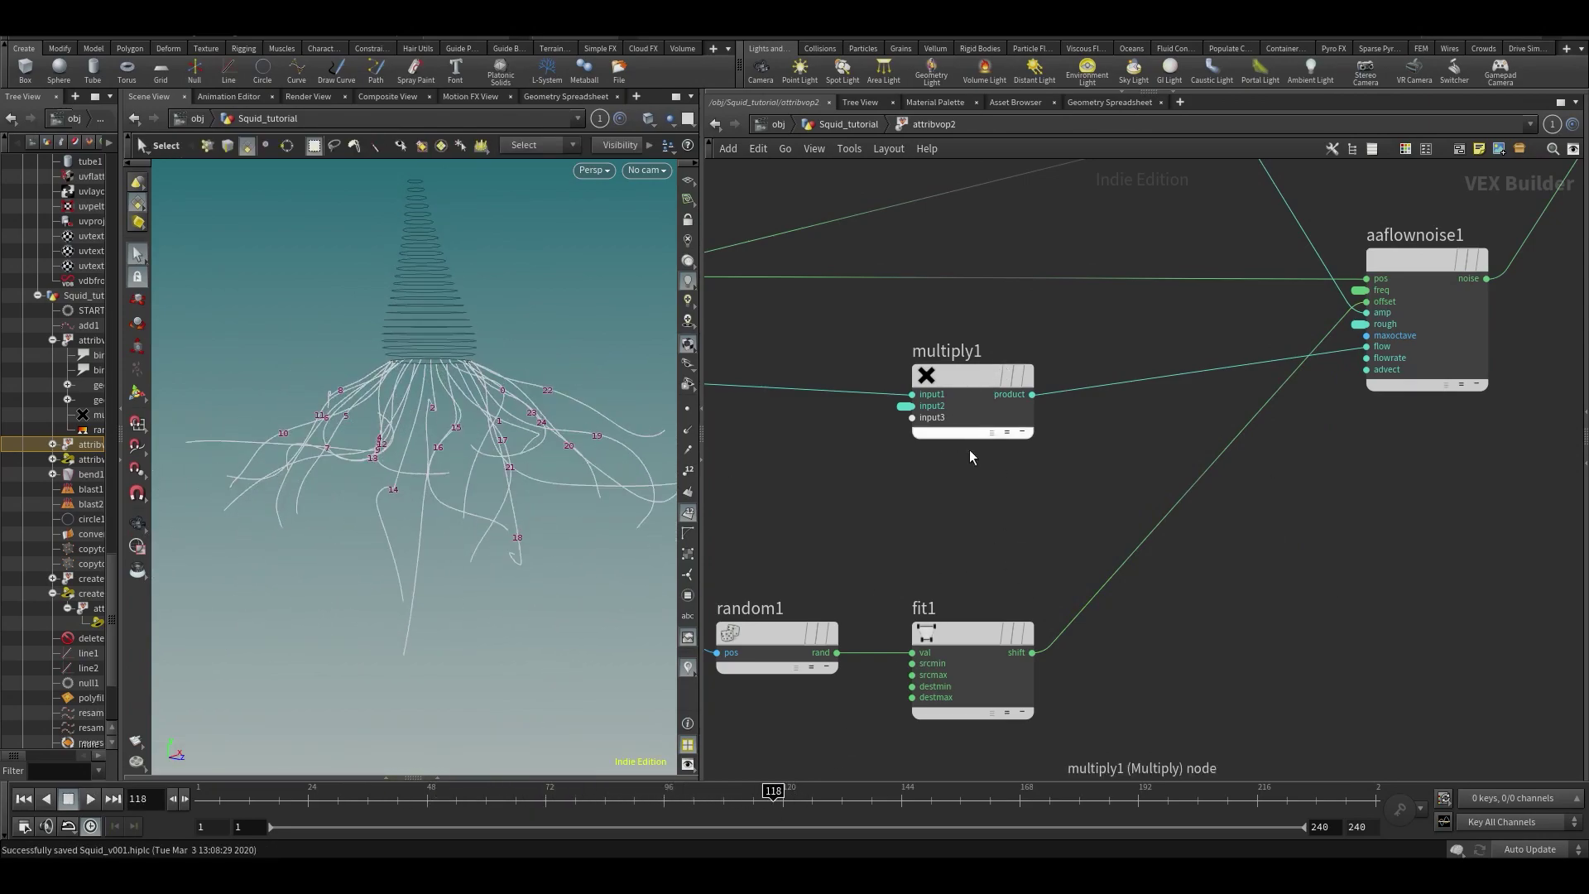
- Move fit1 slightly further from random1 and duplicate random1, placing the copy just above the original
middle_drag(957, 495, 1130, 439)
drag(1134, 592, 1183, 593)
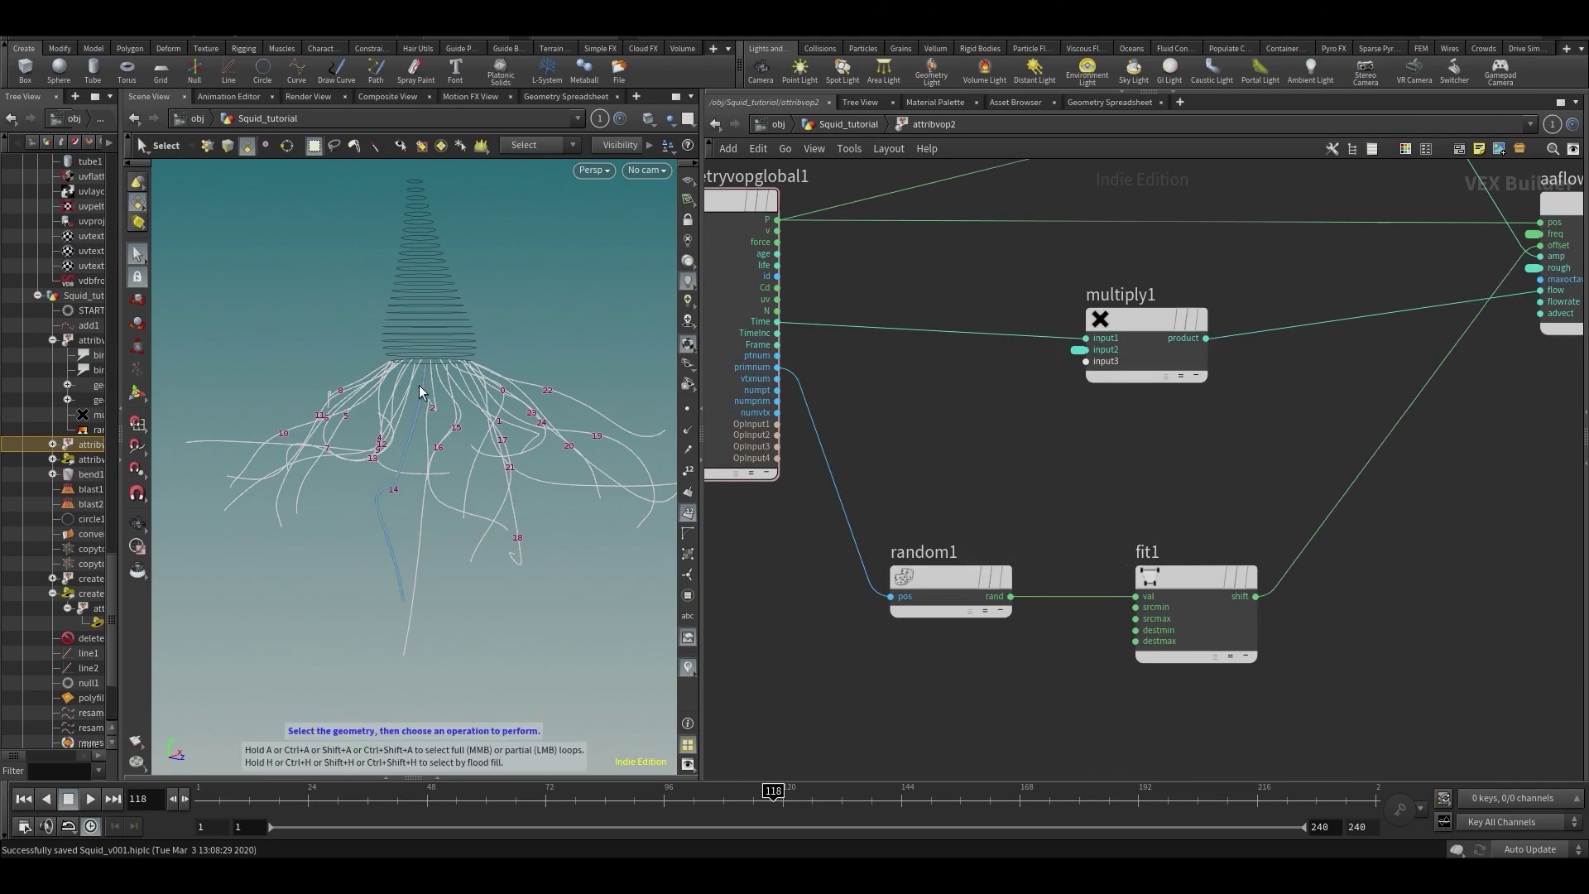
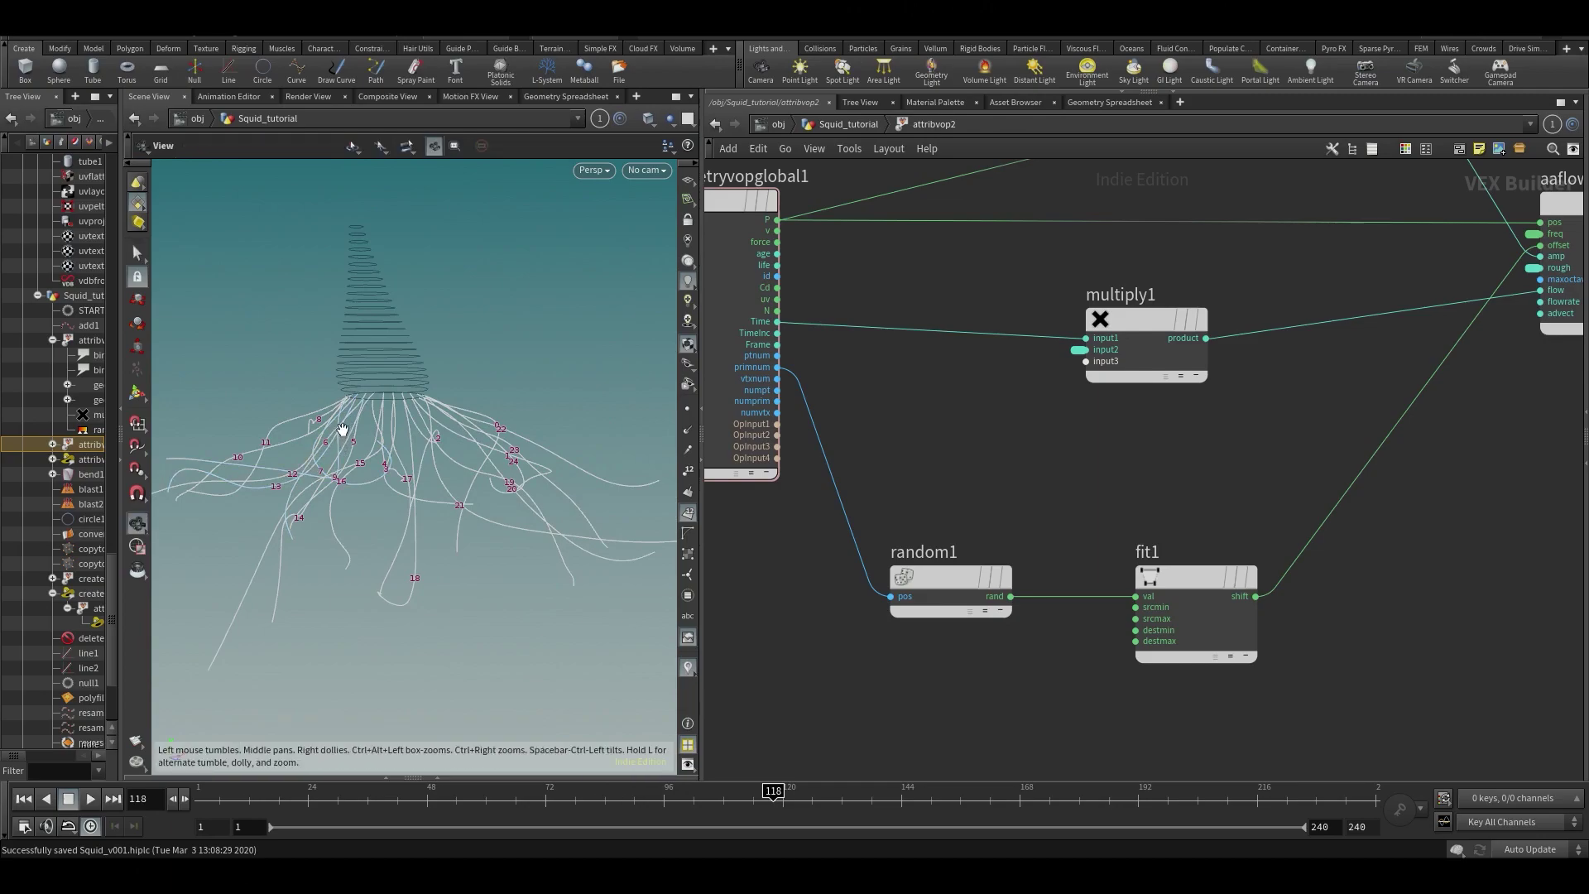
alt+drag(391, 444, 473, 474)
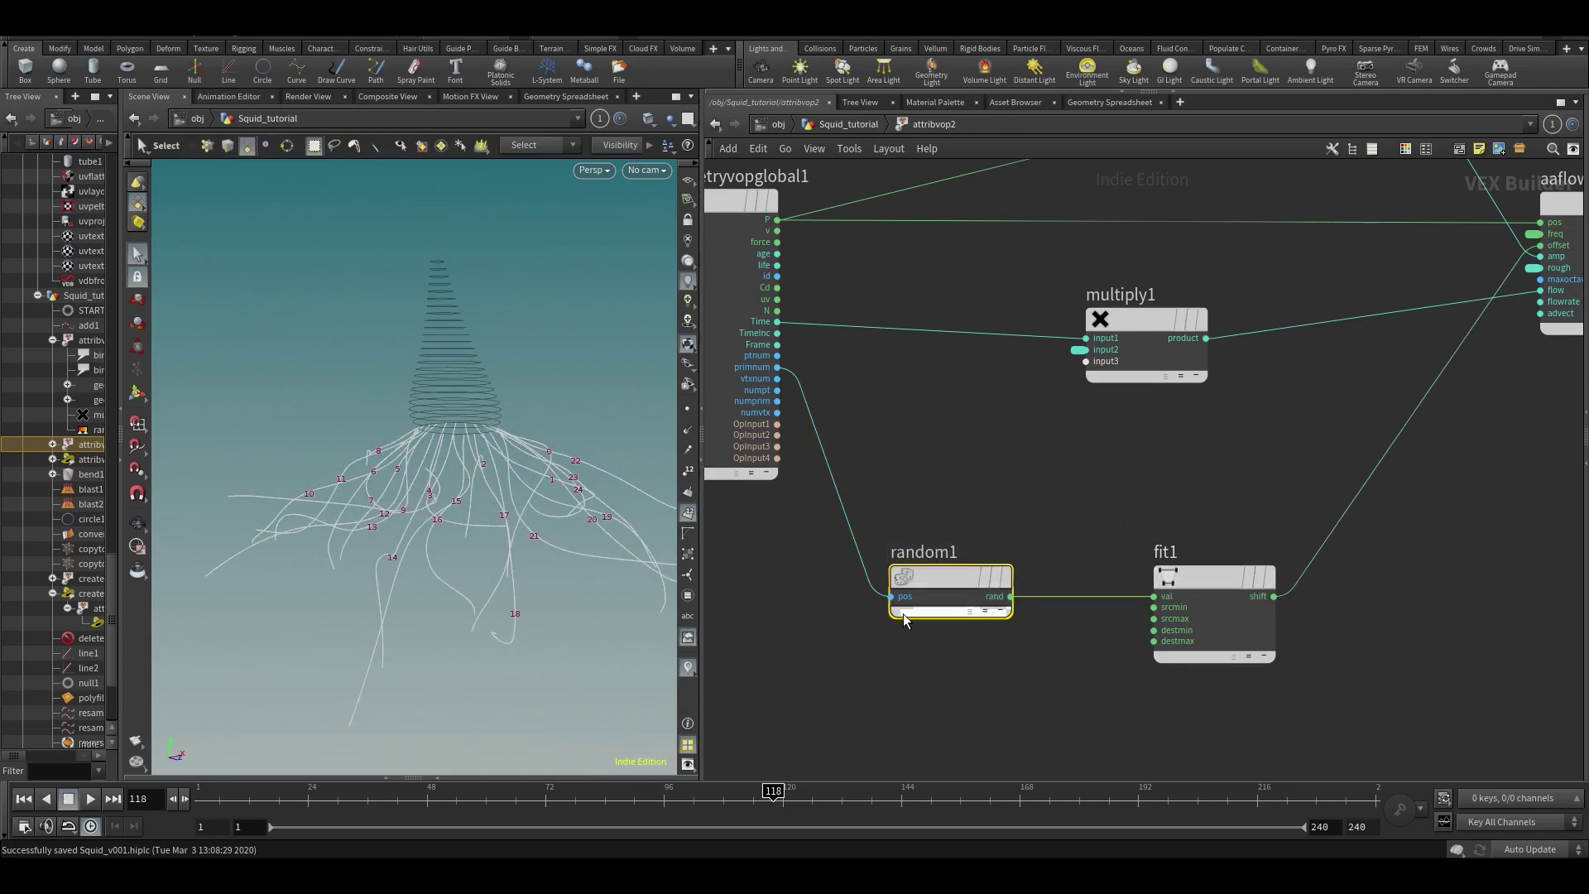
mouse_move(980, 589)
mouse_down()
mouse_move(1001, 545)
mouse_move(981, 586)
mouse_up()
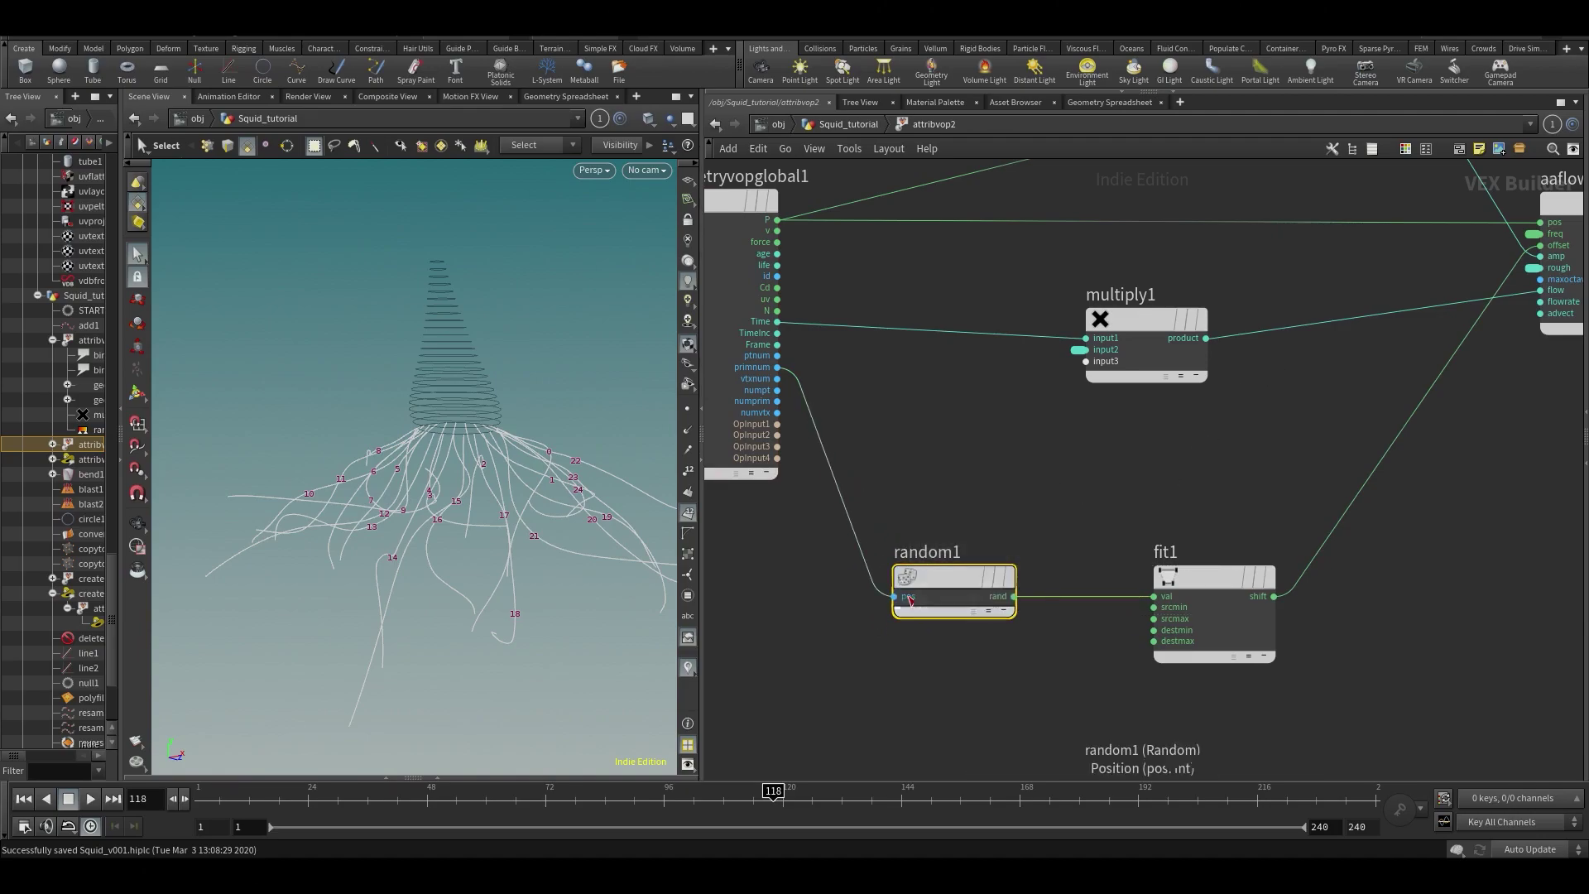
key(ctrl+c)
key(ctrl+v)
click(946, 499)
drag(964, 501, 967, 497)
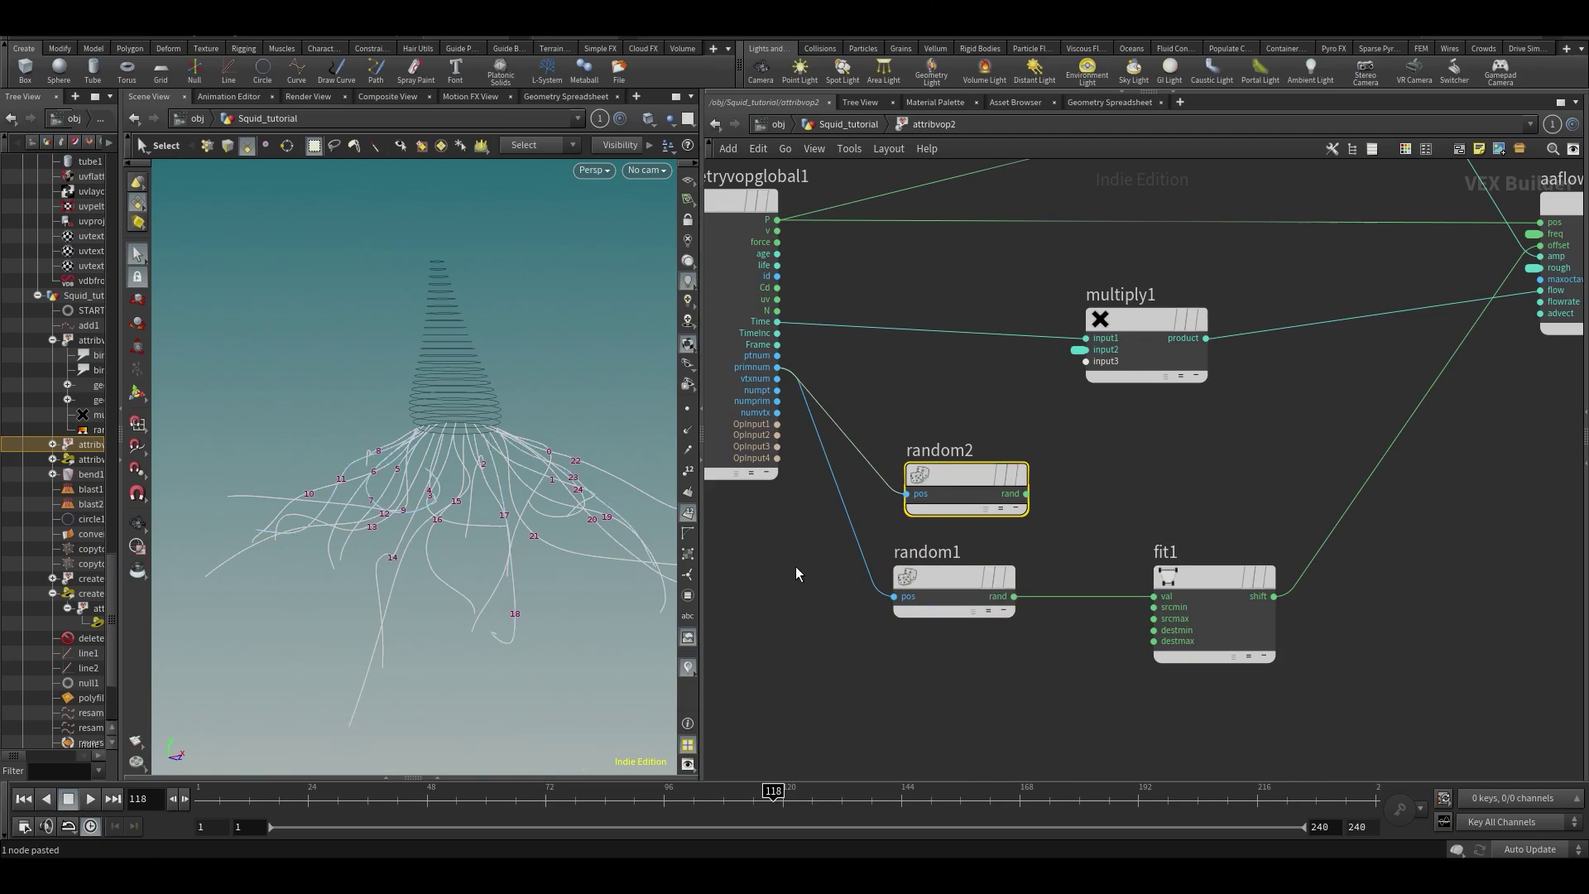
- Widen the 3D viewport pane and reframe the squid so all tentacles can be seen
drag(699, 491, 778, 491)
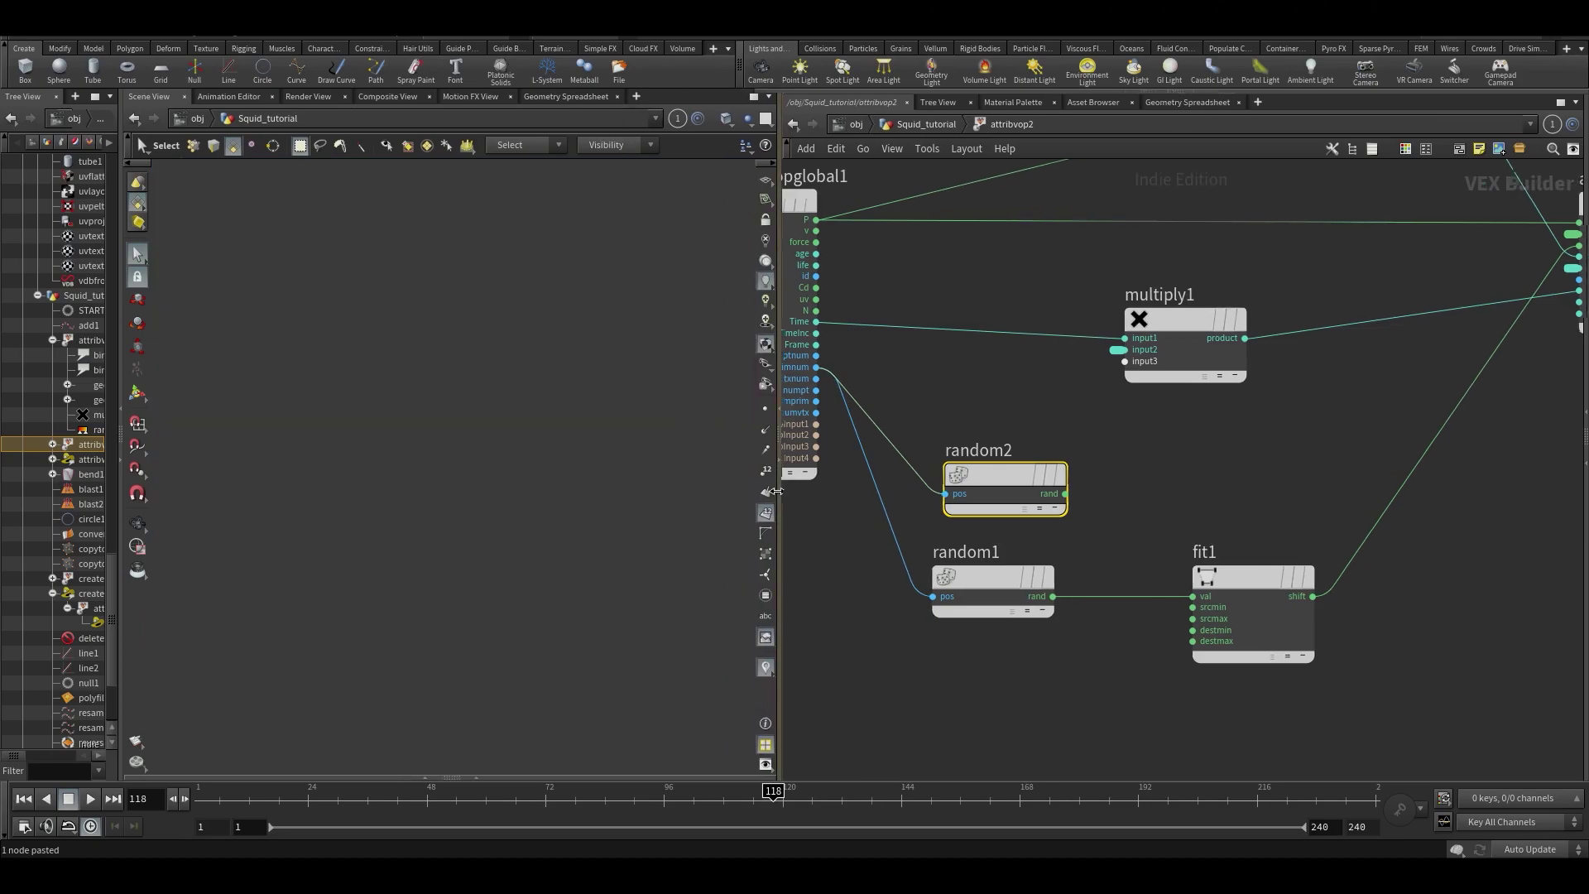
alt+middle_drag(481, 513, 479, 410)
mouse_move(479, 410)
mouse_down()
mouse_move(457, 460)
mouse_move(474, 386)
mouse_up()
key(s)
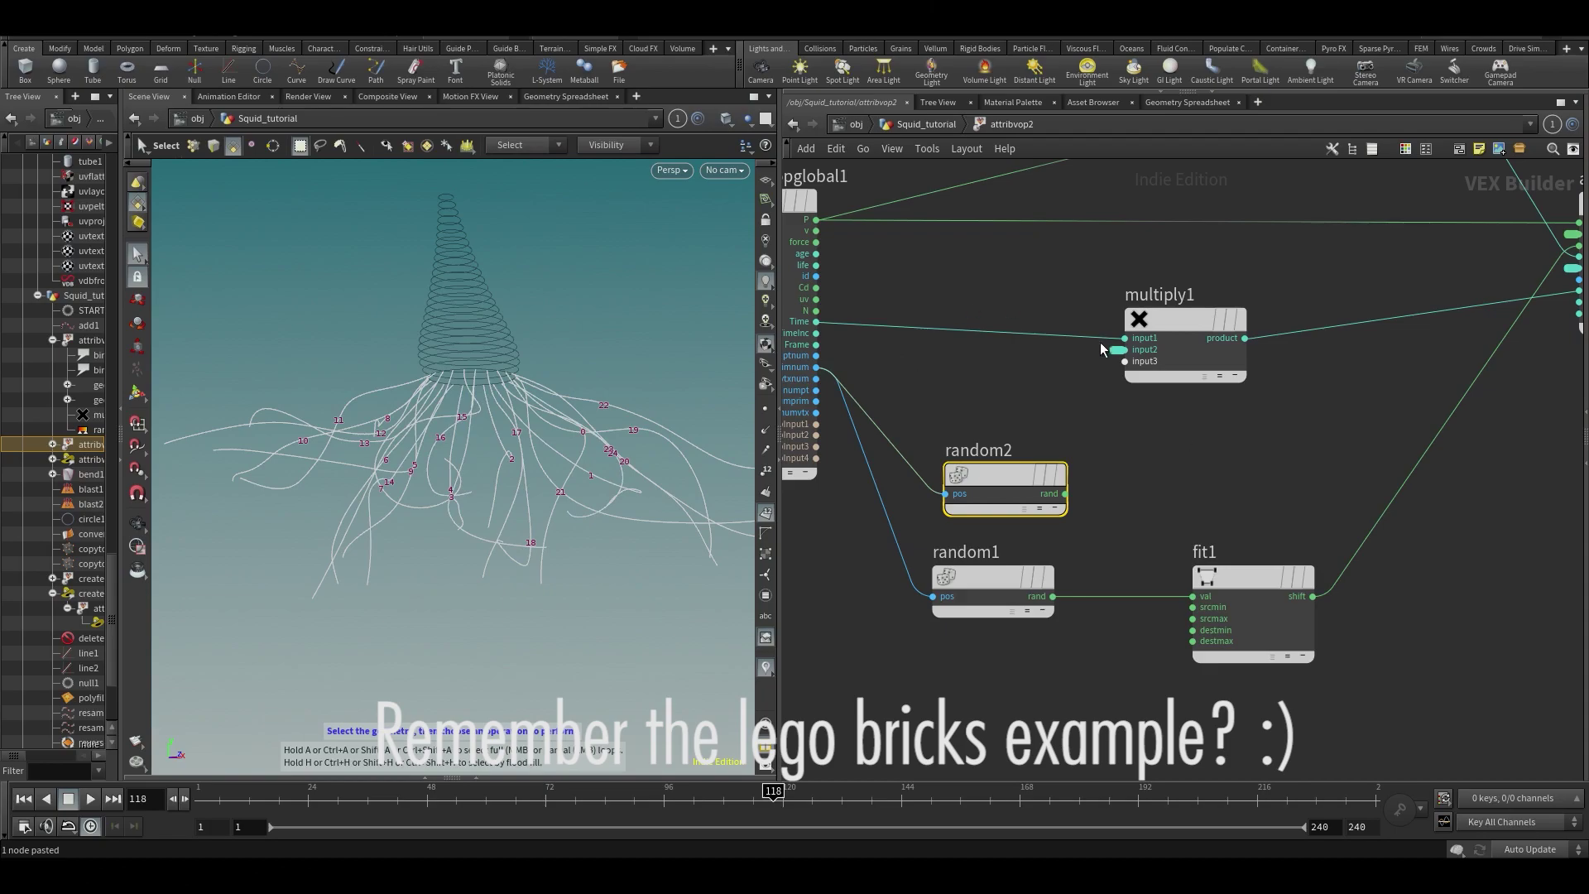
- Set random2's Signature to 1D Integer Input, 1D Output and close its parameters
key(p)
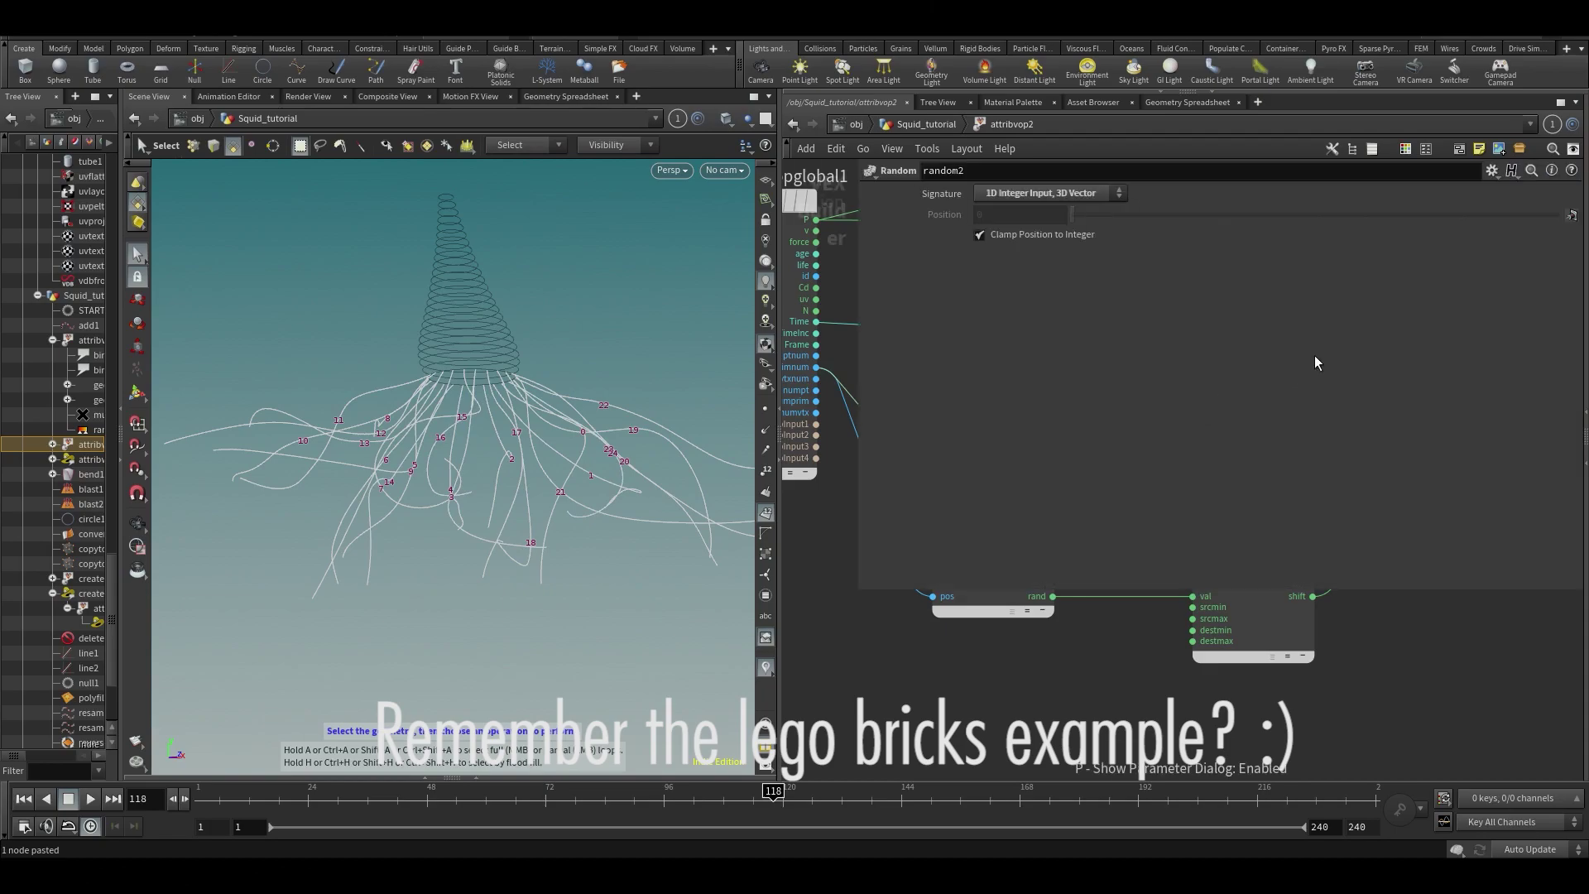
click(993, 194)
click(1006, 217)
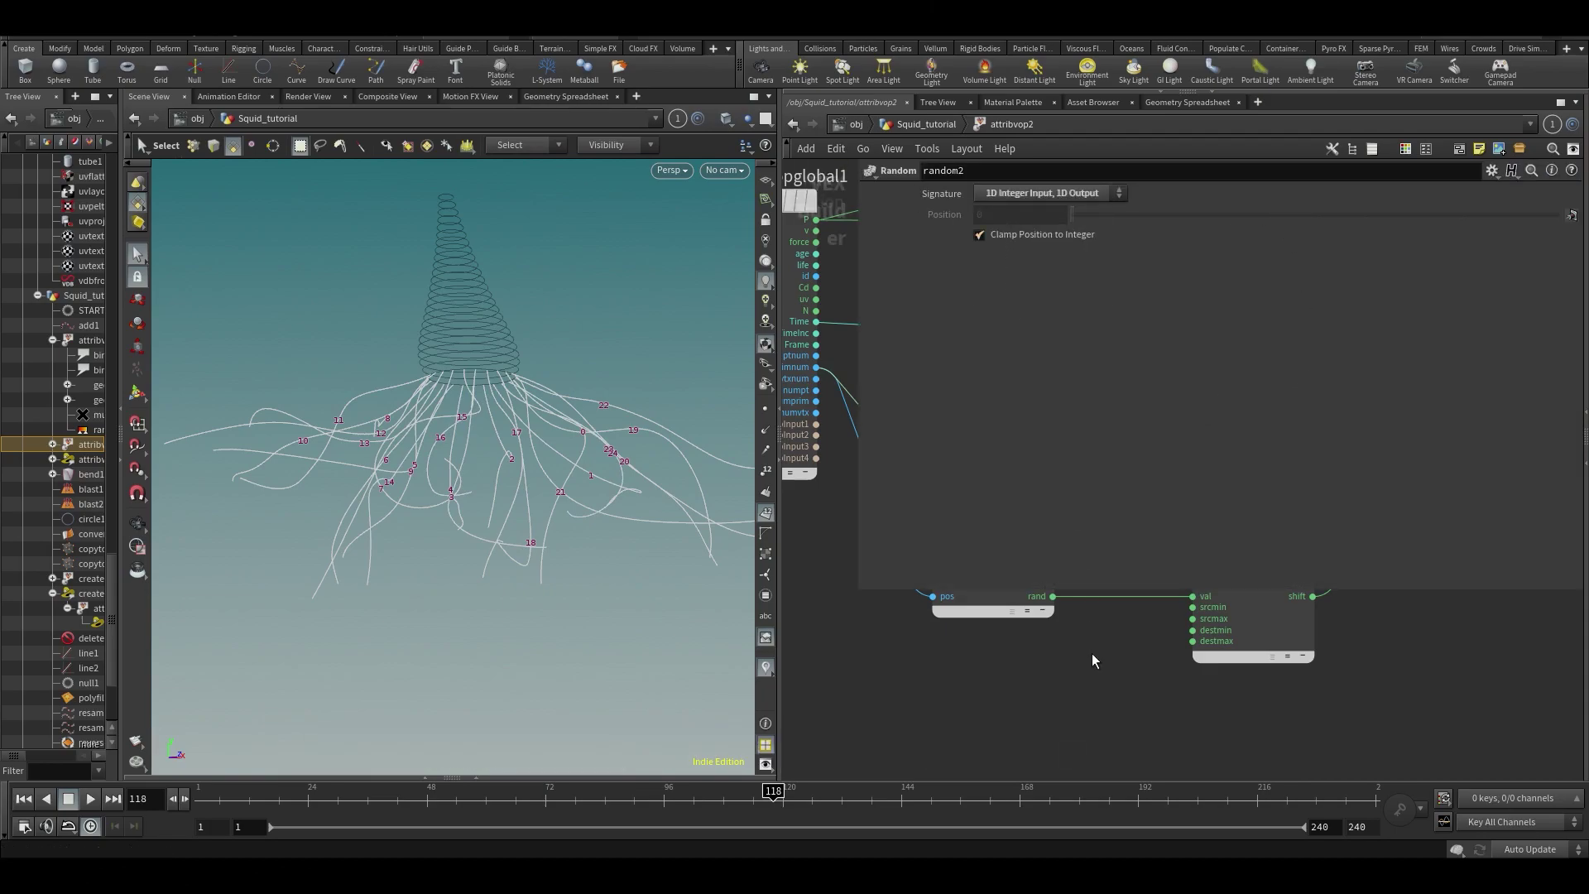
key(p)
- Add a second Fit Range node to the right of random2, just above fit1, and line it up with random2
key(Tab)
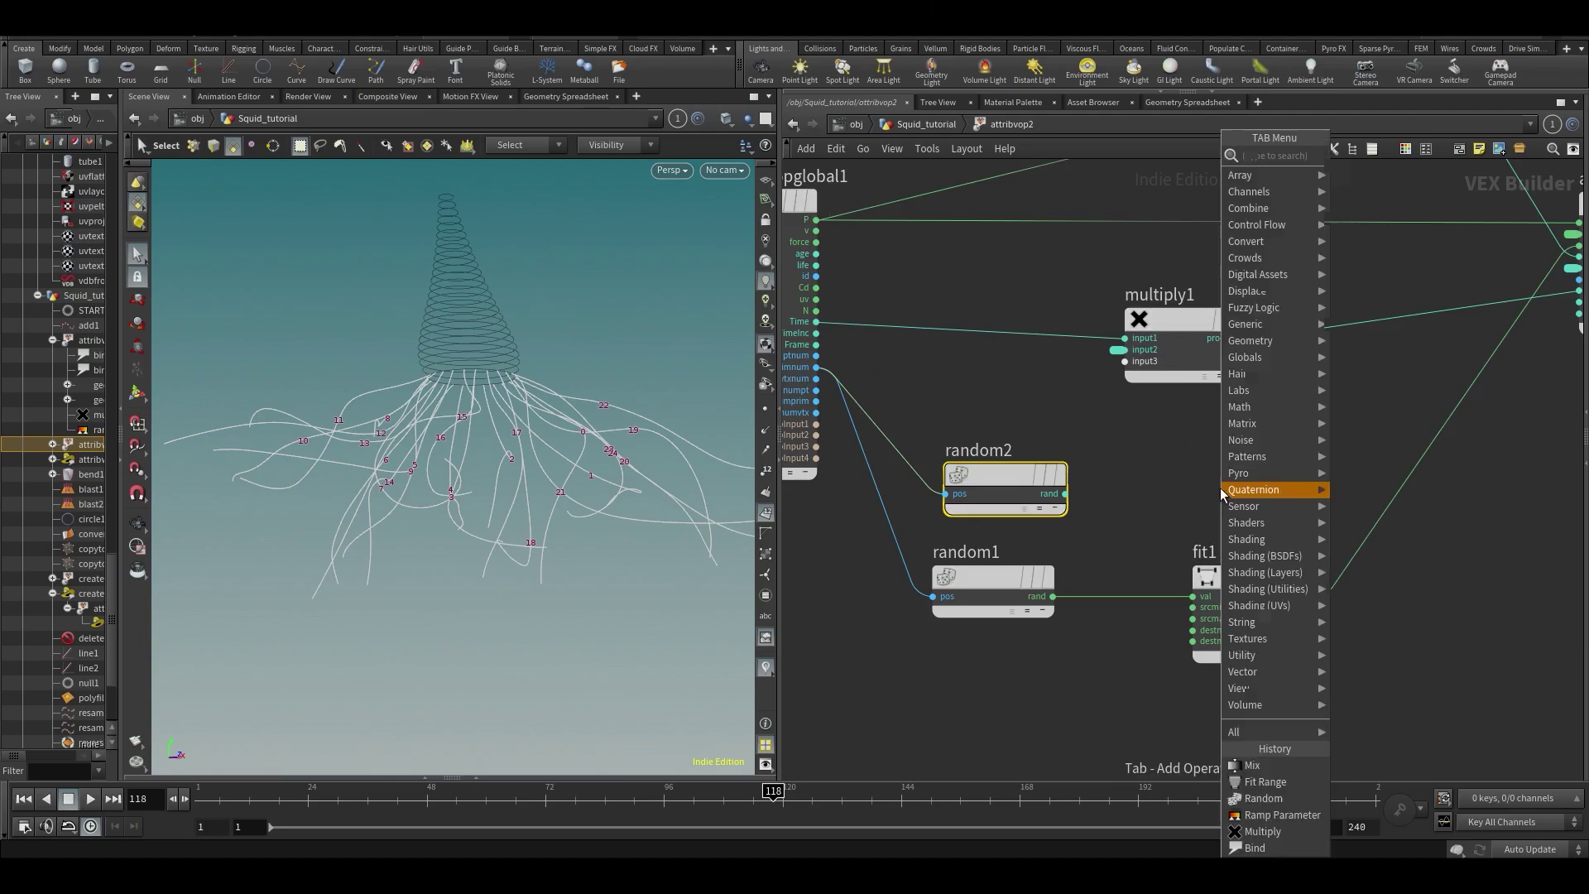
text(fit r)
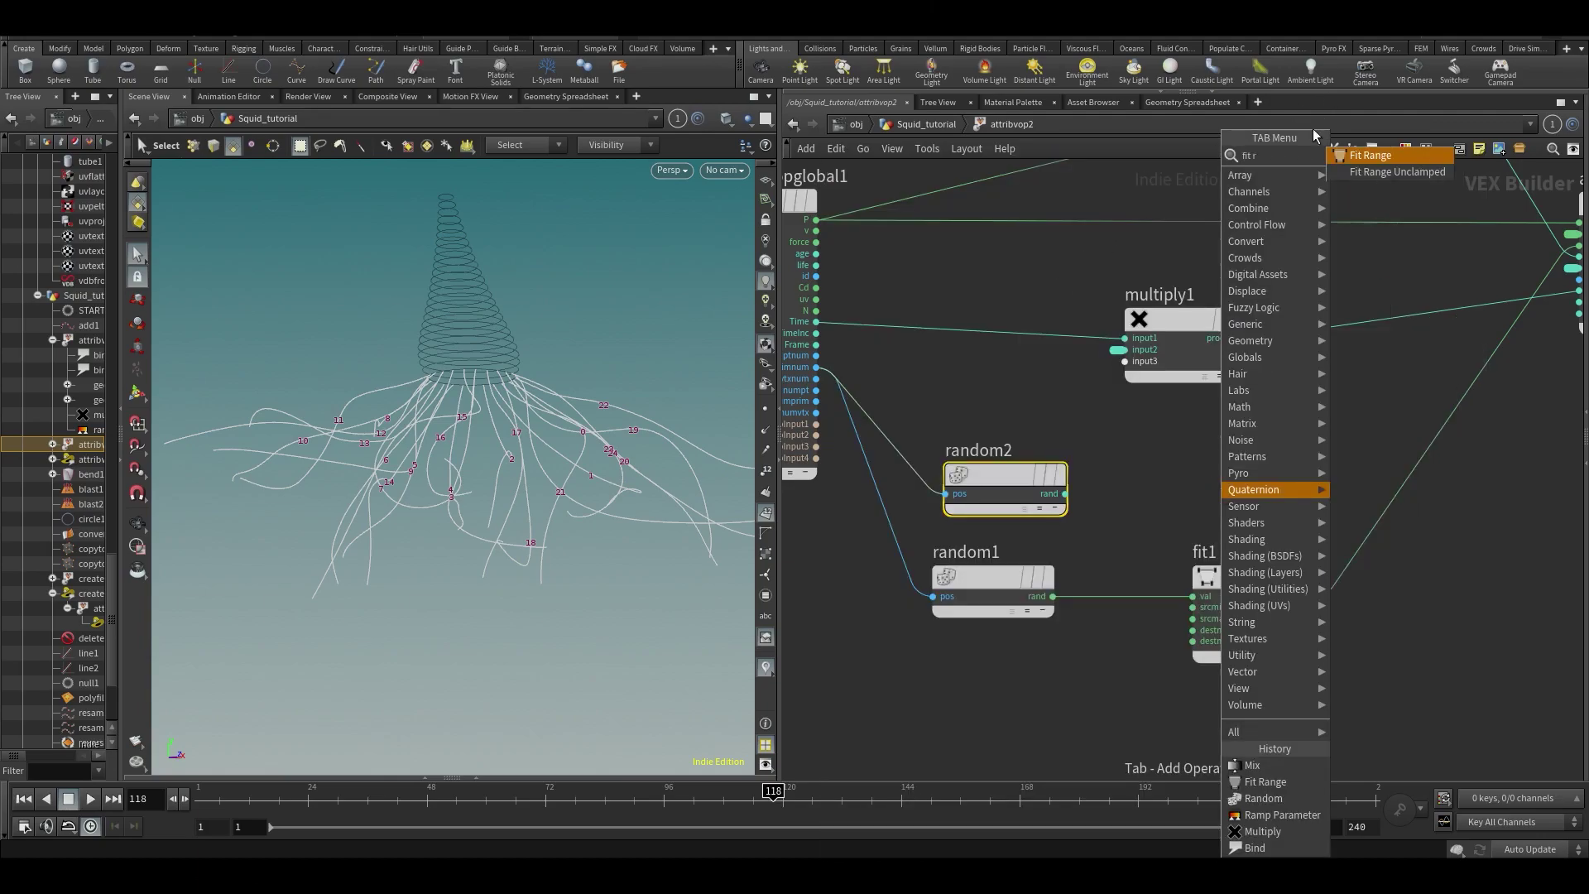
click(1368, 155)
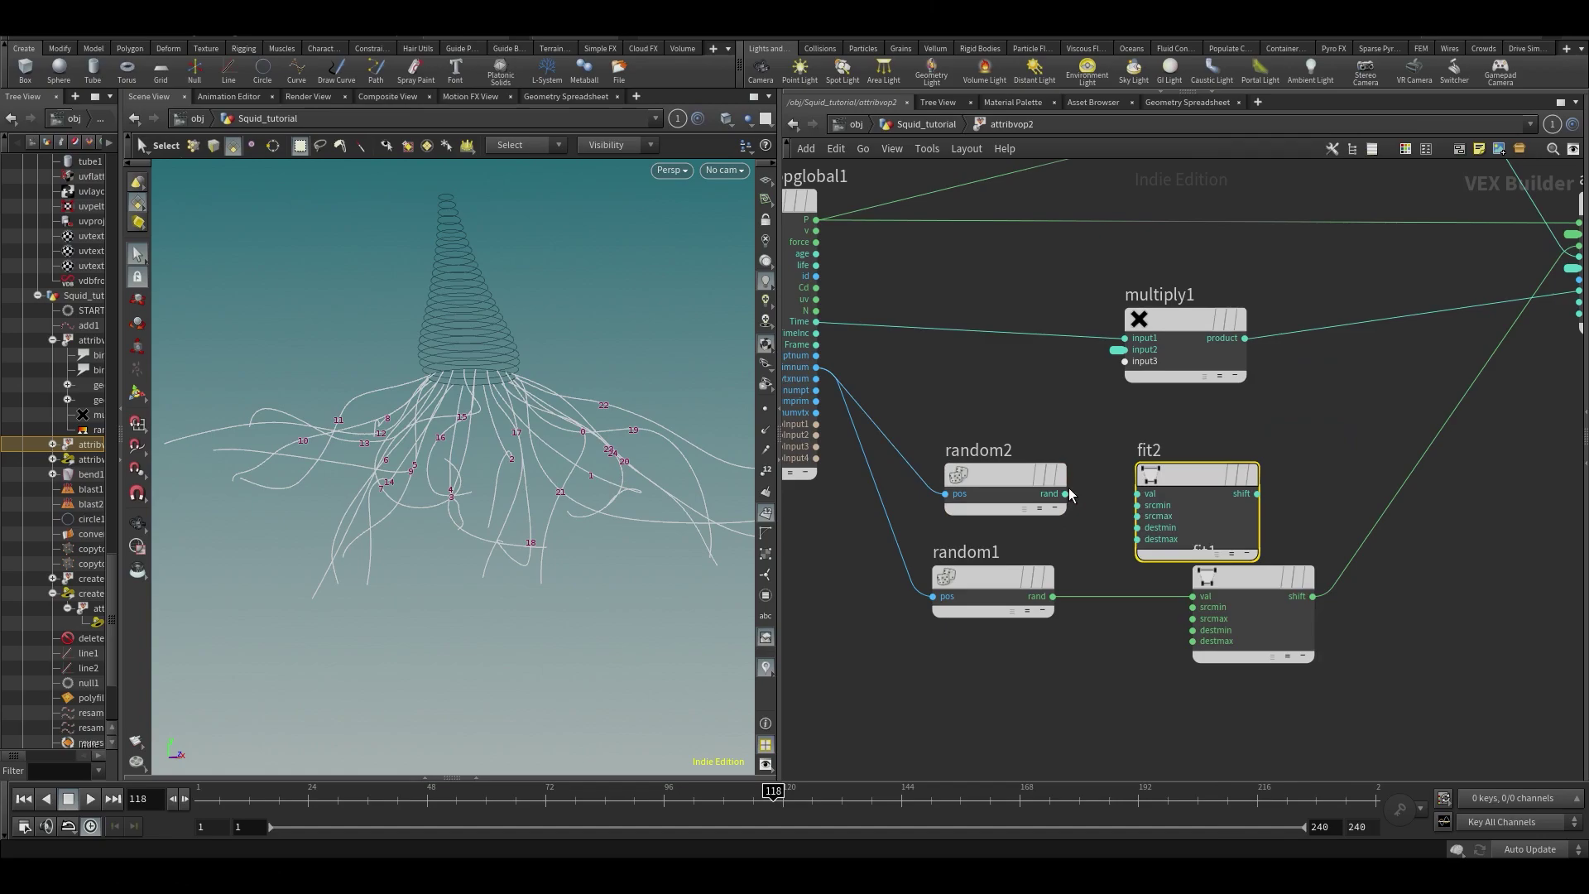
scroll(1067, 482, up, 3)
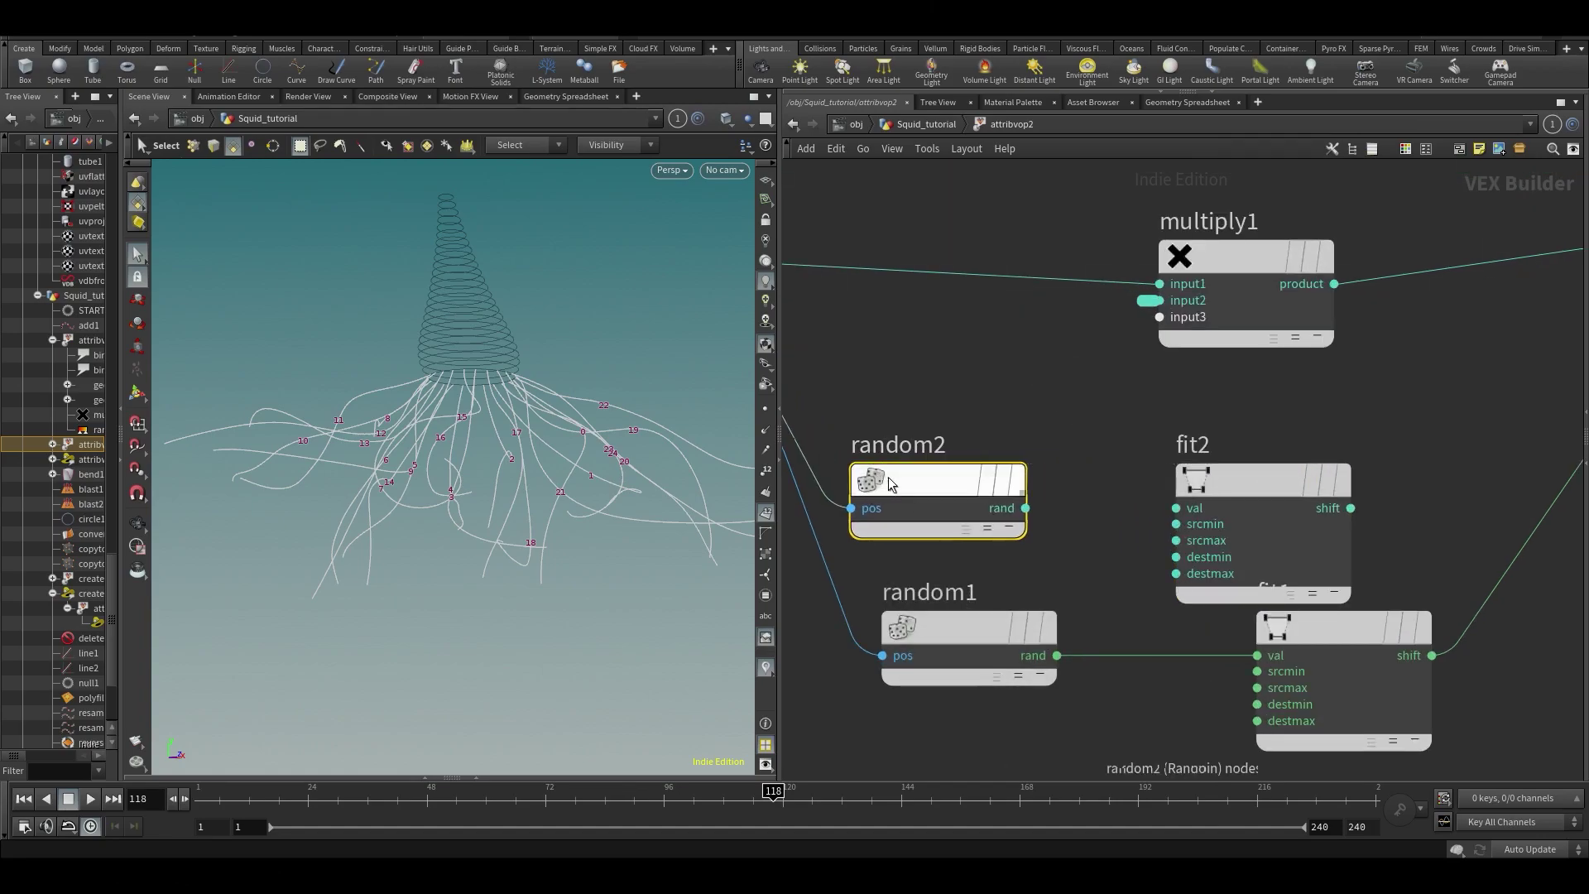
mouse_move(1244, 483)
mouse_down()
mouse_move(1244, 450)
mouse_move(1238, 483)
mouse_up()
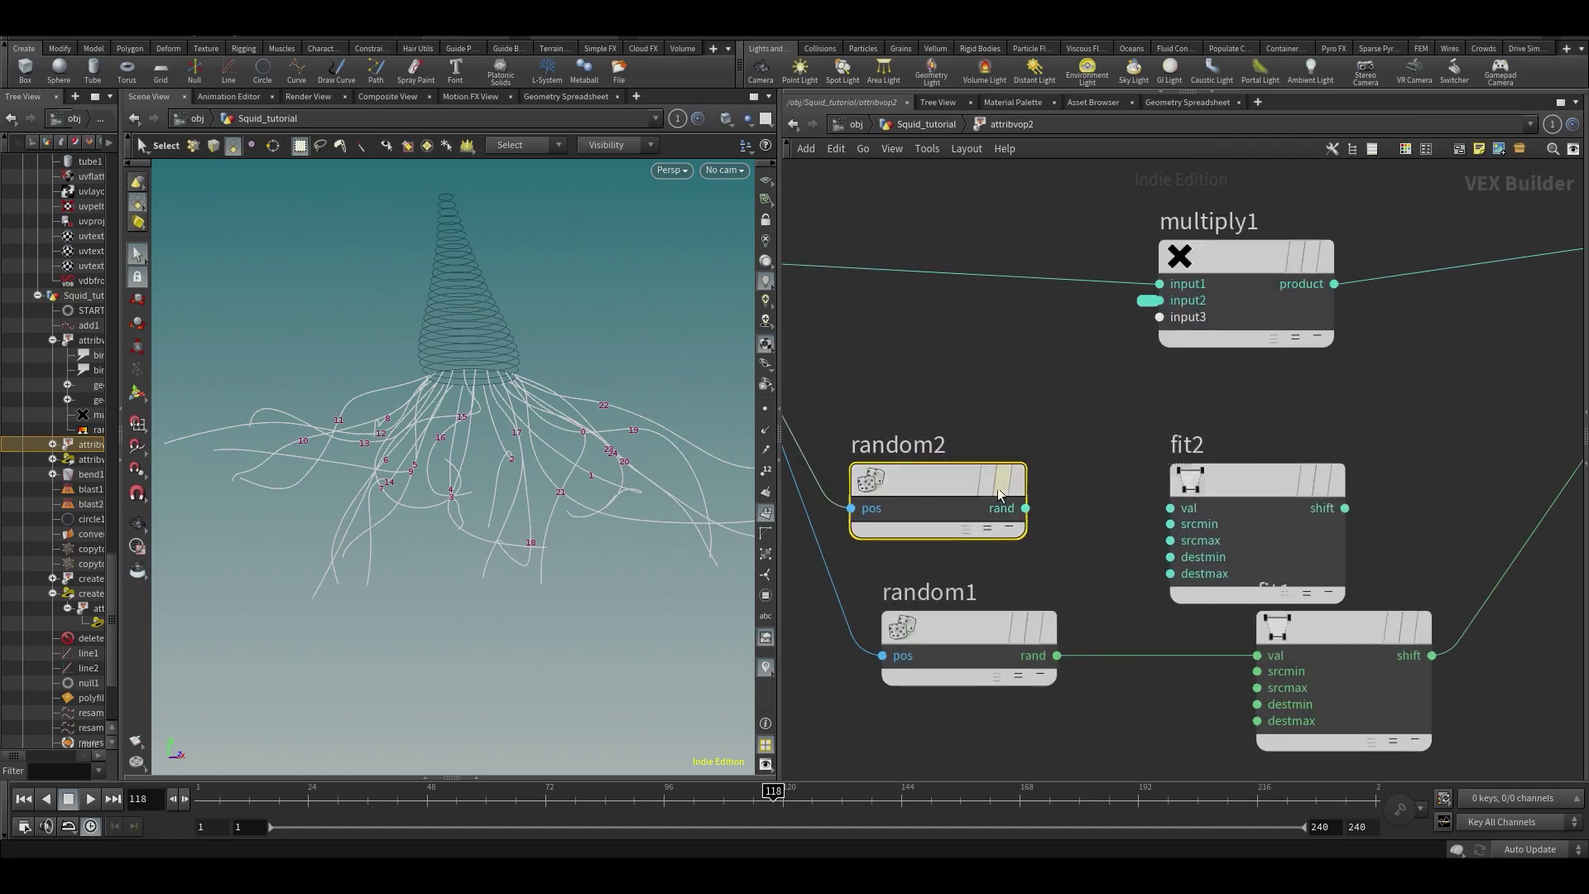
- Connect random2's rand output to multiply1's input3 and scrub the timeline to frame 239
click(1032, 509)
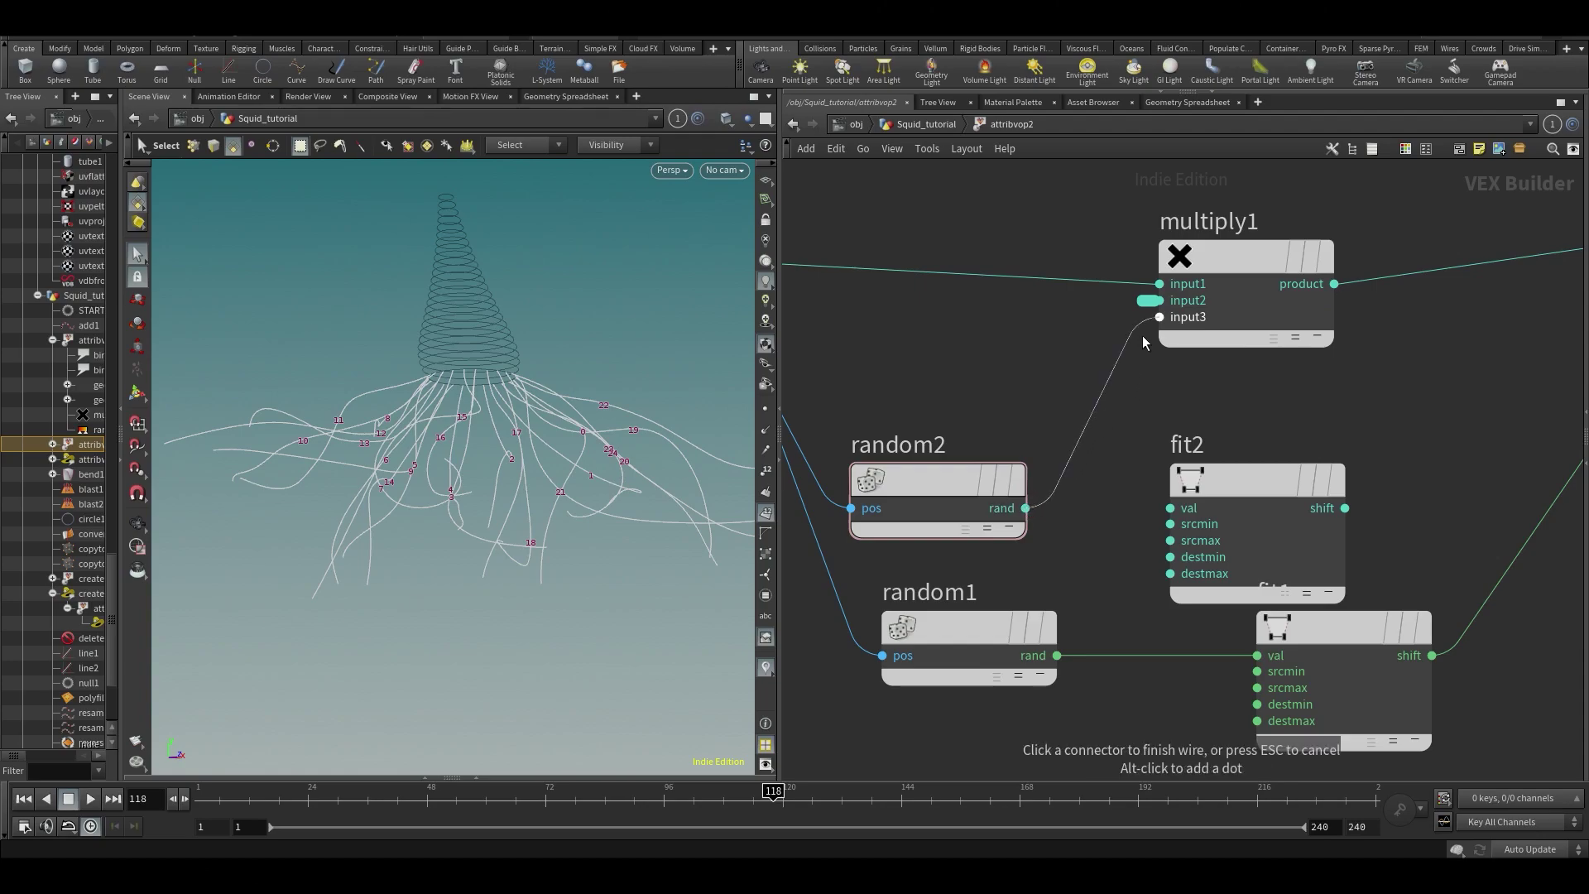
click(1159, 317)
drag(748, 810, 1373, 810)
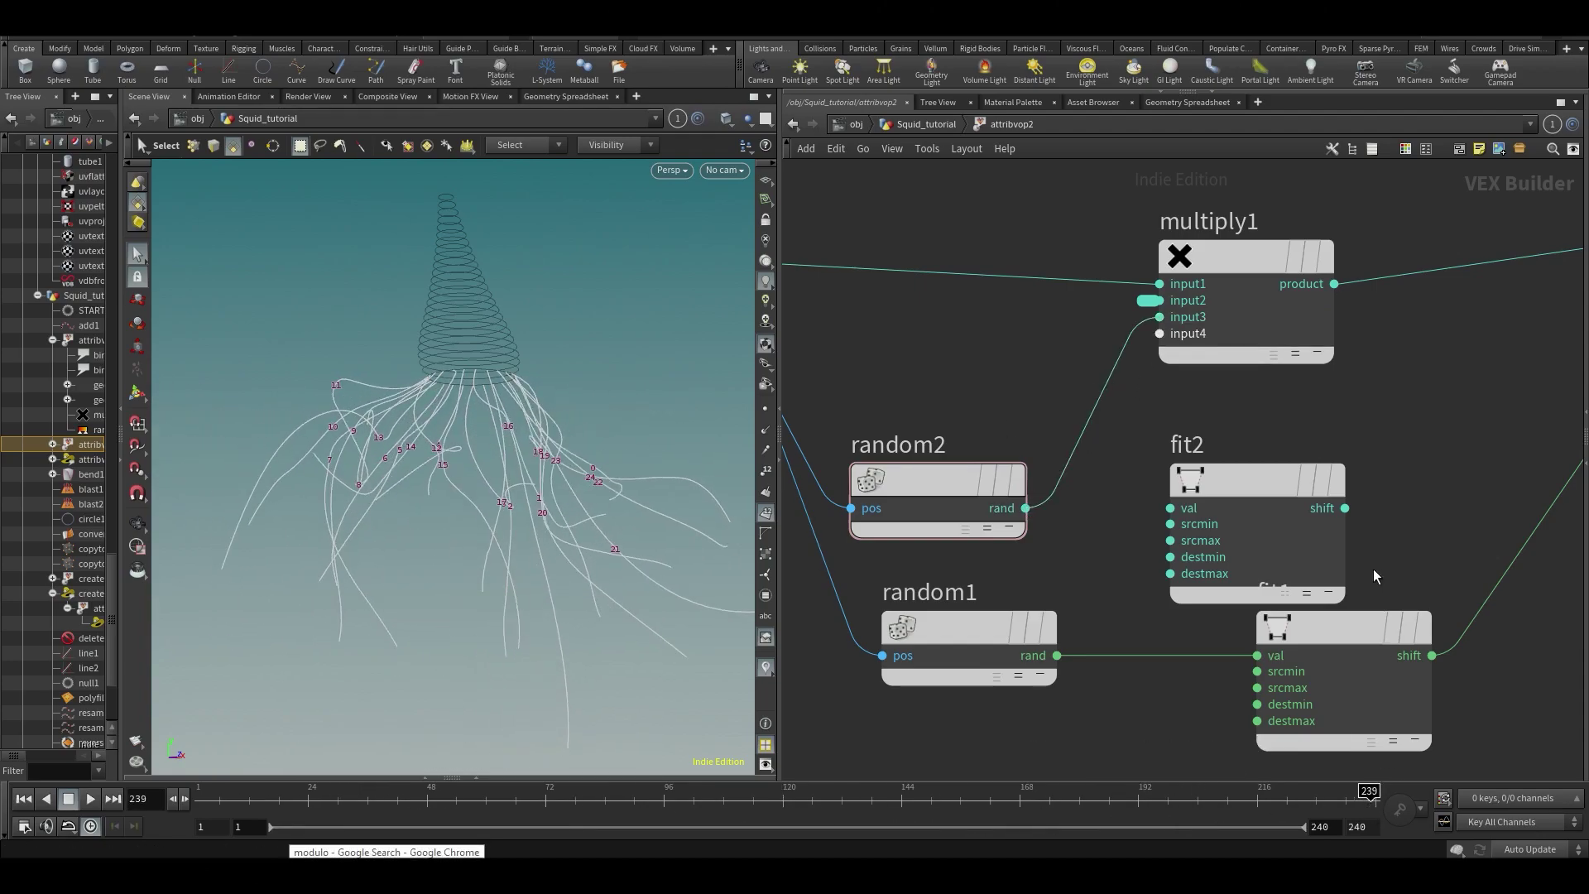
- Insert fit2 into the wire between random2 and multiply1 and open its parameters
drag(1213, 480, 1100, 415)
middle_drag(1526, 498, 1387, 529)
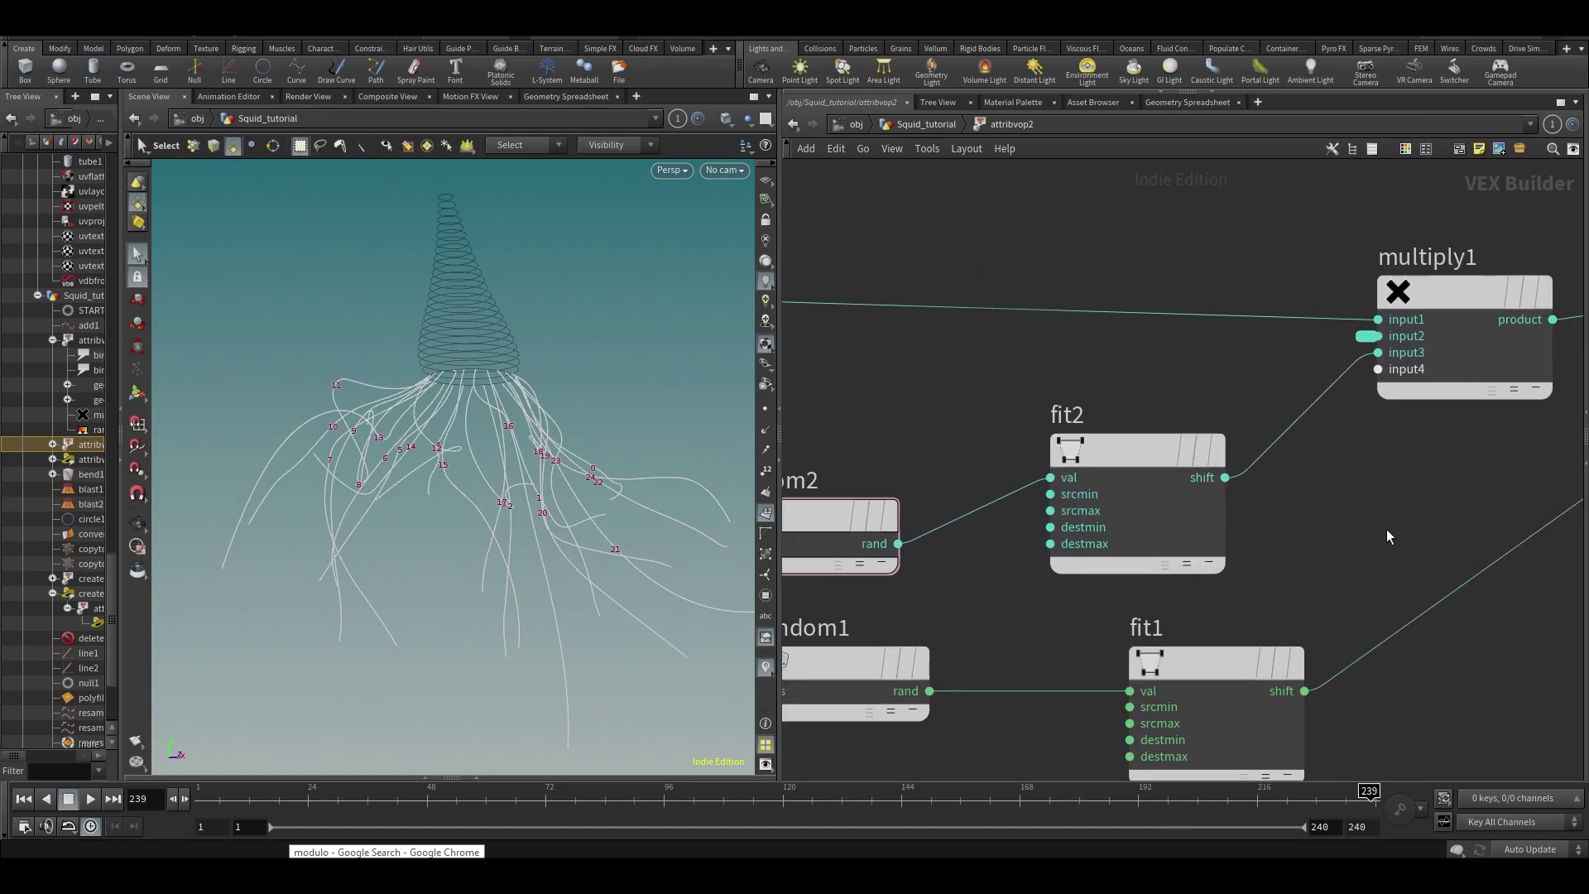
key(p)
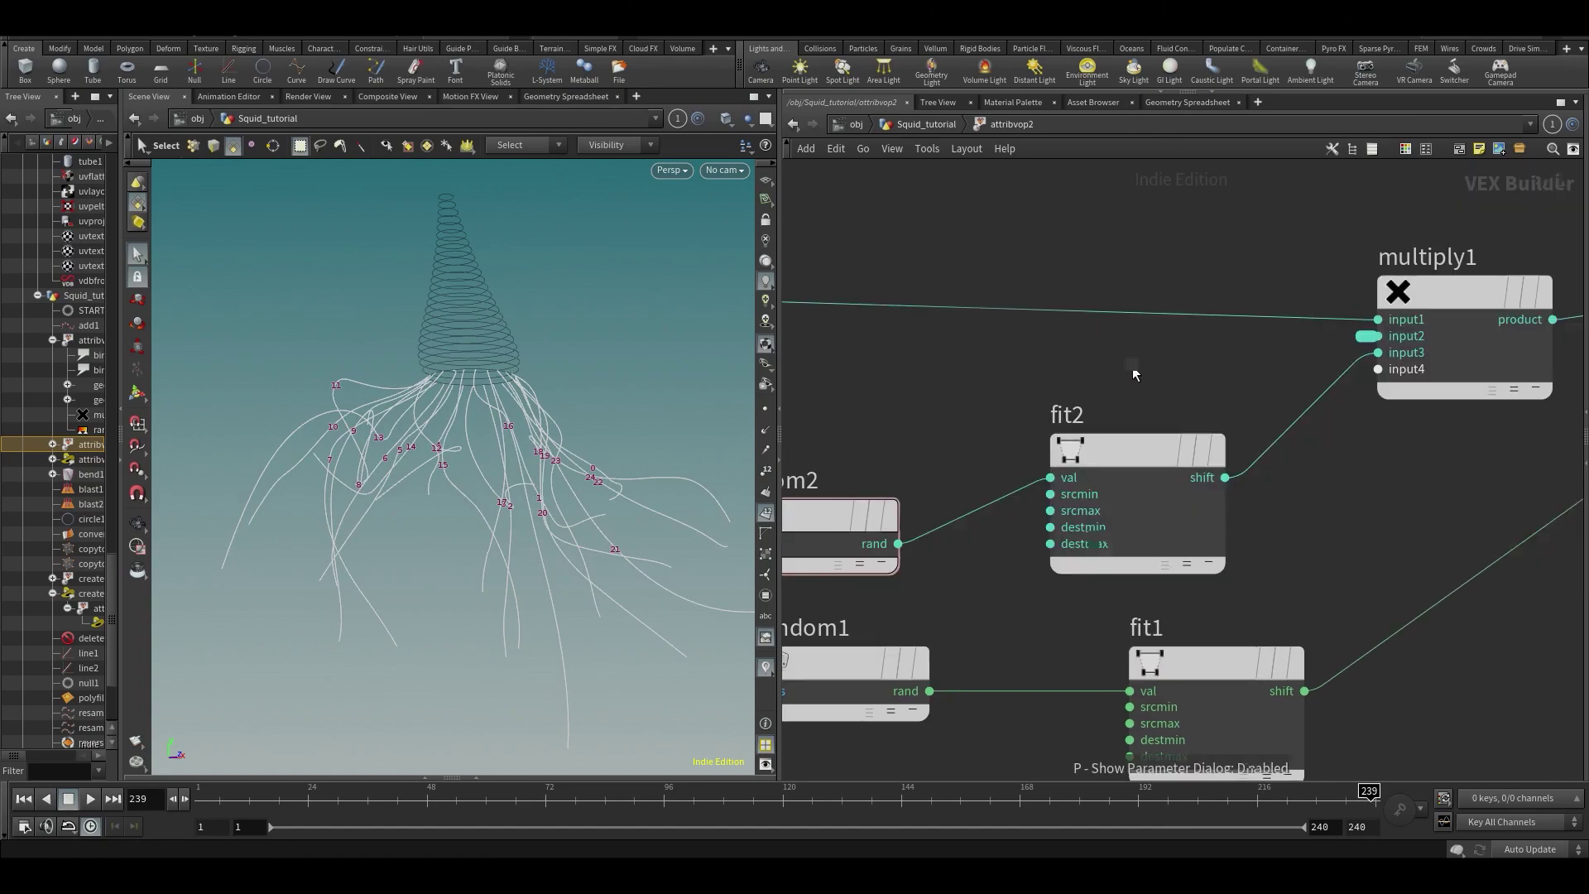
click(1130, 426)
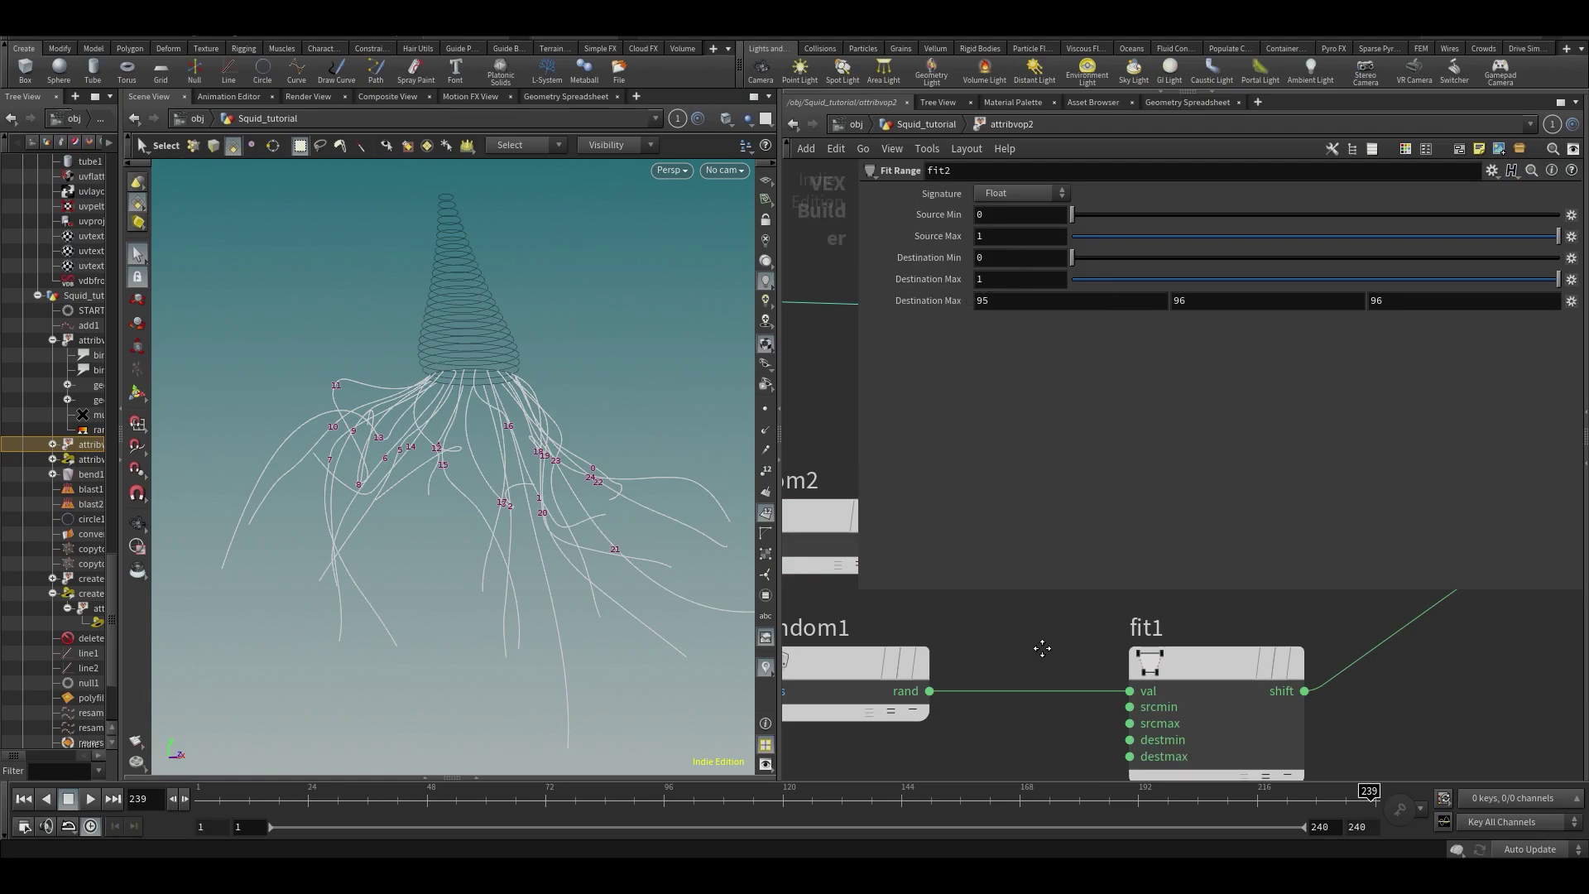
scroll(1034, 674, down, 4)
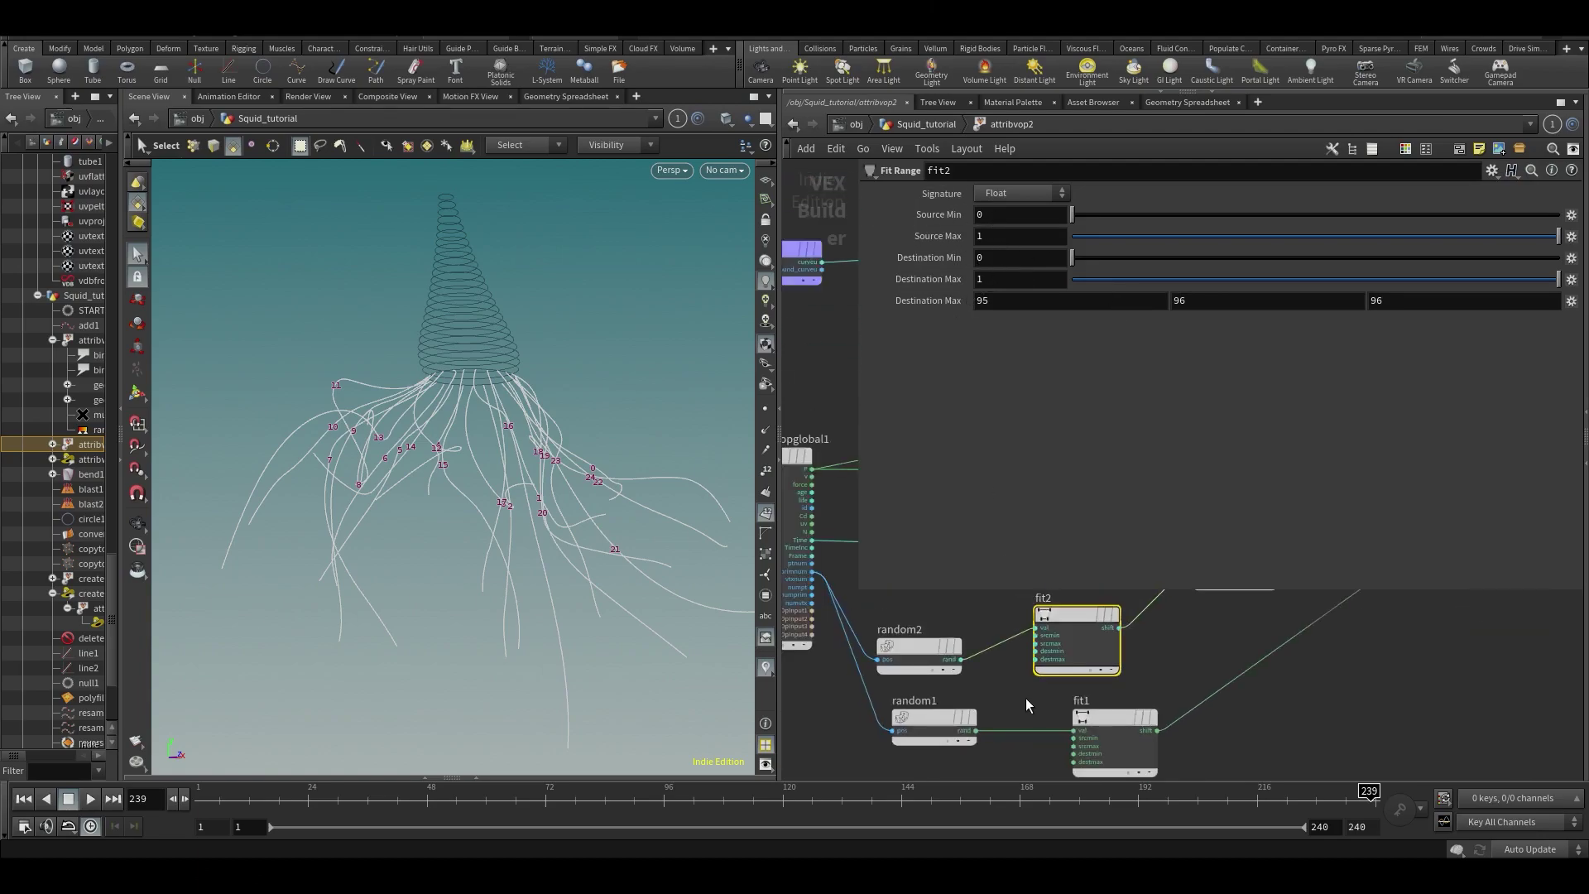
- Replace fit2 with a new Fit Range node and insert it into the wire between random2 and multiply1
click(1069, 619)
scroll(1146, 633, up, 1)
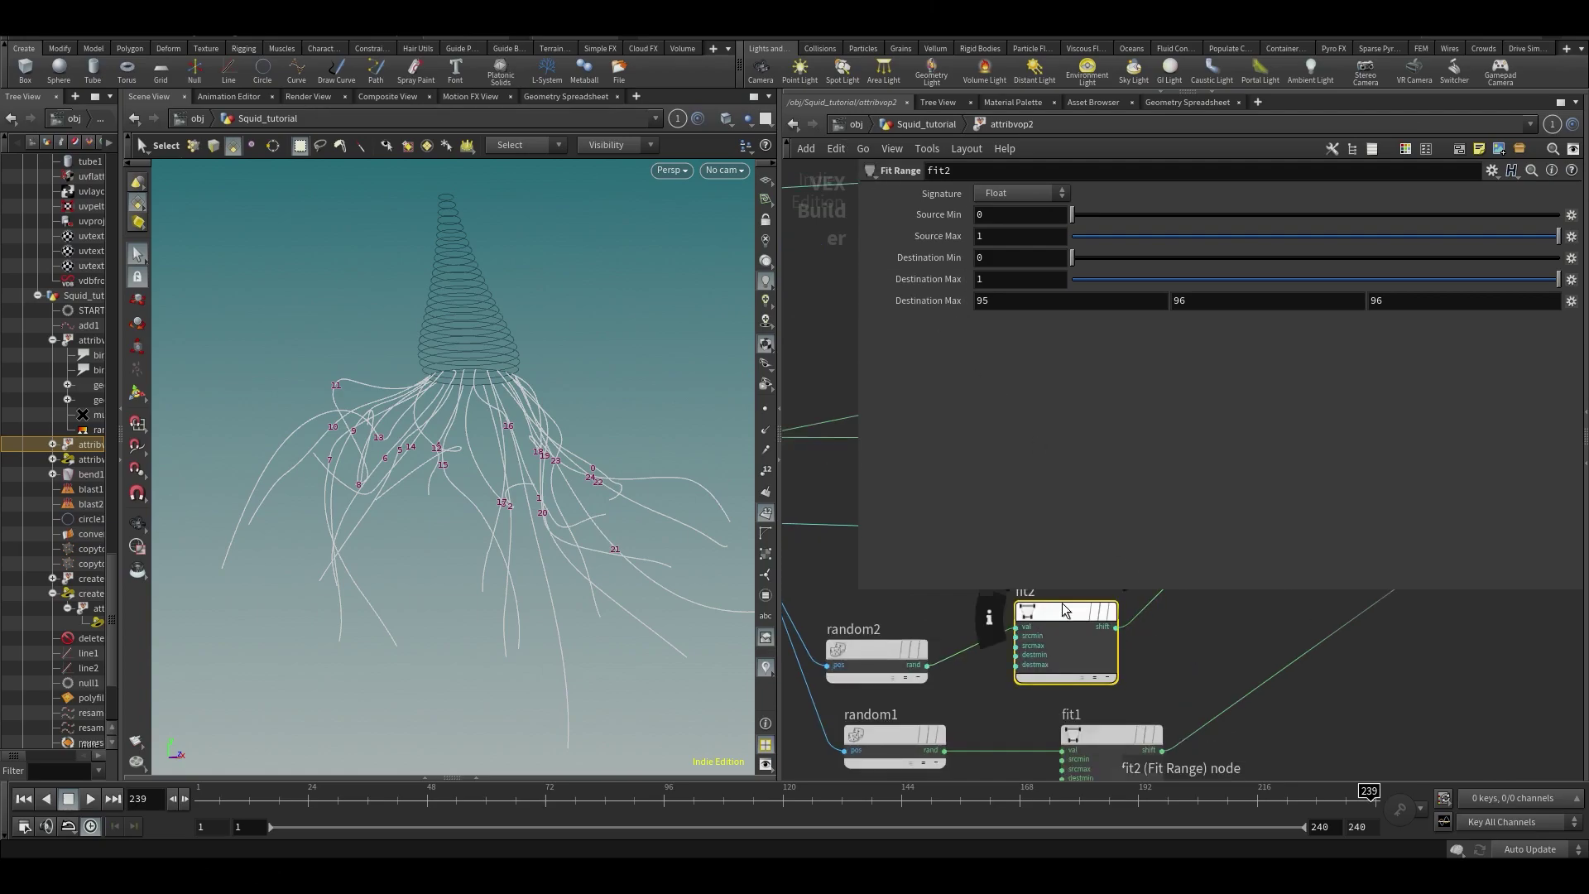
key(Delete)
key(Tab)
text(fit r)
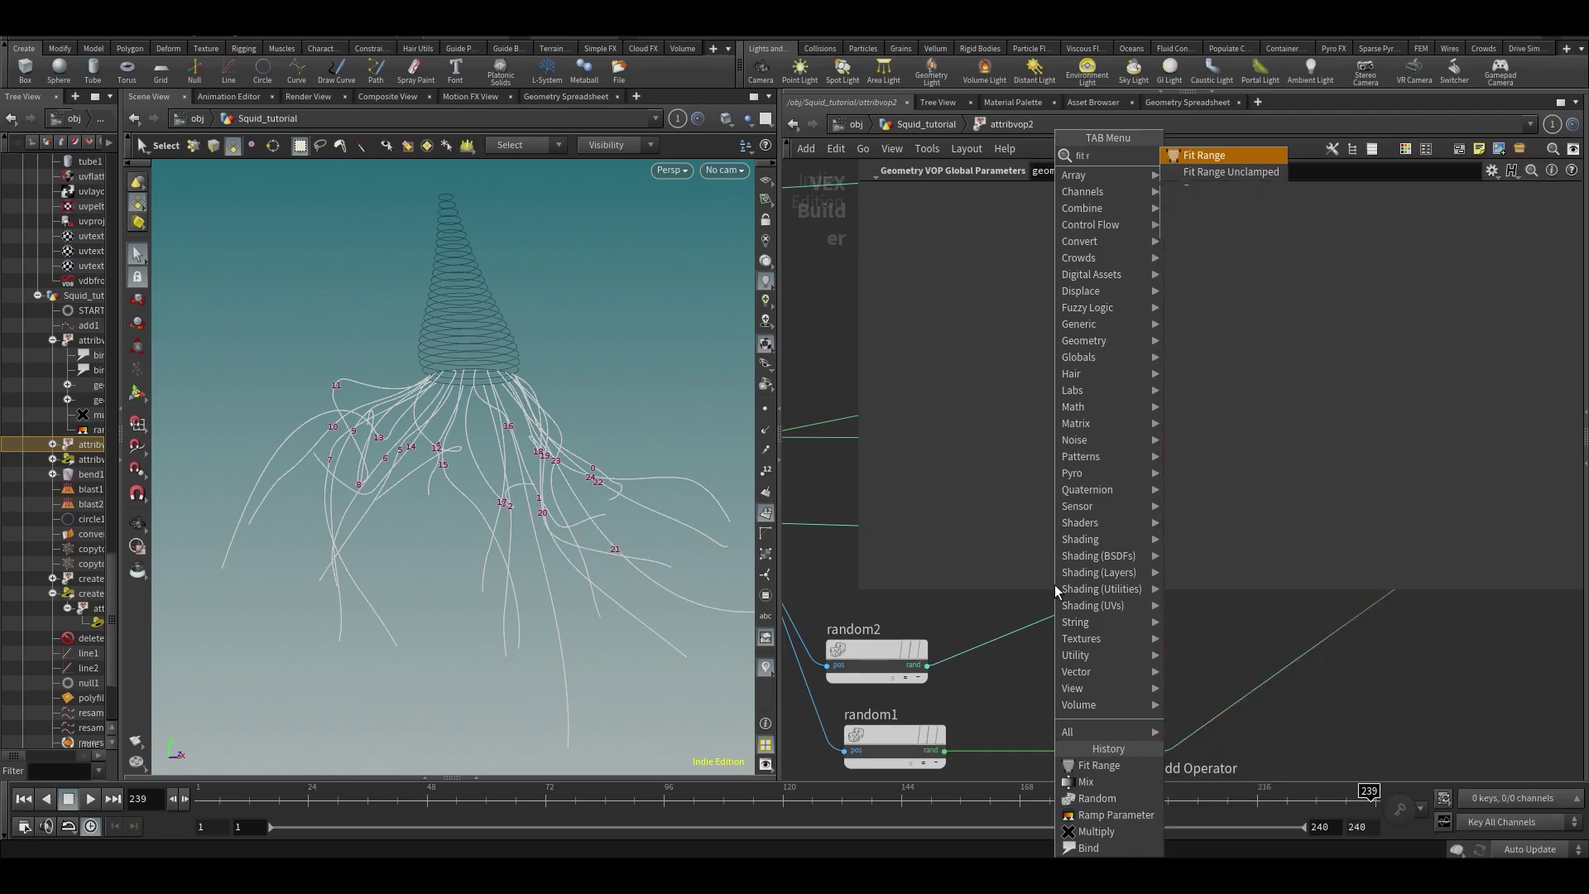
click(1191, 159)
click(1080, 652)
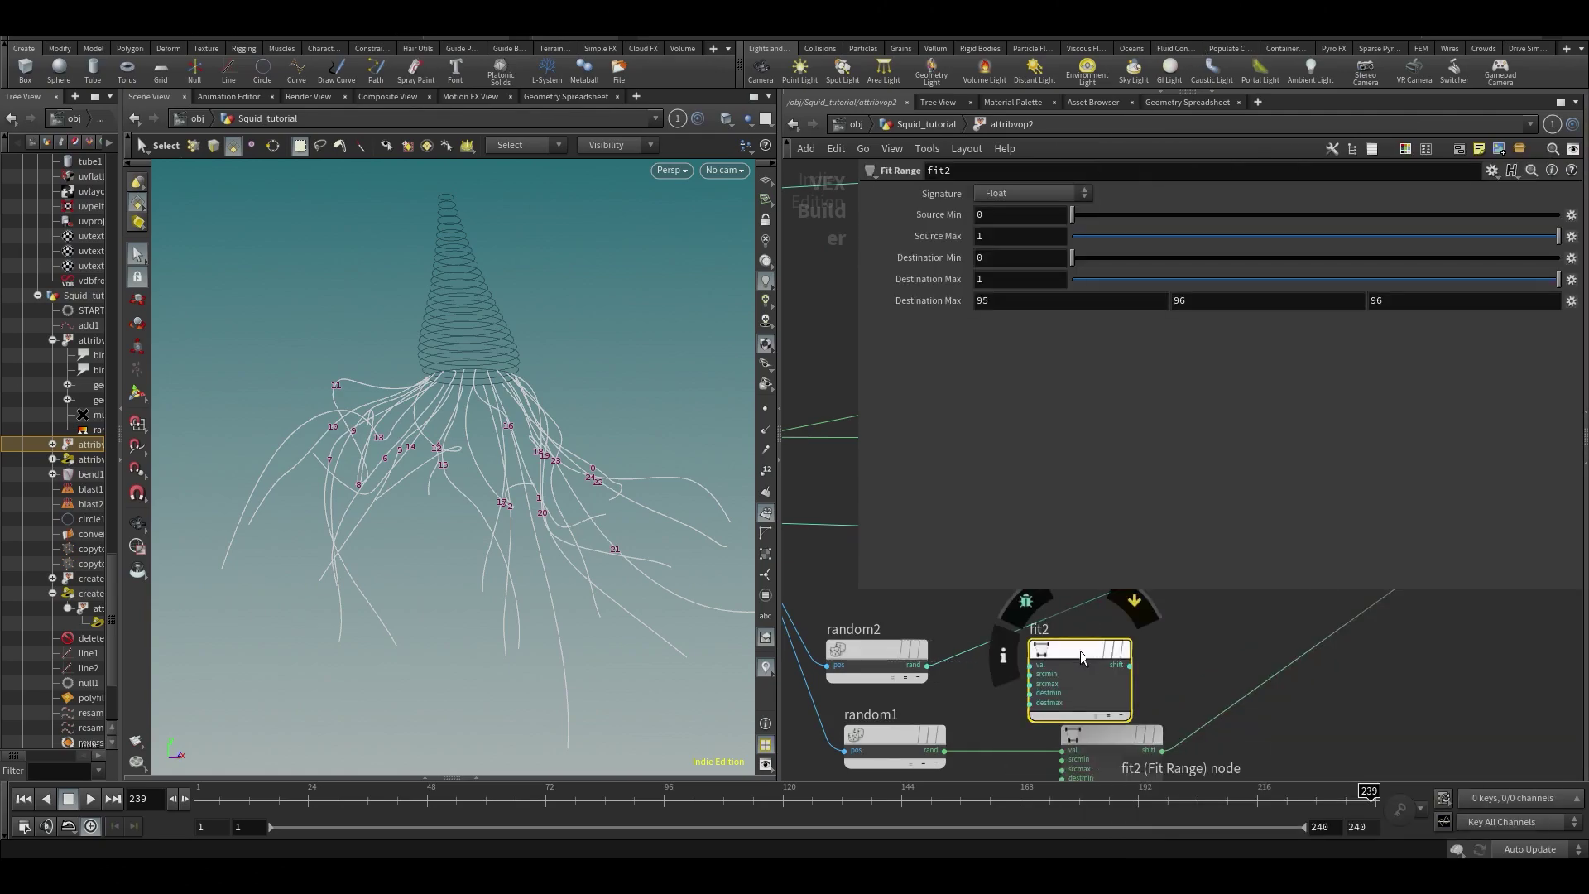
drag(1089, 649, 1080, 624)
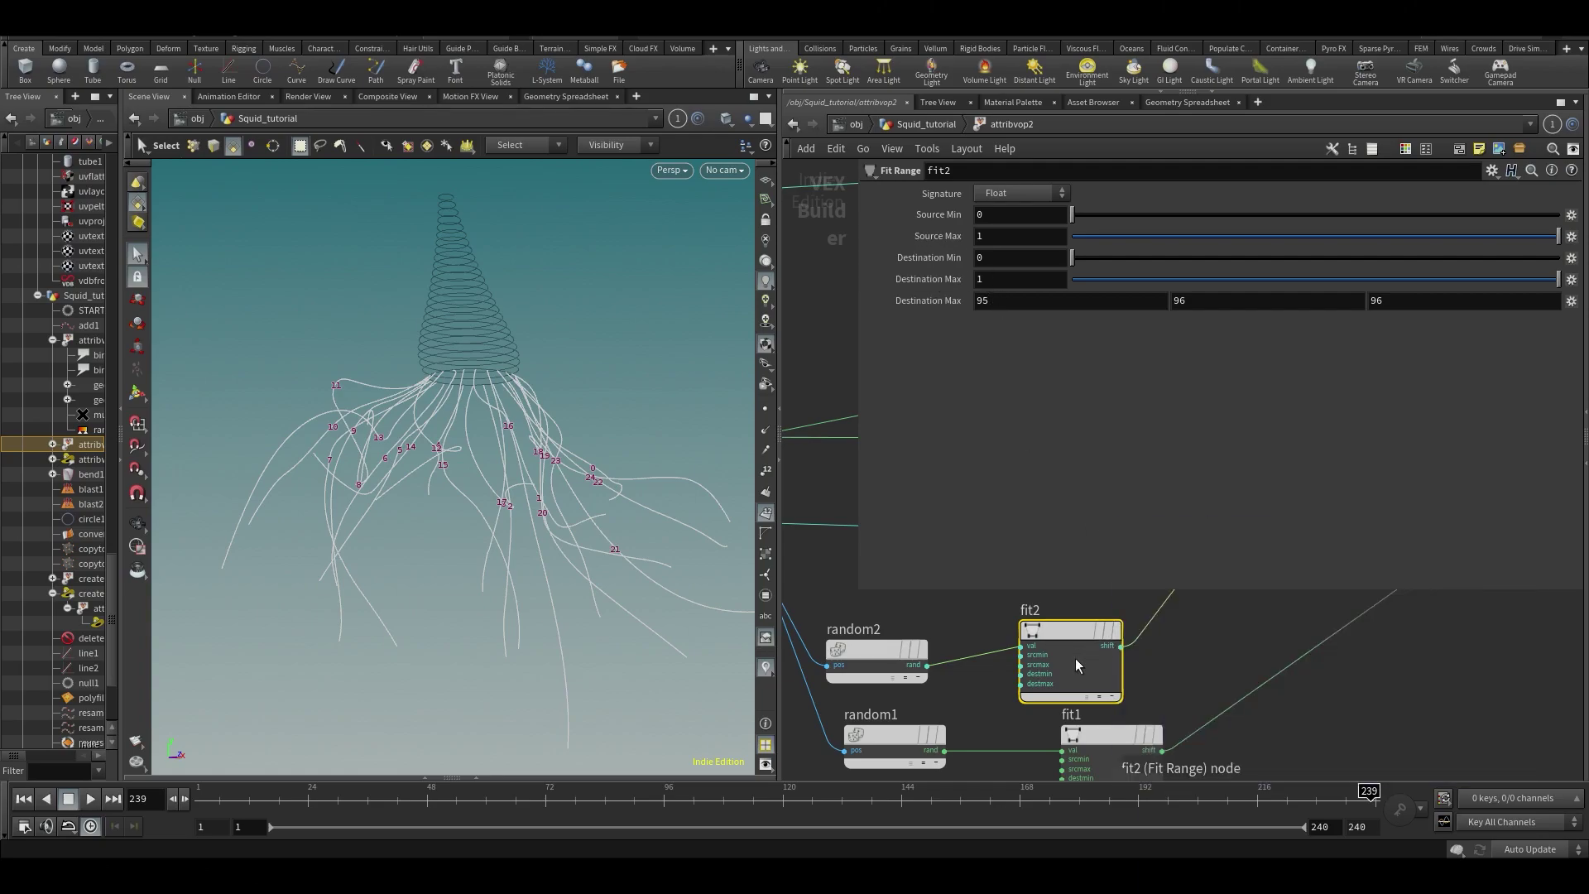
middle_drag(1387, 678, 1253, 526)
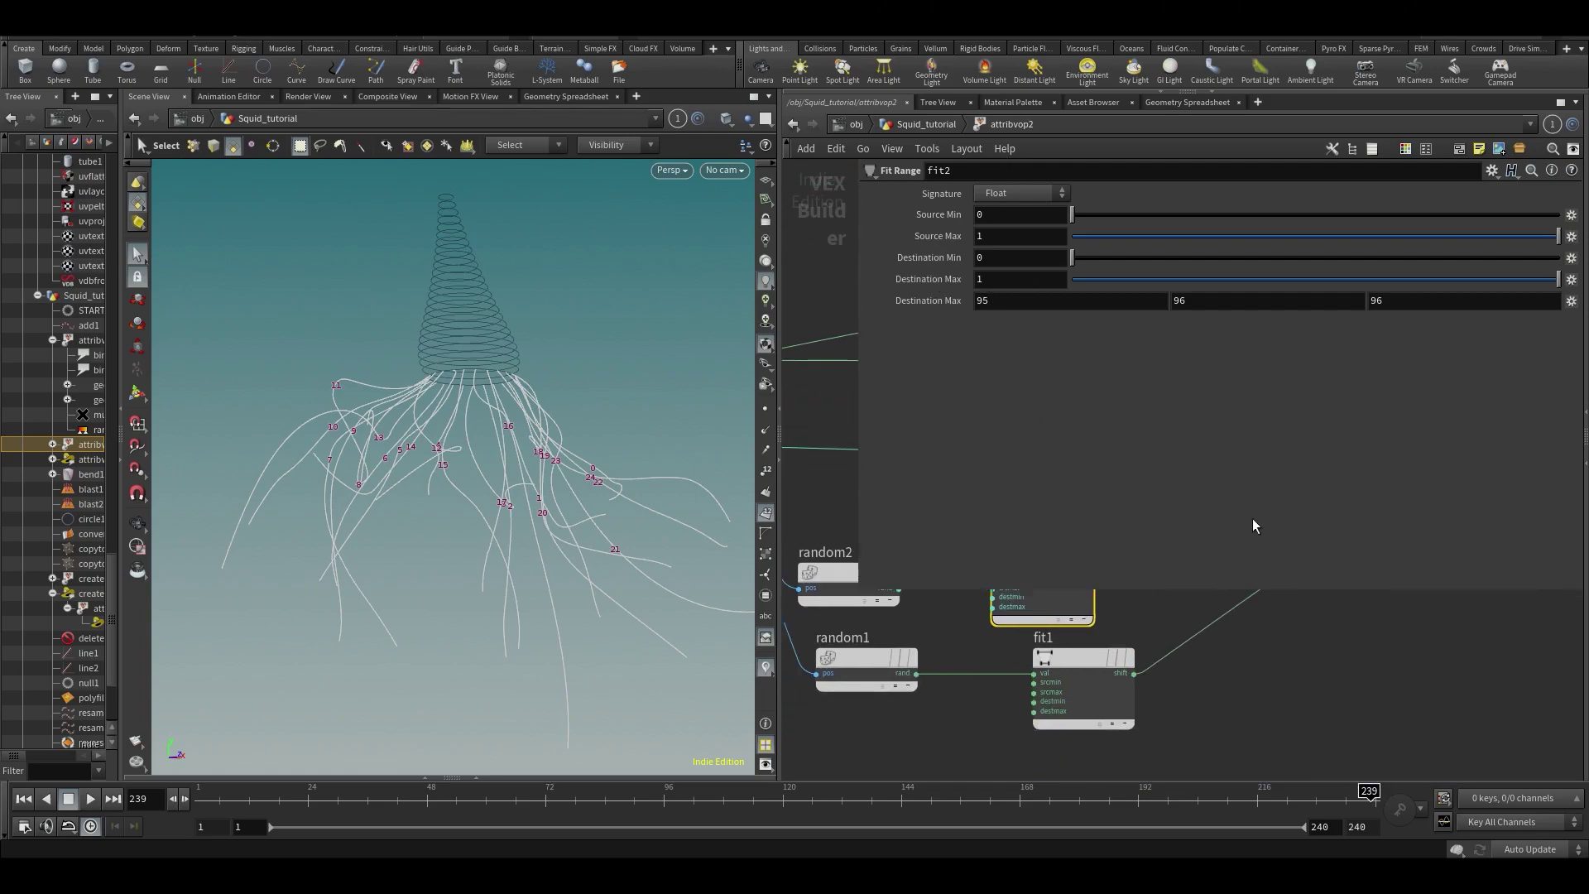
- Compare the parameters of fit1 and fit2 and set fit2's Destination Max to 0.8
click(1089, 663)
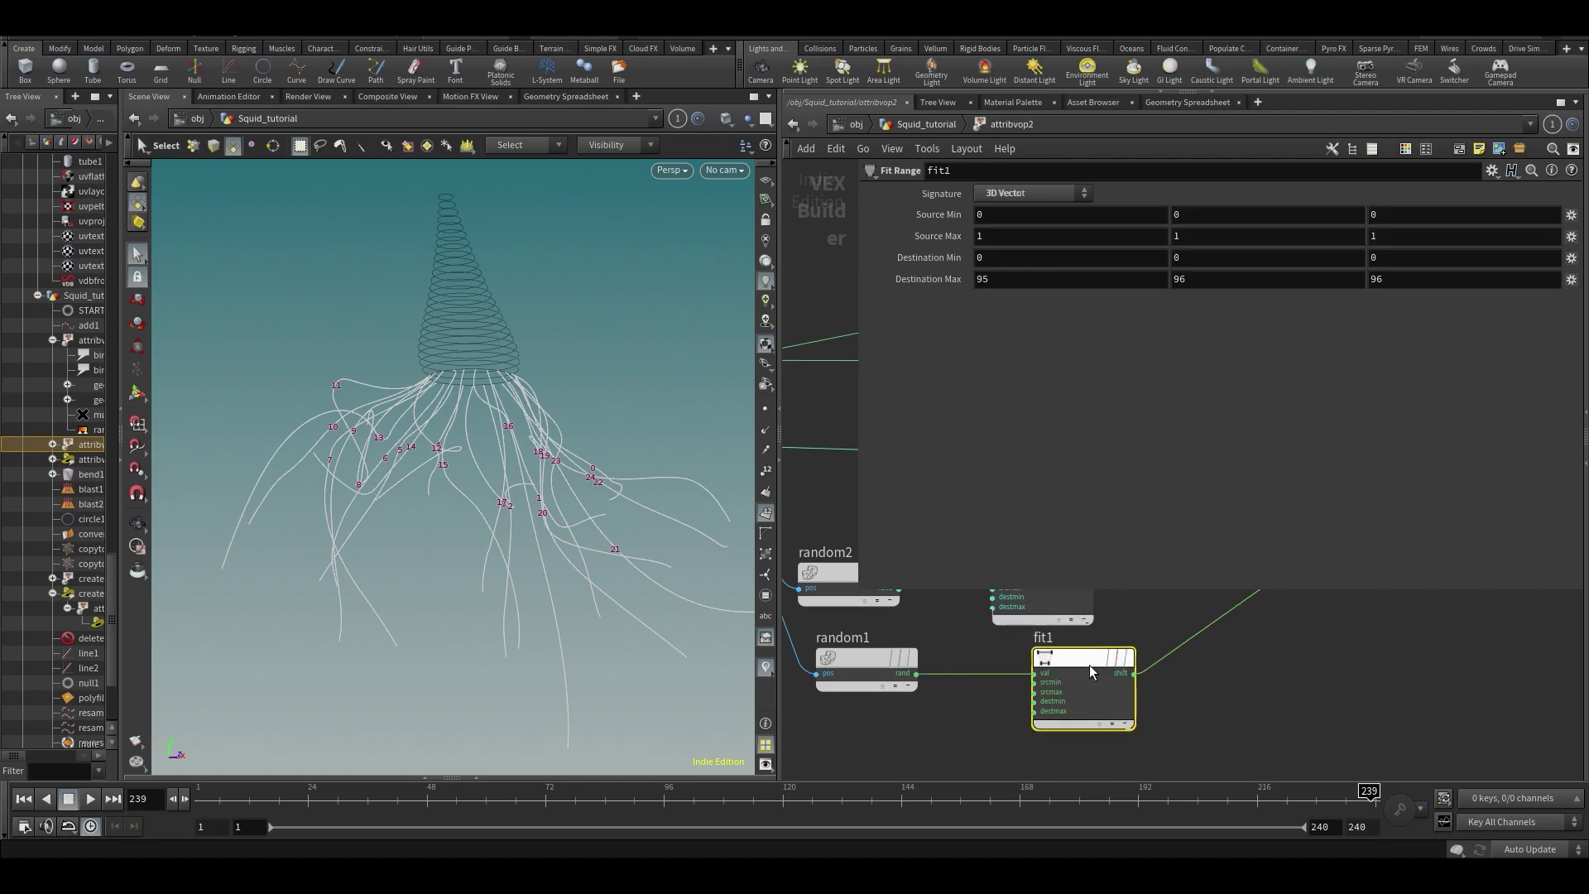
middle_drag(1228, 652, 1237, 759)
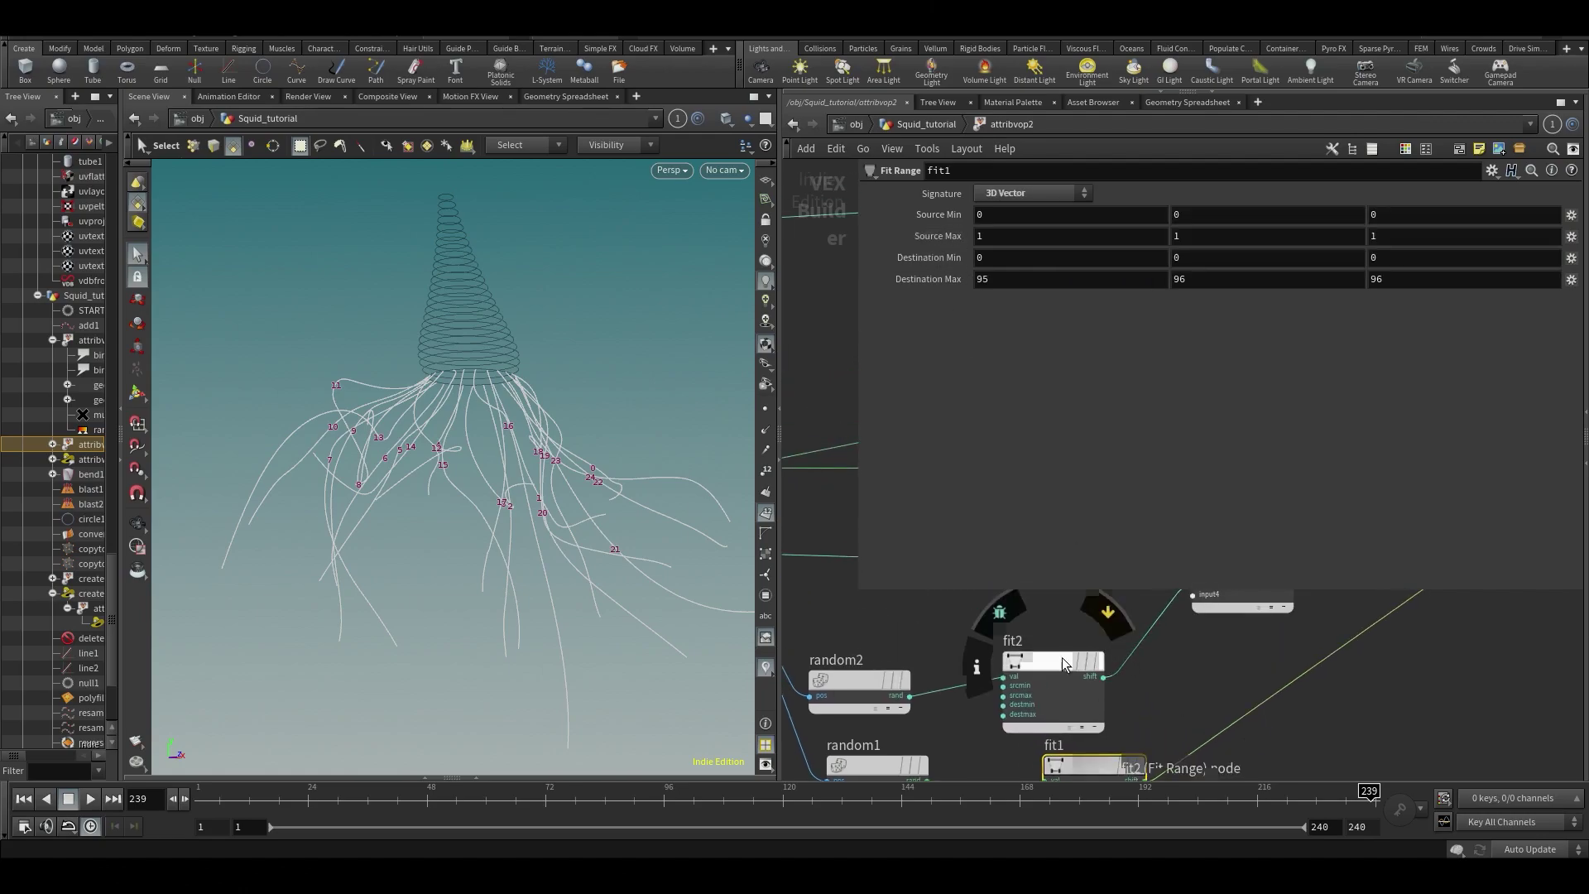
click(1059, 668)
middle_drag(940, 623, 1031, 627)
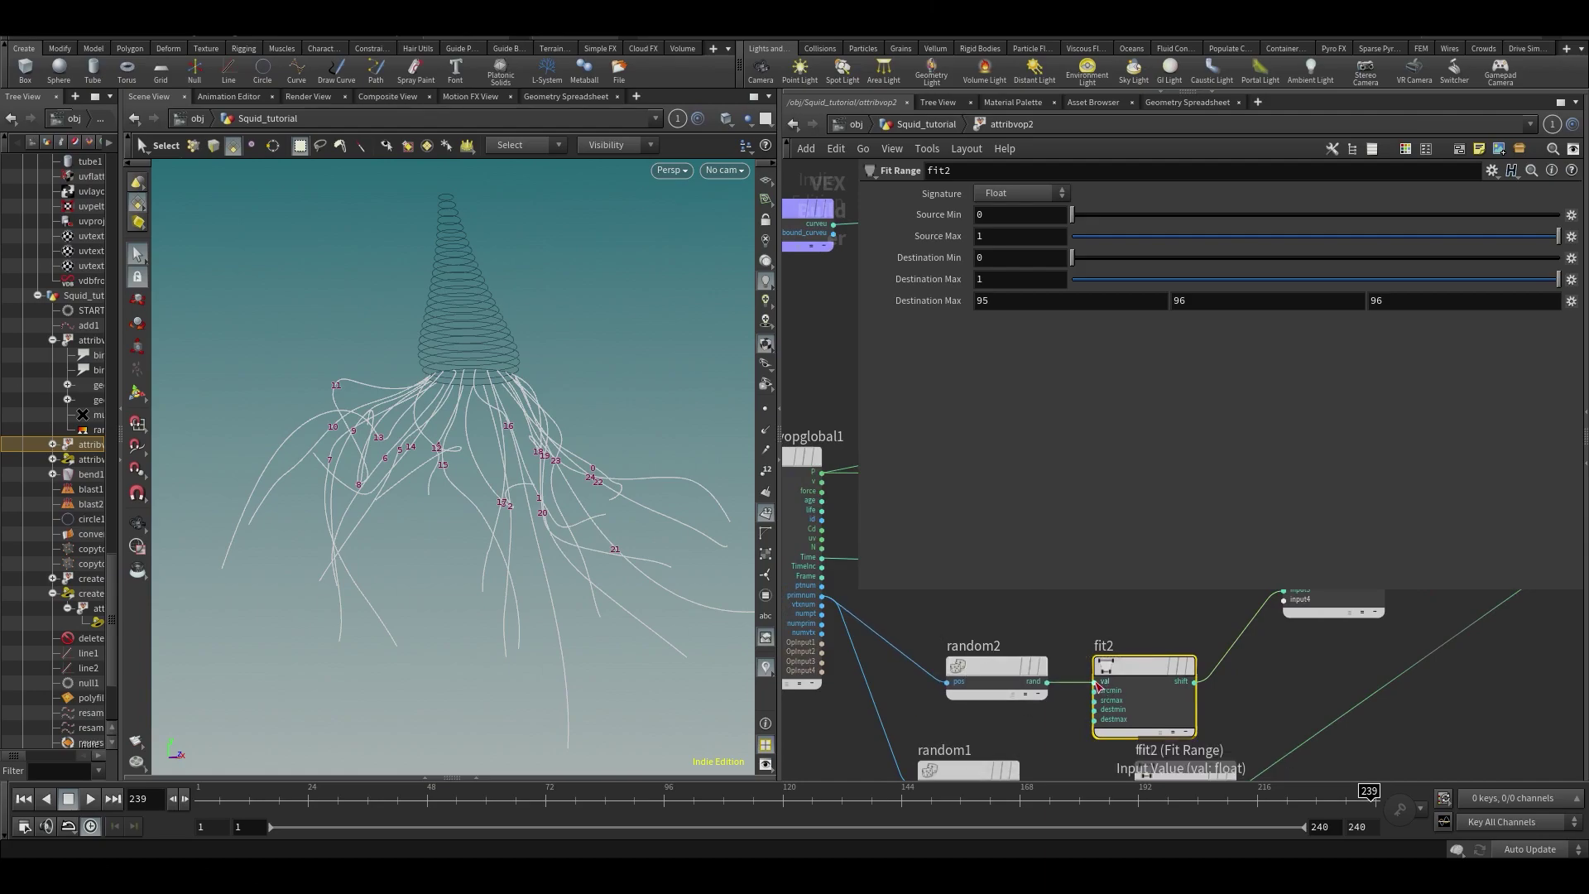
scroll(1096, 683, down, 2)
middle_drag(1215, 682, 1097, 654)
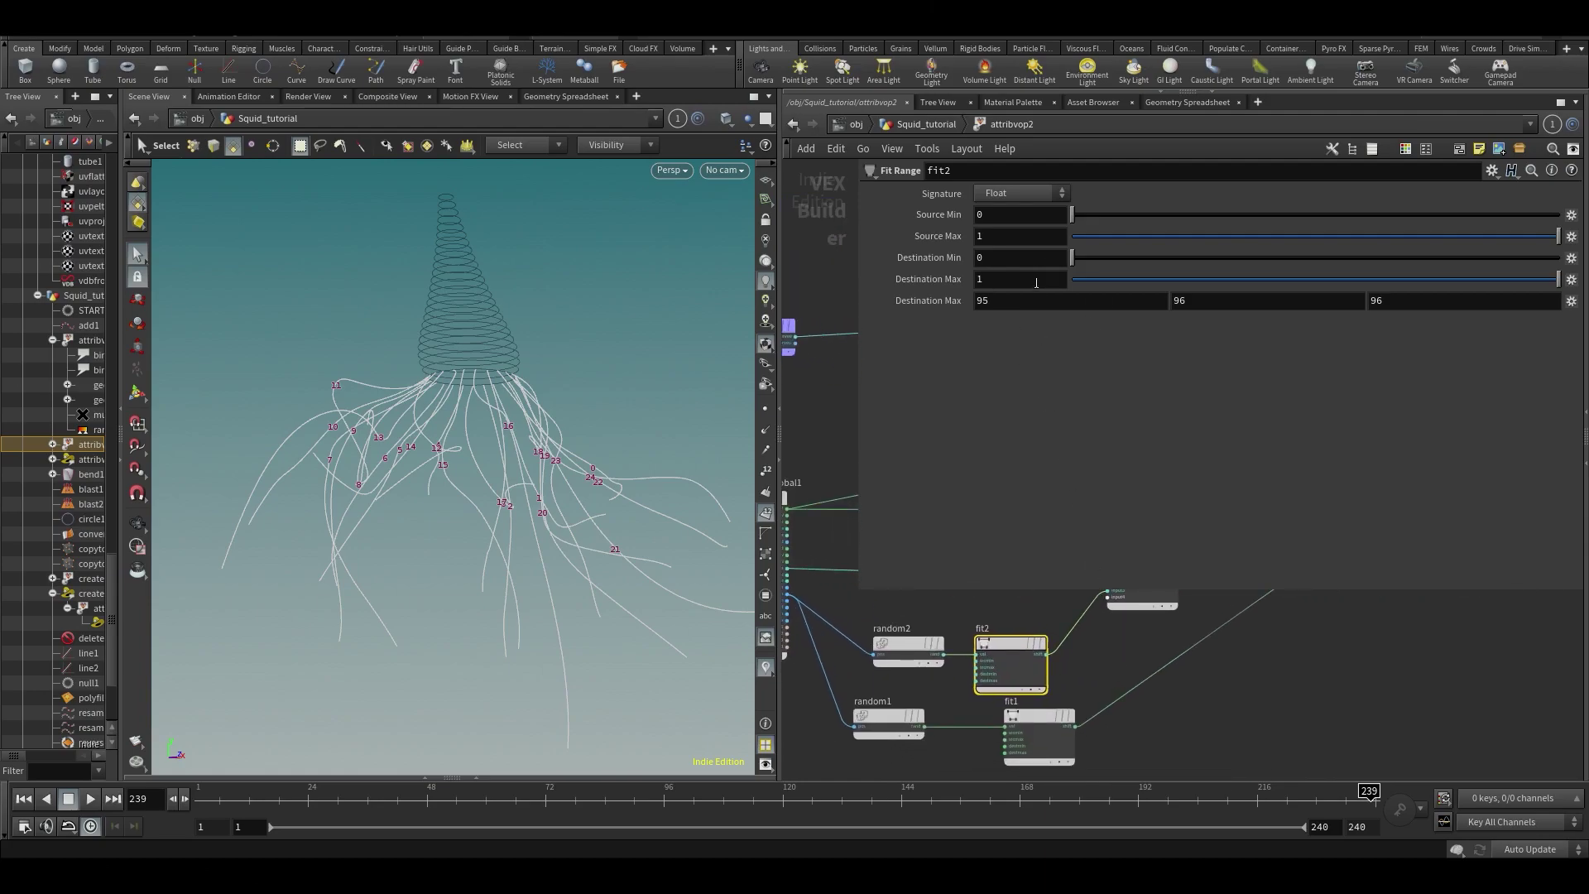
alt+drag(325, 533, 308, 493)
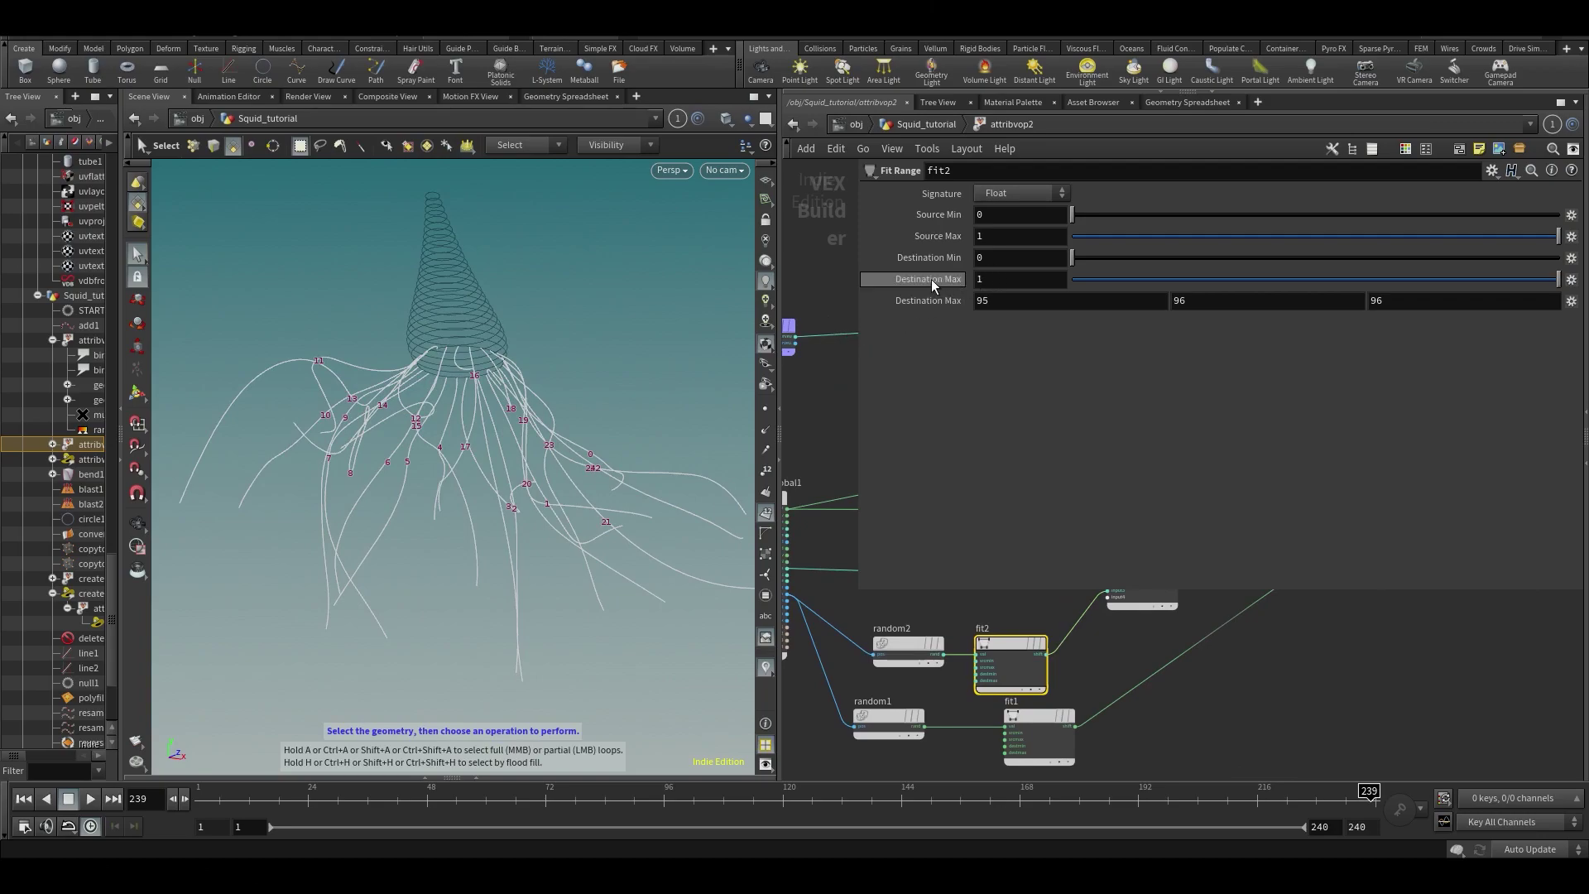
mouse_move(927, 280)
middle_down()
mouse_move(955, 279)
mouse_move(935, 281)
middle_up()
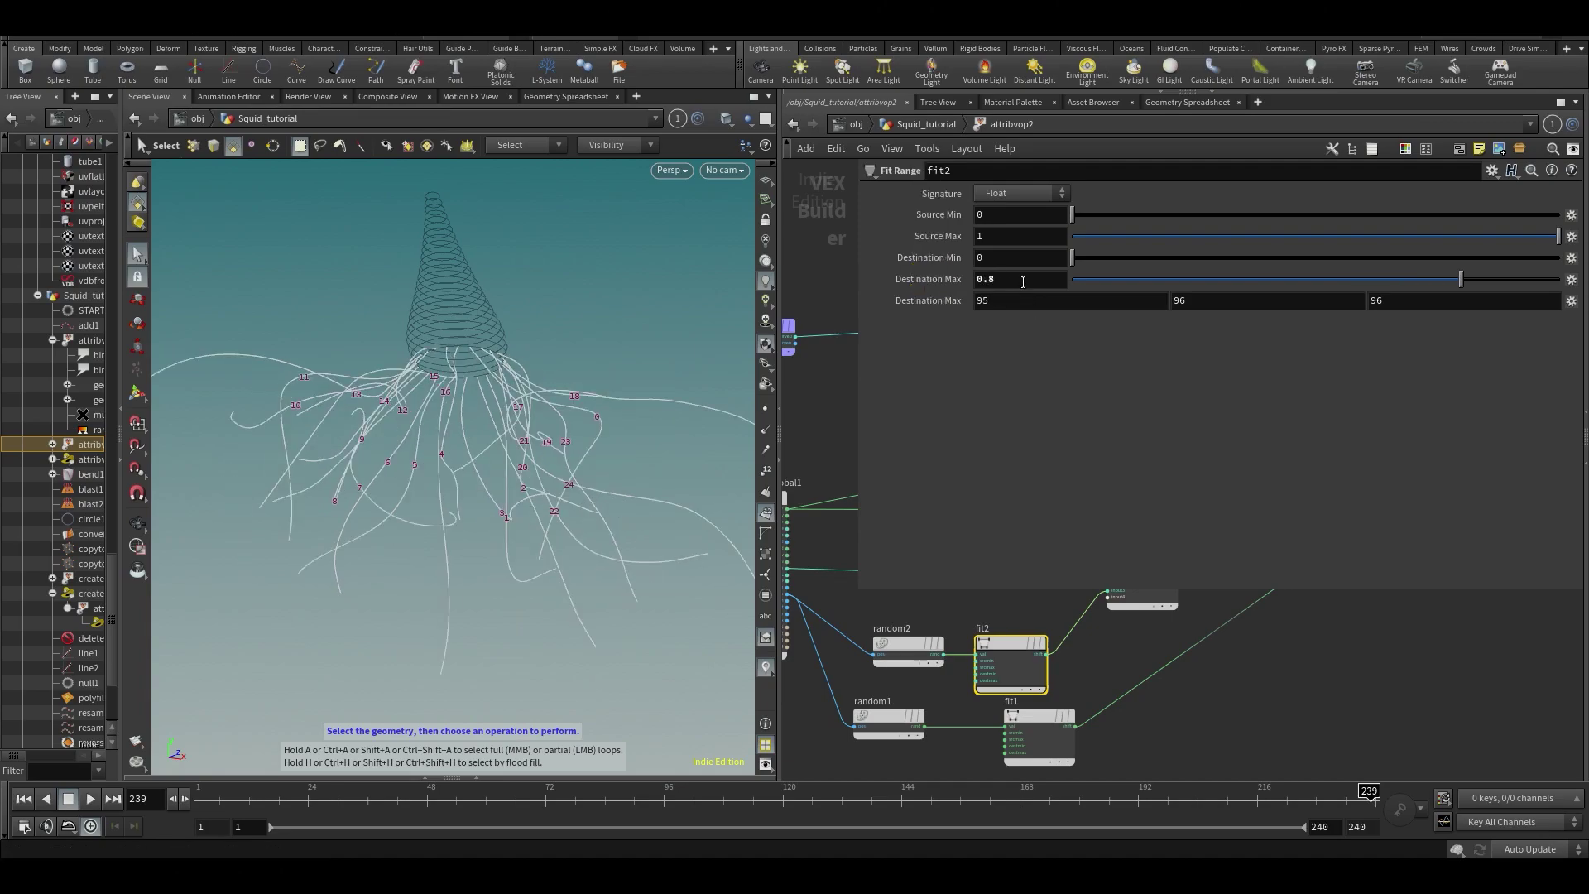
- Undo the recent node edits back past the random2 and fit2 additions and the wiring of fit1
key(ctrl+z)
key(ctrl+z)
key(ctrl+z)
key(ctrl+z)
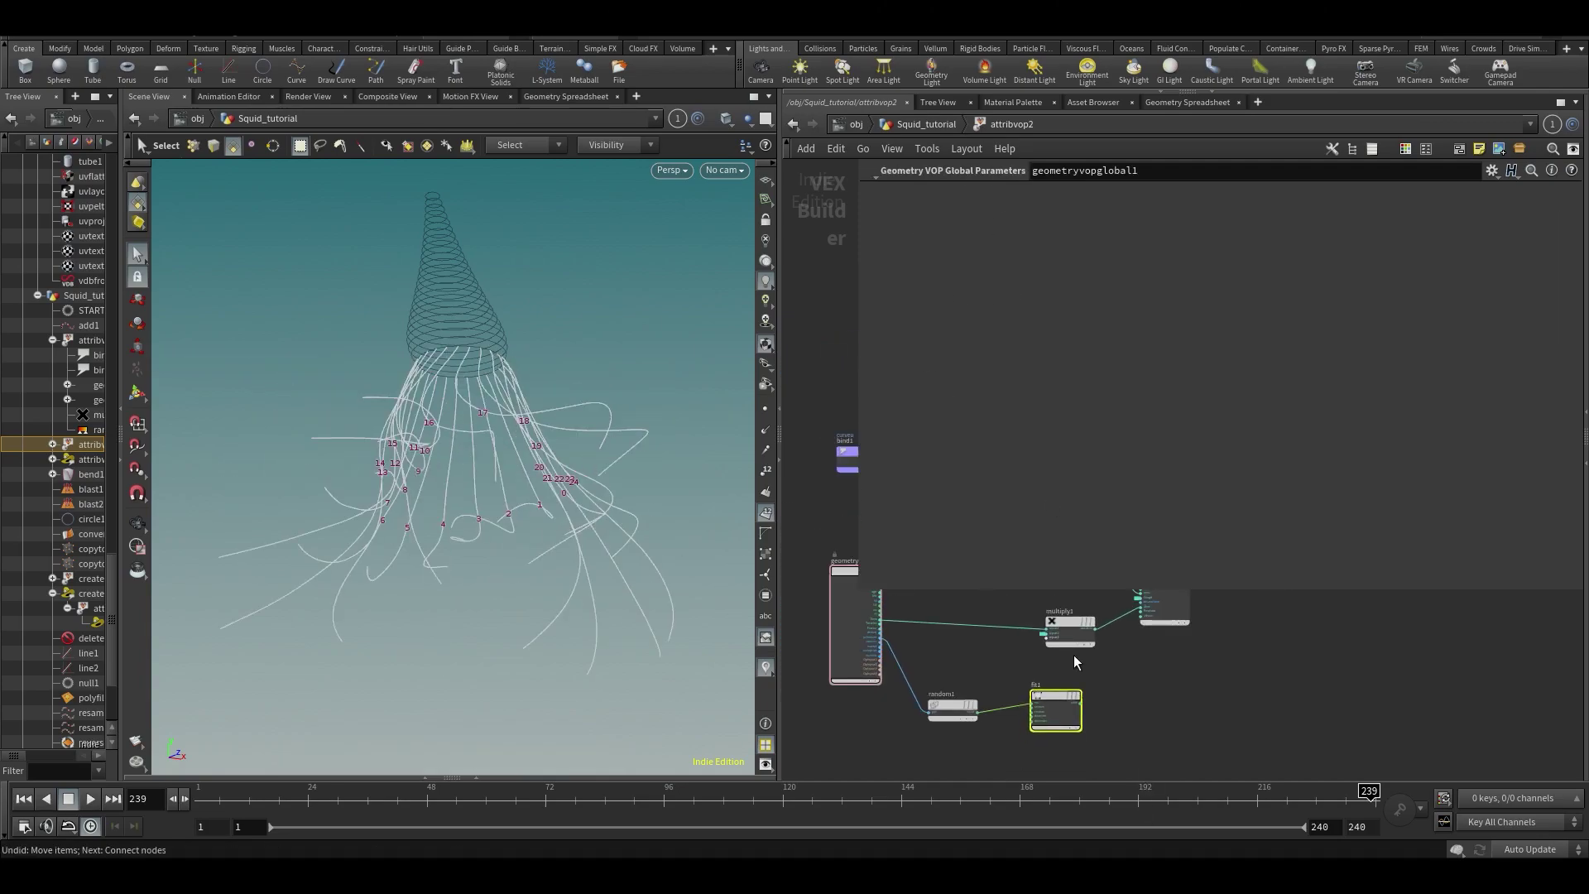
key(ctrl+z)
- Add a new Fit Range node just above fit1, below multiply1
scroll(1036, 668, up, 2)
key(Tab)
key(Return)
click(1027, 654)
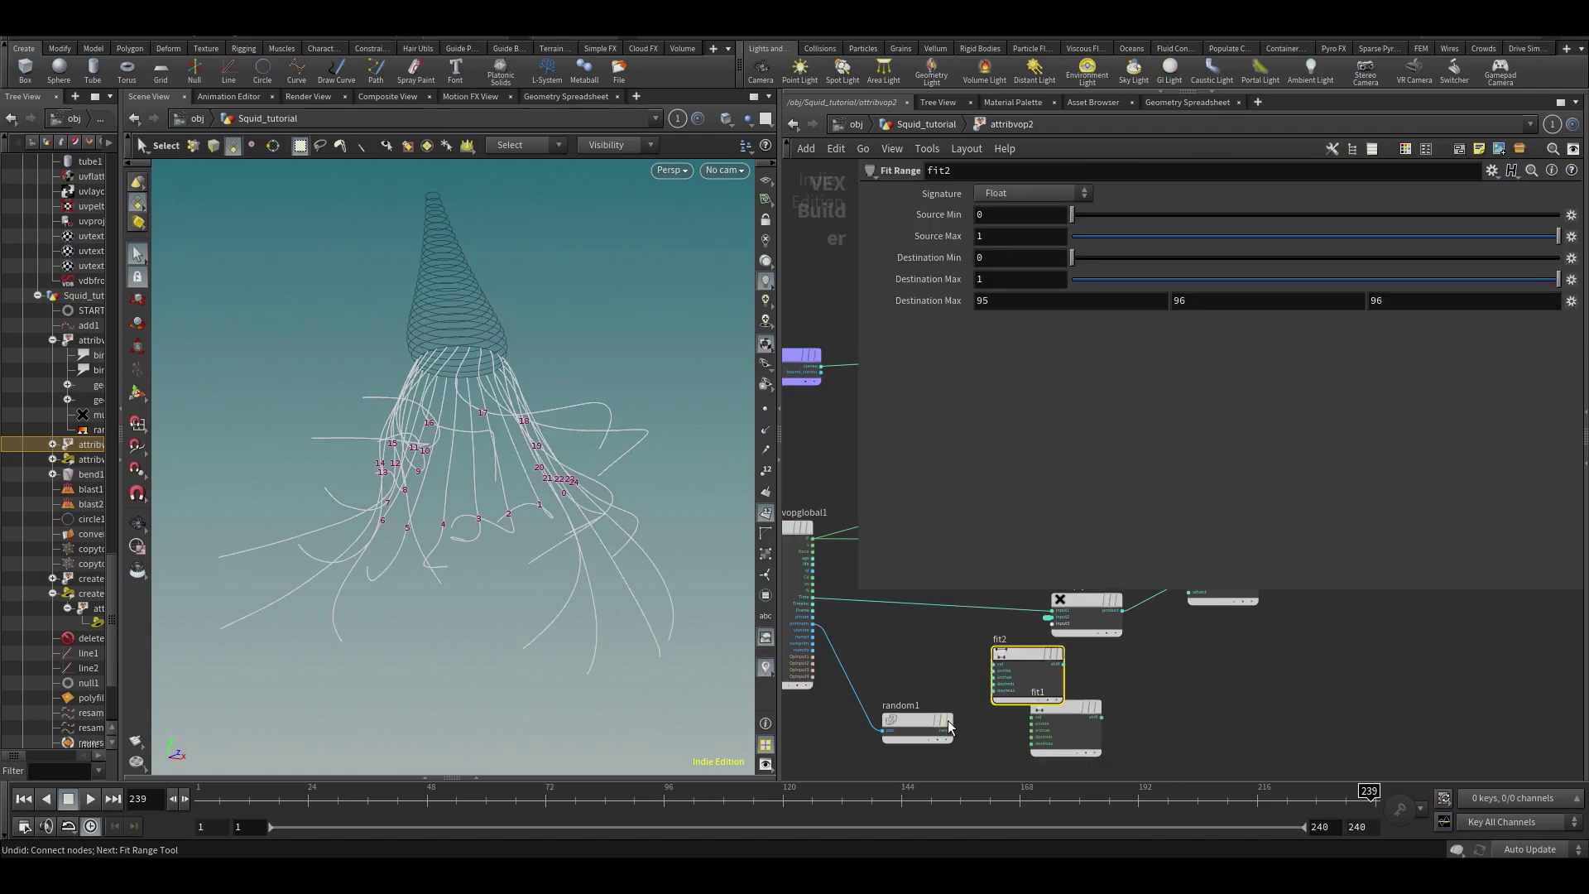
- Reconnect random1's output to fit1 and wire fit1's shift output into aaflownoise1's offset input
scroll(949, 725, up, 1)
click(949, 729)
middle_drag(1245, 695, 1163, 682)
middle_drag(1151, 602, 1121, 751)
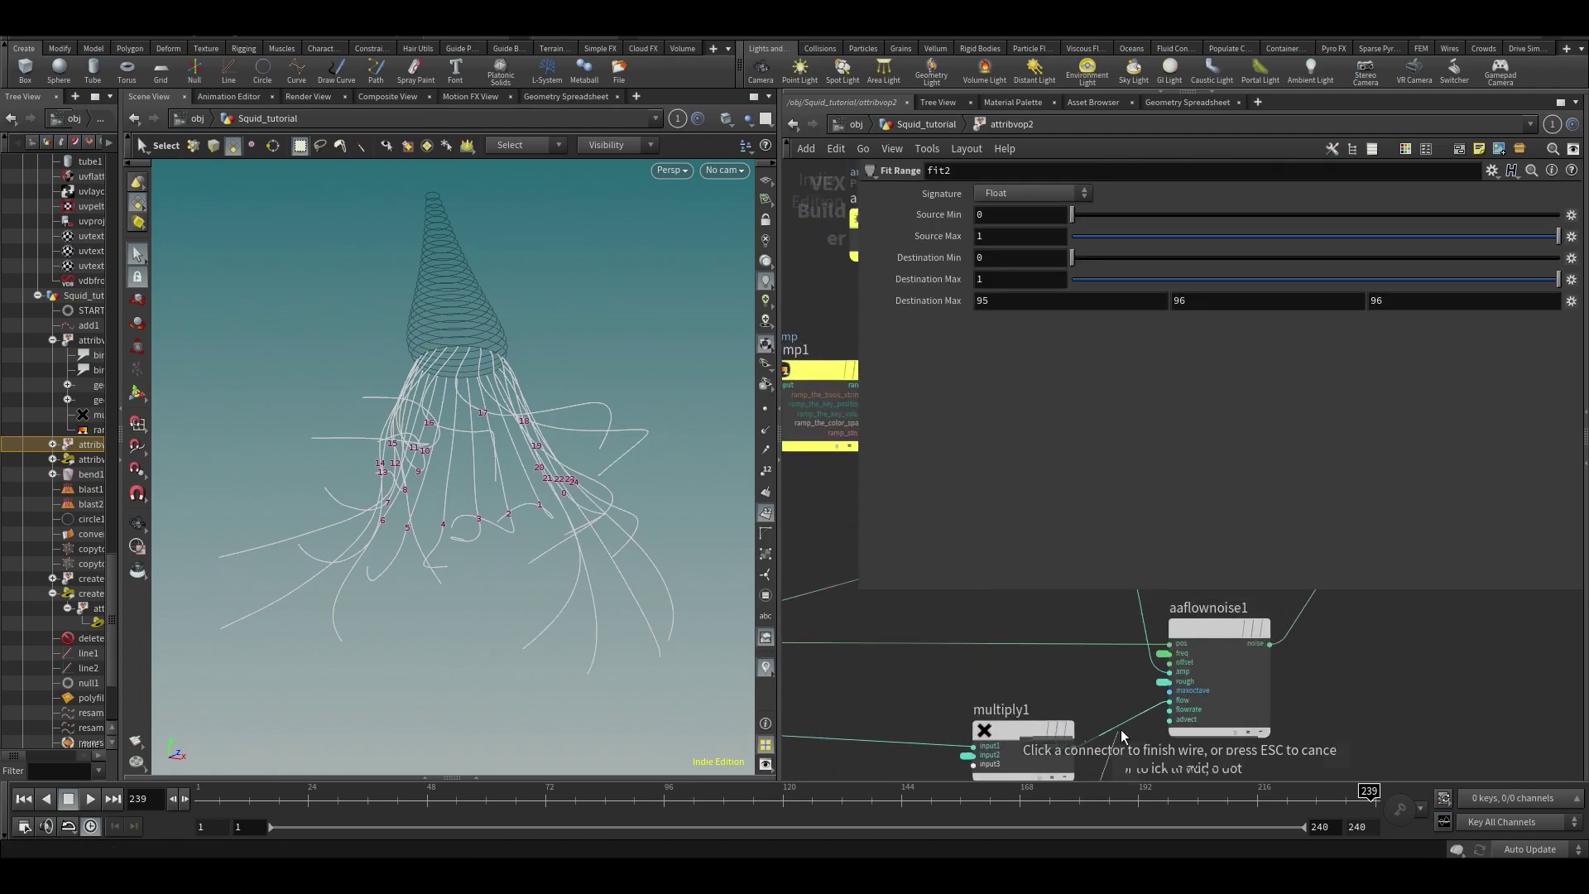
click(1179, 663)
middle_drag(1010, 705, 1060, 597)
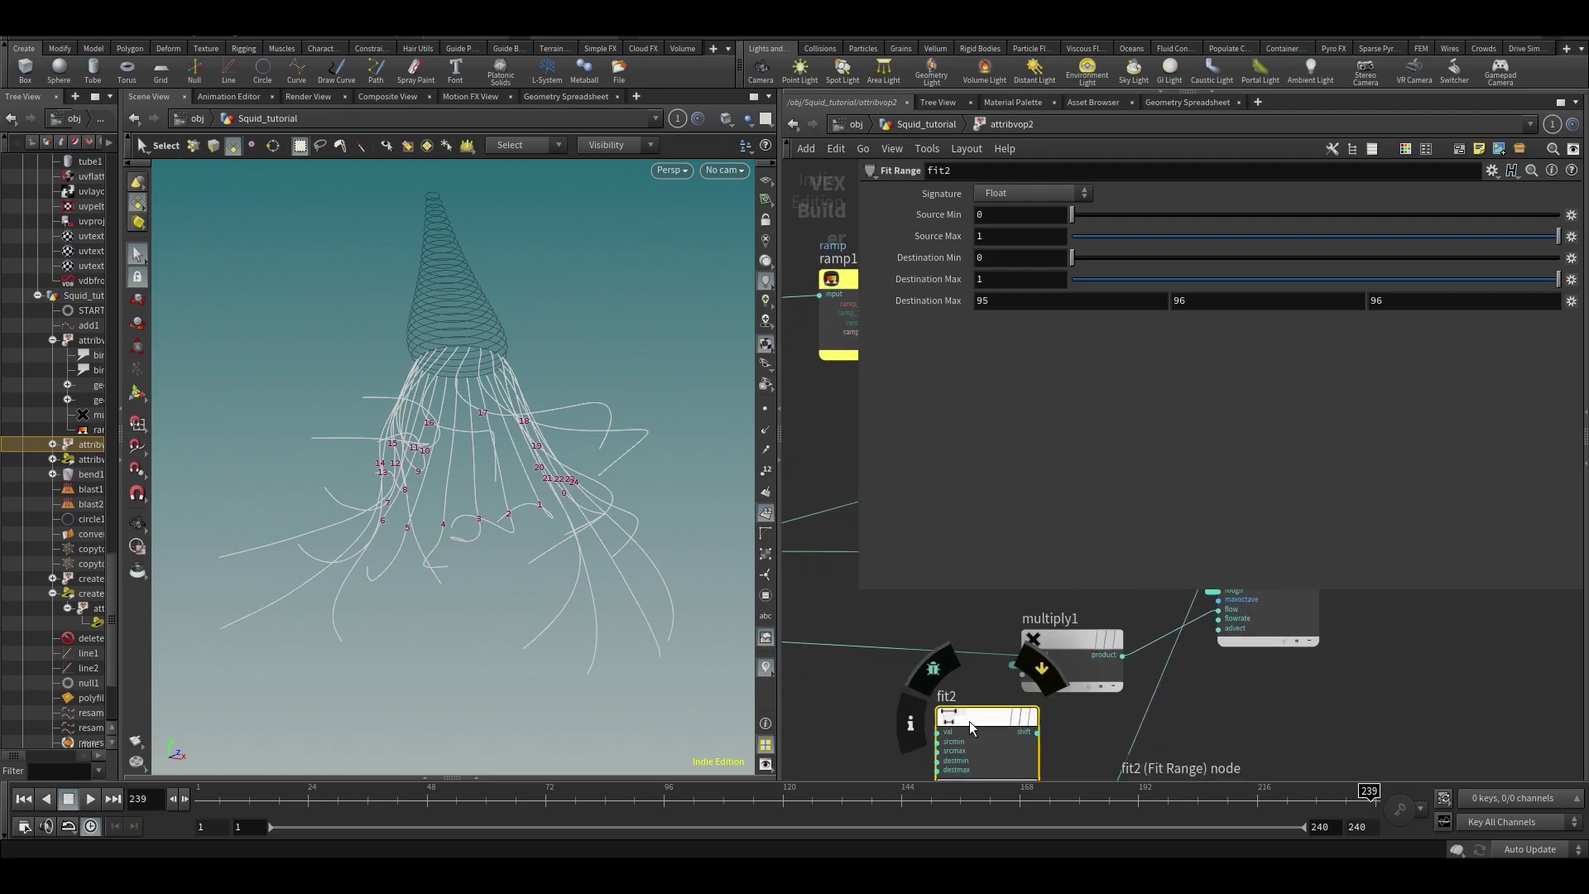
- Add a Random node above random1, in front of fit2
middle_drag(812, 697, 937, 690)
key(Tab)
text(rand)
key(Return)
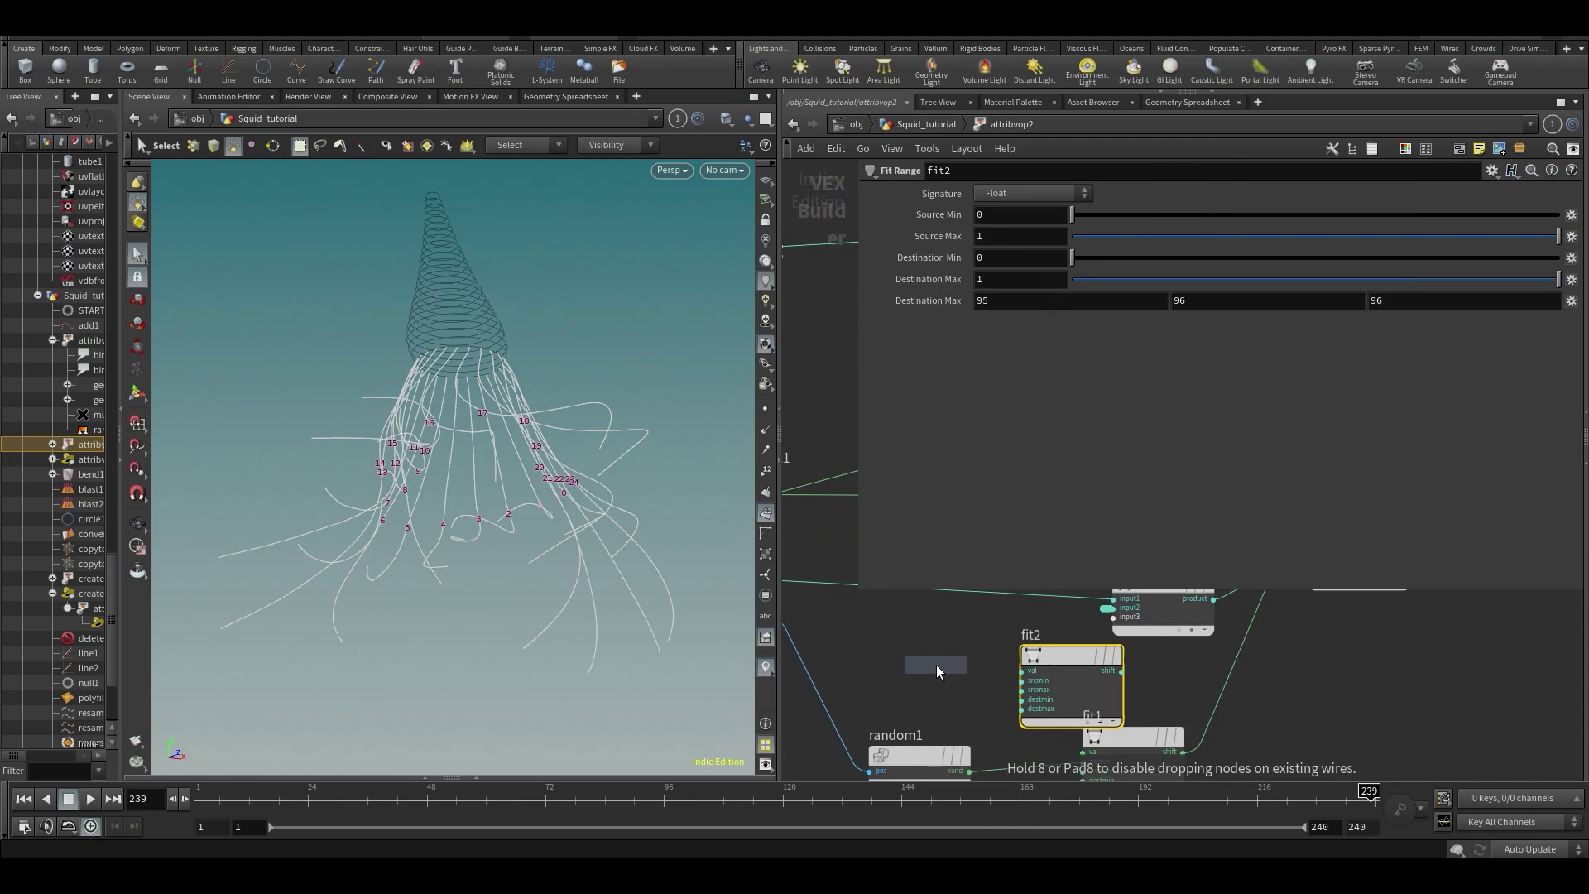
click(935, 661)
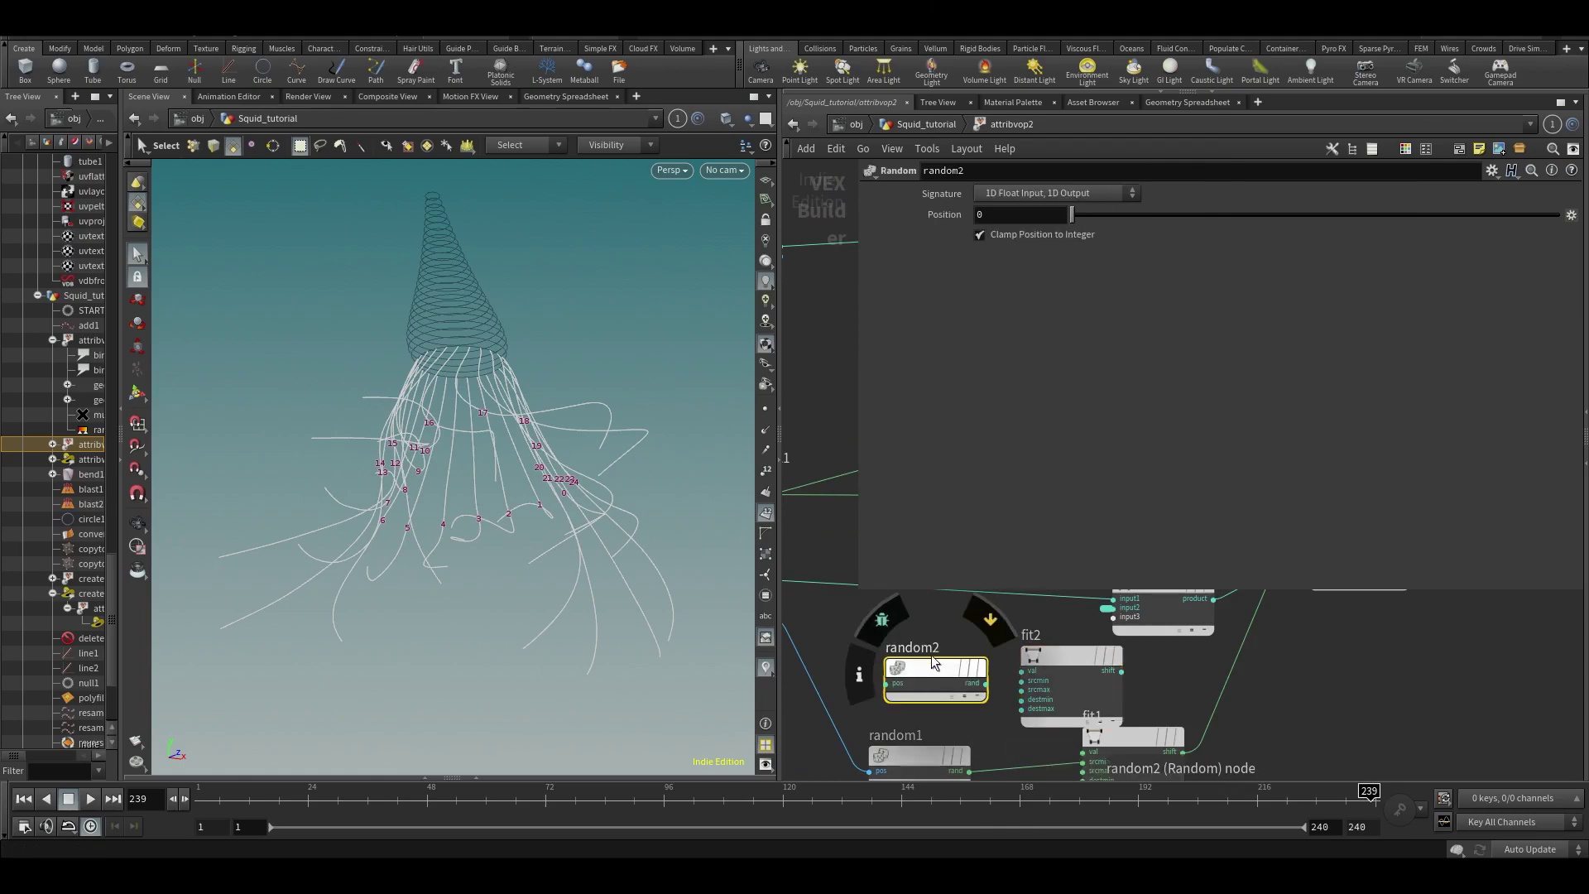
- Feed the global primnum output into random2's pos input and set its Signature to 1D Integer Input, 1D Output
click(886, 685)
middle_drag(859, 631, 912, 678)
click(837, 664)
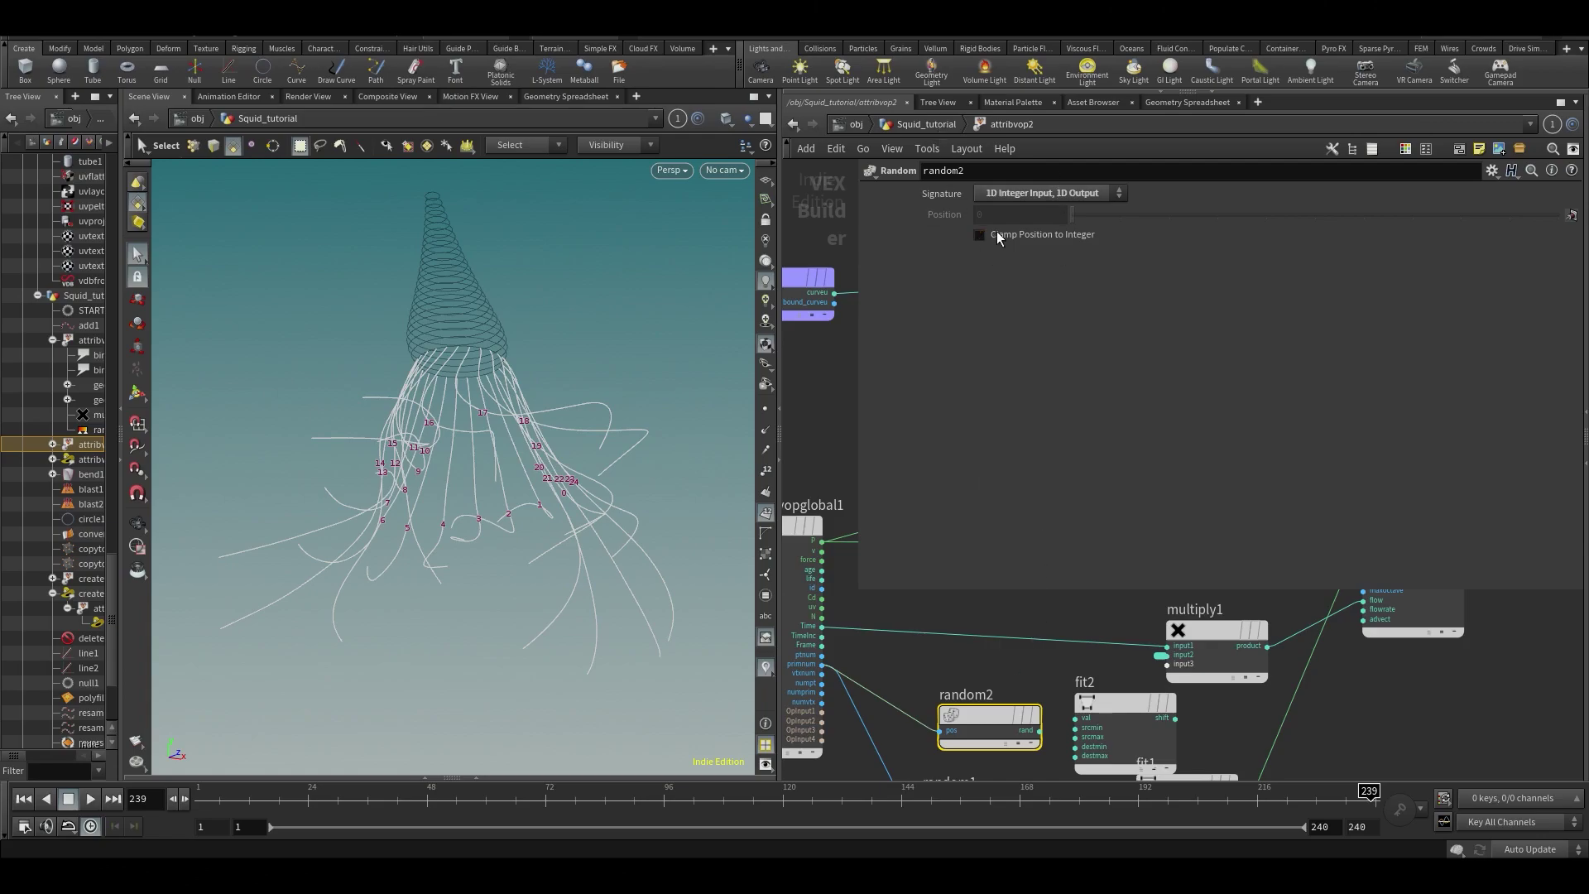
- Connect random2's rand output to fit2's val input and set fit2's Destination Min to 0.874
middle_drag(1059, 722, 1017, 682)
click(997, 688)
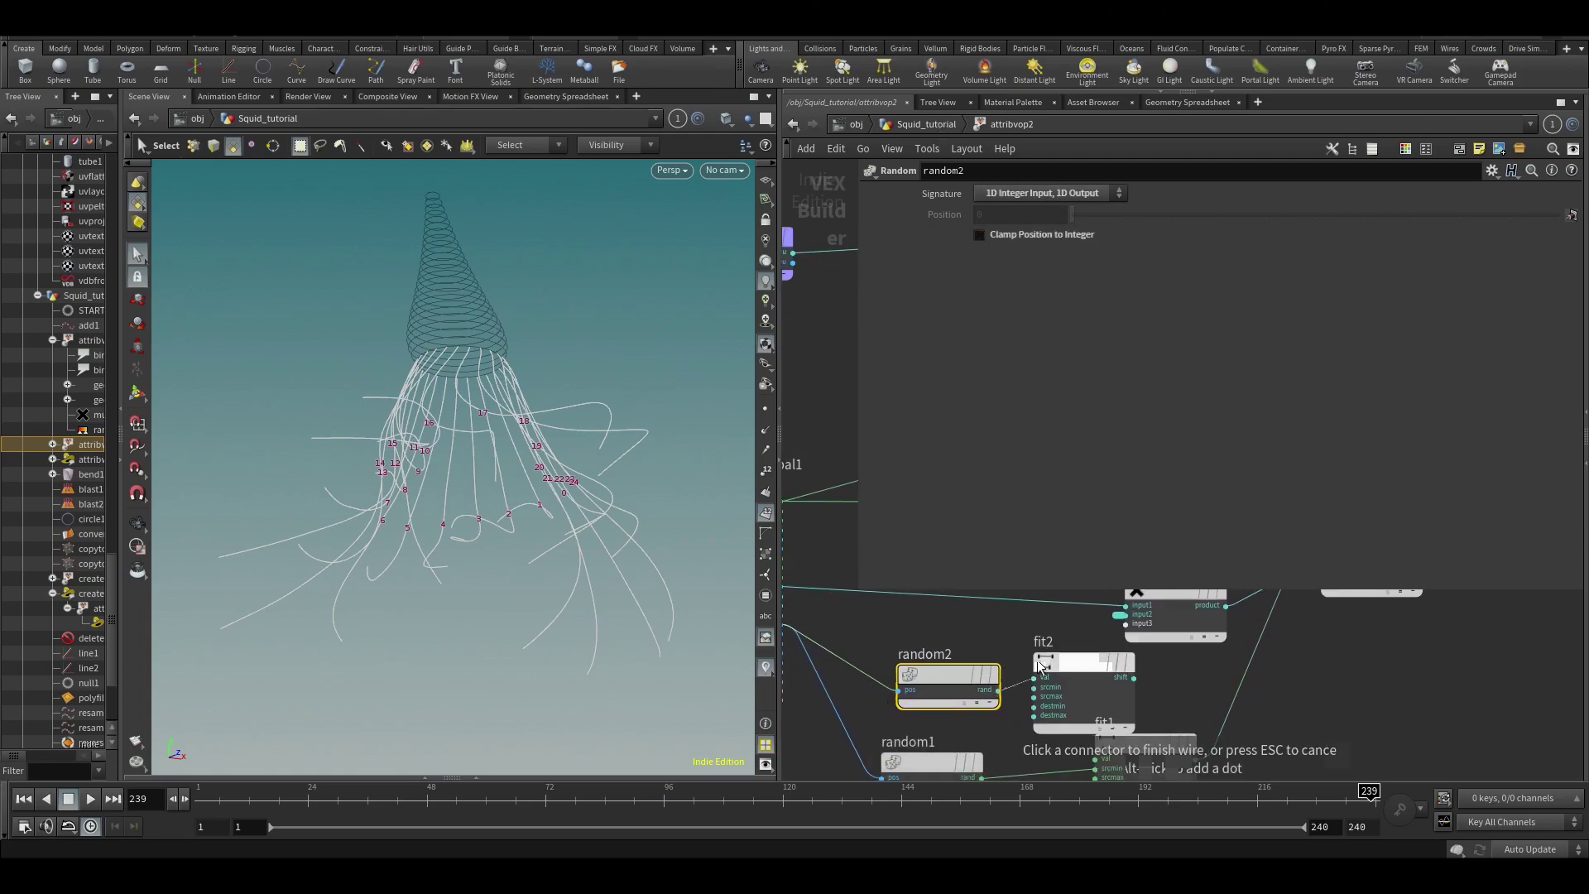
click(1062, 667)
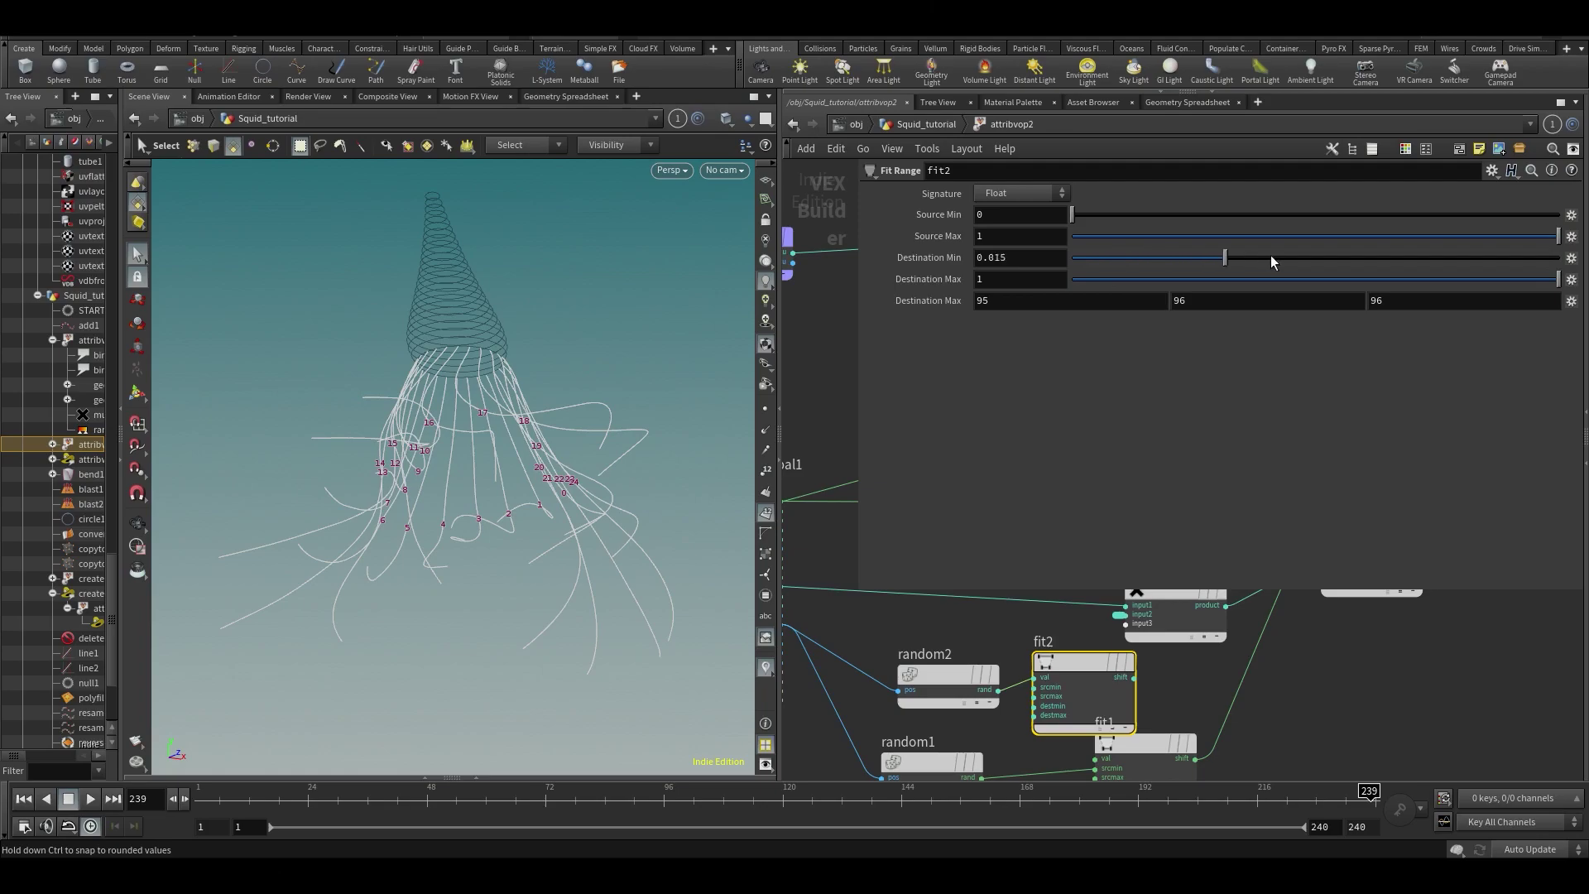
middle_drag(1478, 632, 1424, 655)
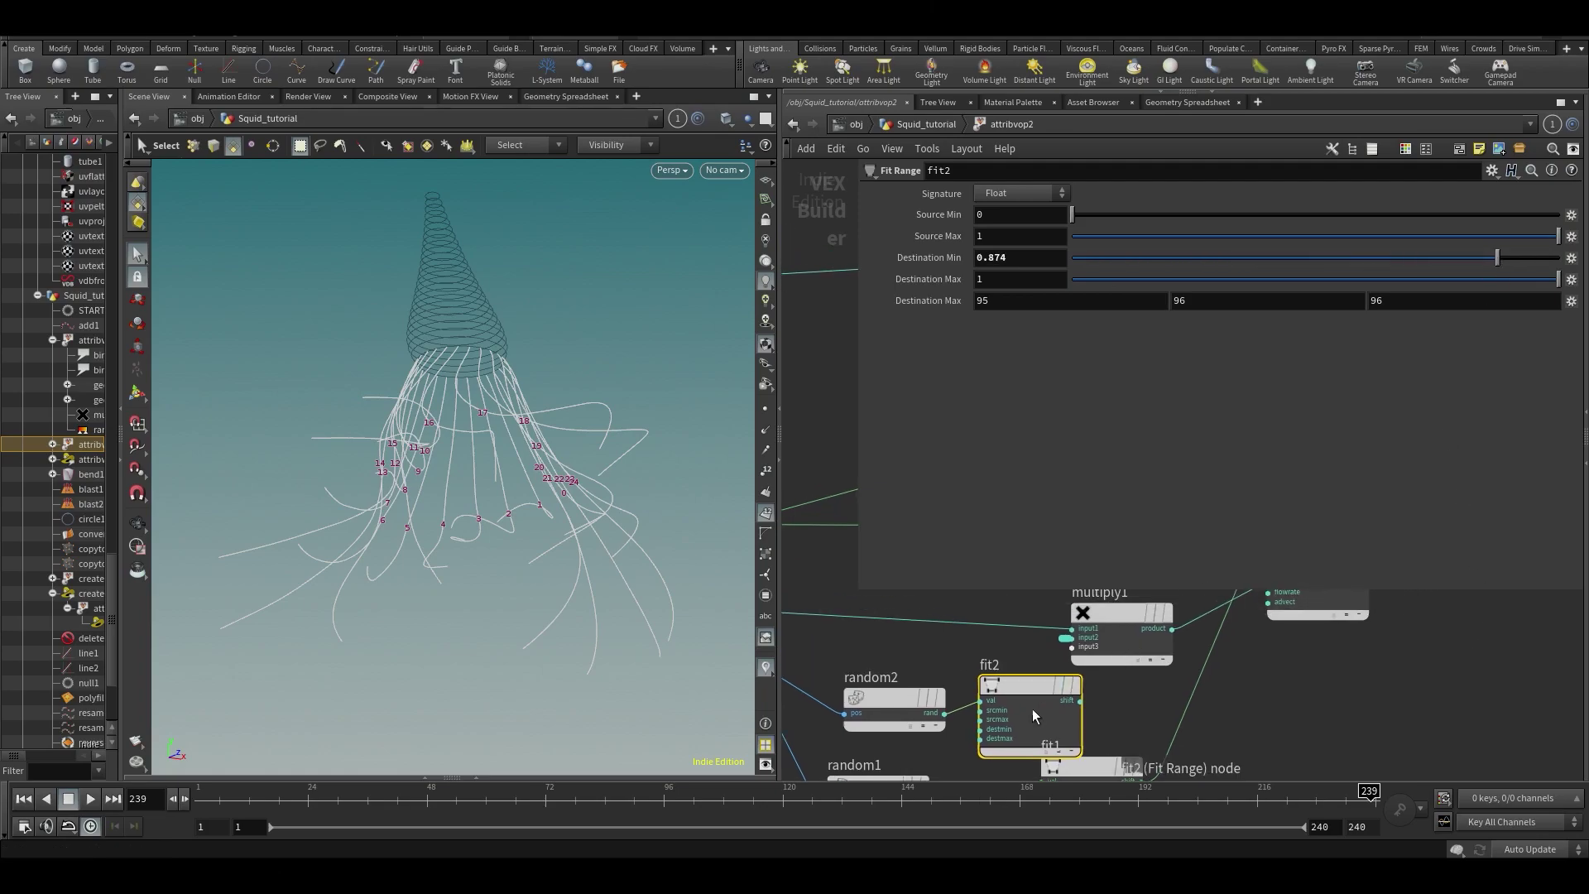
- Connect fit2's shift output to multiply1's input3 and move fit2 slightly closer to random2
click(1071, 656)
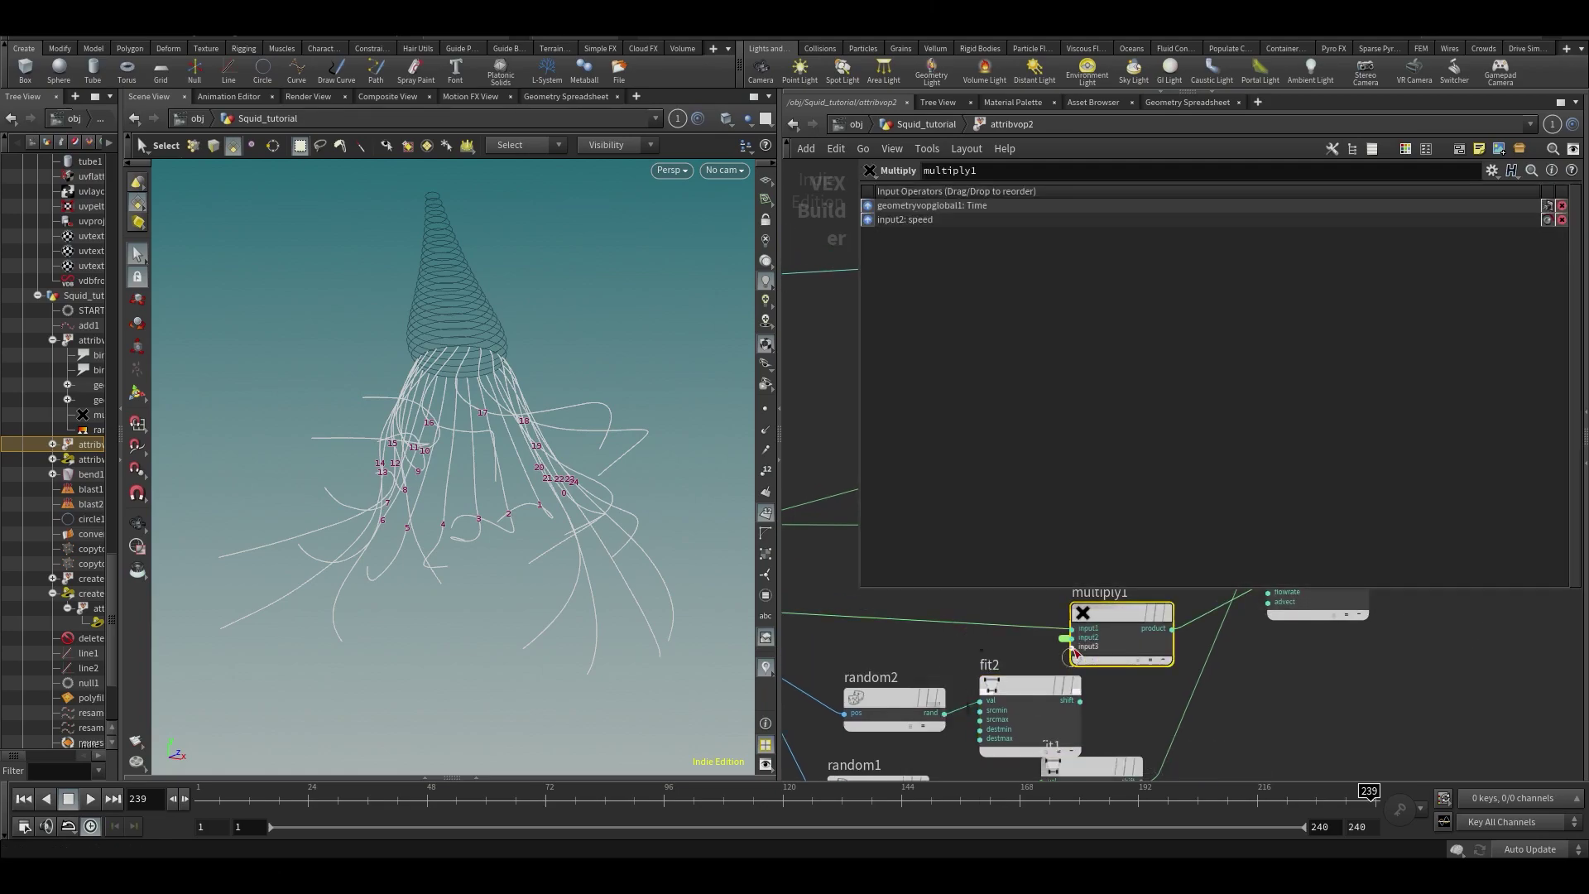
click(1082, 701)
drag(1046, 687, 1026, 672)
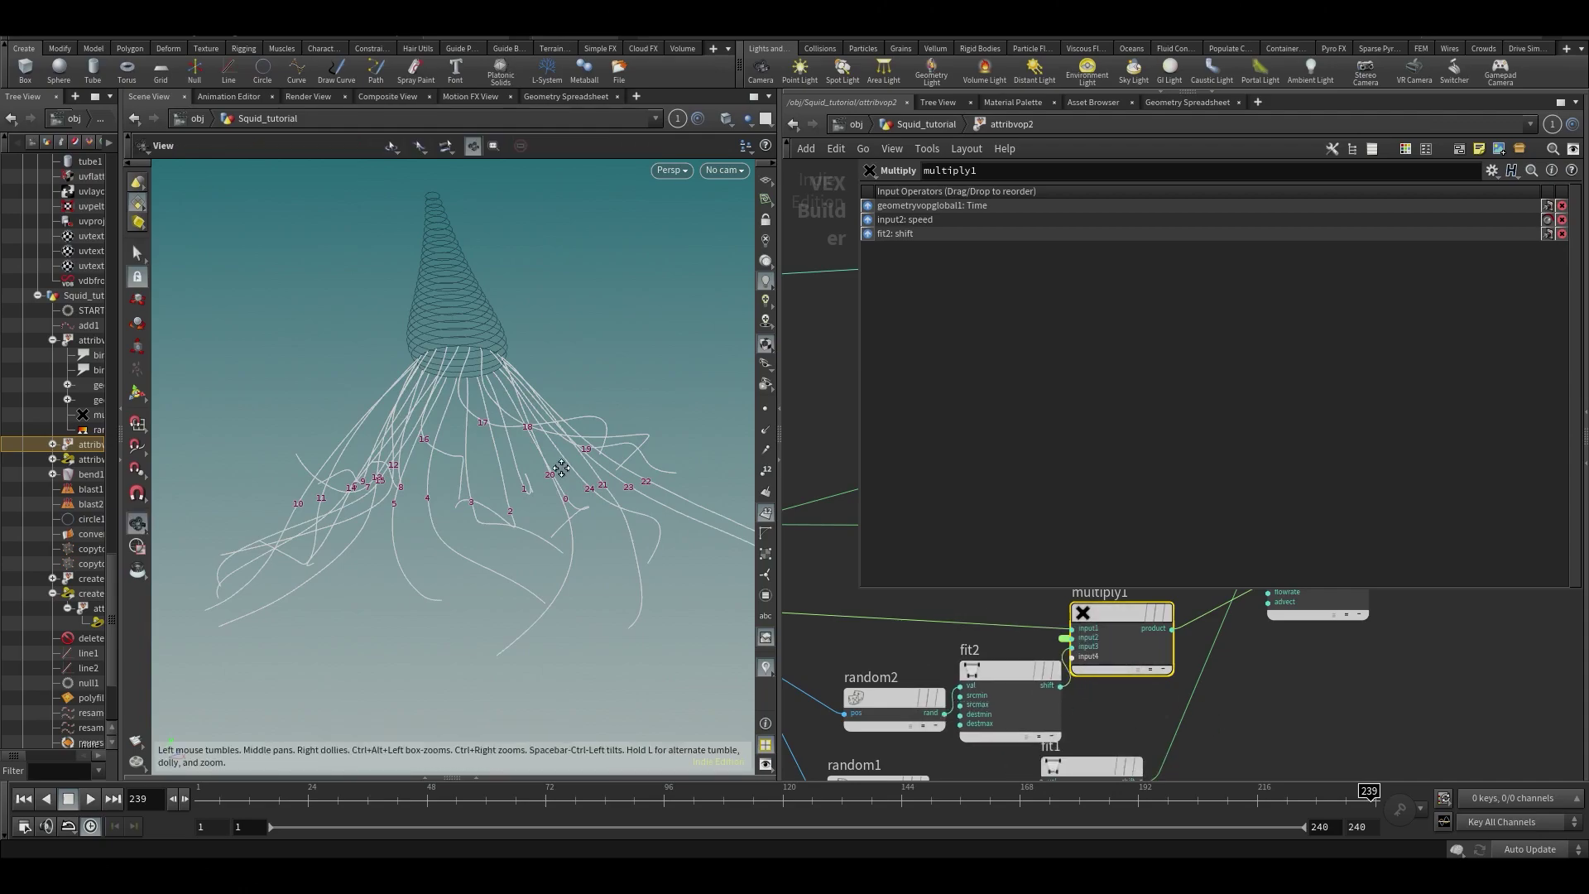
- Play the animation and inspect the tentacle motion from different distances and angles
key(Up)
alt+right_drag(518, 339, 479, 404)
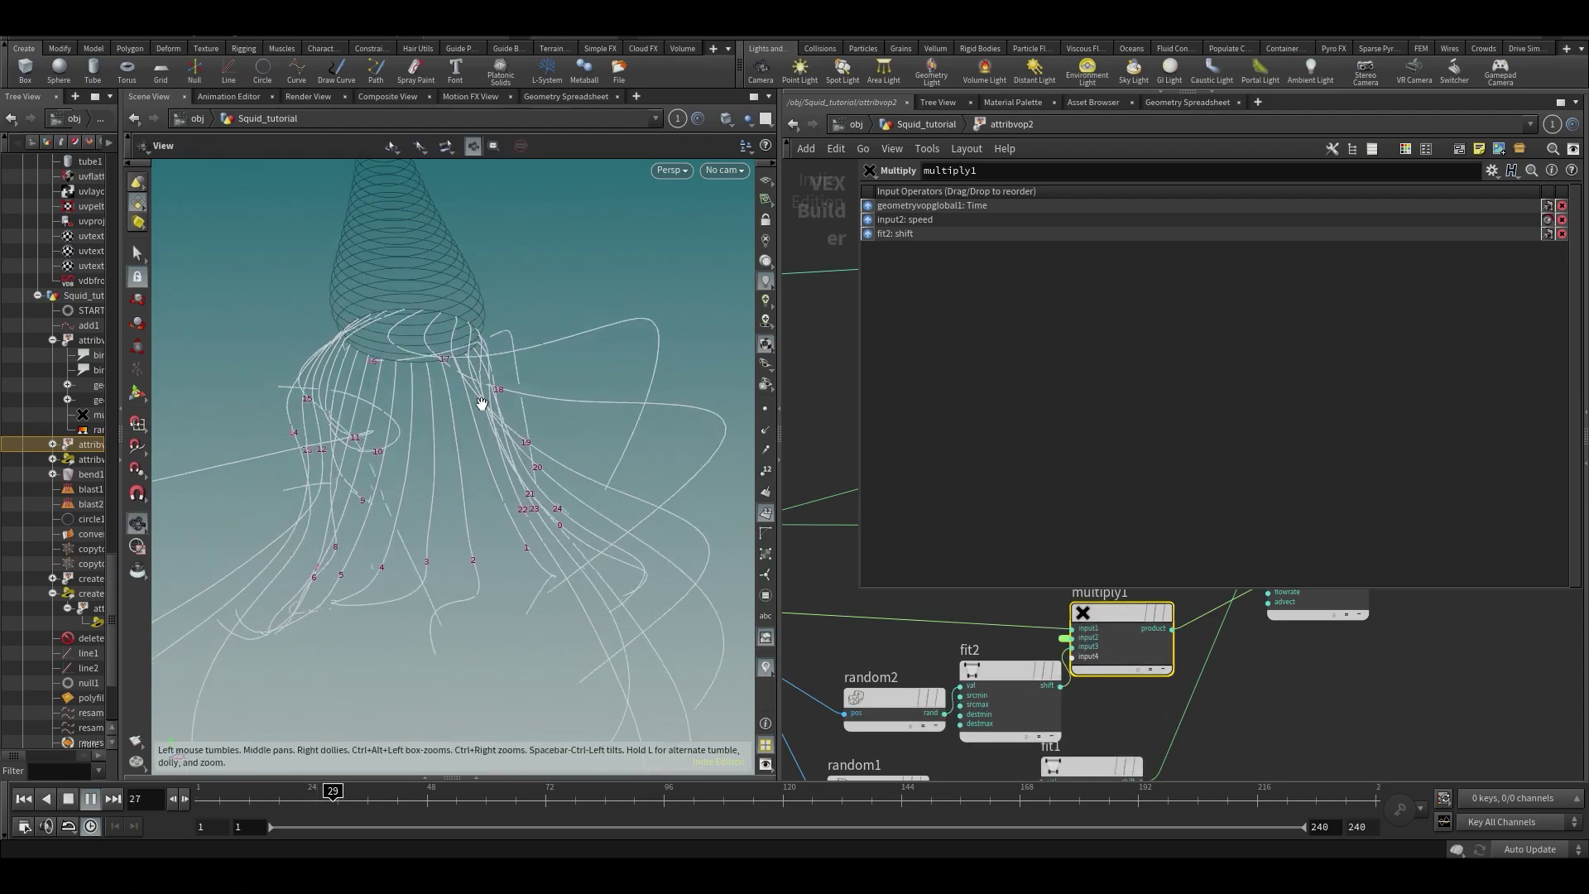
alt+drag(479, 404, 332, 405)
alt+right_drag(332, 405, 408, 419)
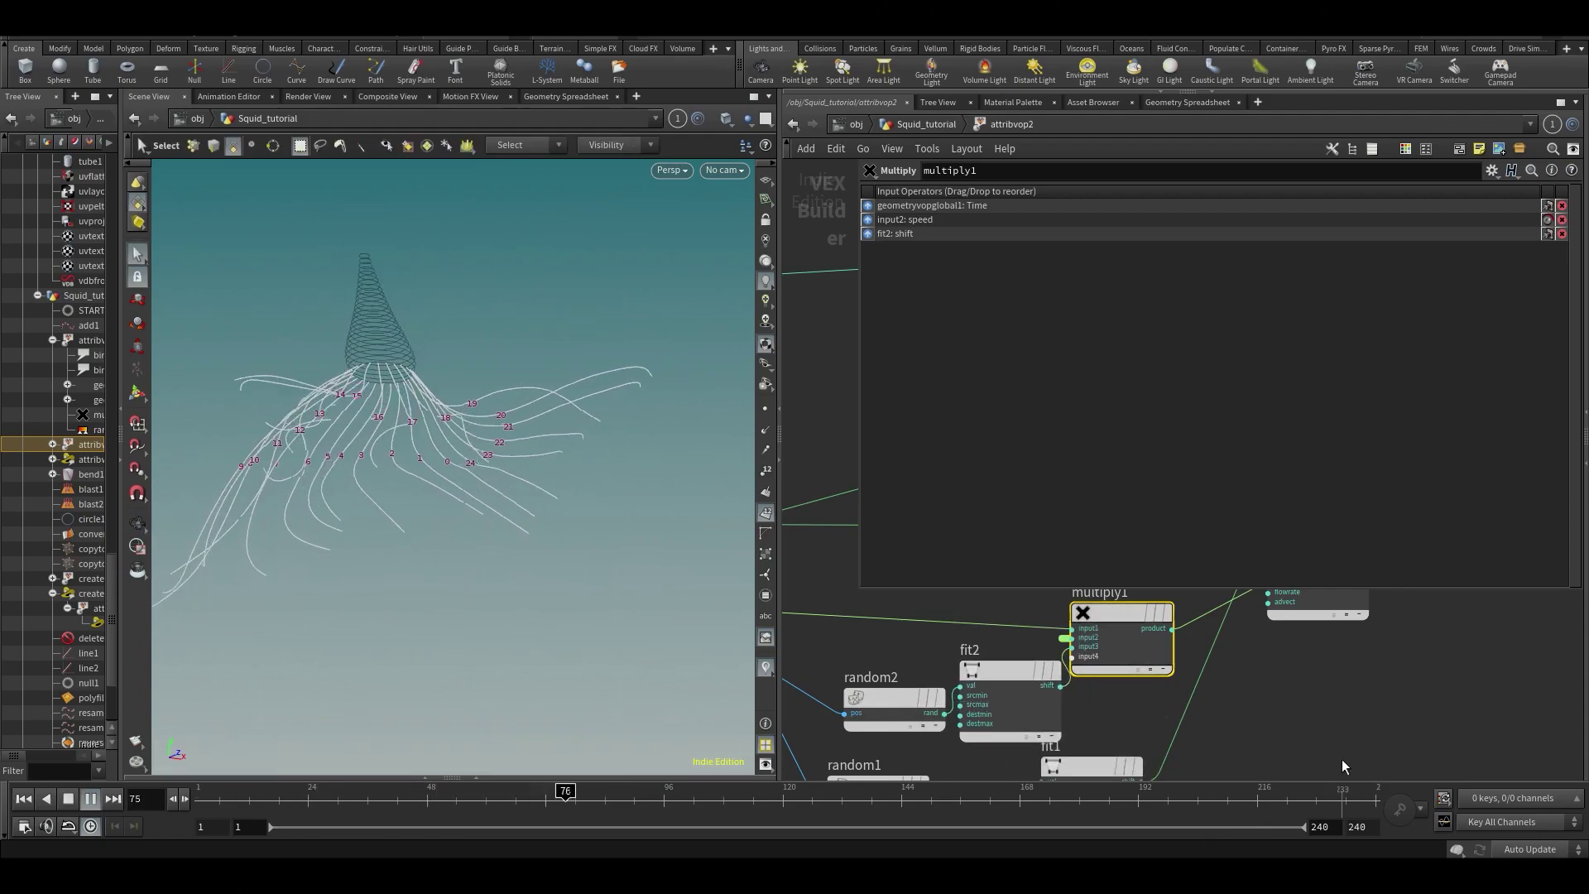
- Save the scene file and hide the node parameters in the VEX network
click(1340, 693)
key(ctrl+s)
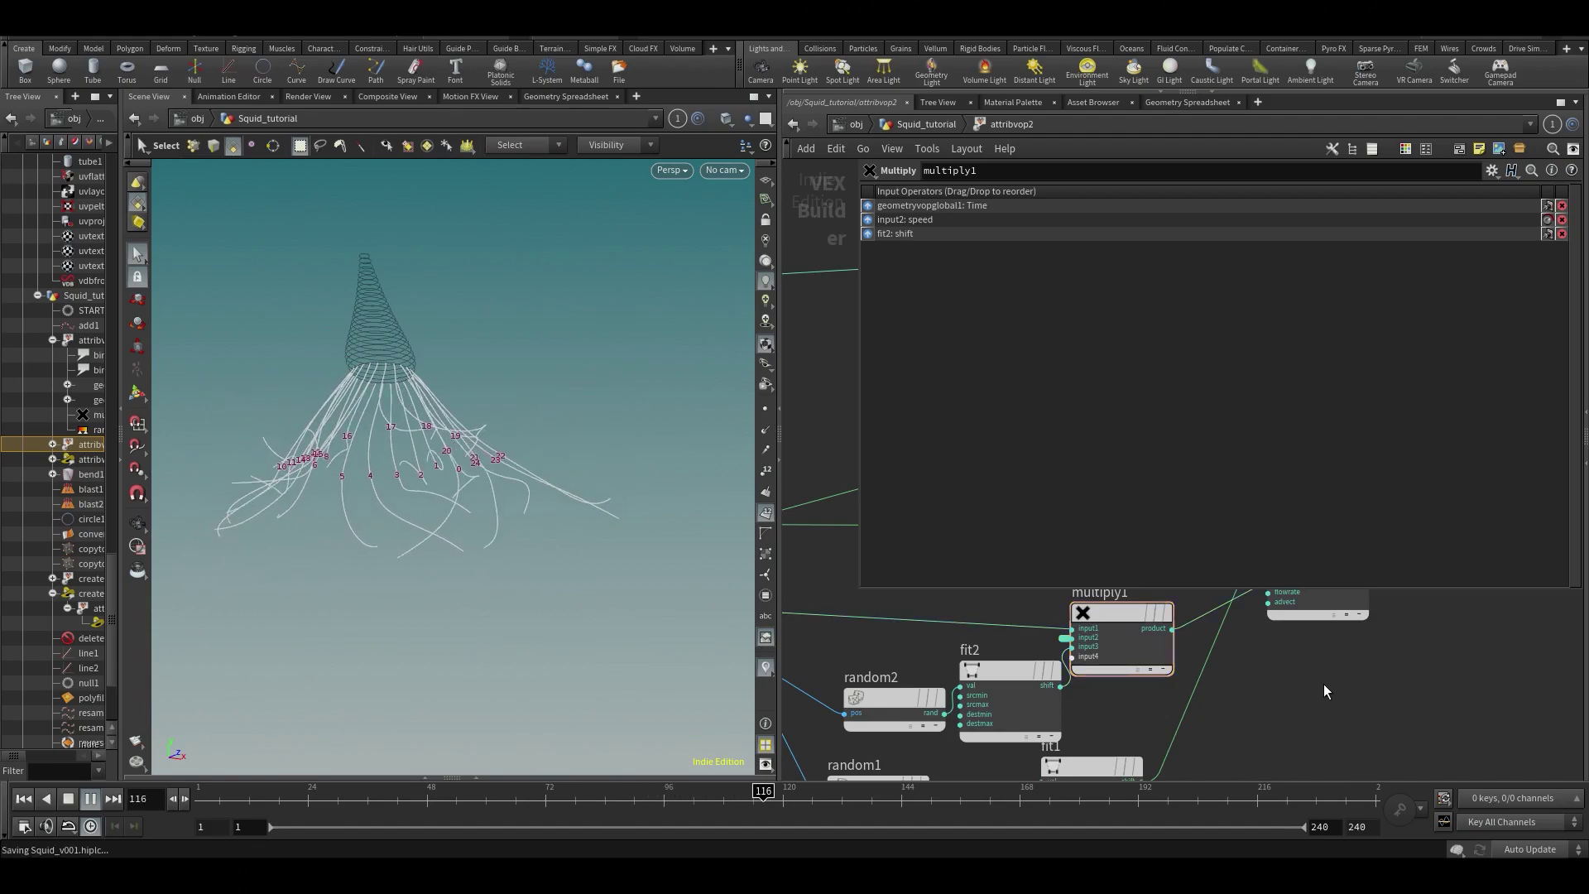
key(p)
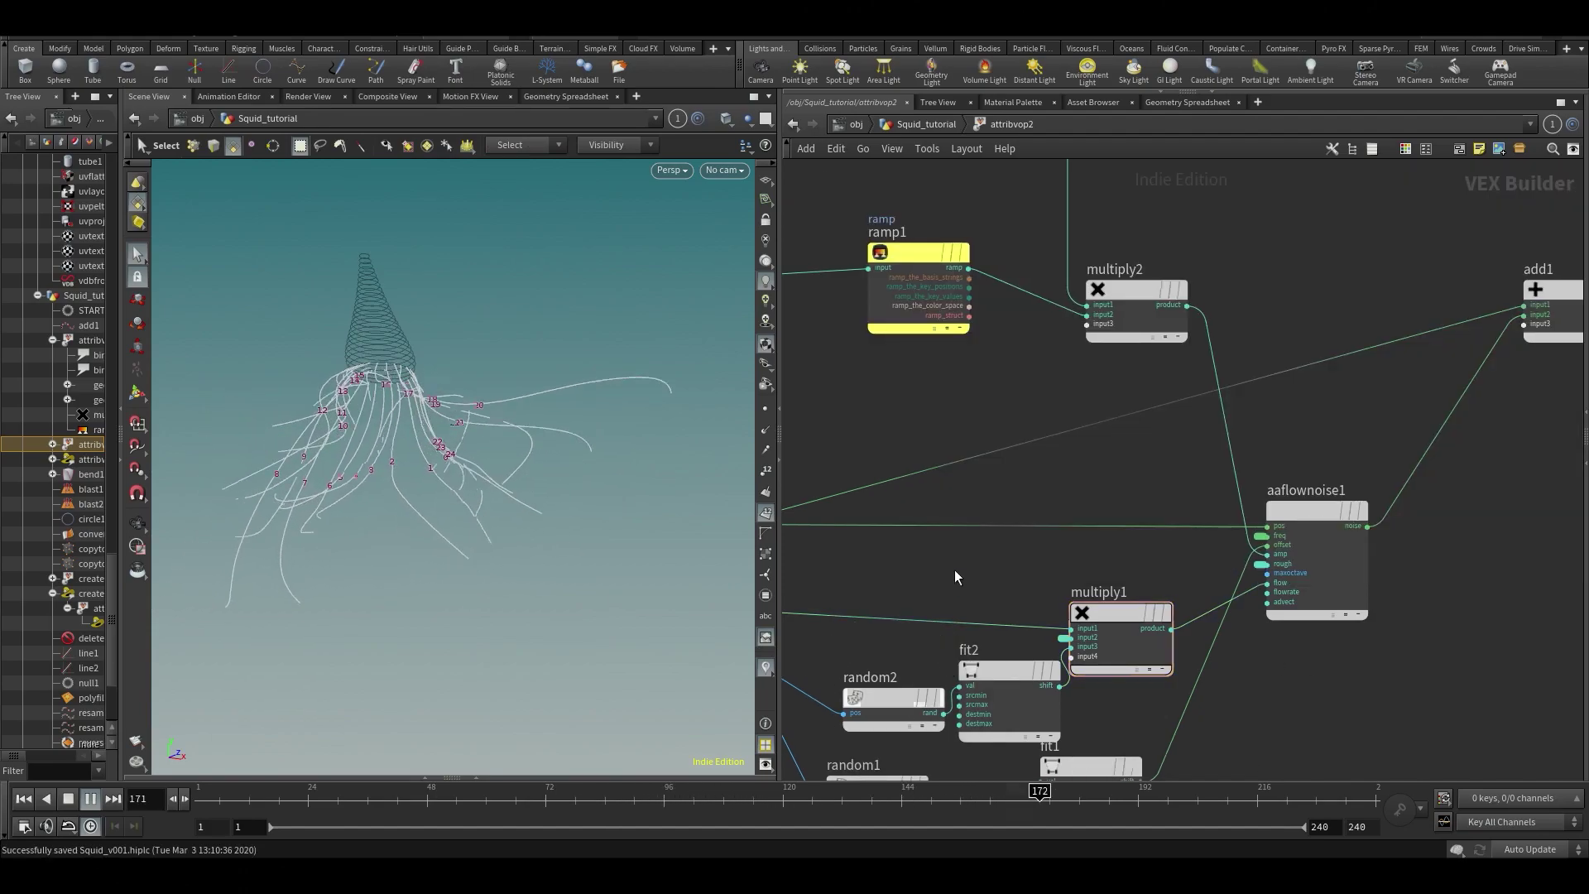
- Move fit1 and random1 down to space them apart from fit2 and random2
middle_drag(955, 570, 1054, 331)
drag(1208, 539, 1221, 584)
drag(959, 548, 961, 618)
- Open fit2's parameters and lower its Destination Min to 0.798 while the animation plays
mouse_move(981, 449)
click(1102, 447)
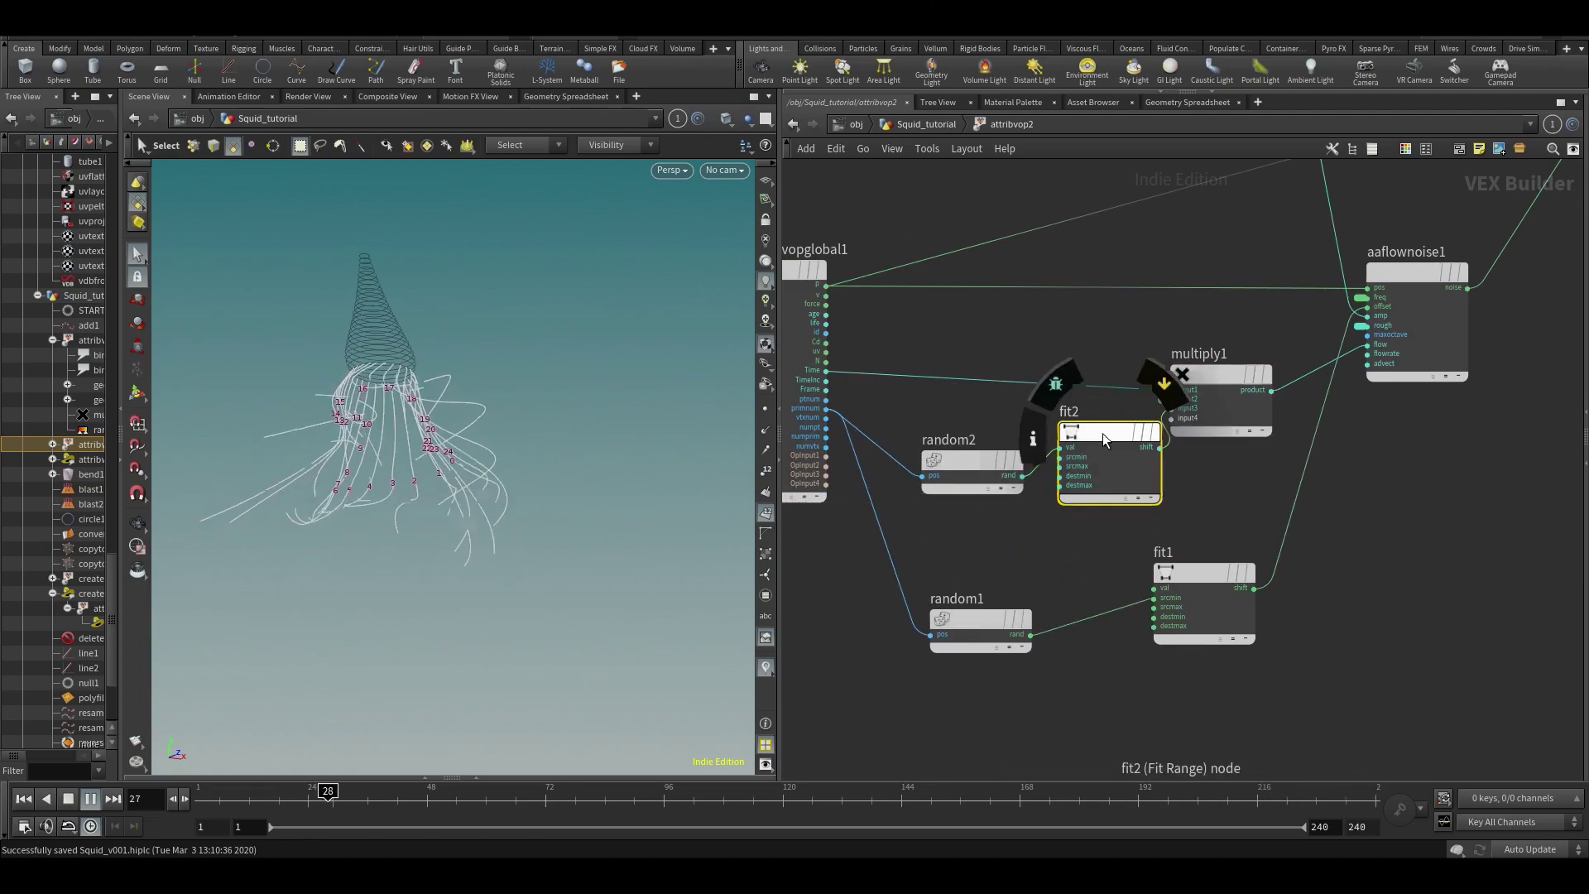
key(p)
drag(1496, 257, 1459, 258)
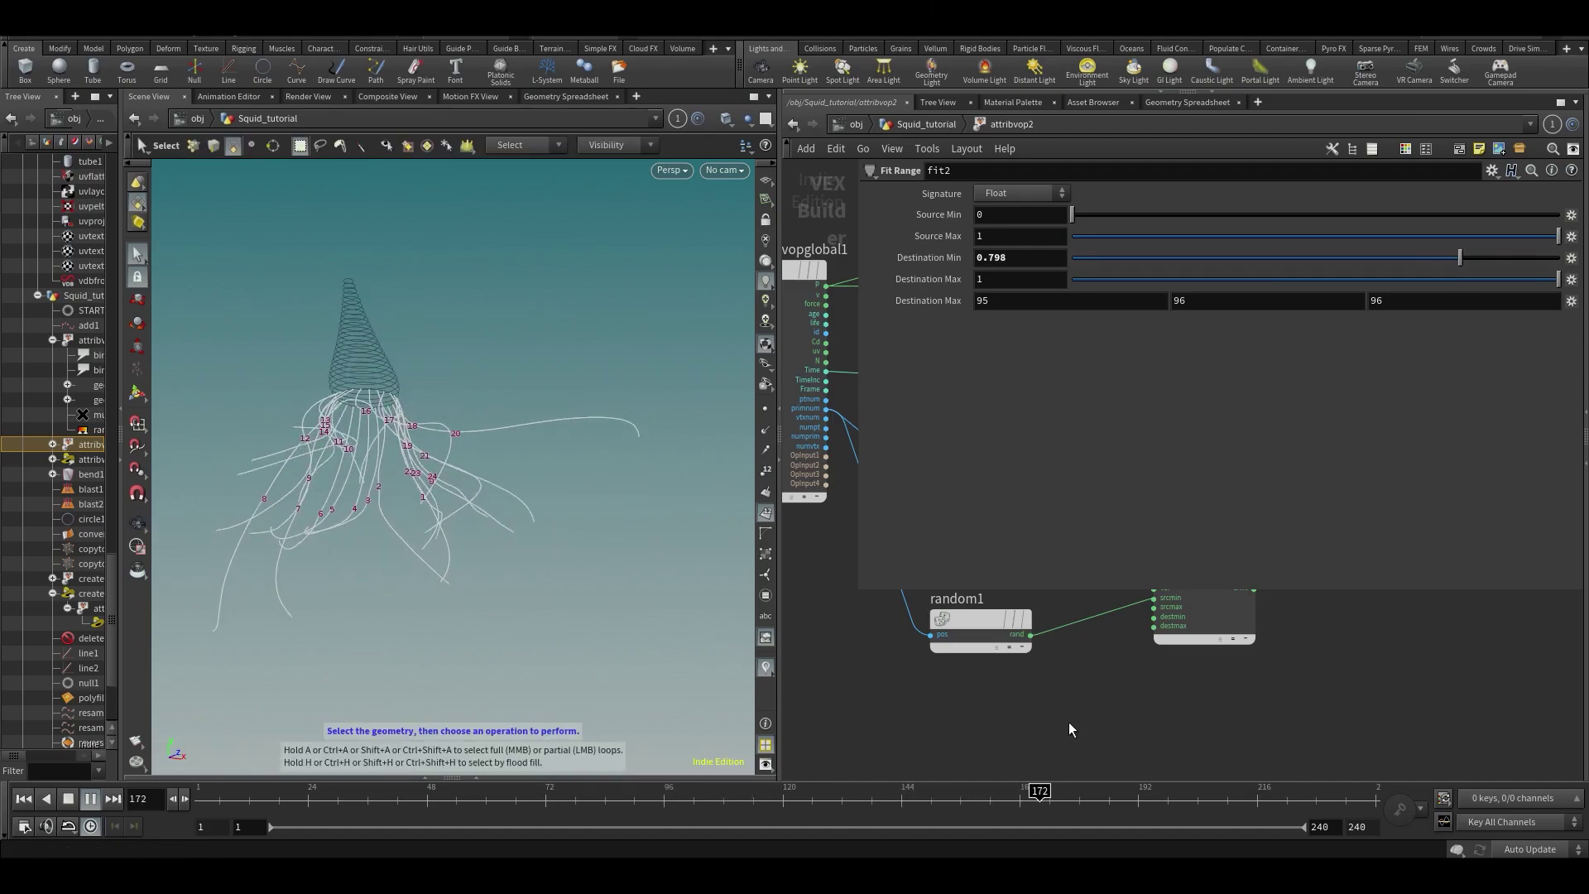
- Return from the VEX network to the Squid_tutorial geometry network and save the scene file
key(u)
key(p)
key(ctrl+s)
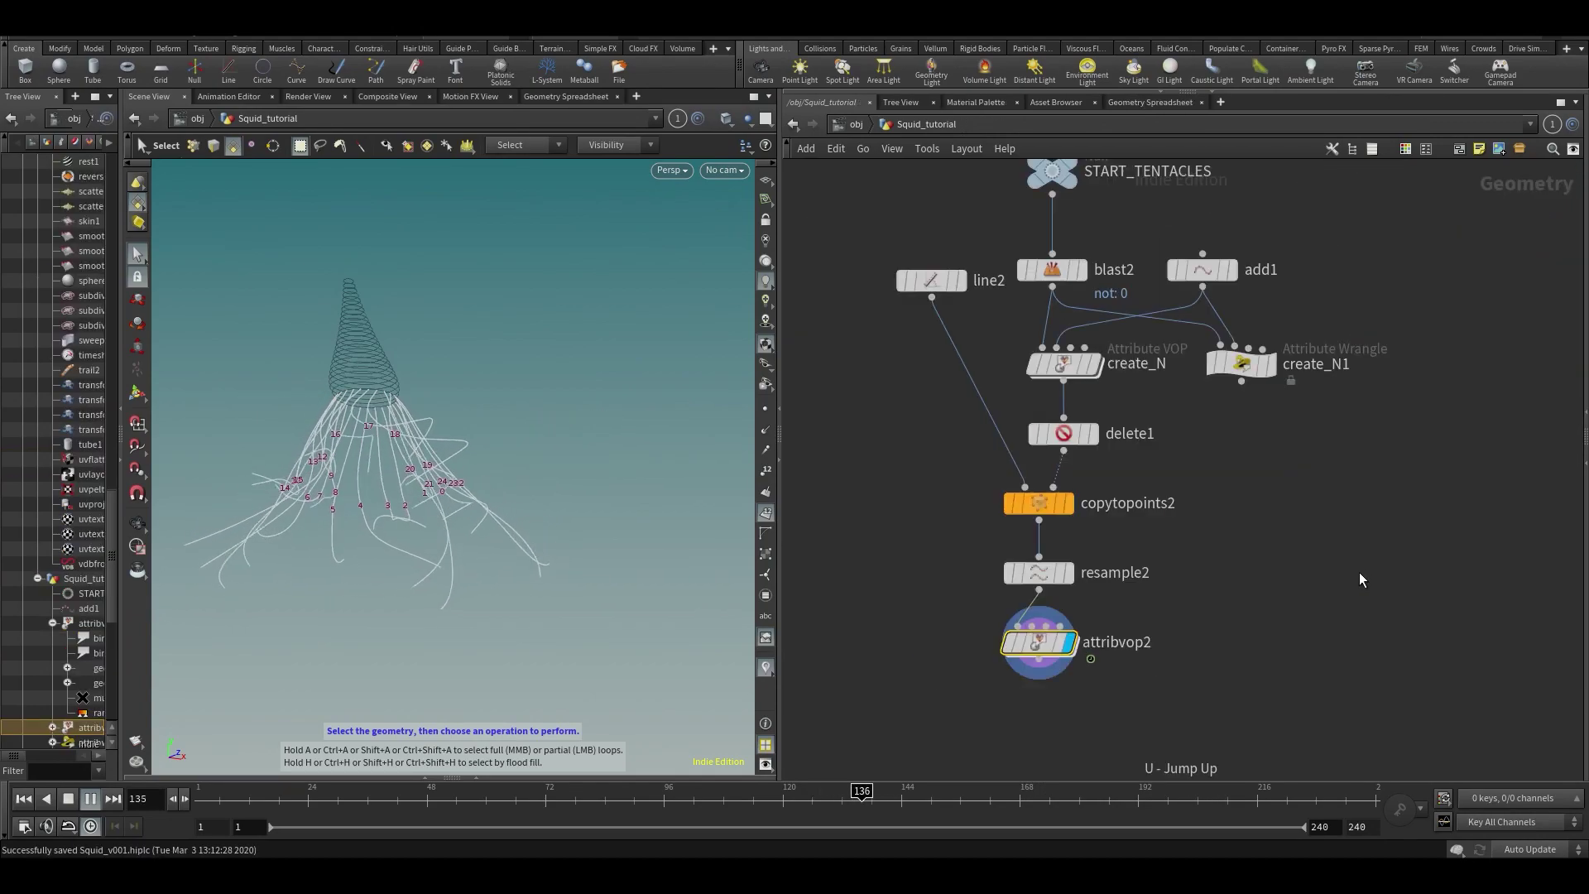
- Show the parameters of attribvop2 and rename the node noise_BIG
key(p)
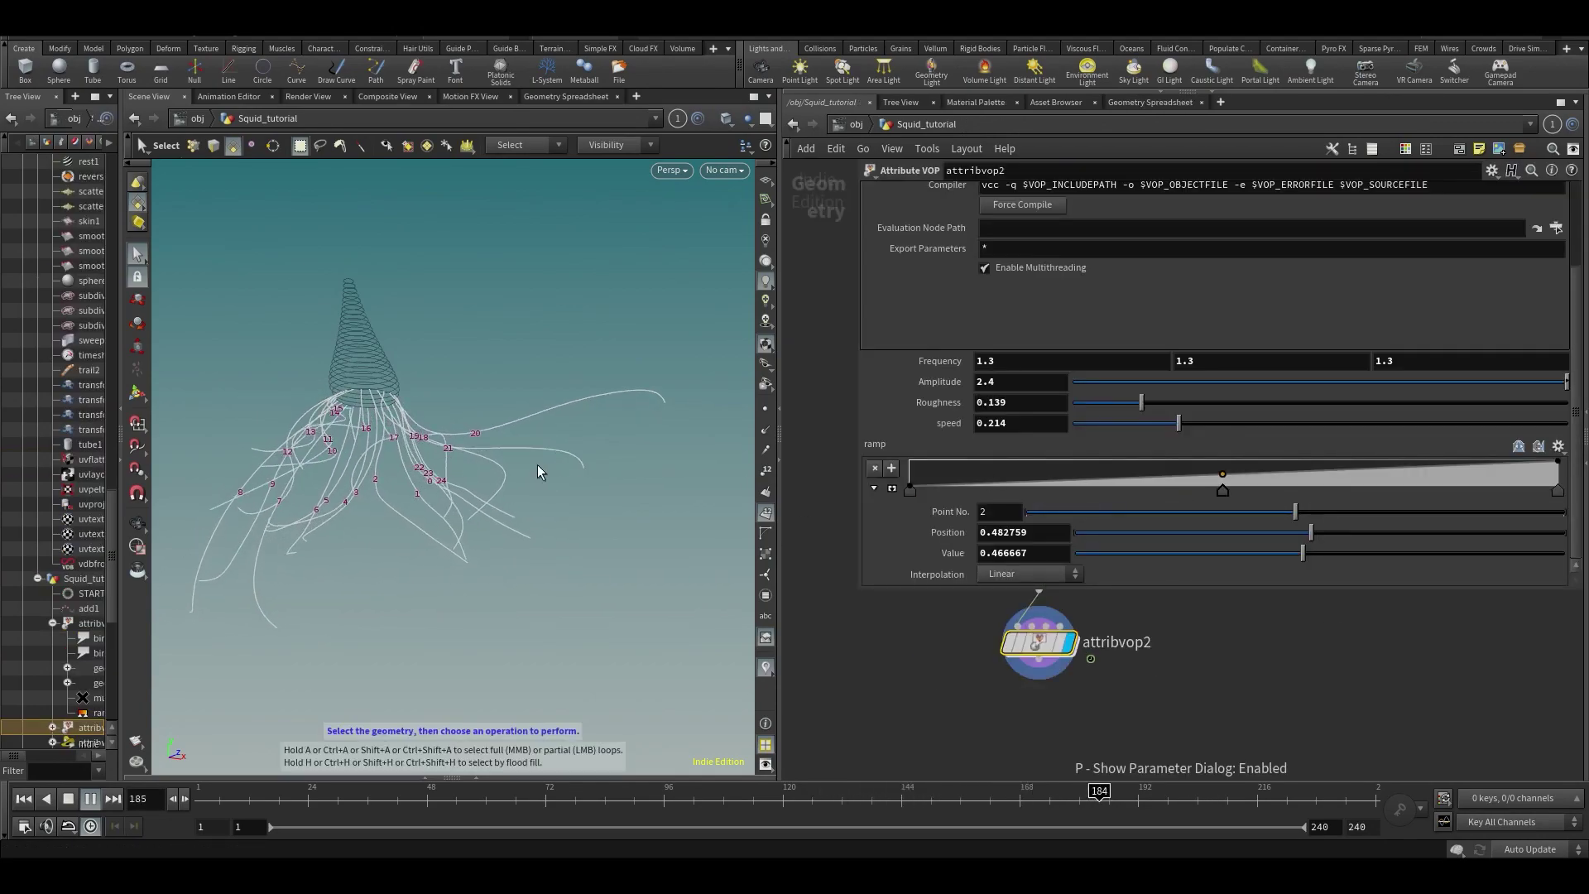
double_click(1109, 642)
text(no)
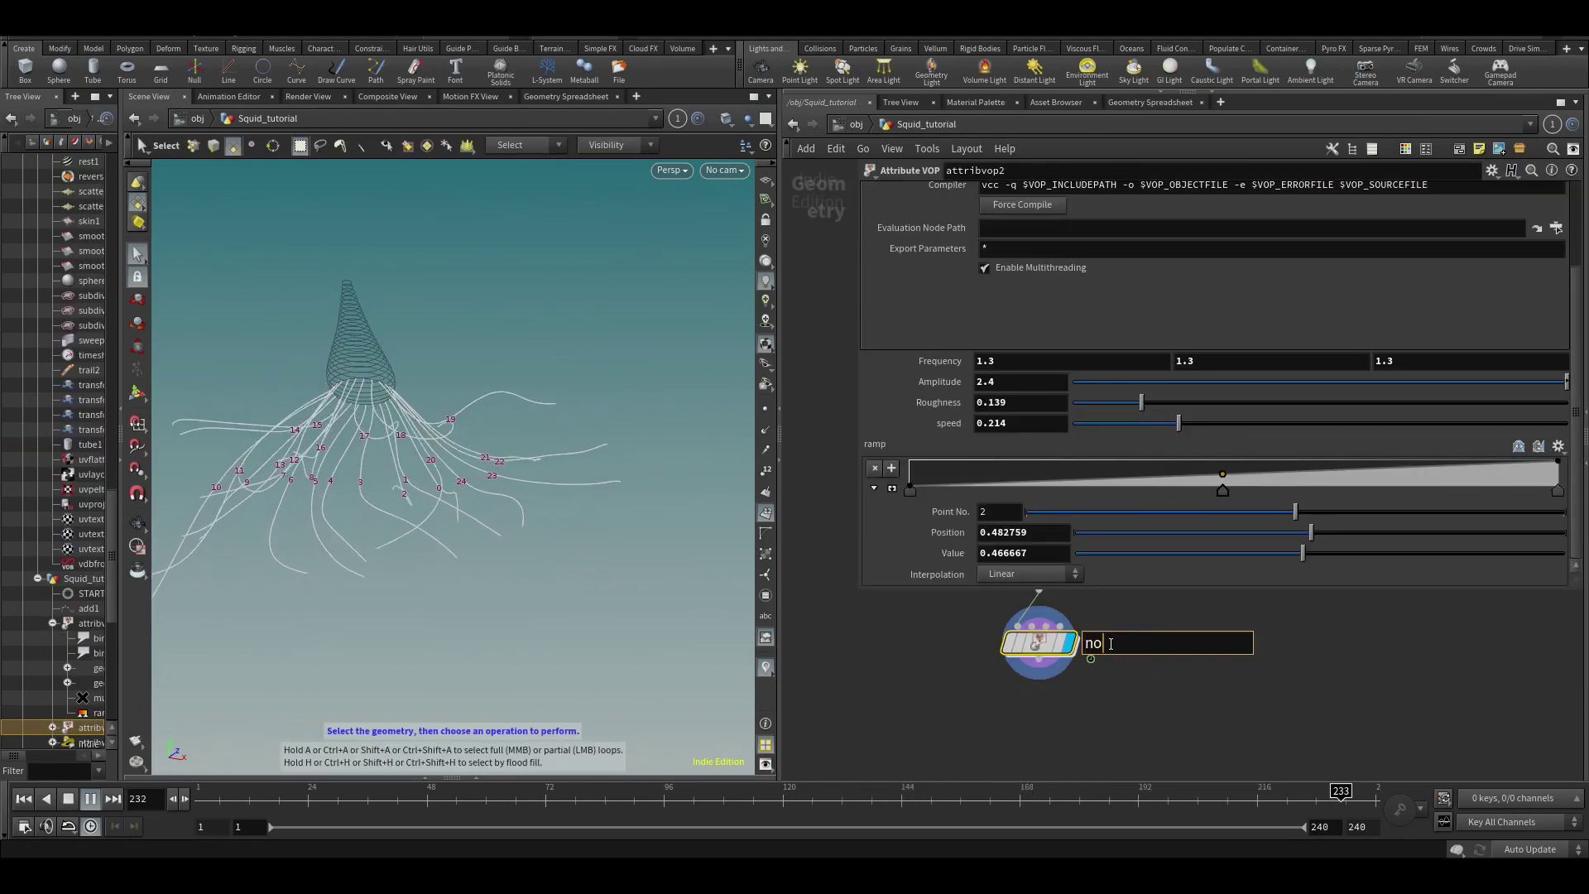
text(ise_BIG)
key(Return)
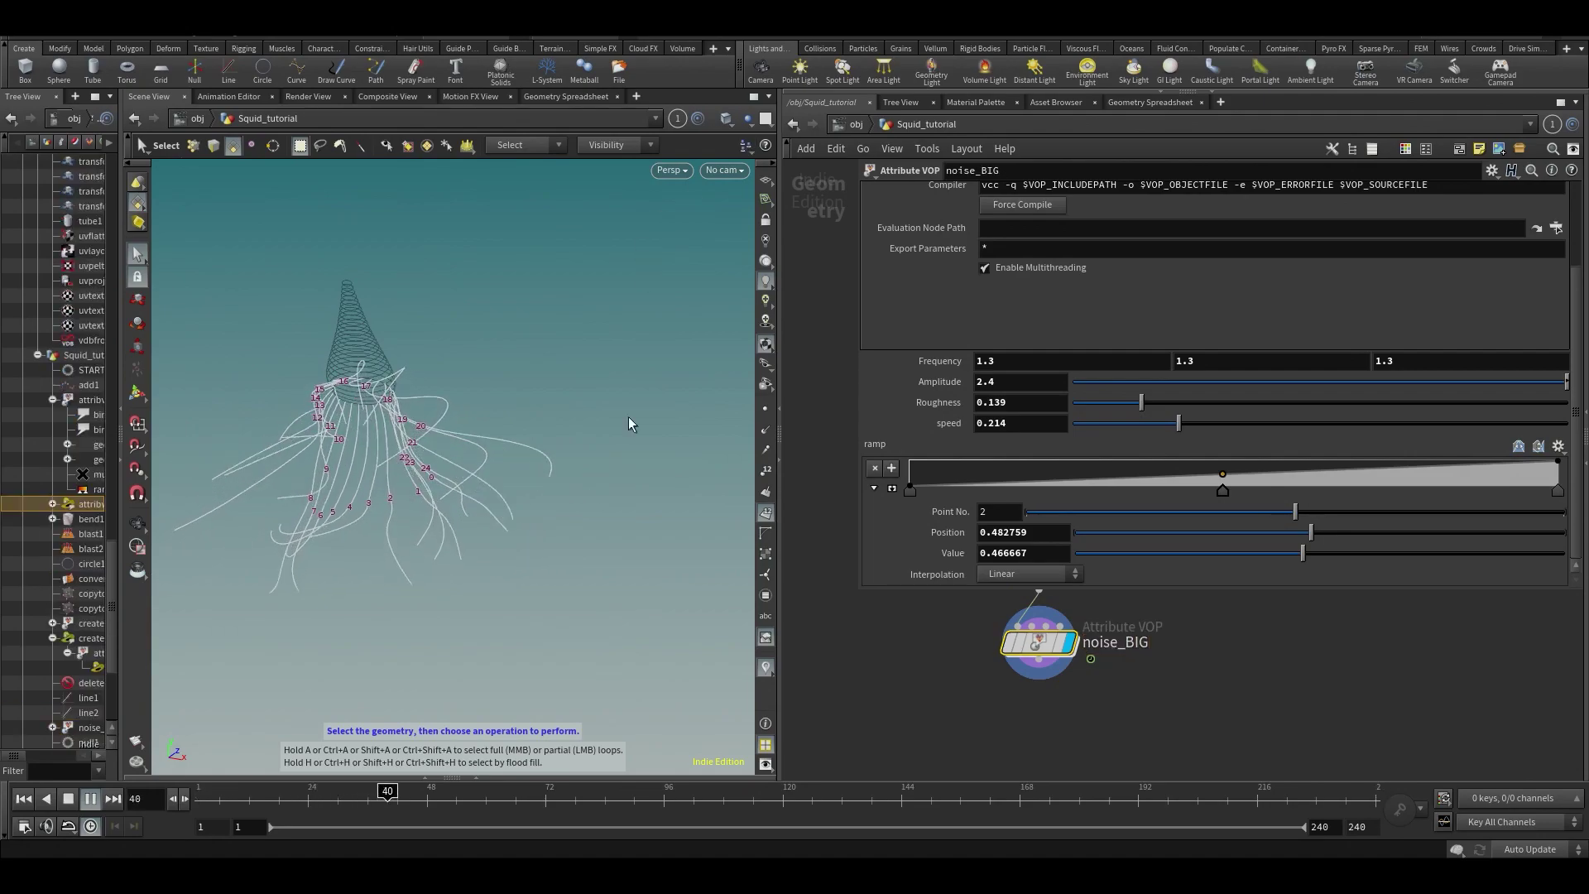
- Turn off the primitive numbers in the viewport and lower noise_BIG's Amplitude to 1.064
key(Escape)
key(s)
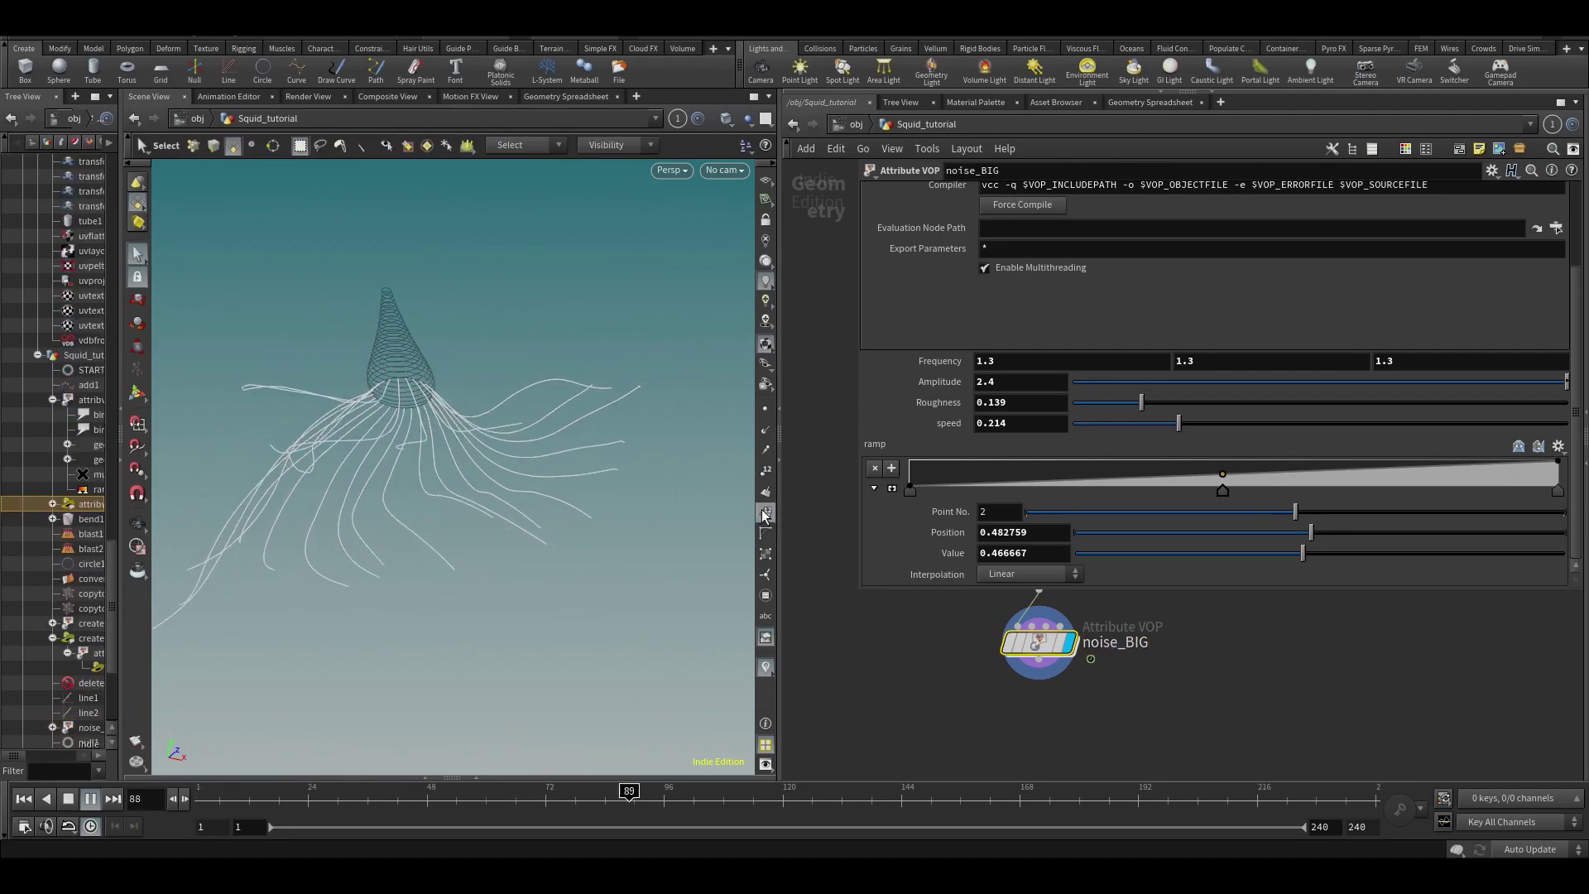
drag(1533, 380, 1461, 386)
middle_drag(1030, 382, 1094, 389)
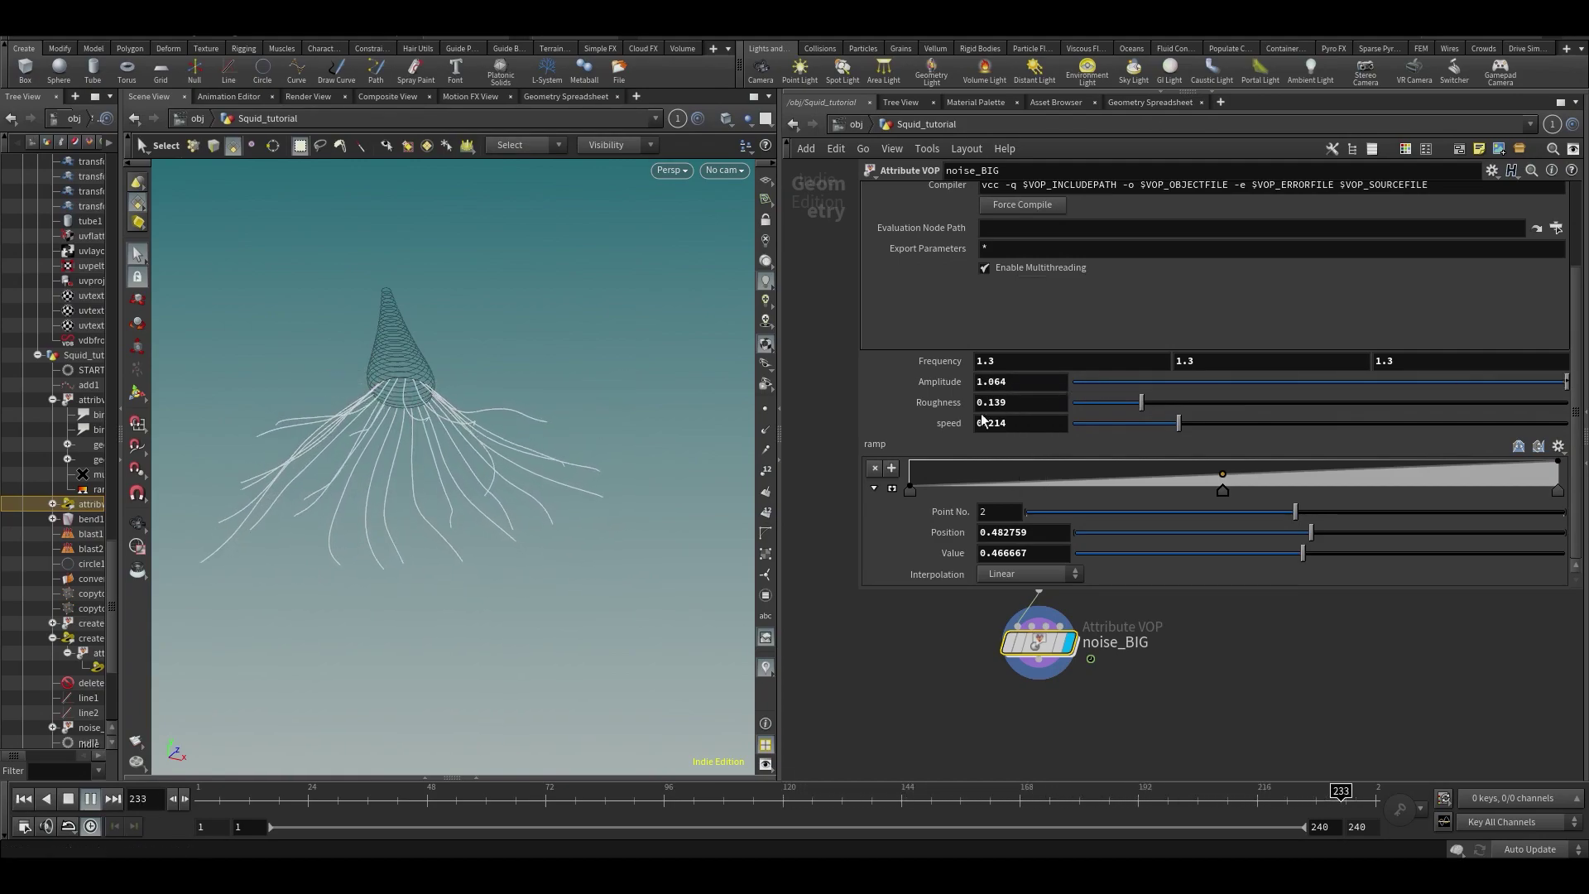
- Set the Y position of Point 0 on the add1 node to 0.22
key(Escape)
middle_drag(1137, 668, 1170, 766)
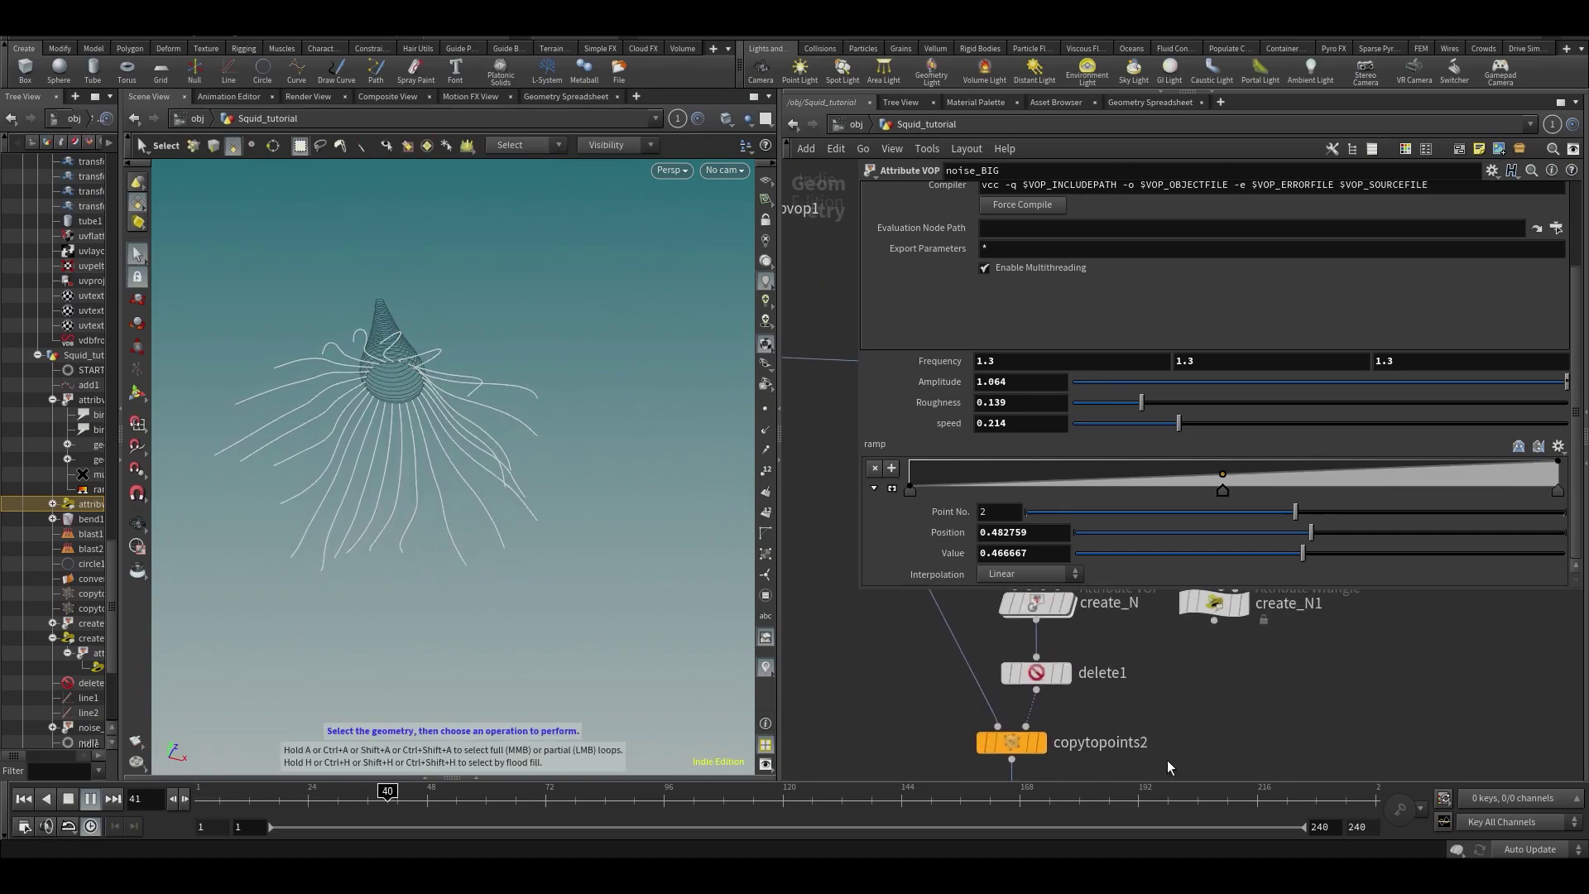
middle_drag(1163, 692, 1181, 837)
click(1183, 657)
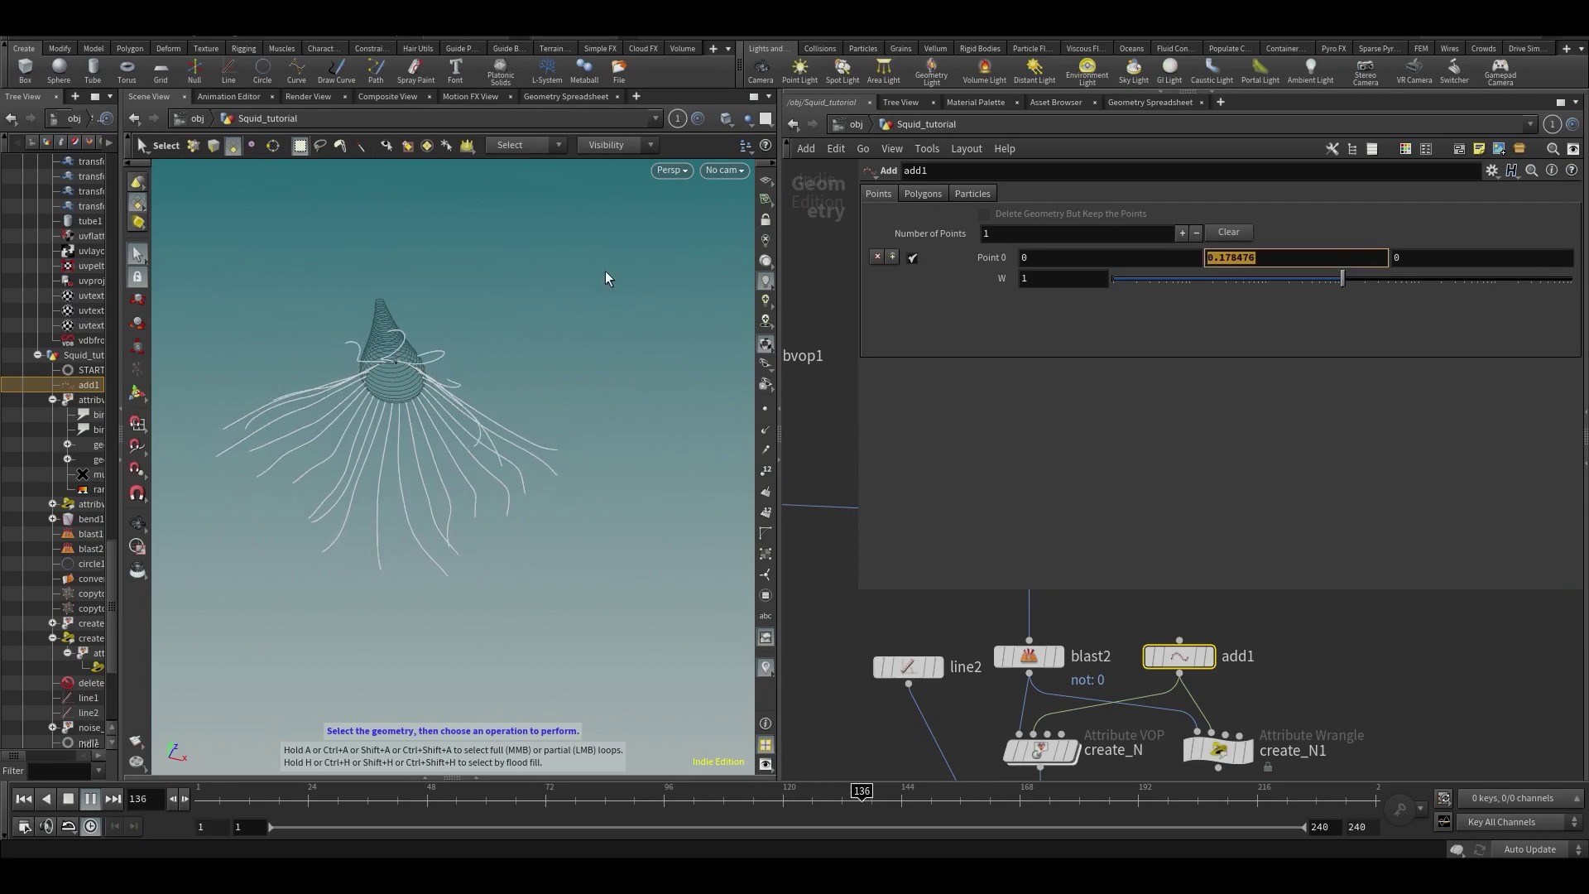
text(.22)
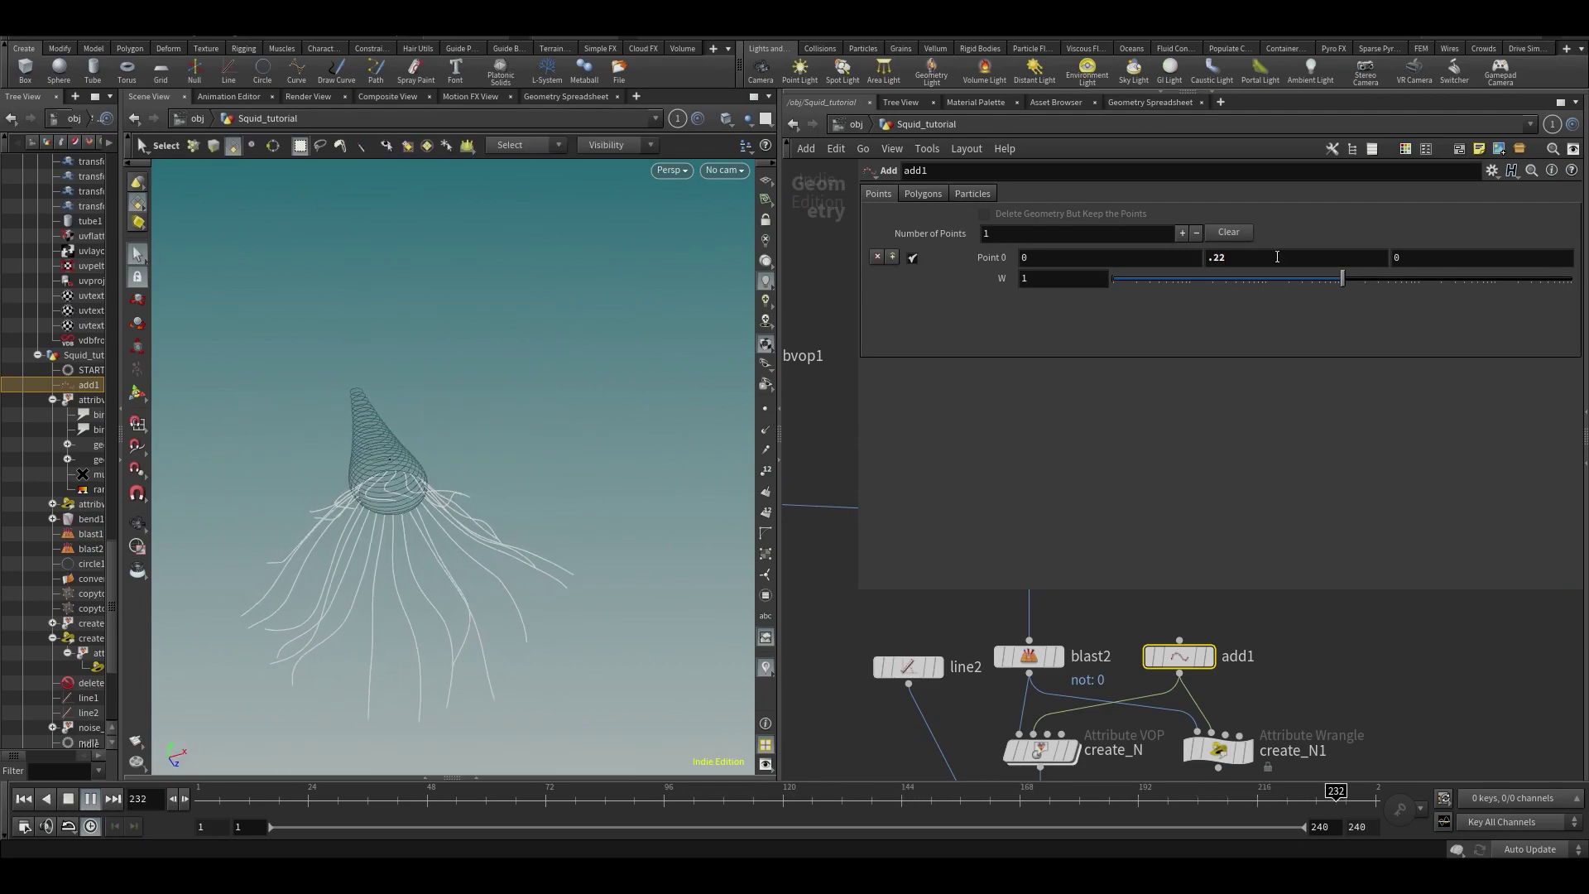
middle_drag(1277, 256, 1180, 340)
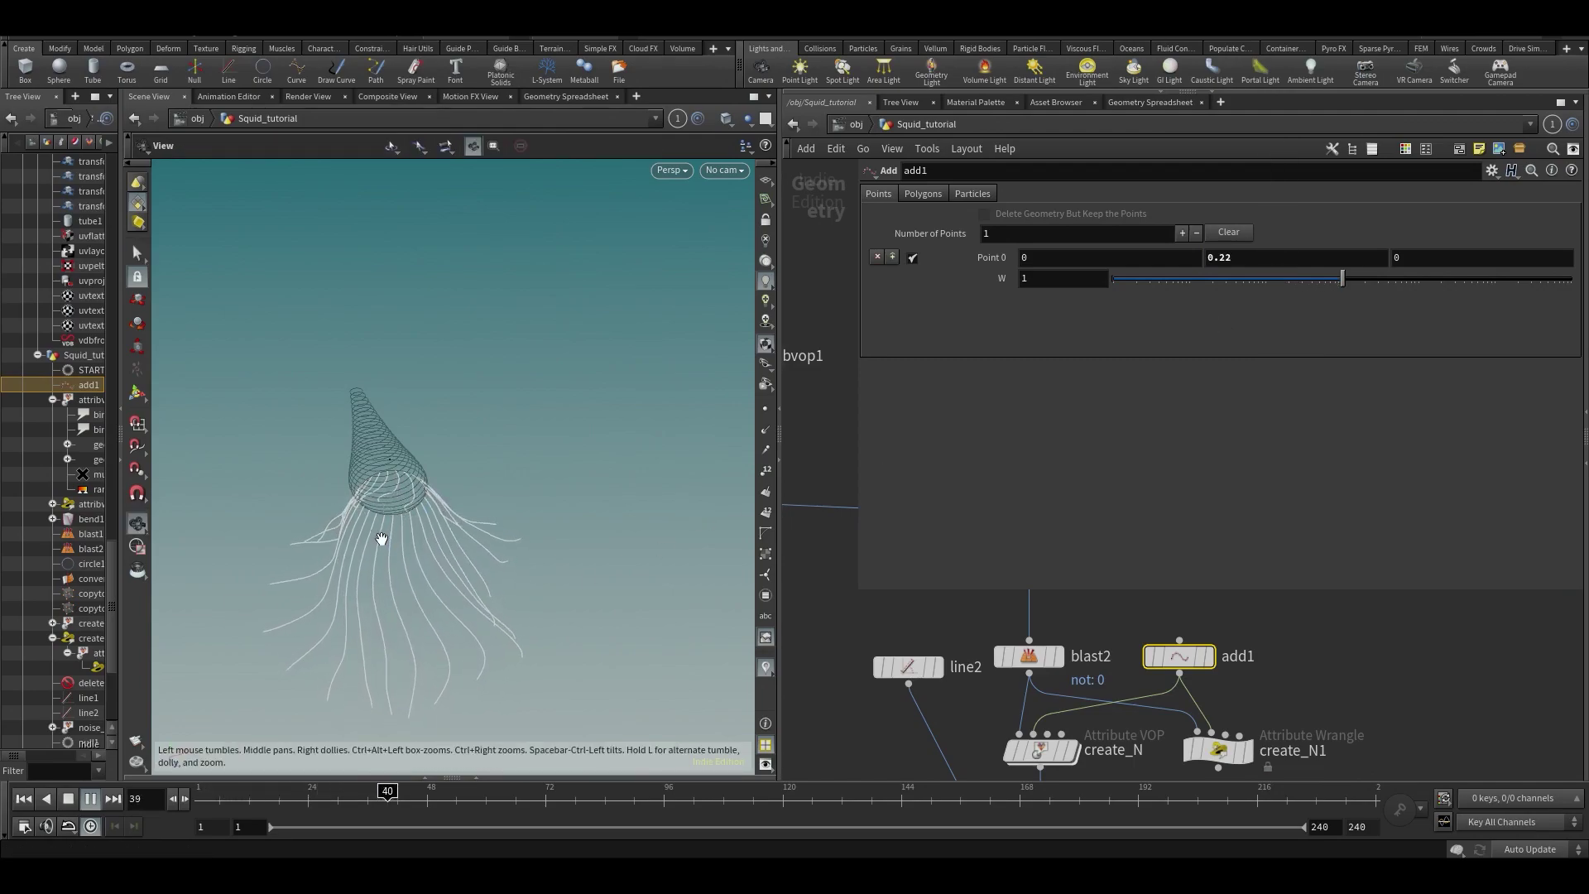
- Reselect noise_BIG and inspect the playing tentacle animation up close from different angles
middle_drag(1480, 635, 1534, 473)
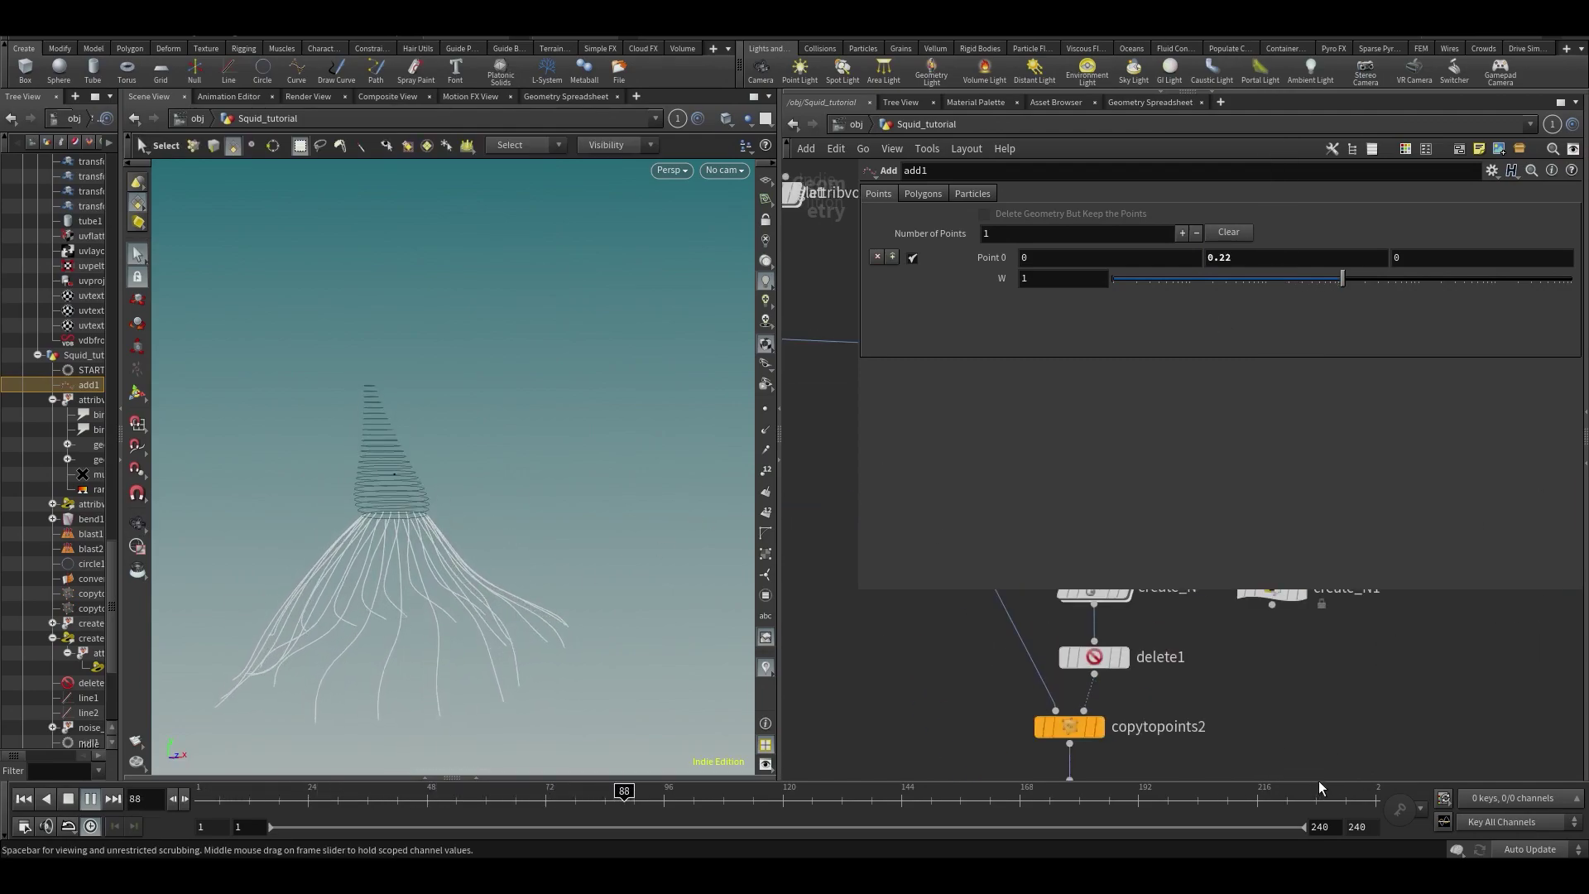
middle_drag(1261, 739, 1241, 610)
middle_drag(1211, 709, 1202, 651)
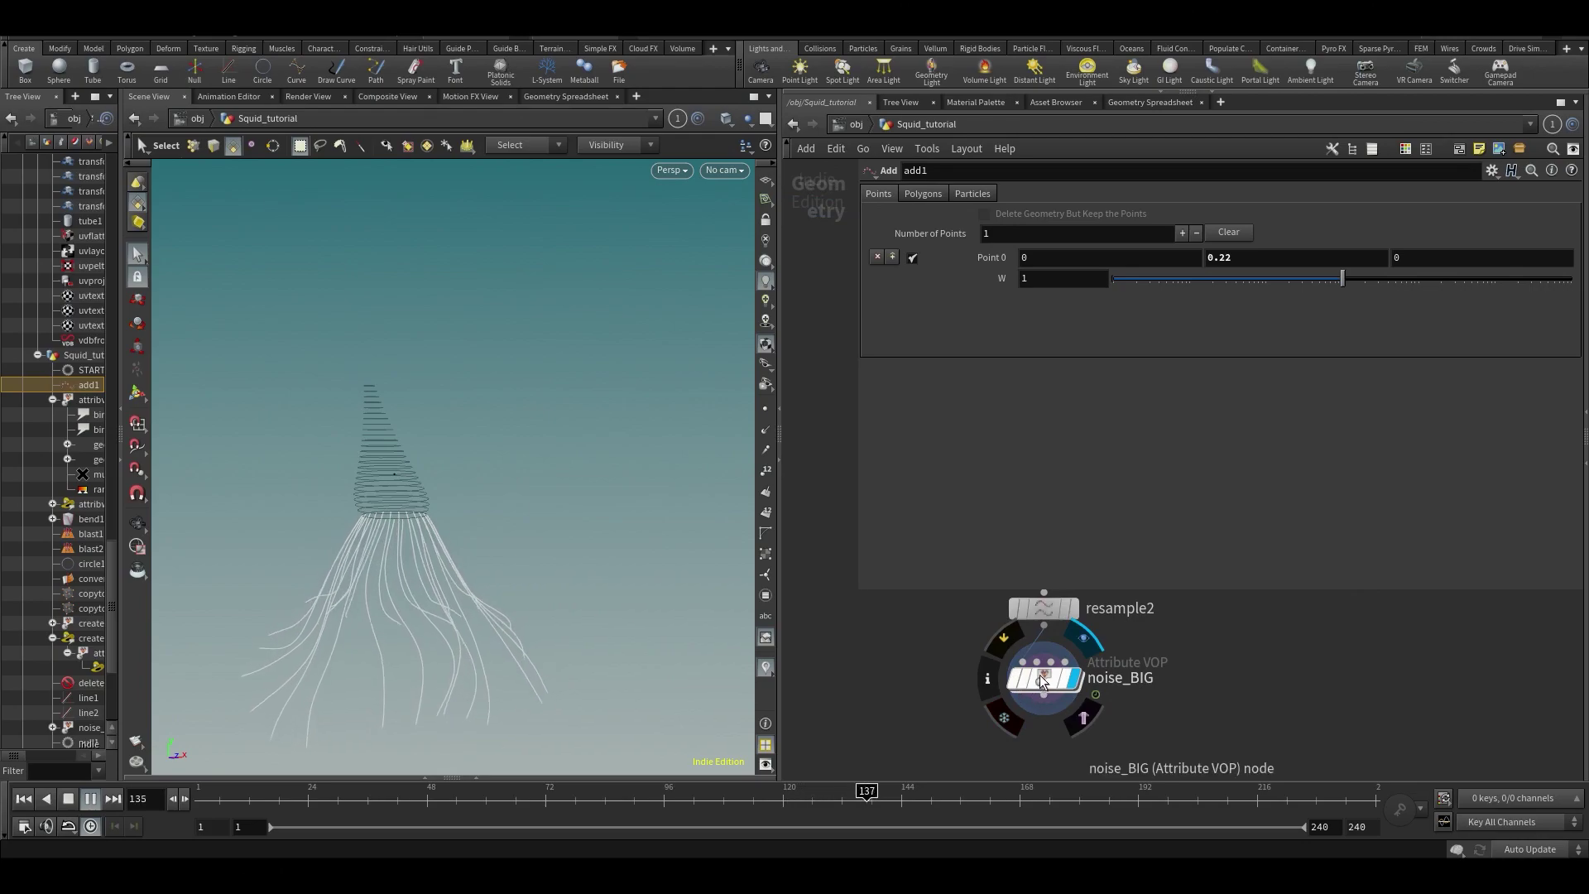
click(1041, 681)
key(Escape)
scroll(322, 520, up, 4)
middle_drag(315, 522, 400, 390)
scroll(438, 410, up, 1)
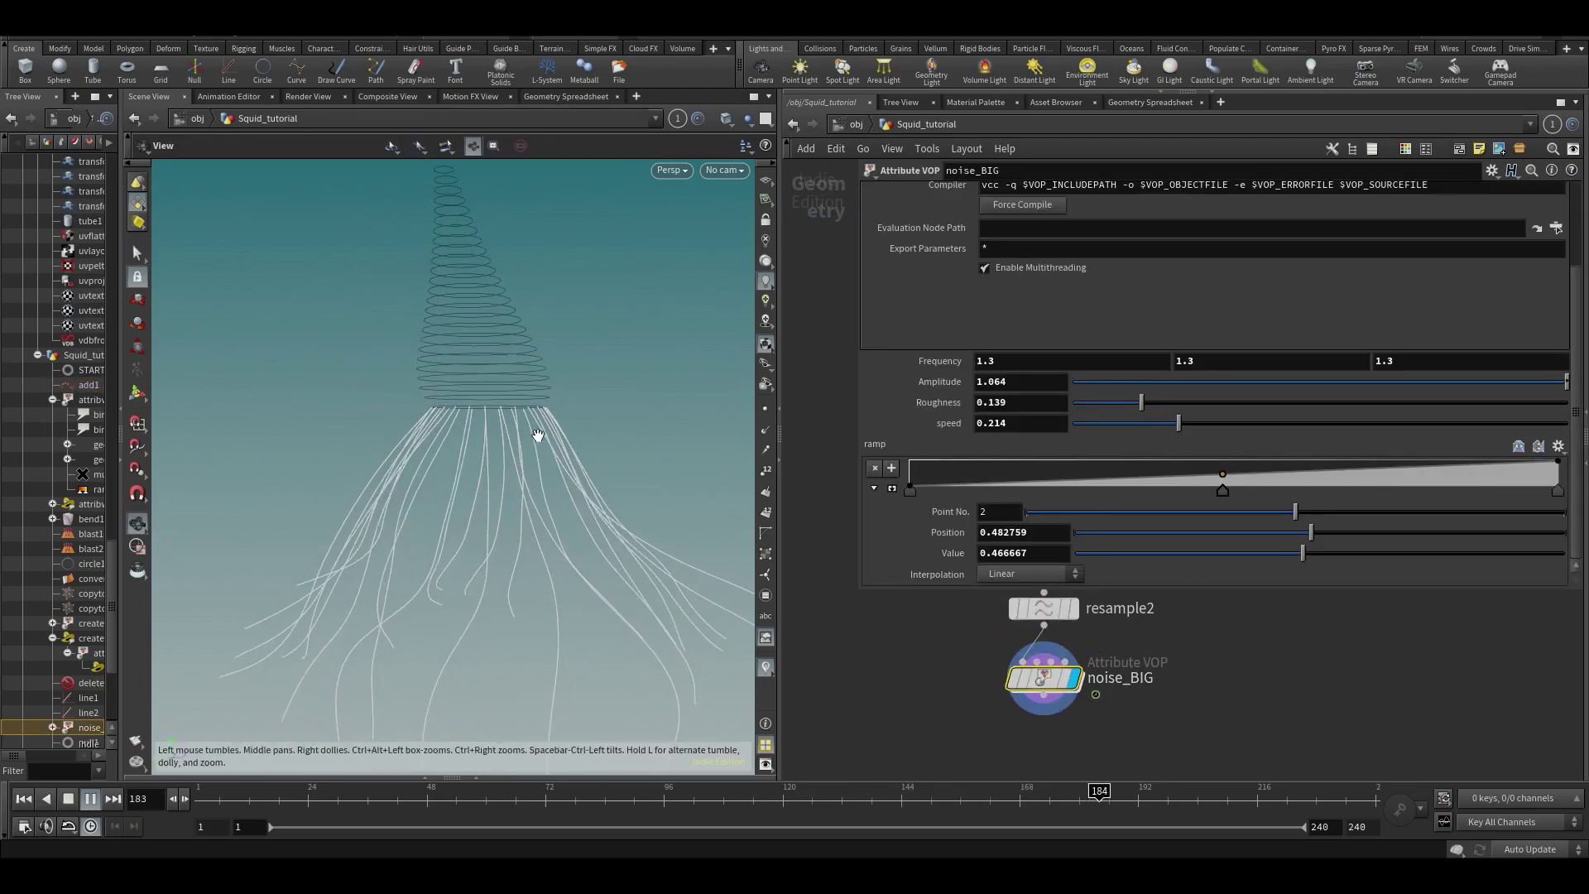
drag(538, 434, 389, 460)
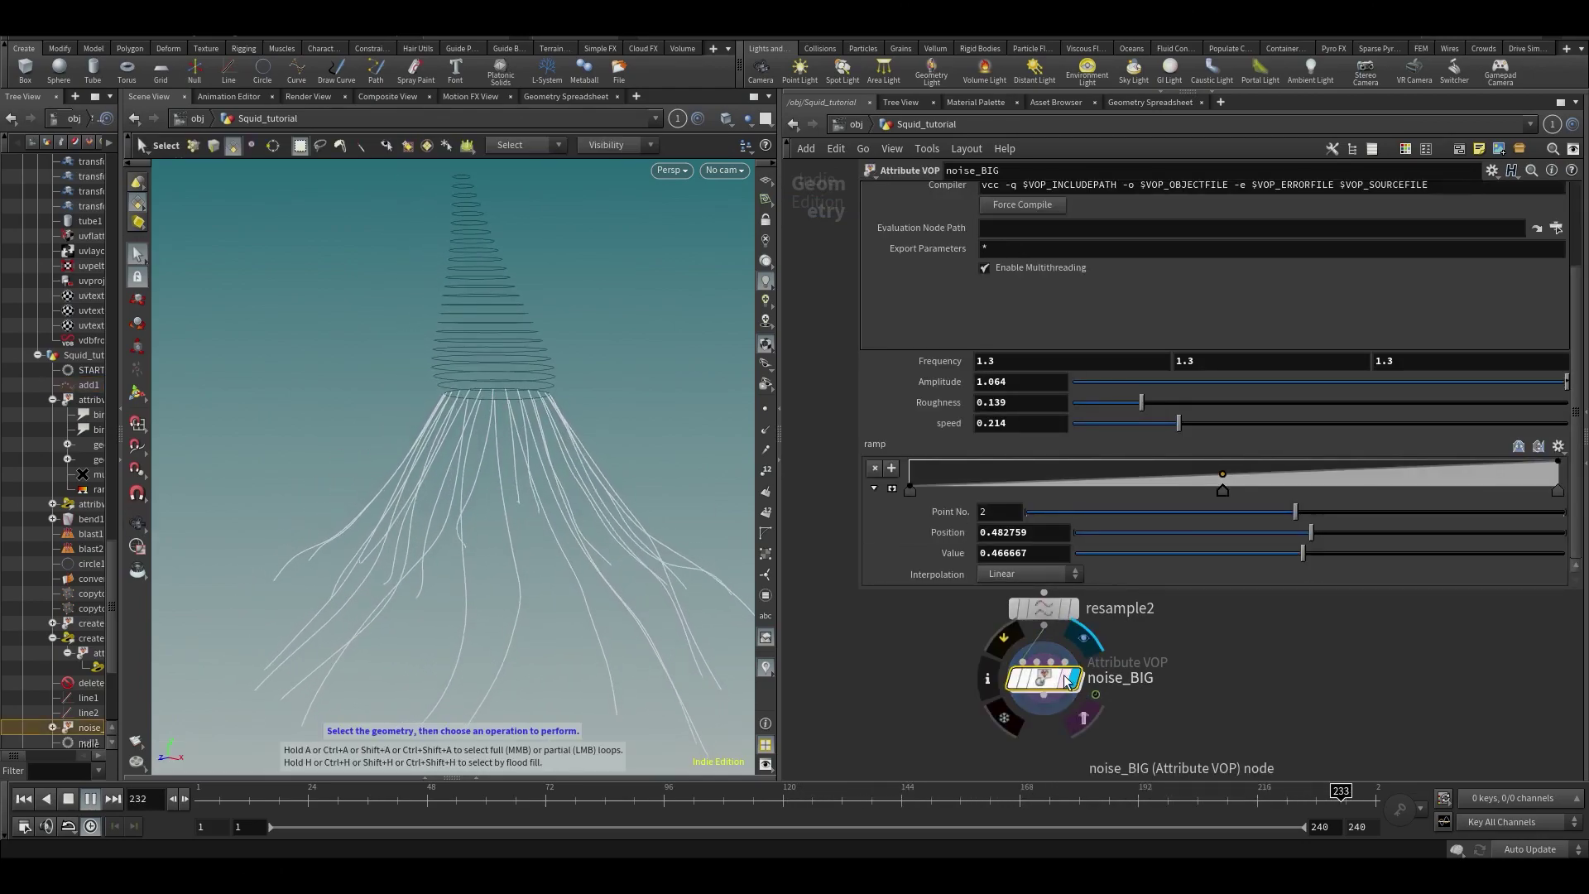
- Duplicate noise_BIG and wire the displayed copy directly after the original node
key(ctrl+c)
key(ctrl+v)
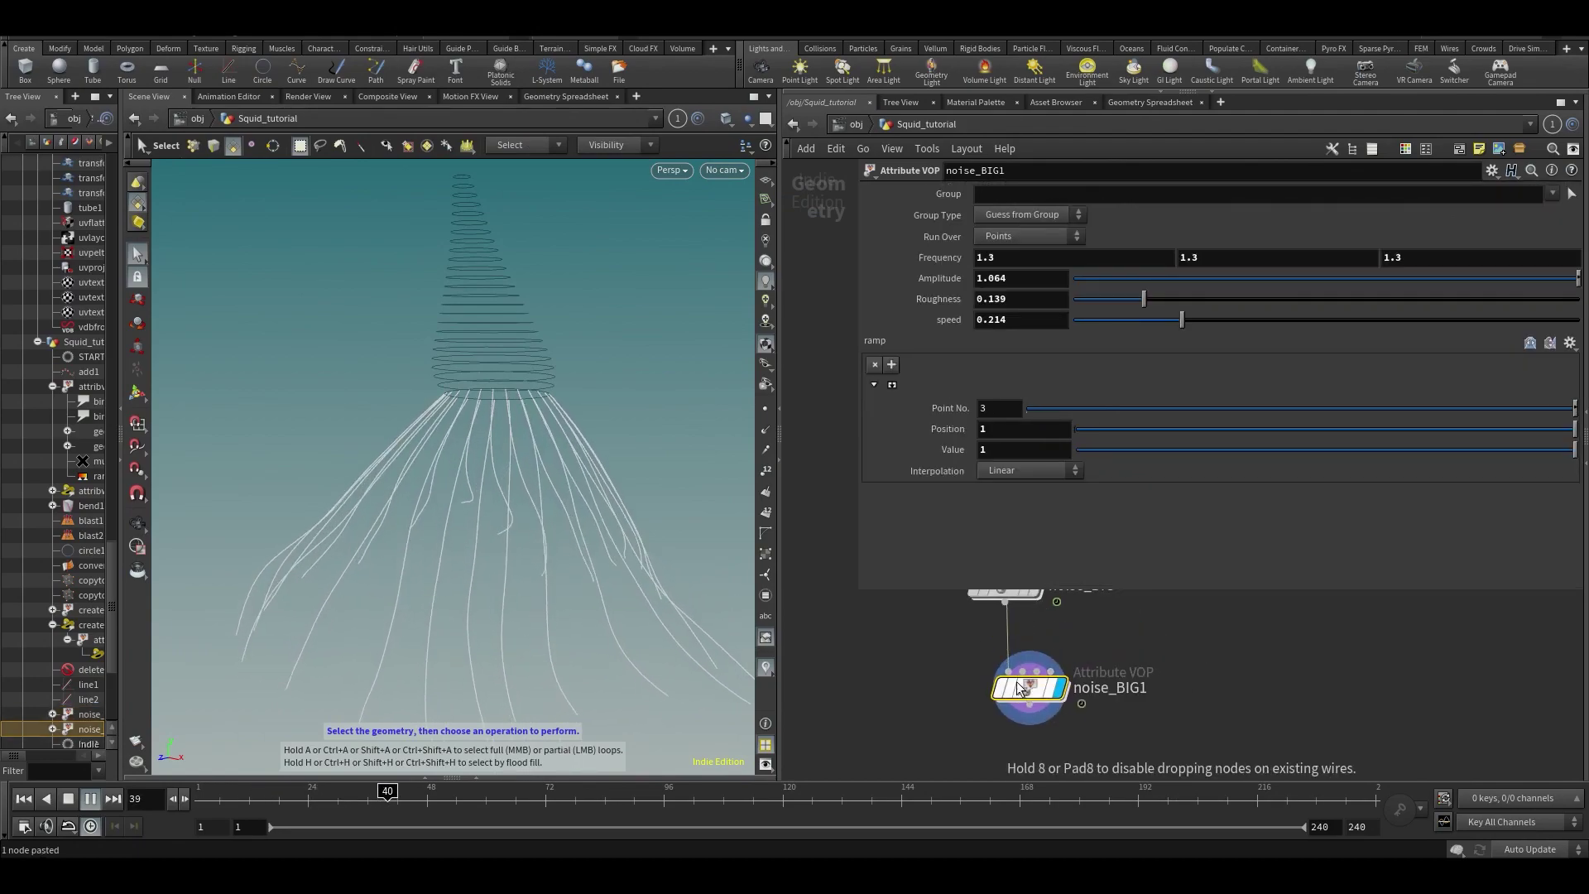
click(1020, 689)
click(1005, 598)
click(1008, 671)
drag(1026, 688, 1001, 688)
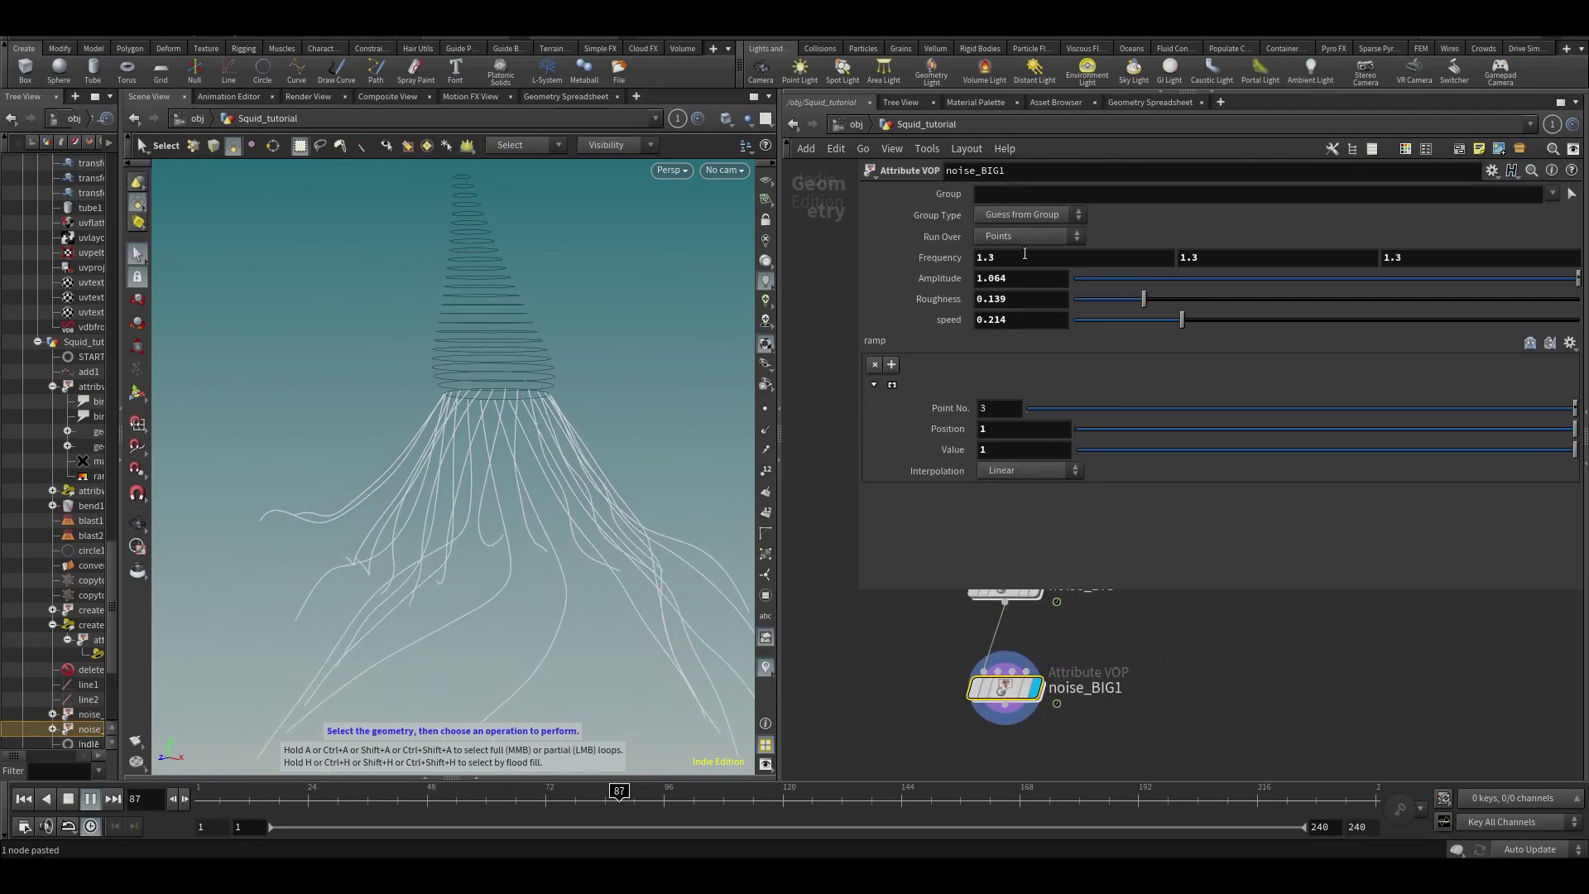
- On noise_BIG1, set Frequency to 3.2 on all axes, Amplitude to 0.462, Roughness to 0.228 and speed to 0.275
middle_drag(928, 261, 1081, 262)
click(1444, 278)
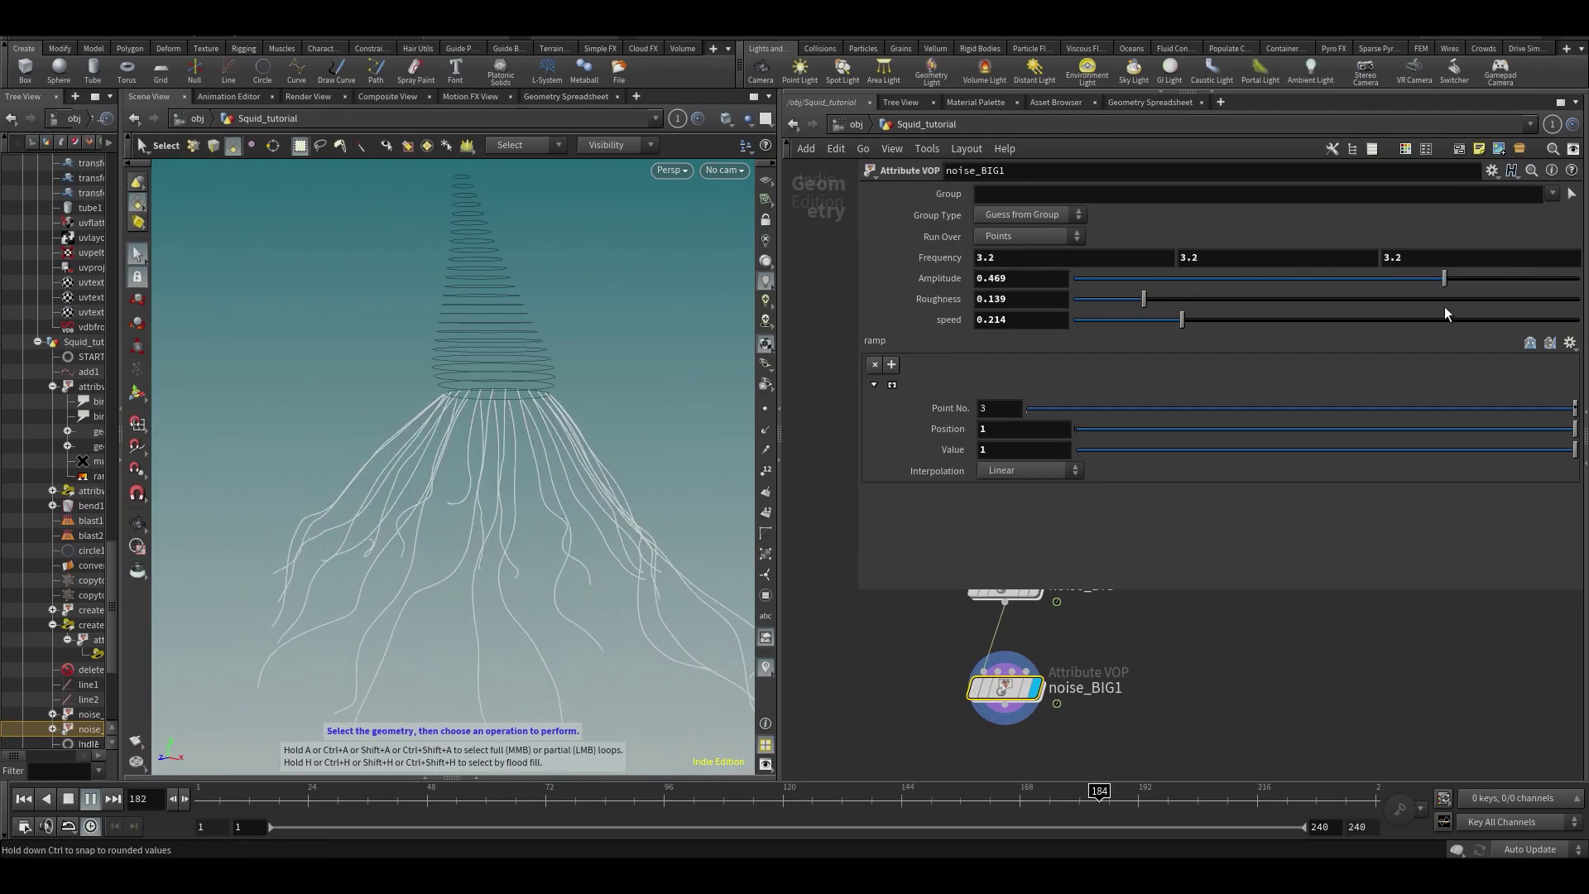
drag(1444, 307, 1442, 310)
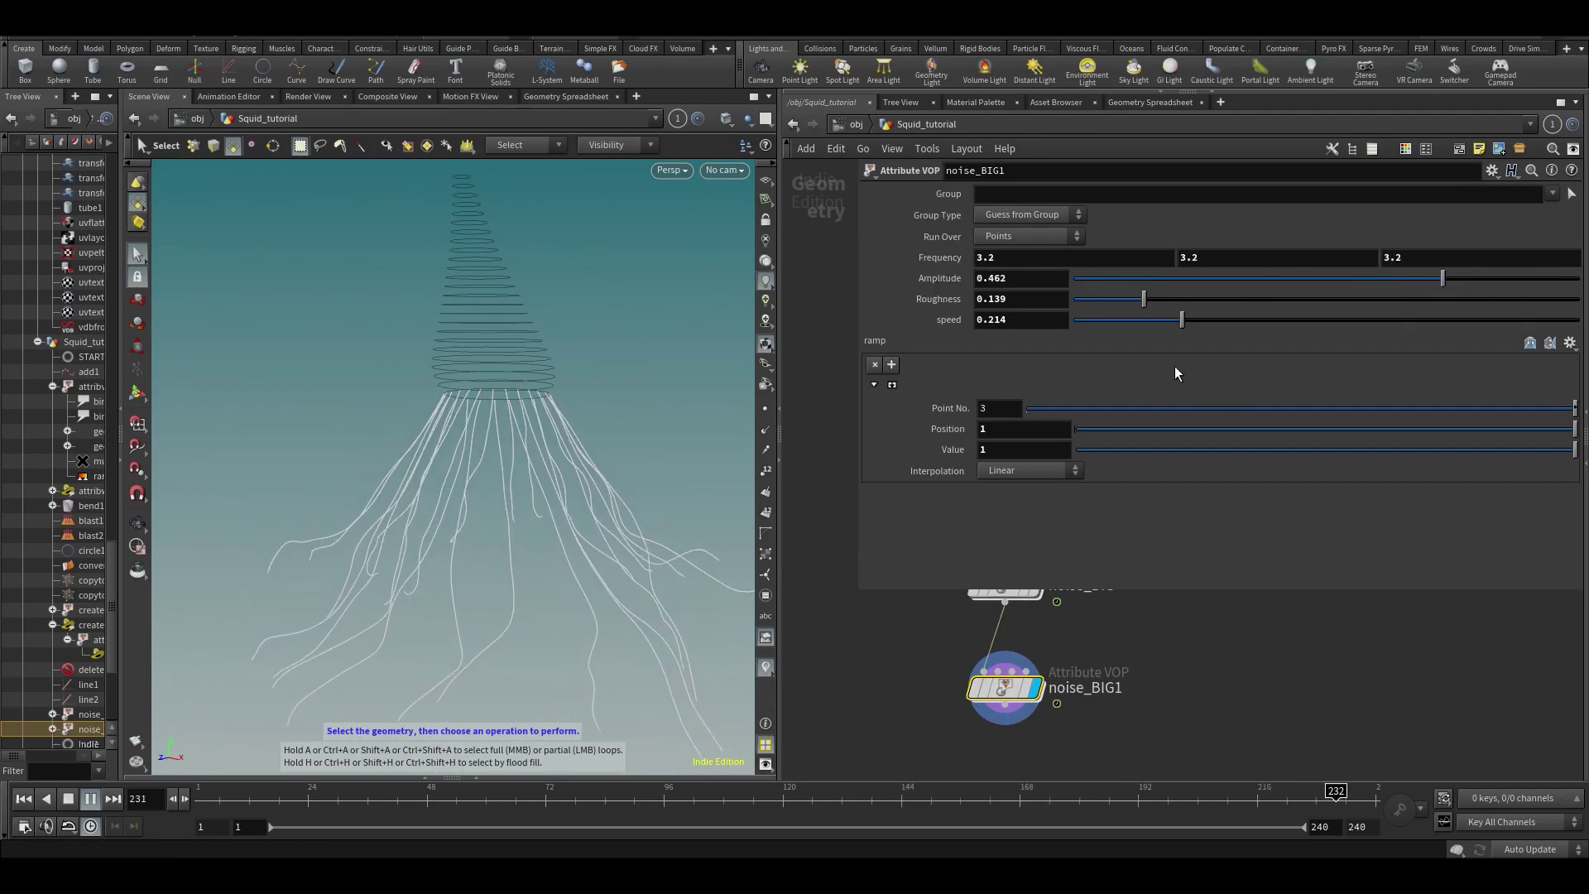
mouse_move(1182, 320)
mouse_down()
mouse_move(1251, 328)
mouse_move(1159, 298)
mouse_move(1188, 297)
mouse_up()
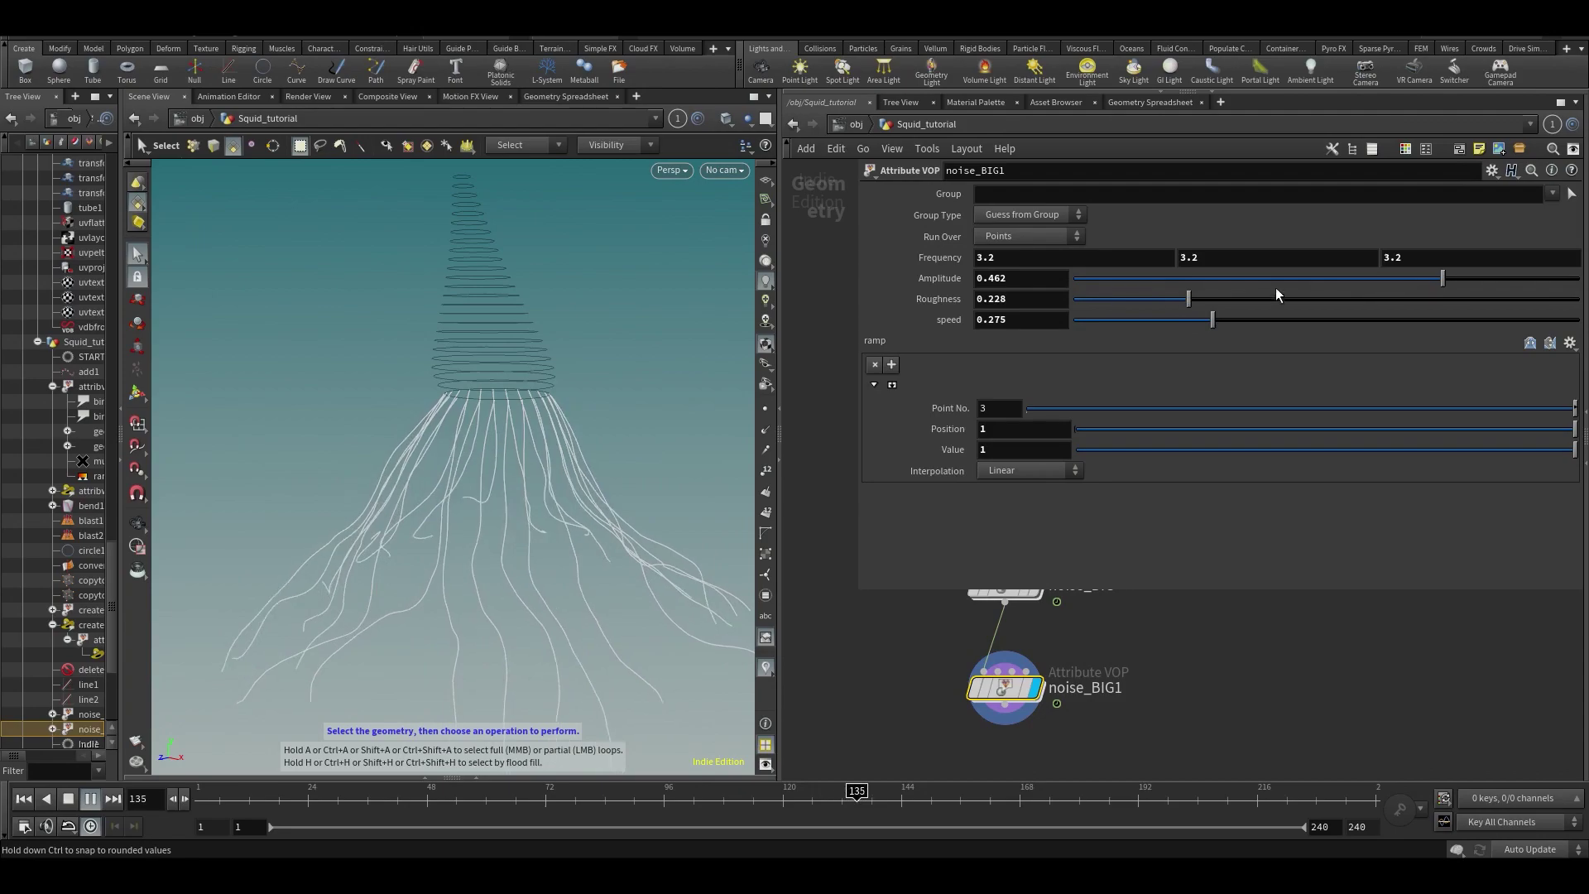
alt+drag(528, 446, 429, 436)
key(s)
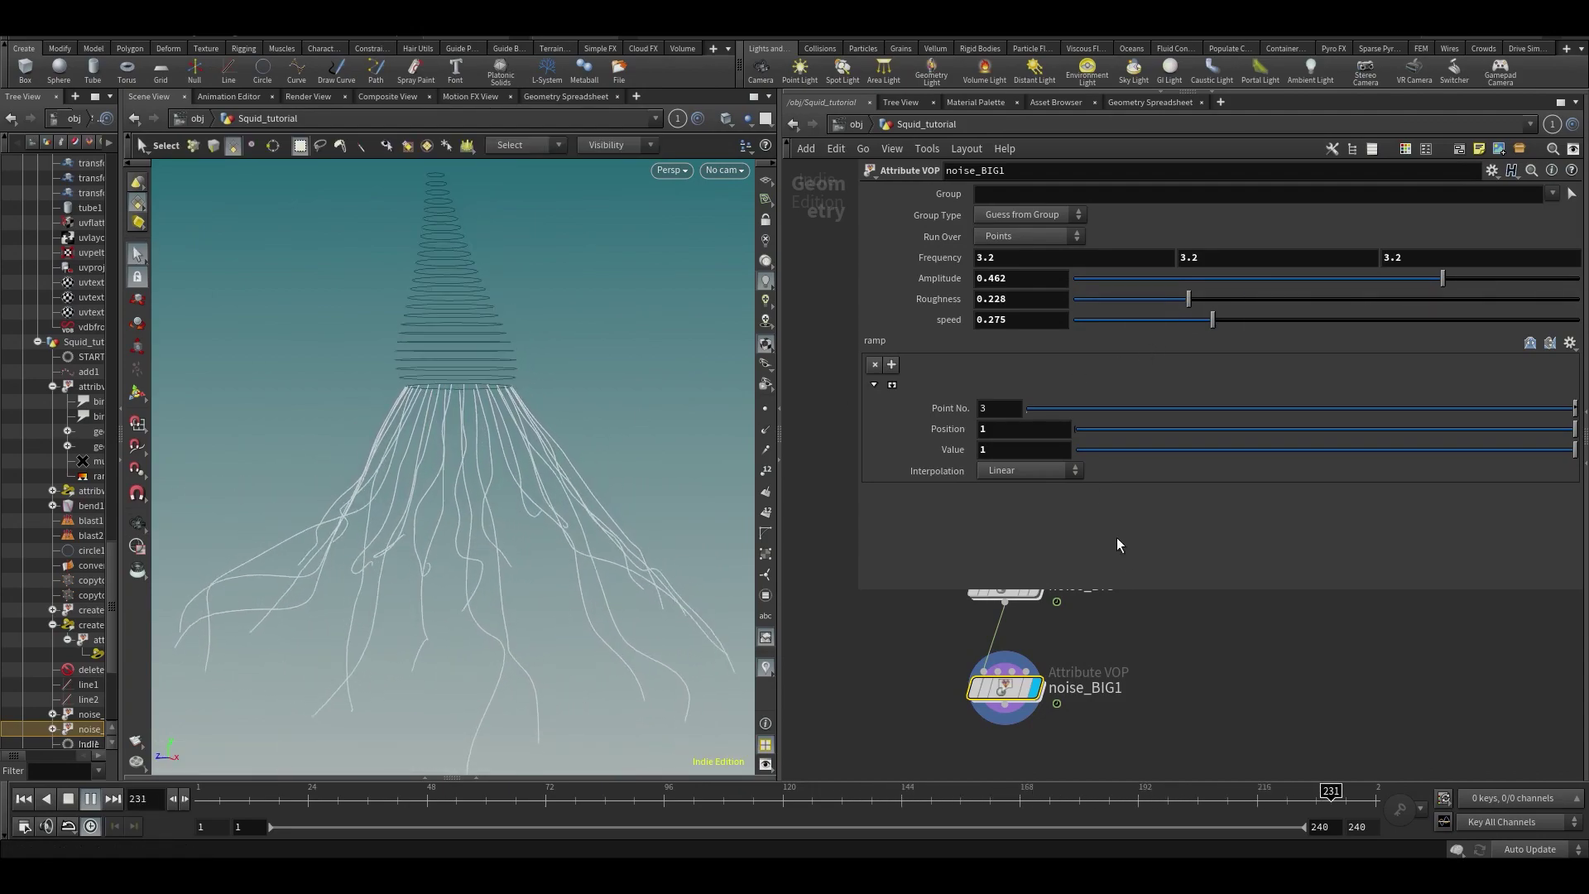
- Try an Amplitude of 1.564 on noise_BIG and view the moving tentacles from several angles
click(1007, 623)
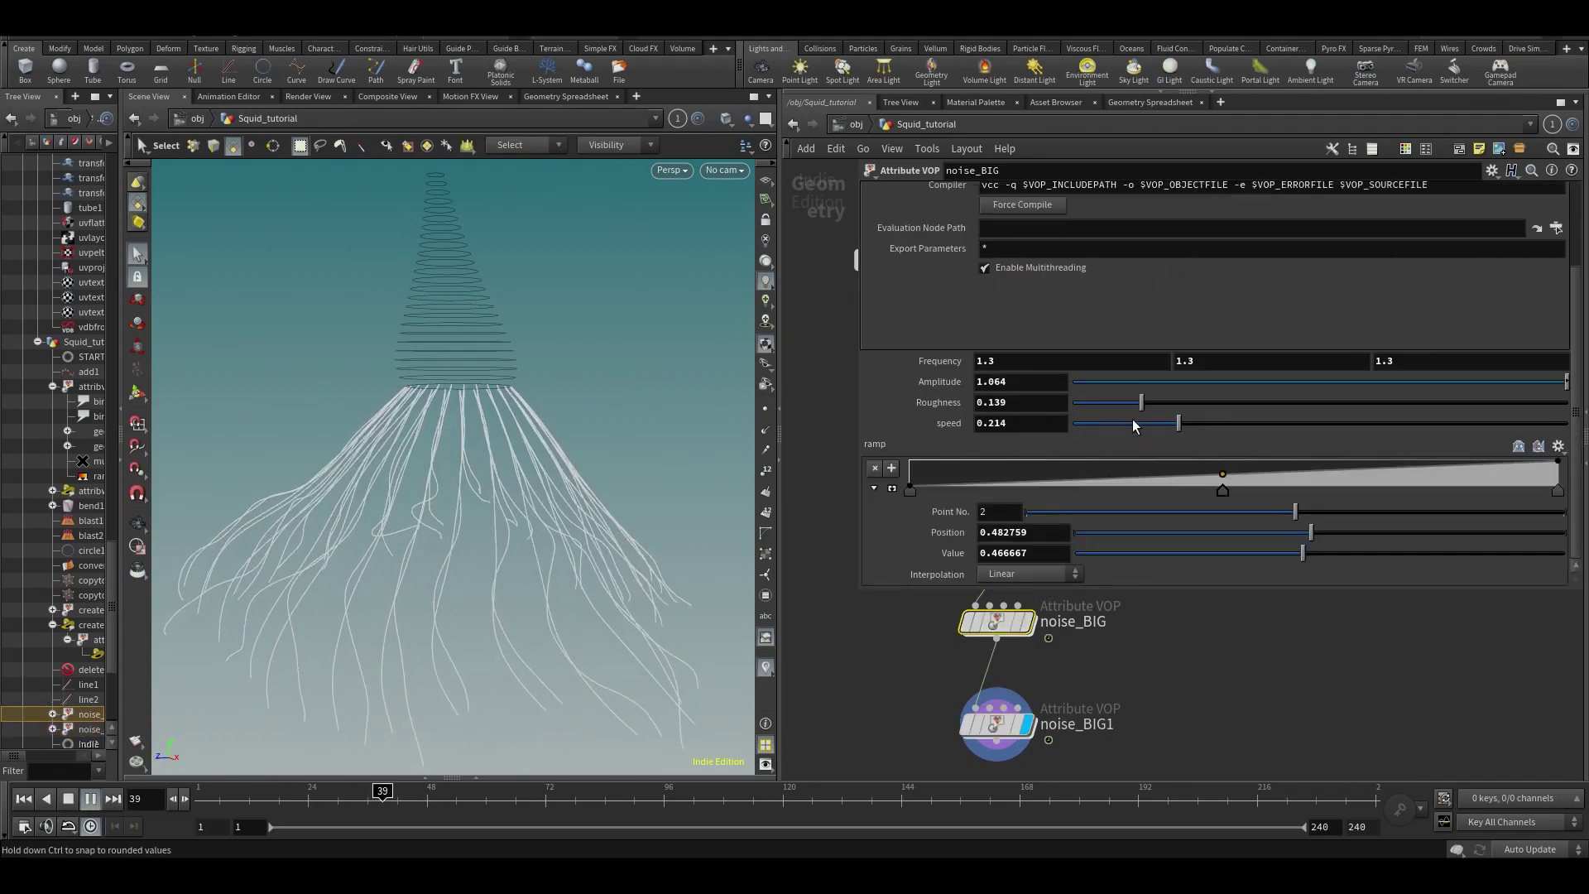
middle_drag(1044, 381, 1095, 377)
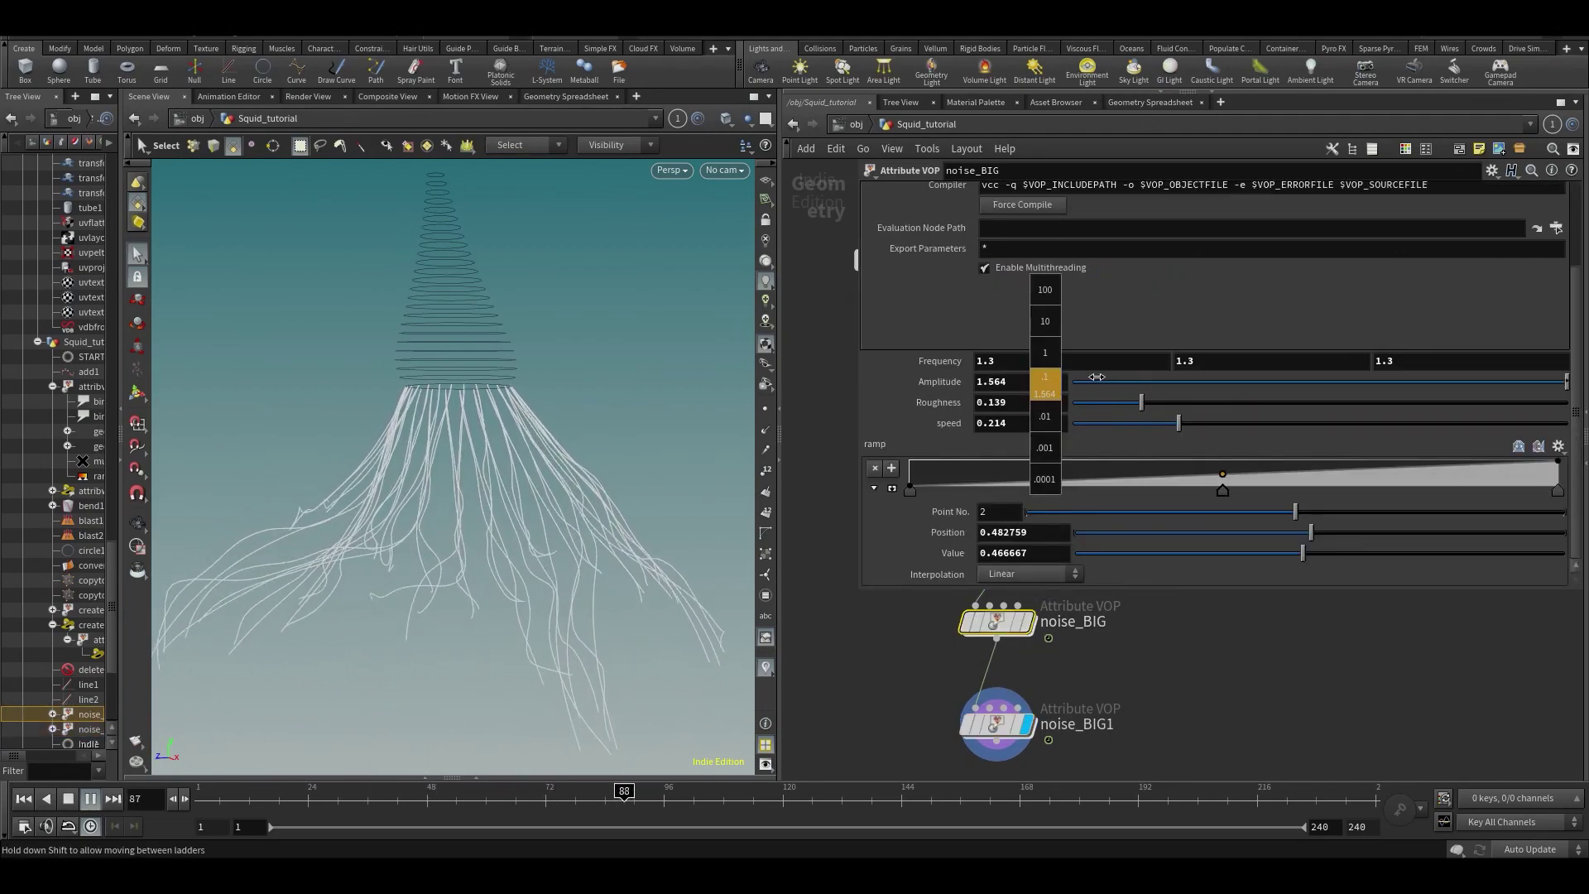
alt+drag(386, 516, 613, 500)
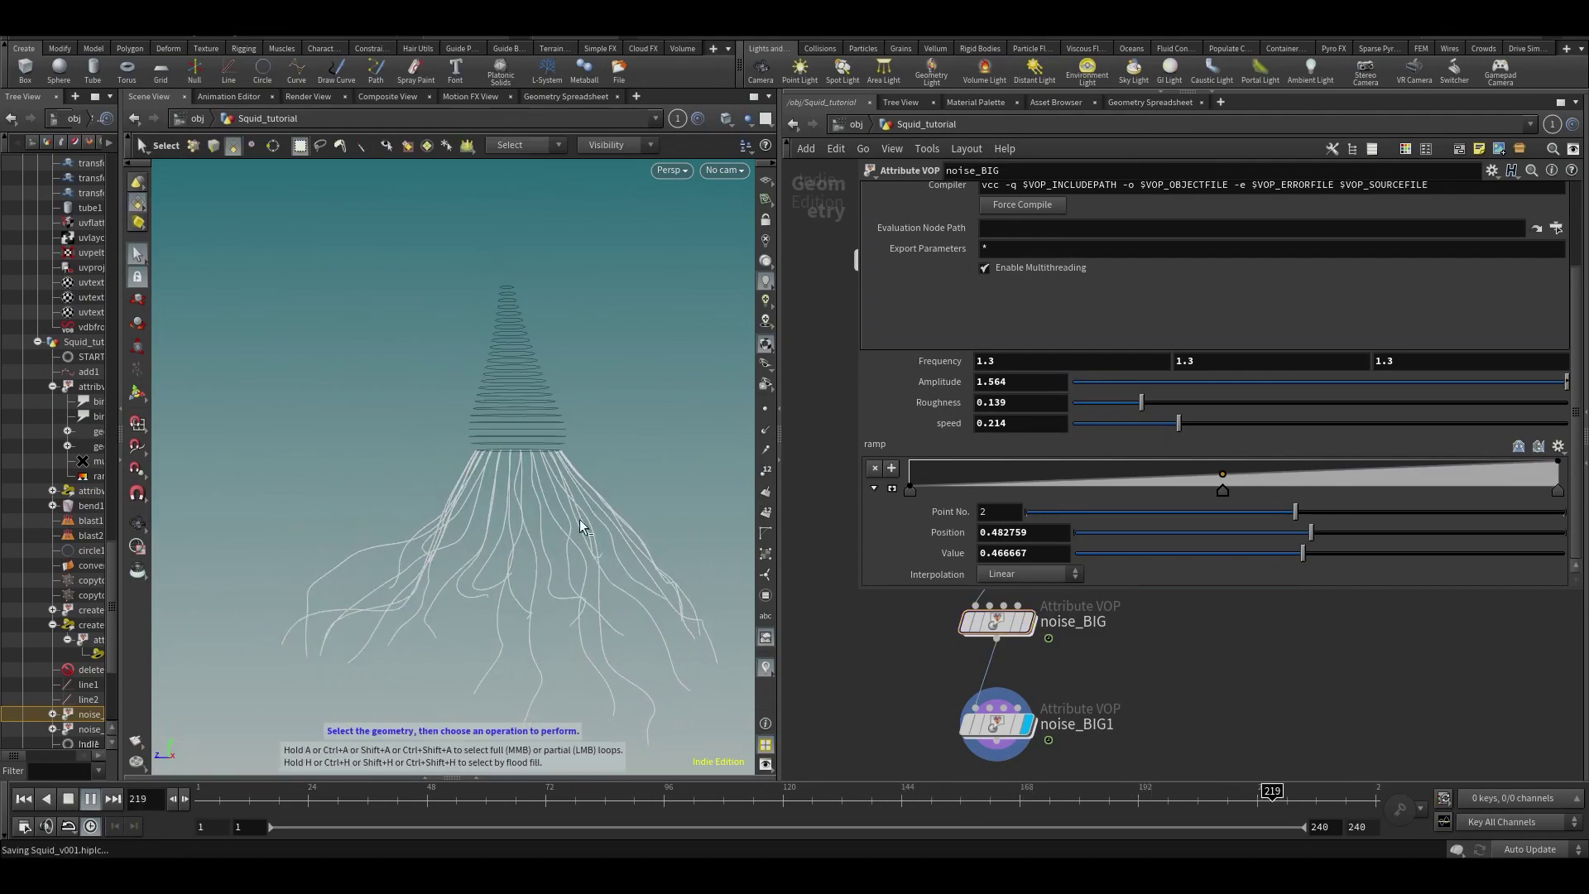
key(Escape)
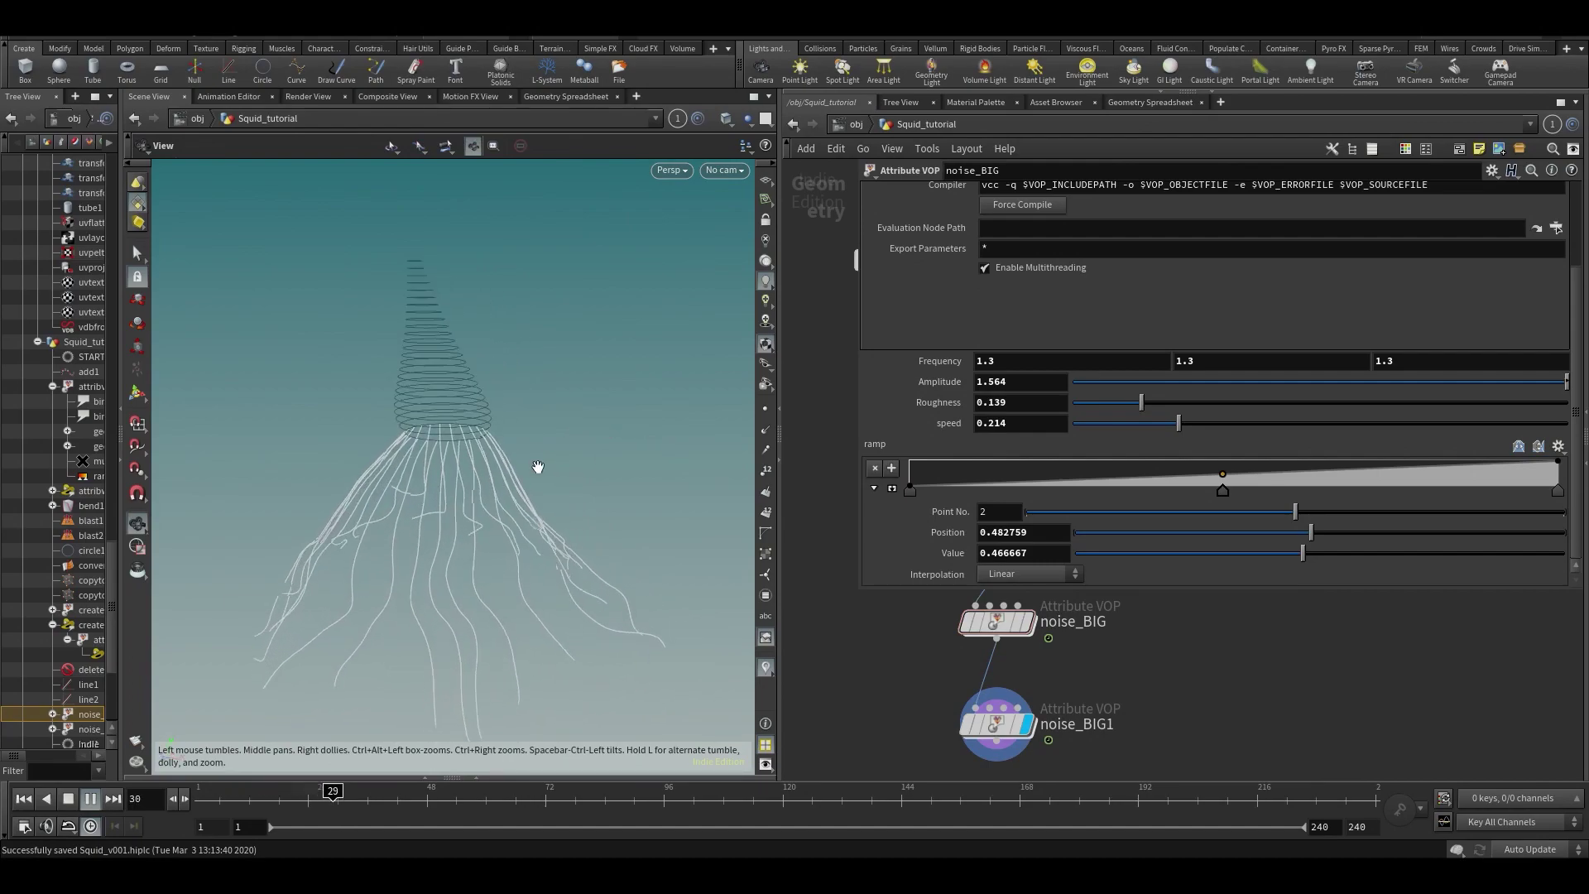
alt+drag(329, 487, 488, 464)
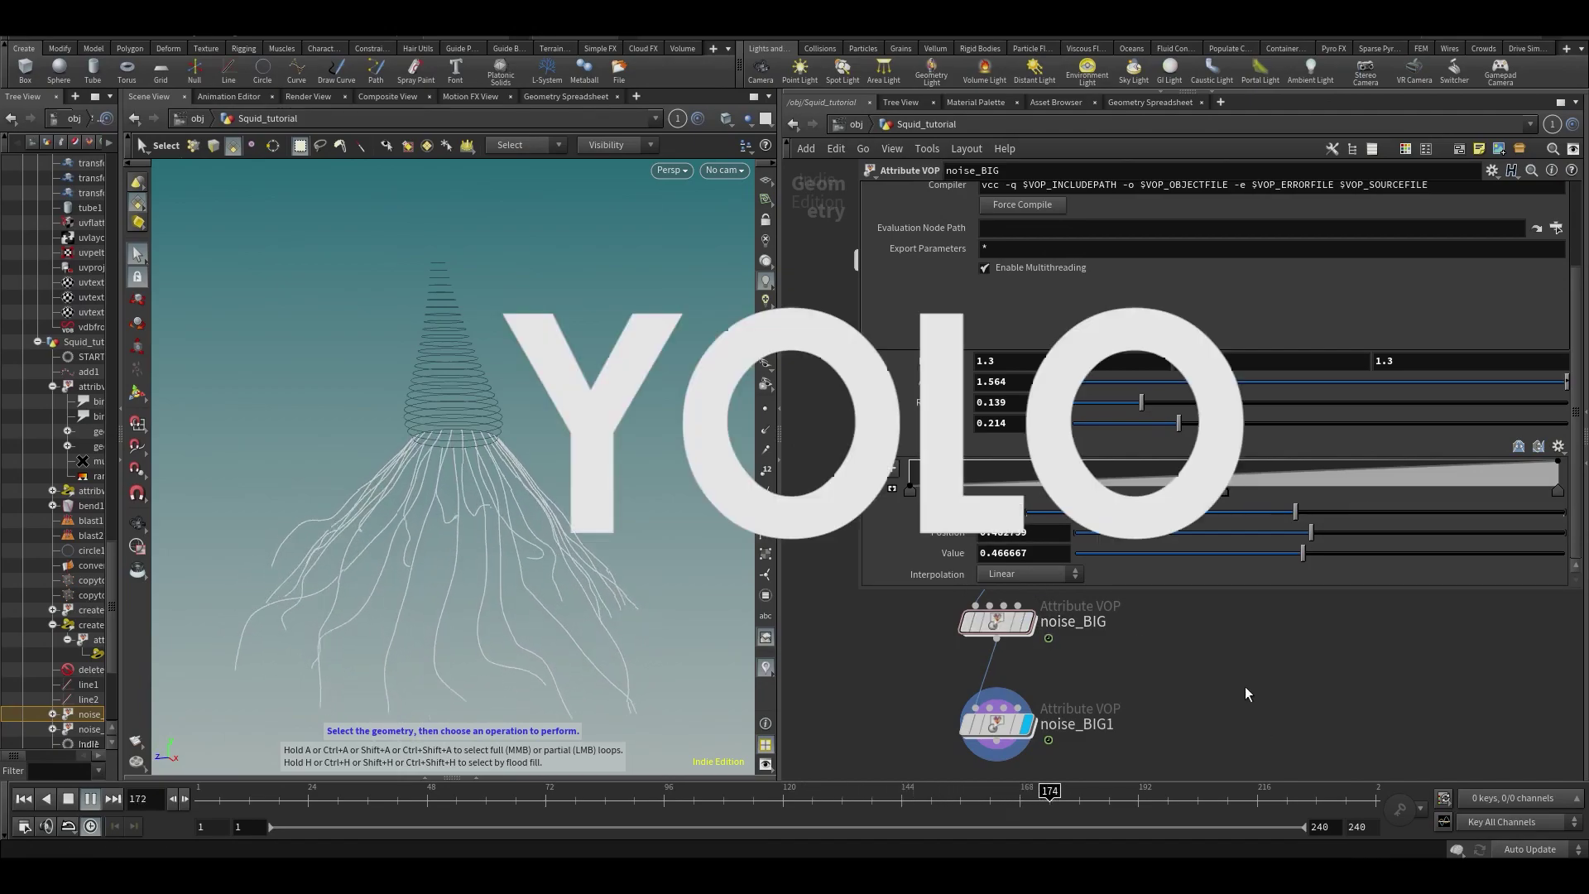
- Widen the second network pane showing SQUID and bring its NOISE2 and resample1 nodes into view
middle_drag(1226, 684, 1282, 614)
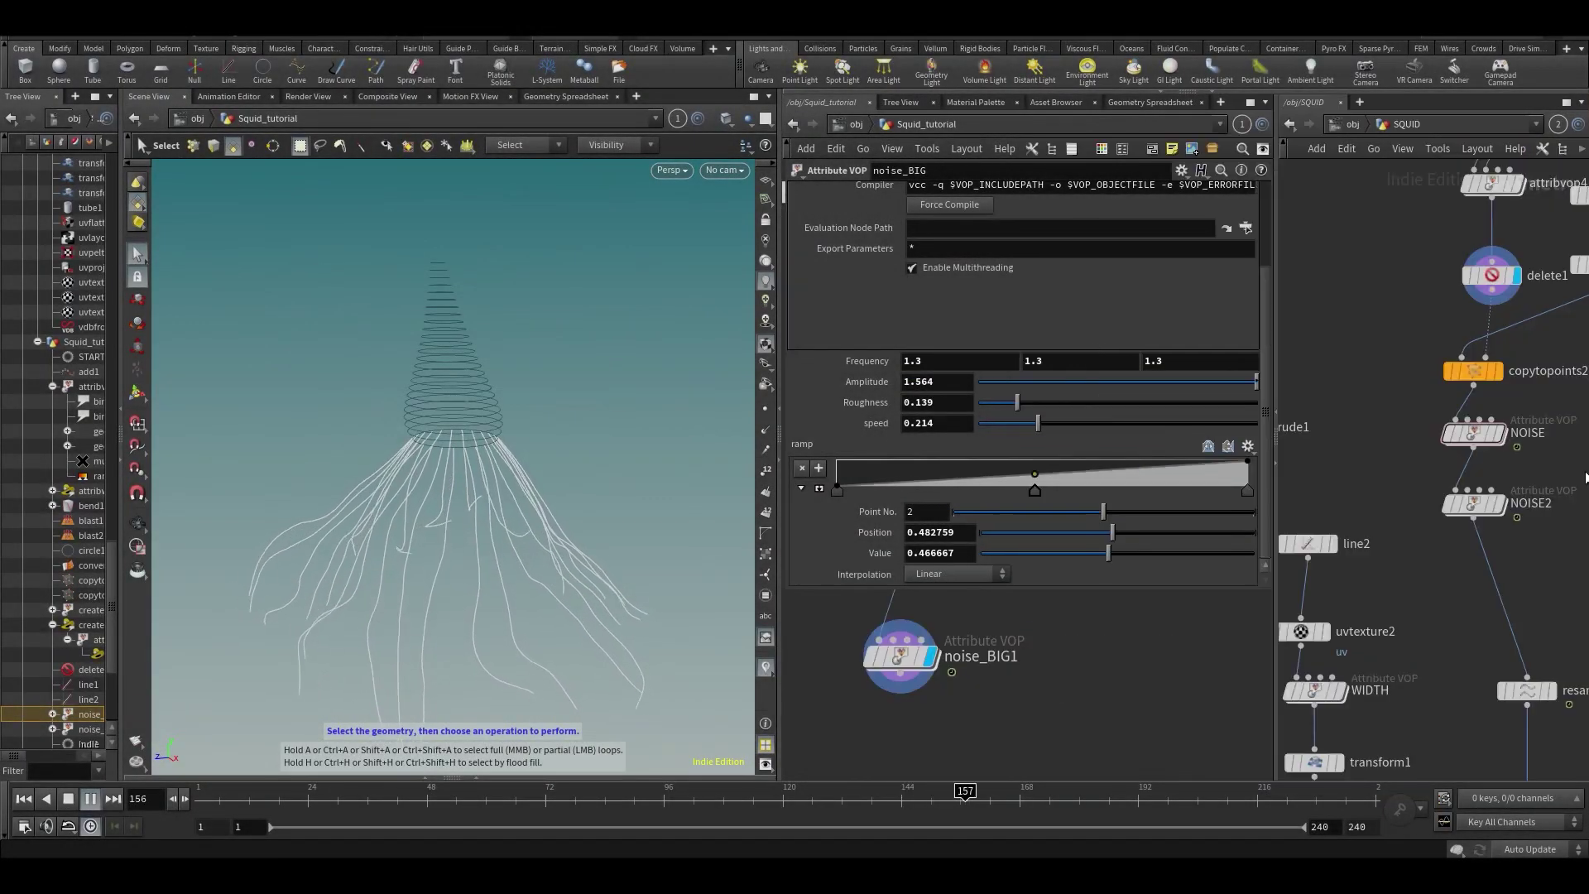
scroll(1411, 500, down, 2)
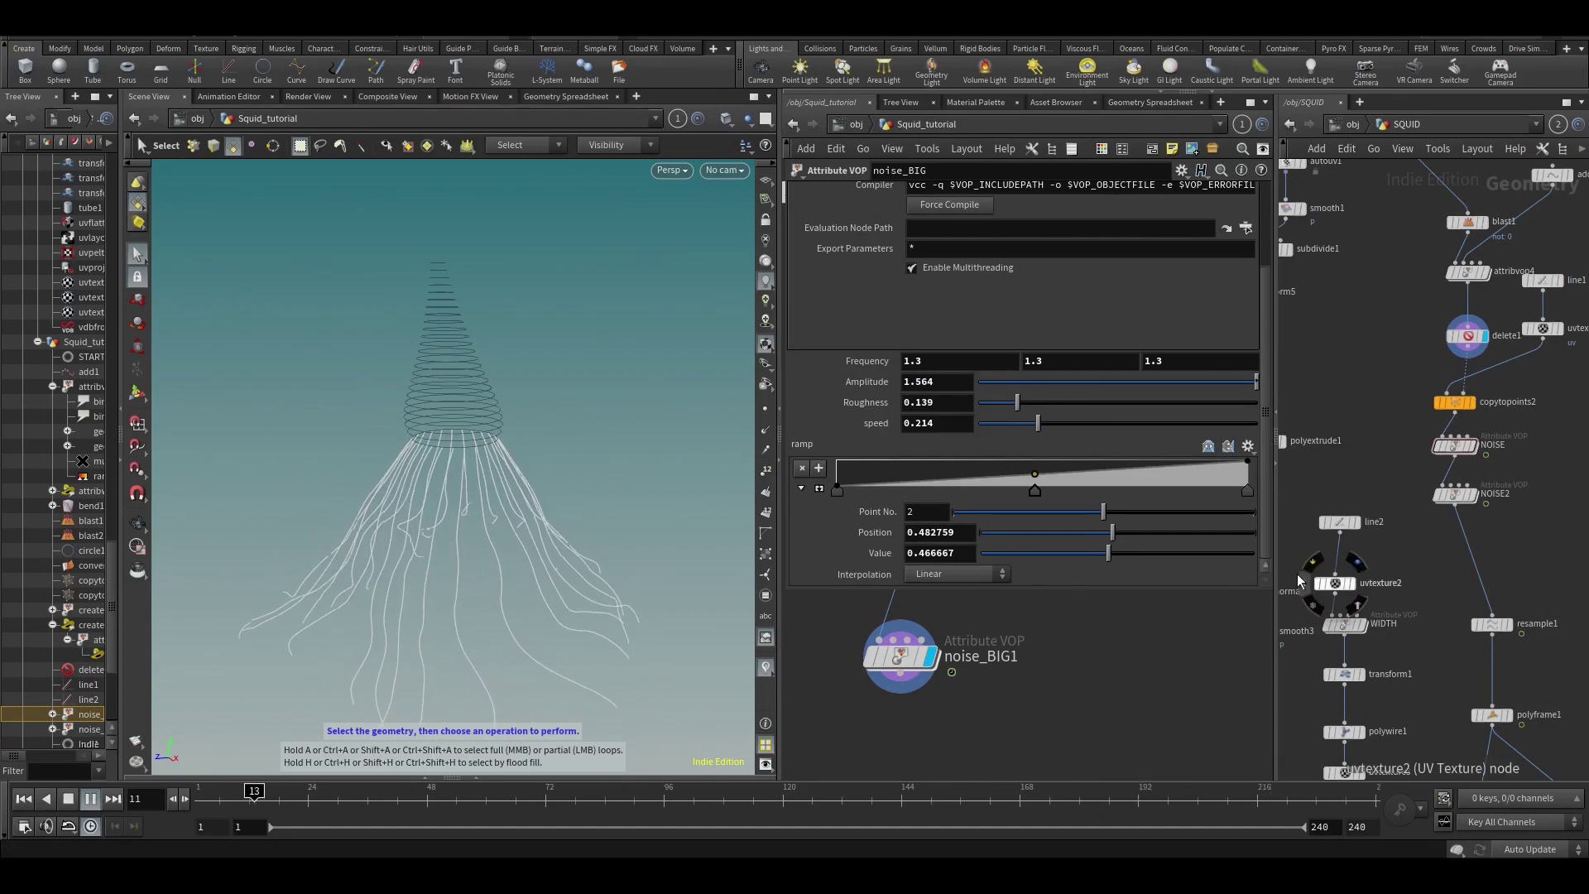
drag(1275, 488, 1188, 493)
middle_drag(1559, 596, 1471, 545)
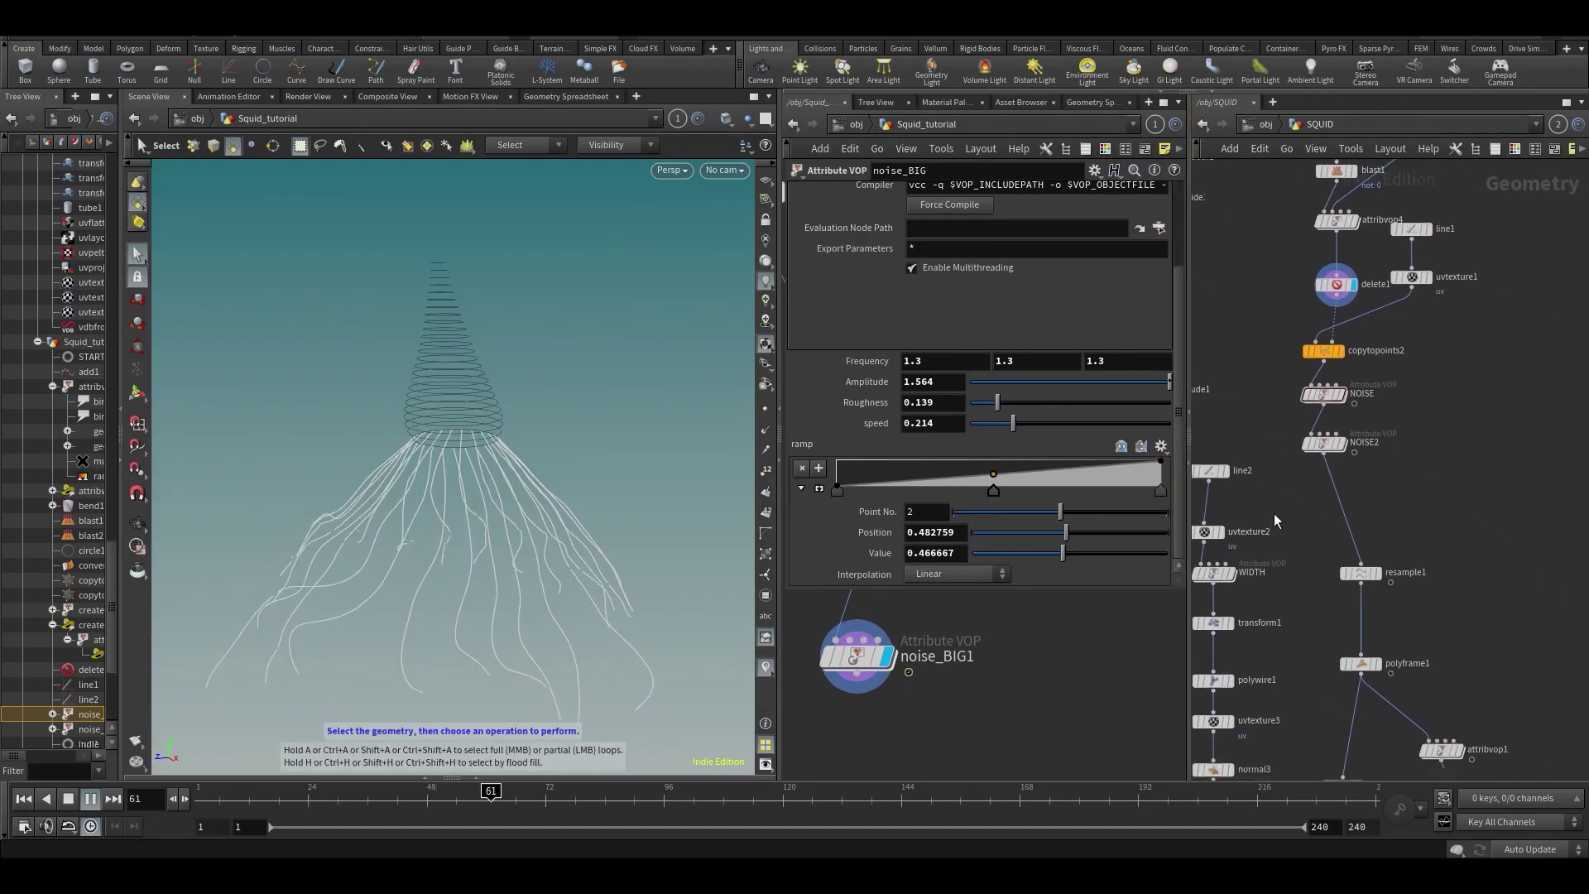
- Stop playback, then link the scene view to the SQUID network and display its resample1 node
click(90, 798)
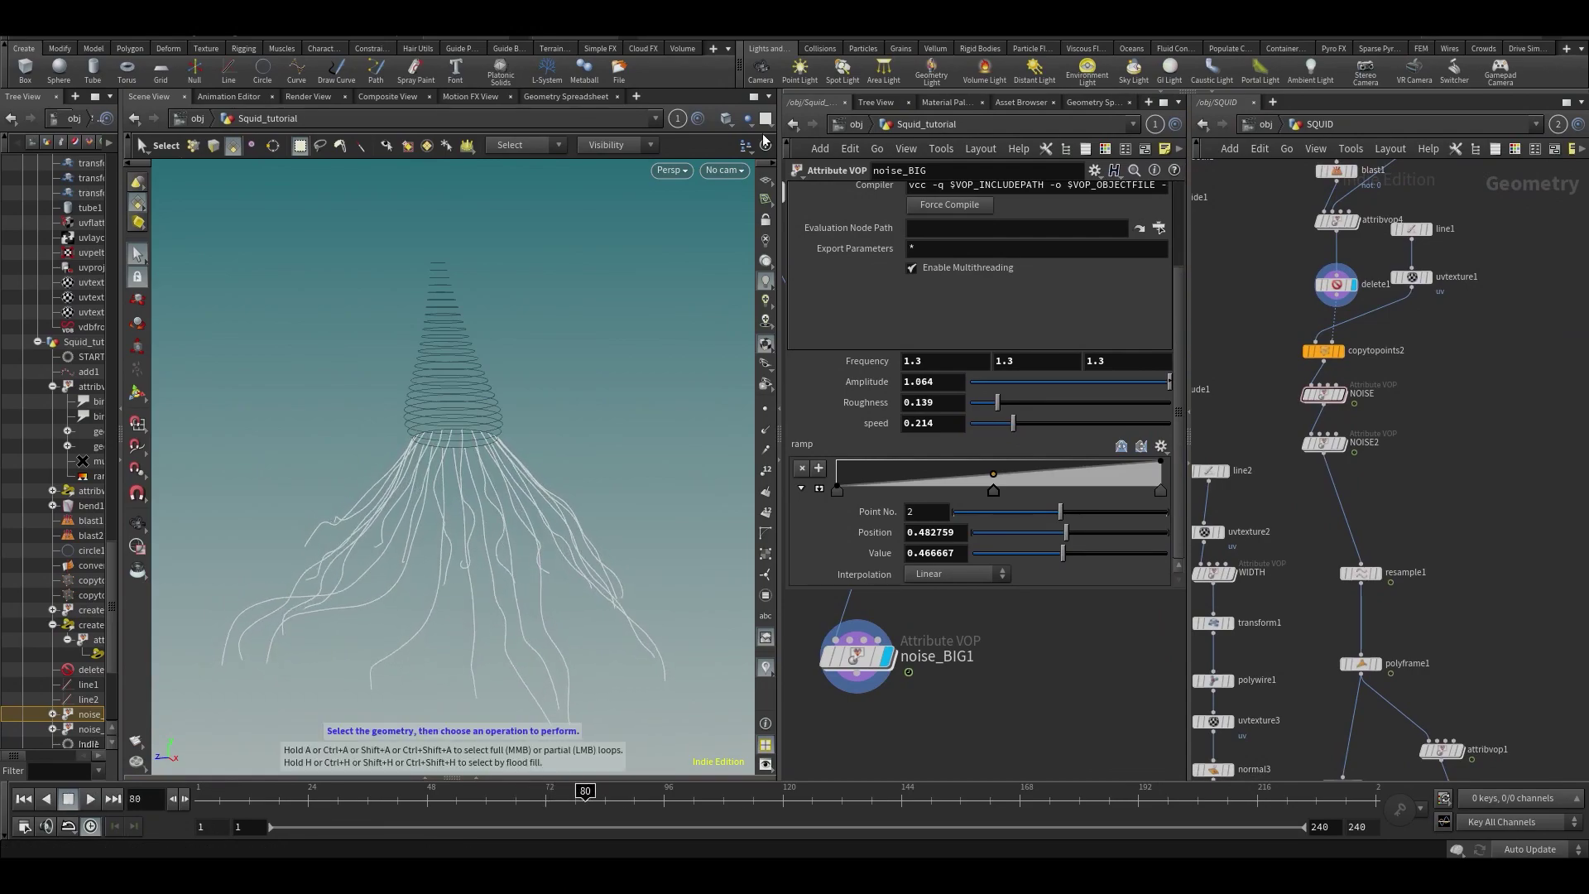
click(670, 121)
click(695, 217)
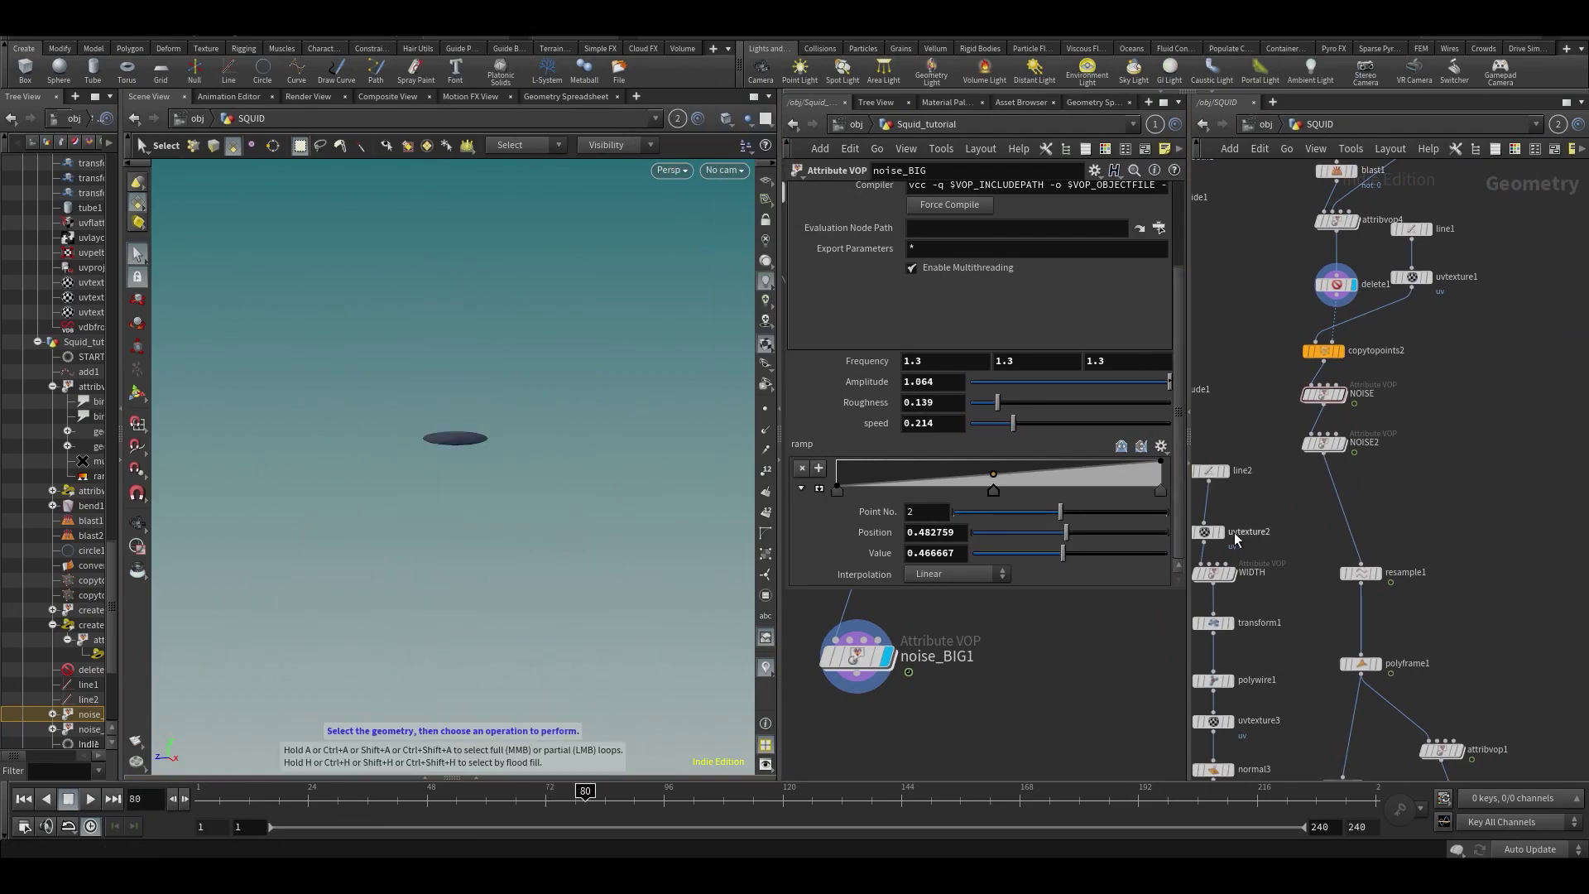
click(1379, 572)
key(Escape)
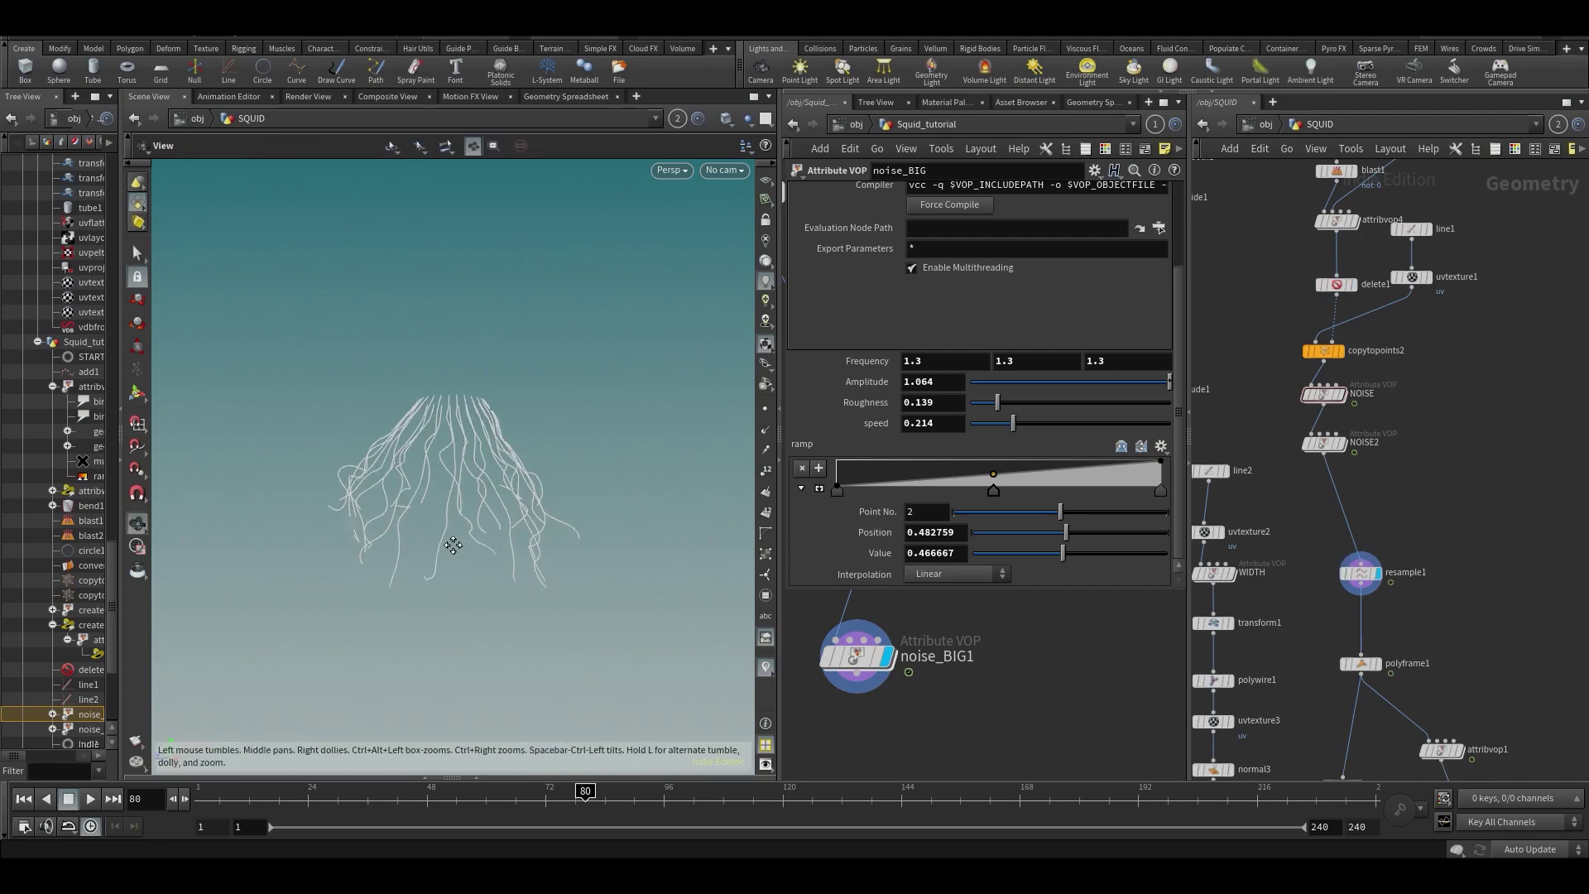
drag(424, 471, 451, 418)
key(s)
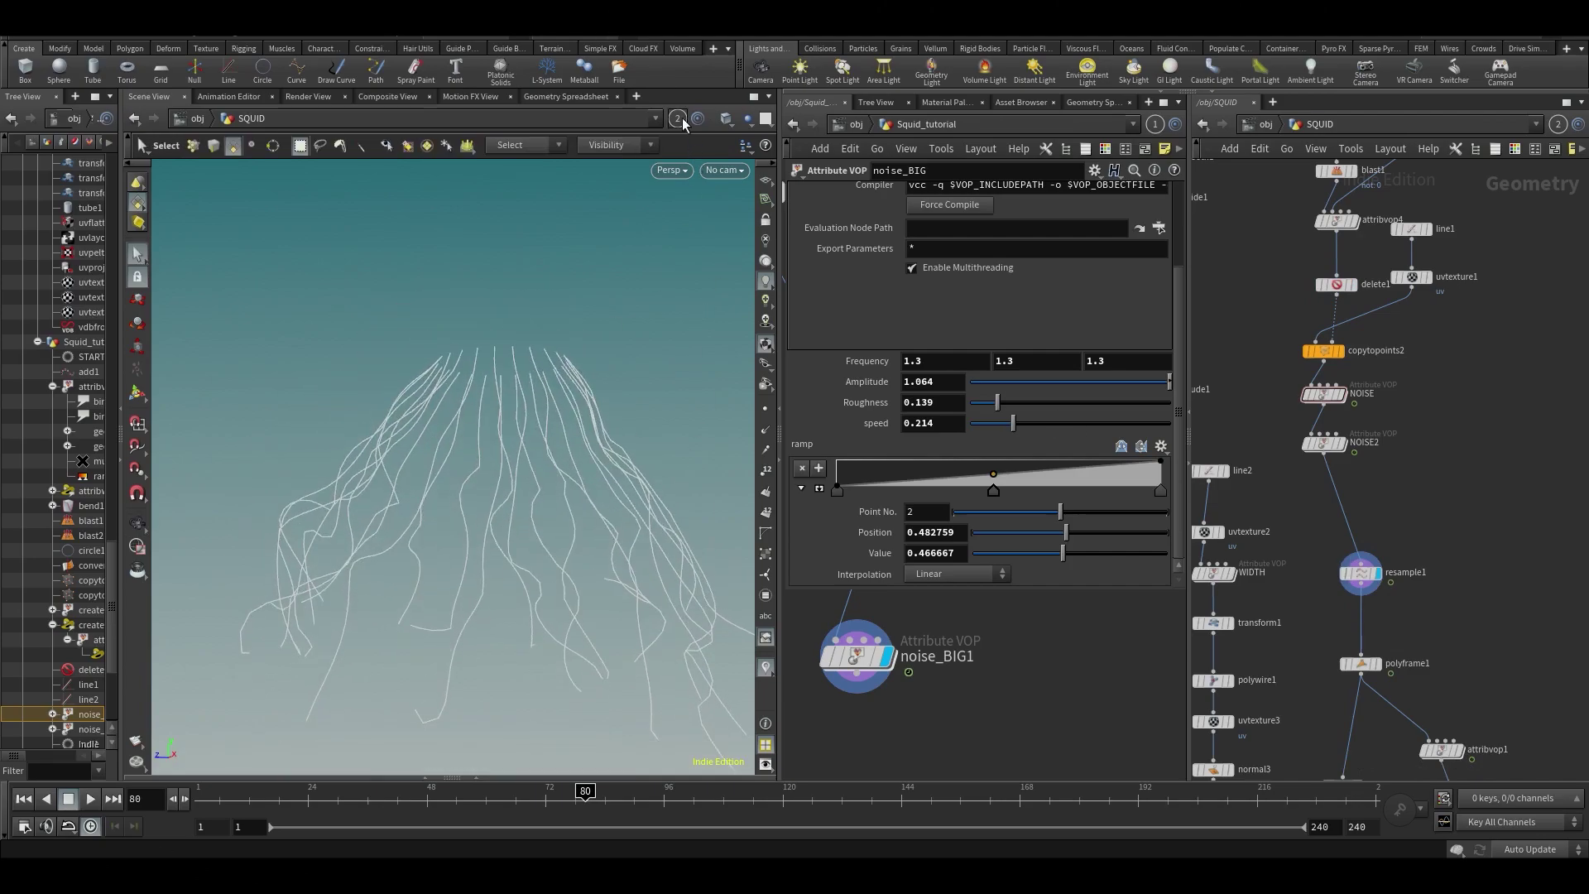
- Open resample1's parameters in the SQUID network and turn on point display in the scene view
click(1399, 573)
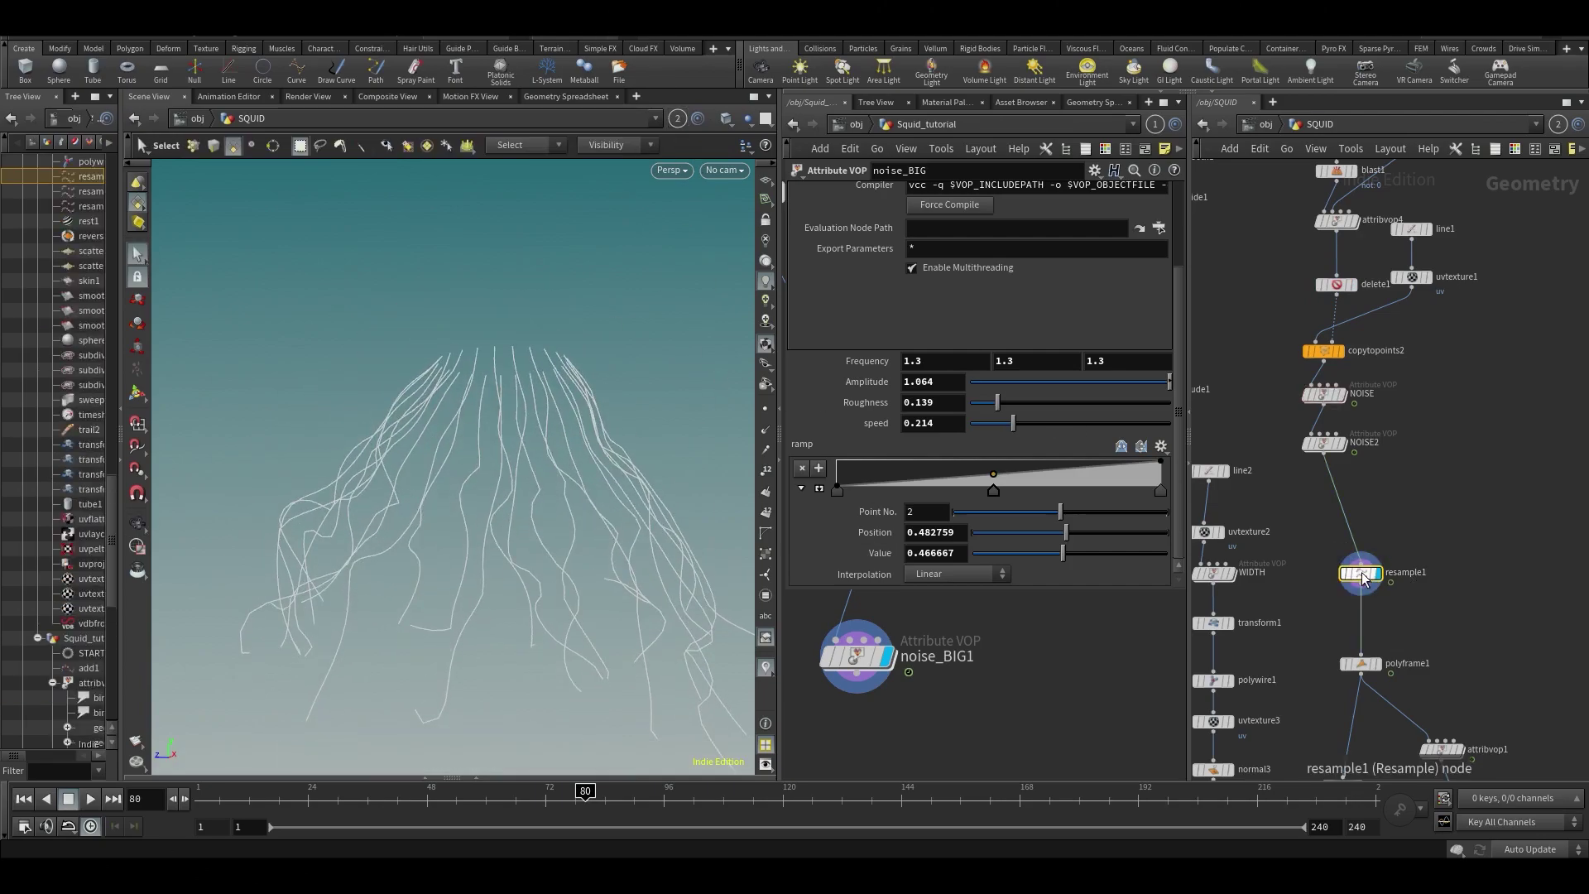
key(p)
middle_drag(1473, 614, 1459, 658)
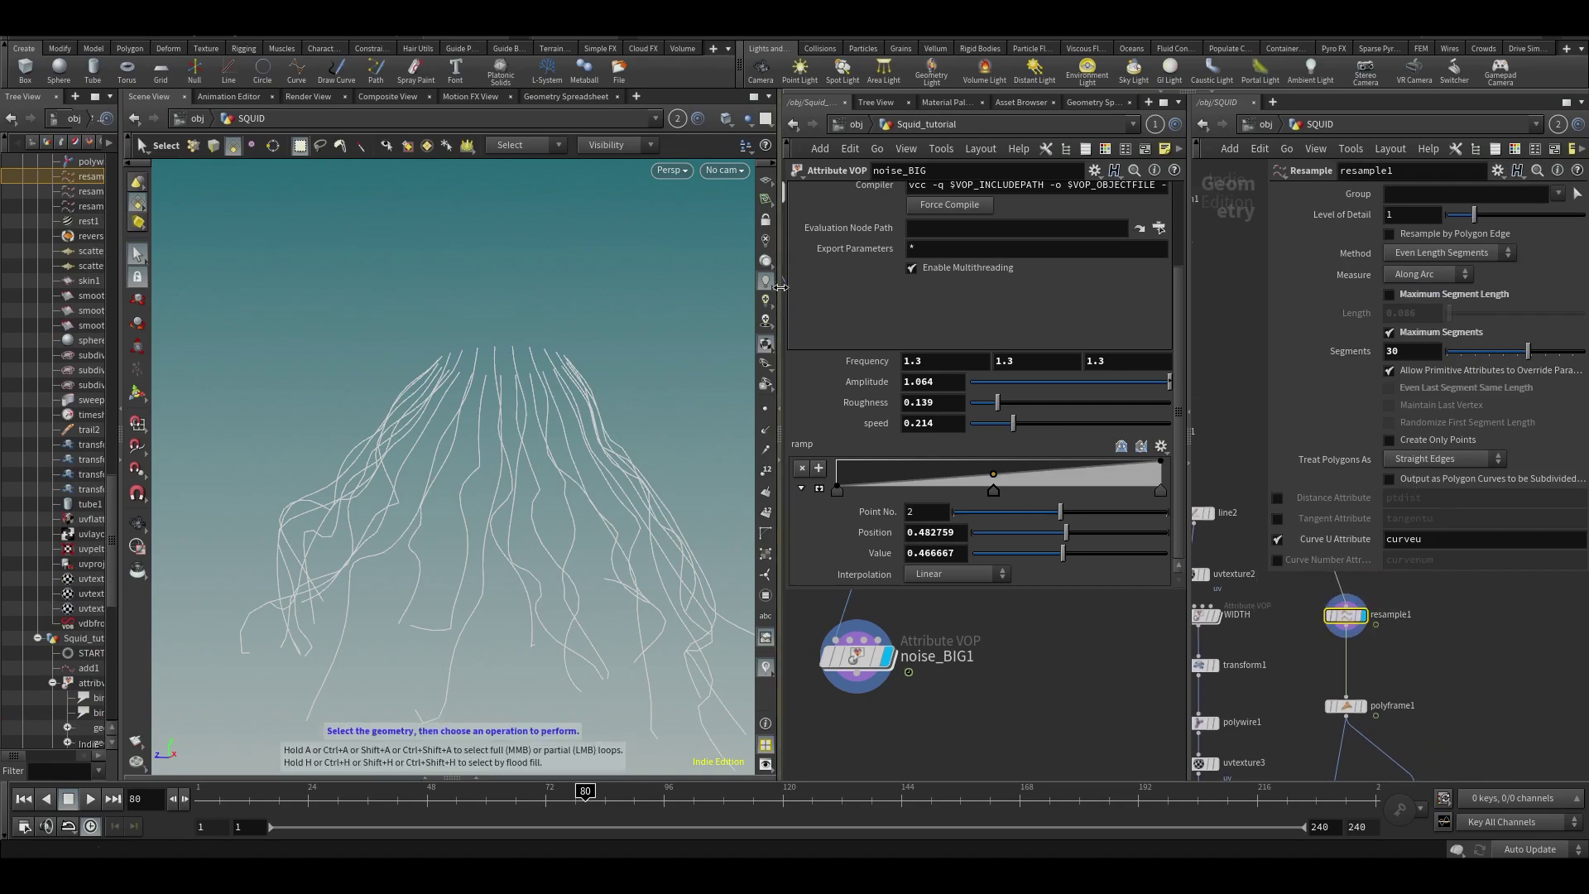
click(766, 410)
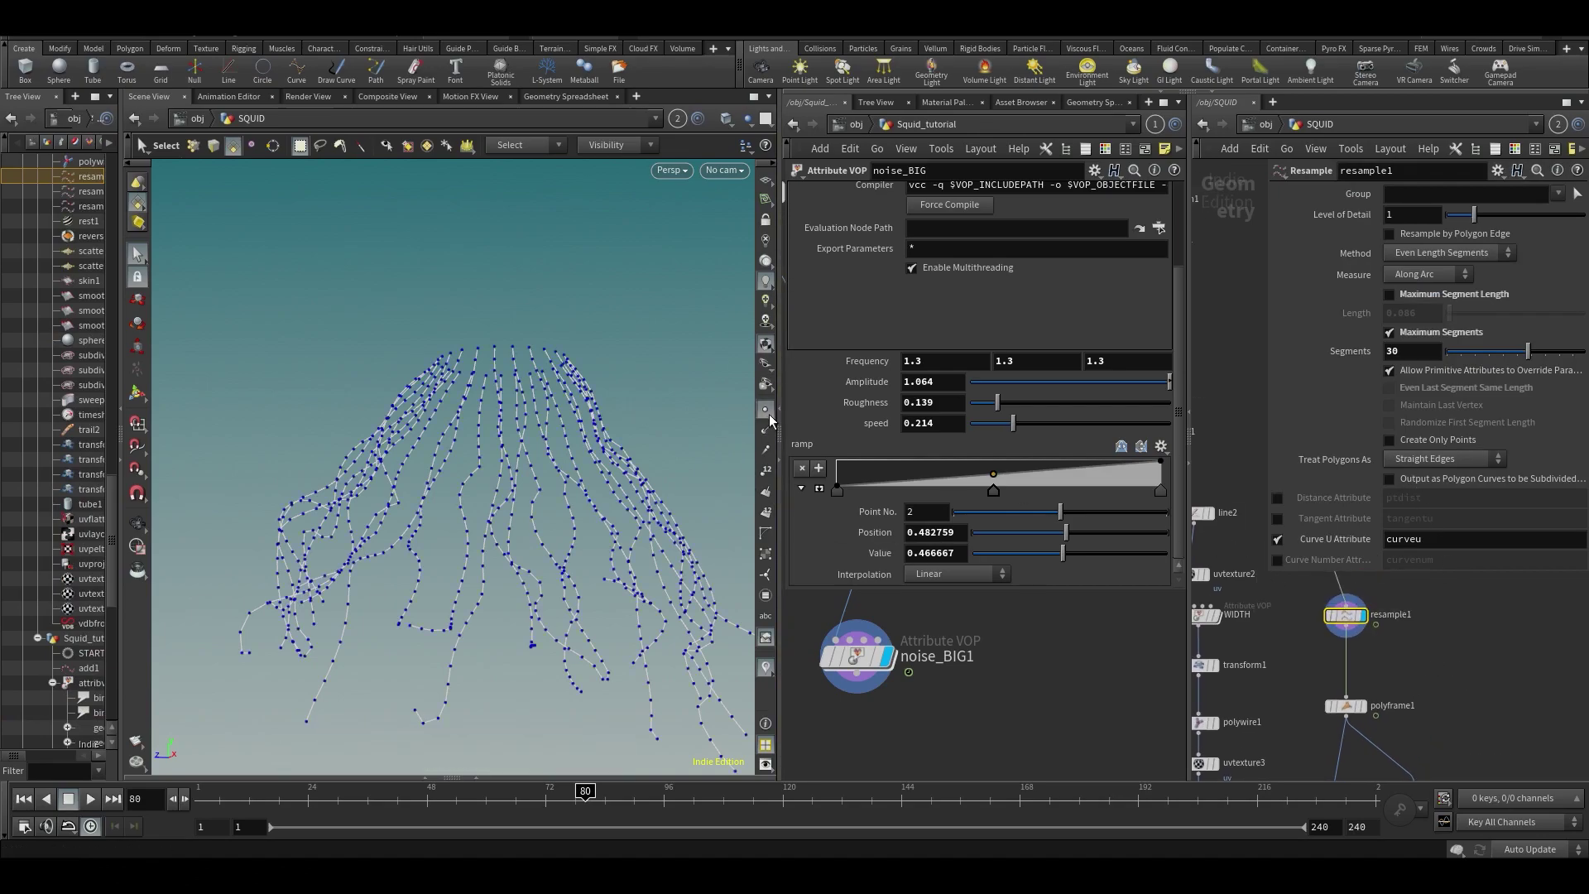
- Link the scene view to the Squid_tutorial network to compare its tentacle points with the resampled SQUID curves
click(676, 119)
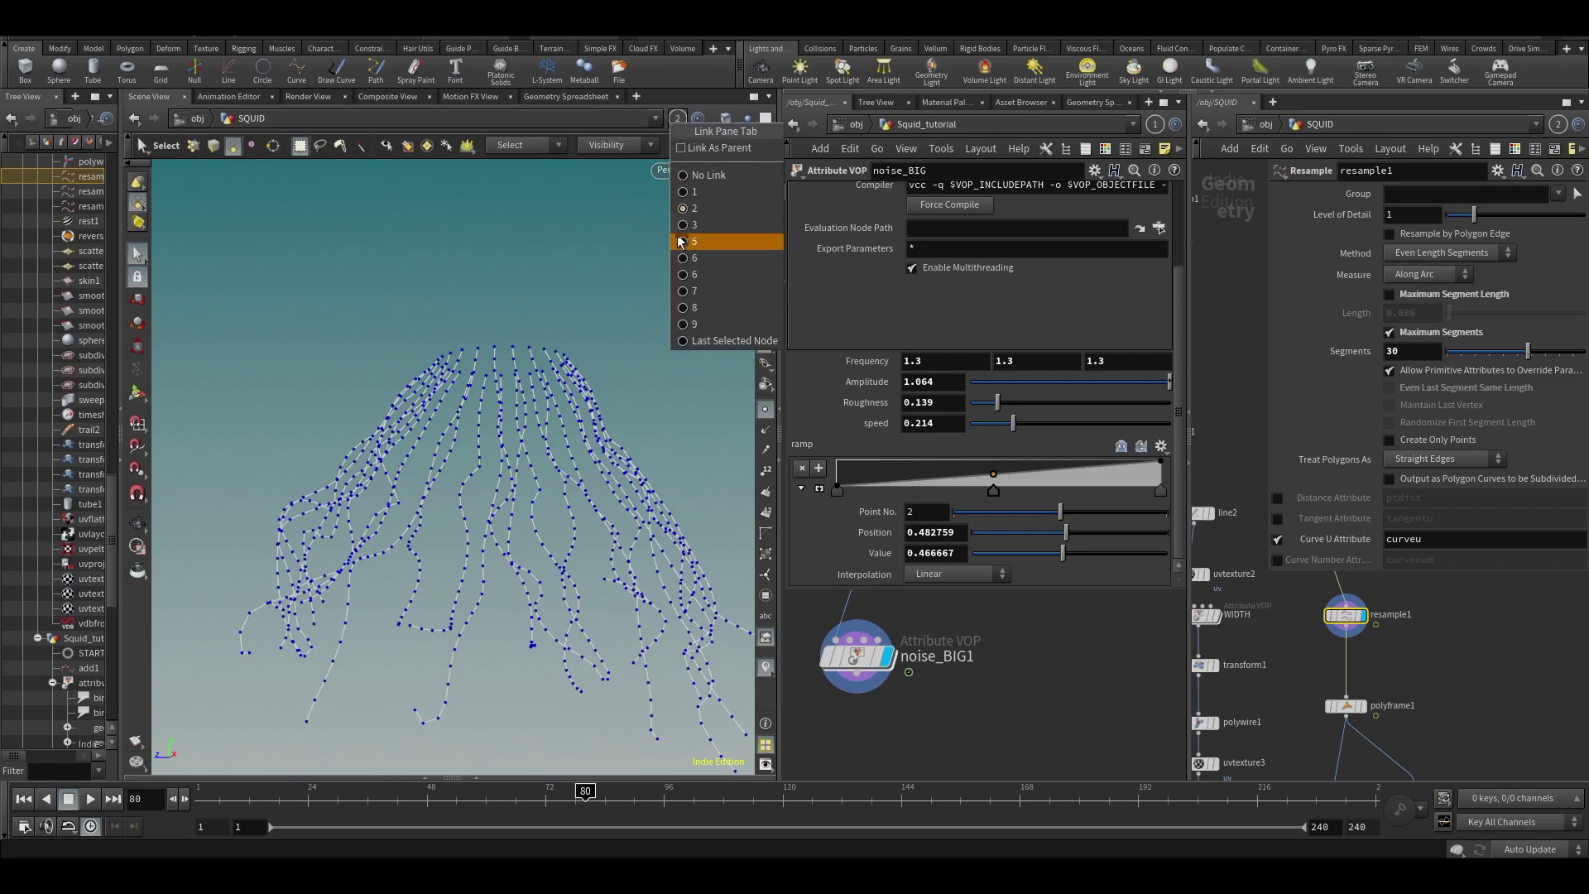
click(693, 200)
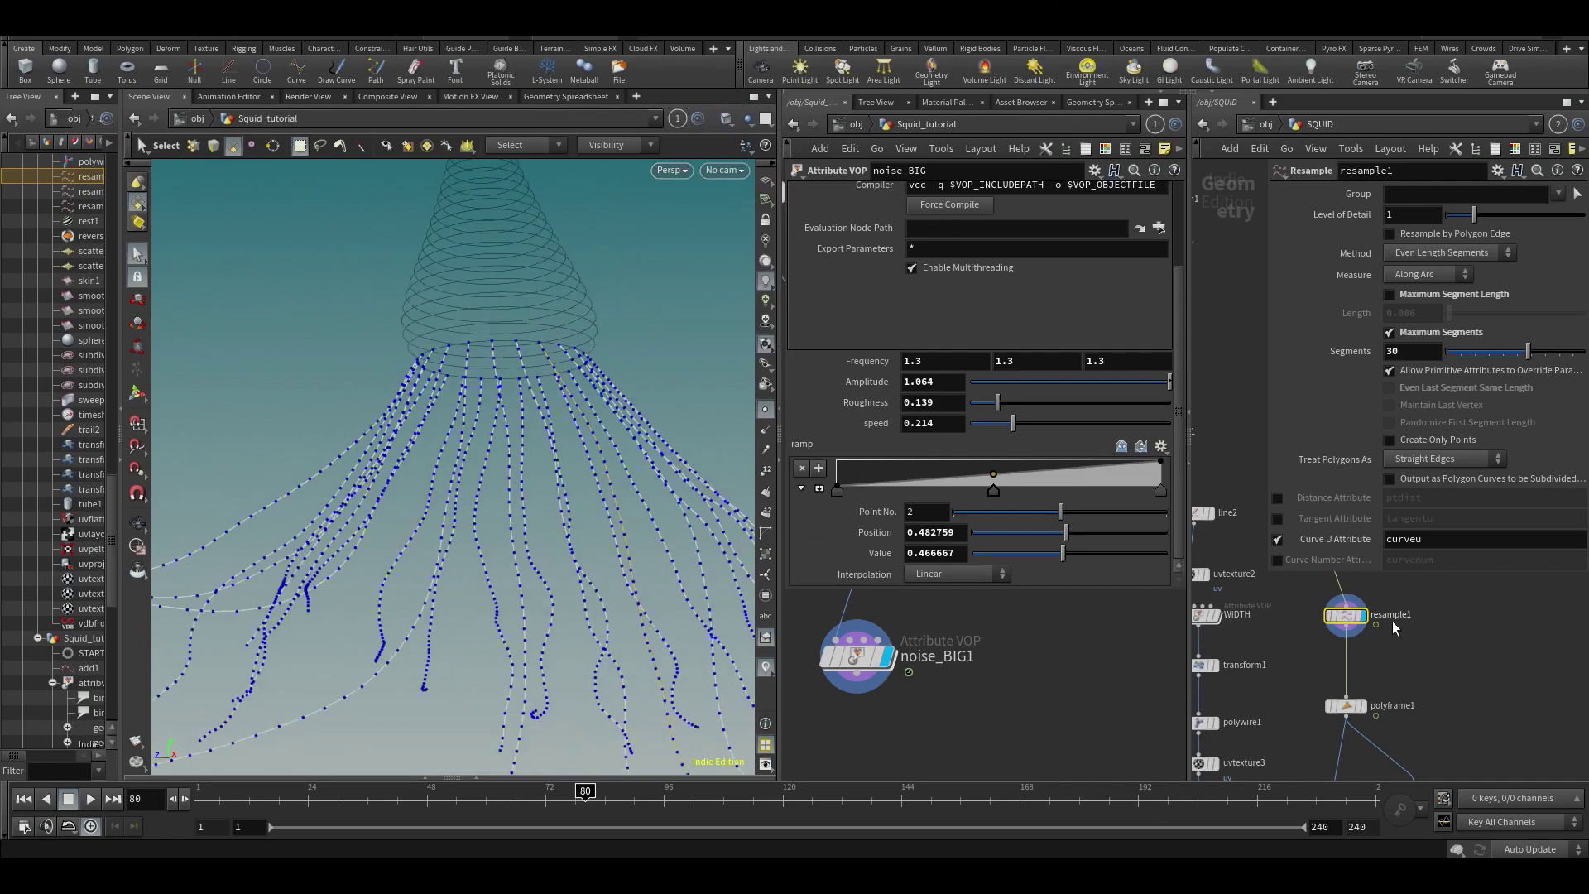
- Display the NOISE2 node in the SQUID network and link the scene view to SQUID to examine its point density
middle_drag(1424, 703, 1469, 662)
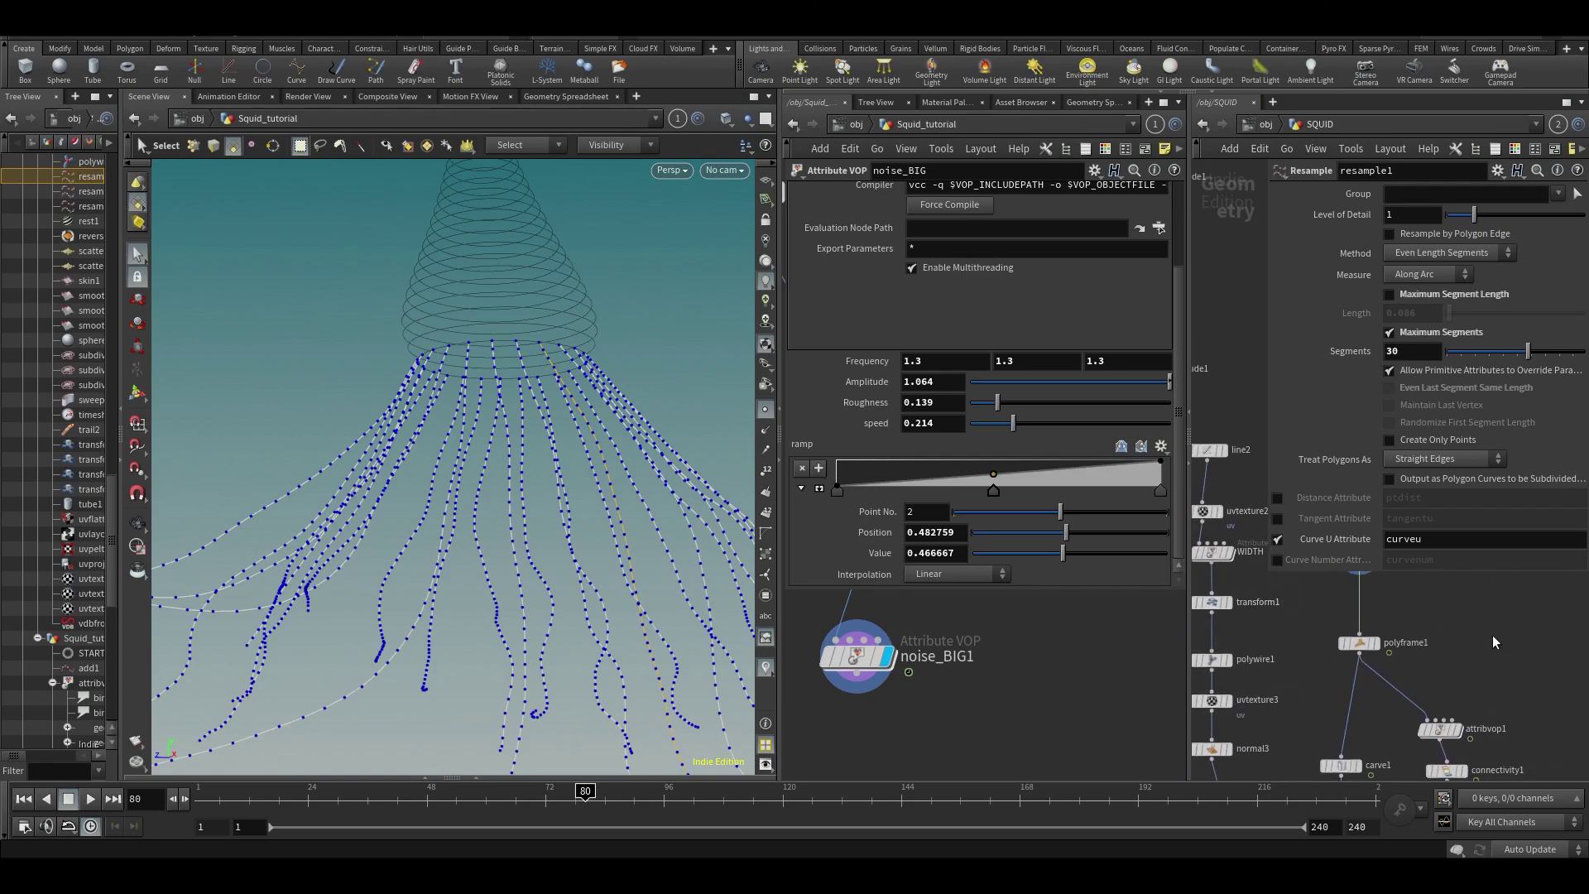
middle_drag(1472, 596, 1438, 824)
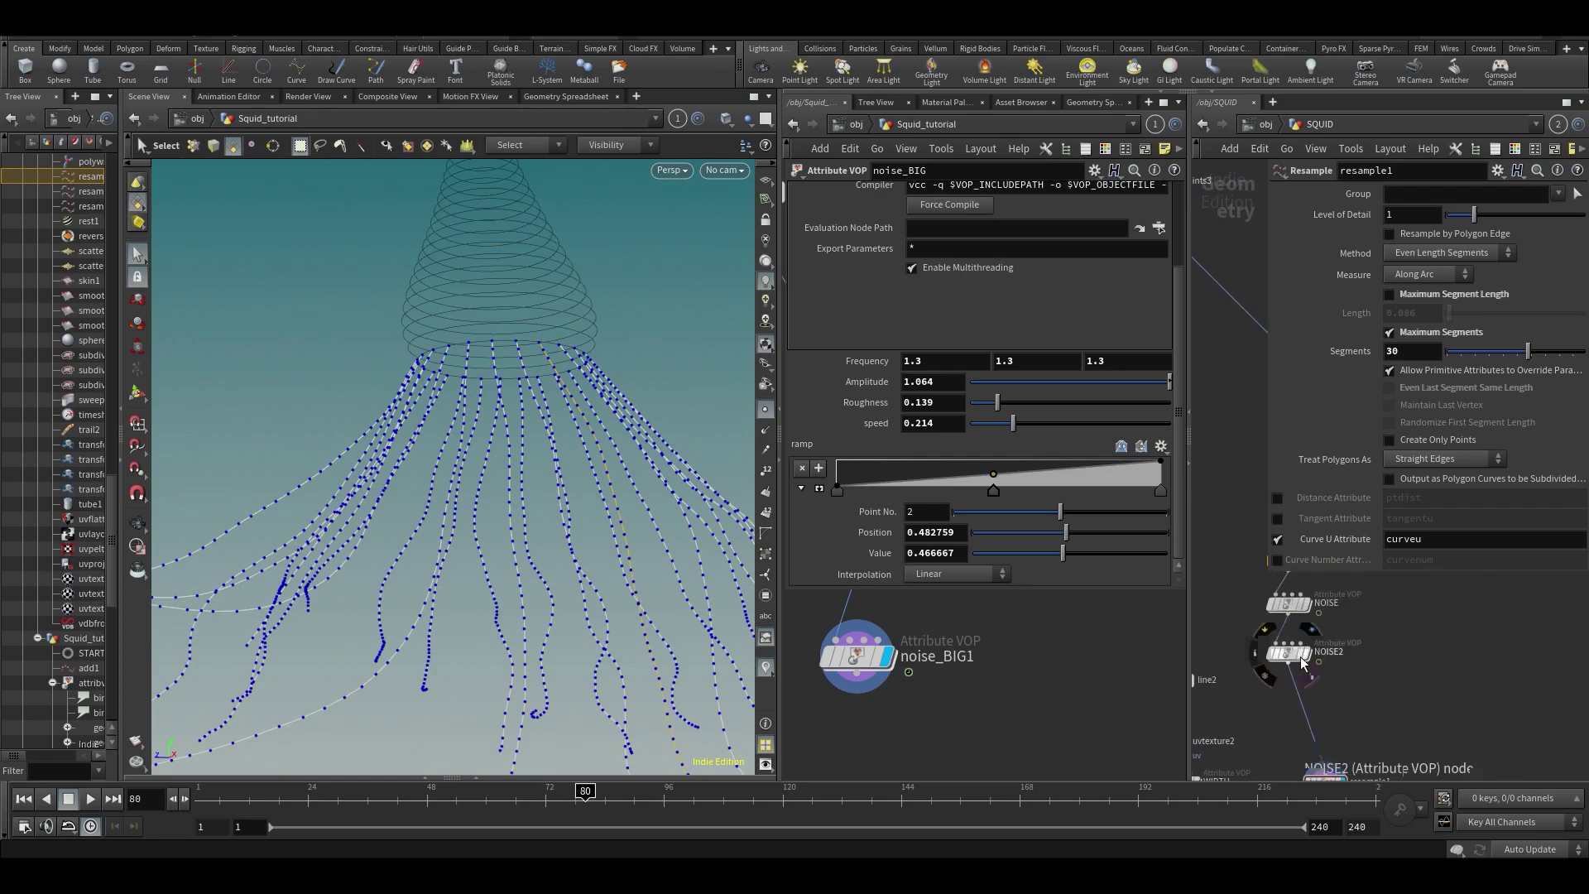
click(678, 116)
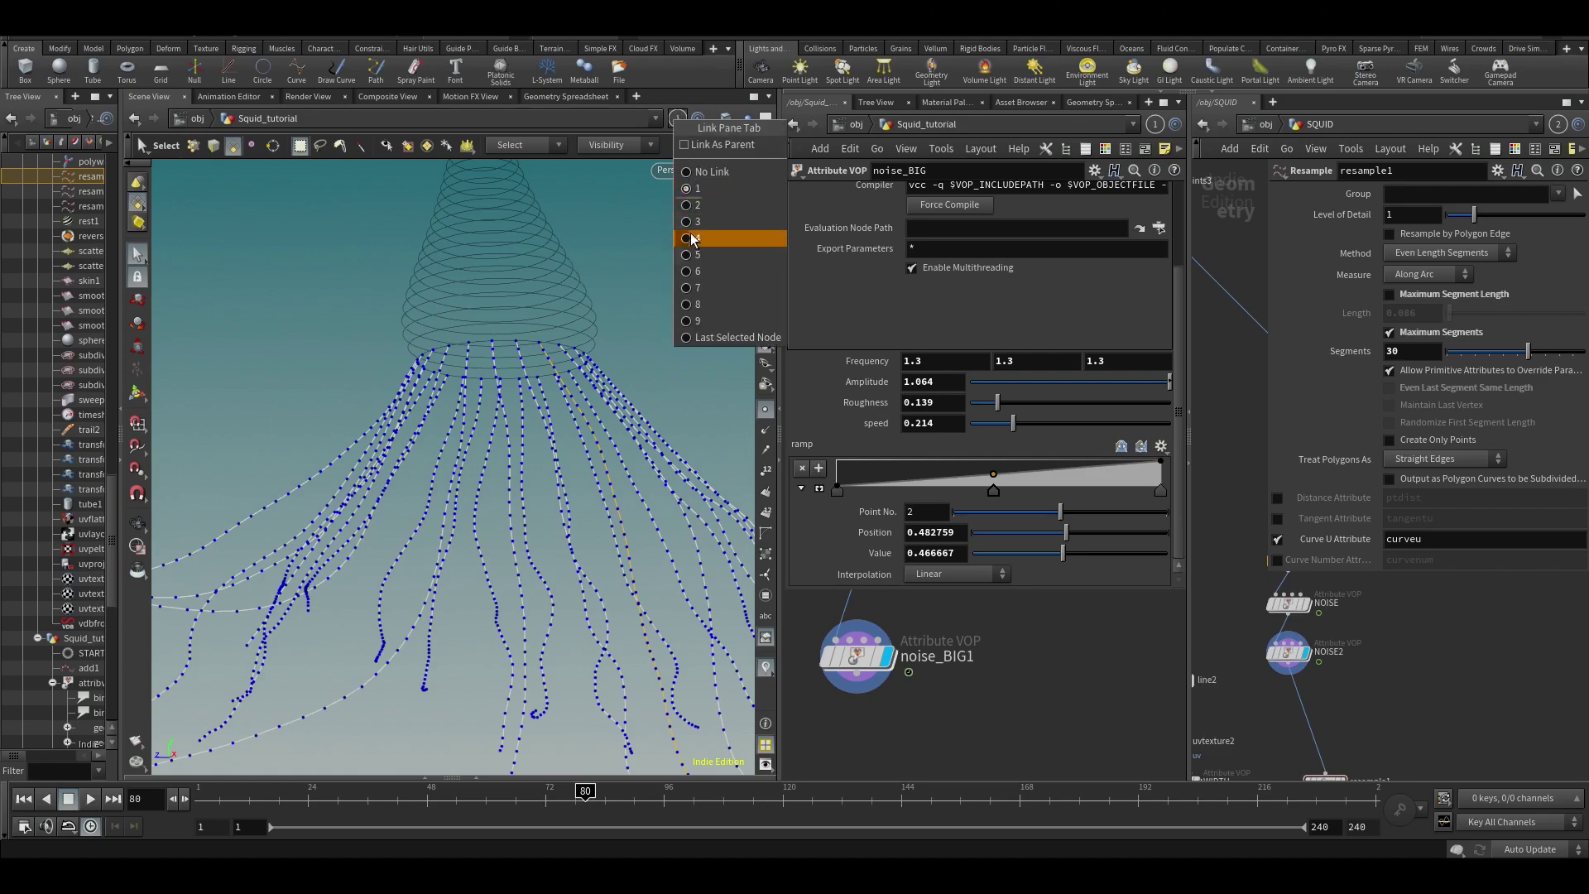
click(695, 215)
key(s)
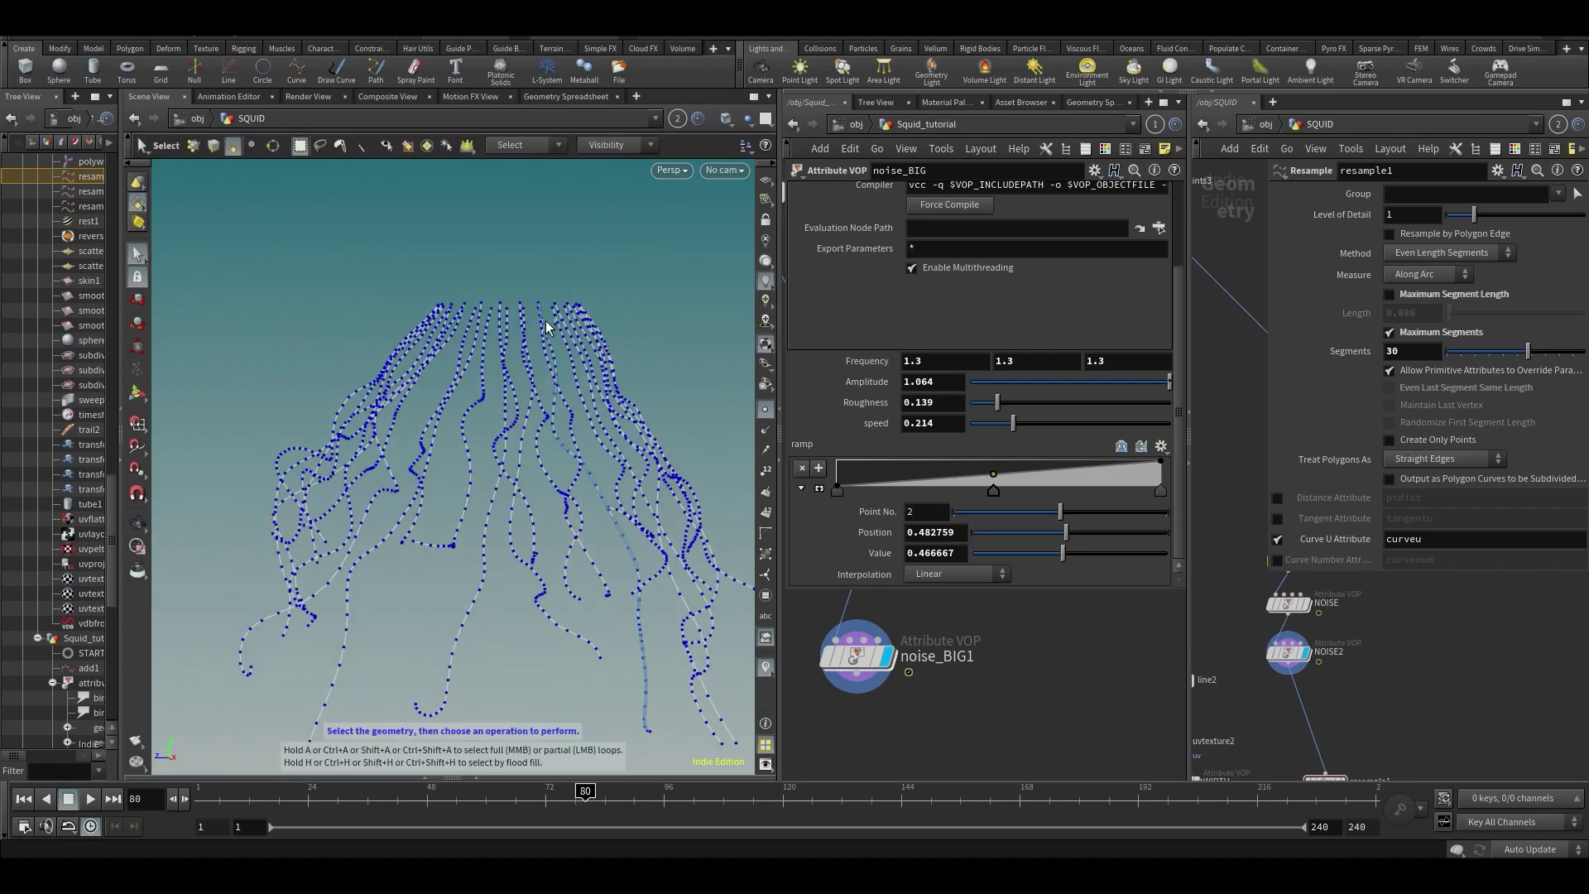
- Bring SQUID's resample1 node into view and link the scene view back to the Squid_tutorial network
middle_drag(1493, 703, 1486, 641)
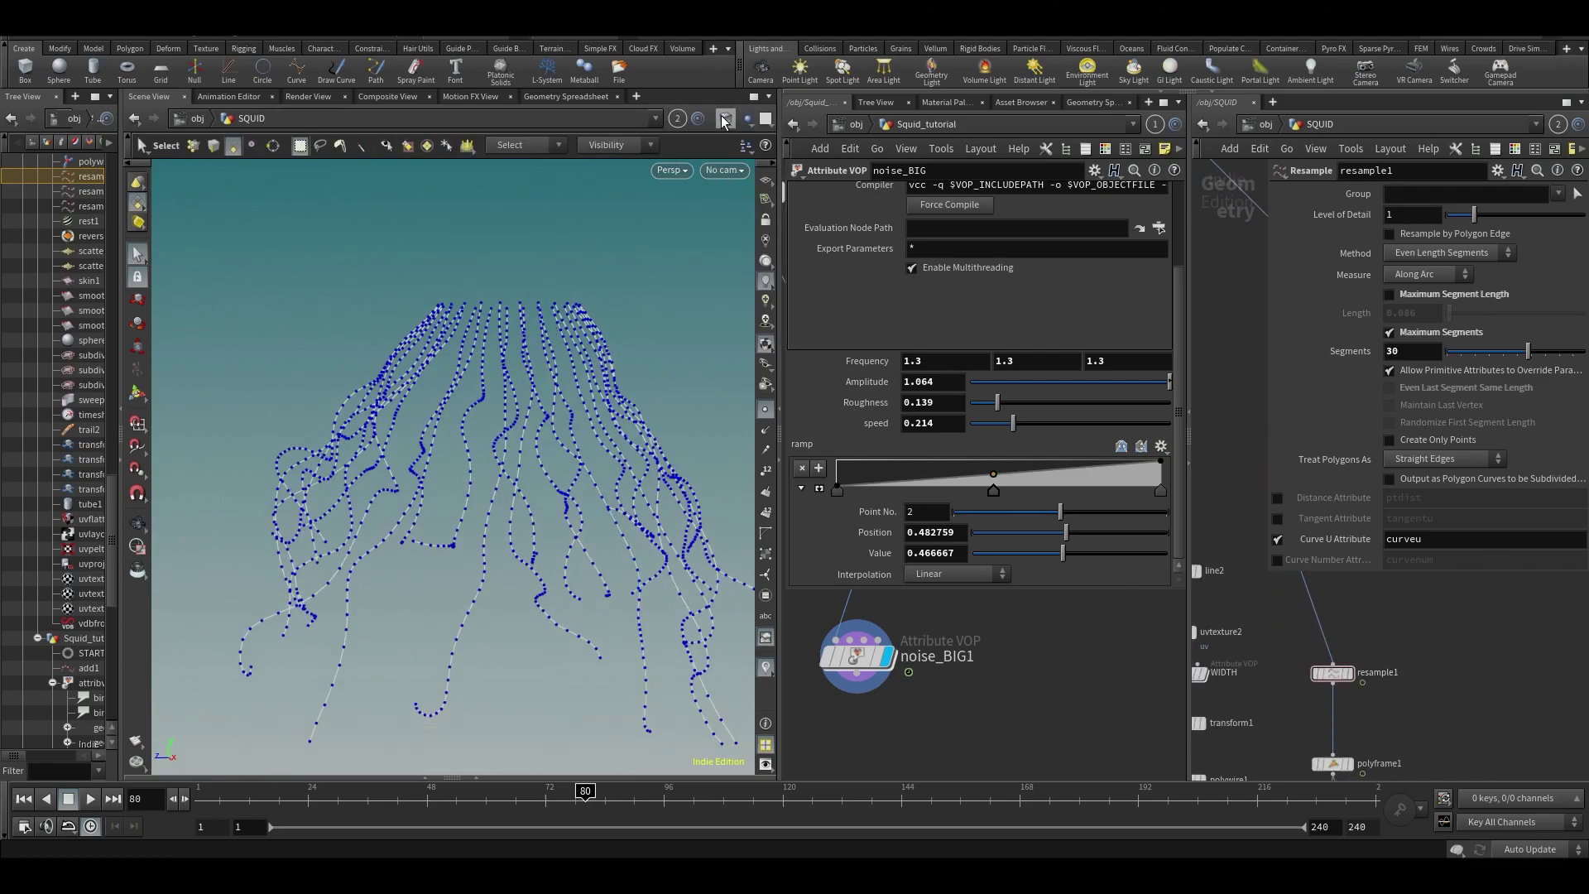
click(679, 118)
click(695, 196)
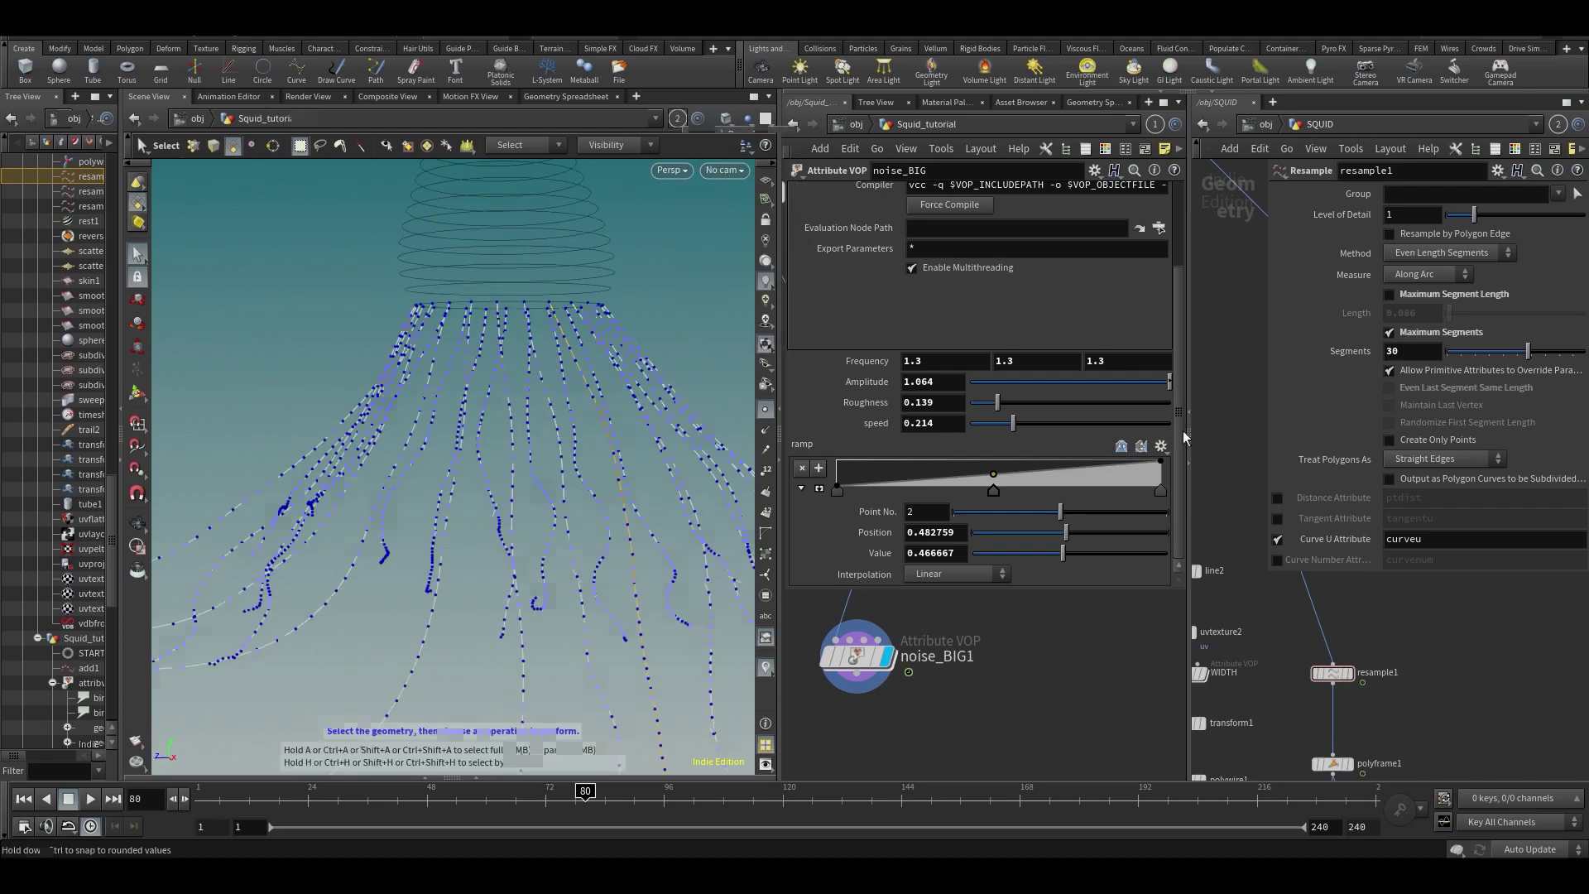
- Hide the node parameters in the SQUID network pane and bring the nodes around polyframe1 into view
middle_drag(1493, 687, 1494, 560)
scroll(1489, 629, down, 2)
middle_drag(1496, 710, 1501, 551)
key(p)
scroll(1494, 331, up, 2)
middle_drag(1492, 341, 1540, 295)
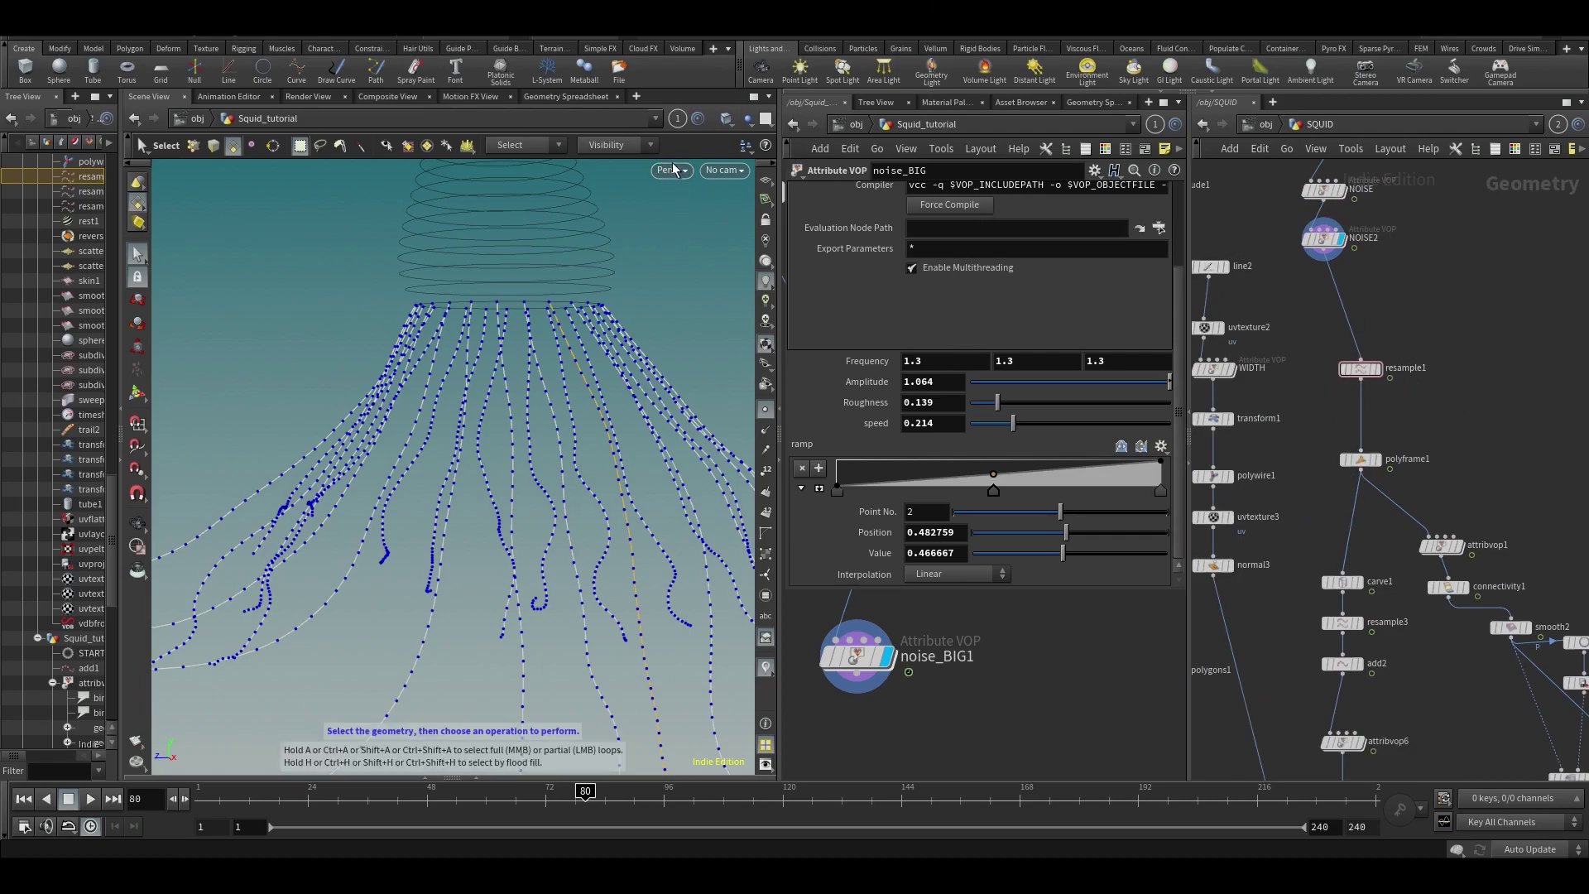
- Link the scene view to the SQUID network and display its polyframe1 node
click(678, 123)
click(703, 202)
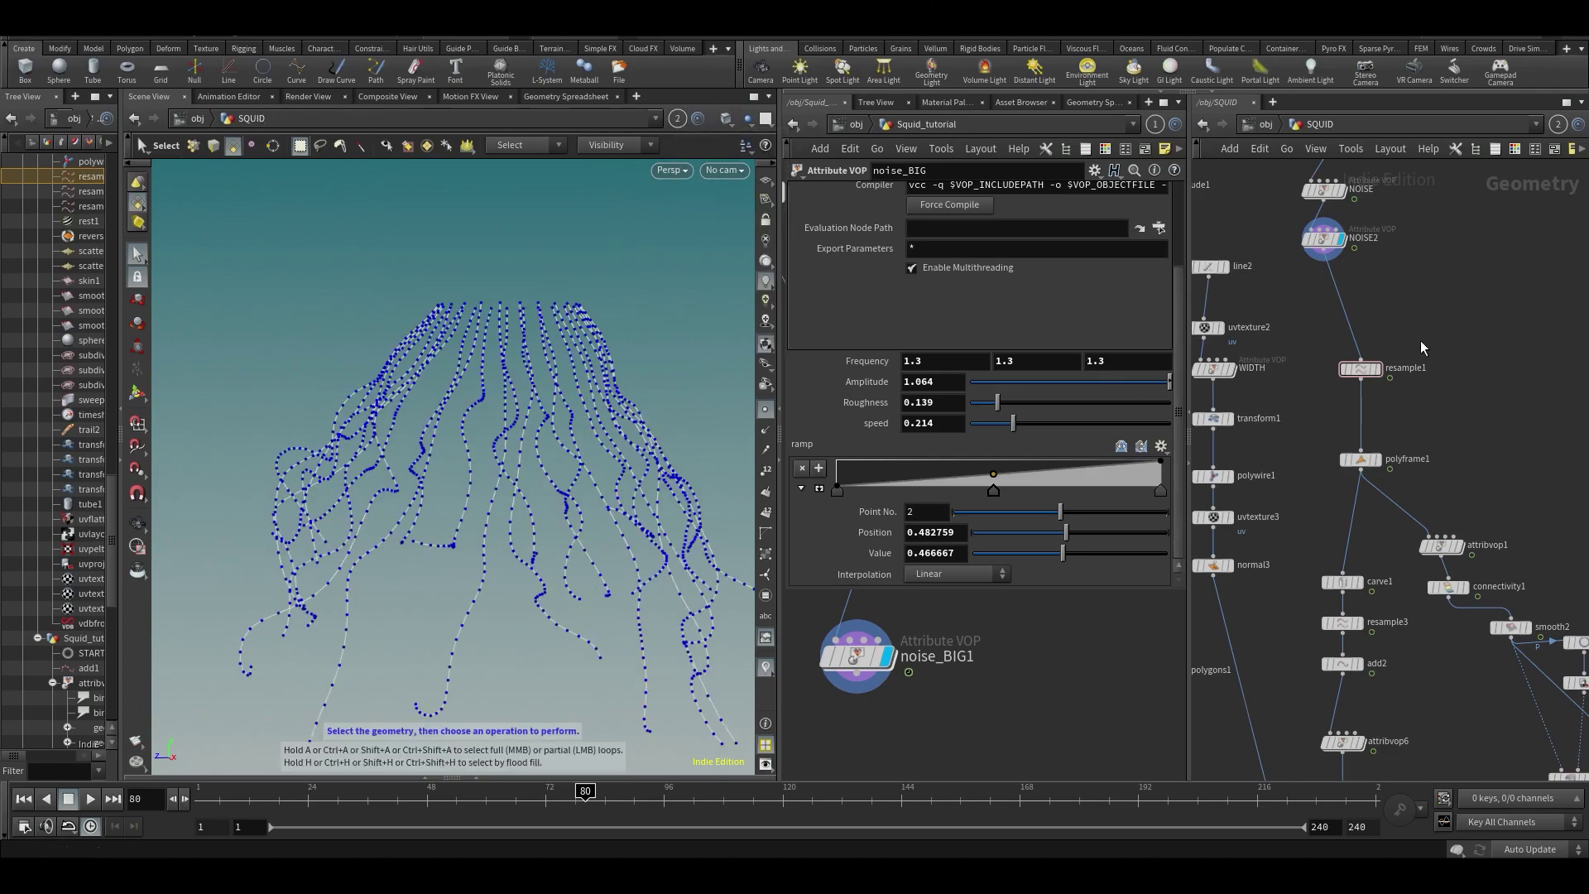
click(1381, 439)
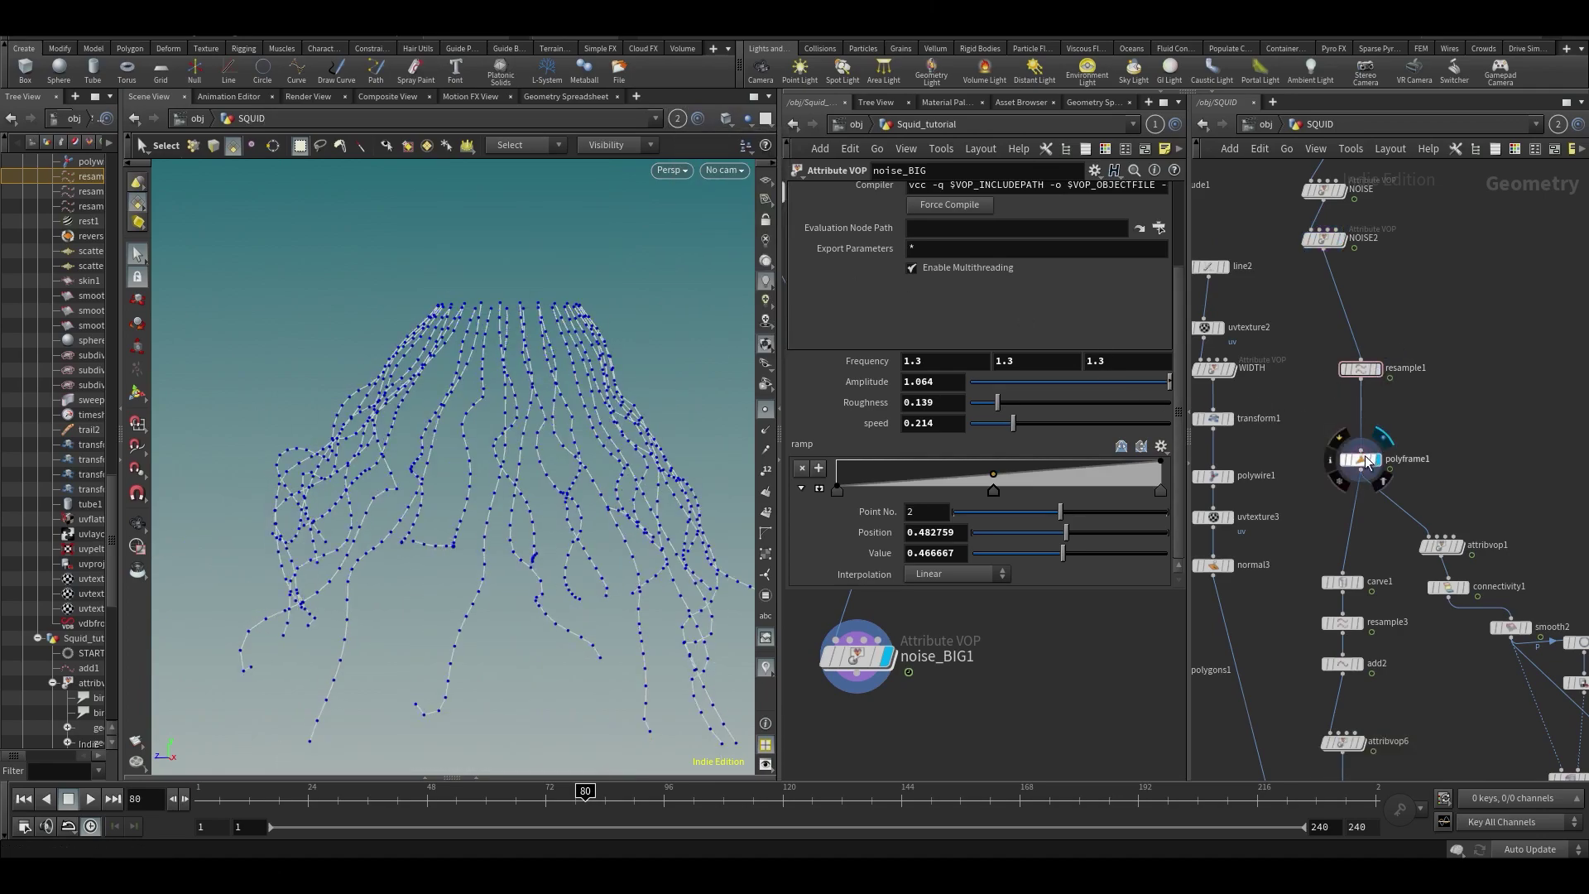
- Turn on point normal display in the scene view and scrub the timeline to frame 196
click(766, 429)
scroll(585, 403, up, 2)
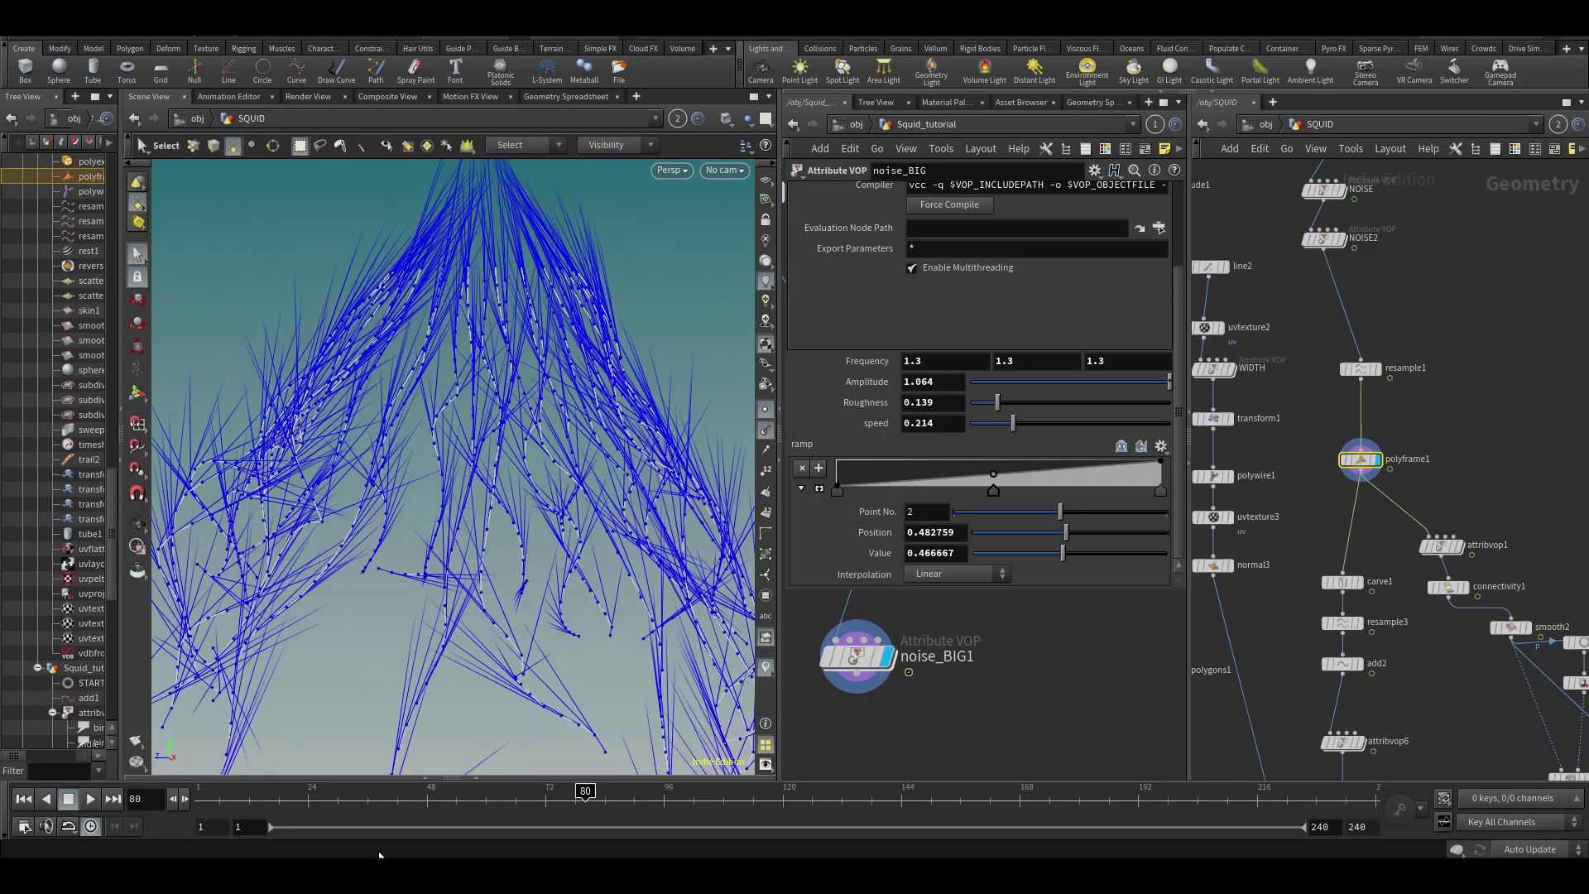
drag(438, 810, 1158, 645)
- Find the copytopoints1 node downstream of polyframe1 in the SQUID network and display it
middle_drag(1496, 420, 1341, 234)
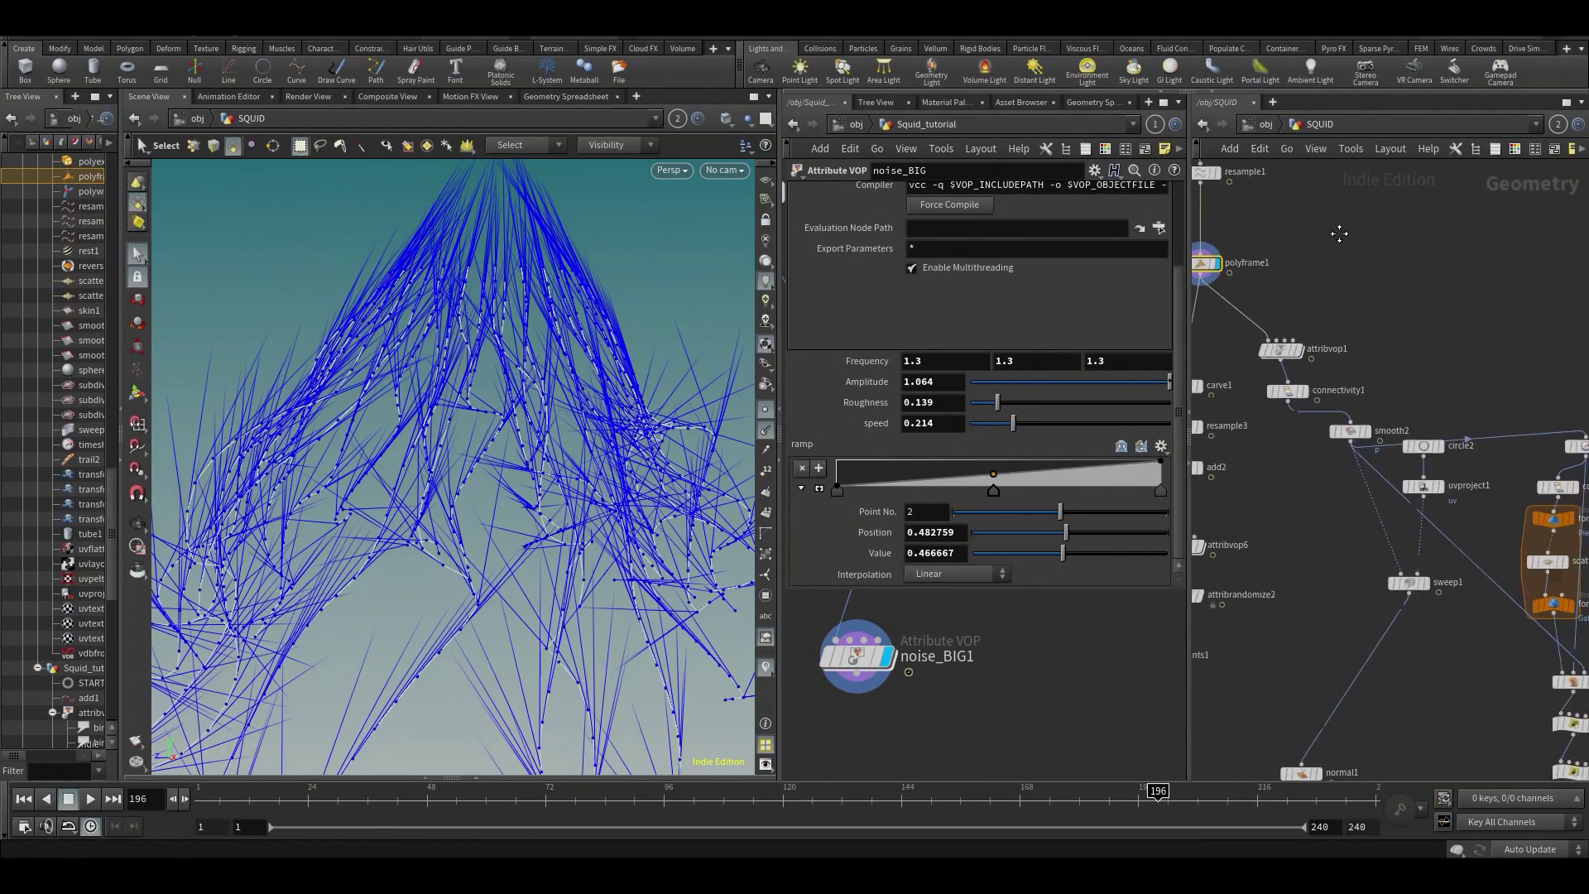
scroll(1342, 281, down, 3)
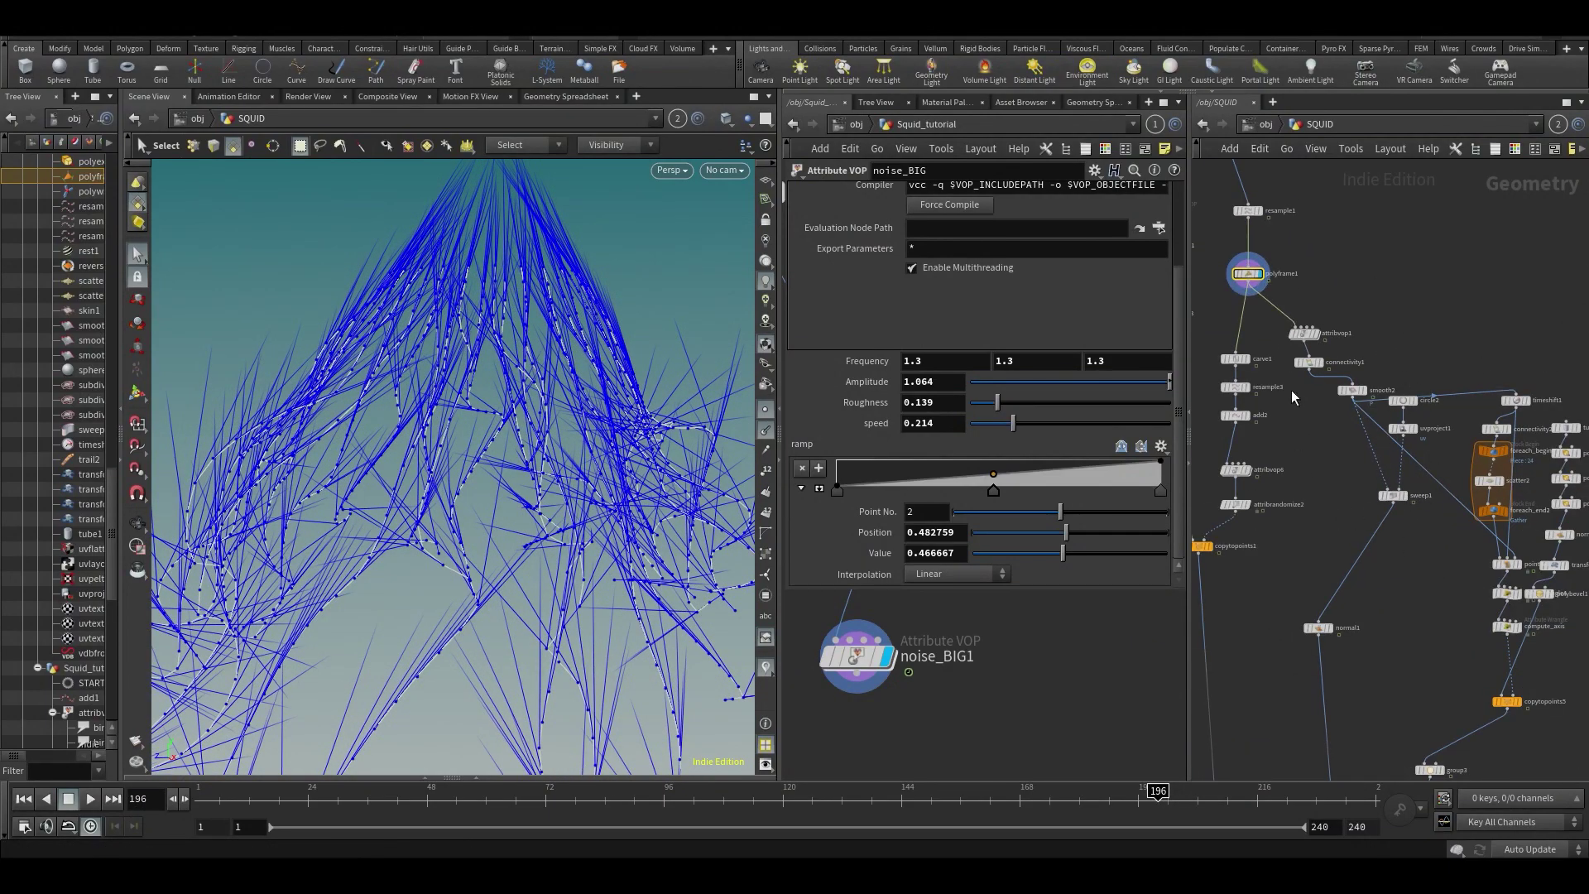
scroll(1201, 553, up, 2)
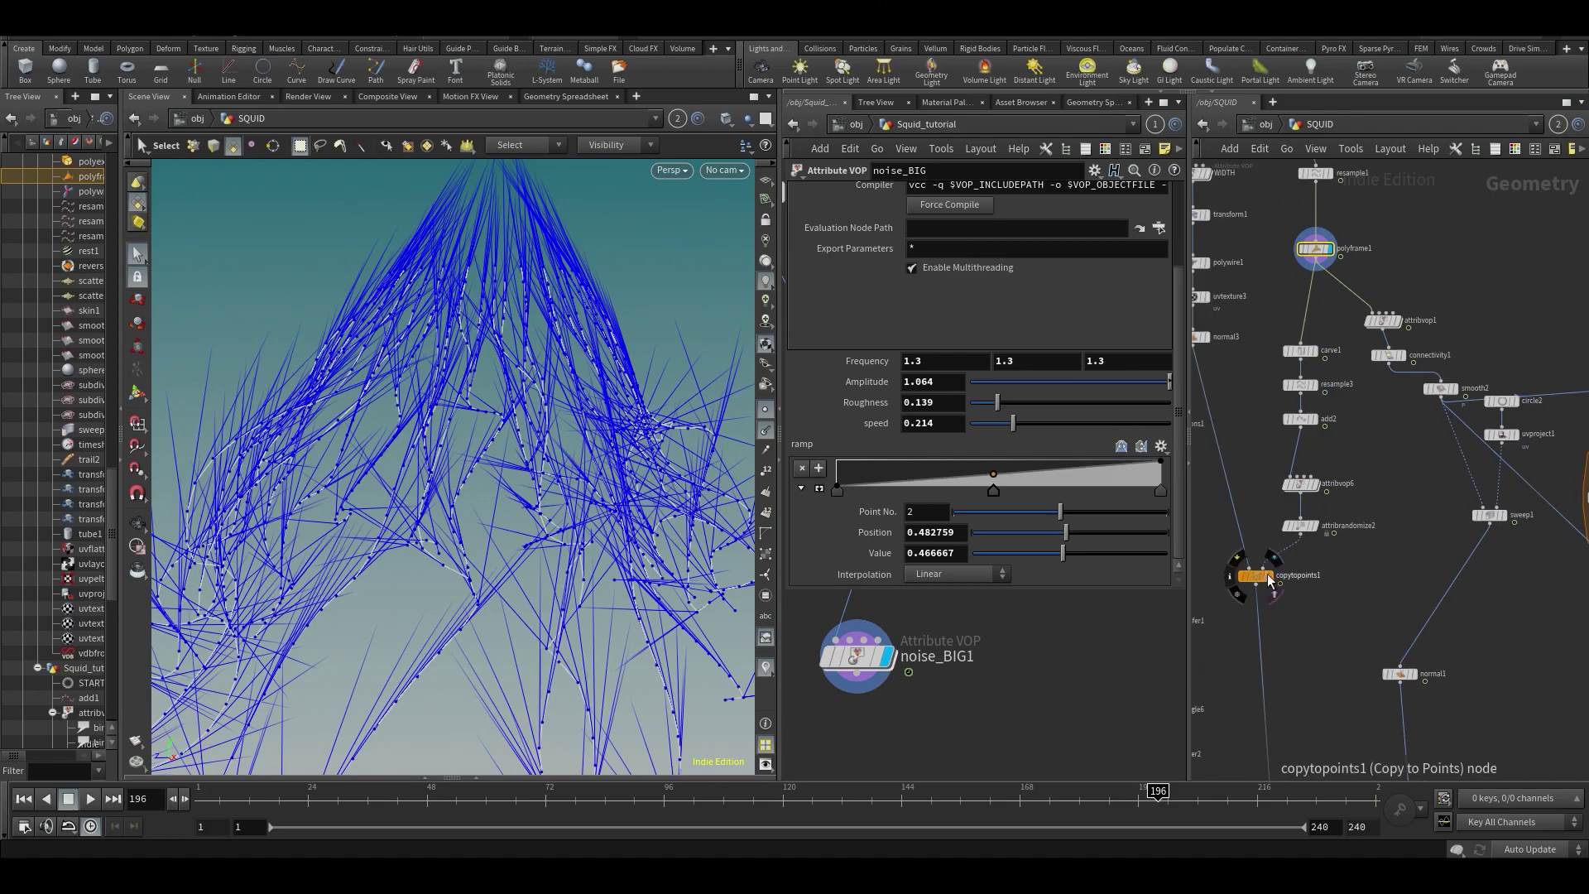
click(1277, 563)
- Examine the shapes copied onto the upper tentacle curves by copytopoints1 from several angles and distances
alt+middle_drag(482, 341, 486, 373)
alt+right_drag(485, 373, 535, 422)
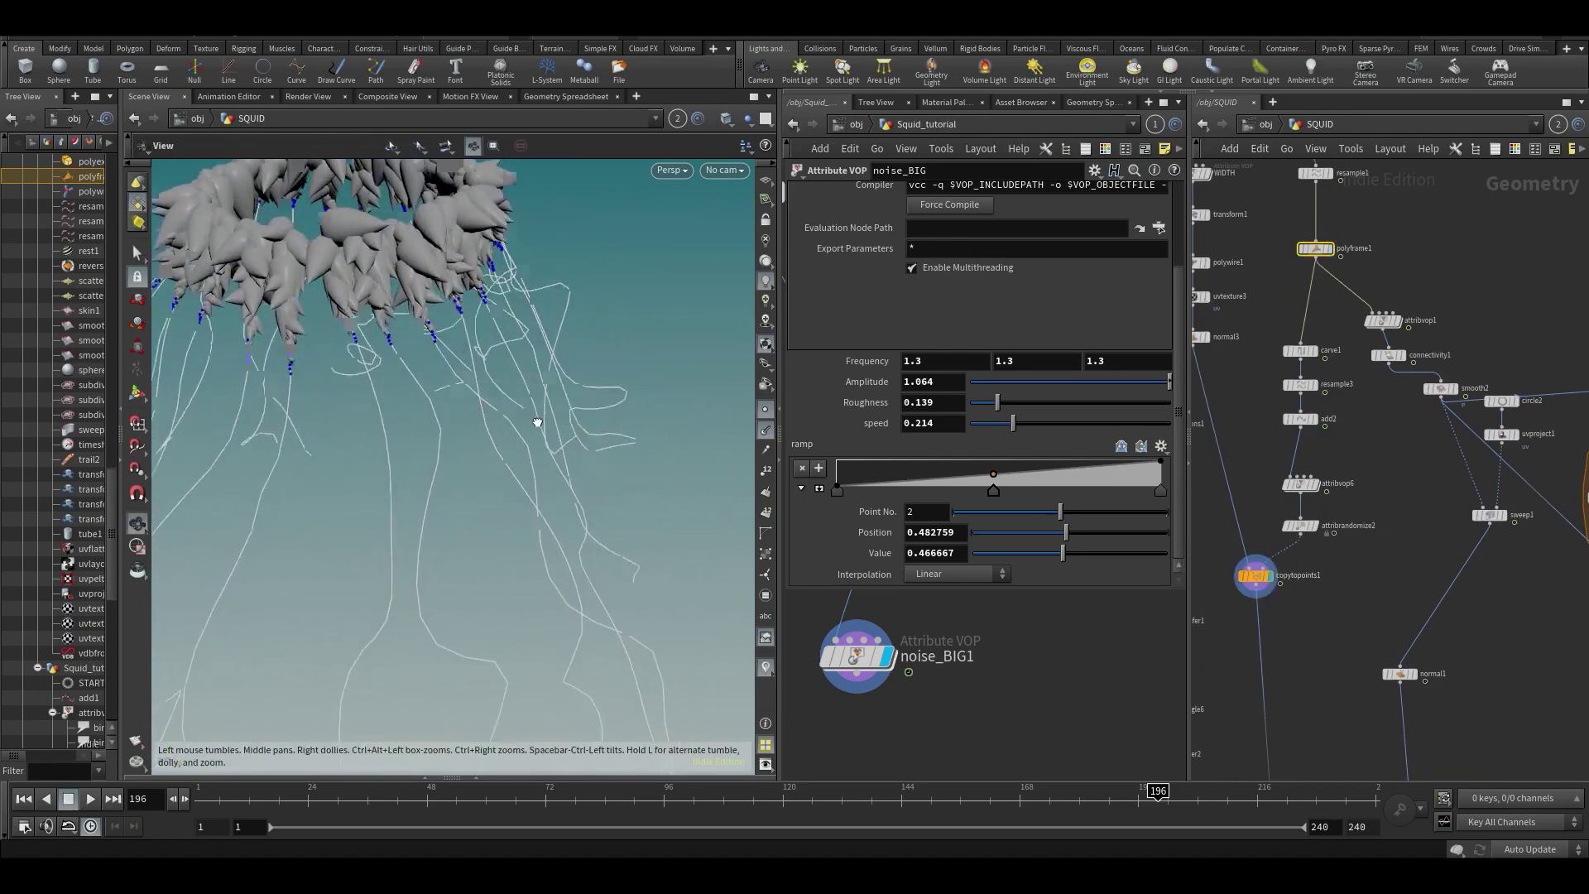
alt+drag(535, 422, 456, 371)
key(s)
middle_drag(1269, 384, 1326, 534)
alt+drag(631, 364, 589, 372)
mouse_move(509, 310)
alt+mouse_down()
mouse_move(521, 379)
mouse_move(507, 326)
alt+mouse_up()
alt+right_drag(508, 326, 612, 359)
alt+drag(628, 429, 402, 464)
alt+right_drag(444, 438, 255, 500)
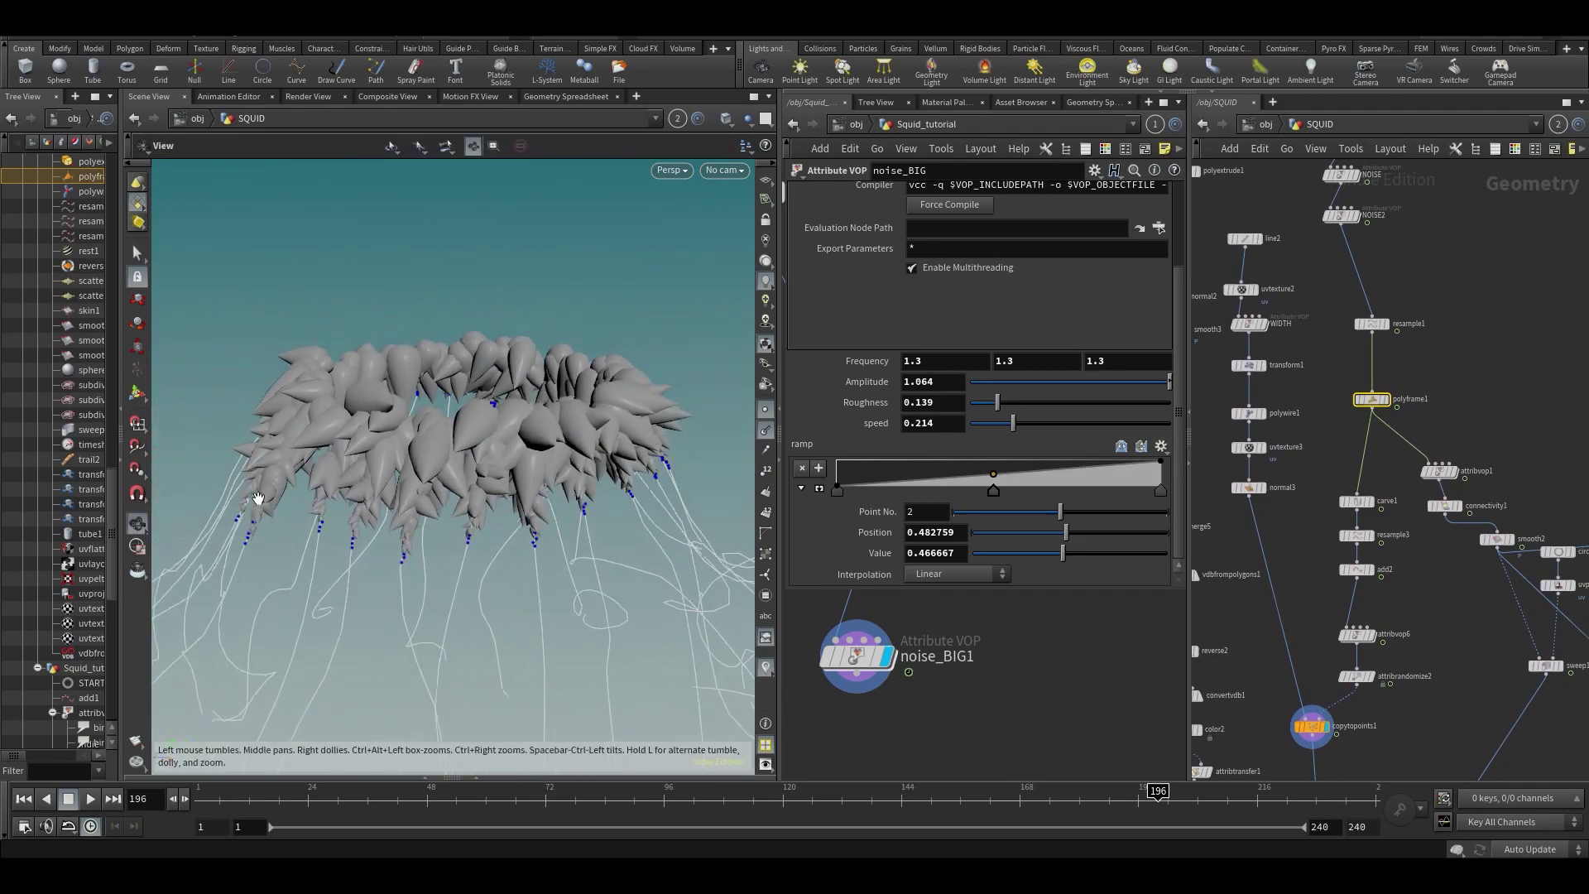
alt+drag(256, 500, 359, 503)
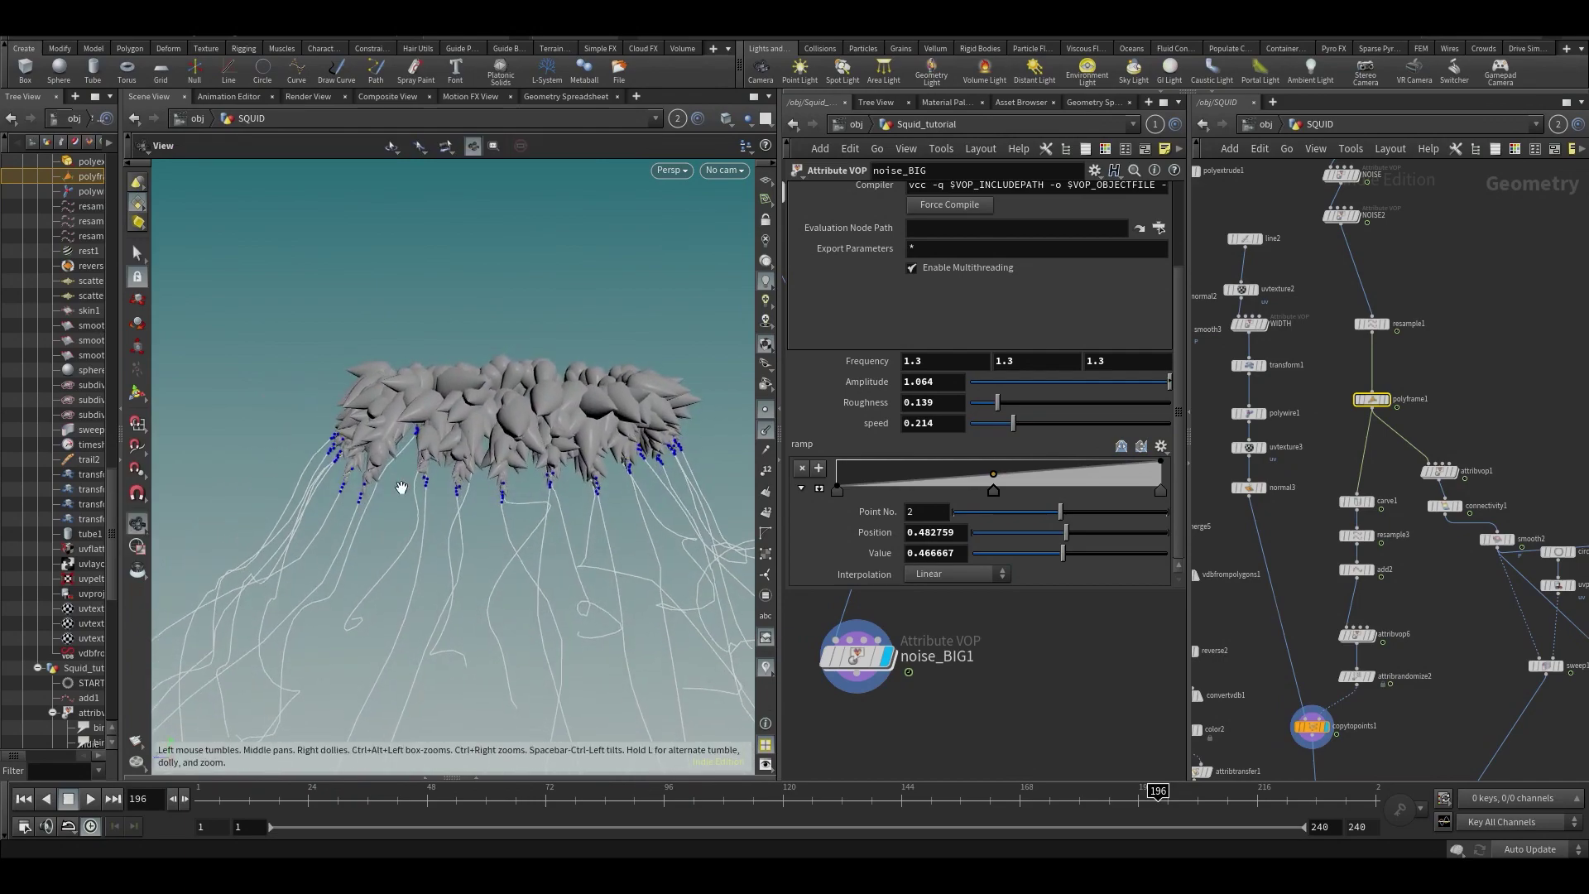
mouse_move(454, 569)
mouse_down()
mouse_move(465, 542)
mouse_move(460, 555)
mouse_up()
key(s)
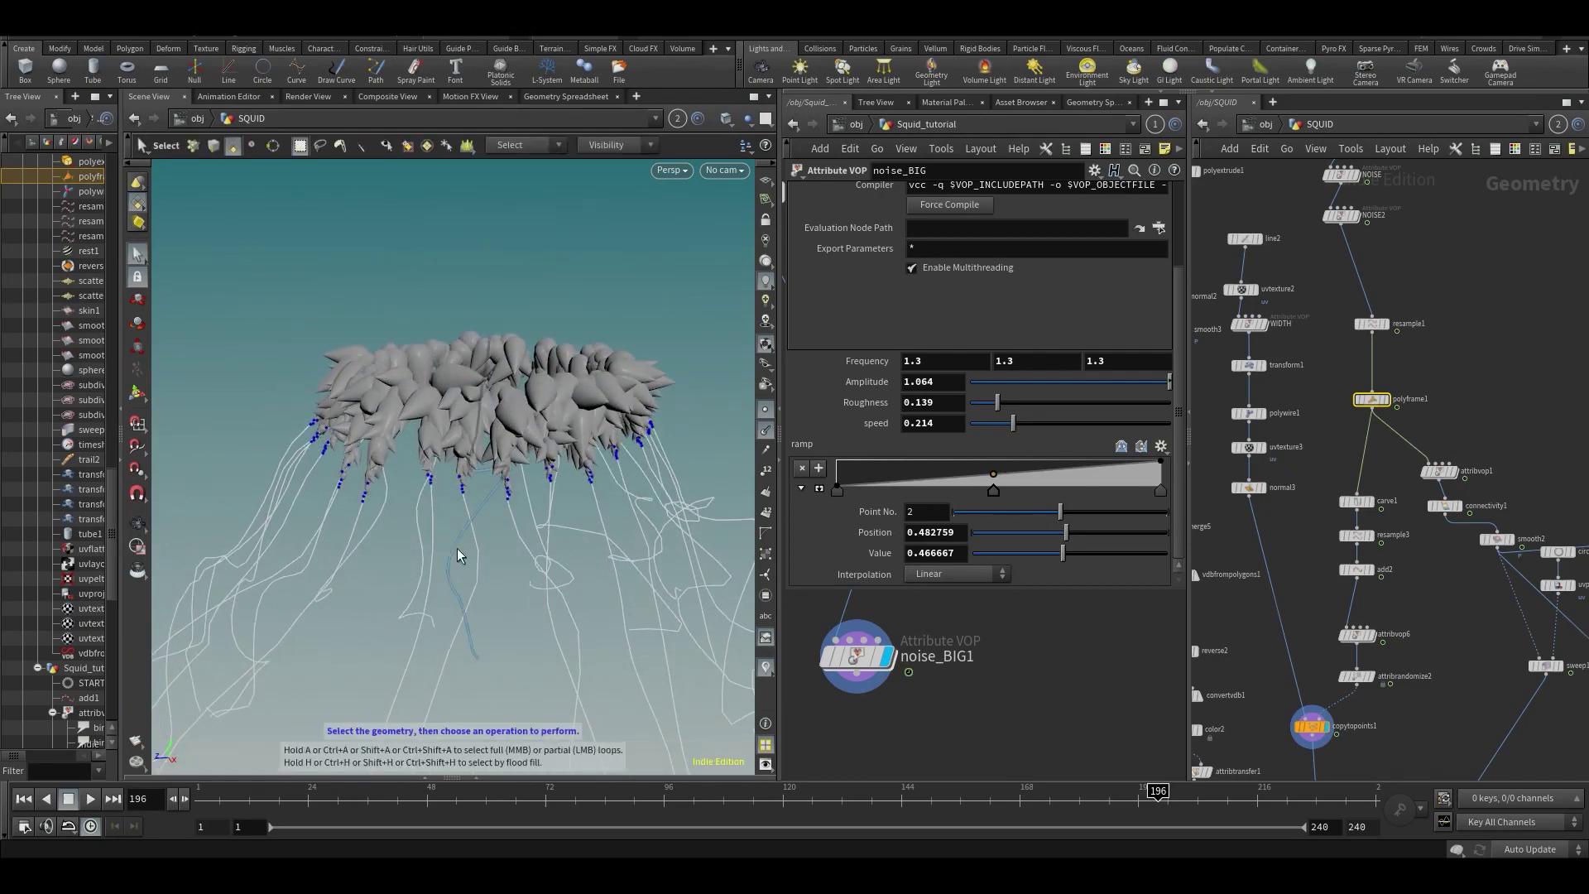
alt+drag(469, 491, 464, 355)
alt+right_drag(464, 355, 445, 358)
drag(445, 358, 474, 464)
scroll(430, 429, down, 3)
key(s)
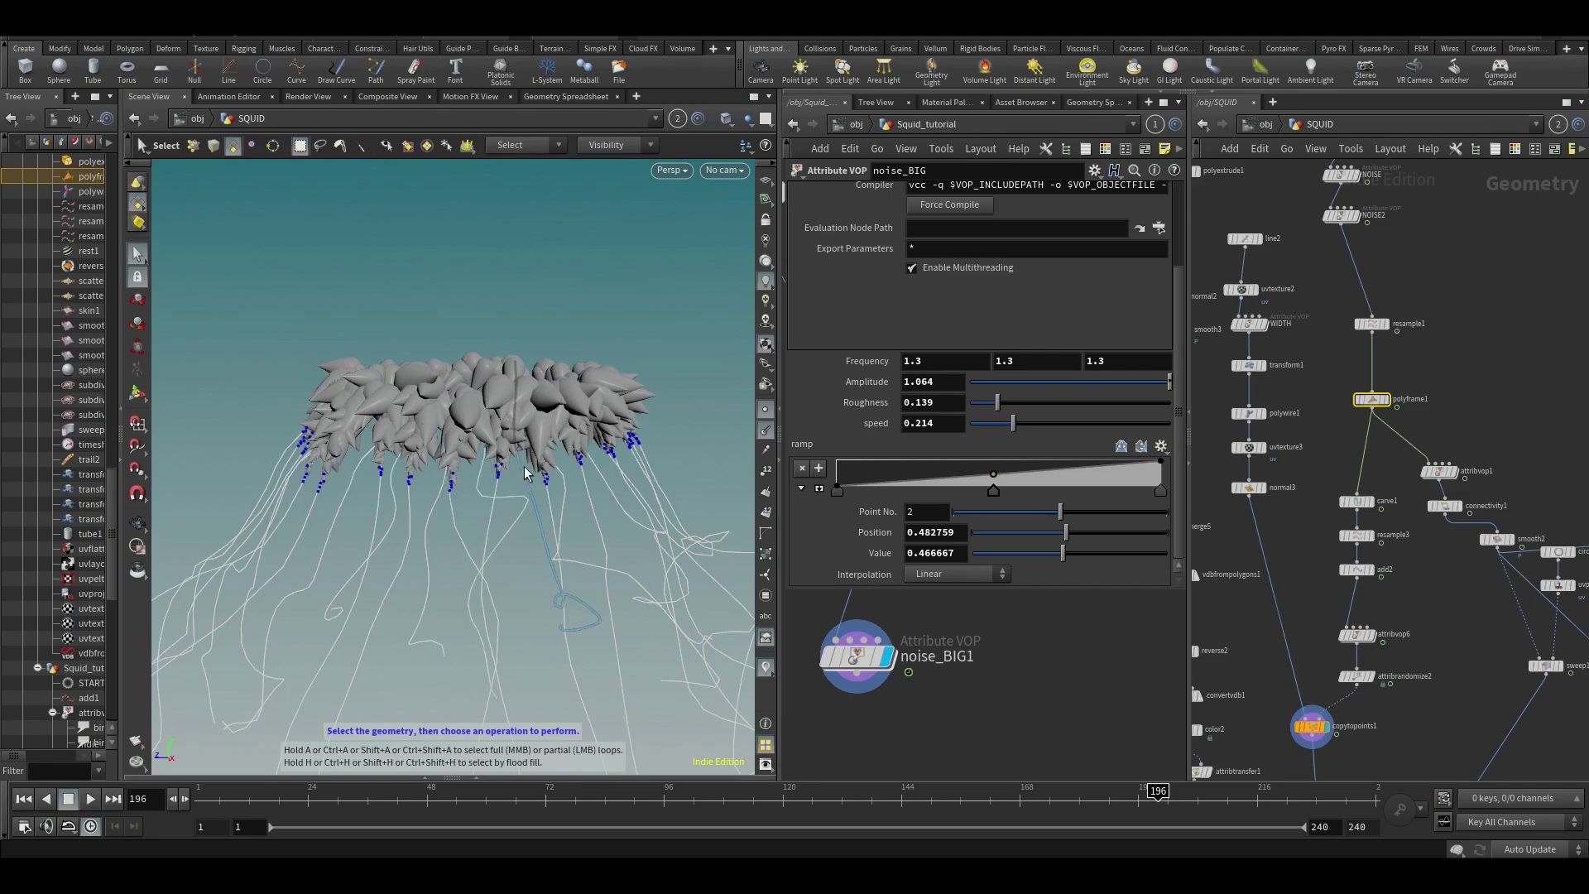
alt+drag(539, 416, 514, 484)
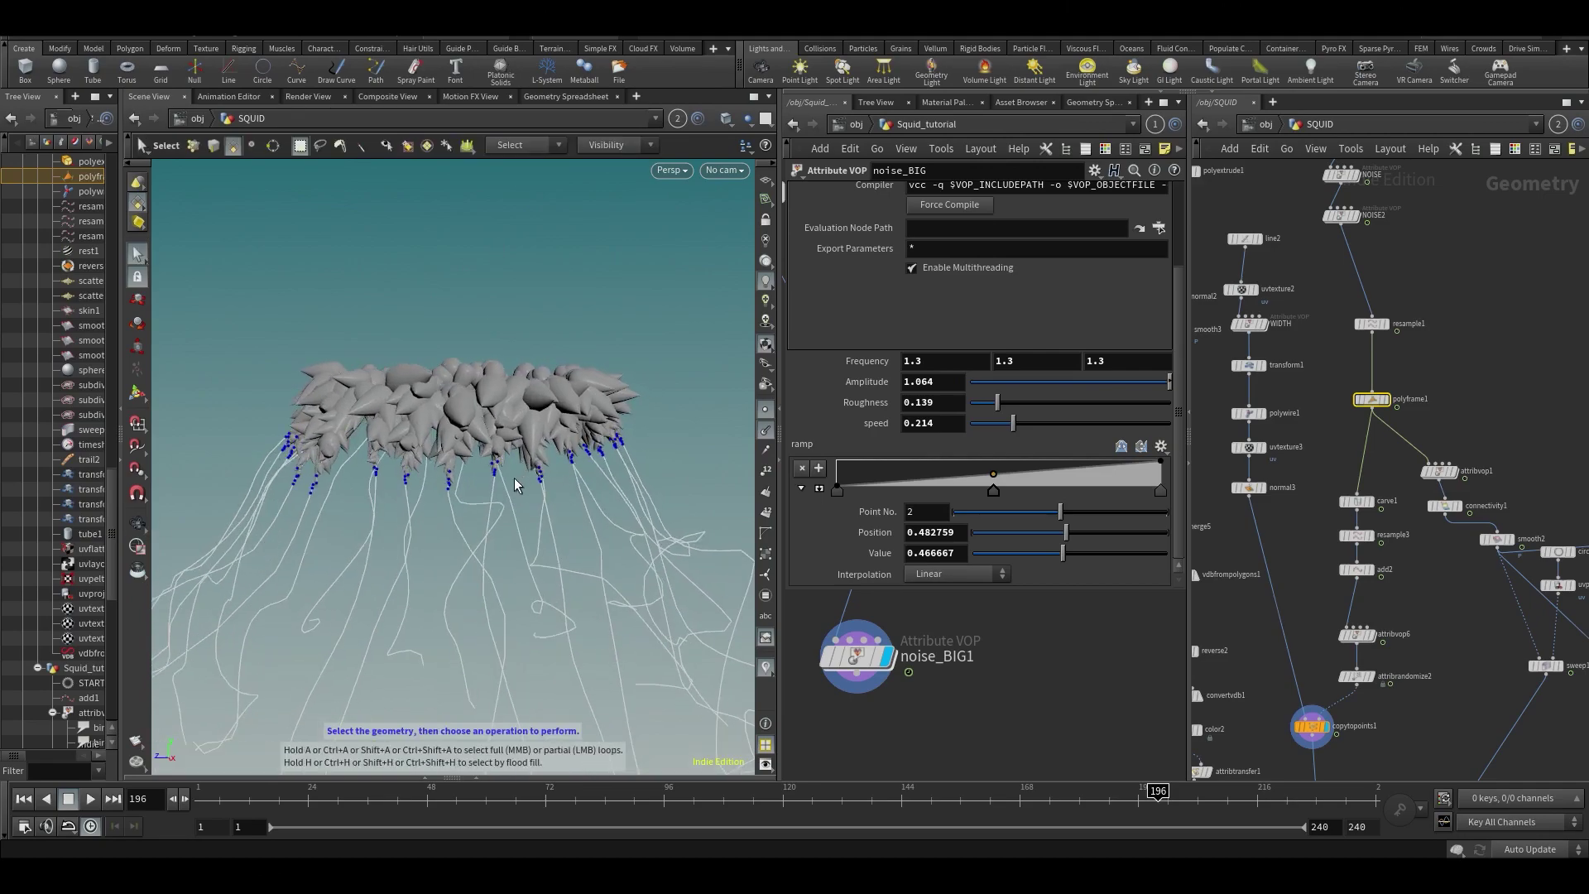